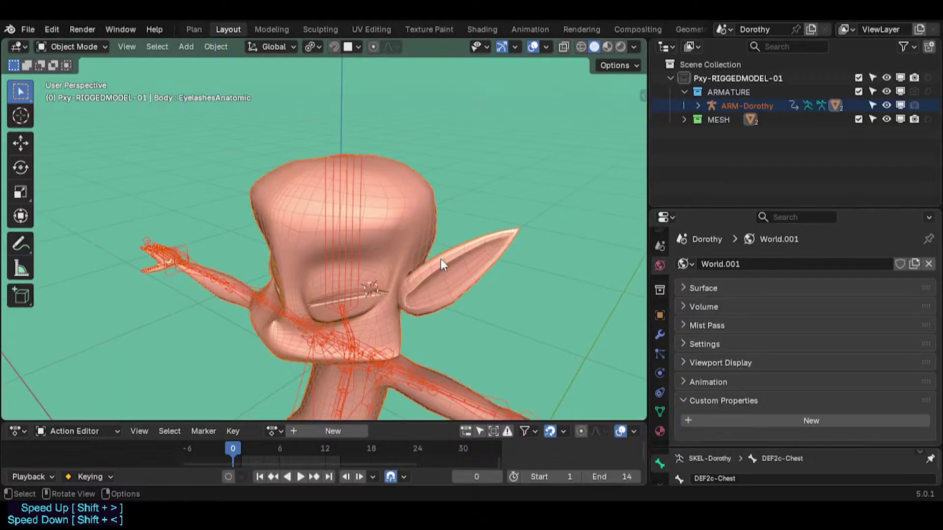
Select the ARM-Dorothy armature in the 3D viewport.
click(441, 258)
mouse_move(440, 258)
middle_down()
mouse_move(417, 308)
mouse_move(381, 280)
mouse_move(409, 328)
mouse_move(497, 335)
mouse_move(457, 314)
mouse_move(226, 306)
mouse_move(371, 276)
mouse_move(373, 206)
middle_up()
click(497, 335)
Read through the rigging to-do list in the Notes text of the Plan workspace.
click(196, 29)
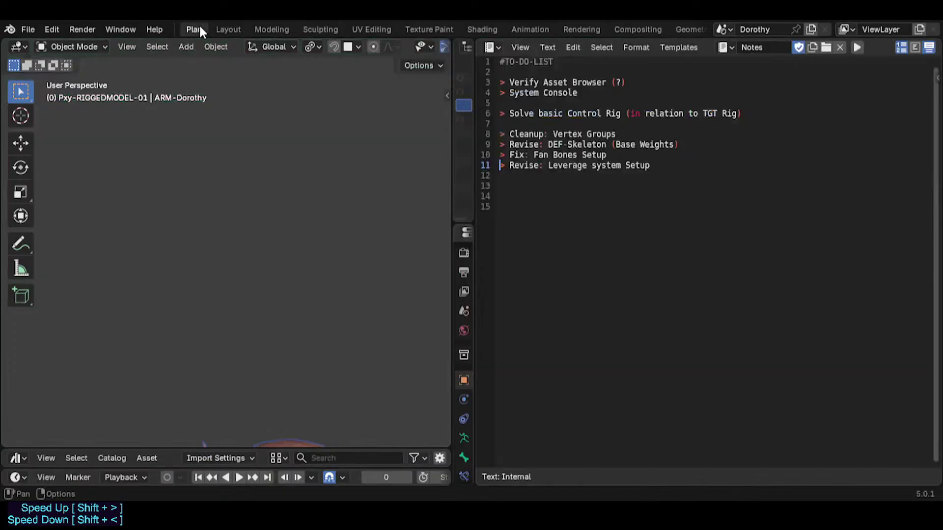
drag(475, 168, 557, 167)
drag(624, 82, 750, 82)
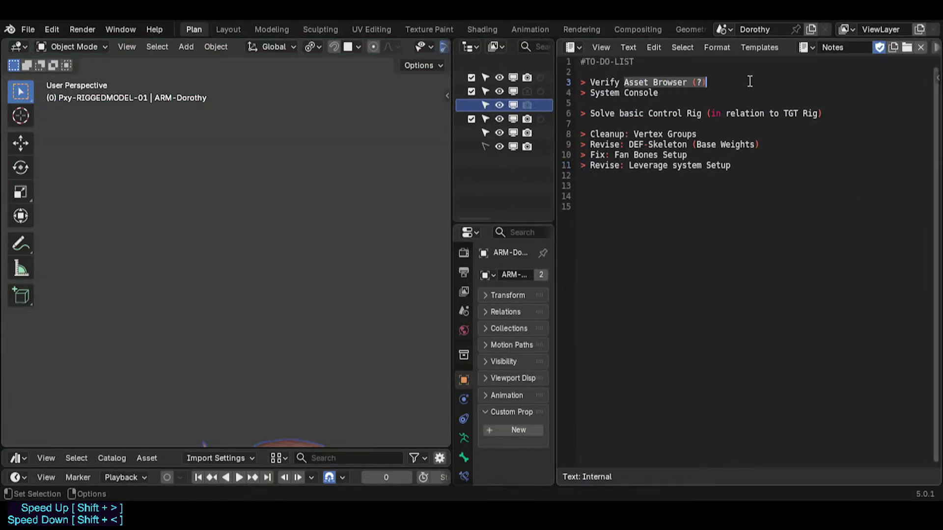
drag(661, 94, 582, 96)
click(619, 105)
click(626, 114)
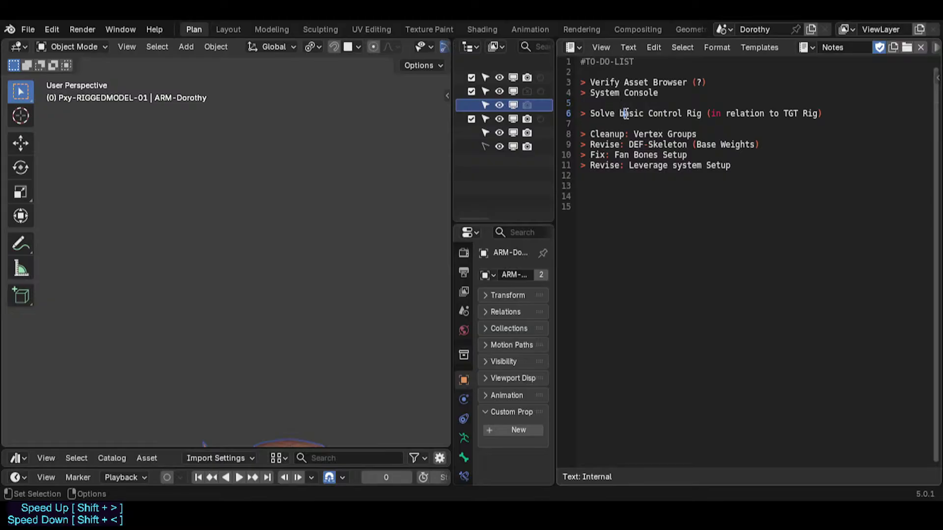
Show the ARM-Dorothy drivers in the Layout workspace and examine the channel and selection options for all of them.
click(227, 29)
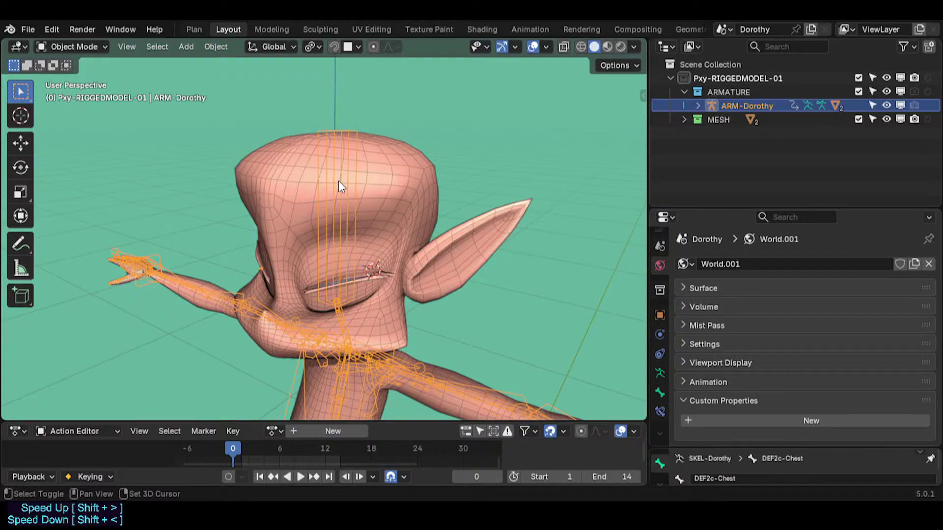
key(shift+F6)
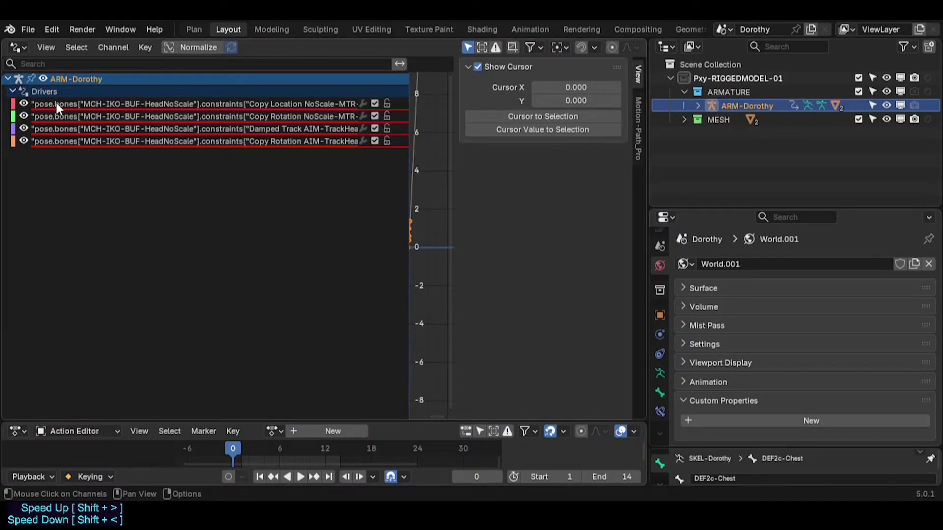
right_click(73, 118)
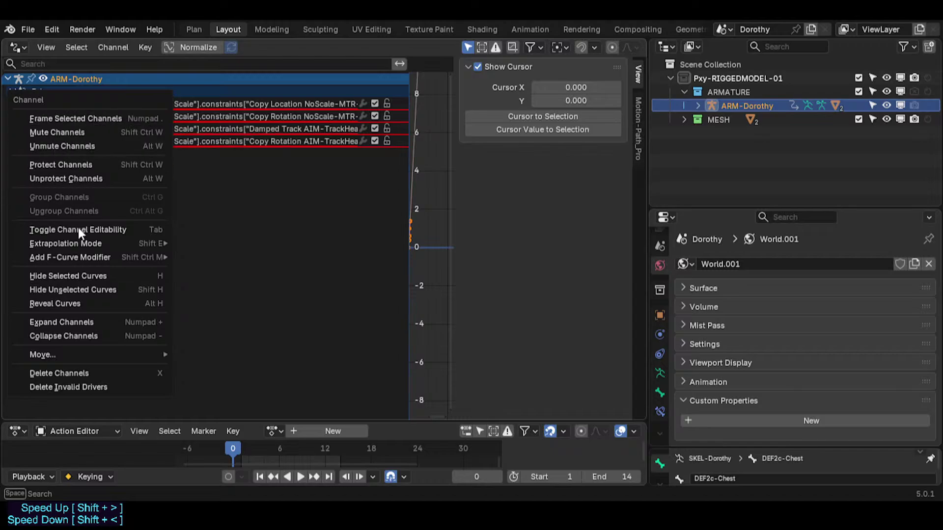
key(Escape)
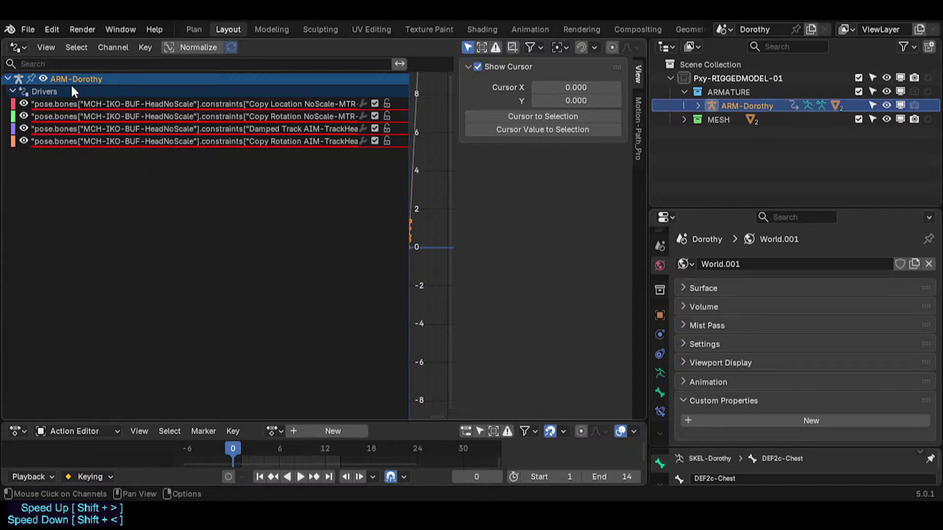
right_click(77, 125)
key(Escape)
key(a)
right_click(88, 109)
click(79, 46)
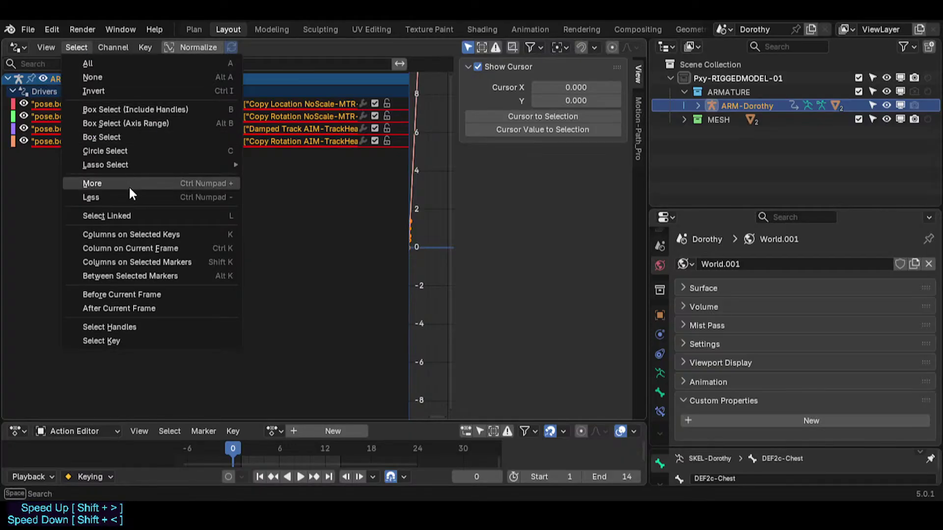
mouse_move(105, 48)
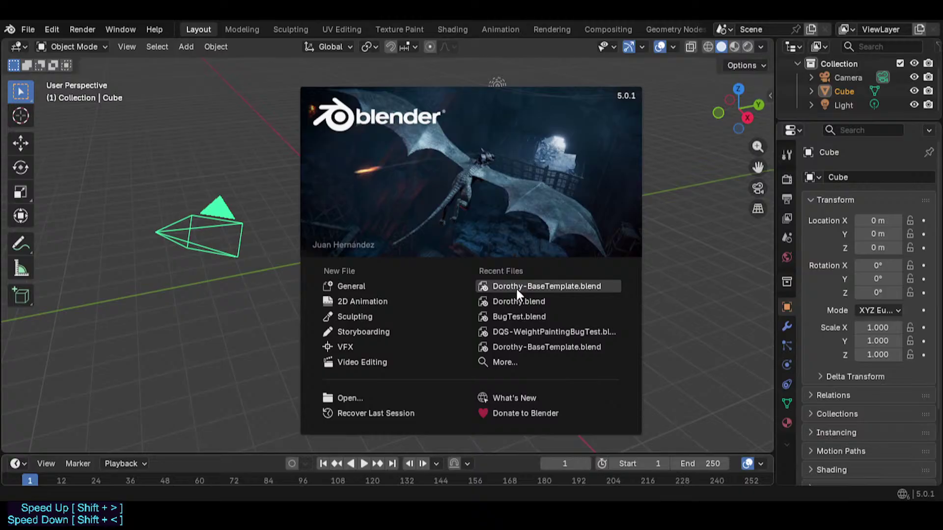
Open the recent file Dorothy-BaseTemplate.blend, leave Weight Paint mode for Object Mode and select the ARM-Dorothy armature.
click(518, 288)
scroll(349, 236, down, 3)
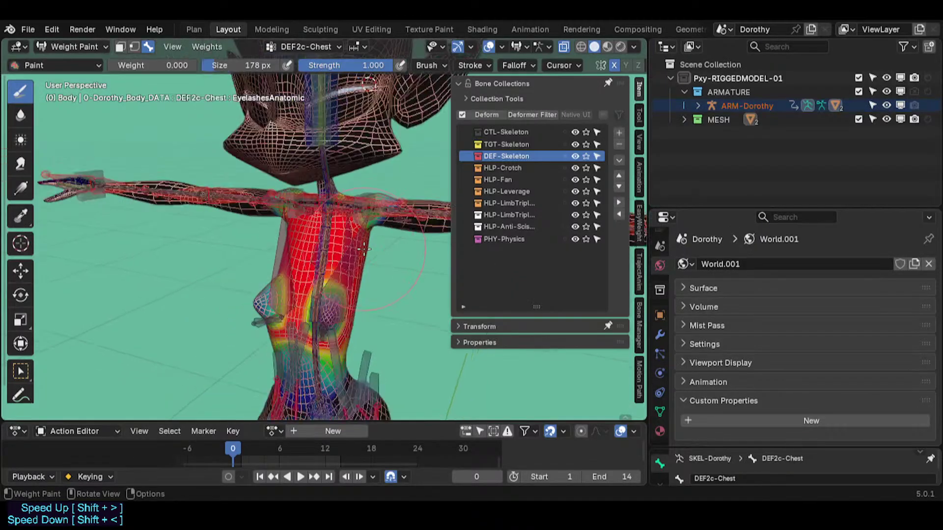
middle_drag(349, 235, 364, 250)
key(ctrl+Tab)
click(266, 249)
click(414, 268)
click(376, 186)
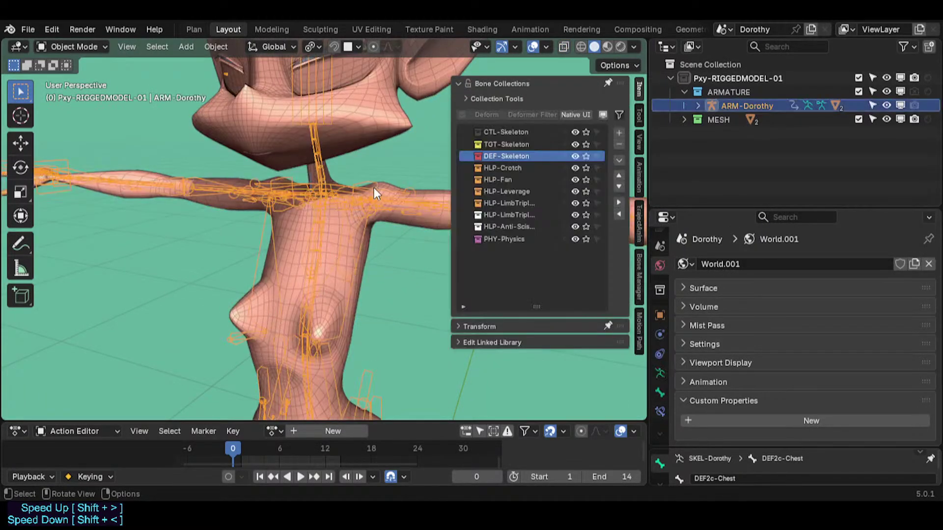
Delete all the MCH-IKO-BUF-HeadNoScale constraint drivers of ARM-Dorothy and save the file.
key(shift+F6)
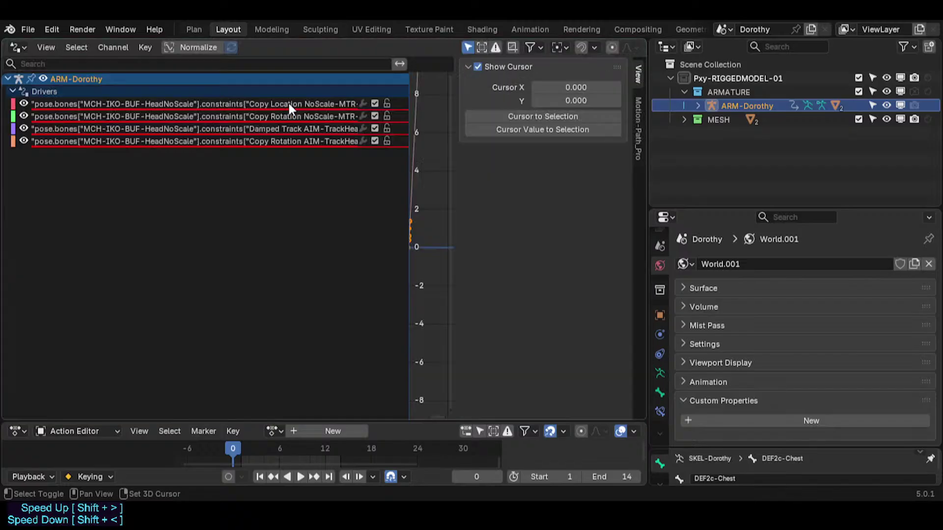
click(90, 104)
key(a)
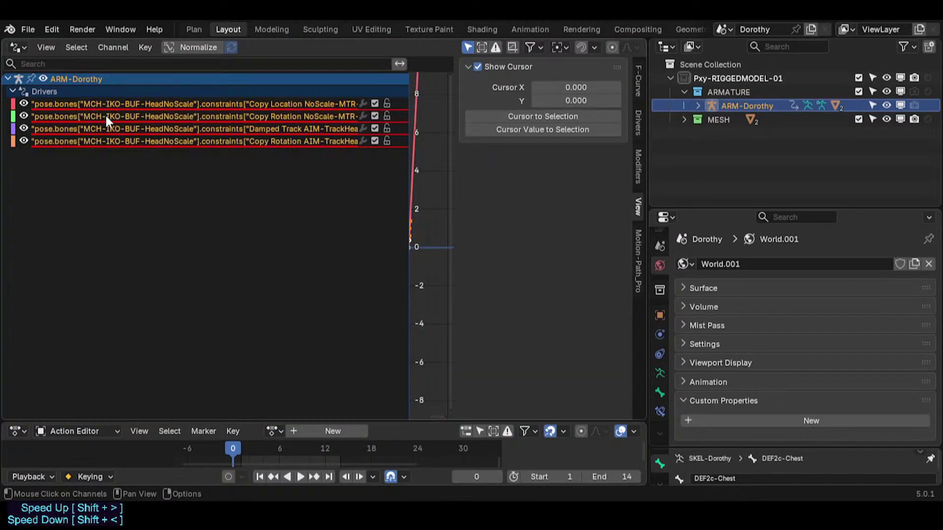
right_click(106, 116)
click(93, 143)
key(x)
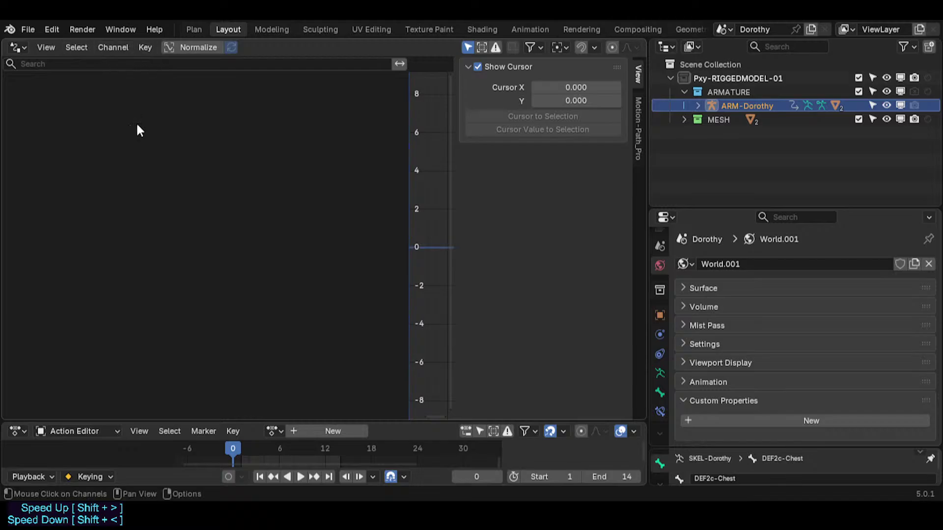
key(ctrl+s)
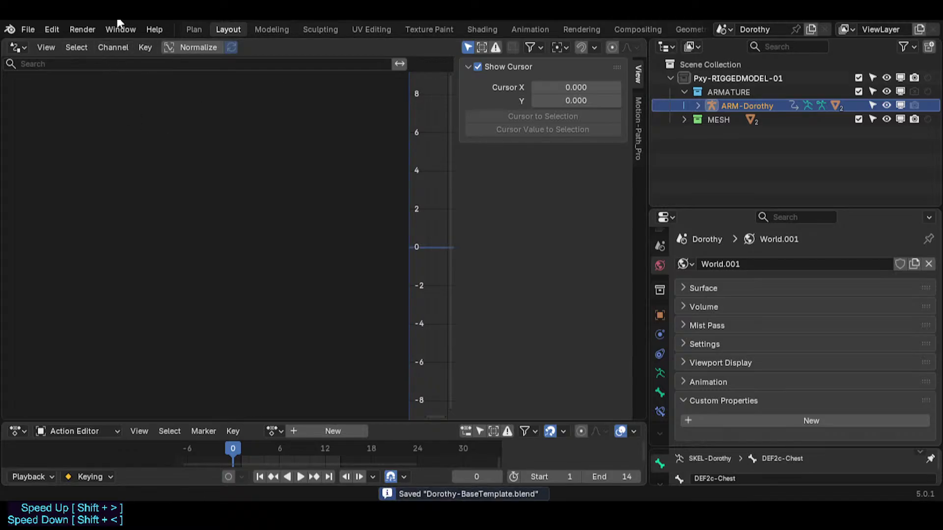
Restart the program, reopen the recent file Dorothy-BaseTemplate.blend and switch the Drivers editor back to the 3D viewport.
click(25, 29)
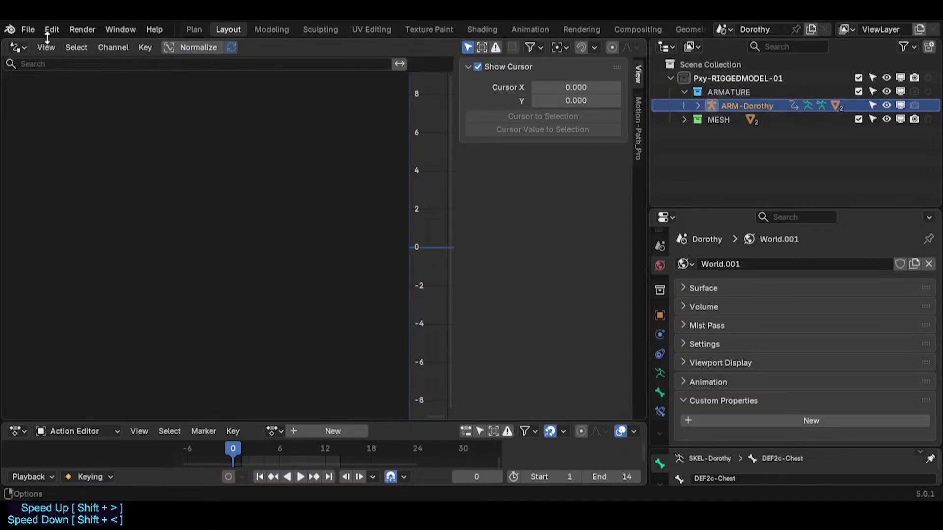
key(shift+F5)
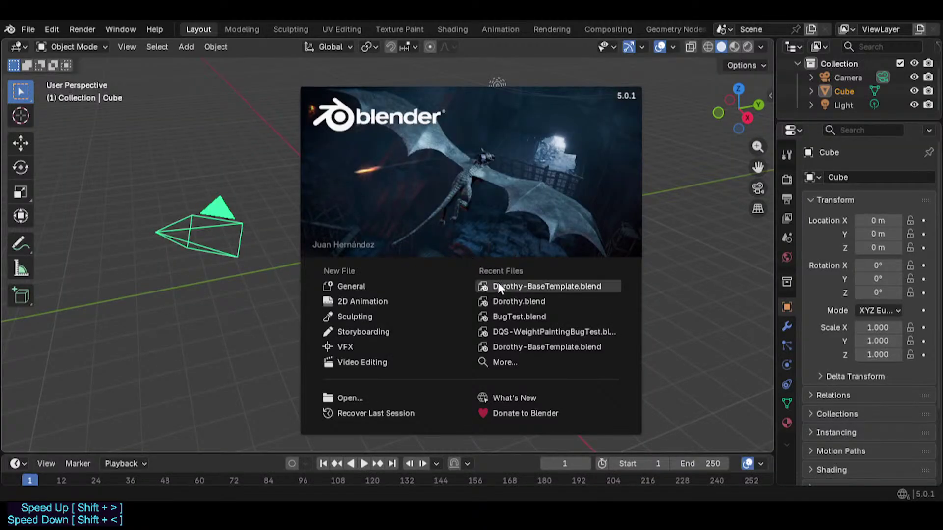
click(498, 286)
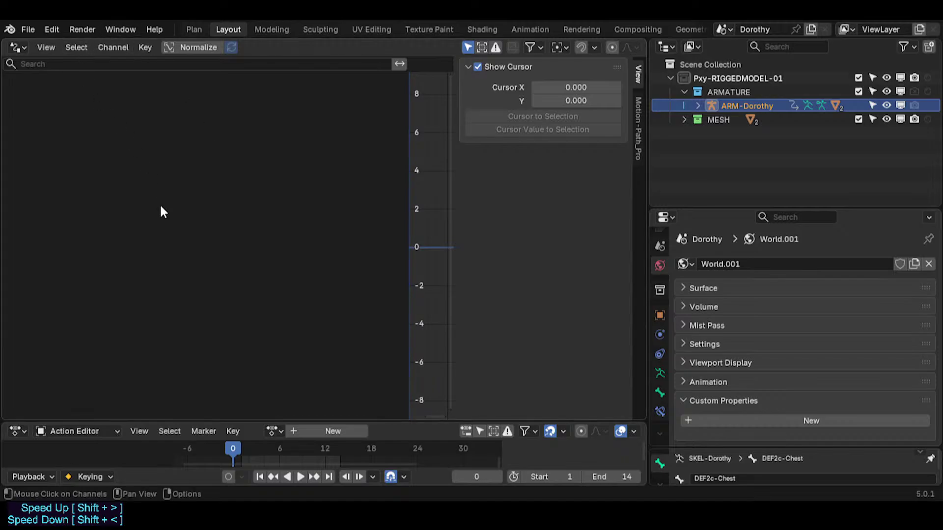
key(shift+F5)
Select the body mesh in the 3D viewport and save the file.
middle_drag(278, 222, 294, 263)
scroll(293, 262, down, 2)
click(317, 215)
middle_drag(314, 219, 245, 245)
key(ctrl+s)
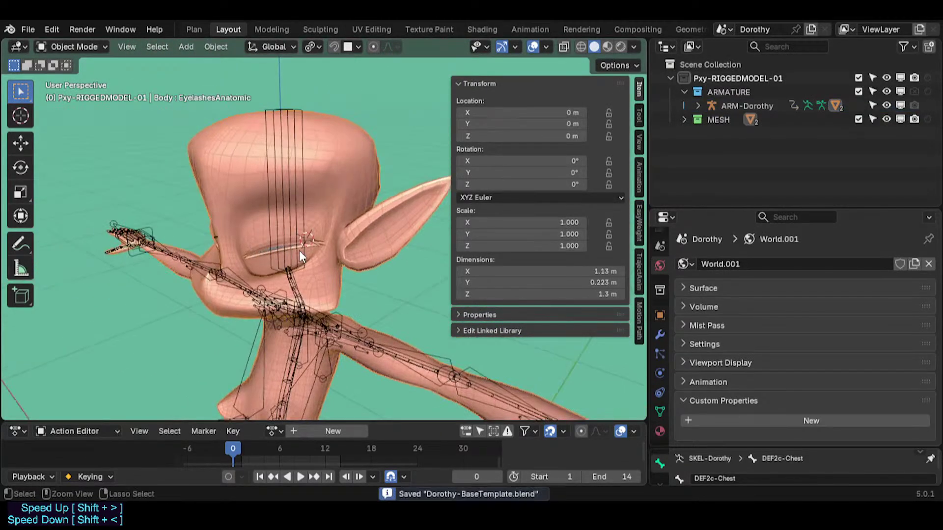
key(n)
Comment out the "System Console" line of the Notes to-do list with a leading # and save the file.
click(194, 30)
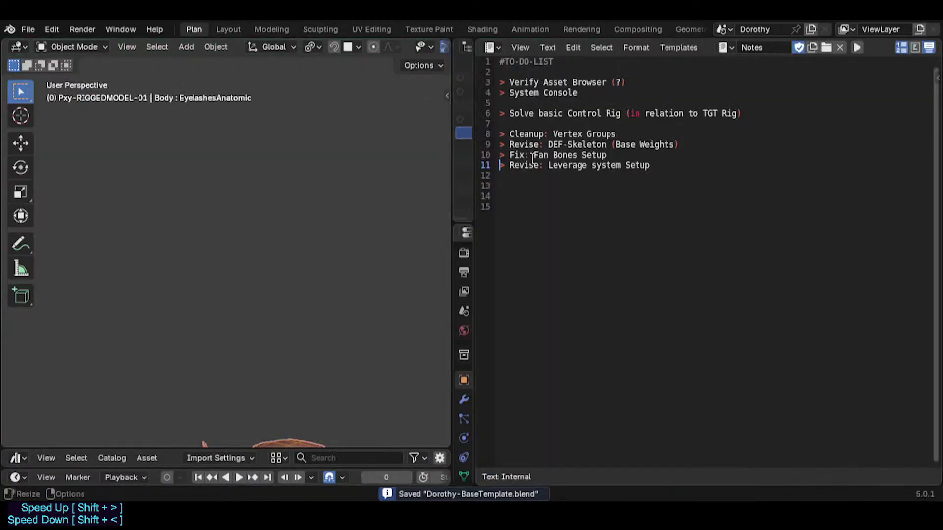
click(547, 104)
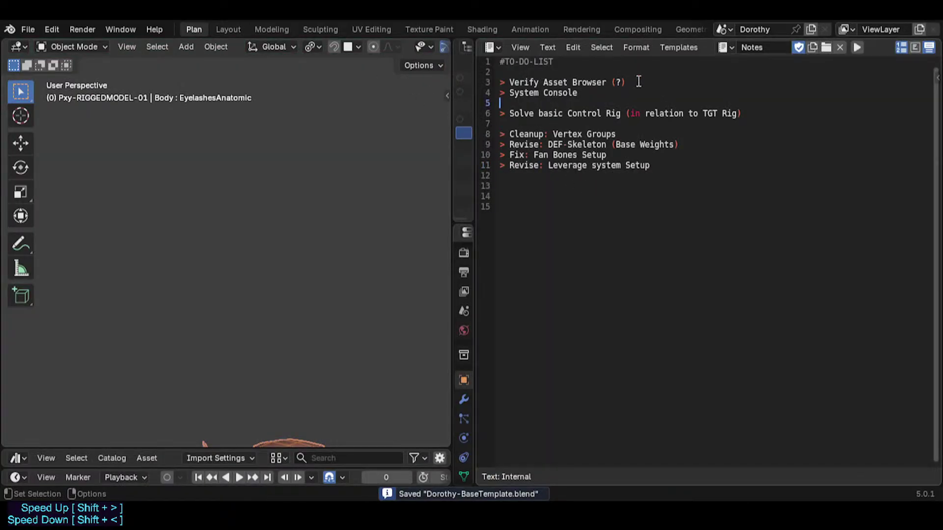
key(Up)
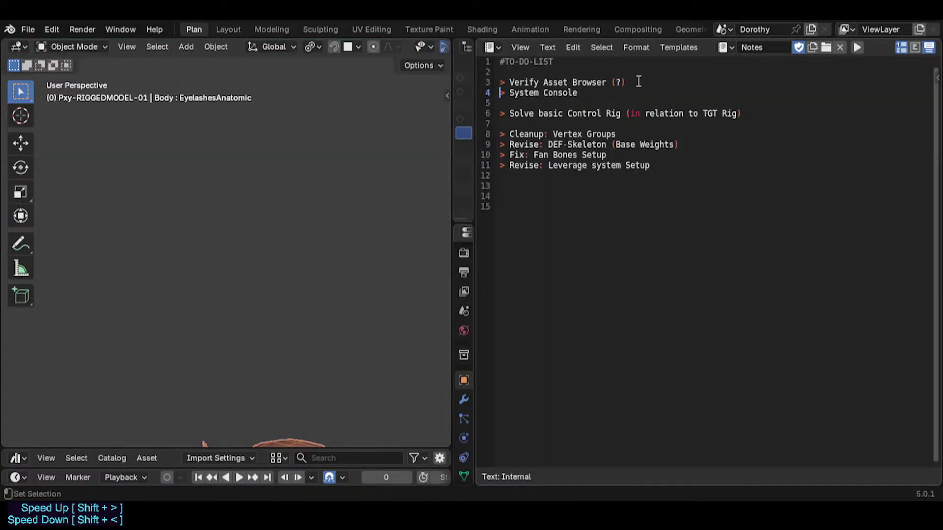
key(Delete)
key(Delete)
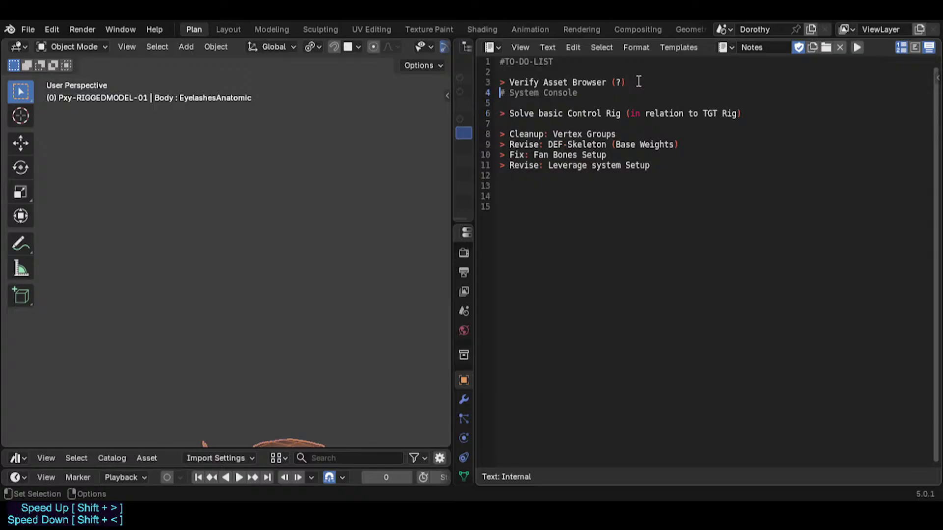
key(ctrl+z)
text(#)
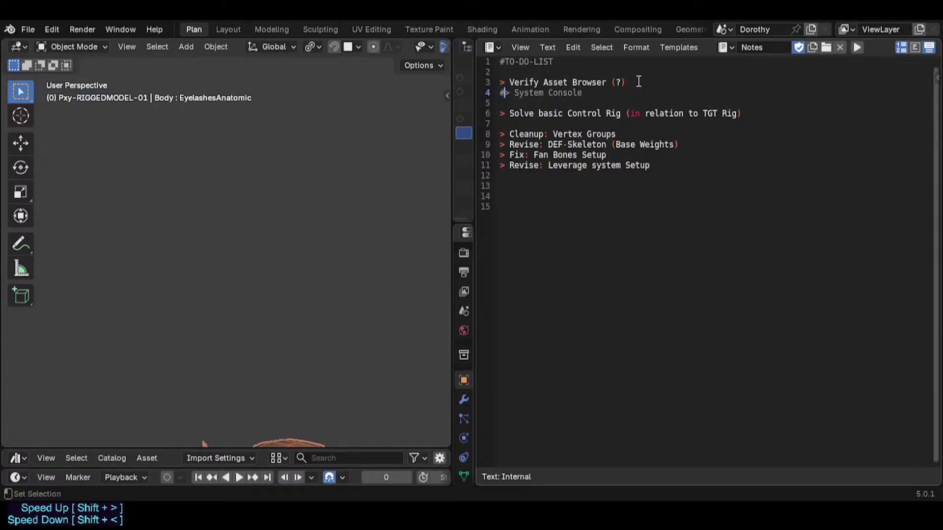
key(Down)
key(Down)
key(ctrl+s)
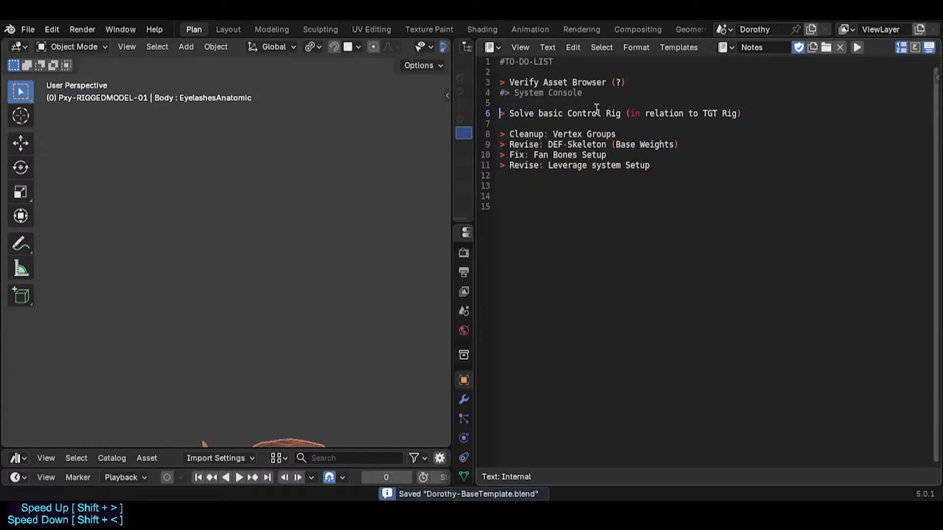
Review the remaining to-do items, starting with solving the basic control rig in relation to the TGT rig.
drag(651, 112, 747, 112)
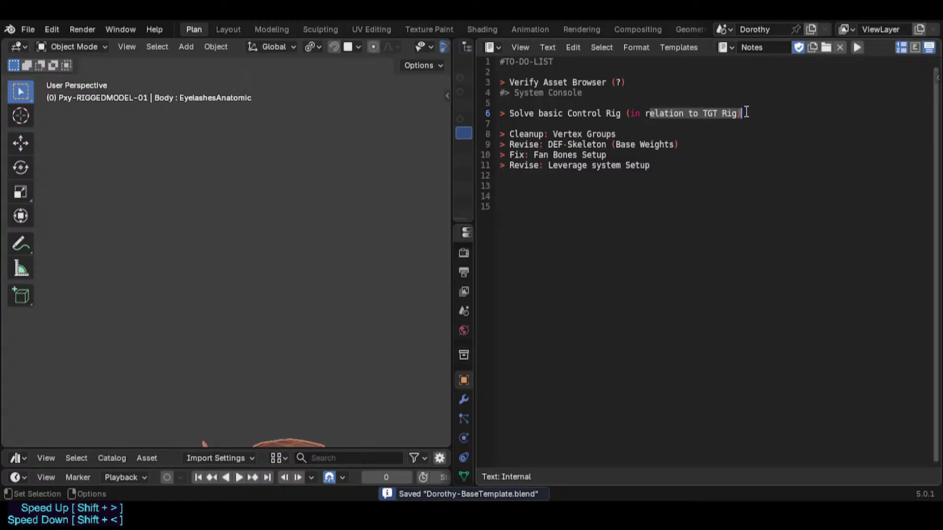
click(747, 112)
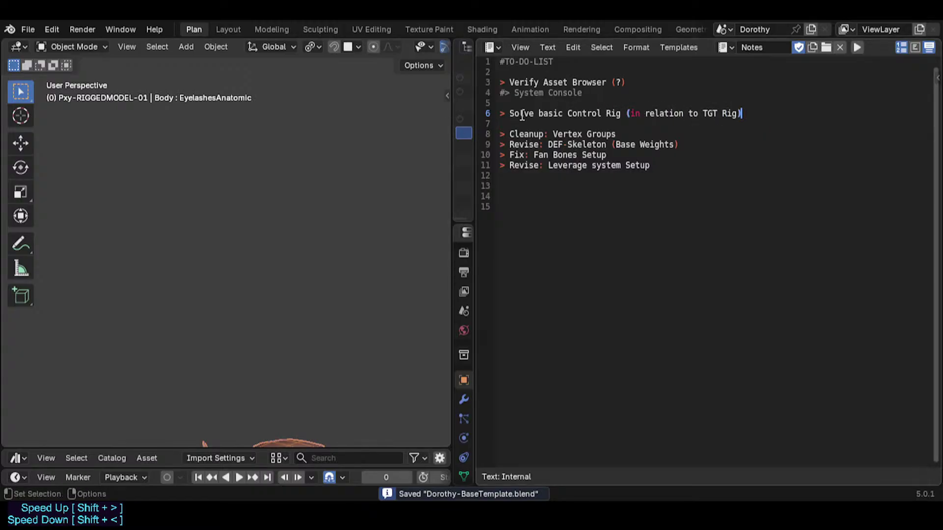
drag(514, 114, 556, 124)
click(533, 167)
Return to the Layout workspace, select the ARM-Dorothy armature near the feet and enter Pose Mode.
click(222, 33)
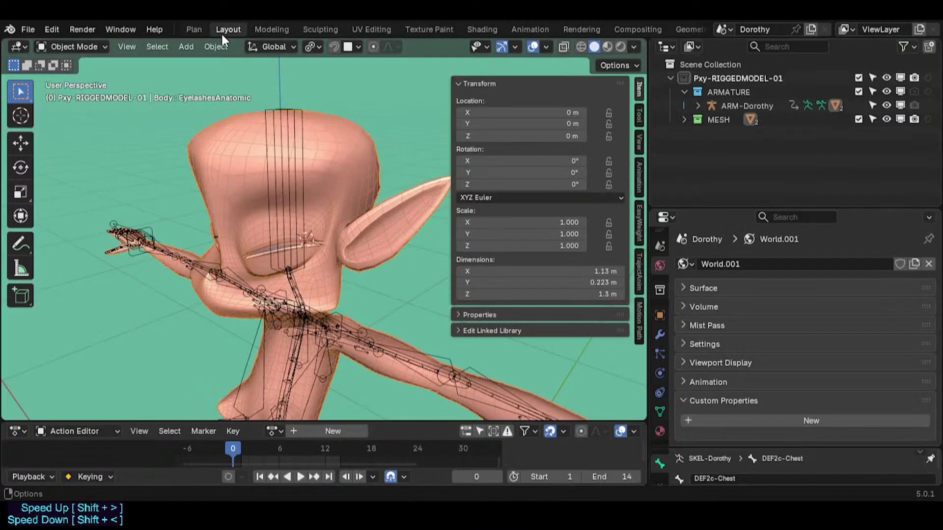
scroll(323, 222, down, 1)
key(n)
shift+middle_drag(342, 331, 364, 249)
scroll(393, 111, down, 3)
scroll(364, 249, up, 4)
click(285, 346)
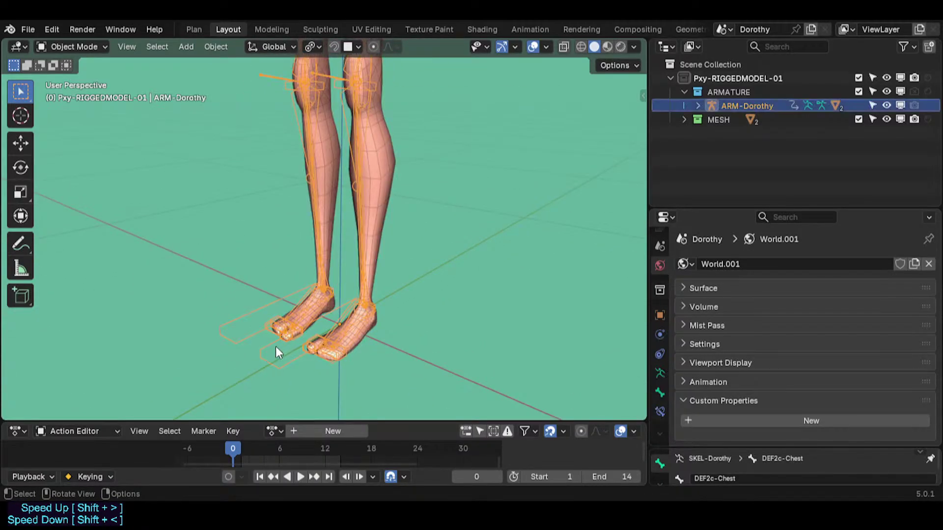
key(ctrl+Tab)
Collapse the open section in the viewport sidebar and select the left foot's IK bone, MTR-IK-Foot.L.
middle_drag(358, 341, 309, 342)
middle_drag(356, 320, 422, 313)
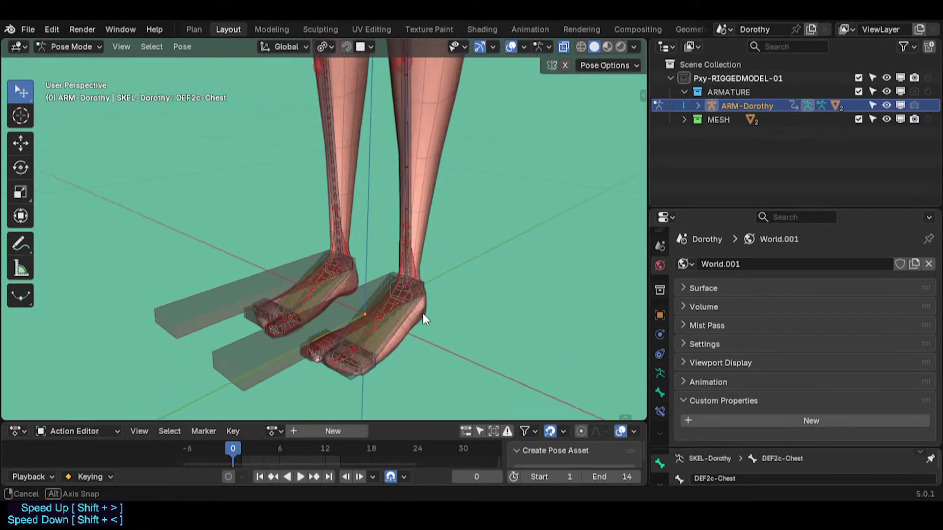
key(n)
click(499, 81)
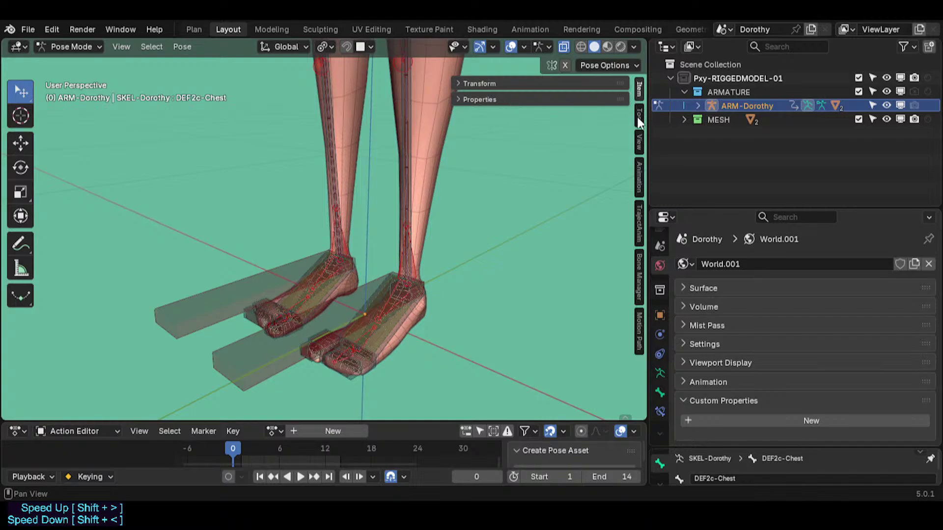
click(402, 322)
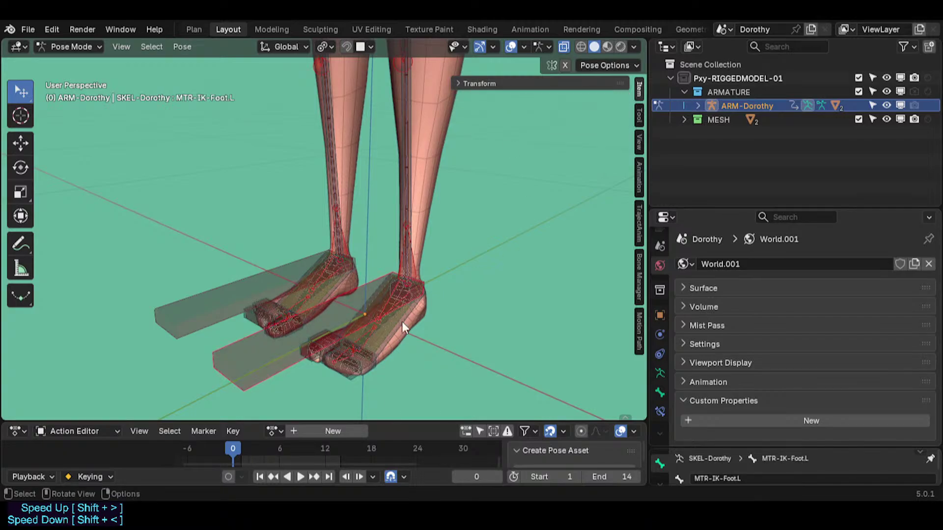
Collapse the Global Transform, Wiggle 2 and Jiggle Physics sections, then display the Bone Manager's bone collections.
click(638, 181)
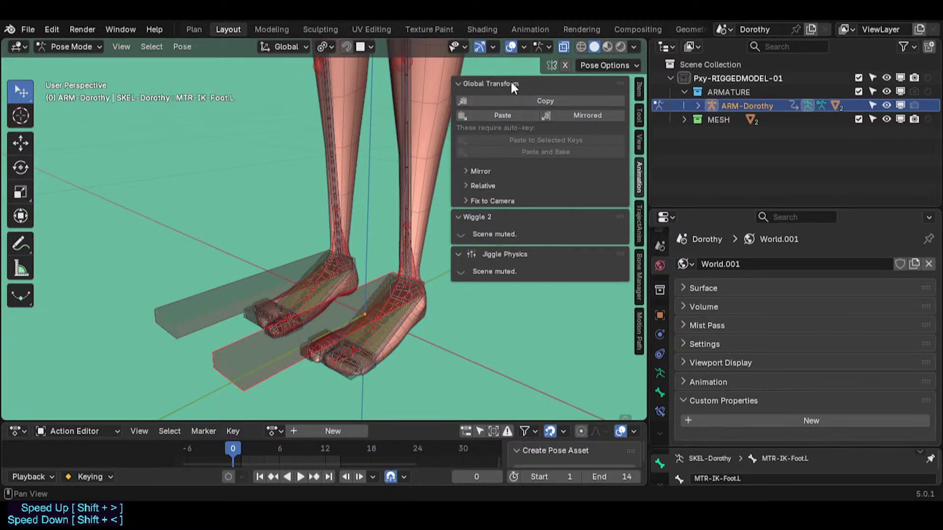
click(510, 82)
click(477, 98)
click(514, 116)
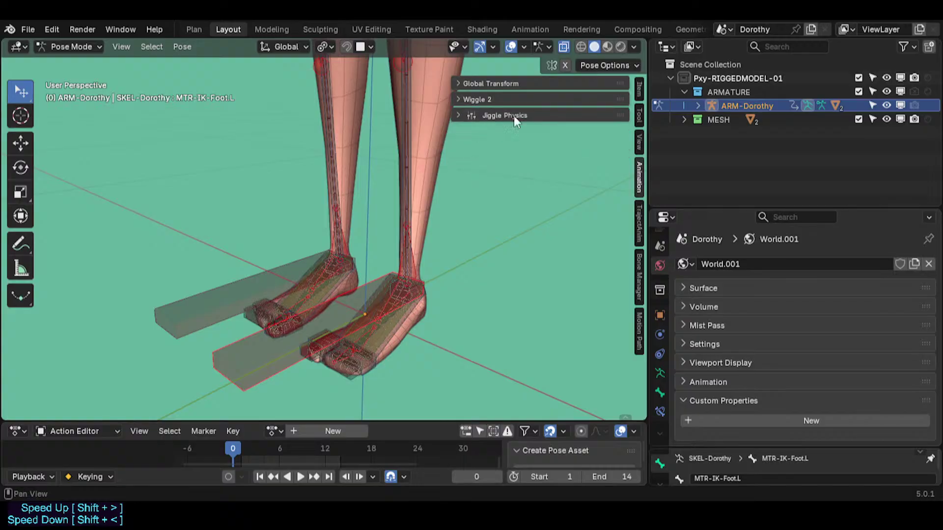
click(641, 264)
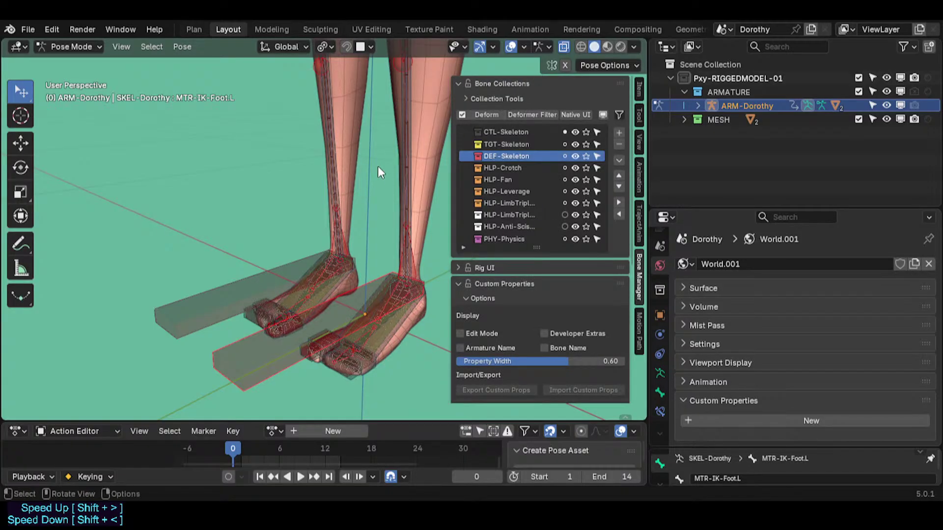
Lengthen the Bone Manager's bone collections list.
shift+middle_drag(365, 182, 274, 221)
scroll(274, 221, down, 1)
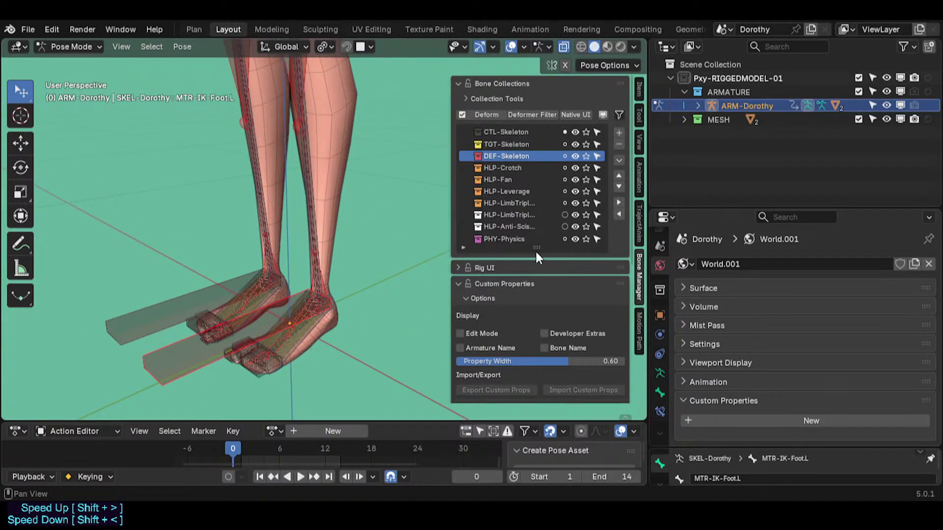
drag(536, 249, 526, 268)
click(485, 307)
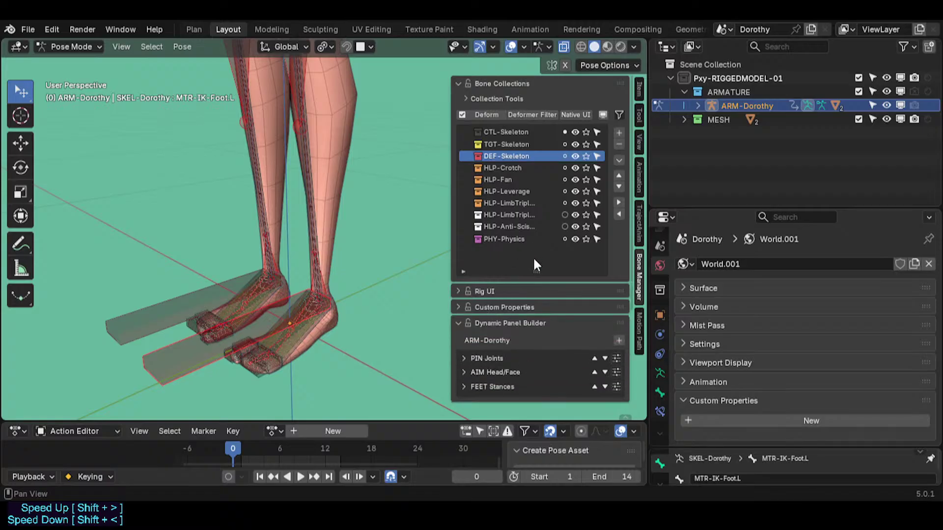
click(499, 307)
scroll(549, 315, down, 8)
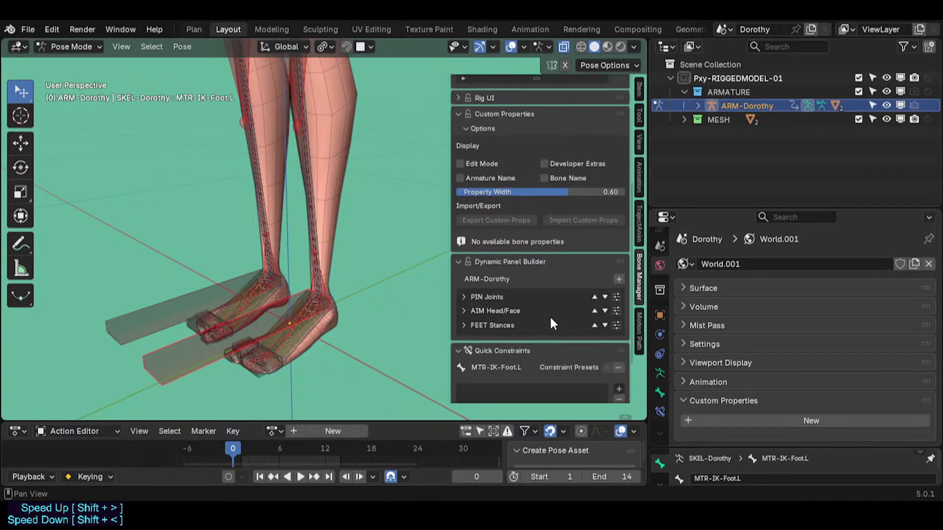
Check the entries of the FEET Stances, AIM Head/Face and PIN Joints groups in the Dynamic Panel Builder.
click(518, 324)
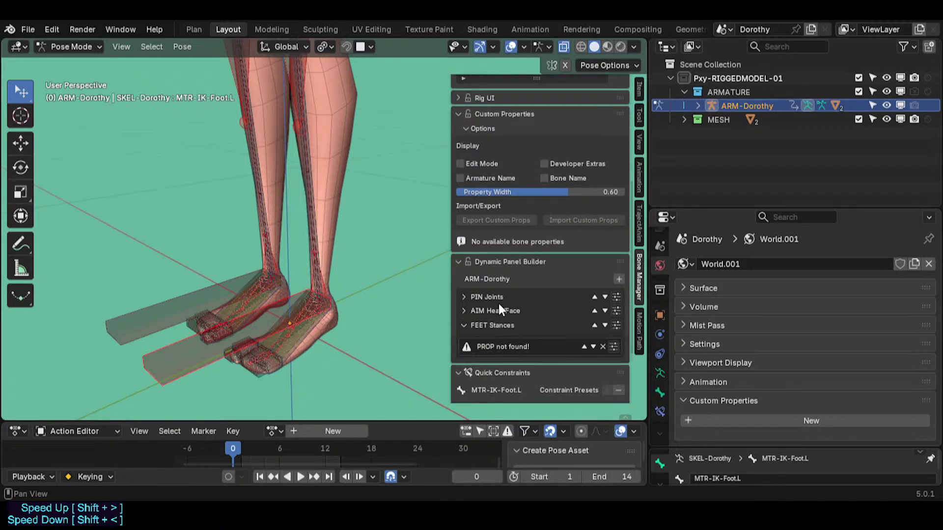
scroll(498, 305, down, 3)
scroll(497, 304, up, 3)
click(492, 325)
click(496, 311)
click(498, 297)
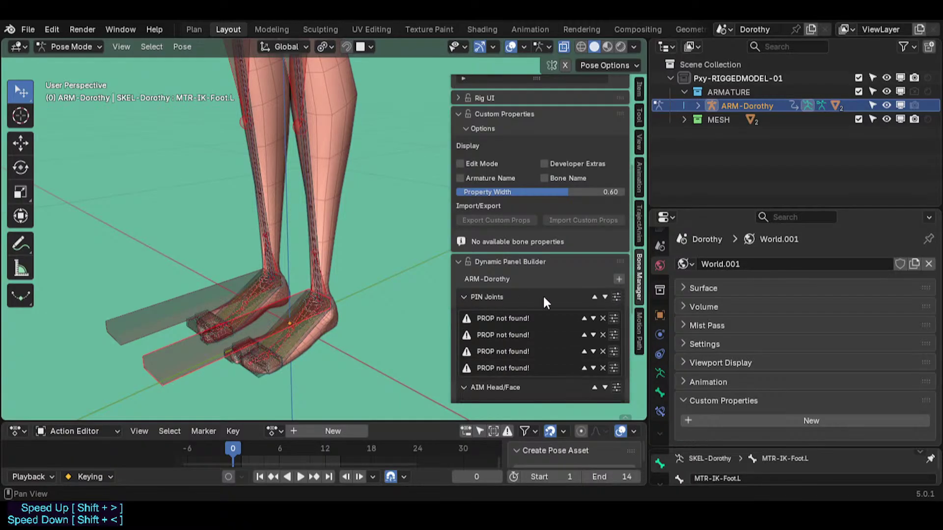
click(525, 297)
Delete the broken property entries from the AIM Head/Face and FEET Stances groups.
click(603, 332)
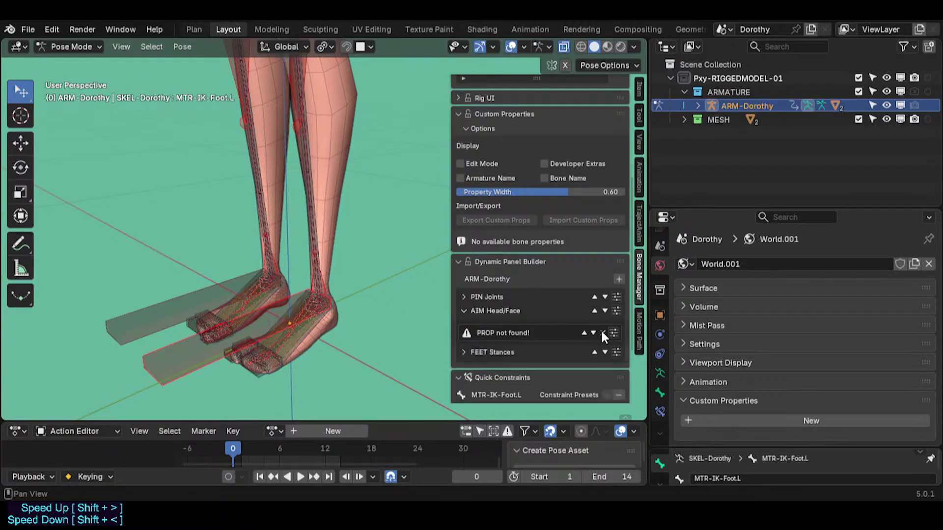
click(603, 333)
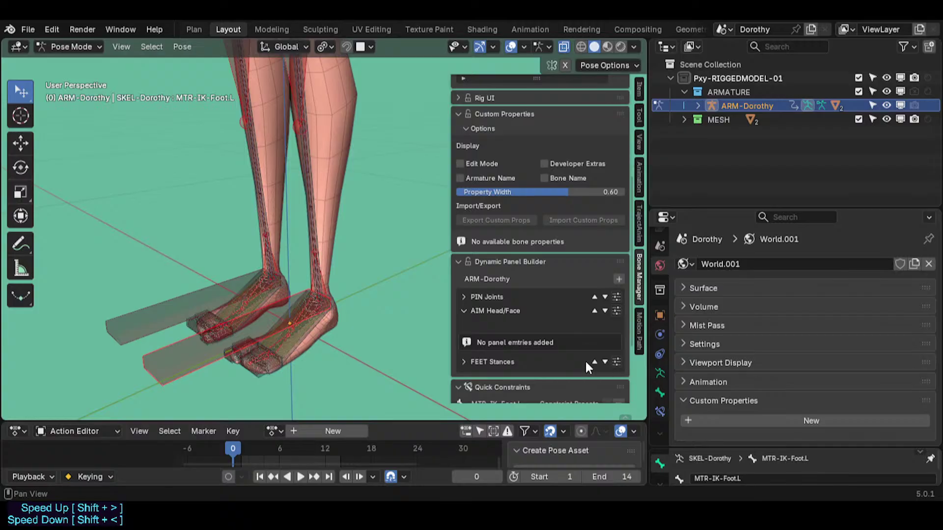
click(464, 362)
scroll(603, 327, down, 4)
click(603, 301)
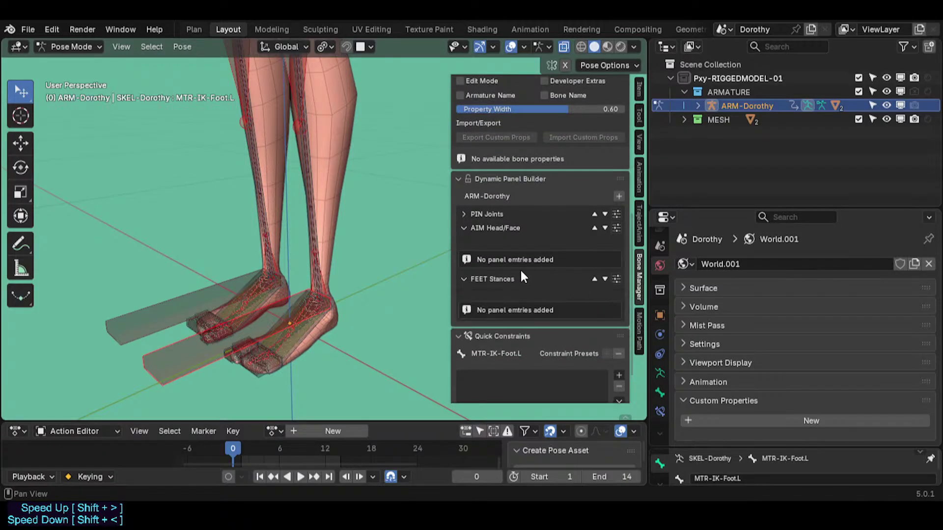
Delete all four broken property entries from the PIN Joints group.
scroll(520, 269, up, 3)
click(466, 269)
click(603, 291)
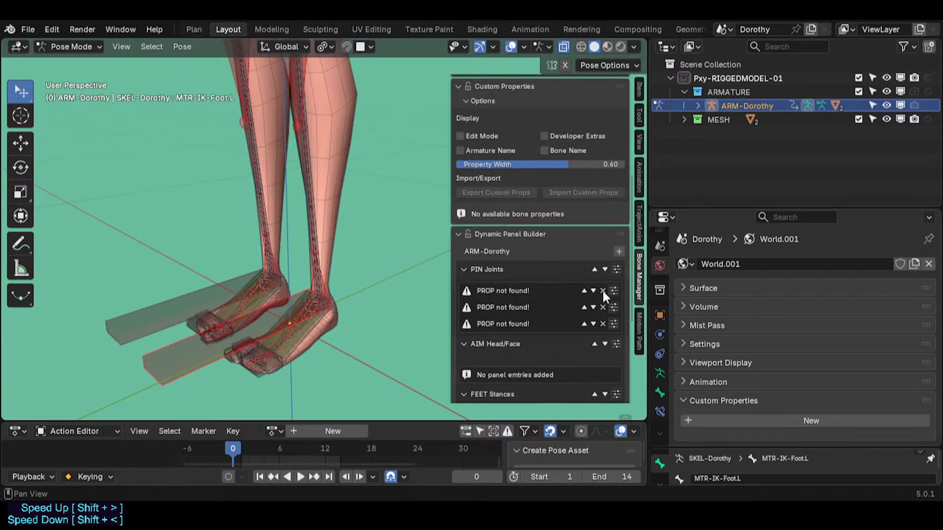
click(603, 291)
click(603, 291)
click(602, 291)
Collapse the three panel groups, the Dynamic Panel Builder and the Custom Properties section.
click(464, 268)
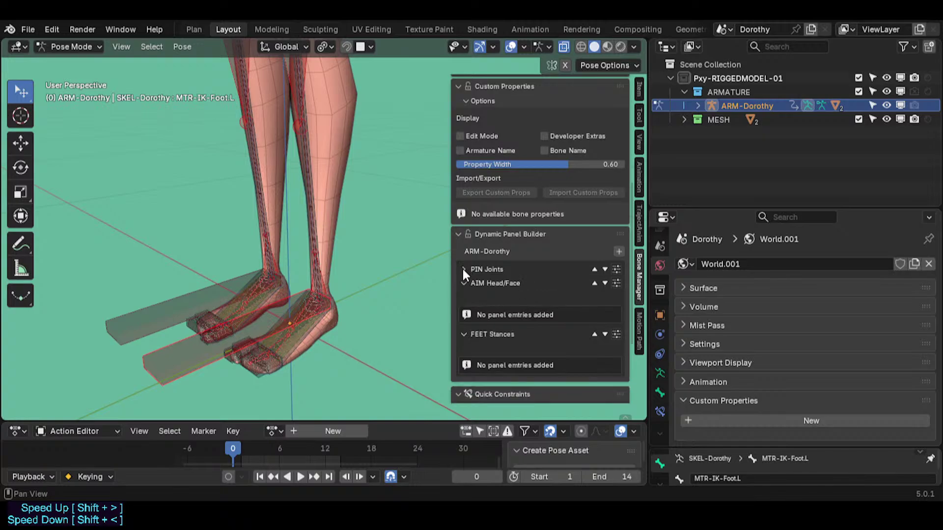
click(463, 269)
click(463, 321)
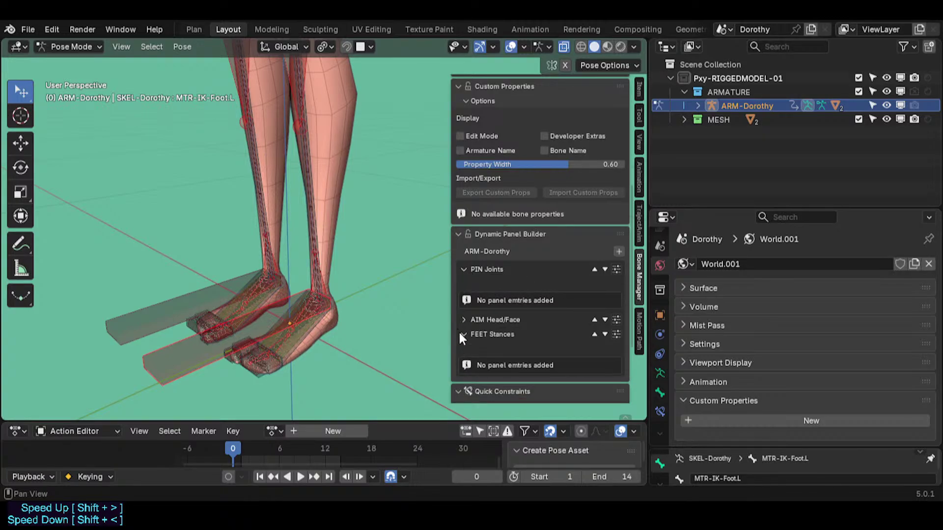
click(462, 336)
click(465, 268)
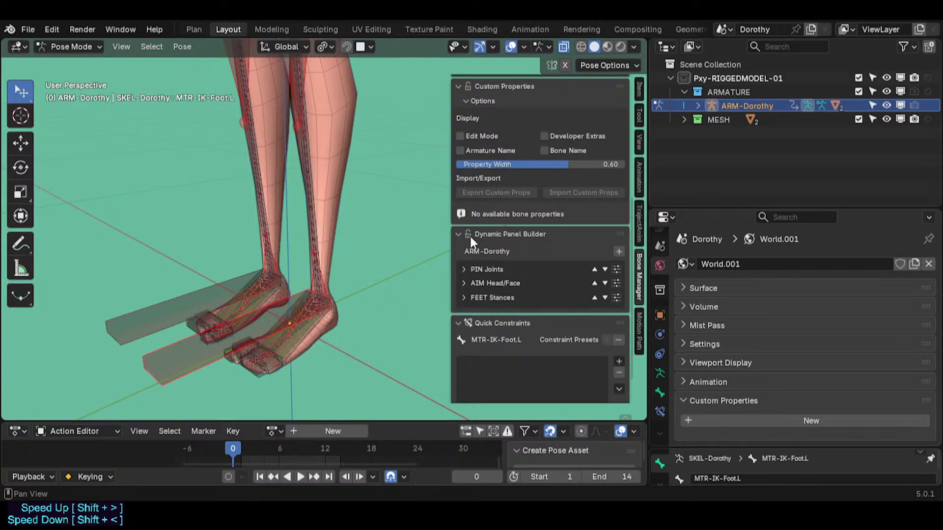
scroll(470, 237, up, 8)
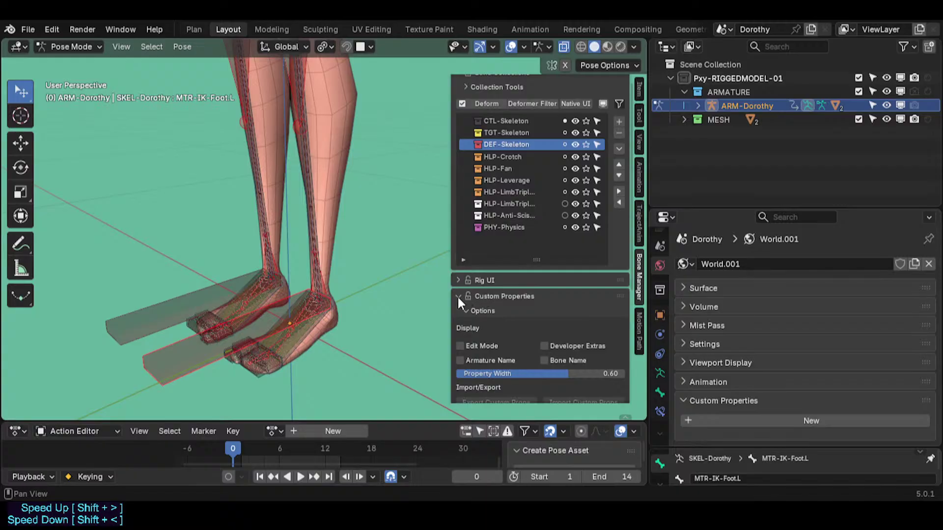
click(458, 293)
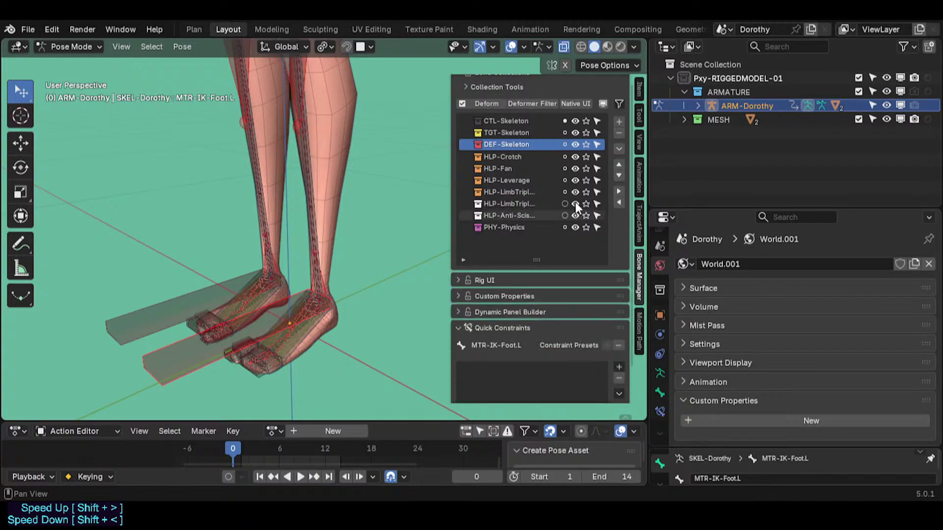
Hide the viewport sidebar and save the file.
shift+middle_drag(295, 240, 324, 322)
scroll(305, 361, down, 4)
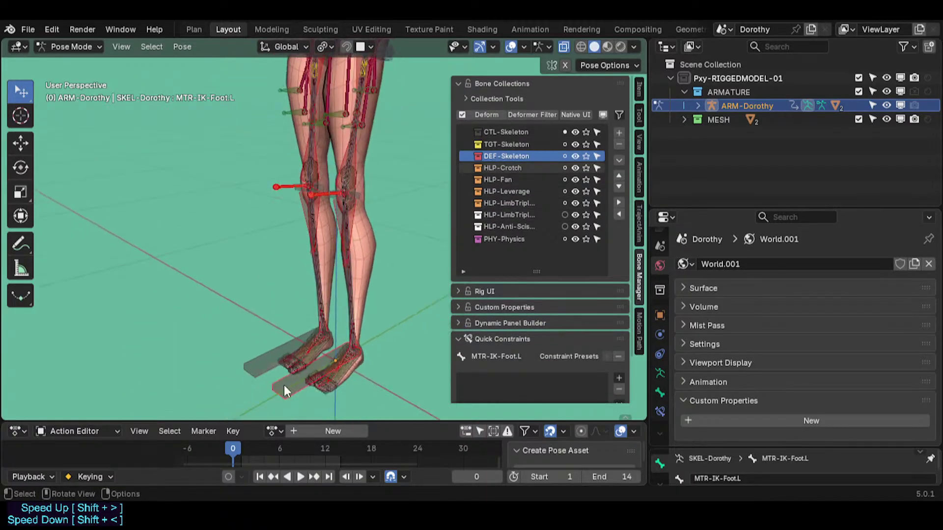
middle_drag(320, 366, 272, 359)
scroll(283, 339, down, 3)
key(n)
scroll(293, 309, up, 4)
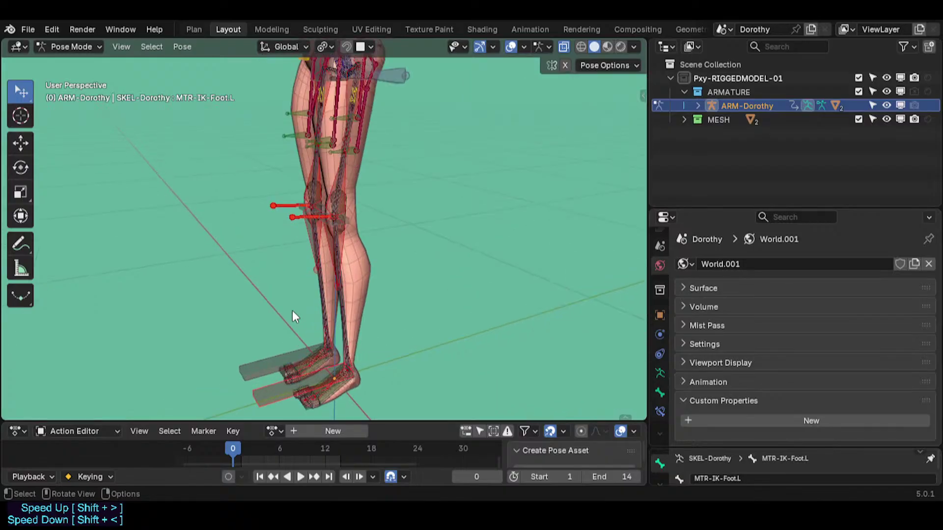
key(ctrl+s)
Try moving the left foot's IK bone, MTR-IK-Foot.L, to test the leg.
shift+middle_drag(317, 84, 316, 329)
middle_drag(354, 231, 373, 334)
shift+middle_drag(354, 408, 344, 196)
scroll(258, 319, up, 1)
key(g)
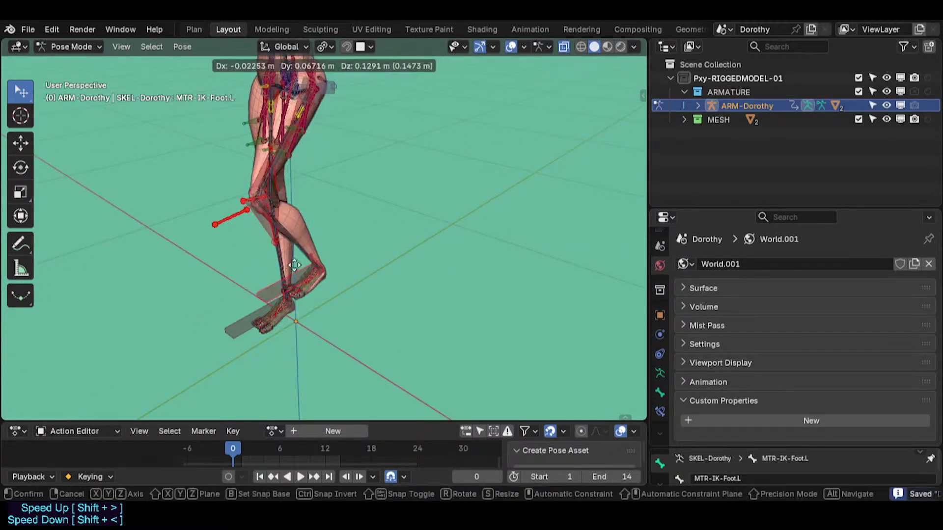
right_click(301, 281)
Lift and pull back MTR-IK-Foot.L in several moves to test how the left knee bends.
shift+middle_drag(254, 301, 294, 294)
middle_drag(315, 292, 334, 256)
key(g)
click(337, 270)
middle_drag(334, 256, 318, 292)
key(g)
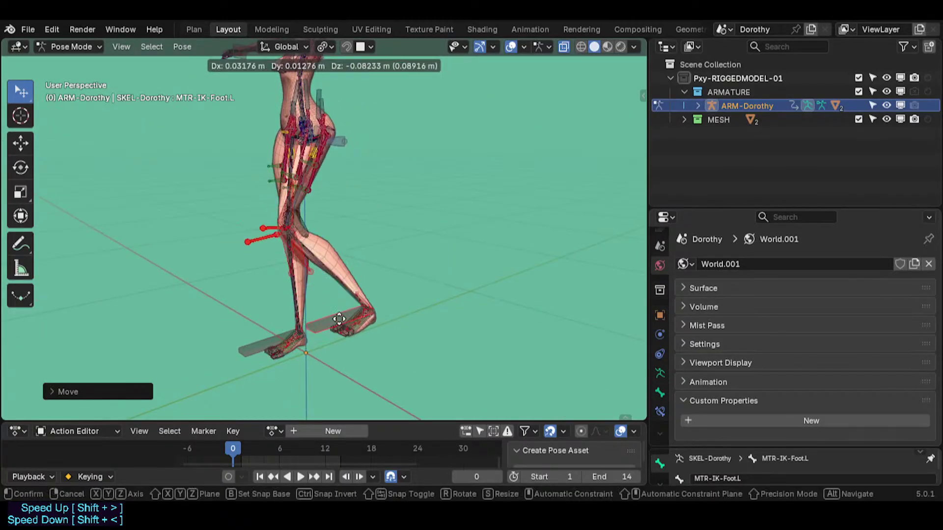
click(329, 321)
key(g)
click(364, 282)
Try a free trackball rotation on MTR-IK-Foot.L and clear the location of all pose bones.
key(r)
key(r)
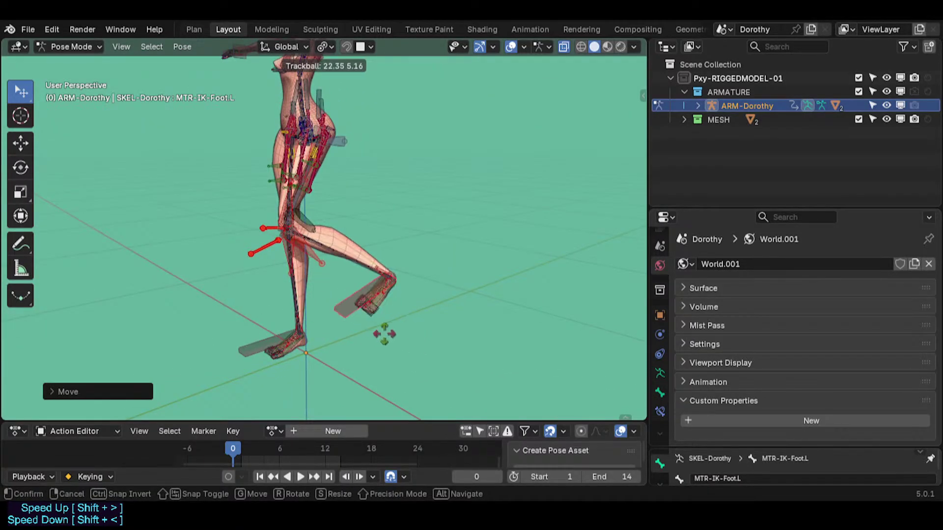
click(376, 307)
key(a)
key(alt+g)
Select MTR-IK-Foot.L and enlarge its bone display size to about 1.47 times in Edit Mode.
click(272, 362)
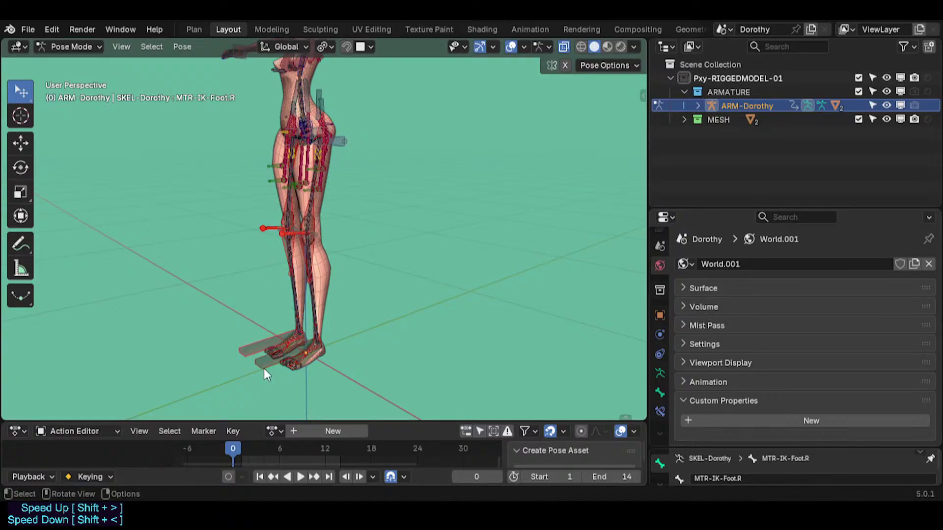
scroll(264, 368, up, 3)
key(F2)
key(Escape)
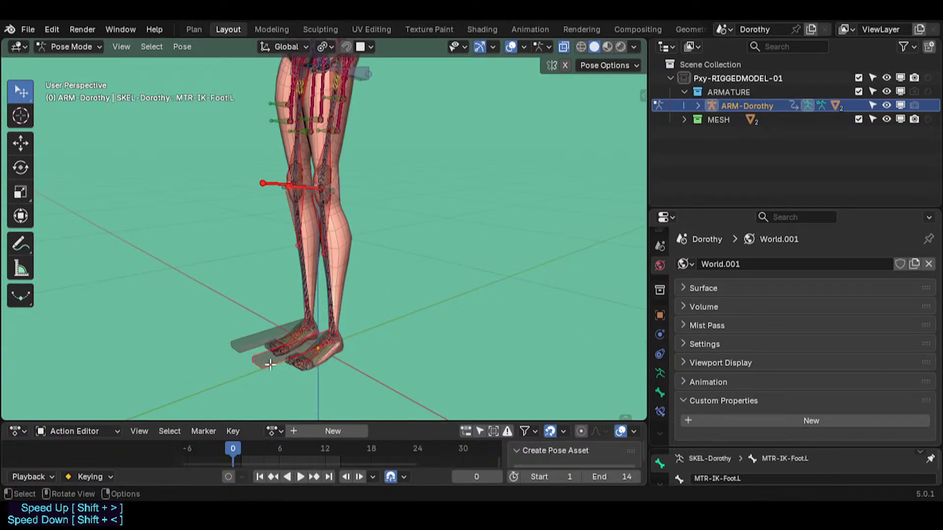
key(Tab)
mouse_move(270, 364)
middle_down()
mouse_move(269, 383)
mouse_move(287, 359)
middle_up()
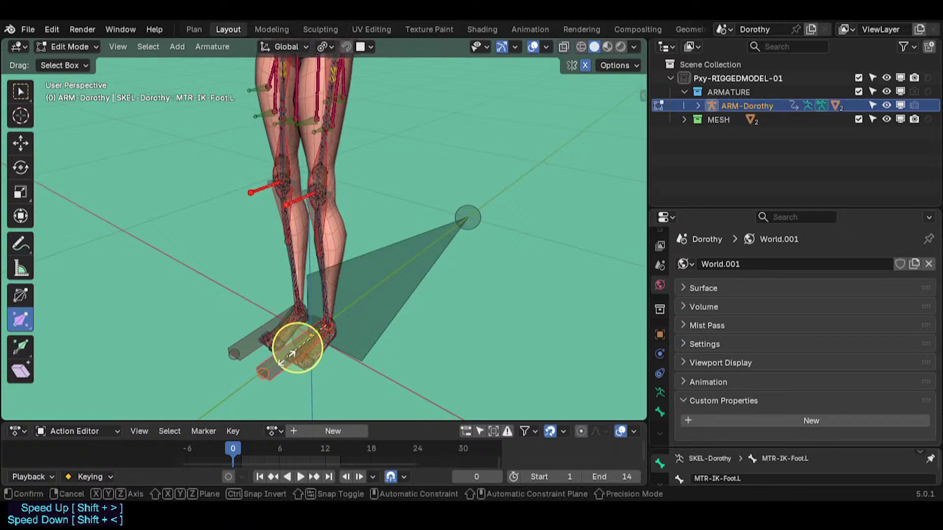
key(s)
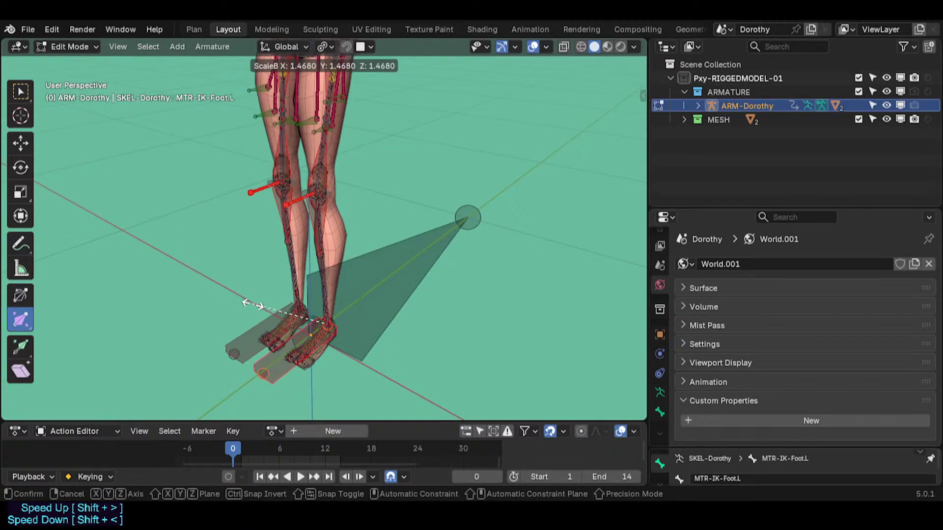
click(253, 305)
Duplicate the left IK foot bone about 0.44 m outward along X with mirroring, and select the copies on both sides.
middle_drag(255, 310, 304, 348)
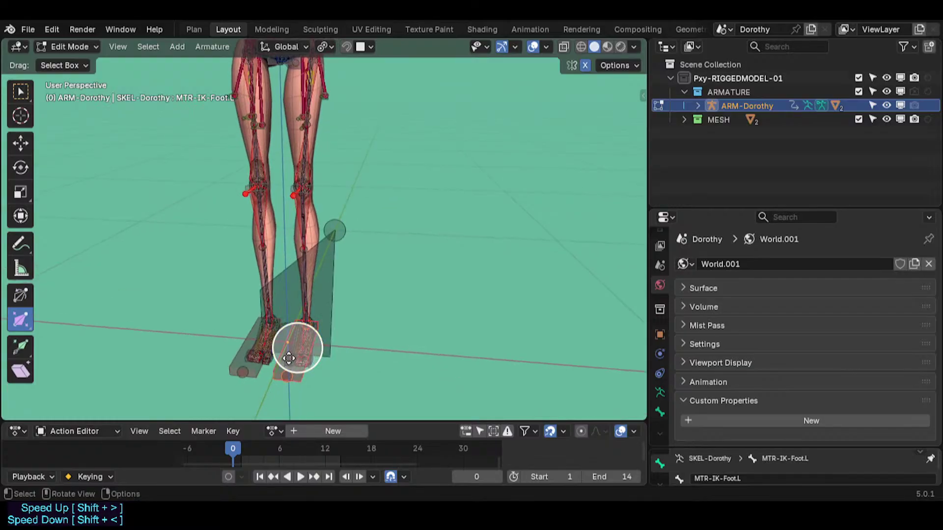
key(shift+d)
key(x)
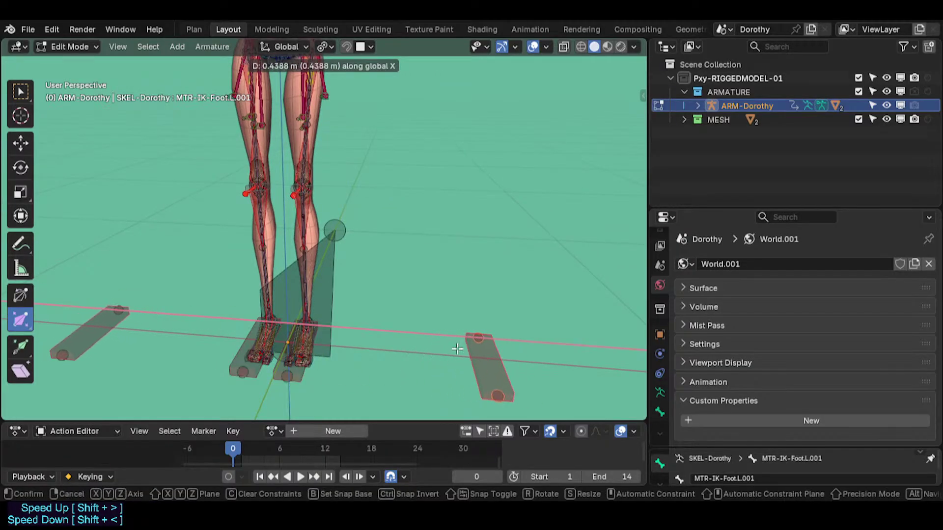
click(489, 360)
key(ctrl+shift+m)
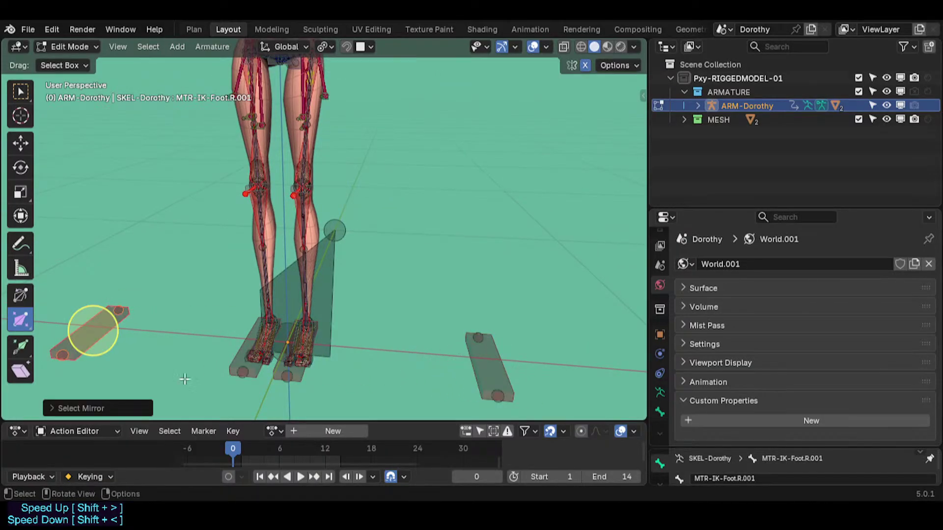
click(137, 408)
click(149, 404)
Set up a batch rename of the selected bones that replaces Foot with Hand.
key(ctrl+F2)
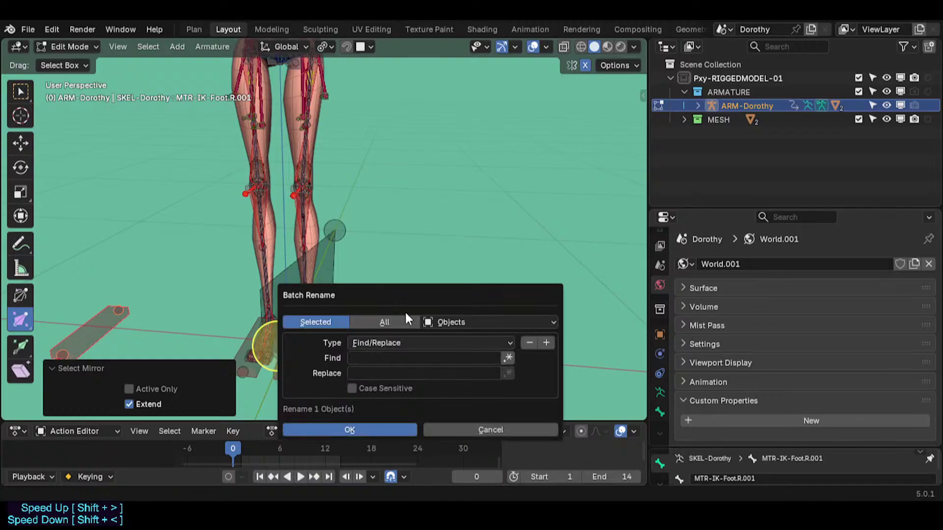
click(449, 322)
click(447, 316)
click(377, 359)
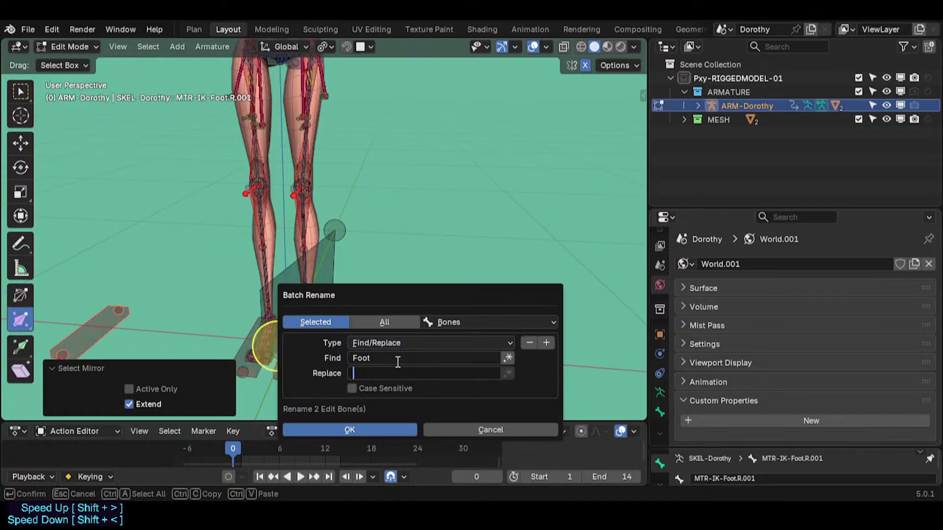
Add a rule stripping digits and punctuation from the end of the names, and apply the batch rename.
click(546, 343)
click(546, 343)
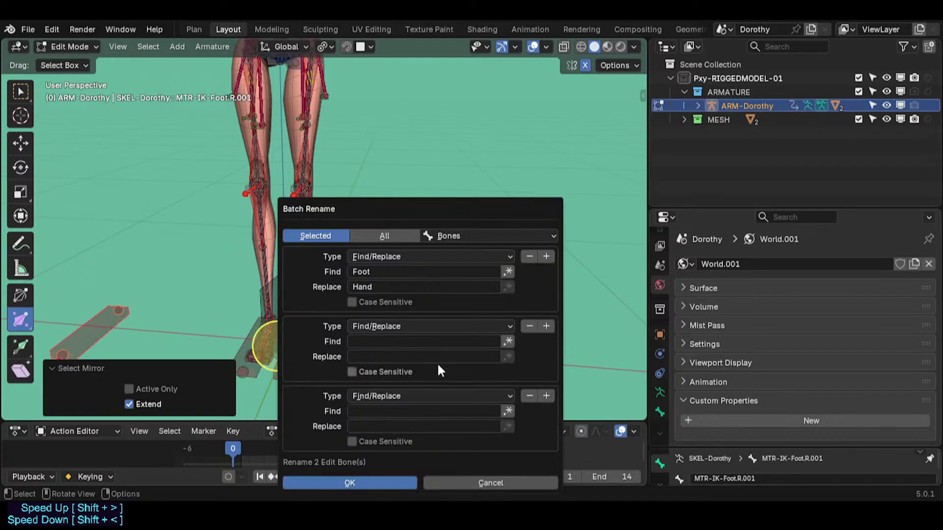
click(408, 327)
click(412, 371)
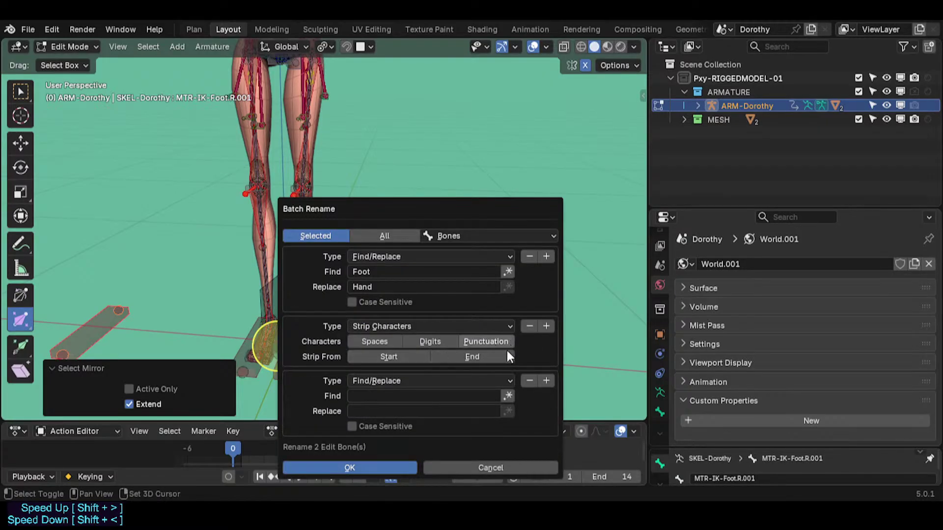
click(436, 327)
click(434, 329)
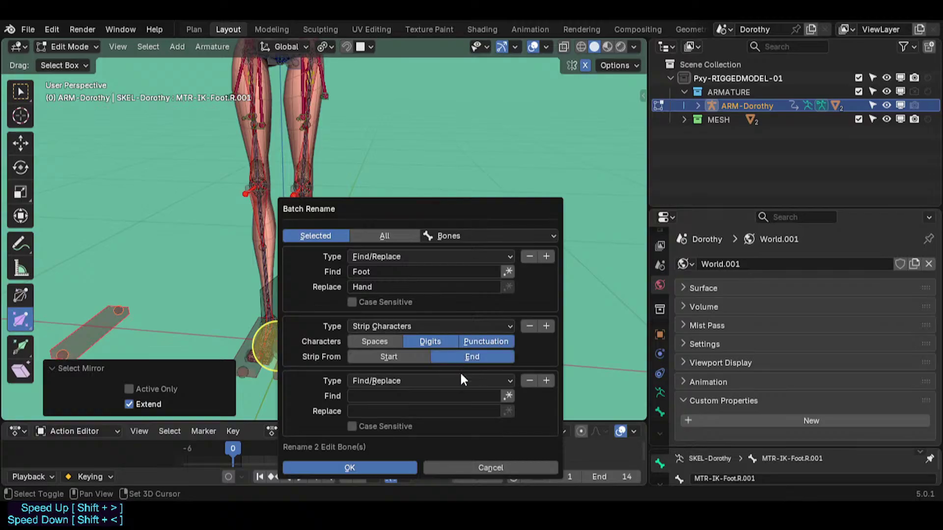
click(528, 381)
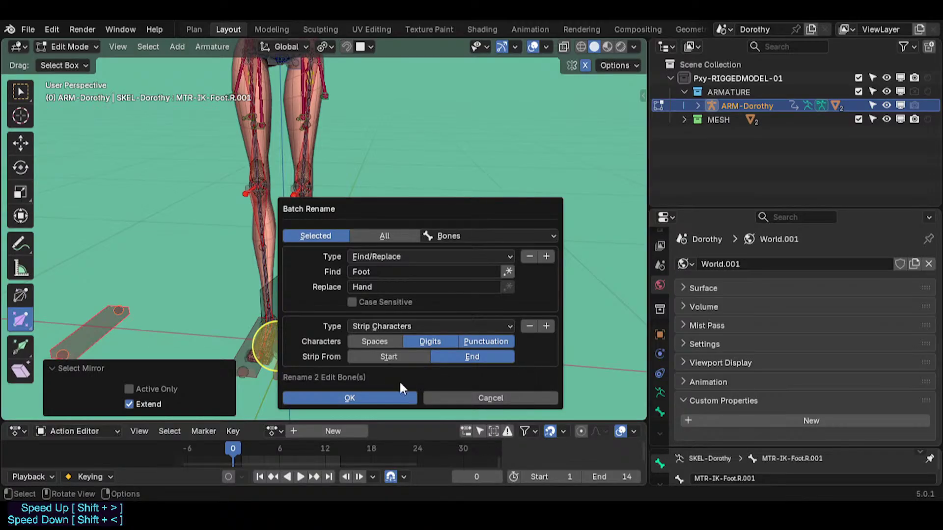
click(382, 394)
Raise MTR-IK-Hand.L along Z to about the height of the outstretched arm.
click(499, 362)
scroll(479, 362, down, 2)
shift+middle_drag(438, 293, 392, 314)
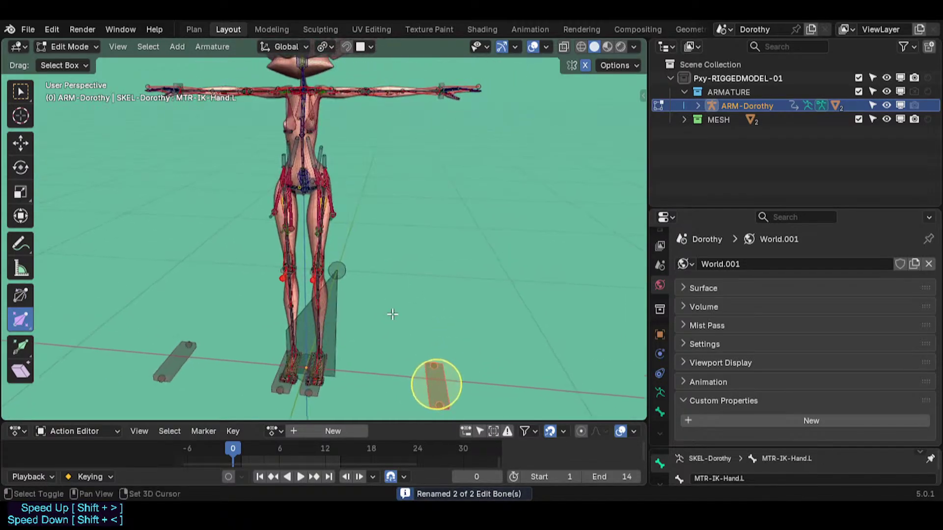
key(g)
key(z)
click(481, 84)
Place the 3D cursor at the left wrist bone, HDL-Wrist.L, and snap MTR-IK-Hand.L to it.
shift+middle_drag(462, 111, 415, 309)
click(405, 220)
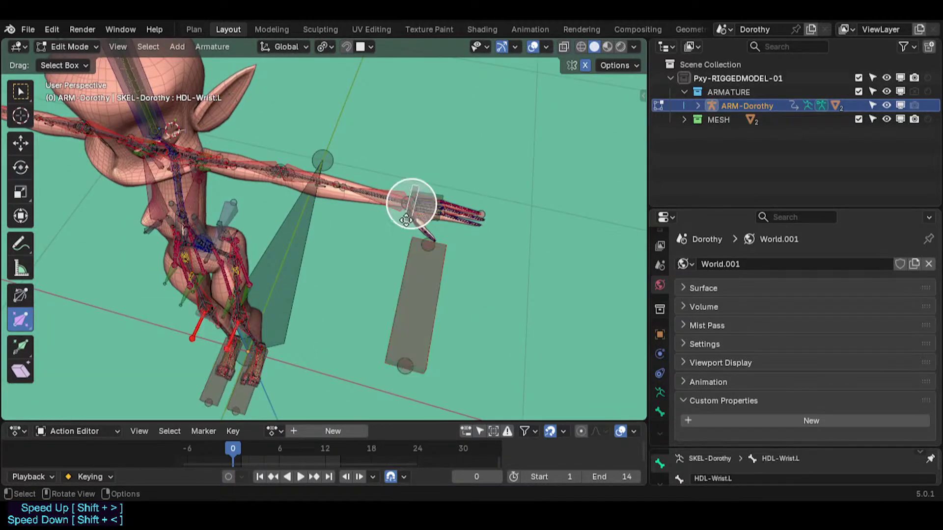
key(shift+s)
key(2)
click(427, 314)
key(shift+s)
key(8)
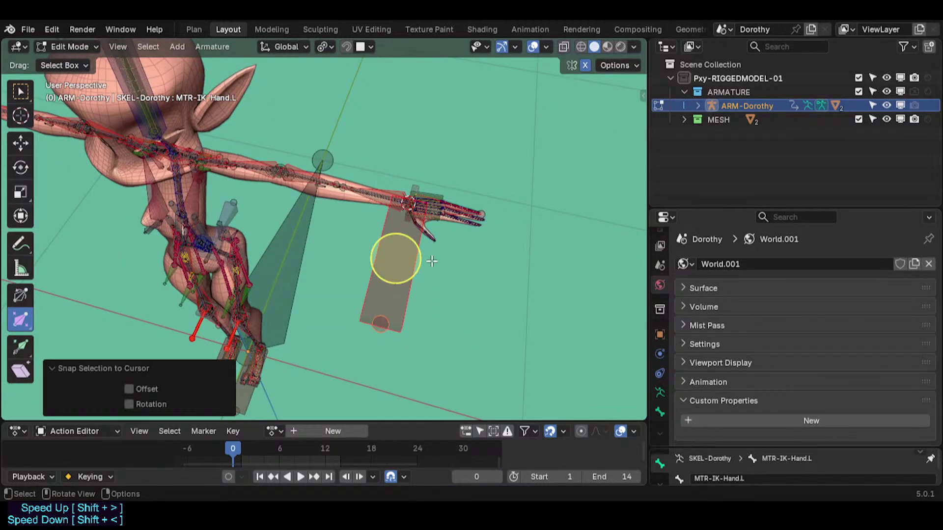
Rotate MTR-IK-Hand.L 90° about Z so it points along the hand, and clear its bone roll.
middle_drag(422, 192, 418, 280)
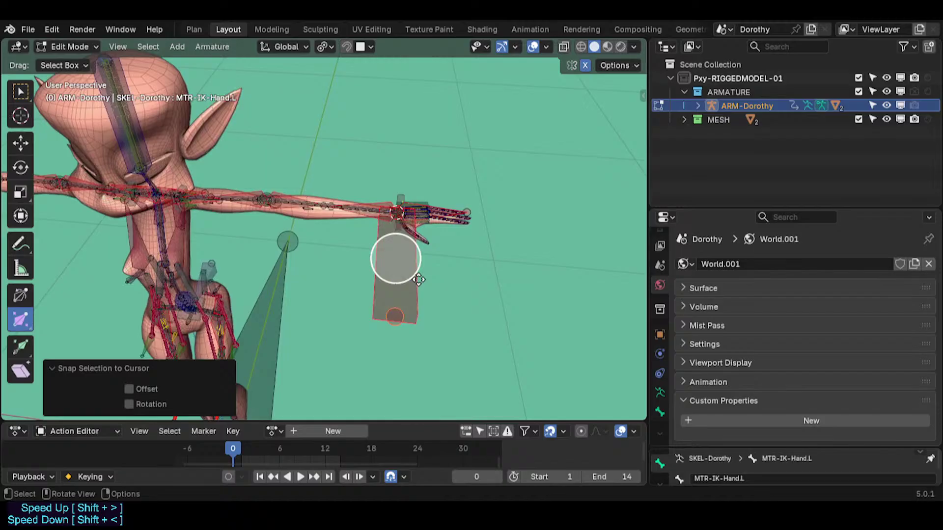
text(rz90)
key(Return)
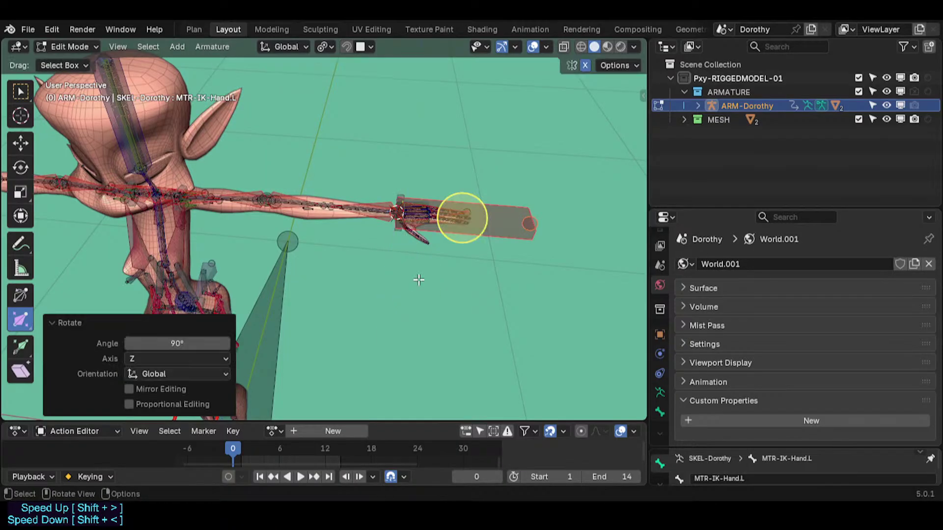
key(alt+r)
middle_drag(516, 224, 480, 179)
key(KP_3)
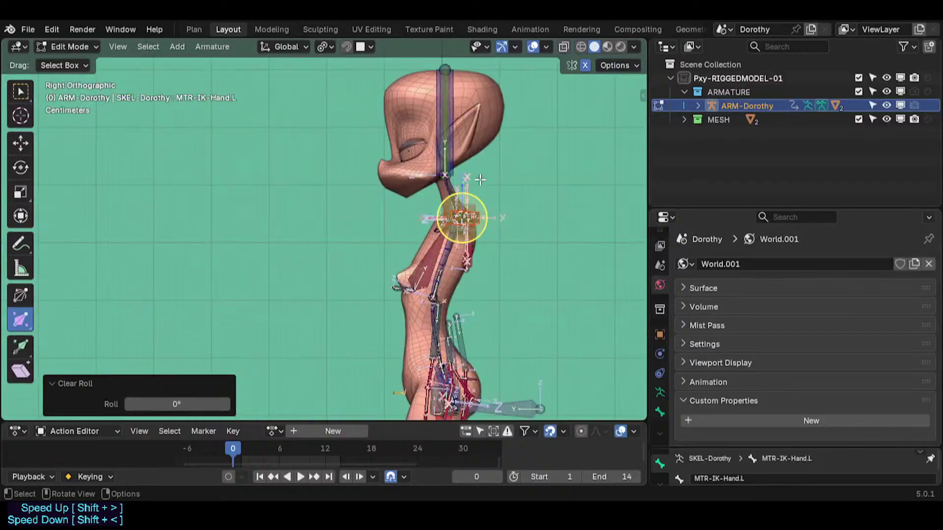
key(KP_1)
Scale MTR-IK-Hand.L down to about 0.81 and save the file.
middle_drag(508, 222, 554, 287)
key(s)
click(523, 288)
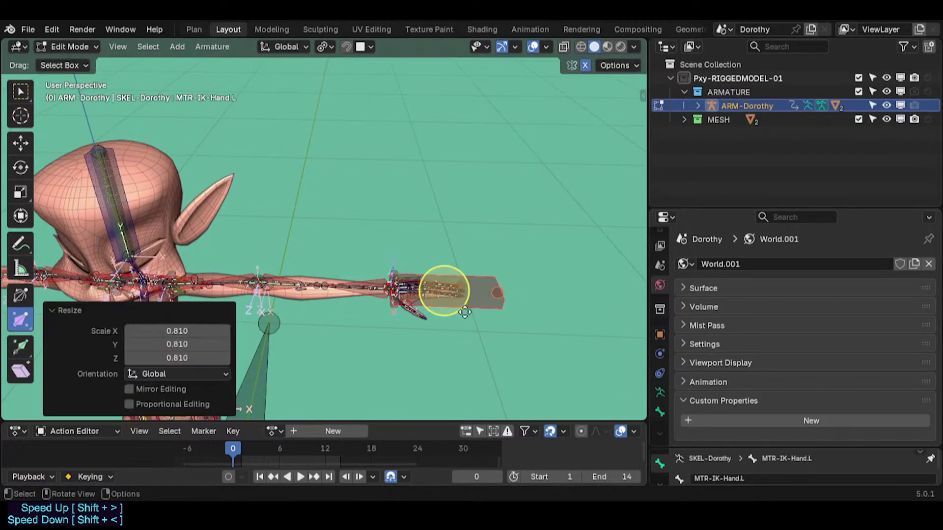
middle_drag(442, 284, 525, 188)
key(ctrl+s)
Test MTR-IK-Hand.L by moving it in Pose Mode, cancel the move and return to Edit Mode.
click(540, 170)
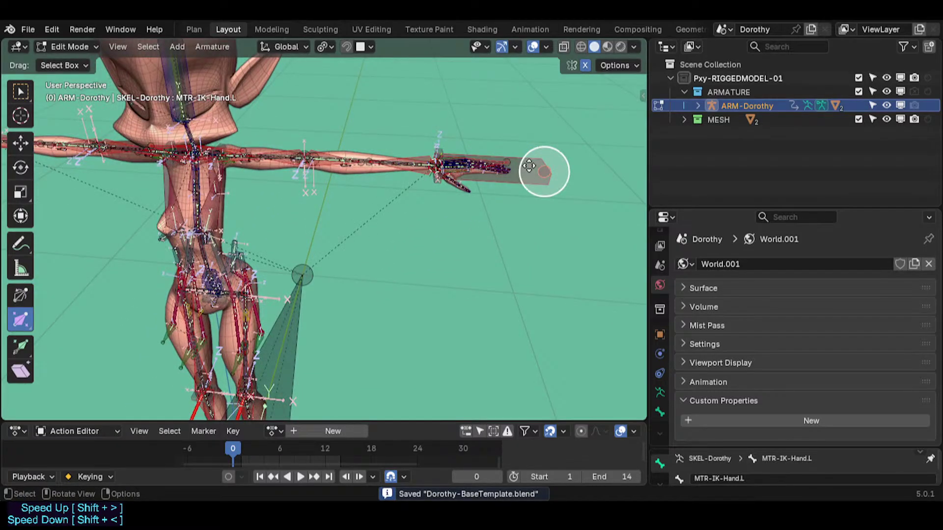
click(529, 166)
key(ctrl+Tab)
click(529, 172)
key(g)
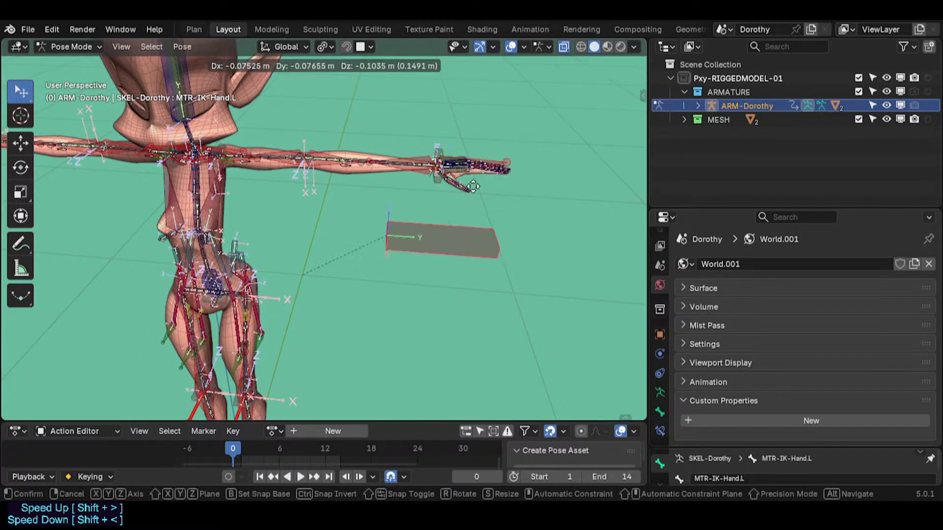
right_click(426, 230)
key(Tab)
Try to duplicate the ROOT-RigScaler bone at the character's feet and offset the copy along X.
click(278, 343)
middle_drag(278, 343, 207, 169)
click(186, 178)
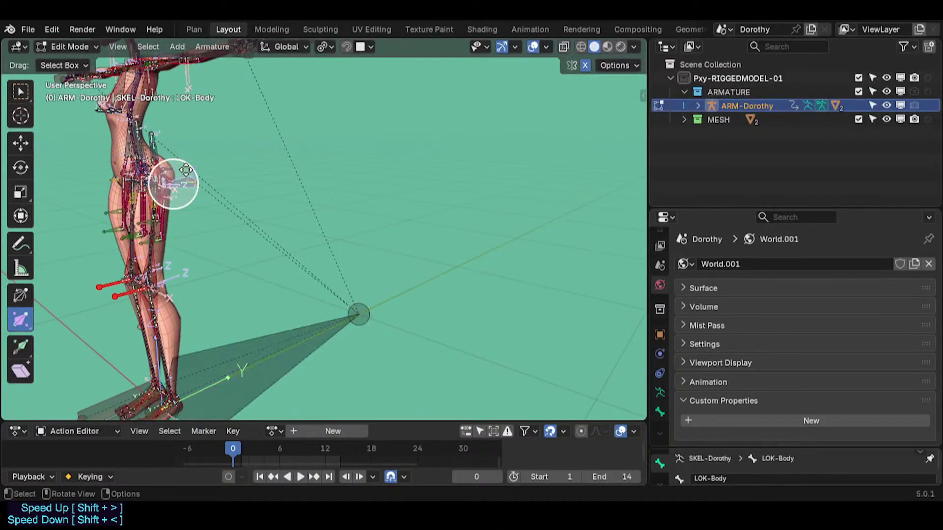
shift+middle_drag(227, 203, 242, 209)
click(308, 352)
scroll(283, 335, down, 2)
shift+middle_drag(273, 316, 270, 340)
mouse_move(270, 339)
middle_down()
mouse_move(296, 299)
mouse_move(304, 328)
mouse_move(269, 356)
middle_up()
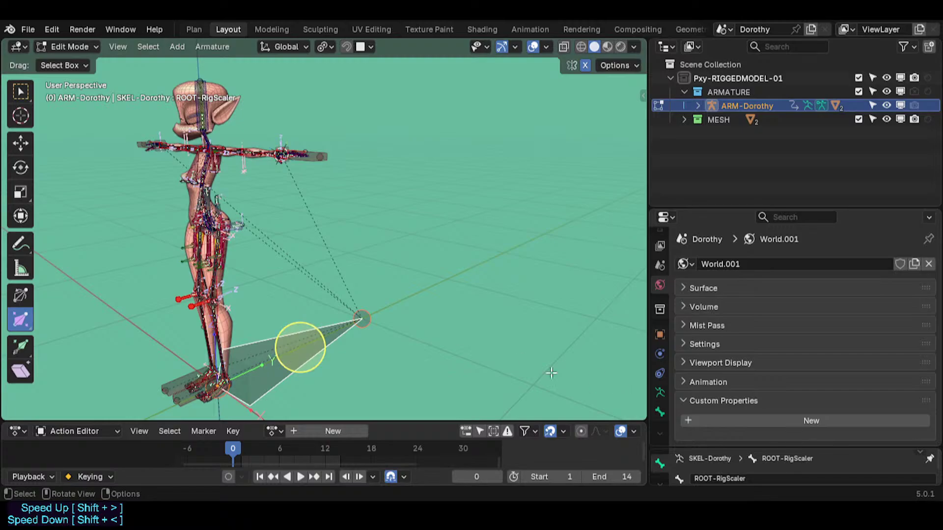
key(shift+d)
key(x)
click(351, 291)
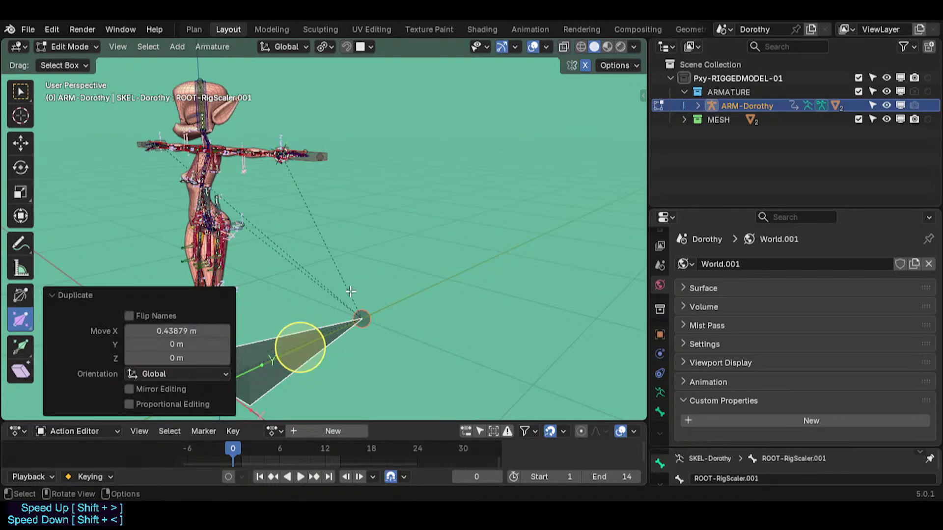
click(52, 296)
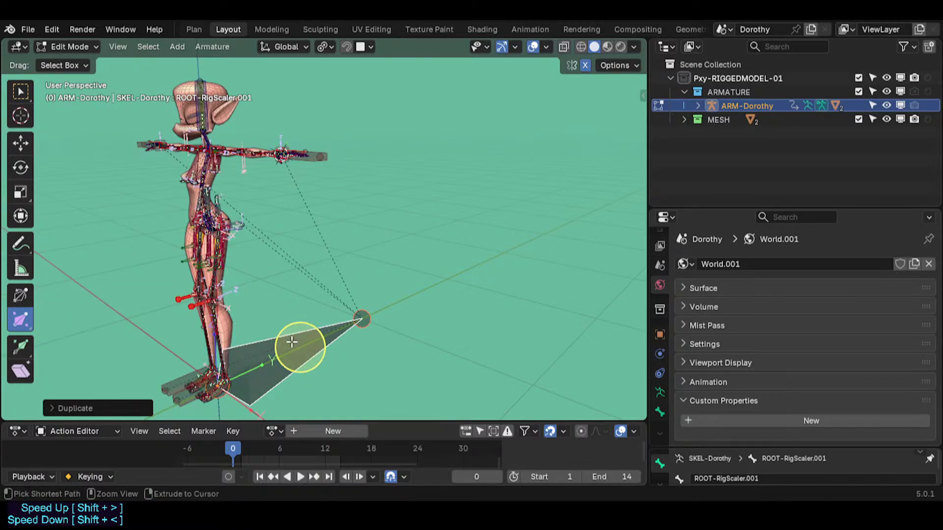
key(ctrl+z)
Toggle the Lock option on ROOT-RigScaler to unlock the bone for editing, and test its movement.
key(shift+w)
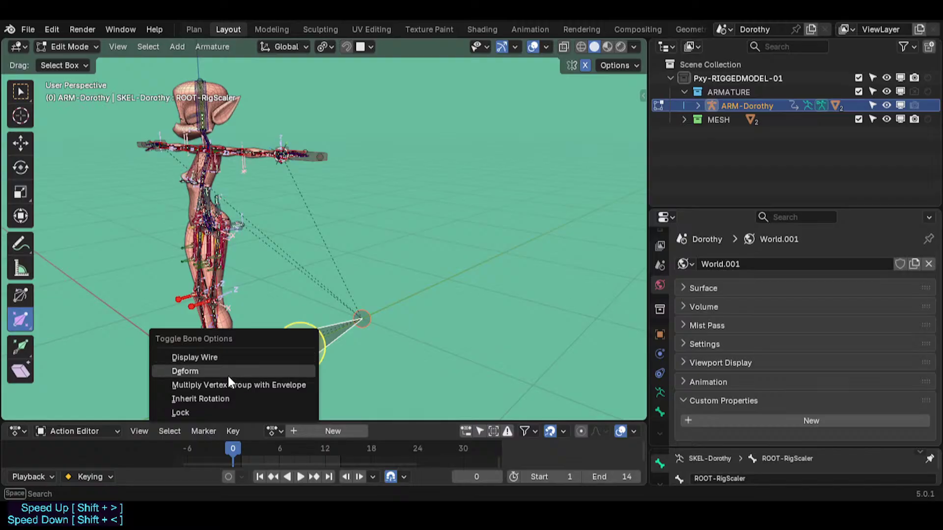
click(206, 412)
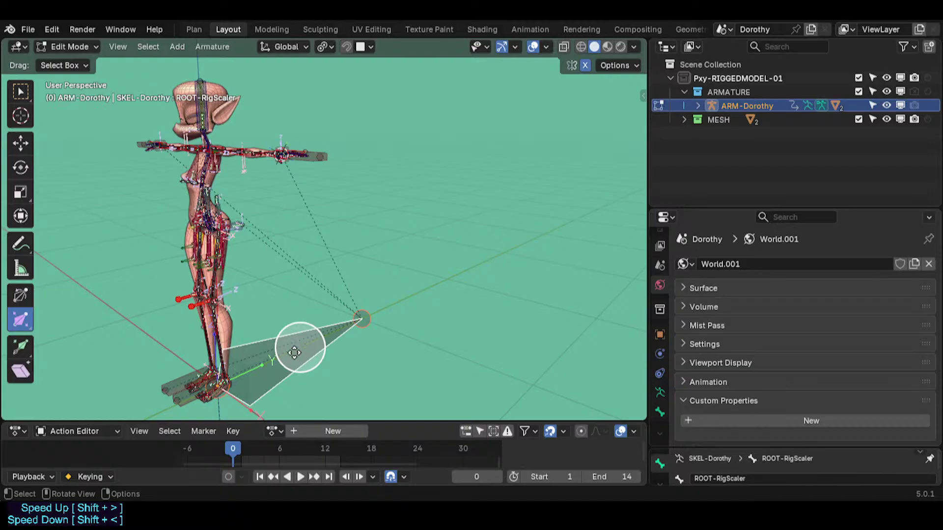
key(g)
key(Escape)
Duplicate ROOT-RigScaler in place, raise the copy along Z to the torso and scale it down.
key(shift+d)
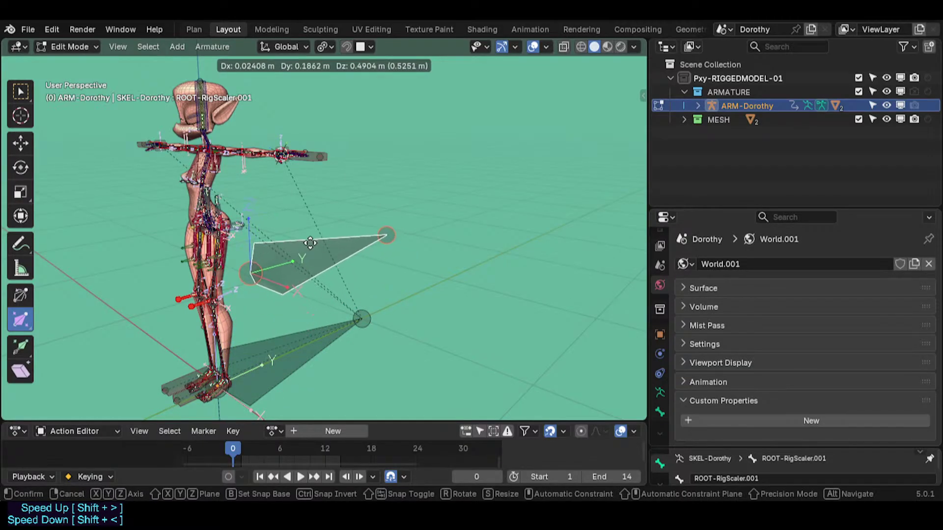
right_click(300, 349)
key(g)
key(z)
click(299, 182)
key(s)
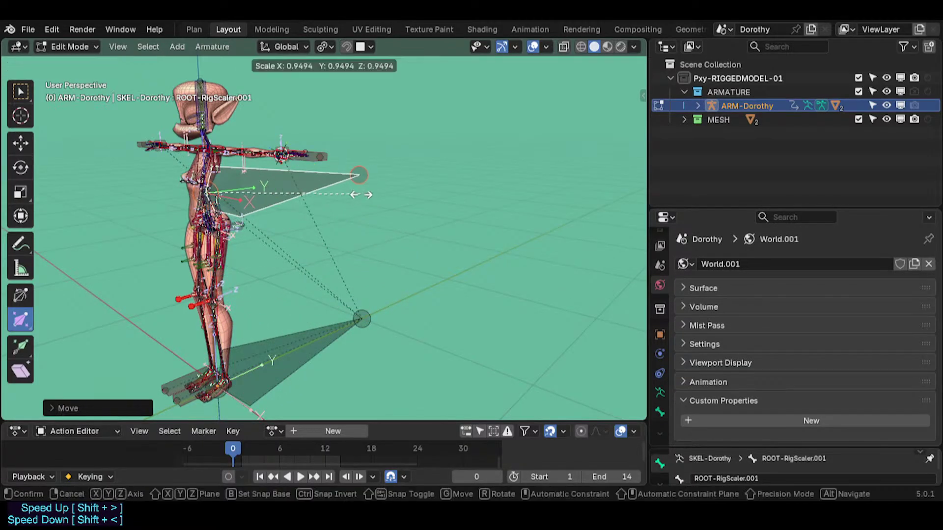
click(272, 195)
Adjust the duplicated bone's height along Z to the lower back and shrink it further.
scroll(236, 196, up, 2)
middle_drag(226, 195, 175, 188)
scroll(175, 188, up, 2)
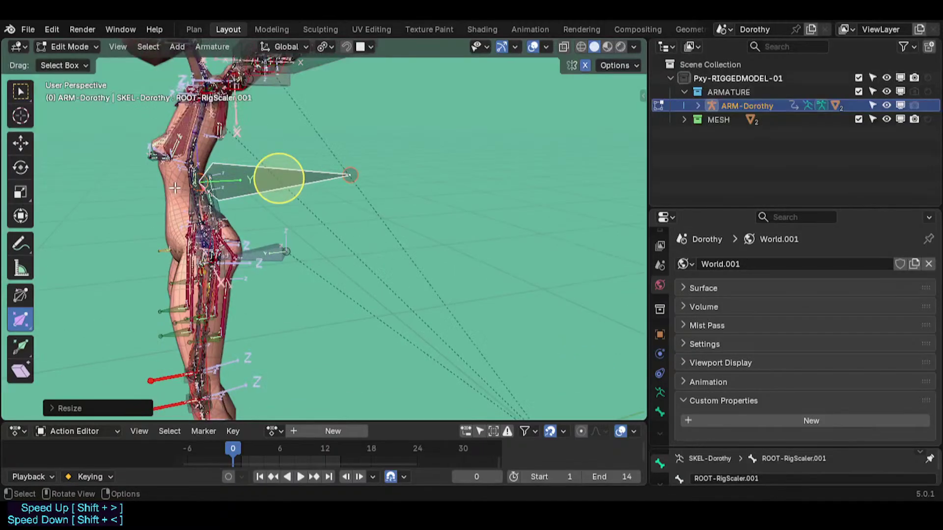
scroll(174, 188, up, 2)
key(g)
key(z)
click(425, 188)
key(s)
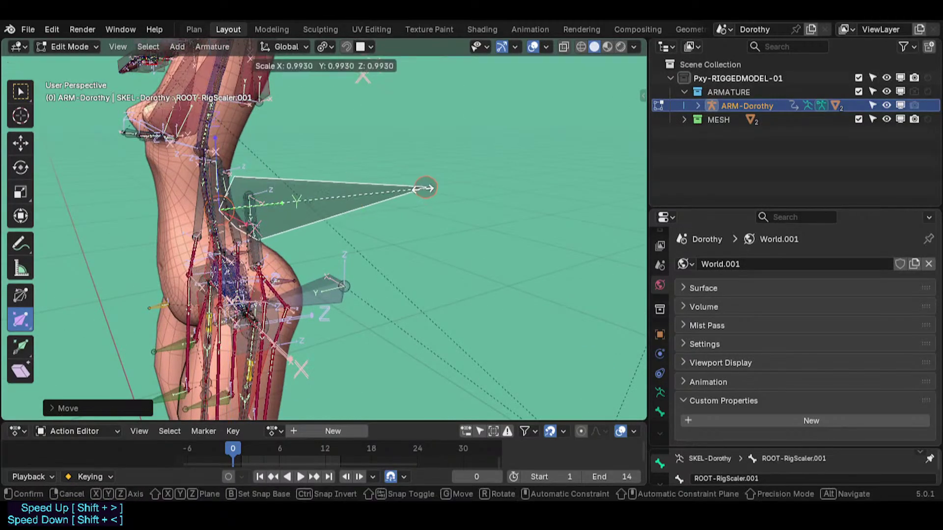
click(343, 199)
Rename the duplicated bone at the lower back as CoG.
scroll(323, 206, down, 3)
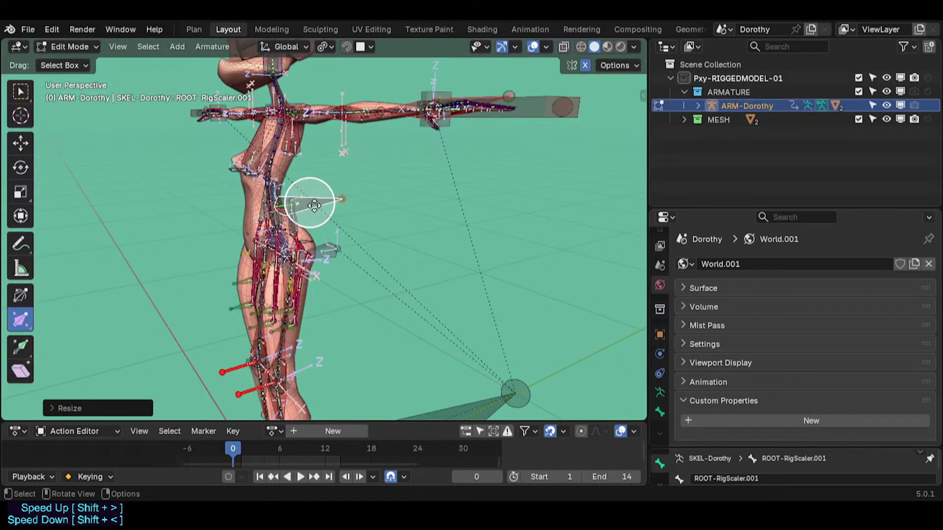
scroll(314, 206, down, 3)
key(F2)
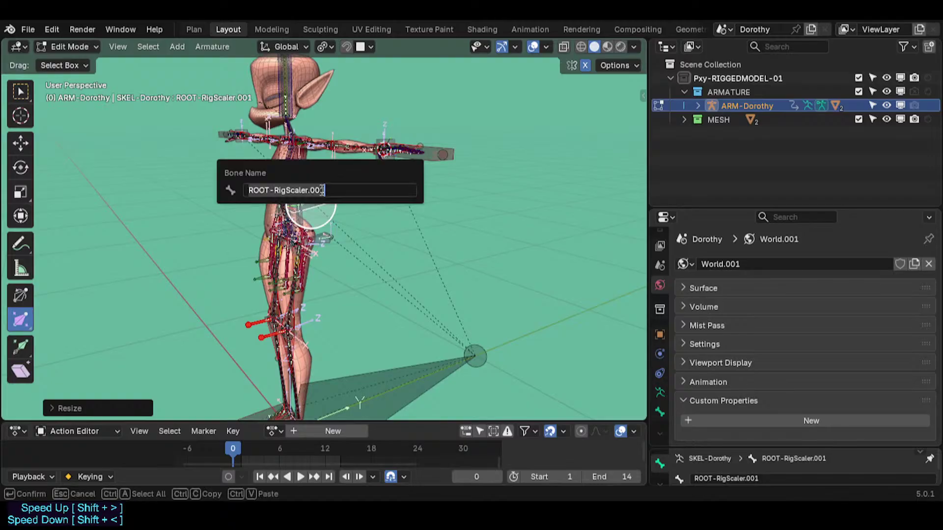
key(Return)
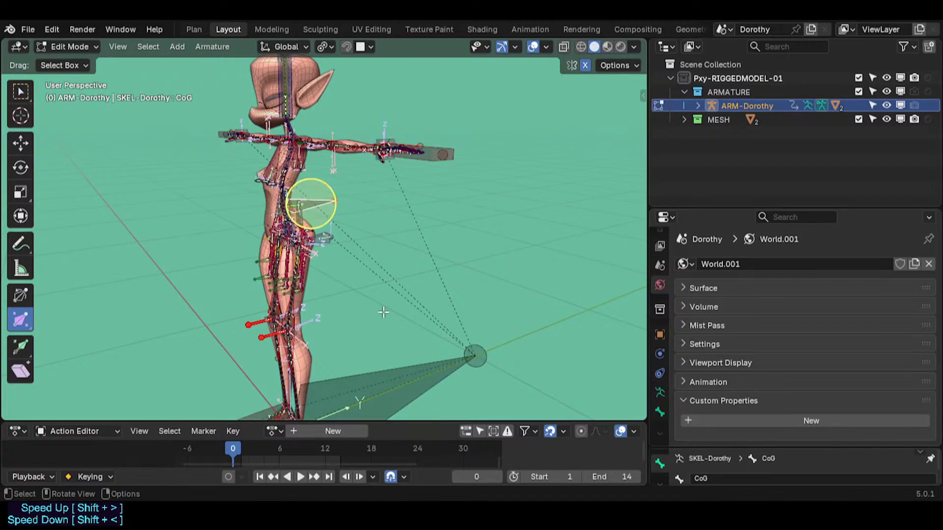
Rename the ROOT-RigScaler bone at the feet as ROOT.
click(390, 360)
mouse_move(359, 314)
middle_down()
mouse_move(342, 305)
mouse_move(360, 299)
mouse_move(349, 284)
mouse_move(362, 330)
middle_up()
scroll(350, 285, down, 1)
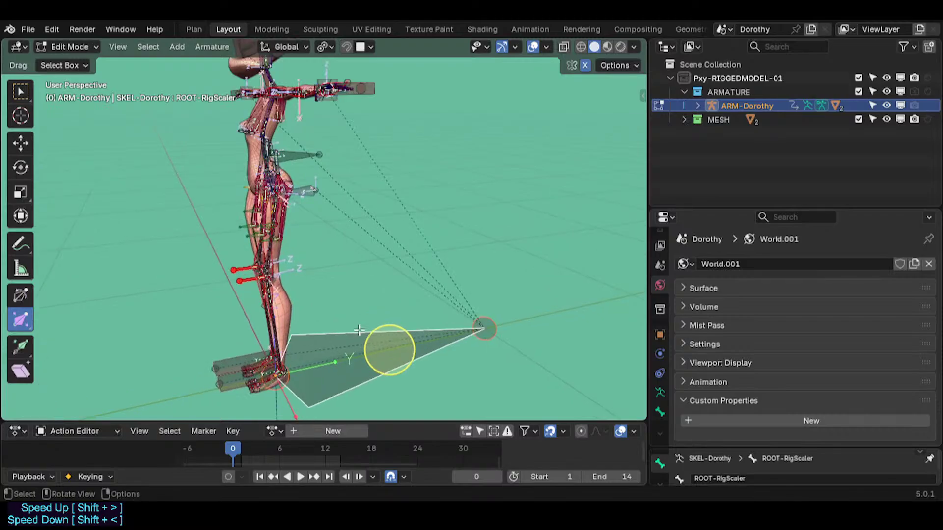
key(F2)
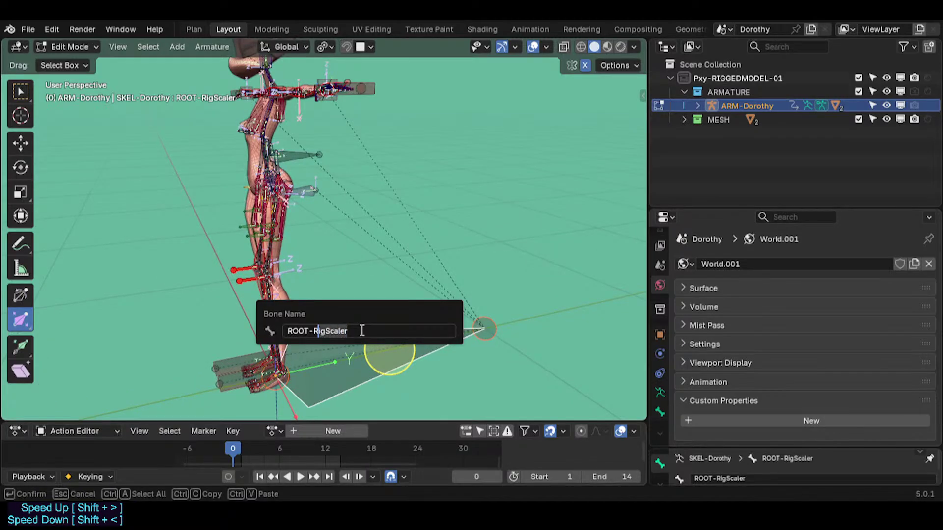
key(BackSpace)
key(Return)
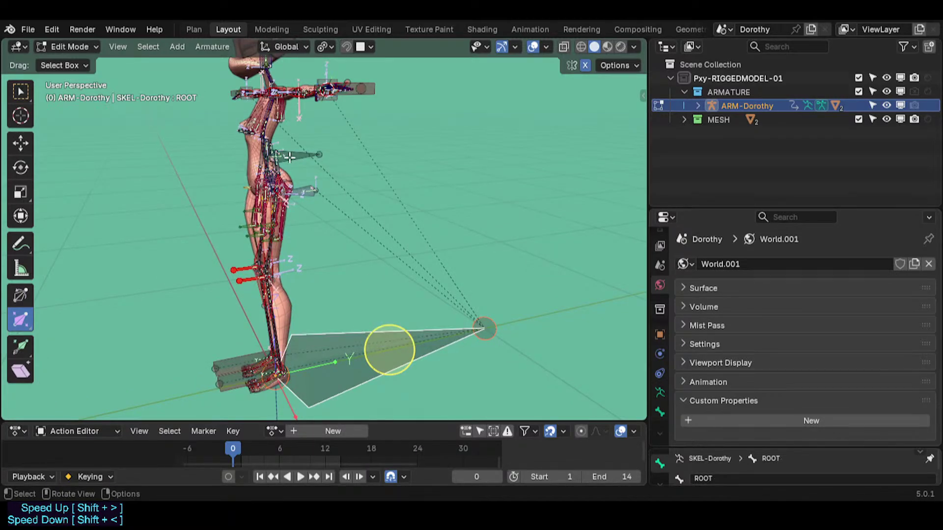
Parent the CoG bone to the ROOT bone.
click(289, 156)
shift+click(357, 339)
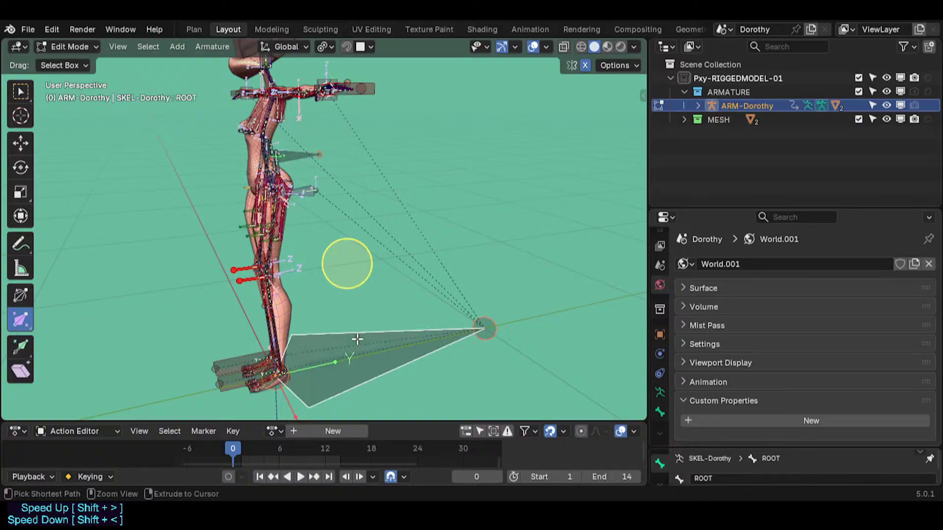
key(ctrl+p)
click(356, 337)
Parent the MTR-IK-Foot and MTR-IK-Hand bones of both sides to CoG.
click(234, 361)
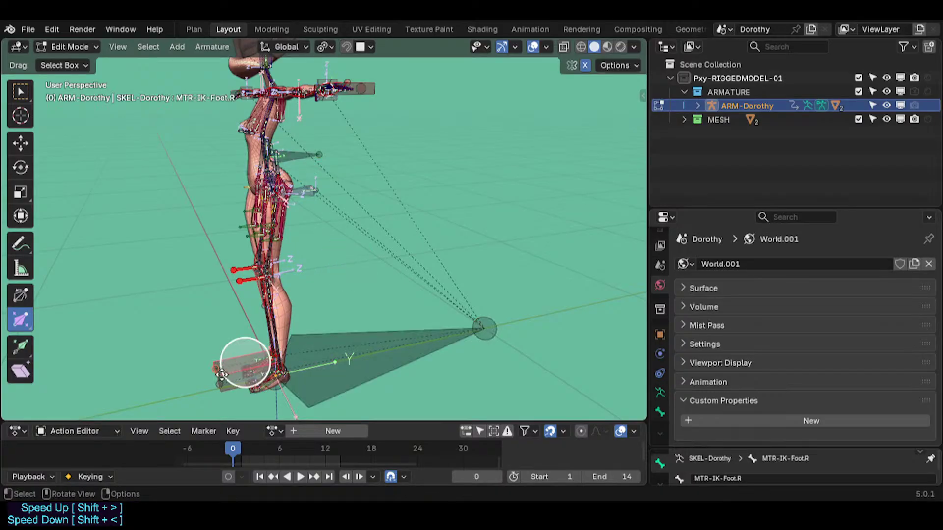
middle_drag(236, 352, 482, 211)
click(455, 208)
shift+click(450, 204)
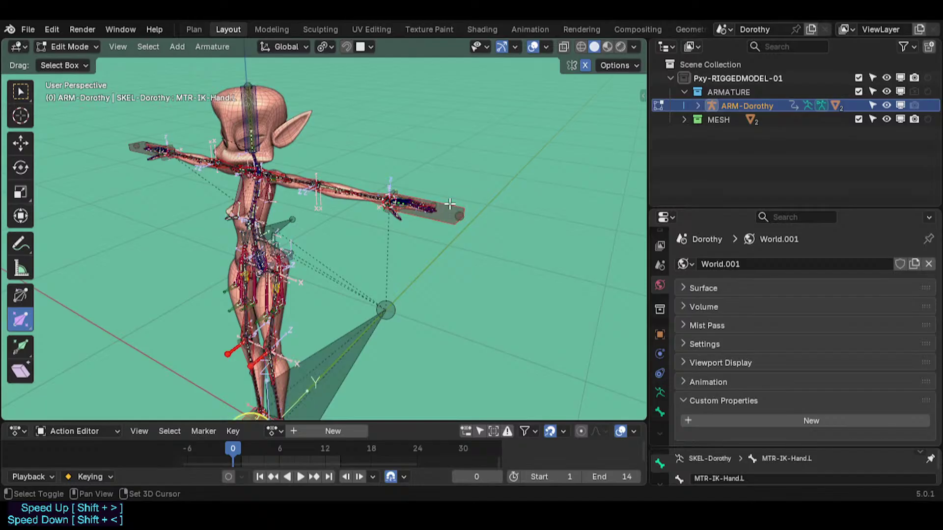
key(ctrl+shift+m)
key(g)
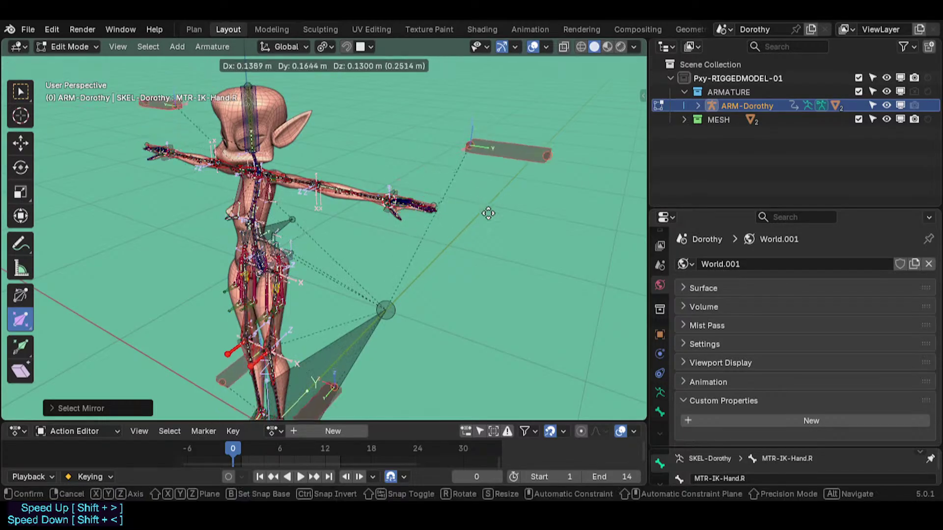
right_click(412, 178)
shift+click(281, 228)
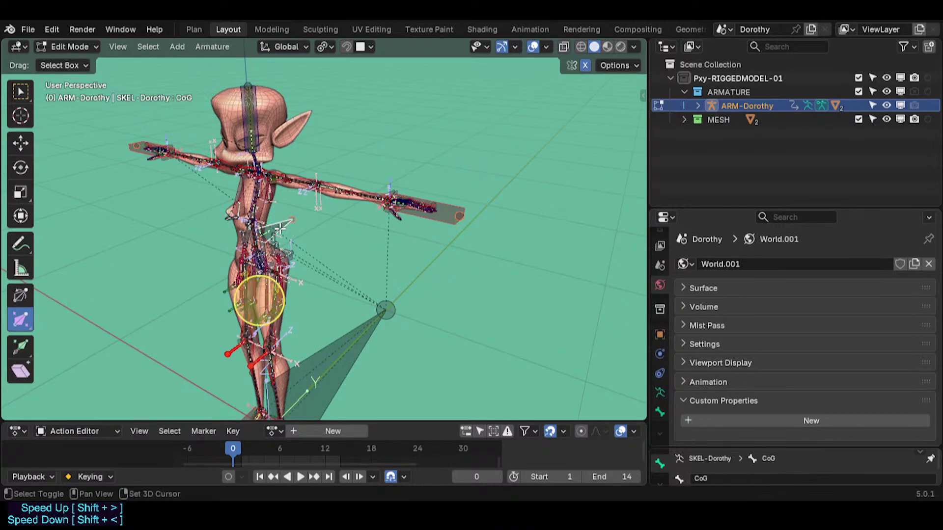
key(ctrl+p)
click(279, 227)
Switch to Pose Mode and move the ROOT bone upward to test how the body and hands follow.
key(ctrl+Tab)
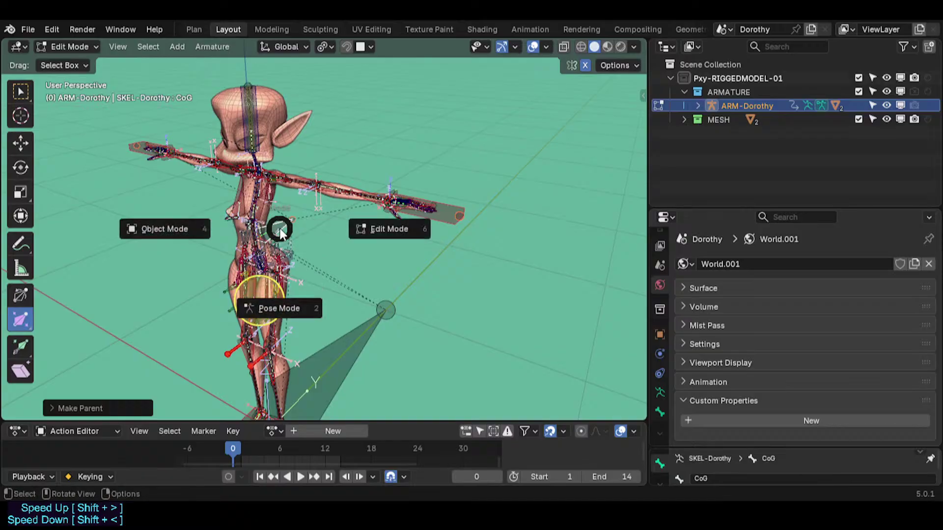
click(285, 309)
scroll(340, 334, down, 3)
click(340, 327)
key(g)
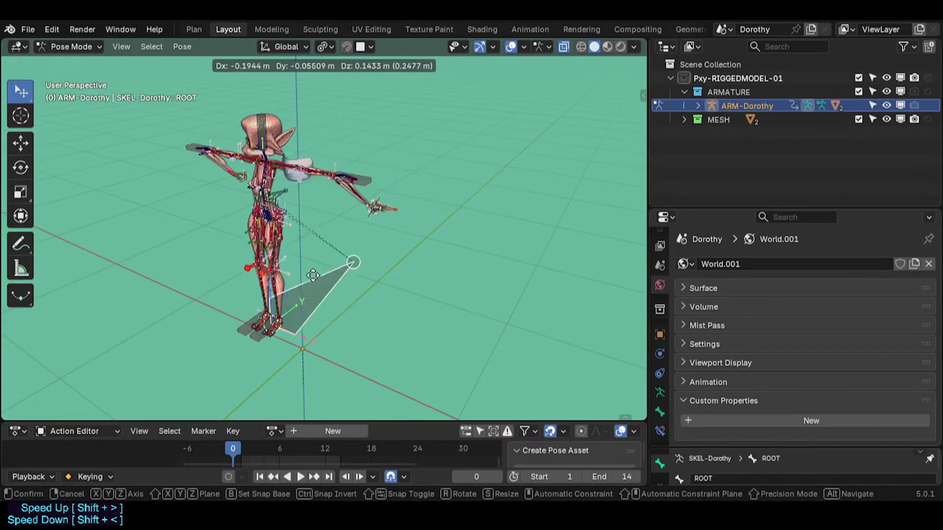
click(357, 231)
scroll(374, 212, up, 6)
middle_drag(376, 211, 369, 245)
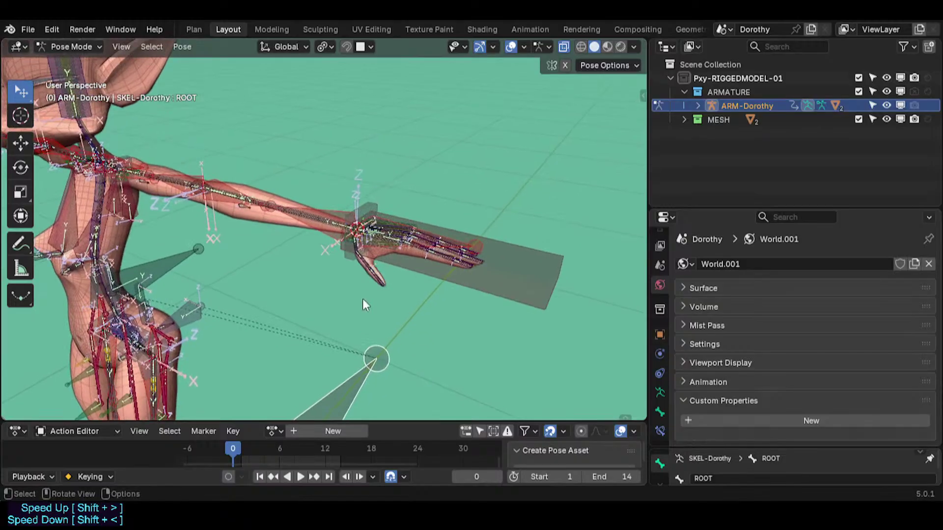
key(g)
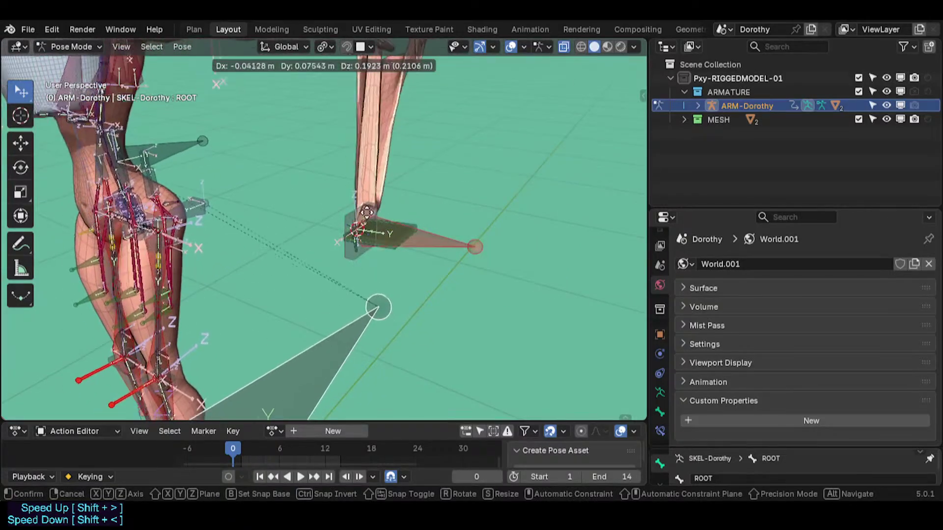
click(356, 203)
click(355, 203)
Examine the overlapping bones at the left wrist, including HLP4-FanWristHand.L and TGT-Hand.L.
scroll(352, 218, up, 5)
middle_drag(351, 218, 368, 252)
click(458, 234)
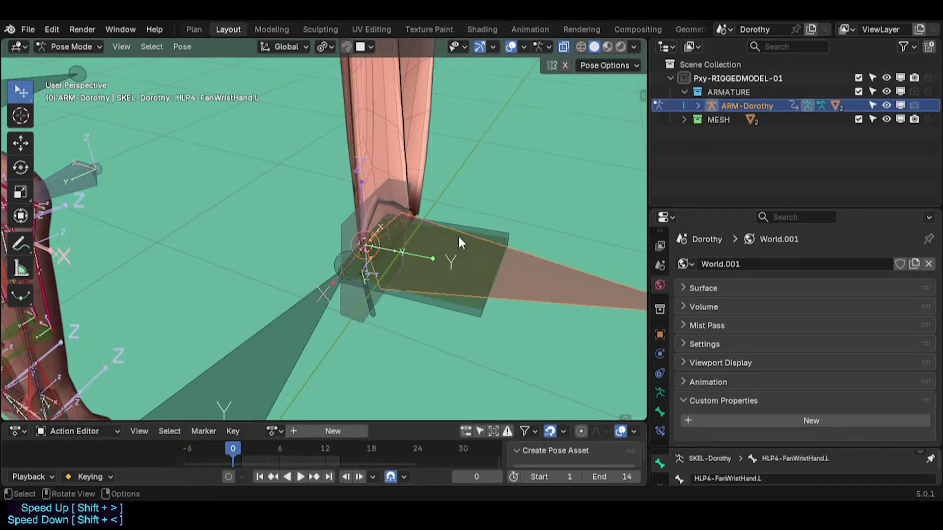
click(466, 223)
click(401, 199)
middle_drag(402, 199, 400, 238)
click(508, 225)
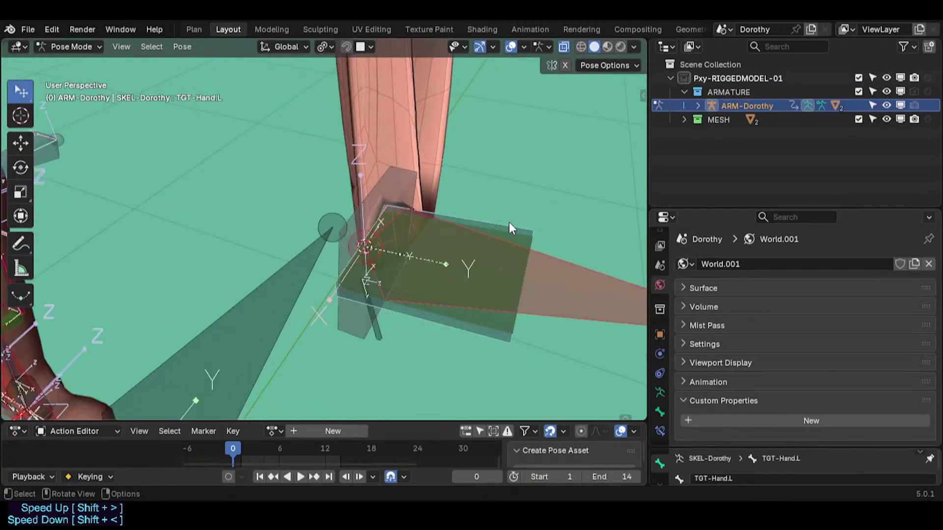
Parent the DEF4d-Hand.L and HDL-Wrist.L bones to TGT-Hand.L, keeping their offset.
click(523, 236)
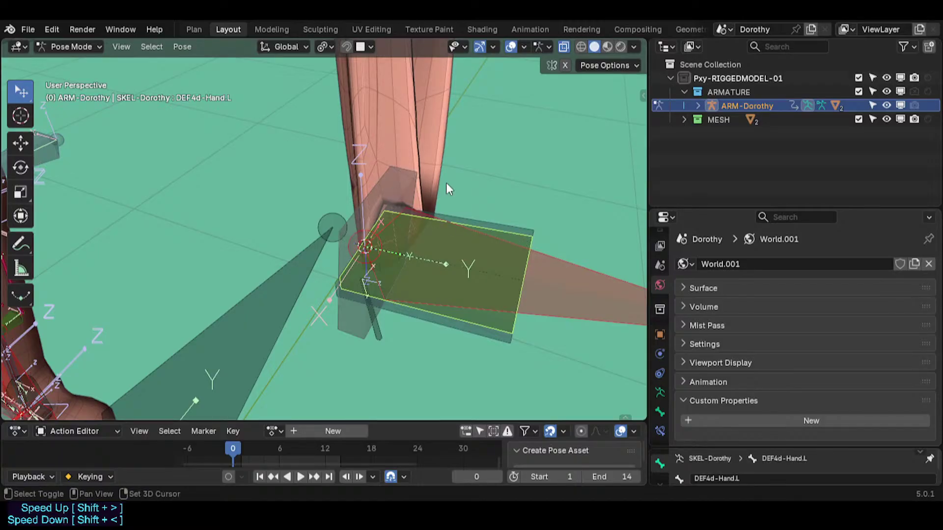
click(487, 225)
click(505, 232)
shift+click(412, 189)
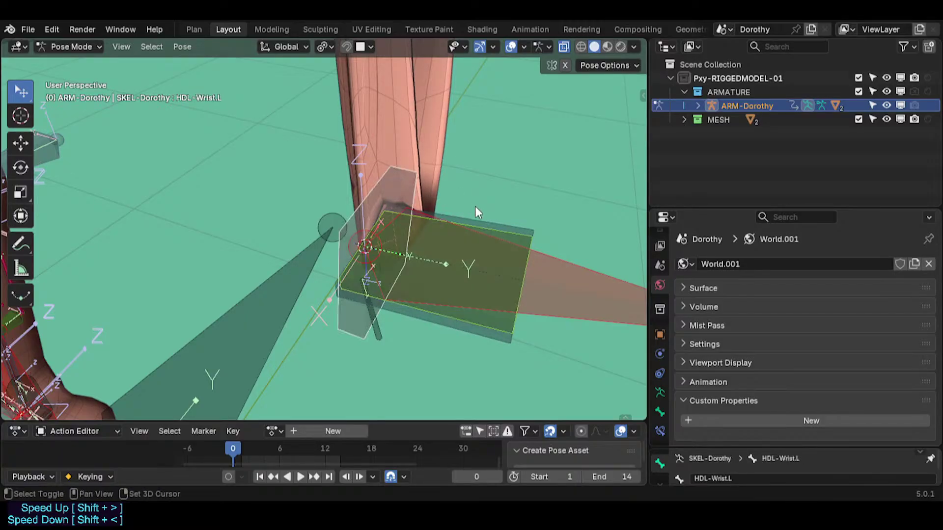
shift+click(508, 225)
key(Tab)
key(ctrl+p)
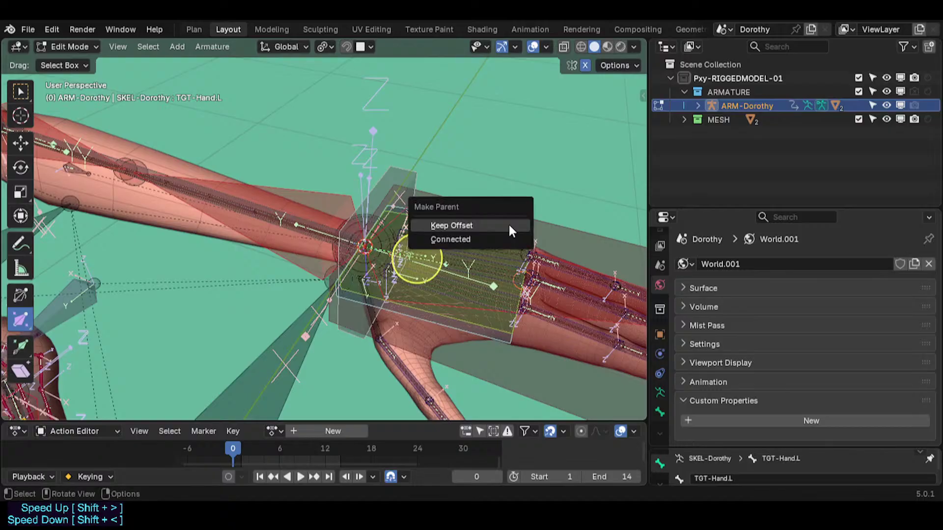
click(508, 223)
key(Tab)
Check the parent relations and bone constraints of TGT-Hand.L.
click(538, 256)
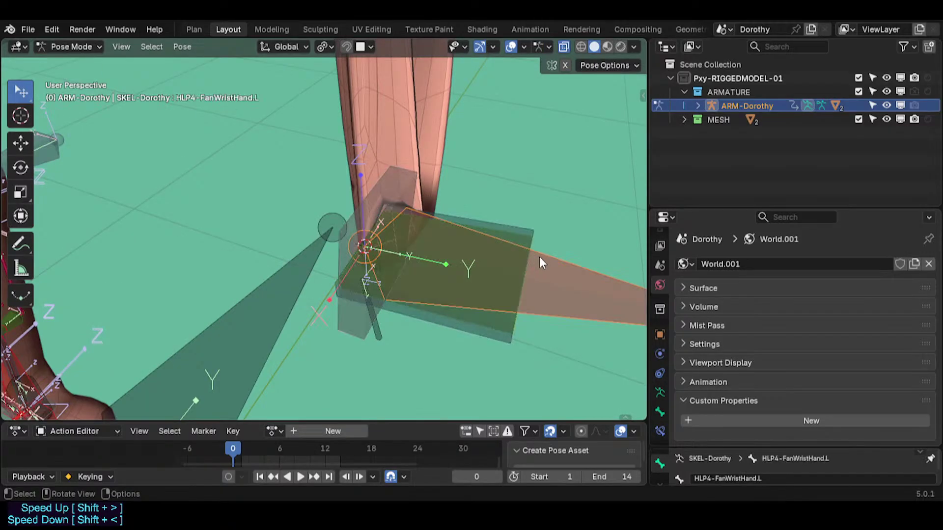
scroll(539, 257, down, 2)
shift+middle_drag(498, 257, 464, 259)
click(493, 229)
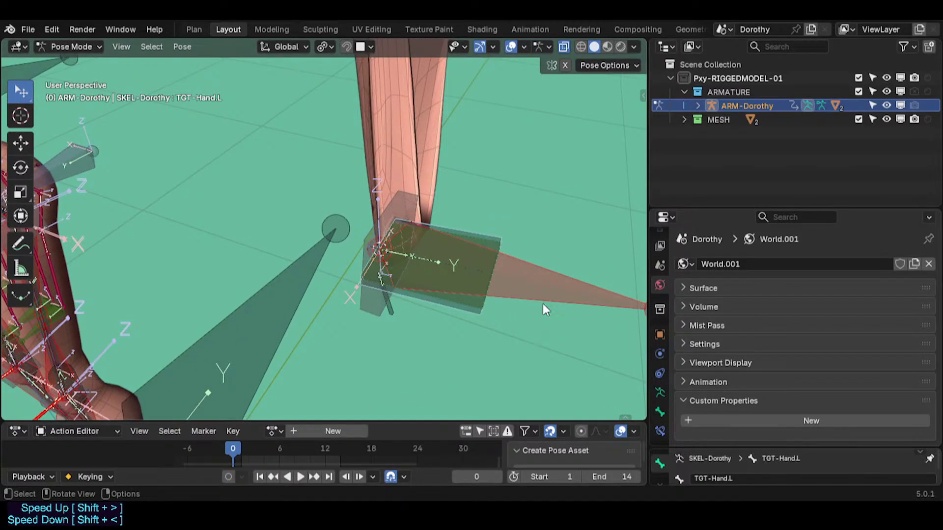
drag(722, 445, 723, 388)
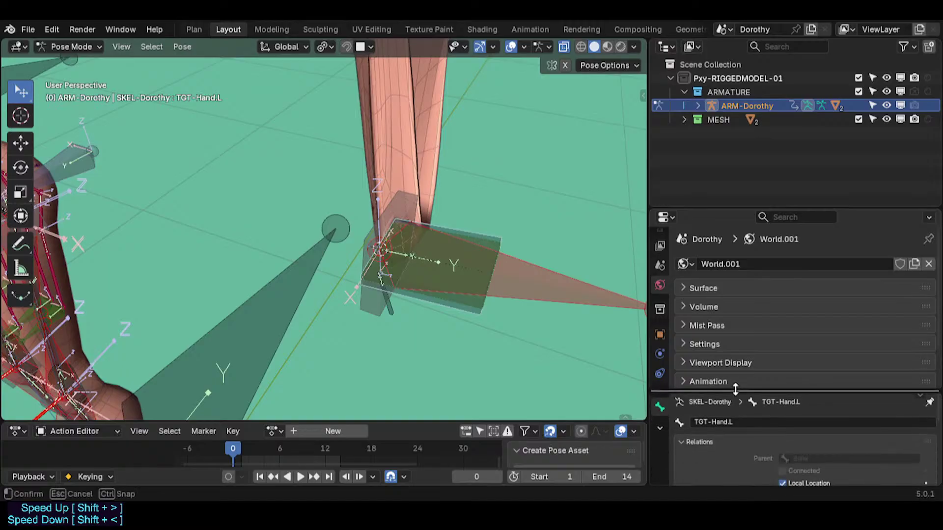
scroll(818, 452, down, 5)
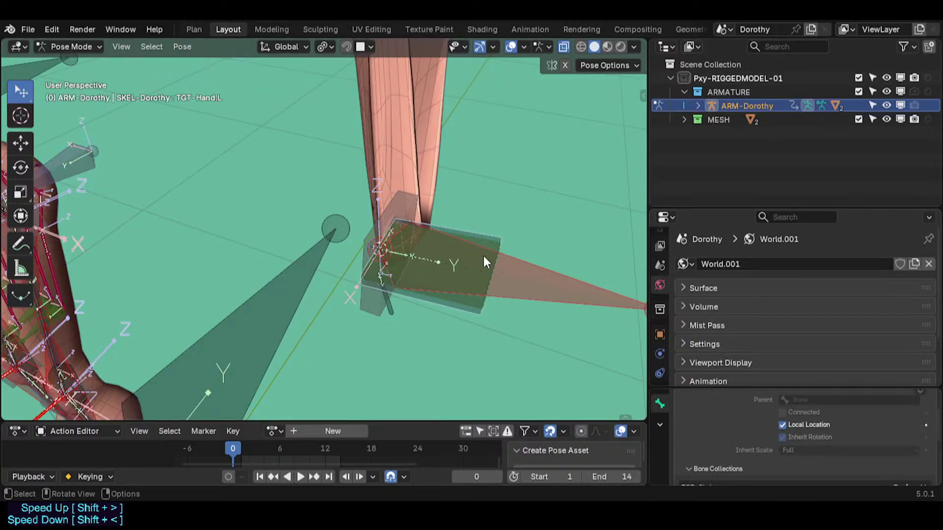
click(659, 372)
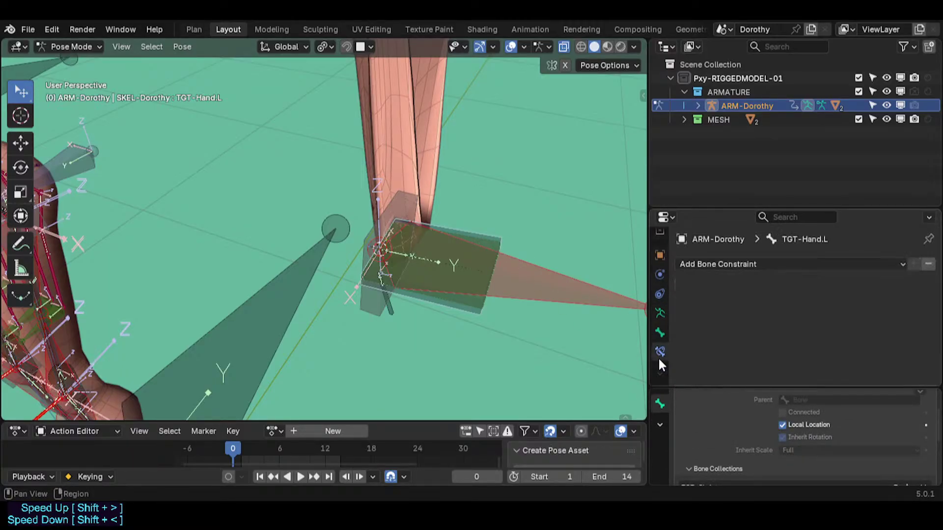
click(520, 267)
key(Tab)
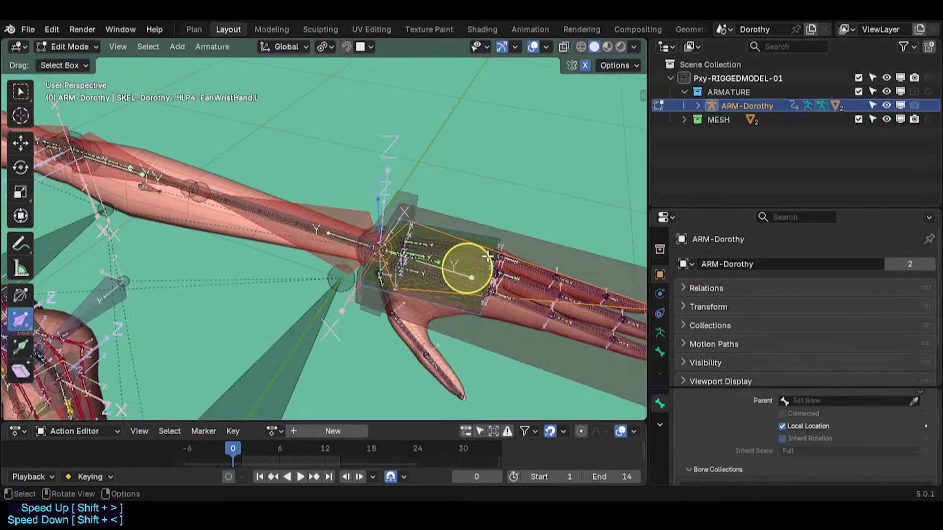
key(ctrl+p)
click(487, 254)
key(Tab)
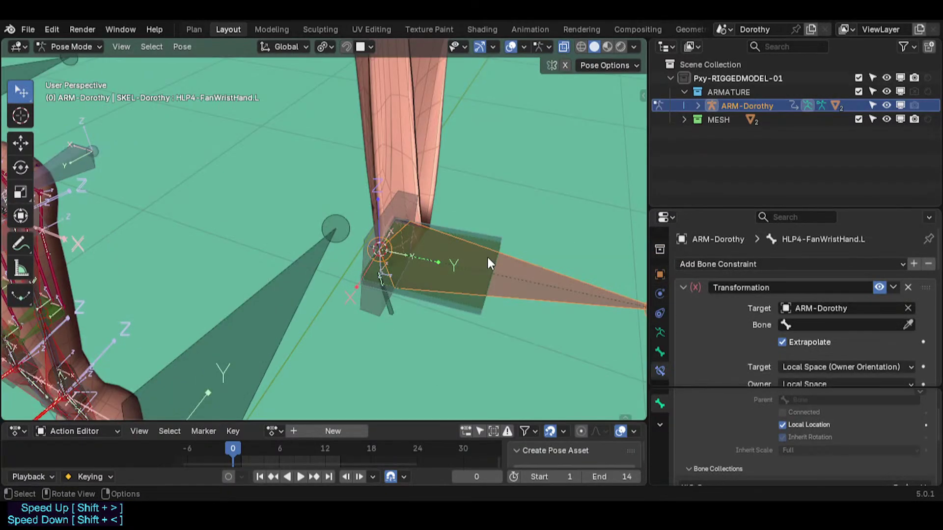
Parent the HLP4-FanWristHand.L bone to TGT-Hand.L, keeping its offset.
scroll(486, 255, down, 10)
scroll(481, 261, up, 8)
scroll(485, 265, down, 8)
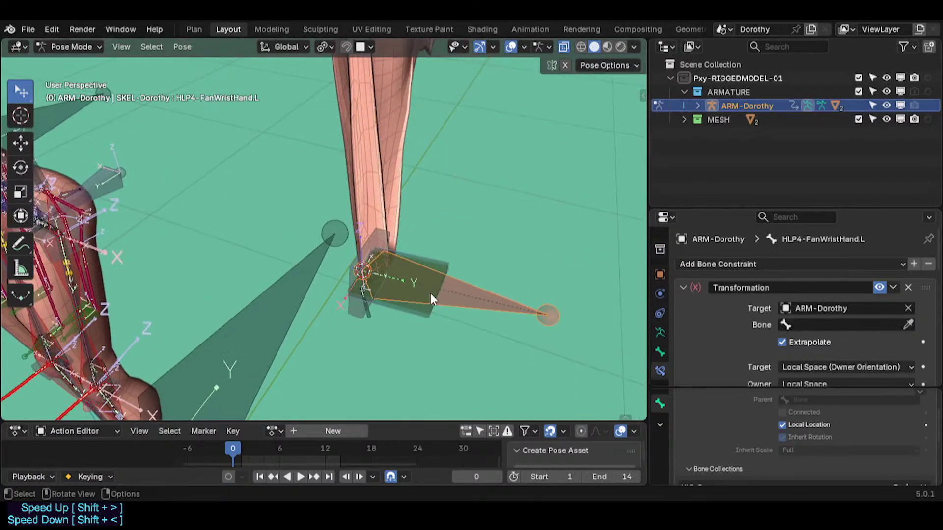
scroll(450, 286, up, 7)
scroll(460, 299, up, 1)
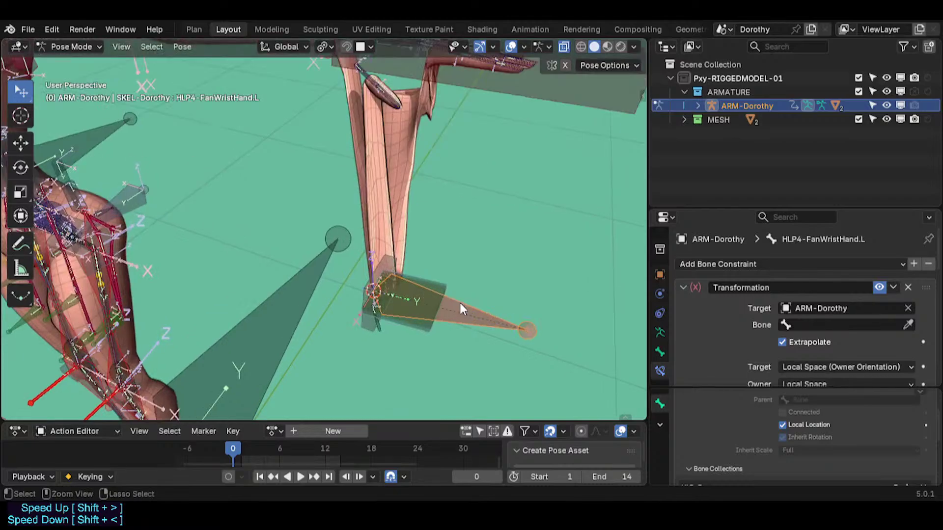
key(ctrl+Tab)
key(ctrl+Tab)
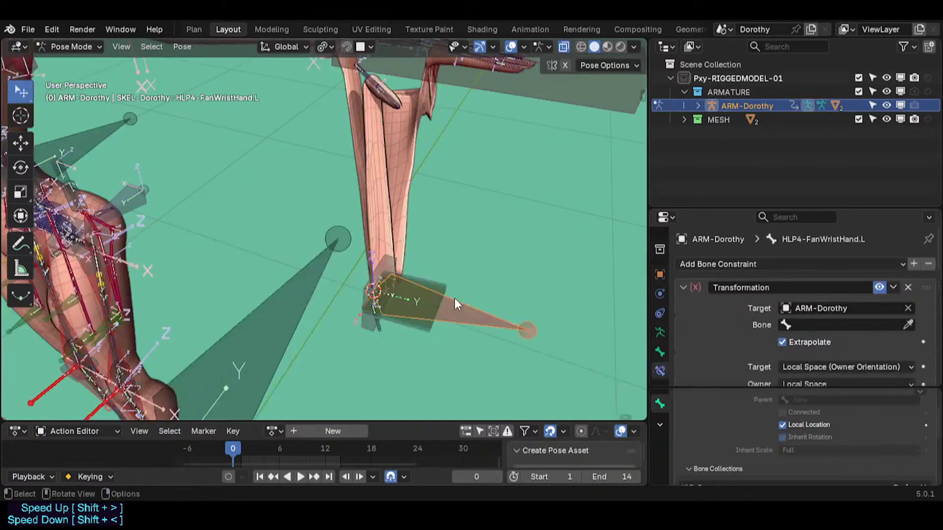
scroll(461, 313, up, 2)
shift+click(444, 274)
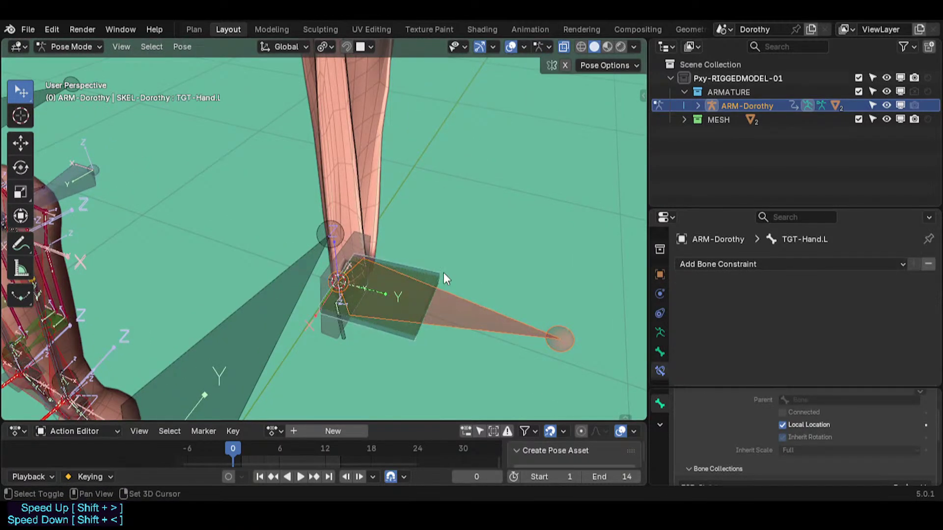
click(458, 301)
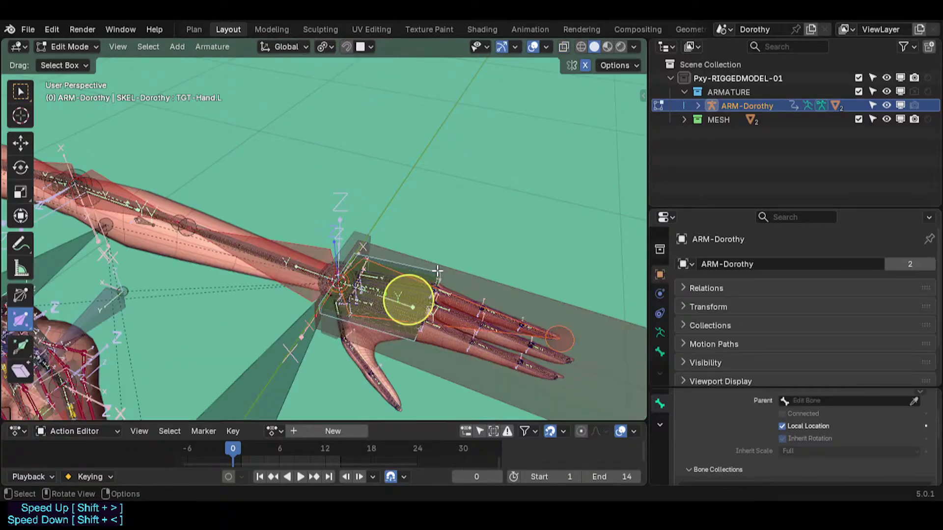
key(ctrl+p)
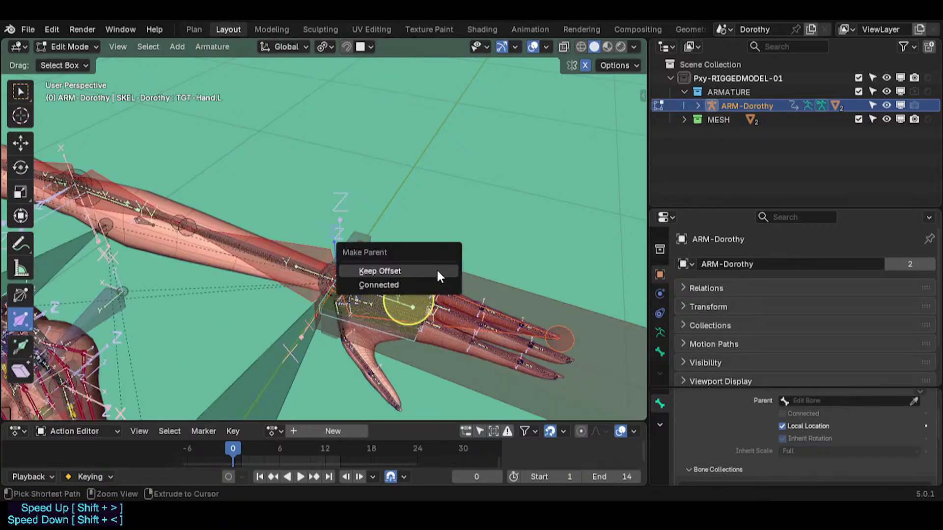
click(437, 271)
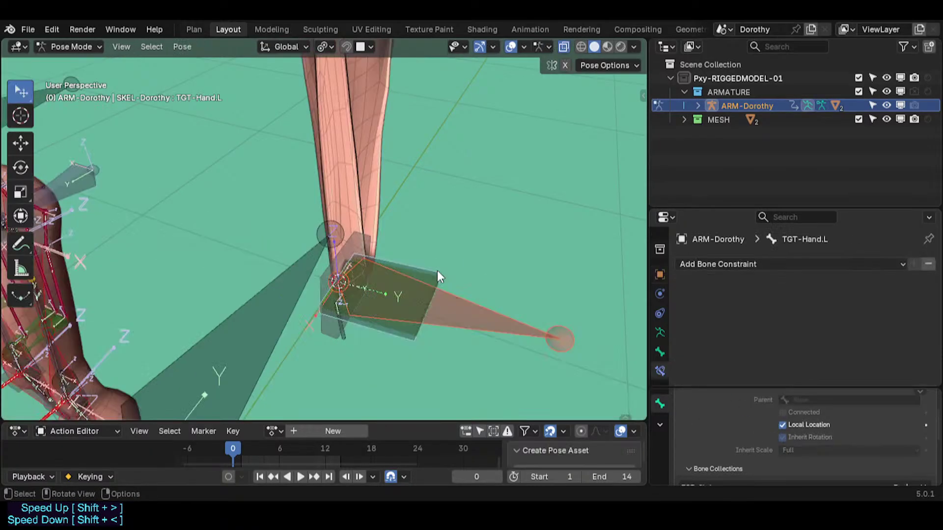
Parent the TGT-Hand.L bone to MTR-IK-Hand.L with its offset kept.
click(437, 271)
scroll(437, 271, down, 5)
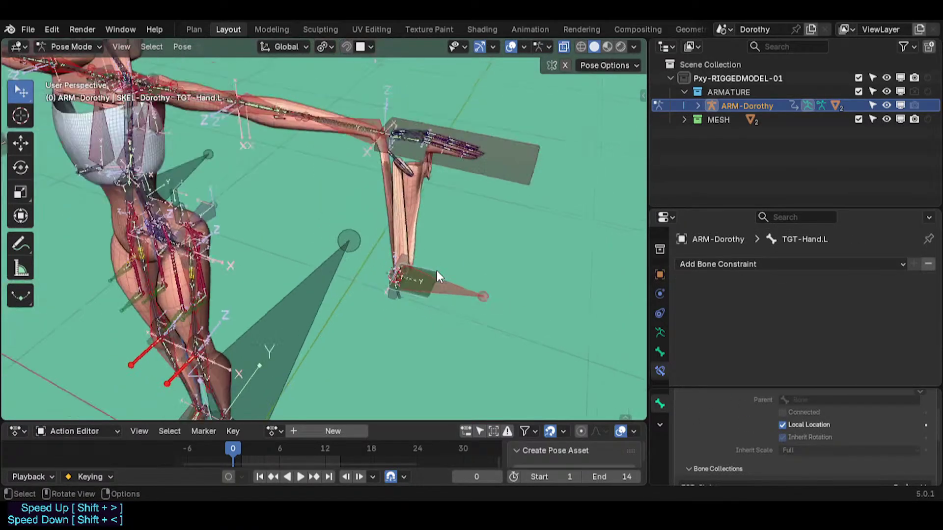
shift+middle_drag(436, 271, 423, 303)
shift+click(505, 212)
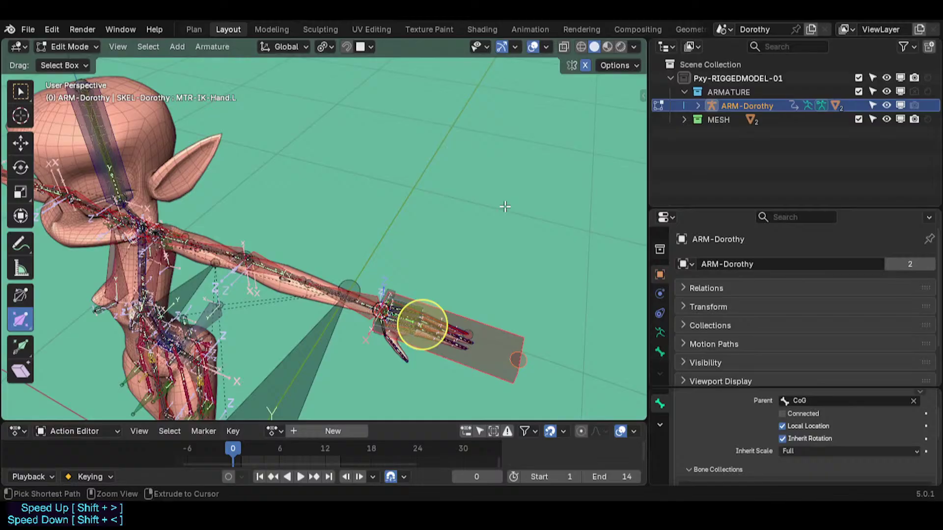
key(ctrl+p)
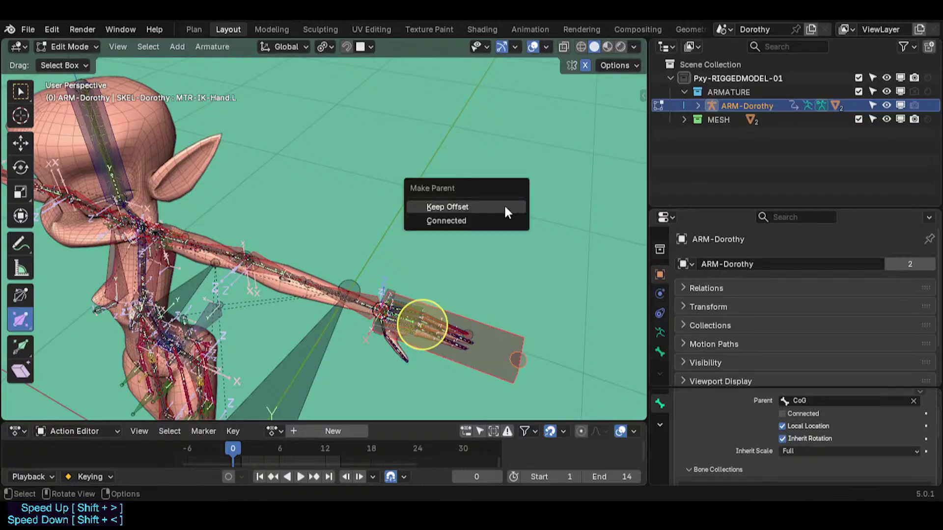
click(446, 207)
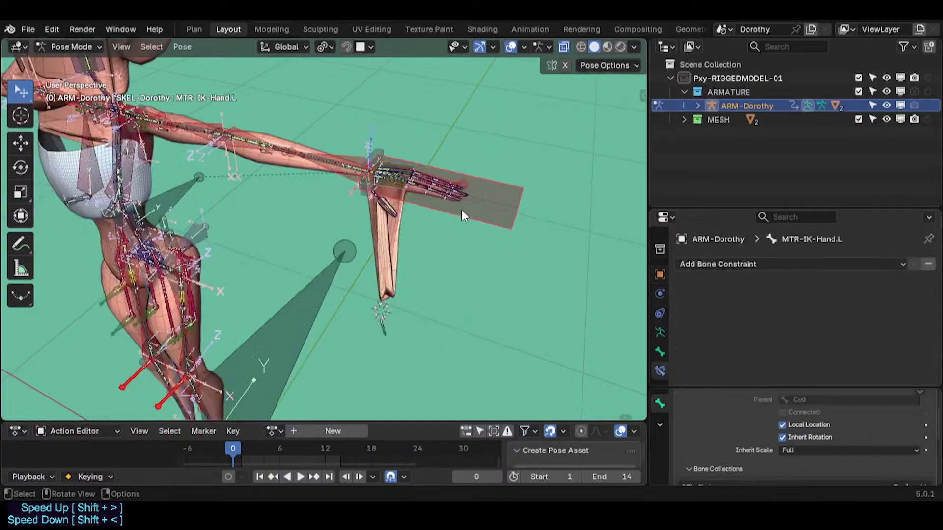
Try moving the DEF4e-1Thumb-Metacarpal.L bone that sits below the stretched left hand in Pose Mode.
middle_drag(461, 210, 494, 187)
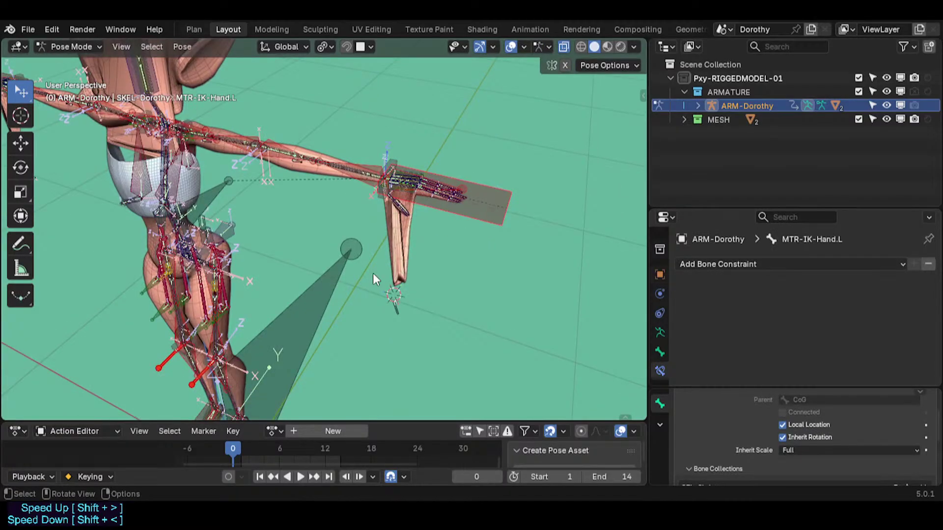
scroll(373, 273, up, 2)
middle_drag(372, 273, 405, 227)
click(425, 322)
key(g)
right_click(427, 281)
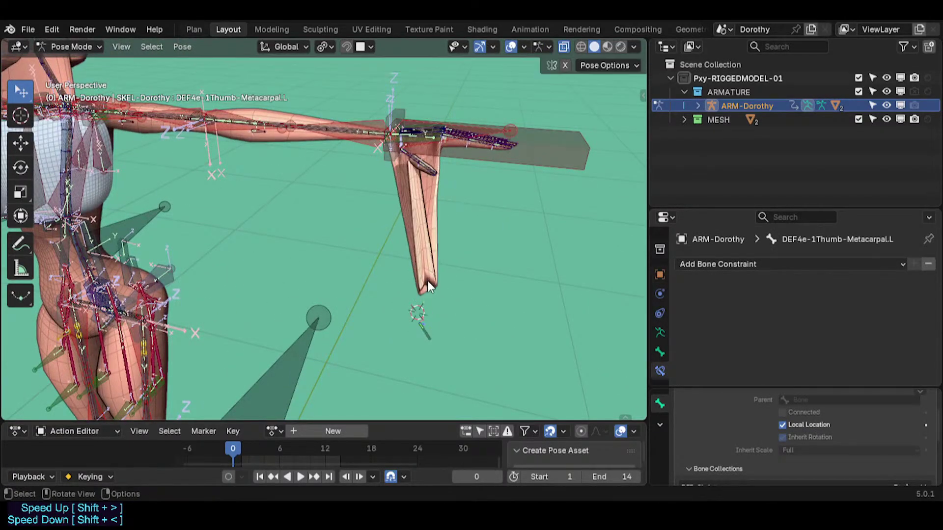
Examine the left hand's mesh and thumb bones up close, from DEF4e-1Thumb-Metacarpal.L up to the wrist.
scroll(427, 281, up, 3)
middle_drag(426, 285, 420, 317)
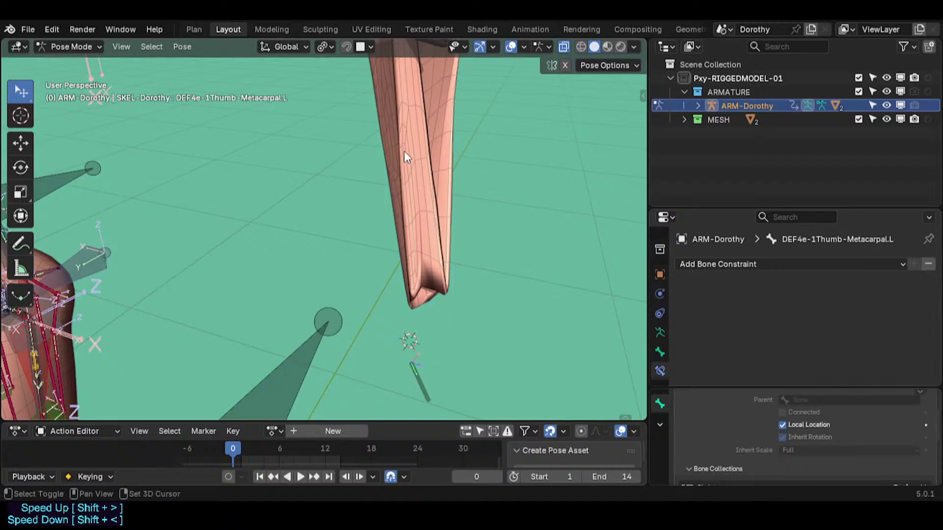
shift+middle_drag(403, 152, 378, 230)
shift+middle_drag(347, 196, 478, 268)
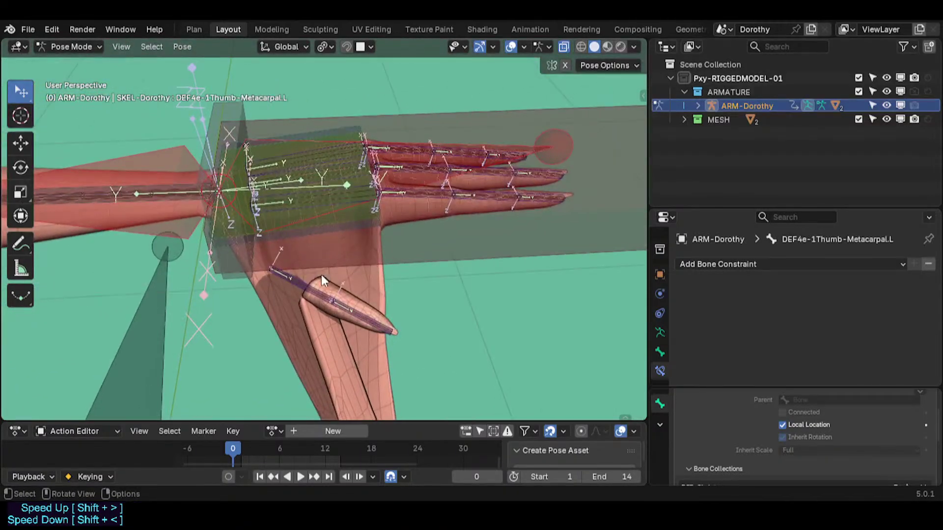
middle_drag(321, 275, 342, 268)
scroll(353, 289, up, 4)
scroll(364, 299, down, 4)
scroll(320, 289, up, 3)
shift+middle_drag(265, 268, 339, 294)
scroll(311, 302, down, 6)
shift+middle_drag(339, 295, 358, 270)
Show all bone collections and test-move the left thumb control CTL-Thumb-Phalanx.L.001.
key(q)
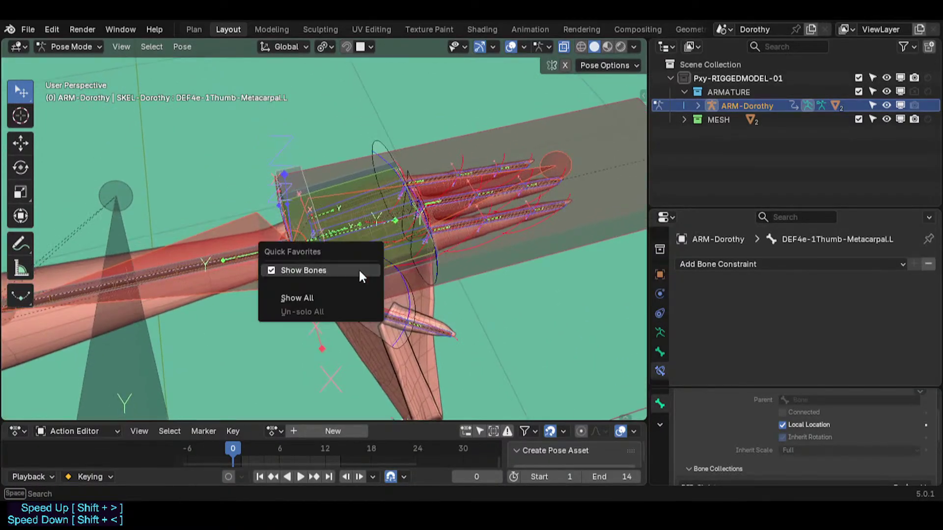
click(349, 296)
scroll(363, 297, up, 5)
click(346, 325)
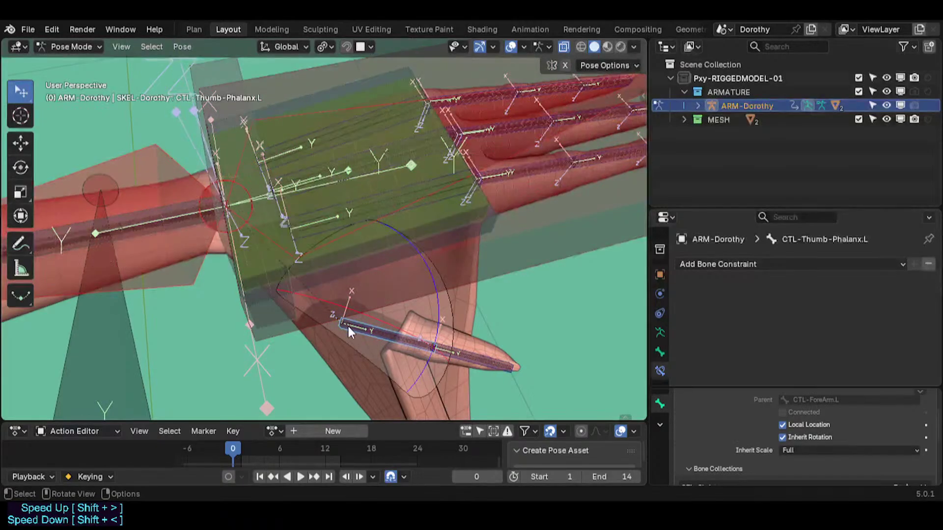
click(347, 326)
click(459, 361)
key(g)
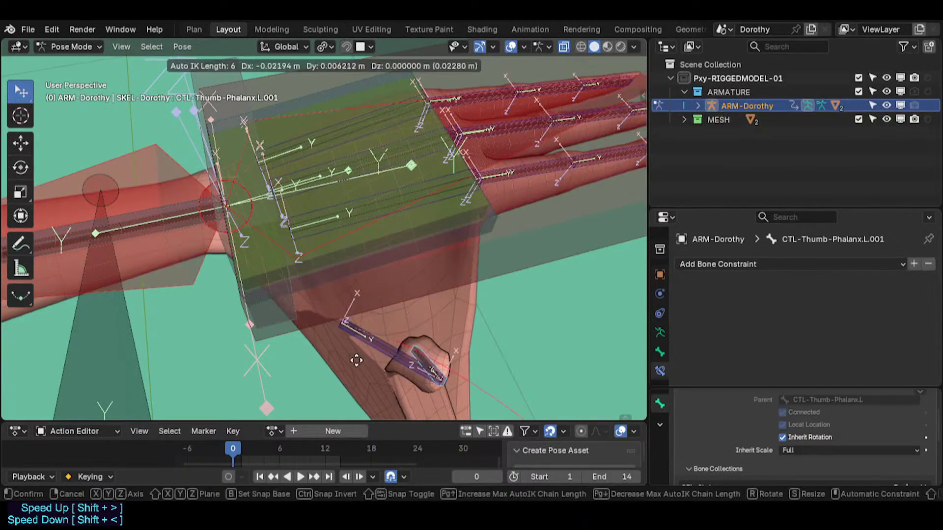
click(450, 336)
Select DEF4e-1Thumb-Metacarpal.L, switch to Edit Mode and reveal all hidden bones.
scroll(432, 327, down, 7)
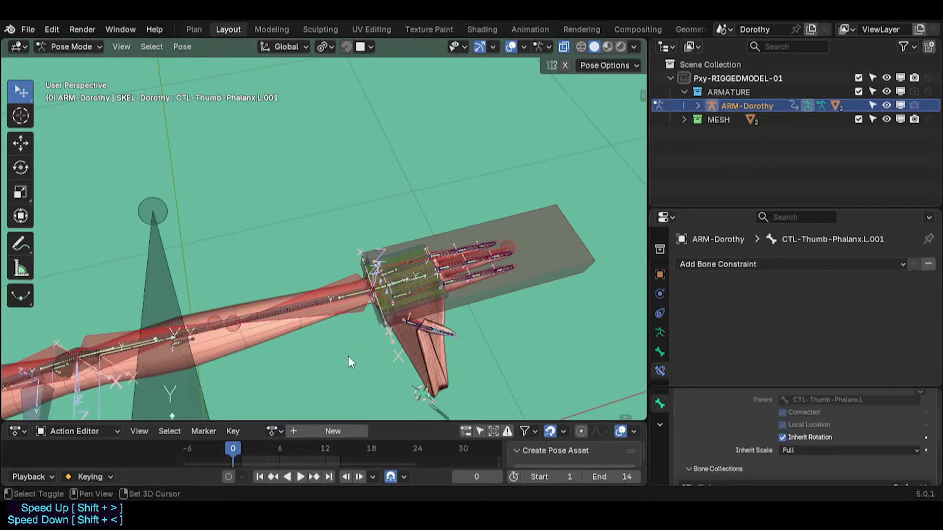
middle_drag(350, 362, 257, 281)
middle_drag(346, 247, 331, 291)
scroll(331, 291, up, 3)
click(354, 241)
middle_drag(351, 243, 339, 258)
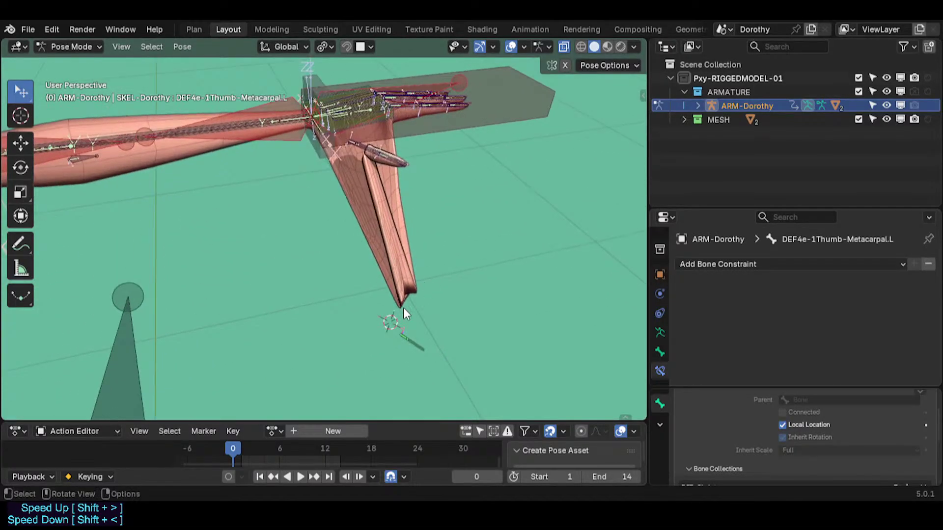
key(Tab)
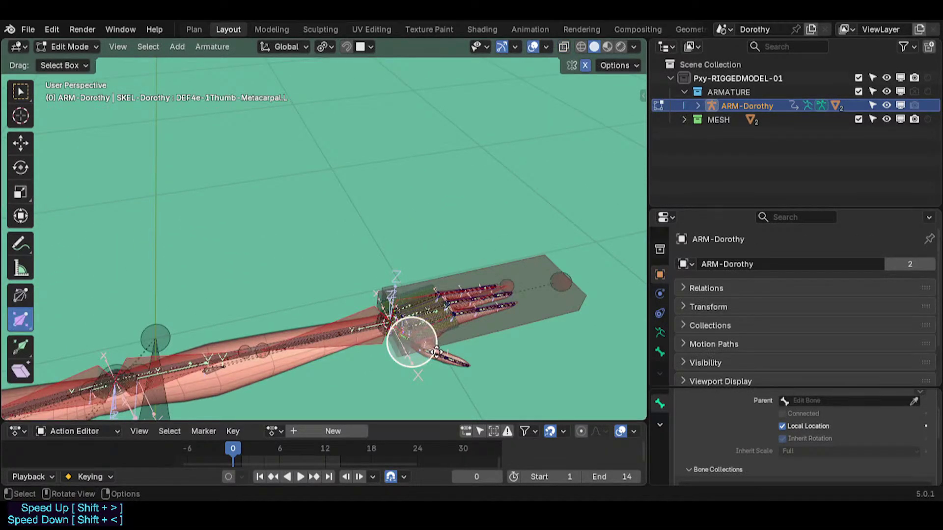
middle_drag(436, 352, 450, 339)
scroll(444, 340, up, 7)
key(alt+h)
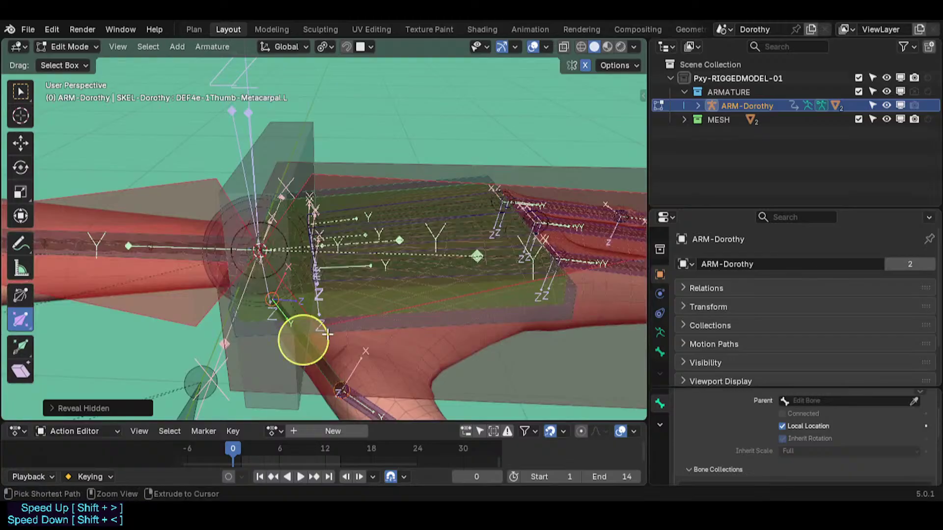
Save the file and check the list of bone collections.
key(ctrl+s)
key(n)
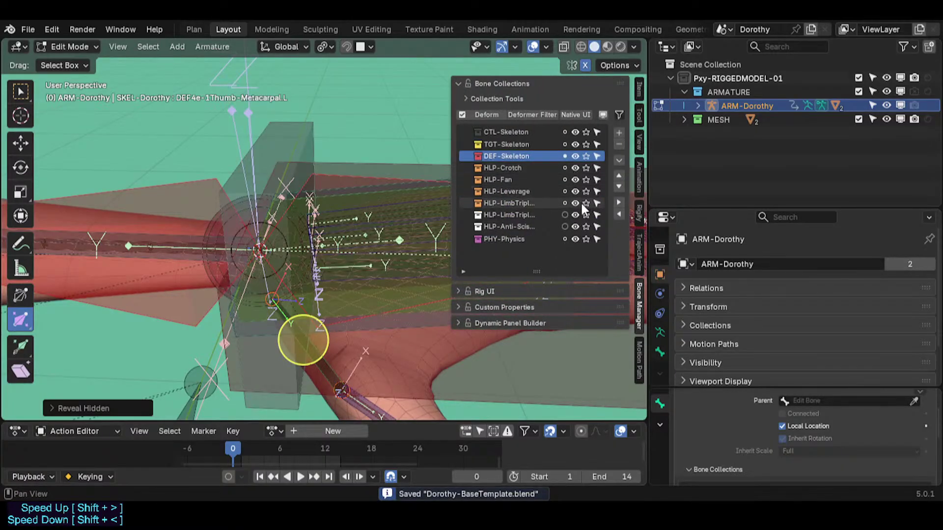
key(n)
Duplicate DEF4e-1Thumb-Metacarpal.L in place and scale the copy's B-Bone display thickness up by about 2.8.
middle_drag(413, 295, 364, 331)
shift+middle_drag(363, 330, 396, 292)
scroll(399, 270, up, 3)
click(398, 269)
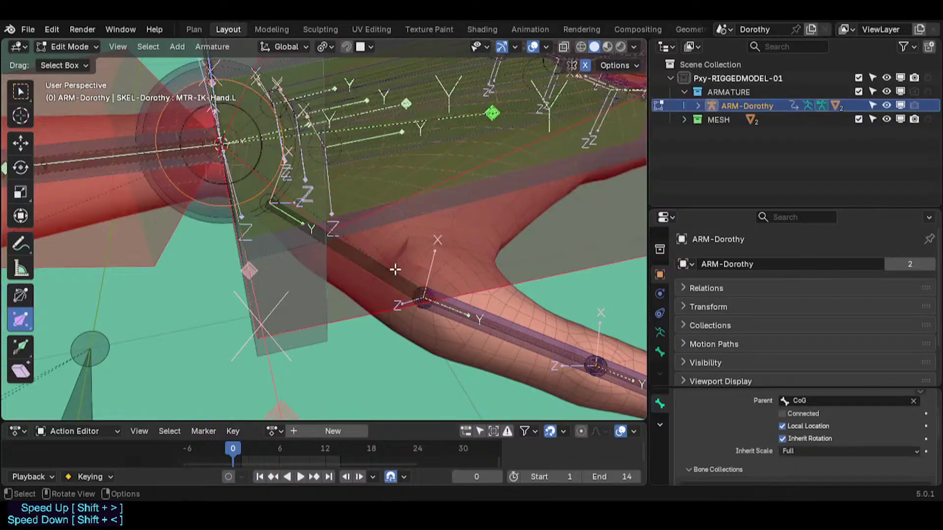
click(393, 270)
shift+middle_drag(410, 253, 377, 262)
mouse_move(378, 262)
middle_down()
mouse_move(341, 259)
mouse_move(349, 273)
mouse_move(361, 255)
middle_up()
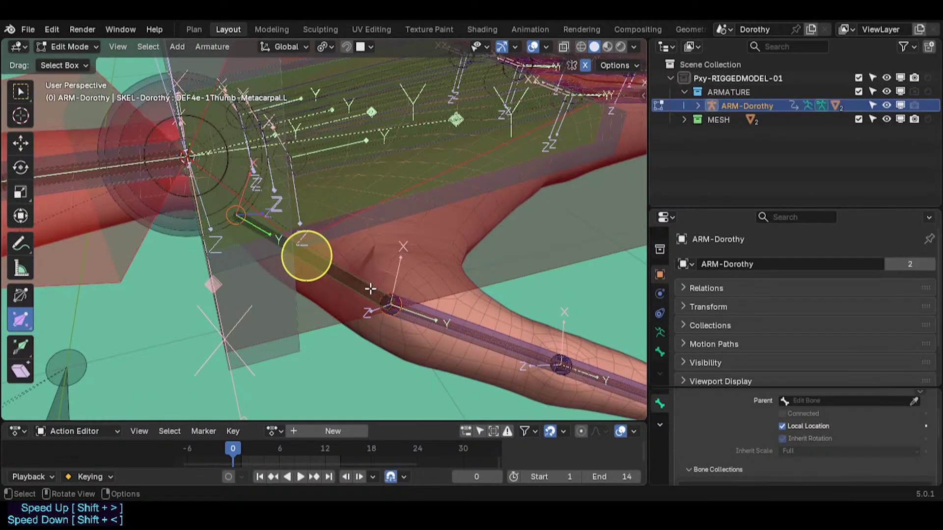
key(shift+d)
right_click(388, 260)
key(ctrl+alt+s)
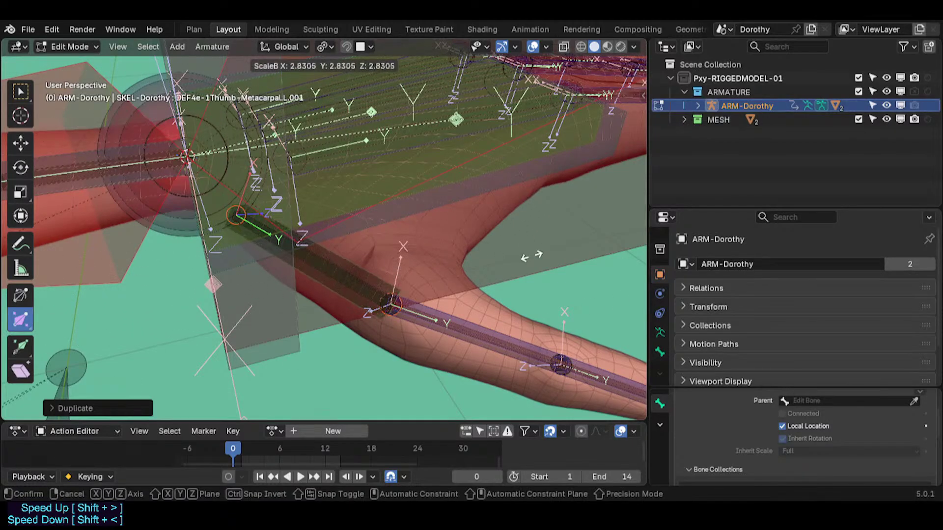
click(306, 256)
Compare the duplicated metacarpal's display settings with CTL-Thumb-Phalanx.L and set its bone color to 04 - Theme Color Set.
click(390, 294)
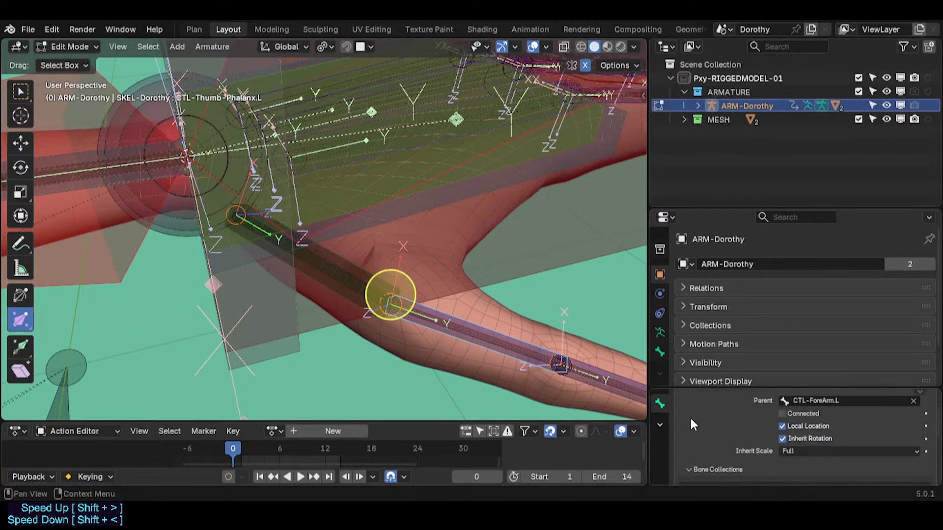
click(660, 351)
scroll(769, 325, up, 3)
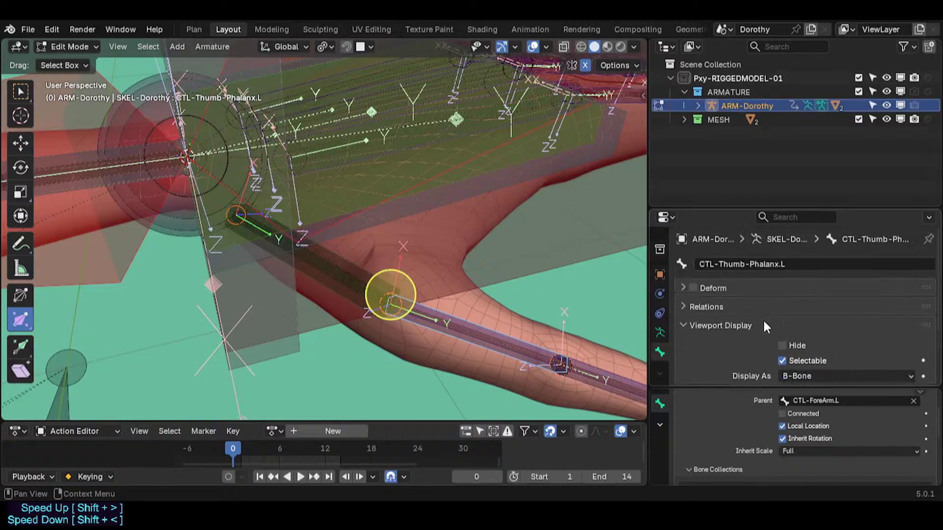
click(343, 291)
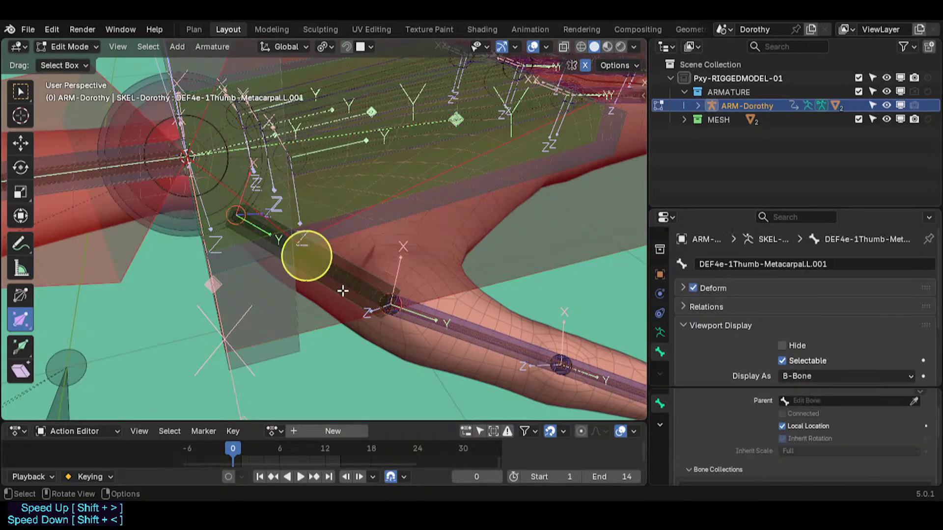
click(479, 336)
scroll(773, 327, down, 4)
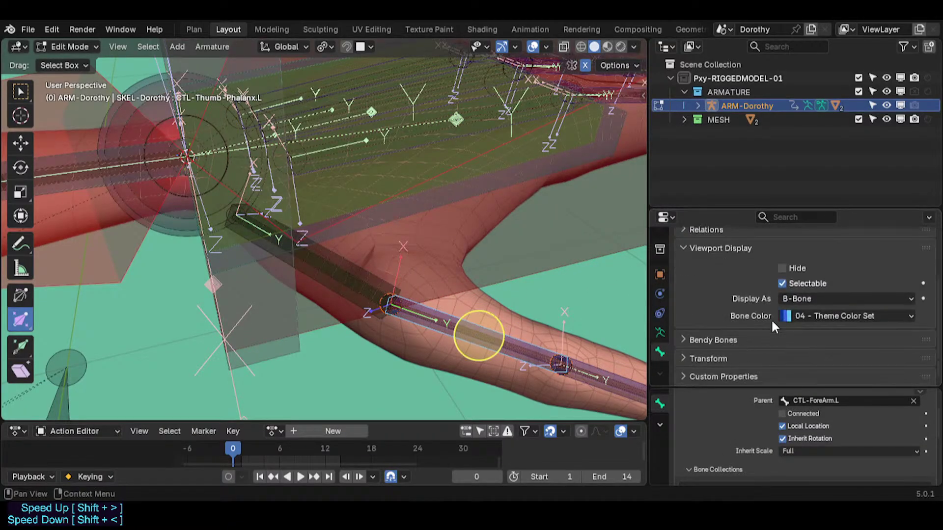
click(336, 299)
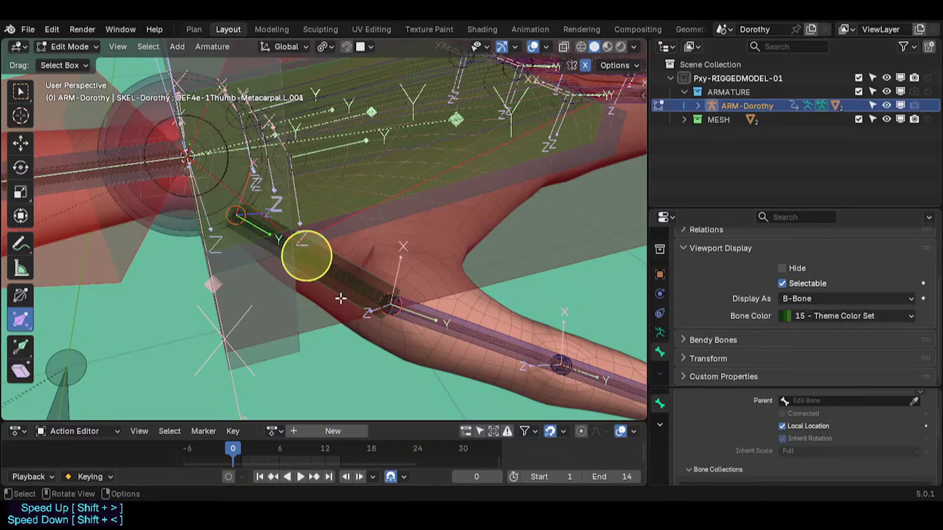
click(795, 316)
click(728, 393)
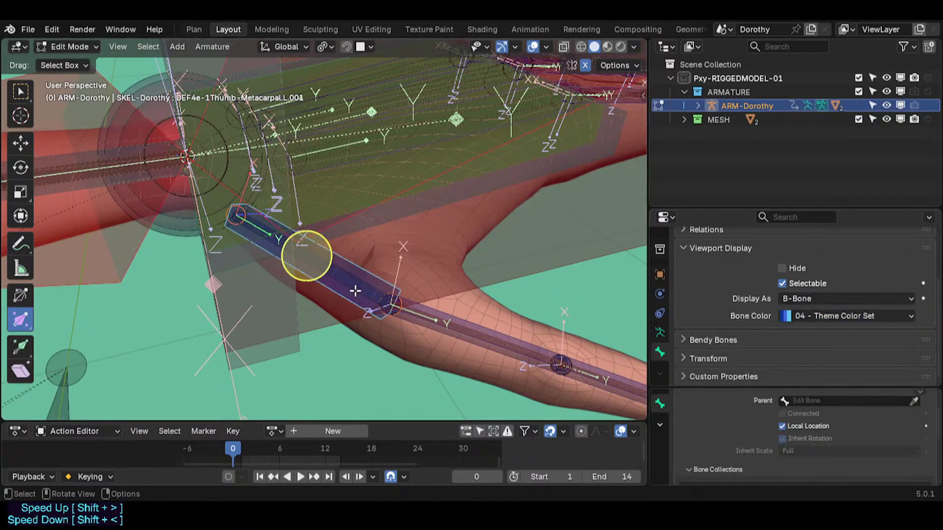
Rename the duplicated thumb metacarpal bone to CTL-Thumb-Metacarpal.L.
key(F2)
key(Home)
text(CT)
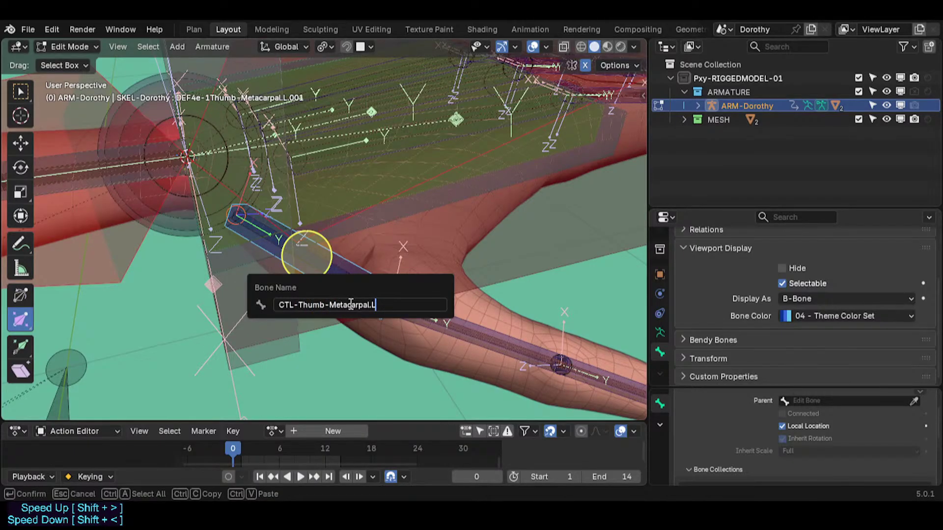
key(Return)
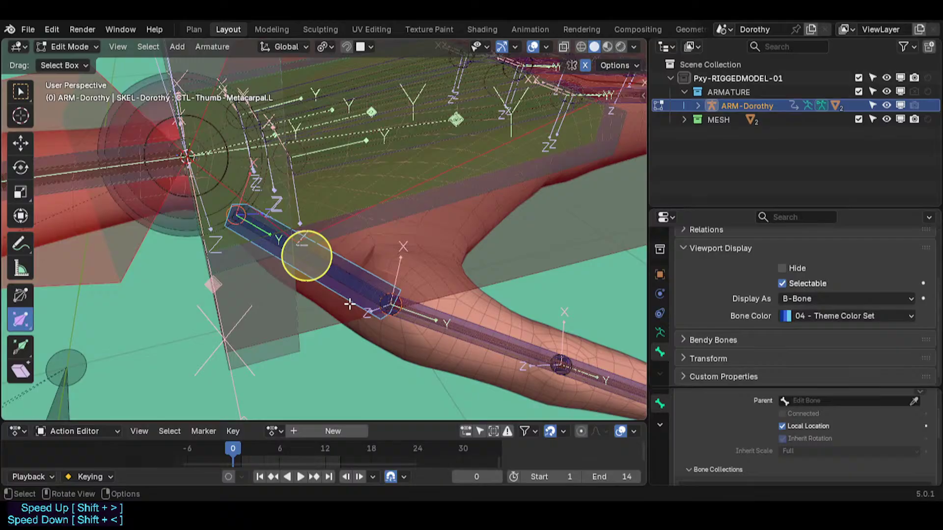
Parent DEF4e-1Thumb-Metacarpal.L to CTL-Thumb-Metacarpal.L.
click(349, 276)
click(357, 286)
click(369, 300)
shift+click(372, 318)
key(ctrl+p)
click(372, 319)
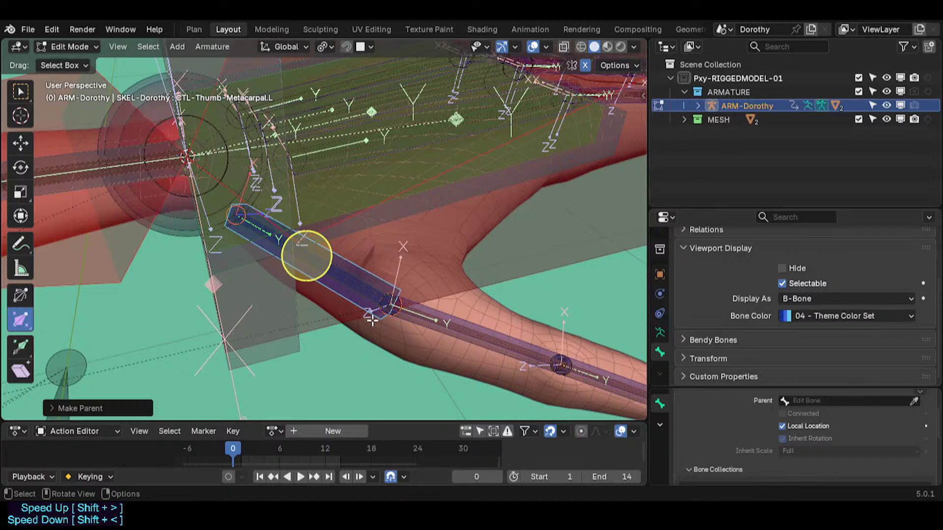
Check the left thumb and hand in Pose Mode, and return to Edit Mode.
key(ctrl+Tab)
scroll(358, 296, down, 2)
scroll(365, 296, down, 5)
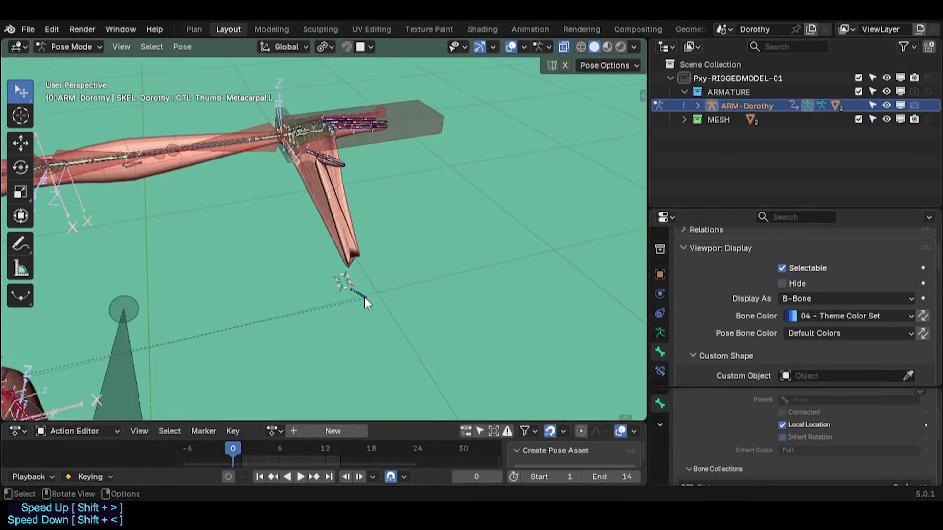
scroll(365, 294, up, 3)
key(Tab)
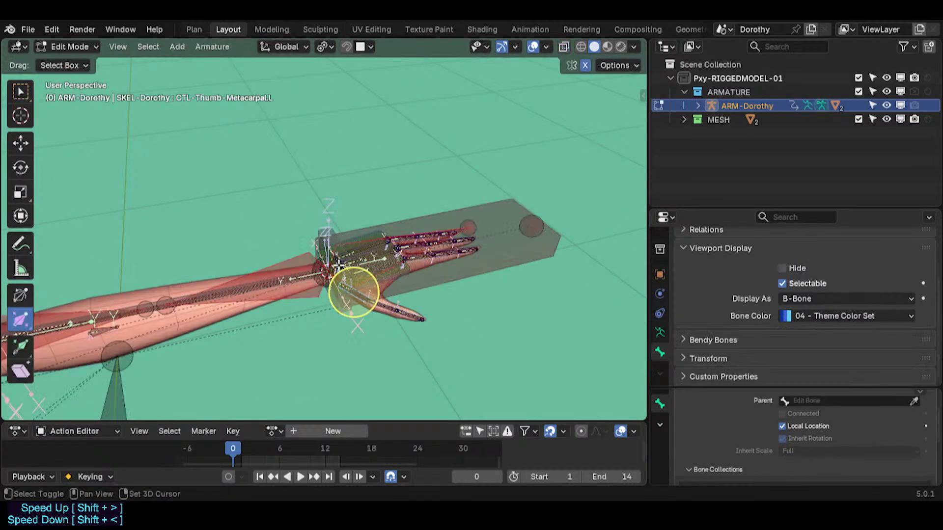
Hide and reveal MTR-IK-Hand.L, and try scaling its B-Bone display size.
scroll(339, 266, up, 9)
middle_drag(371, 308, 416, 286)
click(451, 258)
key(h)
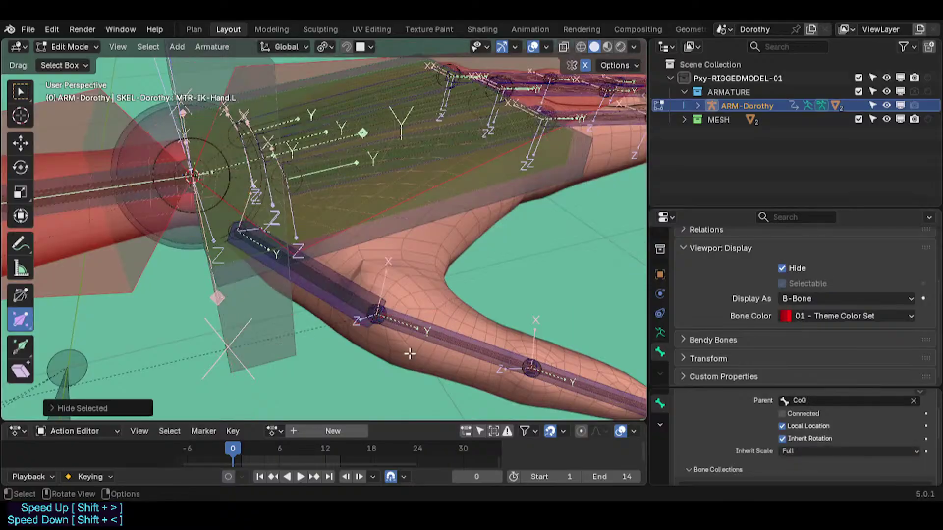
key(alt+h)
key(ctrl+alt+s)
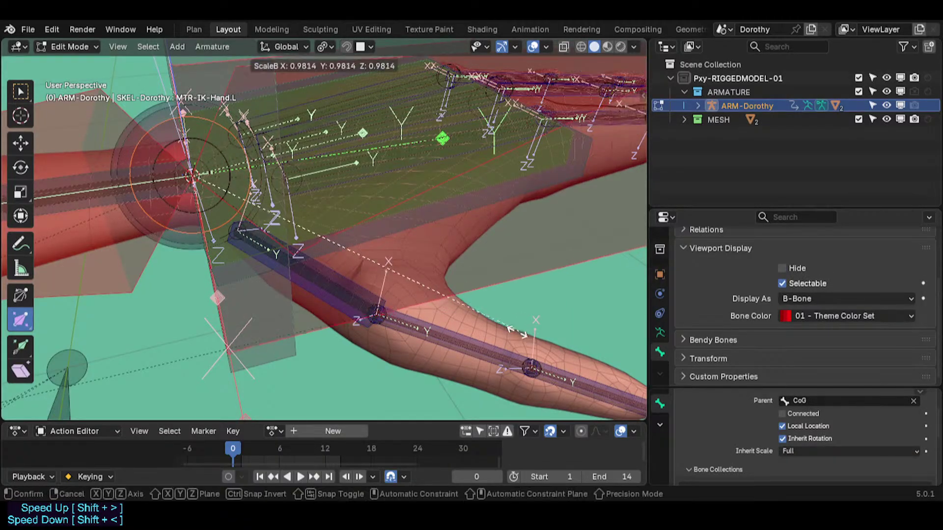
click(628, 110)
Try to parent CTL-Thumb-Phalanx.L to CTL-Thumb-Metacarpal.L and undo the parenting.
click(457, 336)
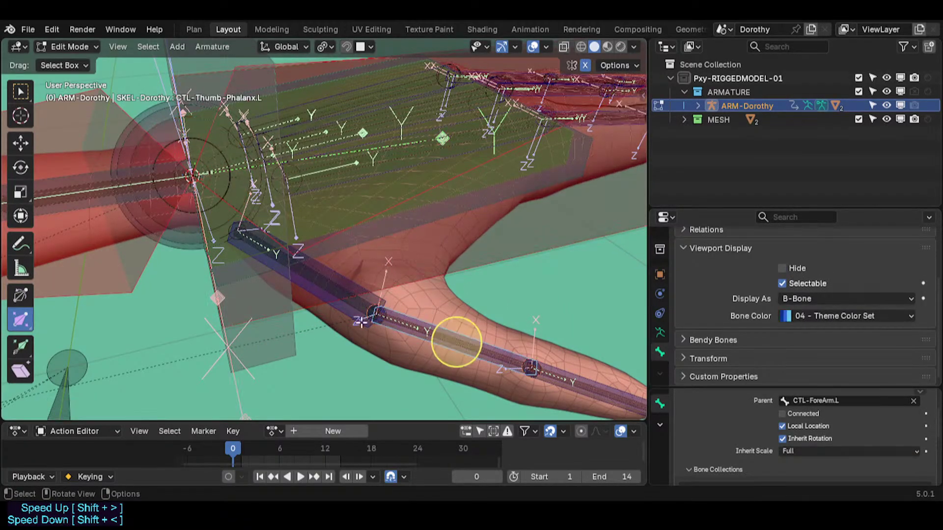
shift+click(374, 305)
key(ctrl+p)
click(342, 317)
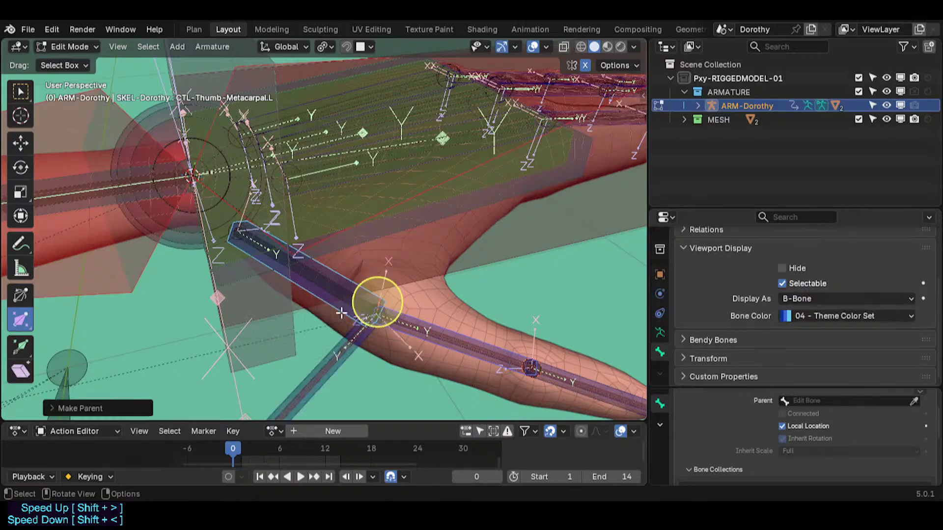
key(ctrl+z)
scroll(341, 313, down, 2)
scroll(371, 334, up, 2)
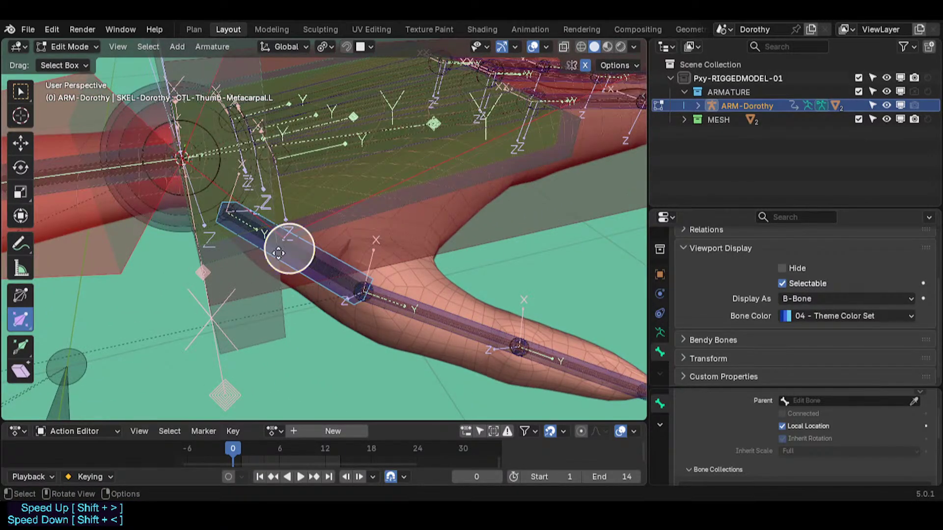
Turn off Deform for CTL-Thumb-Metacarpal.L.
scroll(278, 253, down, 3)
key(ctrl+shift+m)
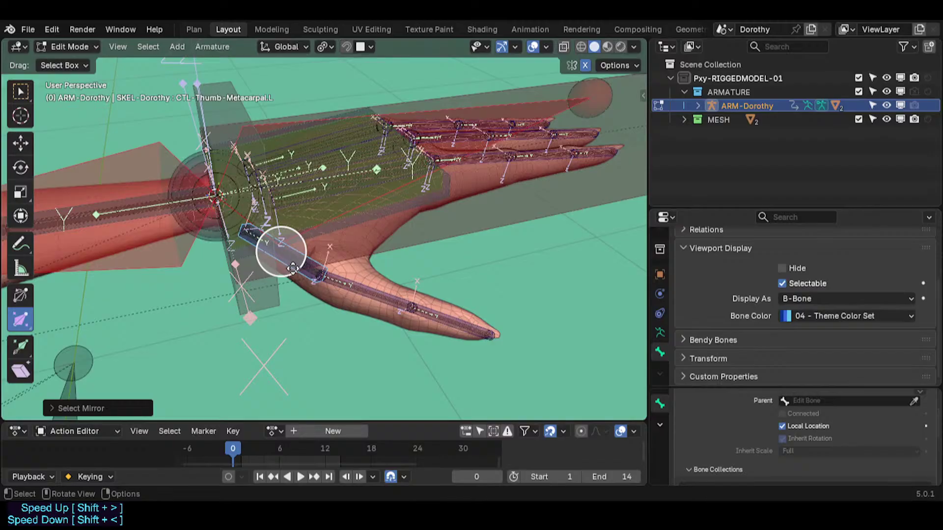
right_click(292, 268)
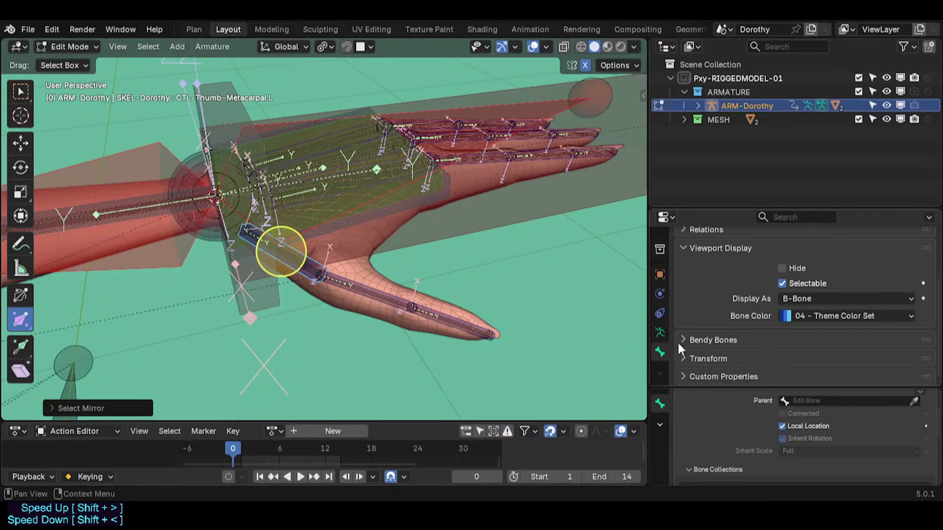
scroll(733, 326, up, 4)
click(701, 290)
scroll(295, 276, up, 3)
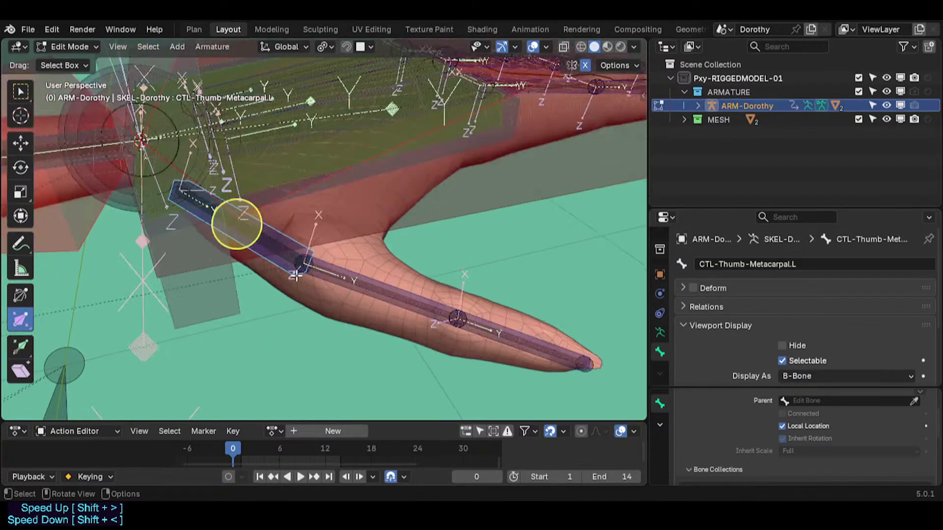
Test-move DEF4e-1Thumb-Metacarpal.L, cancel the move and reselect CTL-Thumb-Metacarpal.L.
middle_drag(276, 283, 283, 261)
scroll(283, 261, up, 2)
click(283, 260)
key(g)
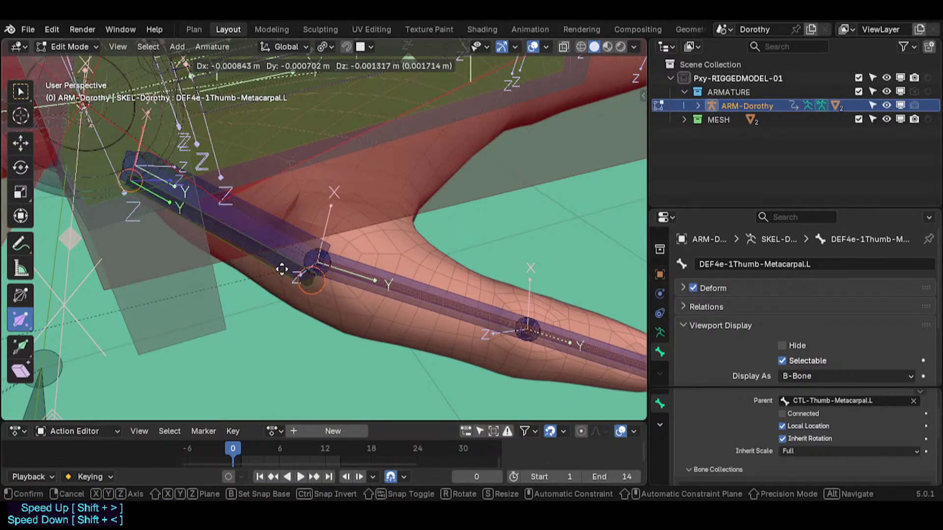
right_click(281, 270)
click(287, 265)
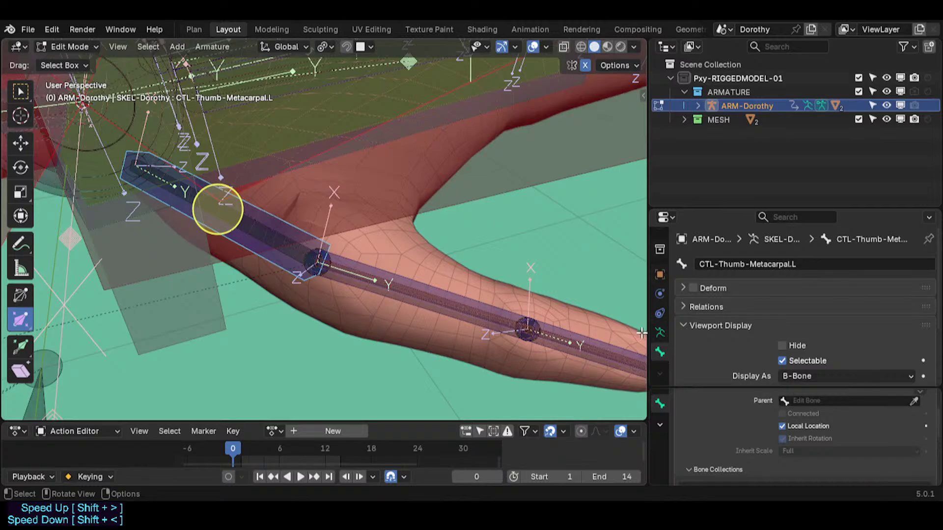
Enlarge the Properties editor and review CTL-Thumb-Metacarpal.L's bone properties in Pose Mode before returning to Edit Mode.
drag(725, 206, 725, 126)
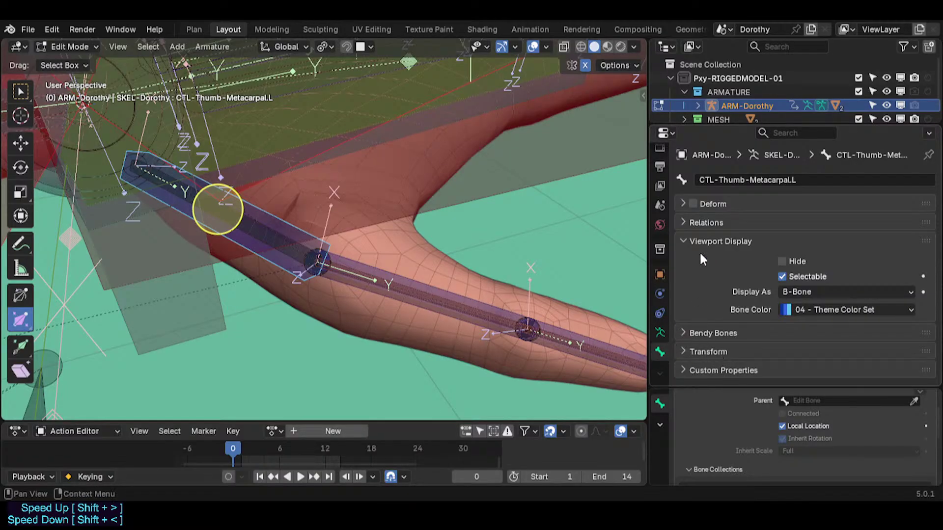
key(ctrl+Tab)
click(291, 234)
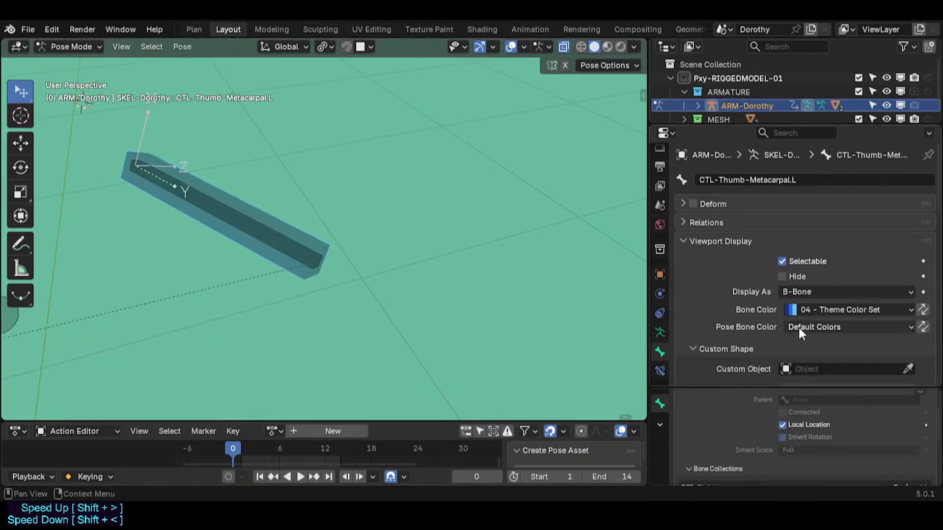
scroll(755, 332, down, 15)
scroll(811, 236, up, 5)
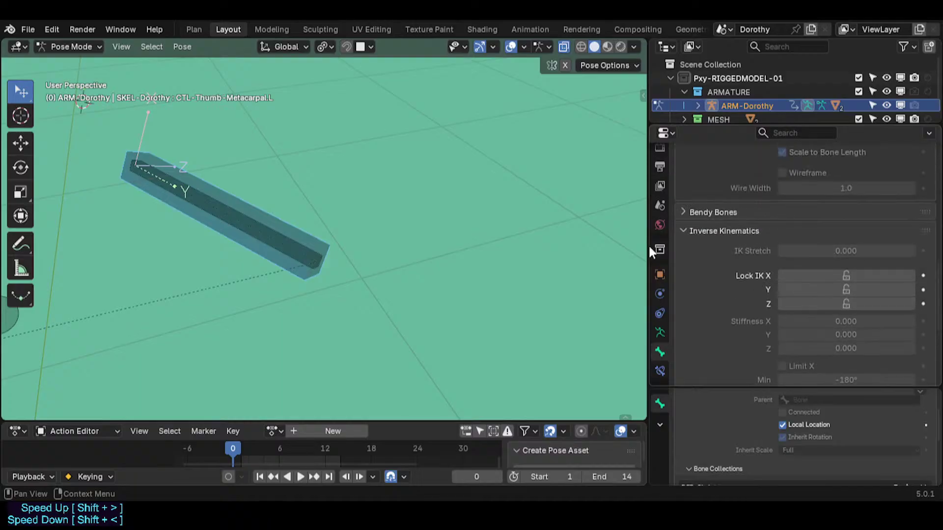
scroll(361, 240, down, 6)
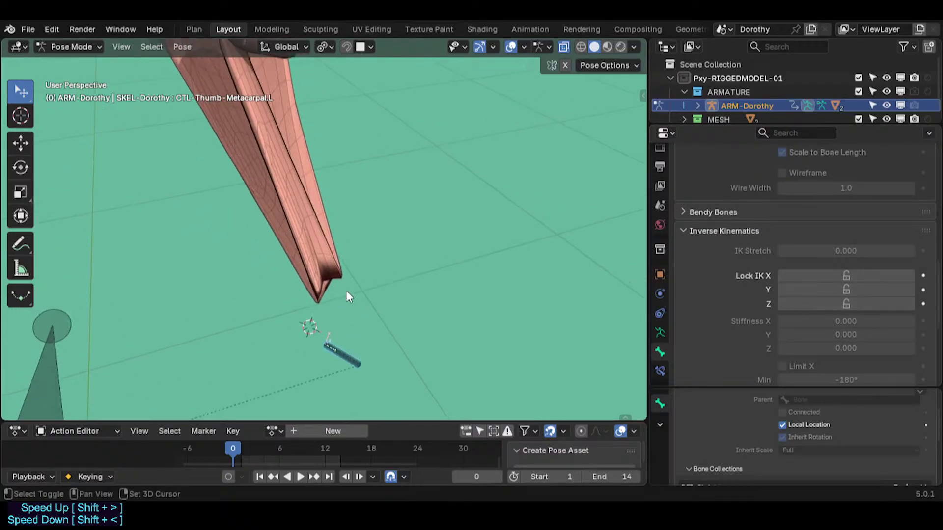
scroll(346, 291, down, 4)
scroll(344, 288, up, 3)
key(Tab)
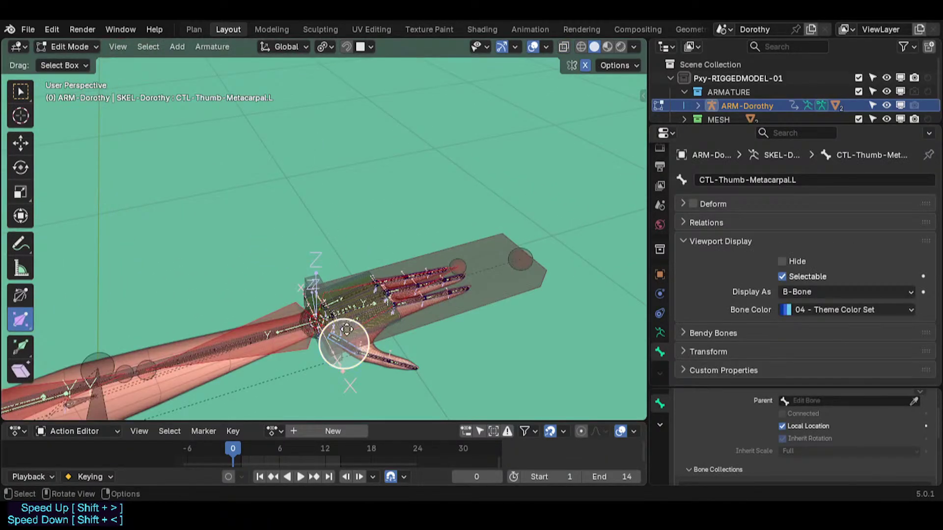
Select CTL-Index-Metacarpal.L and check which bone it is parented to.
scroll(346, 329, up, 3)
click(568, 210)
click(417, 278)
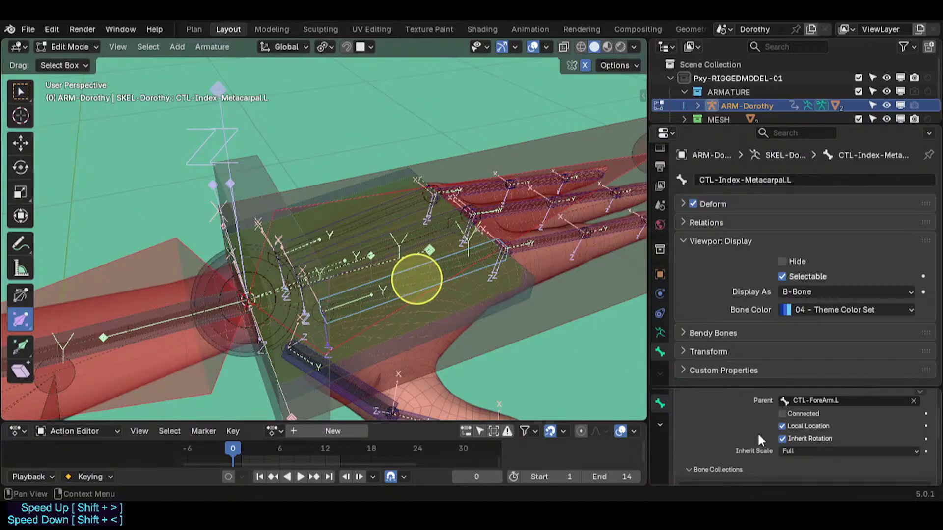
scroll(766, 439, down, 3)
scroll(776, 443, up, 4)
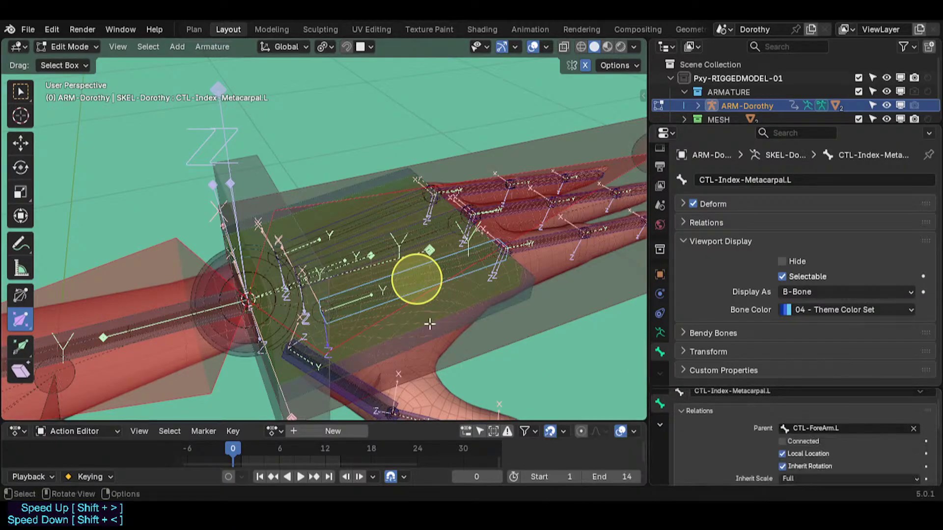
Parent CTL-Thumb-Metacarpal.L to CTL-ForeArm.L with Keep Offset.
middle_drag(333, 344, 357, 297)
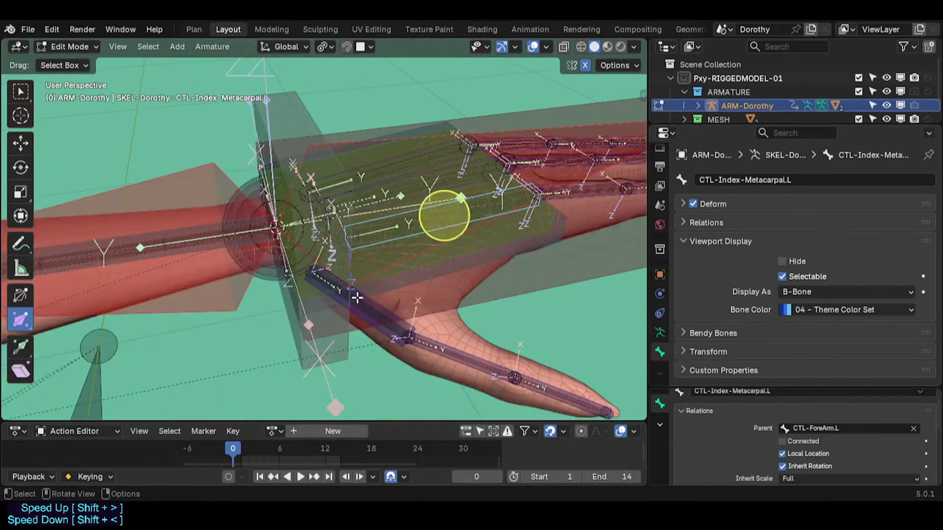
click(383, 330)
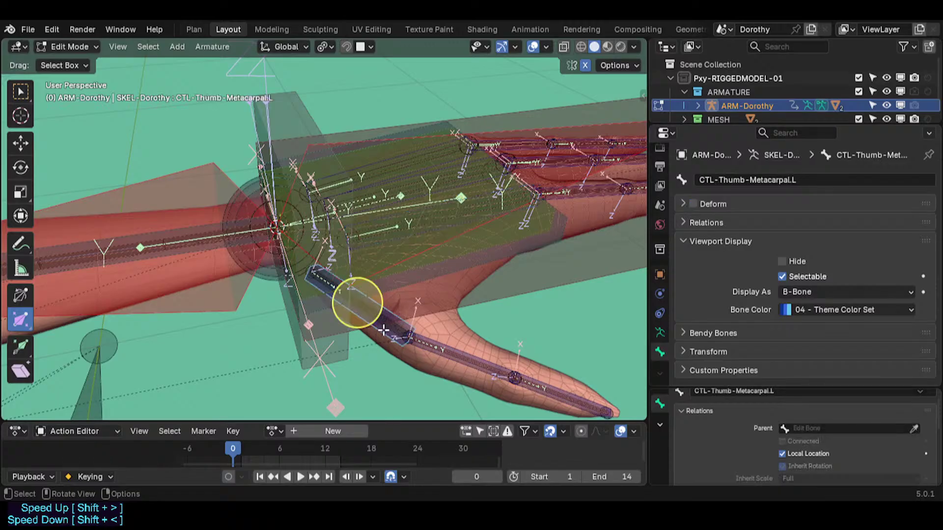
alt+shift+click(212, 227)
key(Escape)
scroll(202, 249, down, 3)
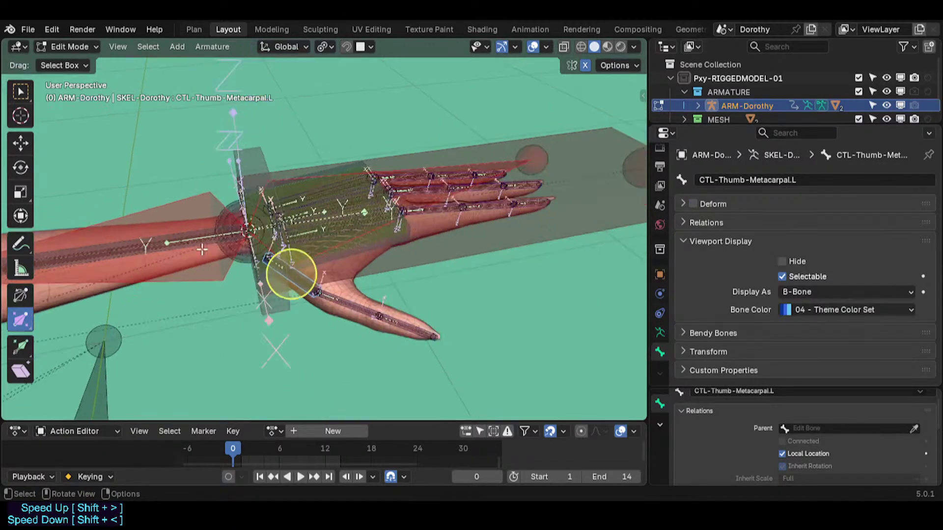
shift+middle_drag(203, 249, 229, 247)
alt+shift+click(173, 246)
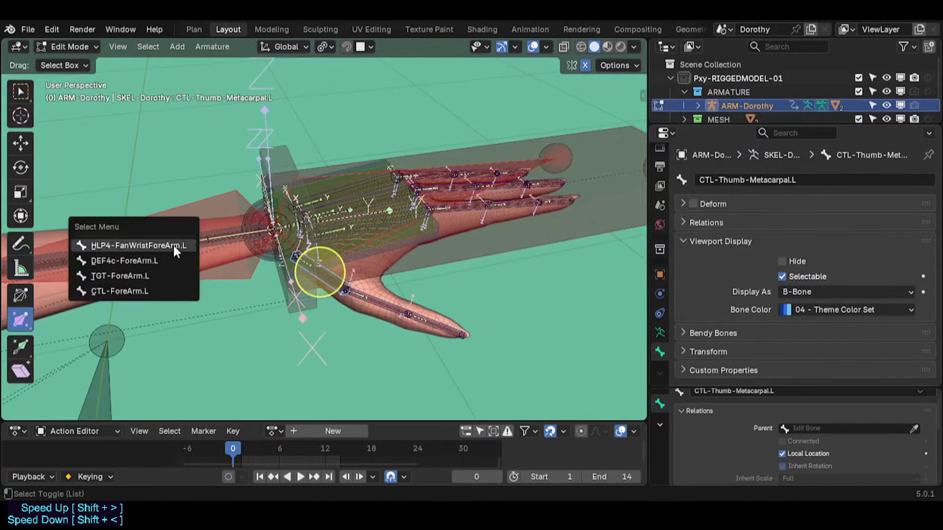
click(153, 288)
key(ctrl+p)
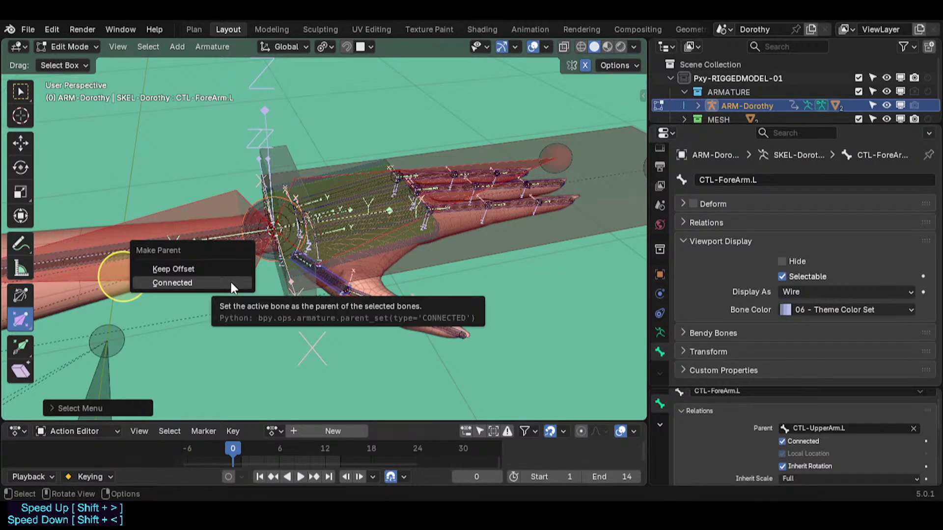
key(Up)
key(Return)
In Pose Mode, test-move CTL-Thumb-Phalanx.L and the thumb tip control CTL-Thumb-Phalanx.L.001, cancelling each move.
key(ctrl+Tab)
key(p)
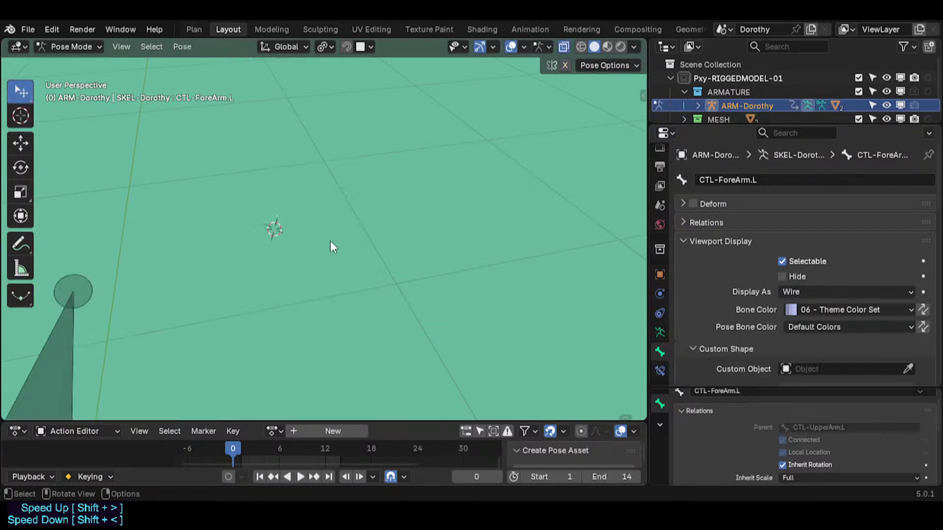
middle_drag(330, 241, 320, 314)
scroll(334, 298, down, 6)
scroll(314, 275, up, 2)
scroll(319, 279, up, 6)
scroll(320, 313, up, 2)
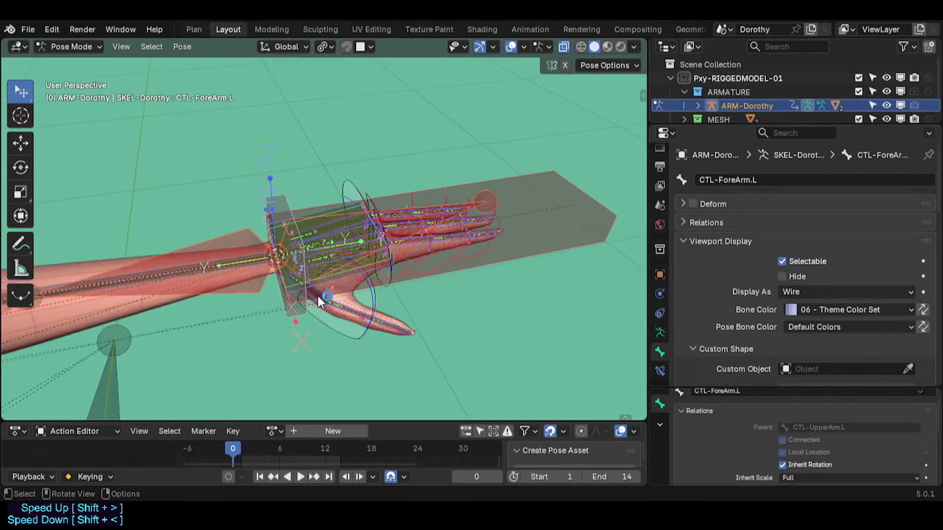
click(318, 298)
scroll(317, 304, up, 3)
click(388, 319)
key(g)
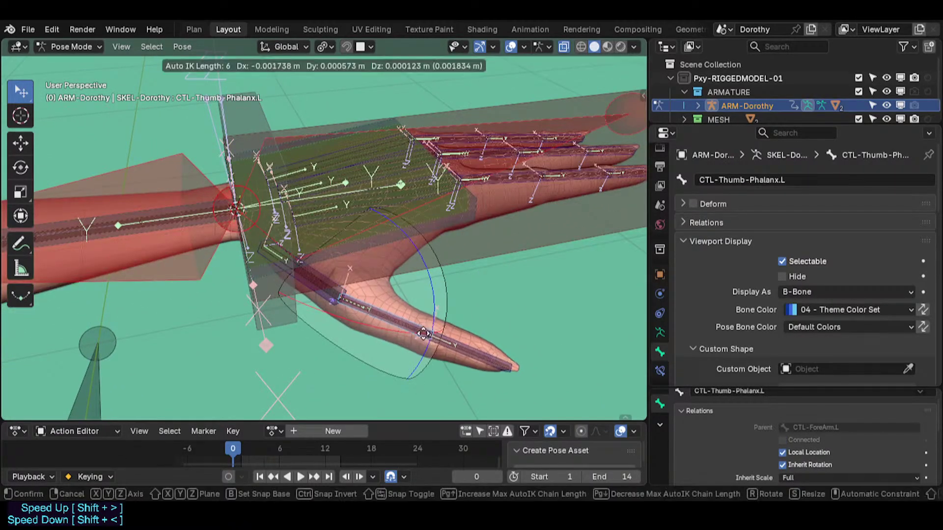
right_click(379, 340)
click(471, 342)
key(g)
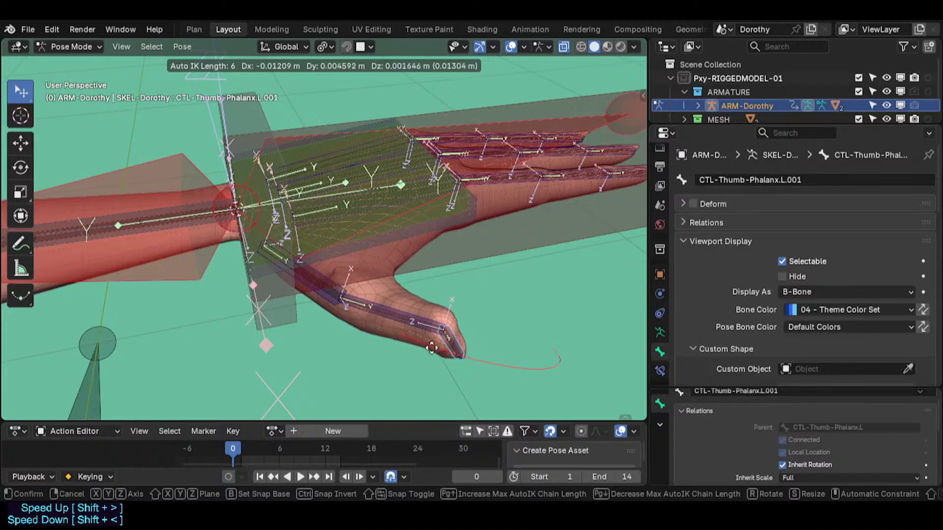
right_click(423, 331)
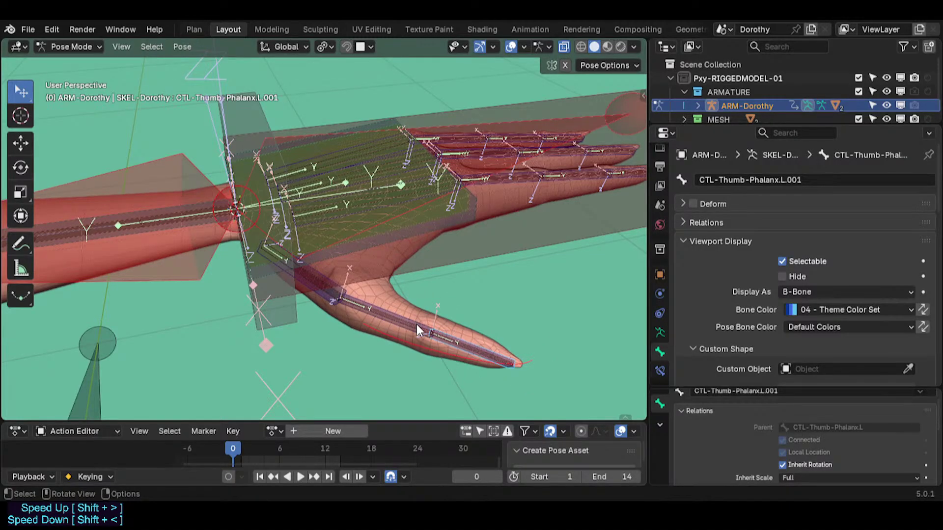
Inspect the left thumb's control bones from several angles and test-rotate CTL-Thumb-Phalanx.L.
click(416, 322)
middle_drag(416, 325, 329, 297)
click(350, 343)
click(291, 276)
click(282, 278)
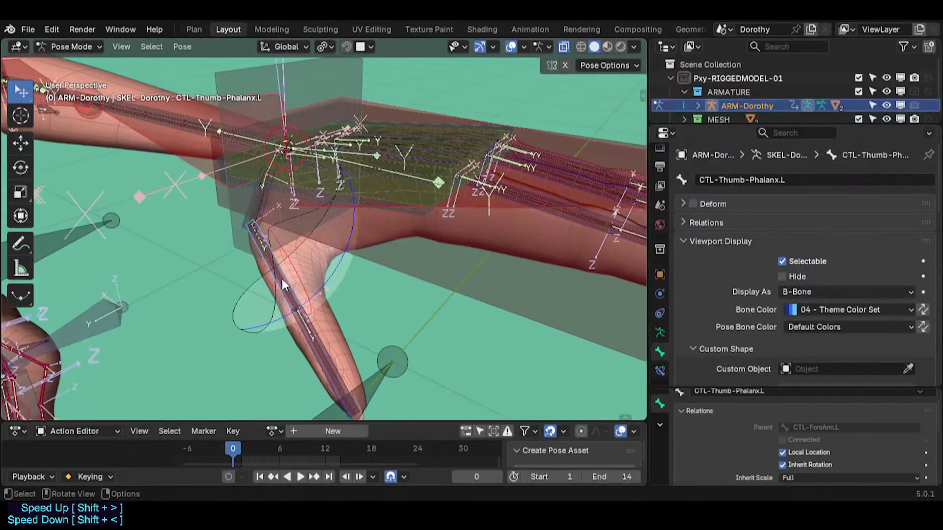
middle_drag(282, 278, 309, 255)
key(r)
click(354, 297)
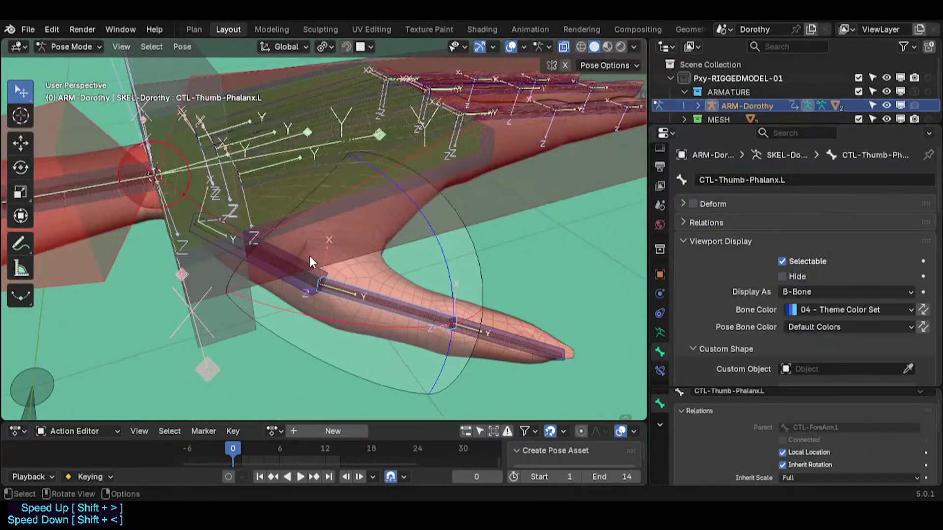
Copy the Inverse Kinematics settings of CTL-Thumb-Phalanx.L to CTL-Thumb-Metacarpal.L.
click(317, 263)
click(313, 281)
click(308, 288)
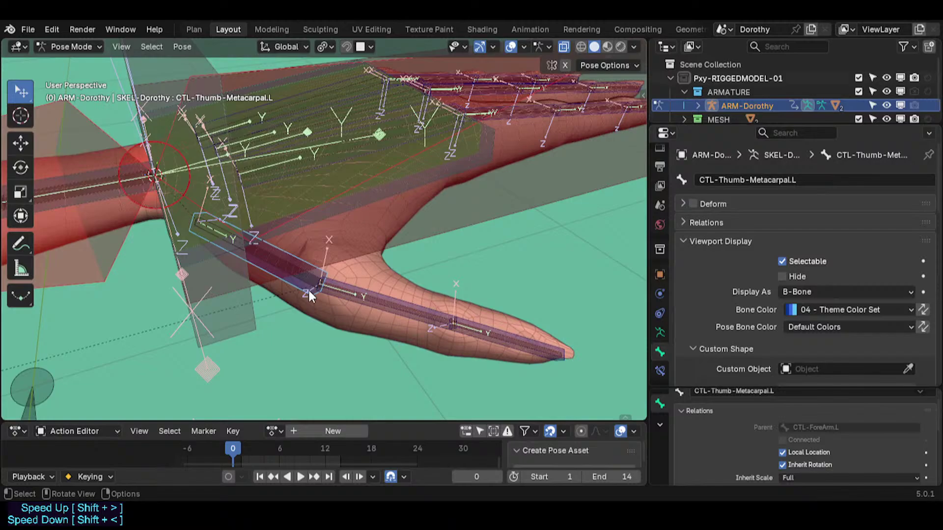
click(447, 312)
scroll(851, 344, down, 15)
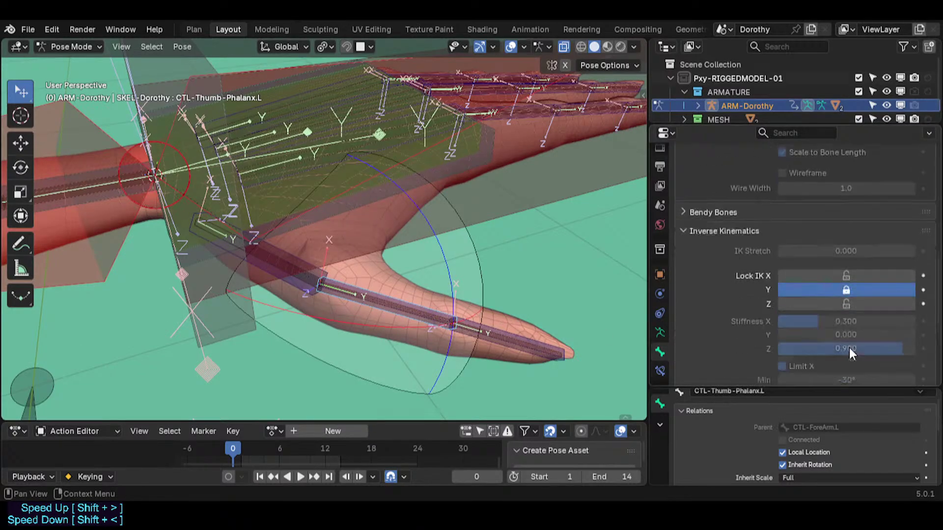
scroll(851, 352, down, 3)
shift+click(313, 290)
shift+click(350, 300)
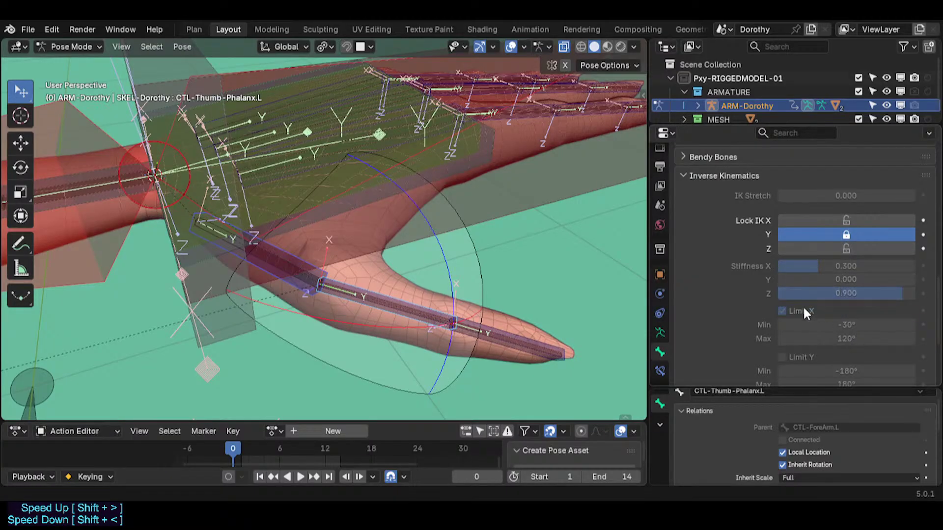
scroll(835, 322, down, 4)
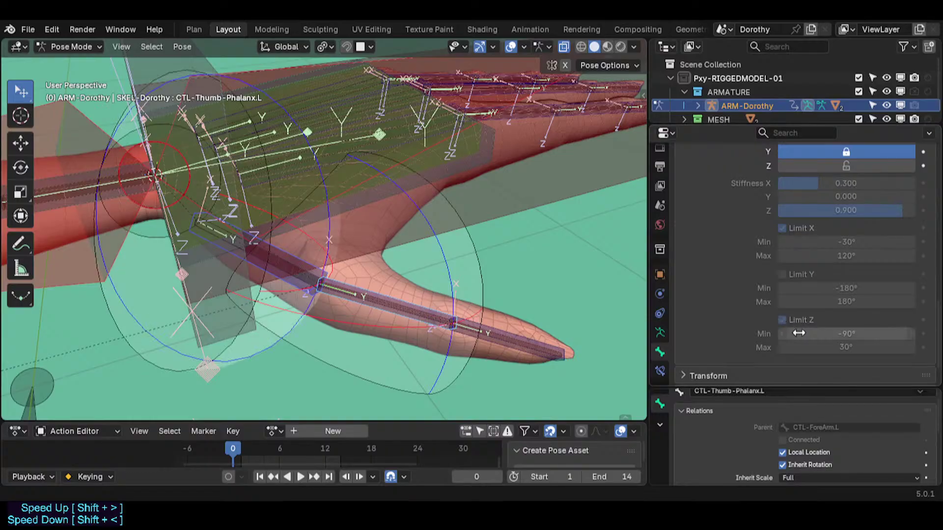
Test-move CTL-Thumb-Phalanx.L.001 with different Auto IK chain lengths, then cancel the moves.
middle_drag(452, 255, 403, 272)
click(465, 303)
key(g)
scroll(414, 272, down, 2)
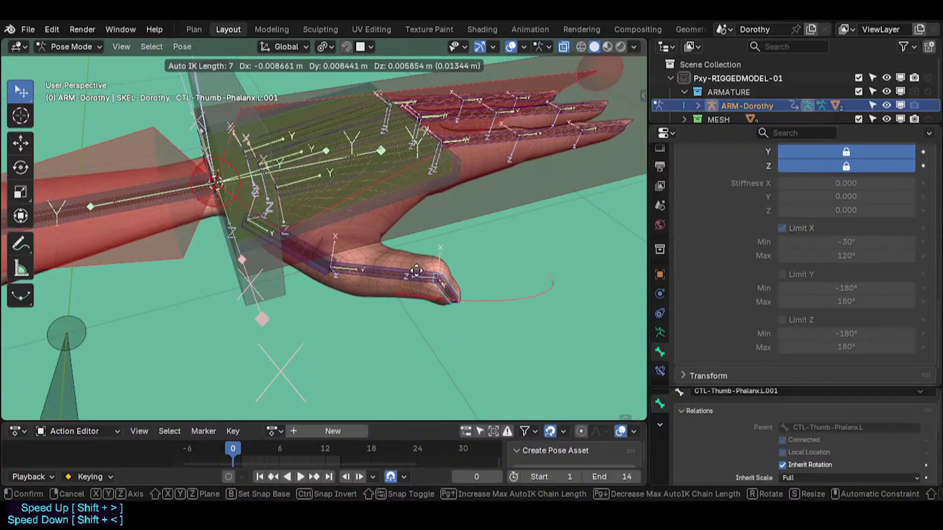
right_click(431, 274)
key(g)
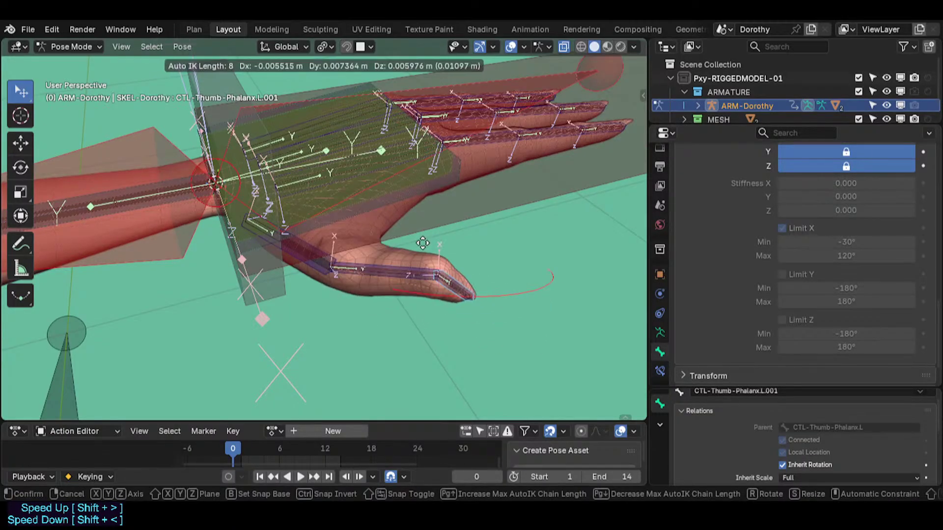
scroll(474, 288, down, 2)
scroll(442, 239, down, 4)
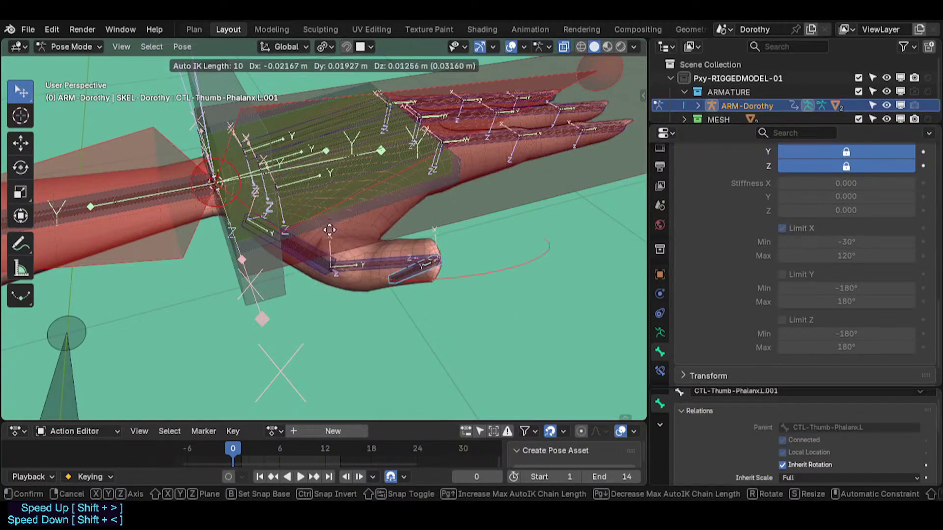
scroll(409, 251, up, 14)
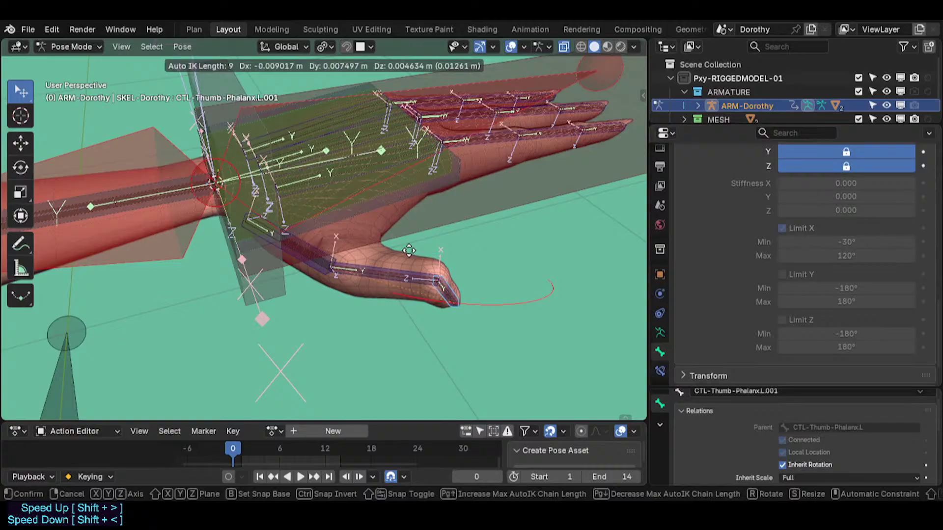
right_click(413, 278)
Try to parent CTL-Thumb-Phalanx.L to CTL-Thumb-Metacarpal.L with Keep Offset in Edit Mode, then undo it.
click(378, 283)
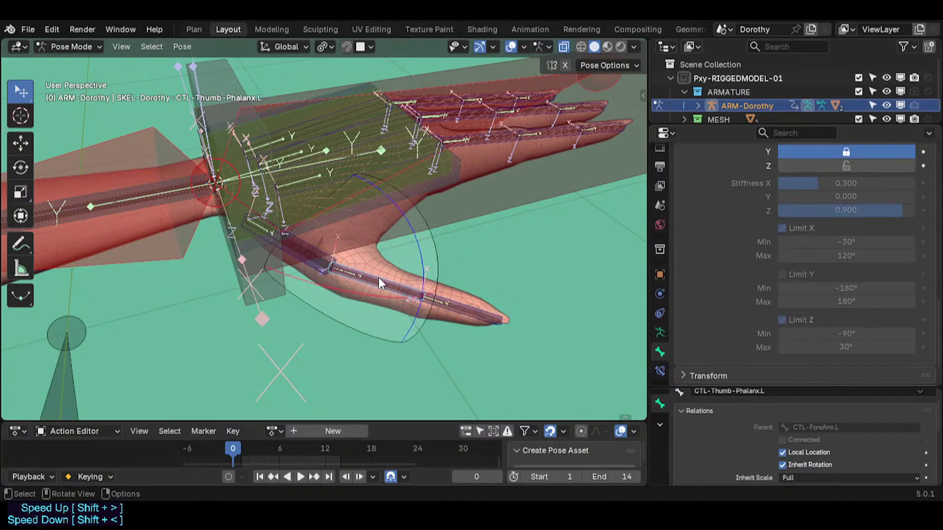
shift+click(323, 269)
key(Tab)
key(ctrl+p)
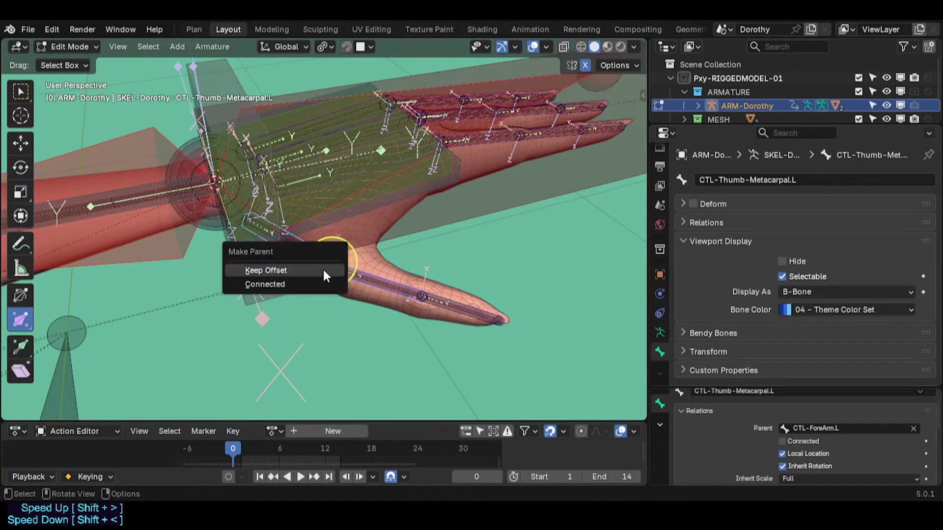
click(323, 267)
scroll(341, 336, down, 1)
middle_drag(341, 337, 329, 297)
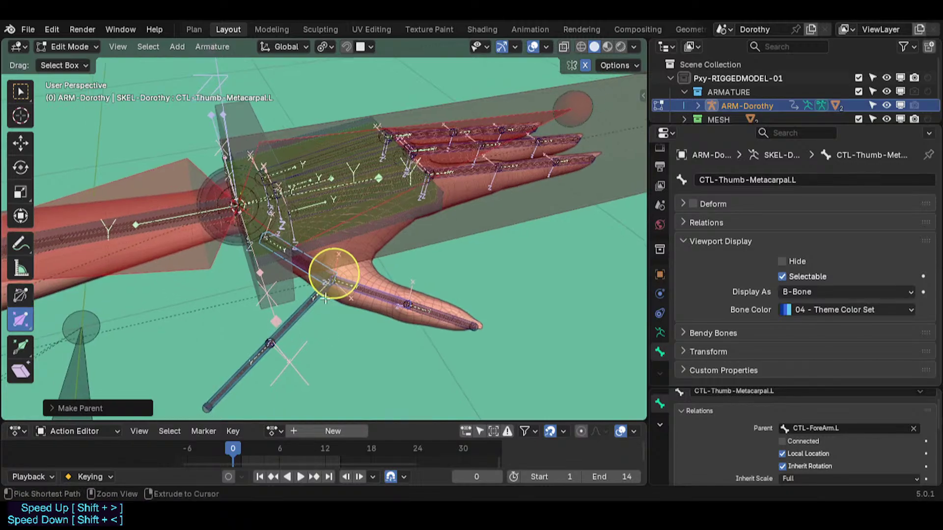
key(ctrl+z)
Symmetrize CTL-Thumb-Metacarpal.L to create its right-side counterpart.
scroll(329, 294, up, 3)
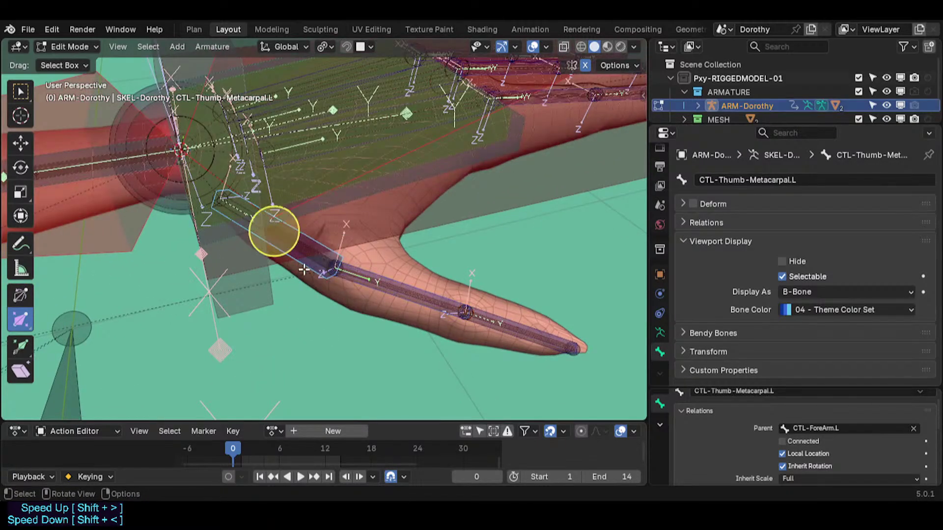
right_click(302, 266)
click(290, 358)
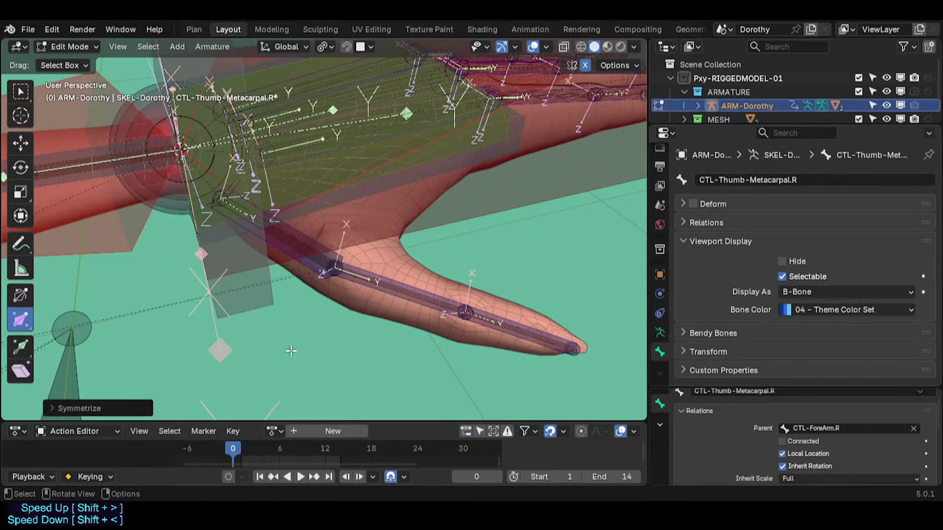
Parent CTL-Thumb-Phalanx.L to CTL-Thumb-Metacarpal.L with Keep Offset.
click(376, 291)
shift+click(315, 276)
key(ctrl+p)
click(312, 277)
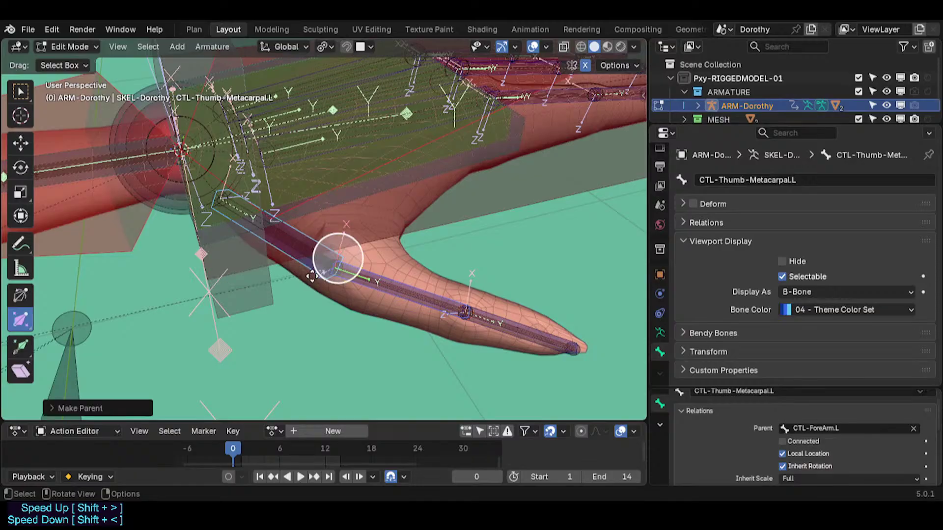
Test-move CTL-Thumb-Phalanx.L.001 in Pose Mode to bend the whole thumb chain, and save the file.
key(ctrl+Tab)
click(412, 278)
key(g)
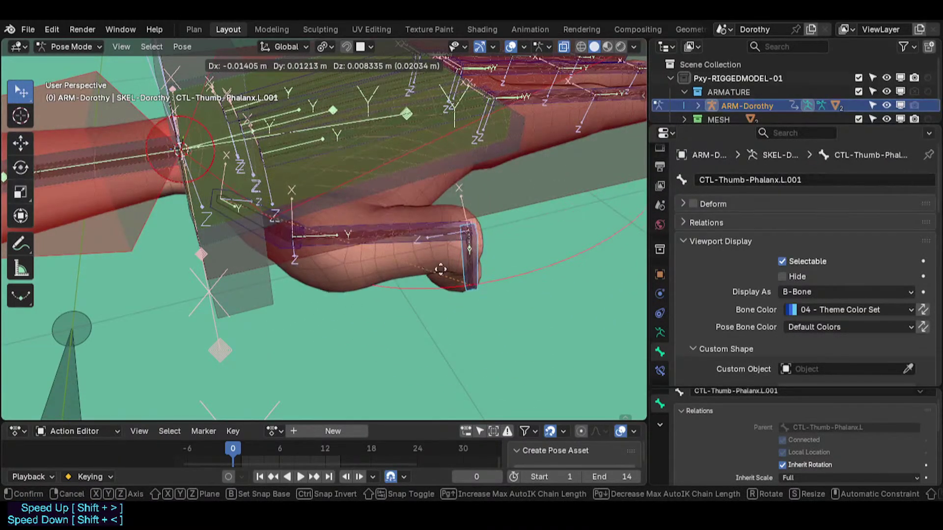
click(525, 294)
click(285, 249)
key(ctrl+s)
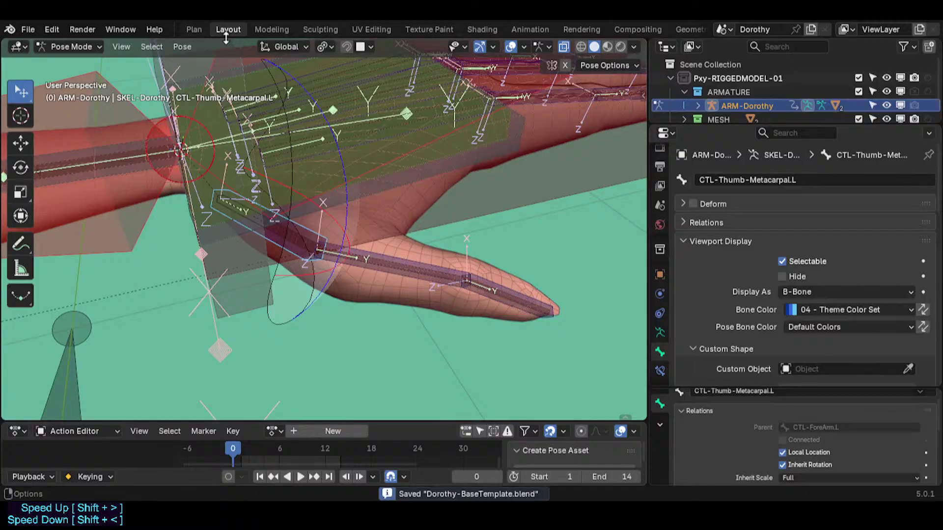
Add the line "> Fix CTL-Thumb Inverse Kinematics Panel" to the Notes to-do list in the Plan workspace and save the file.
click(193, 30)
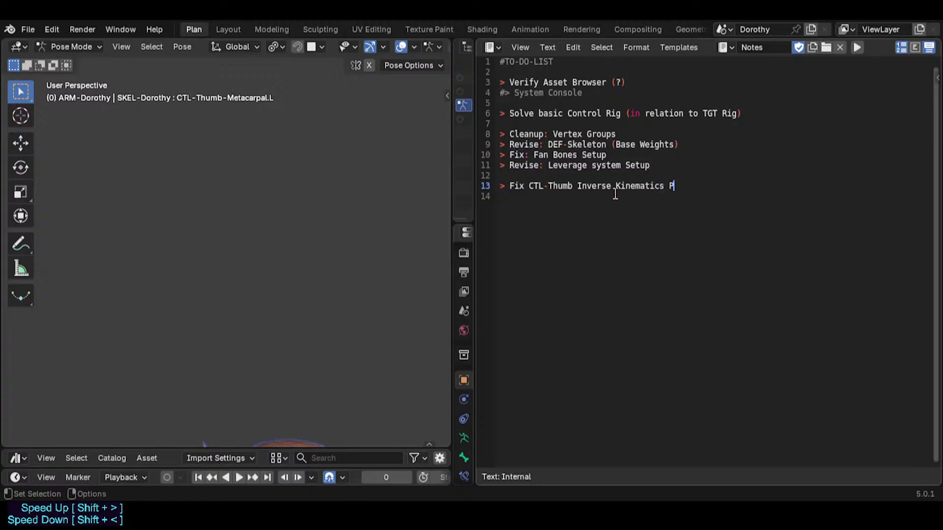
key(ctrl+s)
click(616, 195)
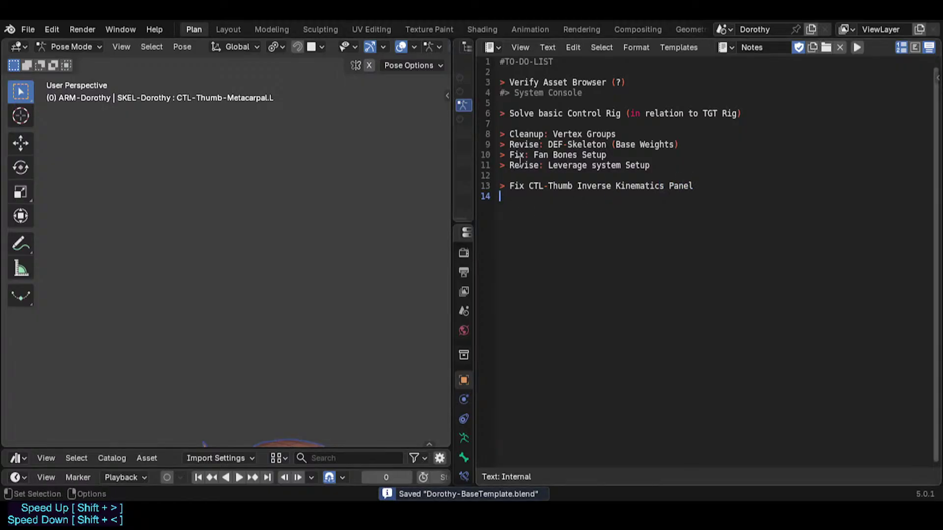
Return to the Layout workspace, test-move the left hand's controls and save the file.
click(227, 29)
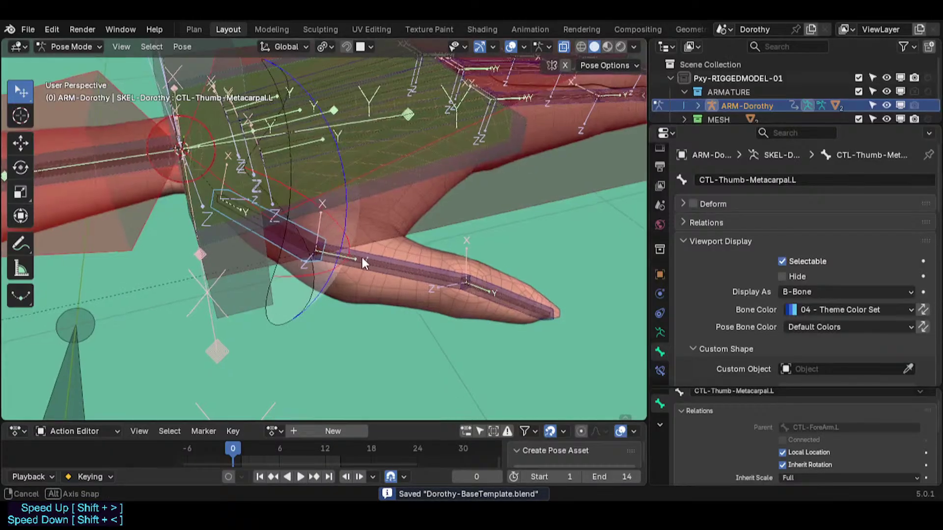
middle_drag(362, 257, 345, 299)
drag(468, 320, 330, 304)
middle_drag(330, 303, 481, 194)
key(g)
click(381, 268)
key(ctrl+s)
Test-move MTR-IK-Hand.L to check how the metacarpals, fingers and thumb follow the hand.
click(480, 194)
key(g)
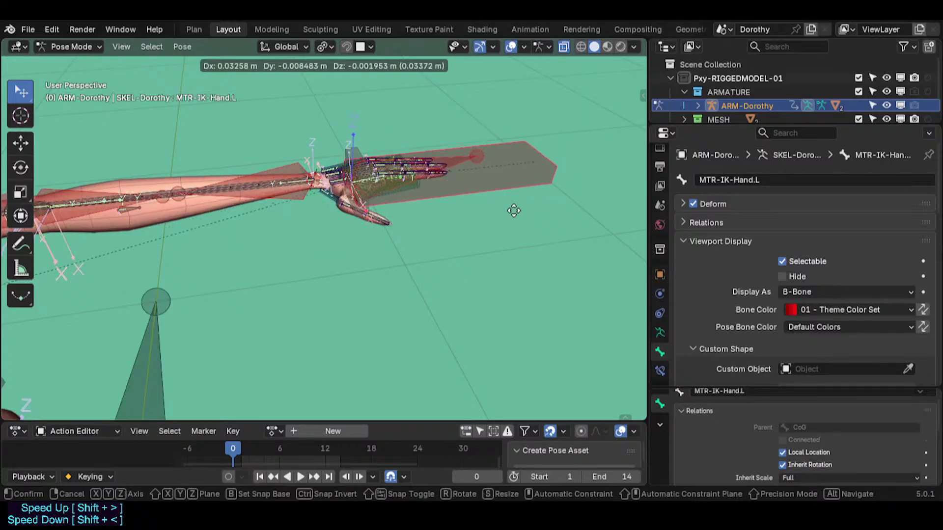
click(504, 206)
middle_drag(504, 206, 421, 318)
key(g)
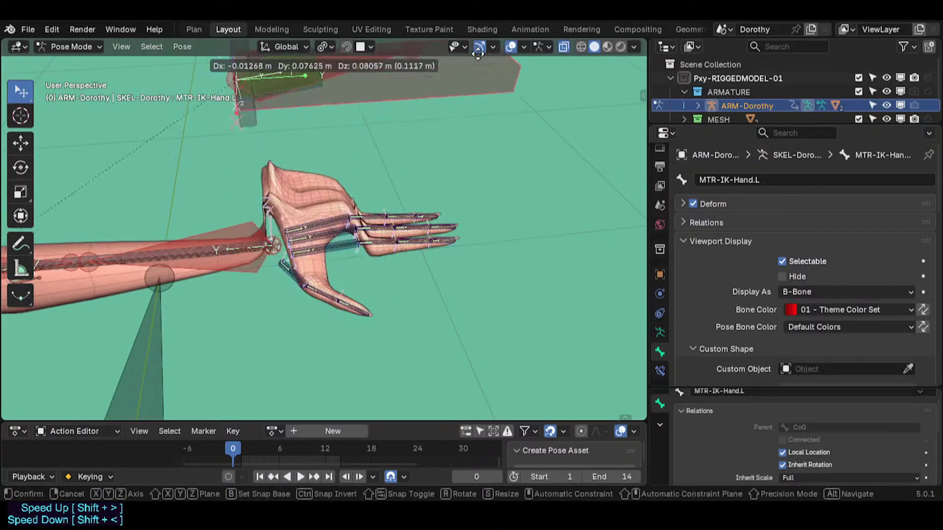
click(566, 203)
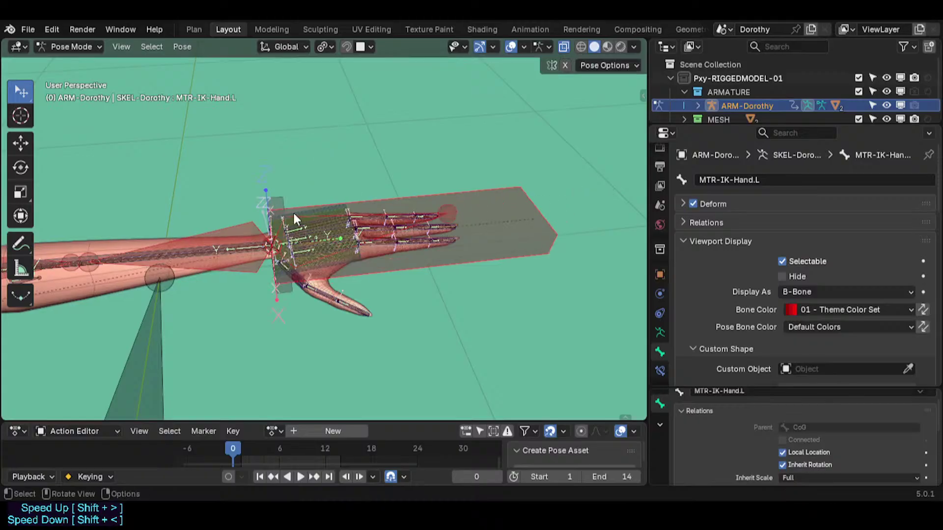
Test-move MTR-IK-Hand.L again and cancel the transform, with the forearm and hand in view.
middle_drag(292, 211, 254, 255)
click(243, 255)
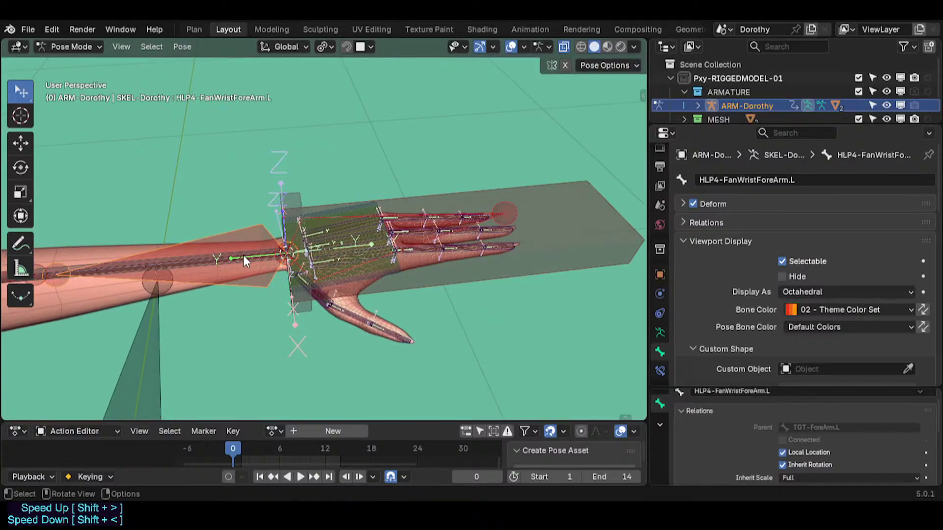
click(482, 255)
key(g)
key(Escape)
scroll(256, 324, down, 7)
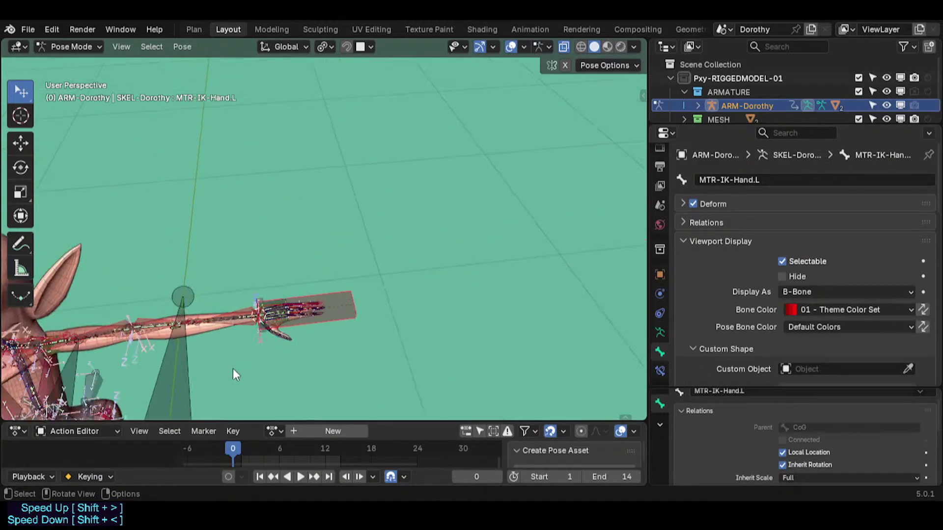
Inspect the left foot's rig as a reference and test-move TGT-Foot.L, cancelling the transform.
shift+middle_drag(233, 369, 408, 412)
middle_drag(393, 353, 221, 260)
key(shift+grave)
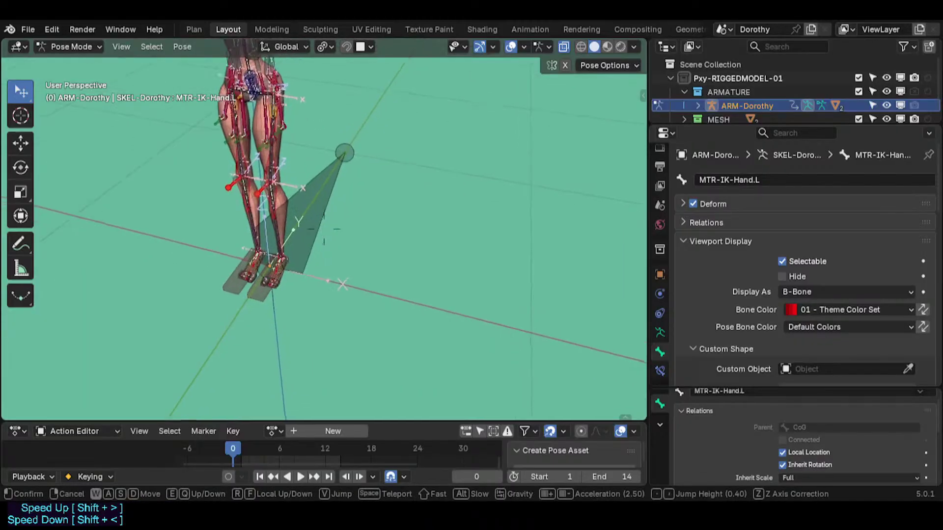
key(w)
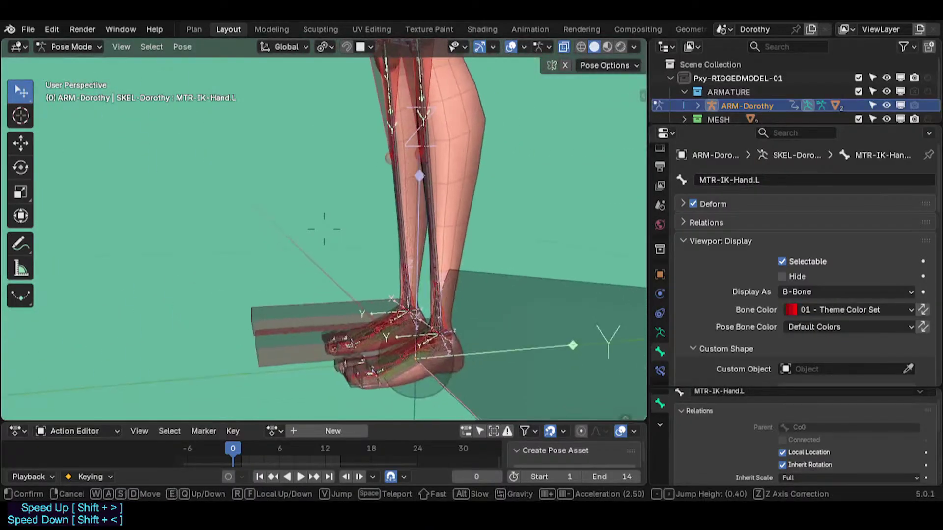
key(e)
click(237, 297)
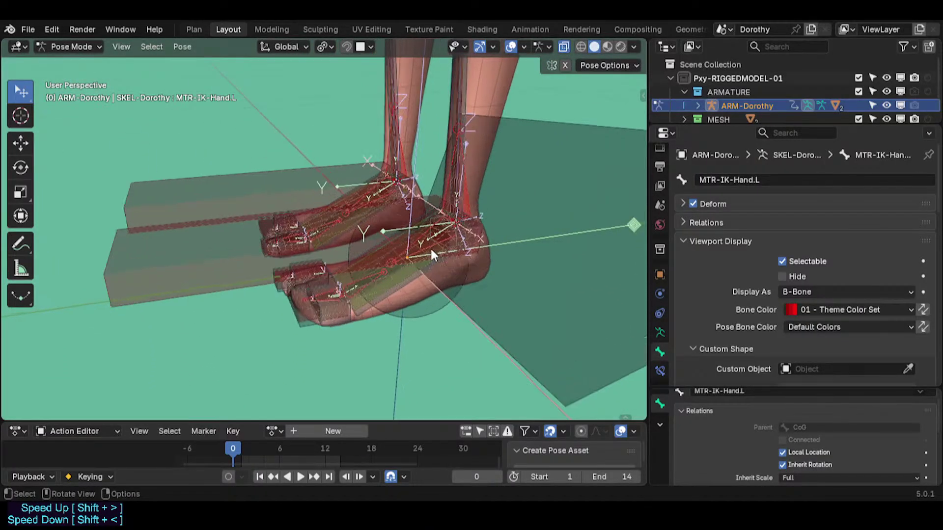
click(430, 246)
scroll(417, 309, up, 4)
mouse_move(414, 303)
middle_down()
mouse_move(493, 297)
mouse_move(472, 276)
mouse_move(463, 289)
mouse_move(430, 286)
mouse_move(418, 313)
middle_up()
key(g)
right_click(466, 287)
scroll(467, 287, up, 4)
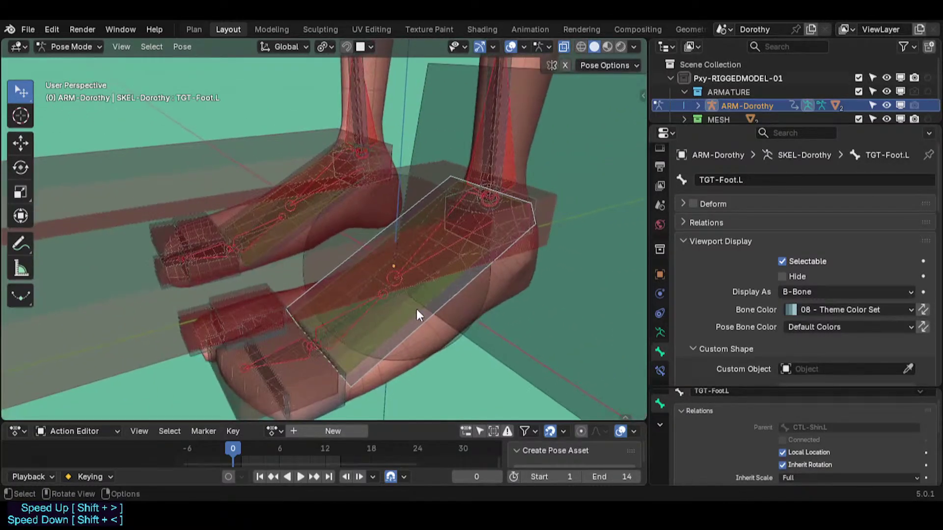
Duplicate MCH-IKT-Foot-Foot.L in Edit Mode, place the copy out beside the left leg, and raise it along Z.
alt+click(396, 283)
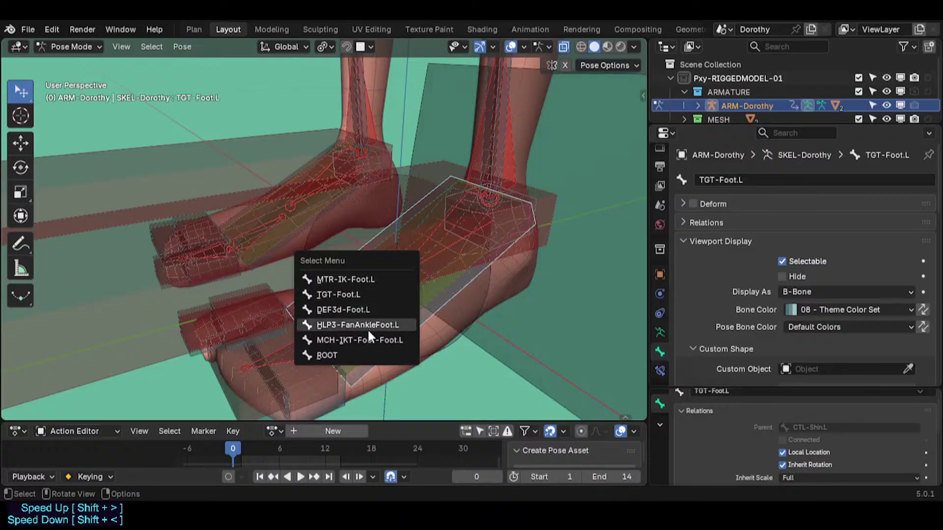
click(368, 345)
scroll(396, 286, down, 4)
key(Tab)
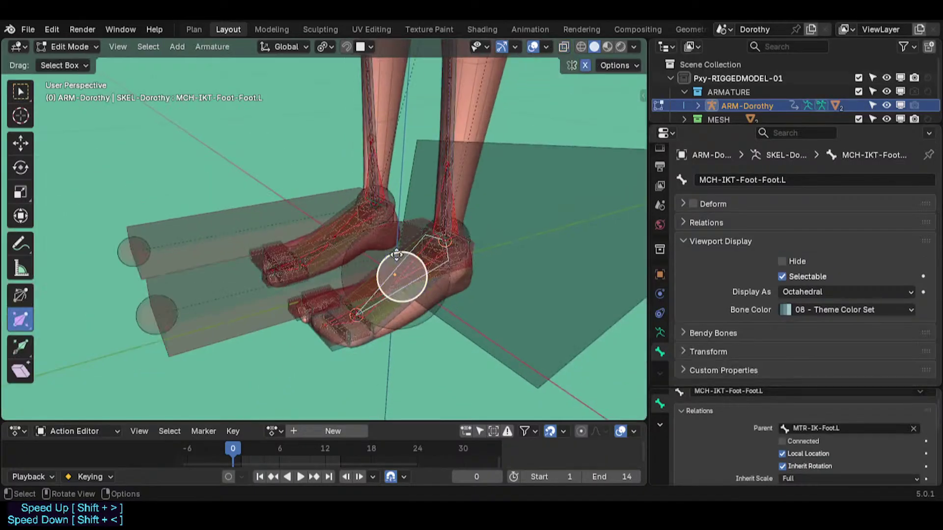
middle_drag(397, 280, 330, 330)
scroll(445, 255, down, 4)
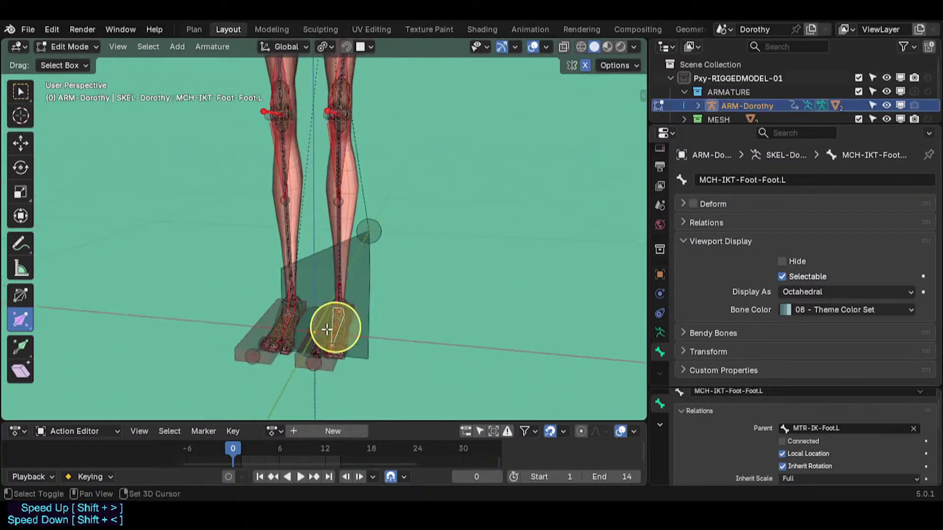
key(shift+d)
click(476, 255)
shift+middle_drag(467, 231, 423, 343)
key(g)
key(z)
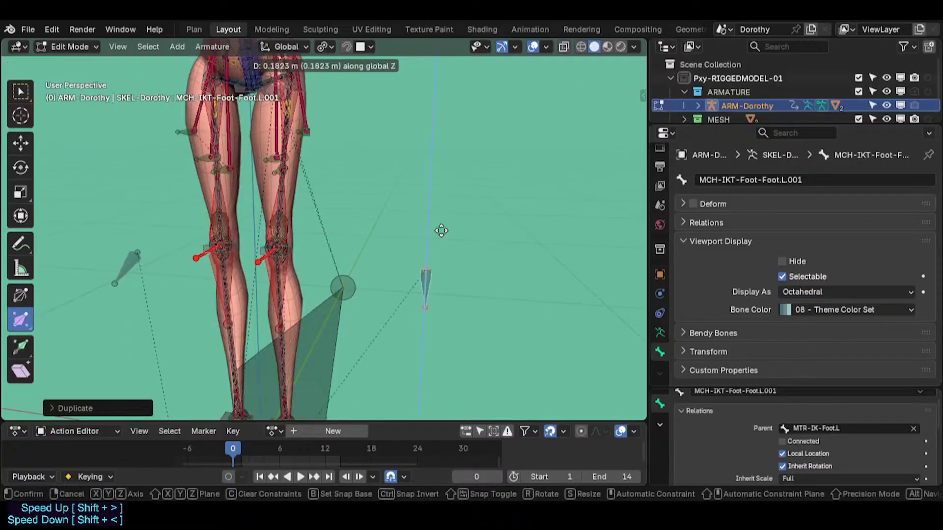
click(443, 69)
Batch-rename the duplicated bone and its mirrored counterpart, replacing Foot with Hand and stripping trailing digits and punctuation.
shift+middle_drag(435, 104, 429, 245)
key(shift+ctrl+m)
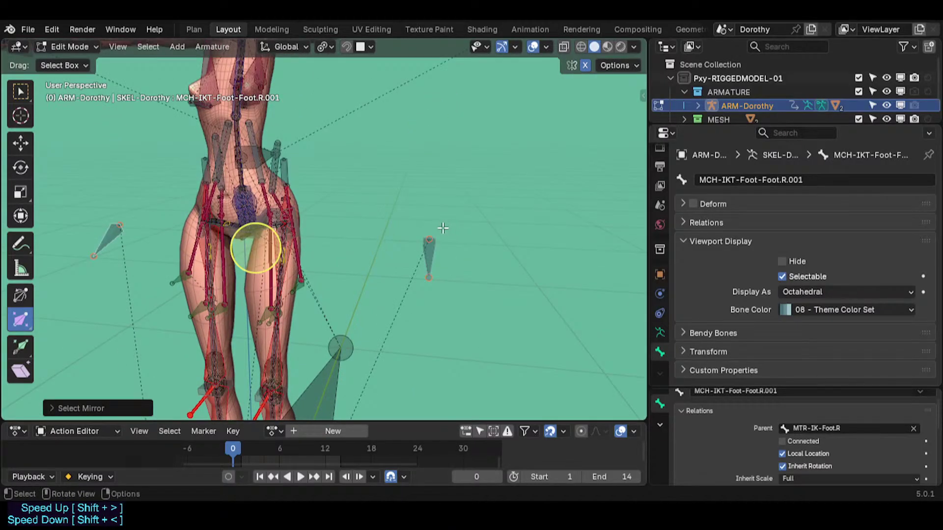
key(ctrl+F2)
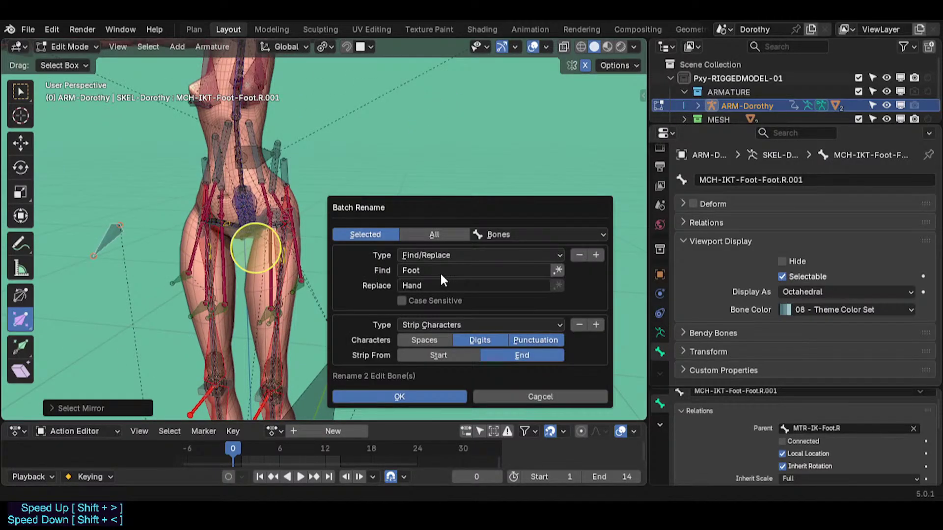
click(420, 396)
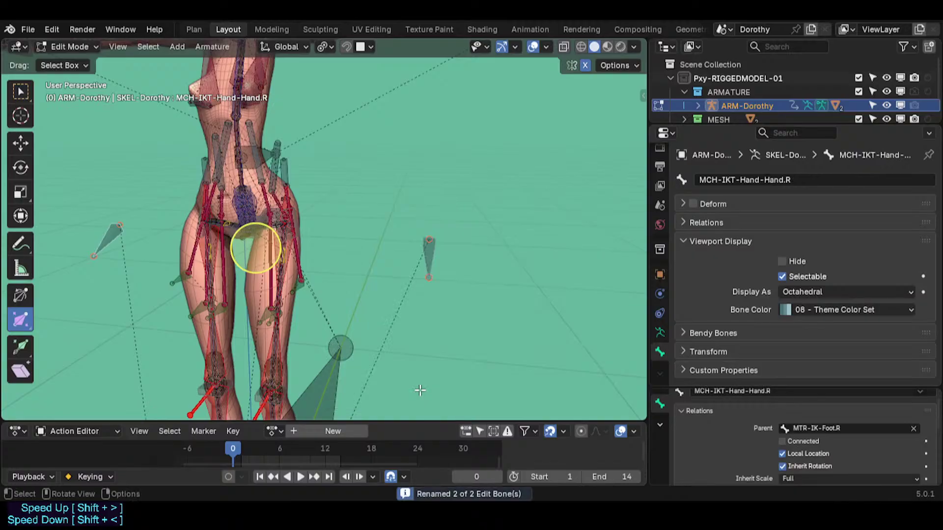
Shorten the two duplicated bones' names to MCH-IKT-Hand.L and MCH-IKT-Hand.R.
click(431, 253)
key(F2)
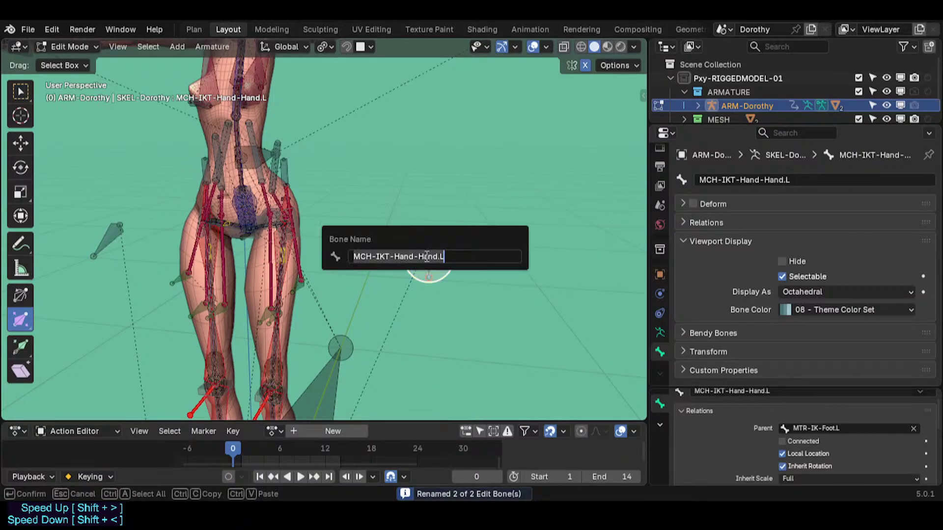
key(Delete)
key(Delete)
key(Delete)
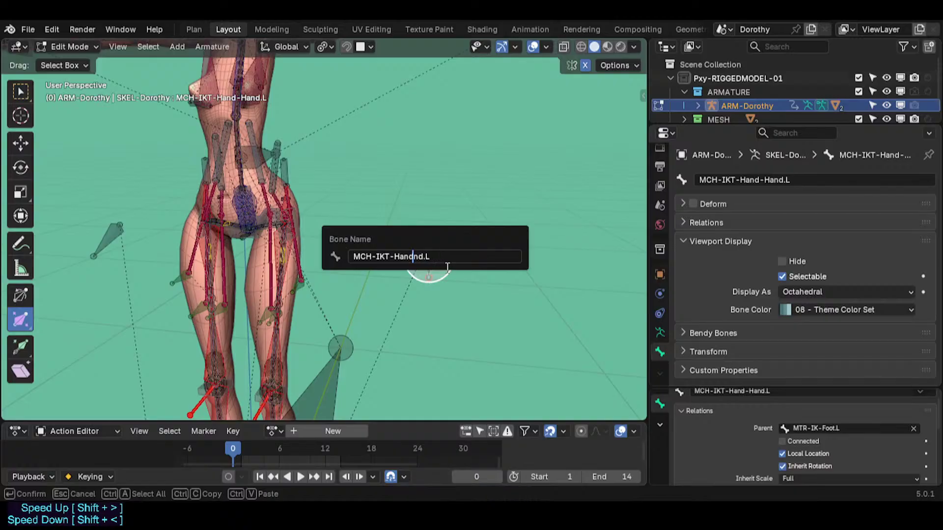
key(Return)
click(107, 247)
key(F2)
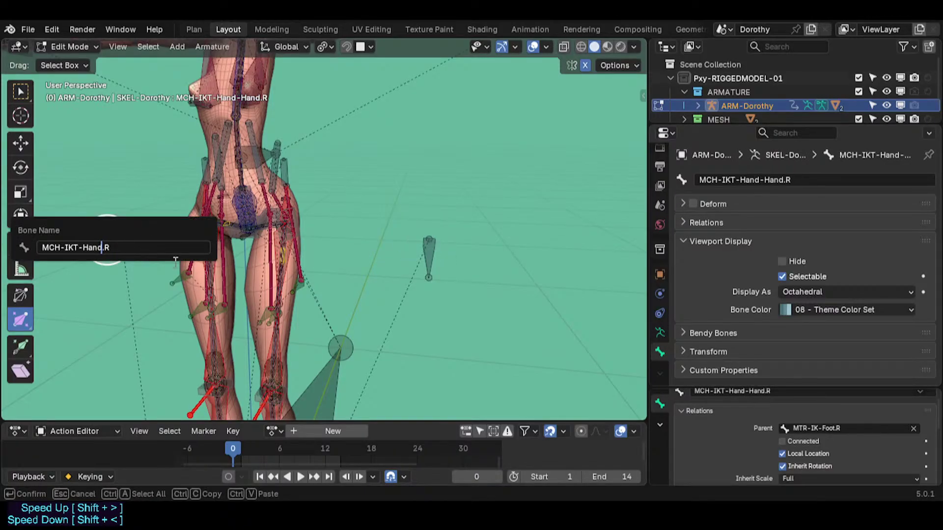
key(Return)
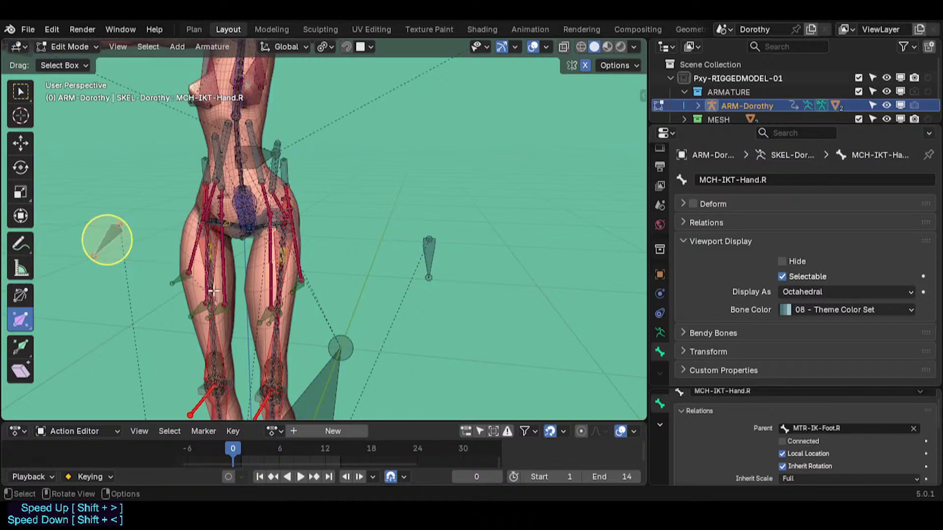
Select MCH-IKT-Foot-Foot.L with its mirrored counterpart and batch-rename both using find and replace on the repeated Foot.
shift+middle_drag(256, 386, 318, 95)
middle_drag(371, 170, 350, 207)
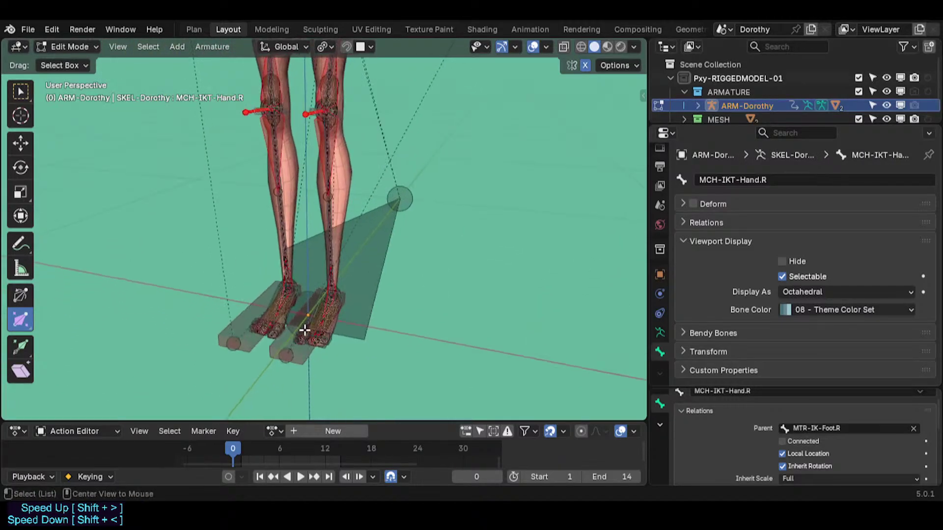
alt+click(317, 317)
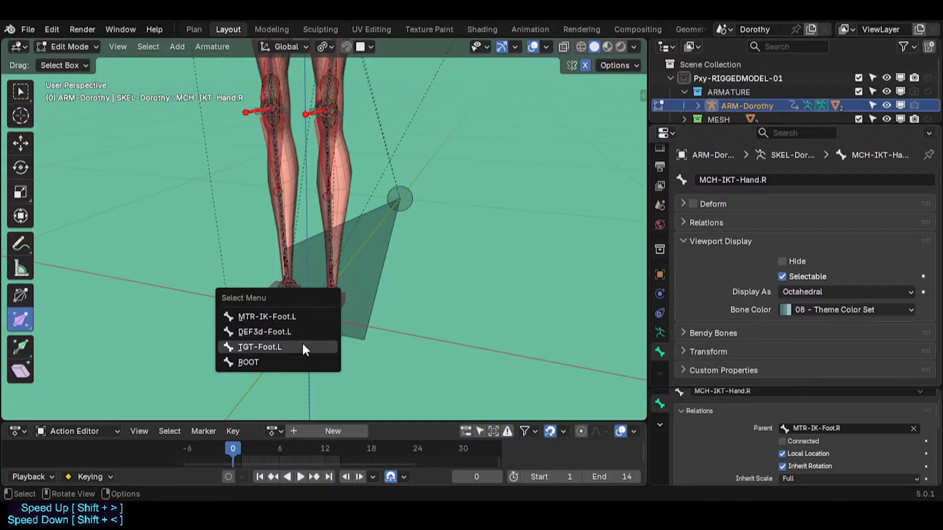
key(Escape)
alt+click(319, 314)
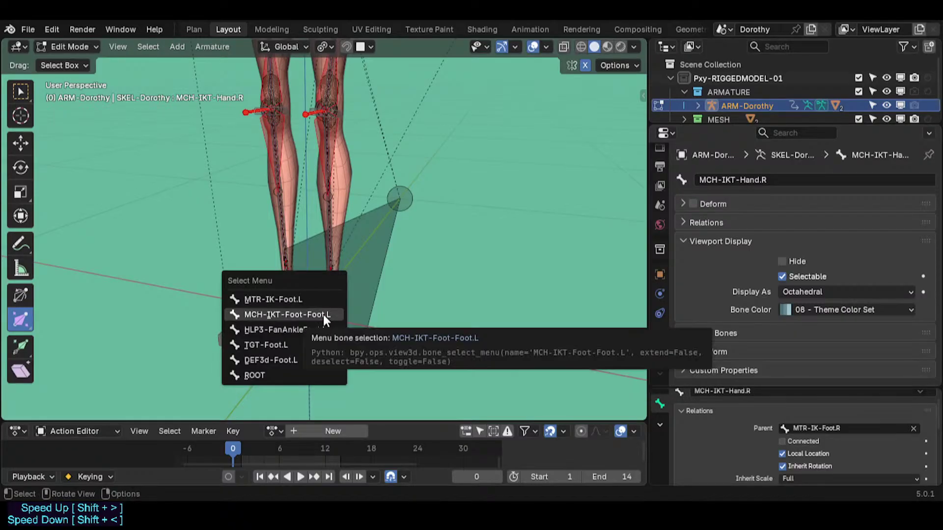
click(312, 317)
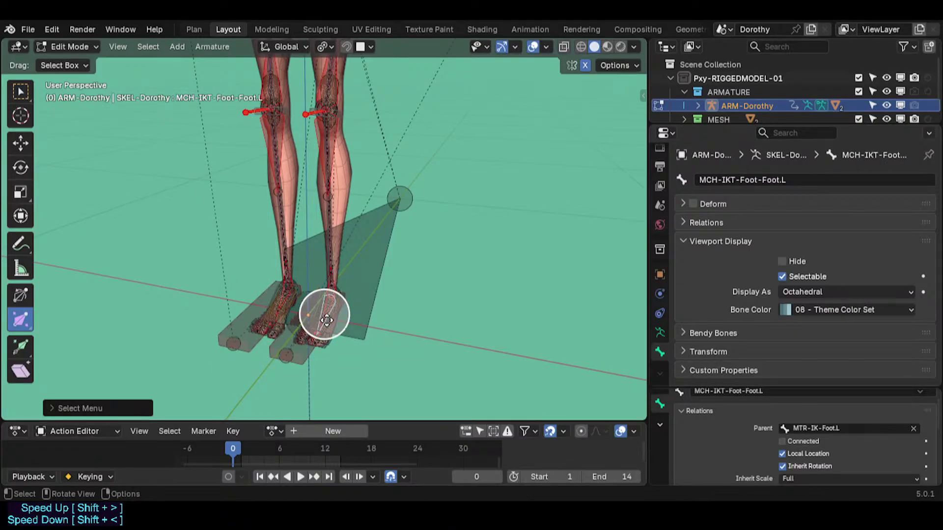
key(ctrl+shift+m)
key(ctrl+F2)
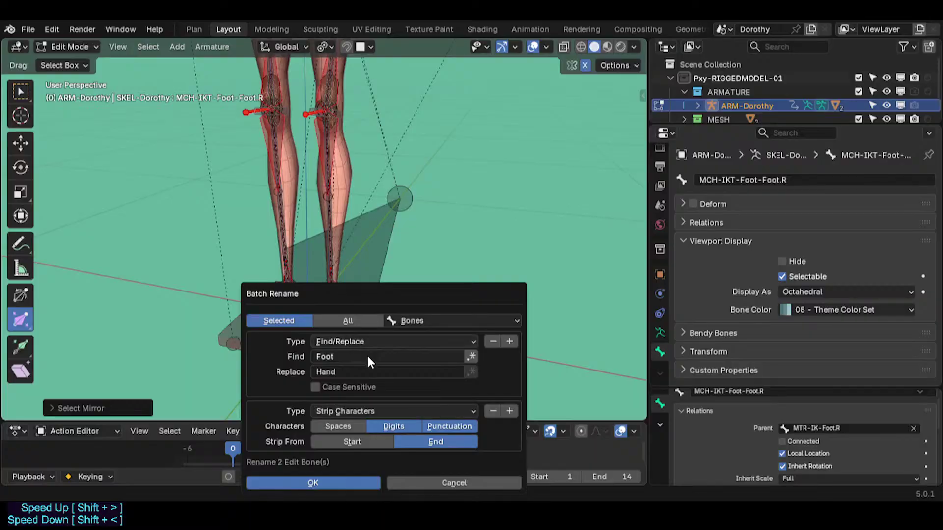
click(367, 357)
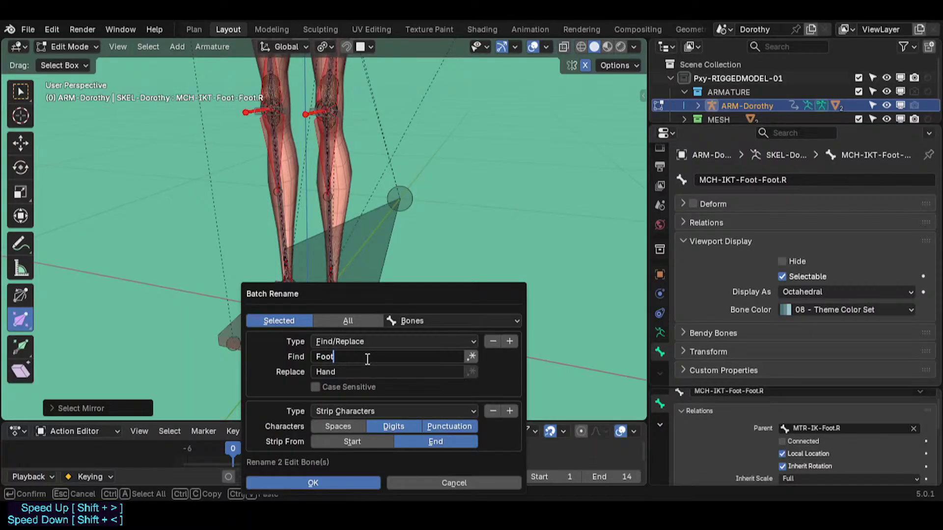
text(Foot)
key(Return)
key(Return)
Raise MCH-IKT-Hand.L along Z to above the height of the outstretched hand.
shift+middle_drag(292, 305, 246, 406)
scroll(272, 328, down, 5)
click(319, 277)
key(g)
key(z)
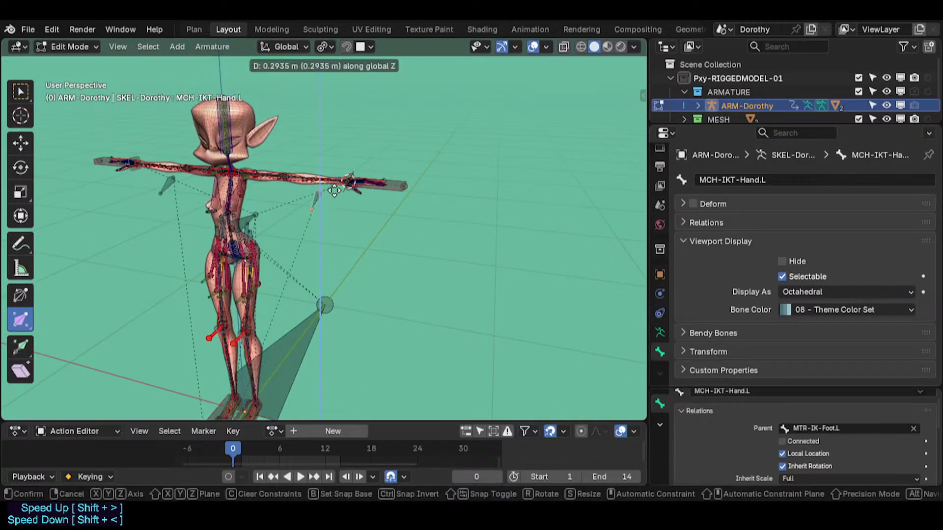
click(353, 144)
Align MCH-IKT-Hand.L to MTR-IK-Hand.L and snap it to the 3D cursor at the left wrist.
scroll(353, 146, up, 3)
shift+click(422, 206)
key(ctrl+alt+a)
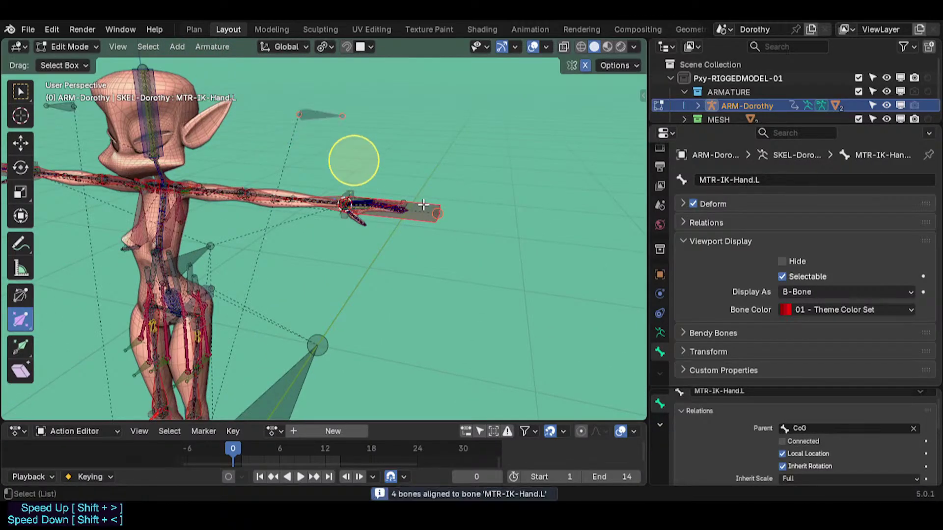
click(389, 209)
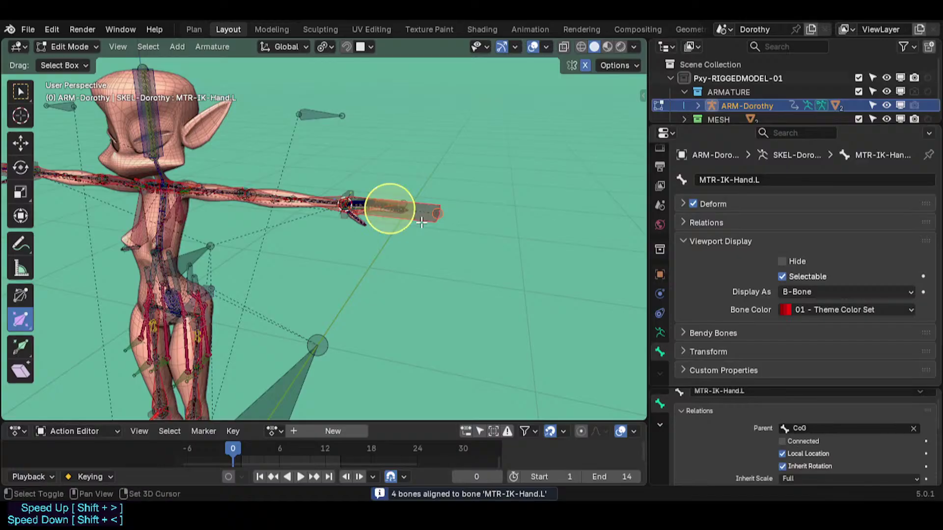
click(319, 116)
key(shift+s)
click(320, 113)
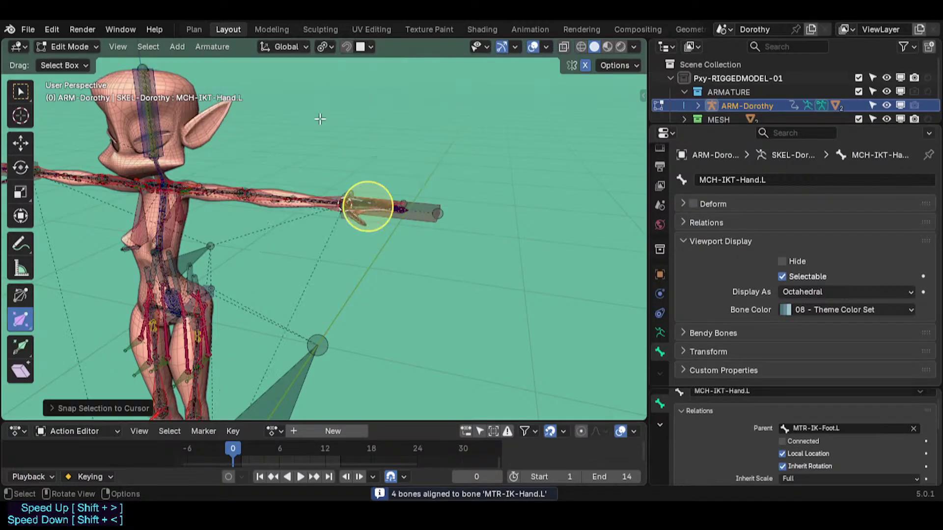
Parent MCH-IKT-Hand.L to MTR-IK-Hand.L and save the file.
scroll(322, 153, up, 10)
shift+middle_drag(326, 187, 335, 195)
scroll(392, 193, down, 5)
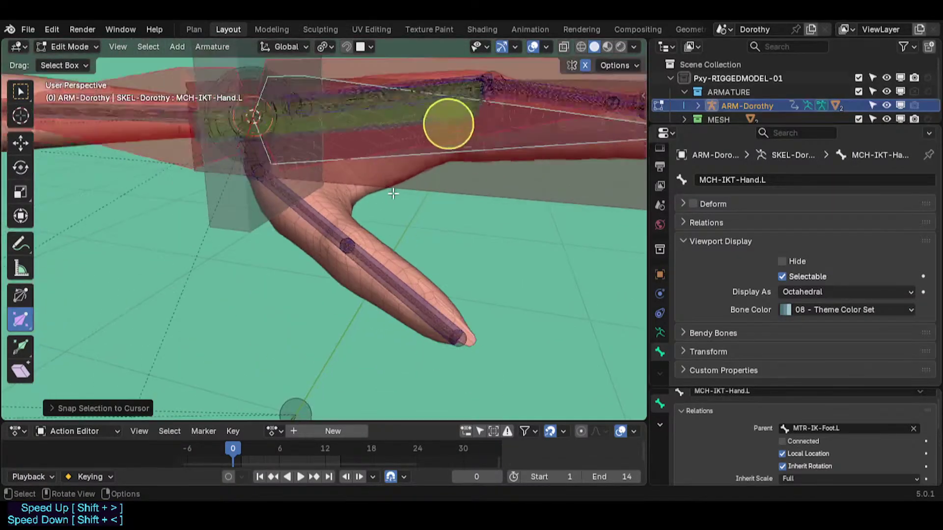
middle_drag(393, 193, 476, 252)
click(478, 253)
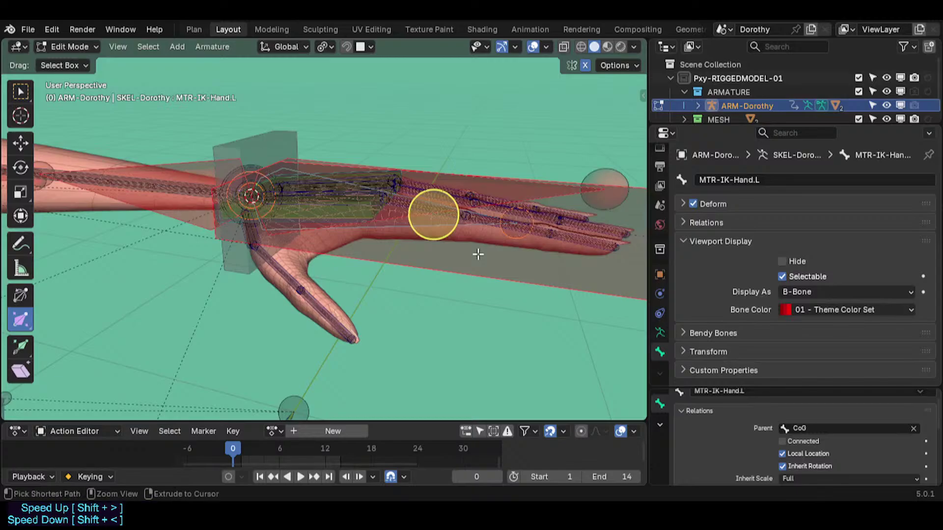
key(ctrl+p)
click(477, 254)
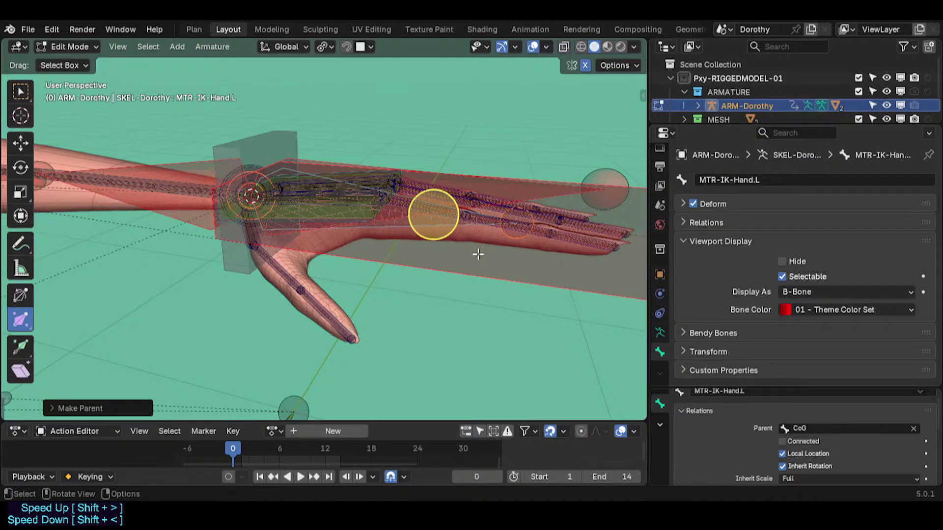
scroll(478, 254, down, 3)
key(ctrl+s)
In Pose Mode, set the target bone of MCH-IKT-Hand.L's Copy Rotation constraint to MTR-IK-Hand.L.
middle_drag(478, 253, 372, 302)
scroll(414, 323, up, 3)
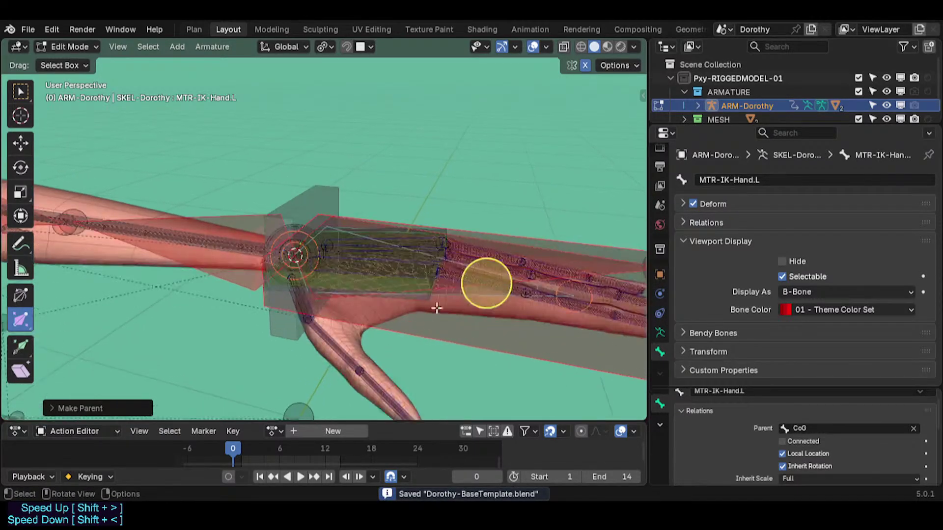
click(449, 294)
key(ctrl+Tab)
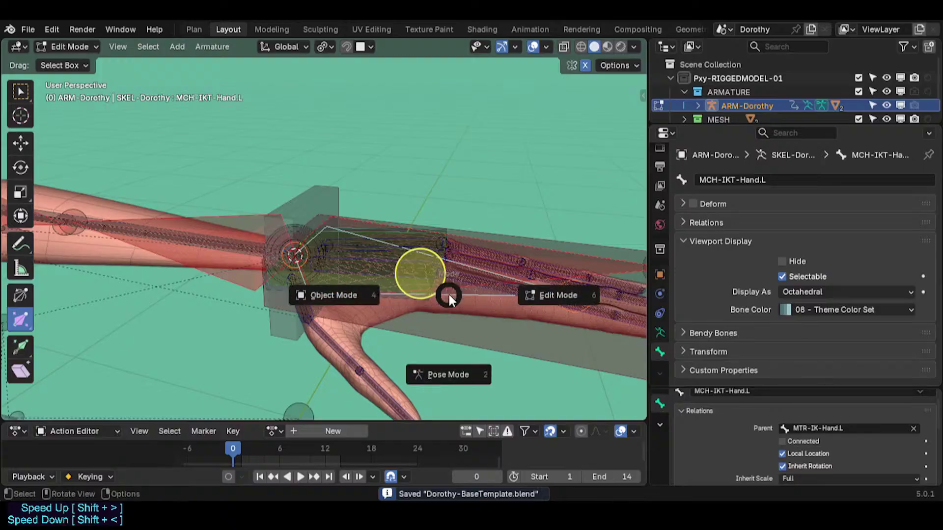
click(447, 375)
click(662, 369)
scroll(786, 311, down, 2)
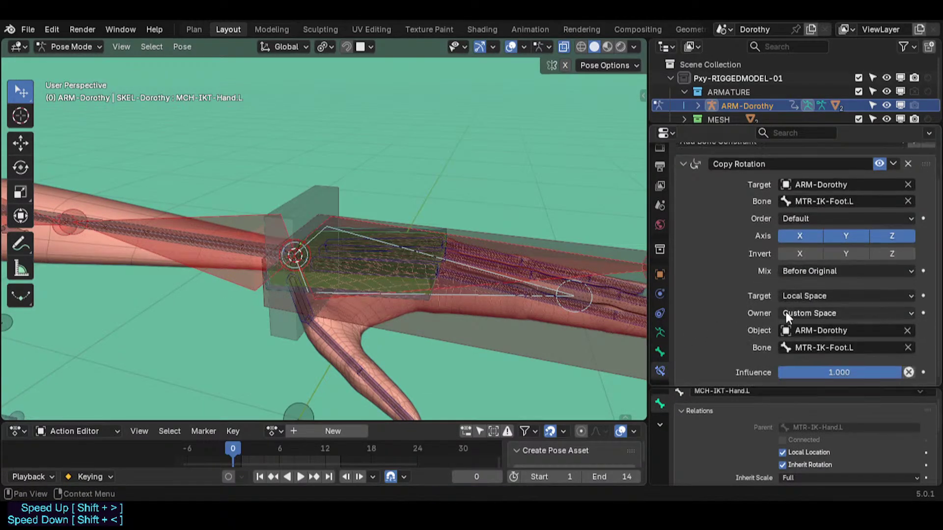
scroll(785, 312, up, 2)
scroll(784, 310, down, 2)
click(907, 201)
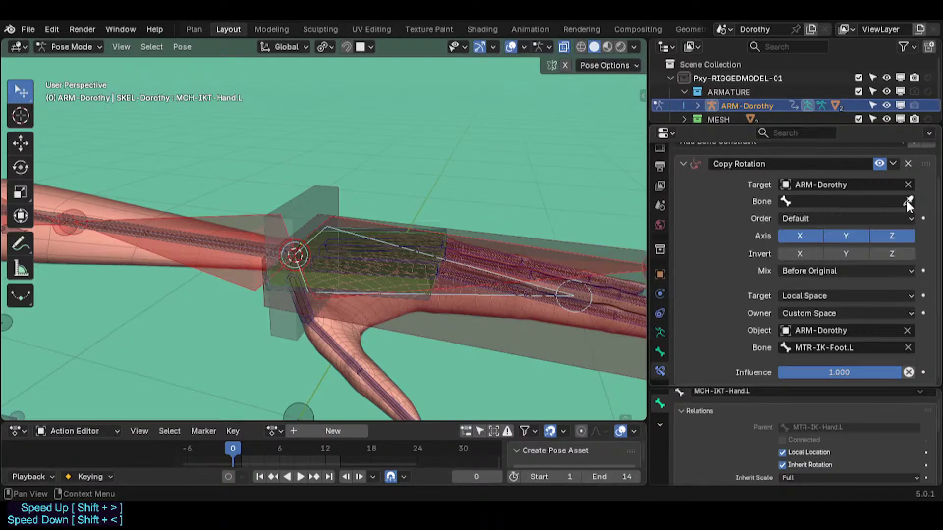
click(906, 201)
click(538, 337)
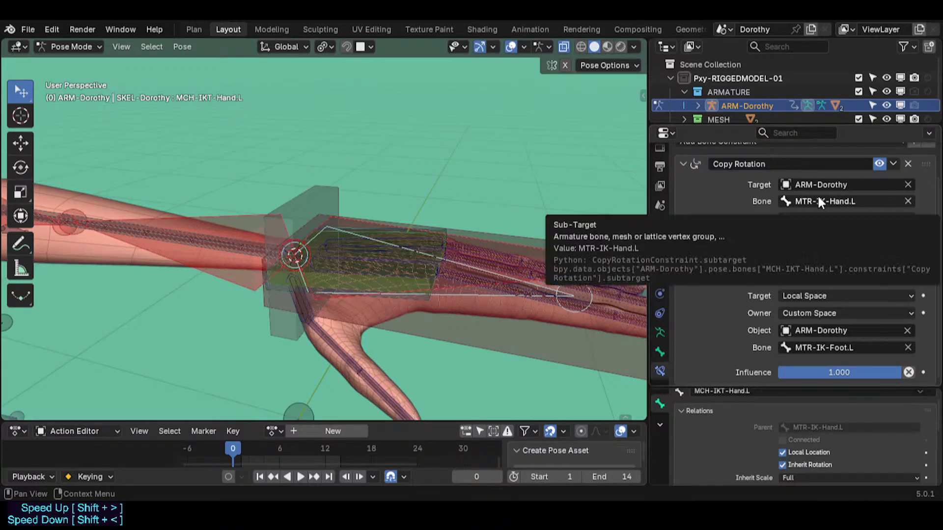
Set the Copy Rotation's custom space bone to MTR-IK-Hand.L and test it by rotating that hand control.
scroll(564, 295, down, 3)
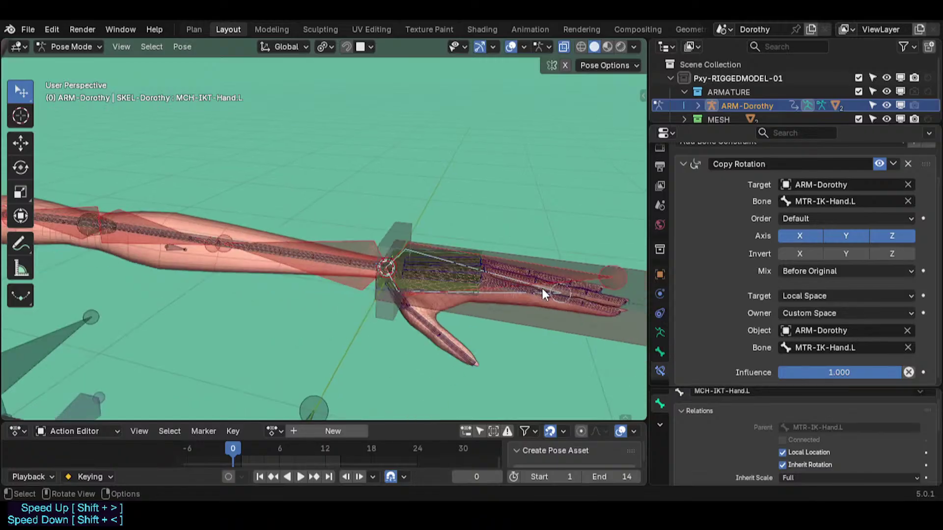
click(541, 286)
key(r)
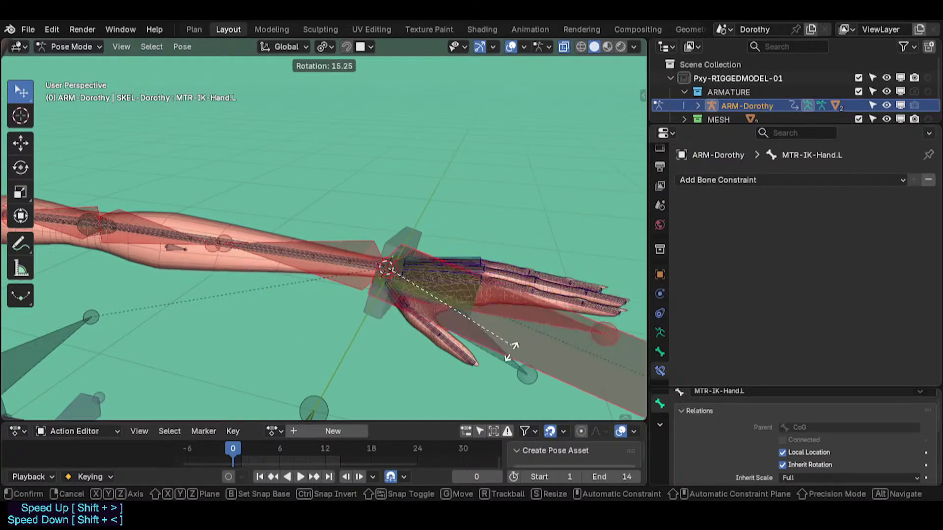
click(504, 233)
click(460, 167)
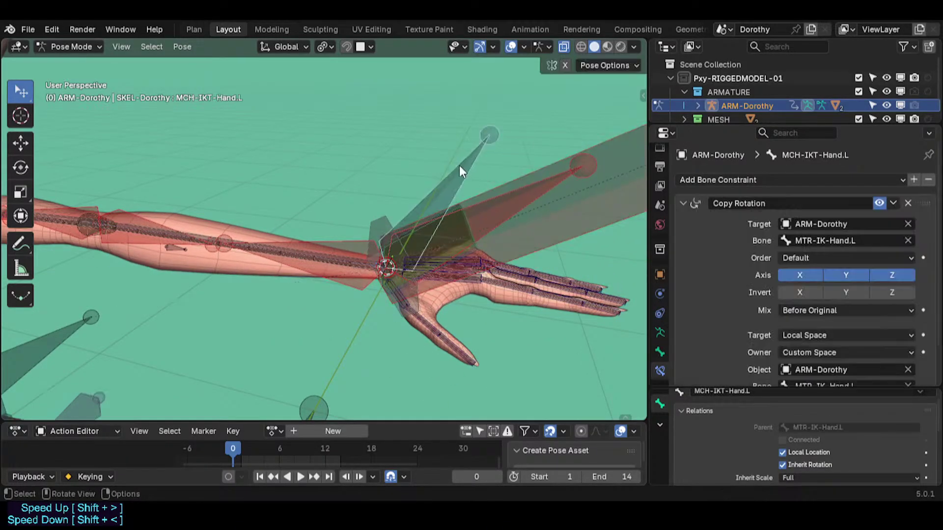
Select MCH-IKT-Foot.L and examine the target and custom space settings of its Copy Rotation constraint.
middle_drag(457, 255, 430, 397)
scroll(366, 363, up, 2)
alt+click(333, 337)
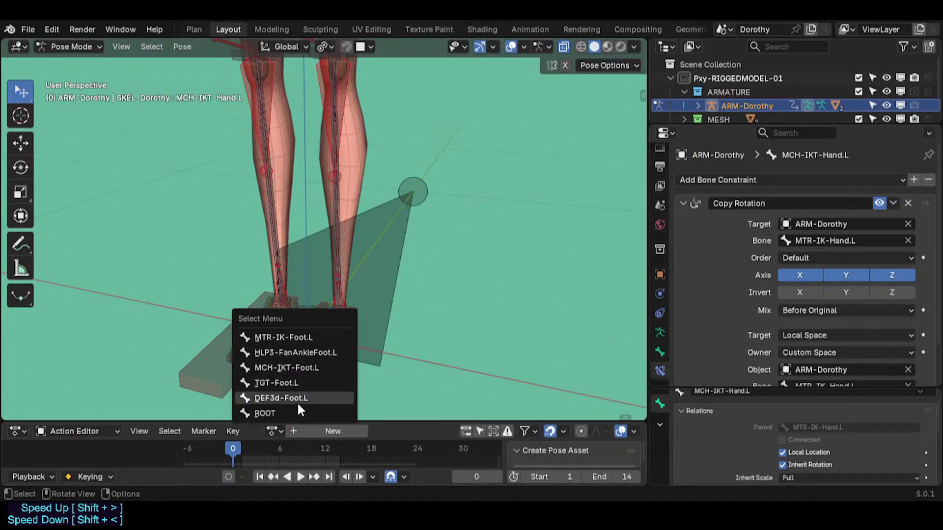
click(297, 367)
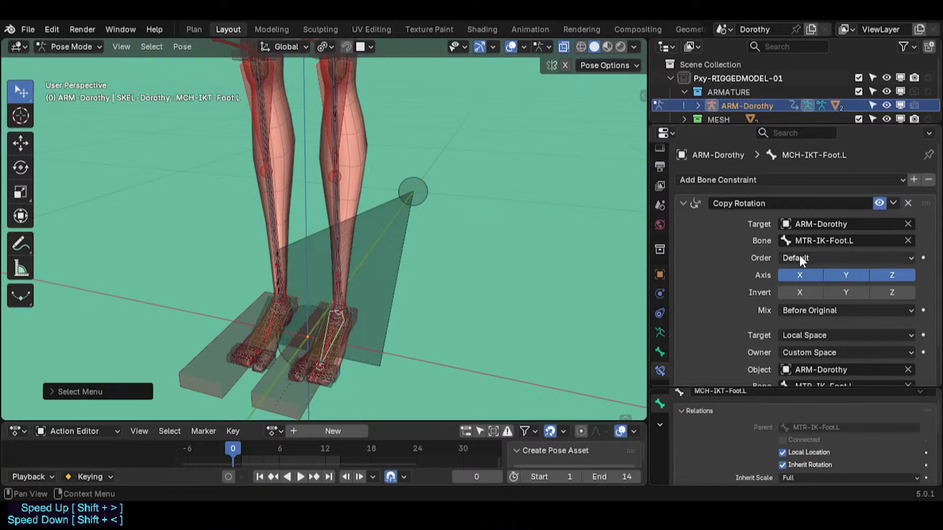
scroll(799, 255, down, 2)
middle_drag(508, 310, 159, 248)
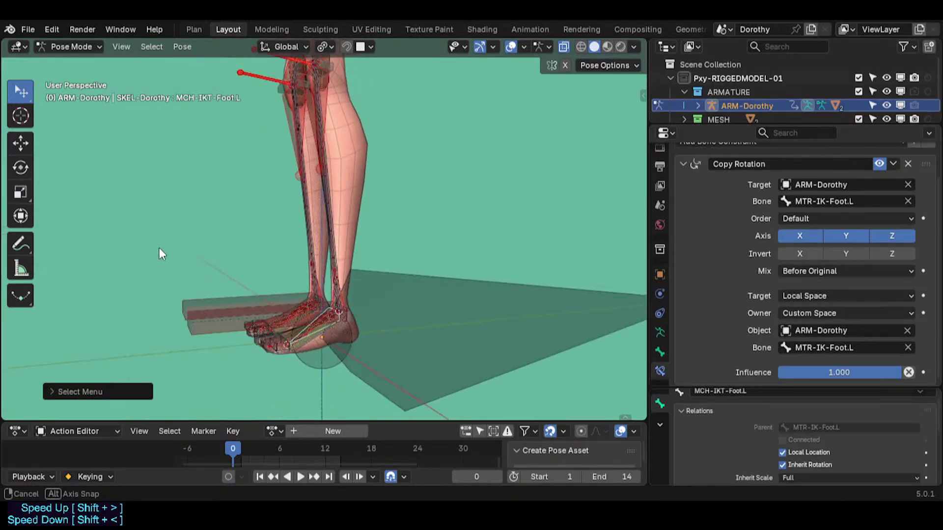
Test the left foot's behaviour by rotating MTR-IK-Foot.L around the global X axis.
click(220, 338)
key(r)
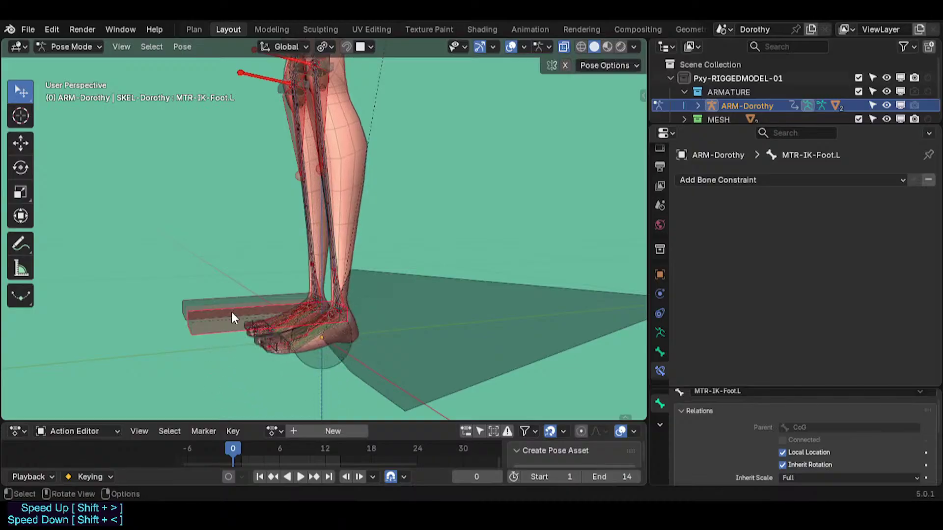
key(x)
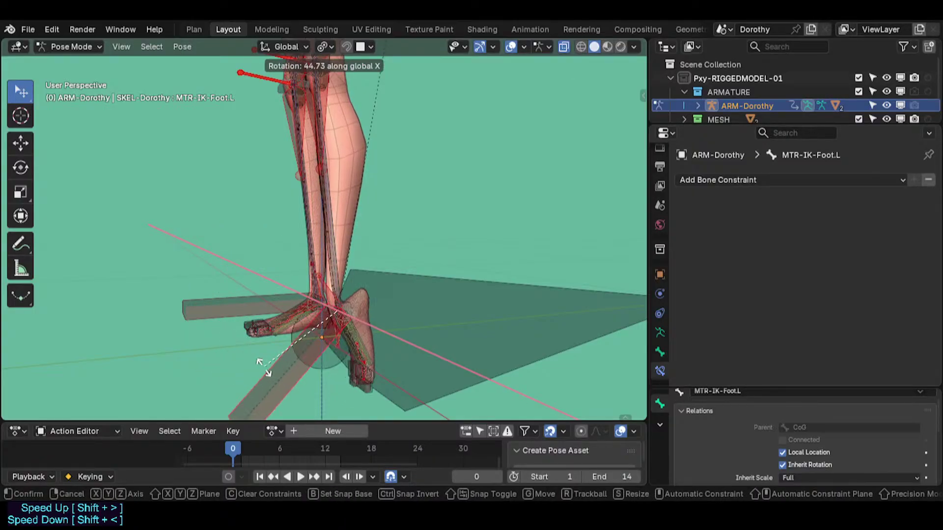
click(216, 312)
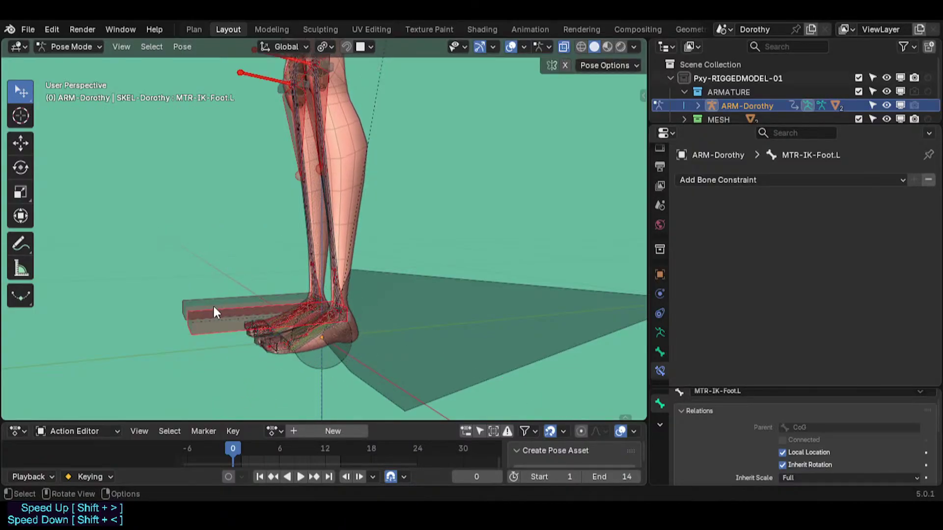
Select MCH-IKT-Foot.L and remove its Copy Rotation constraint.
alt+click(309, 333)
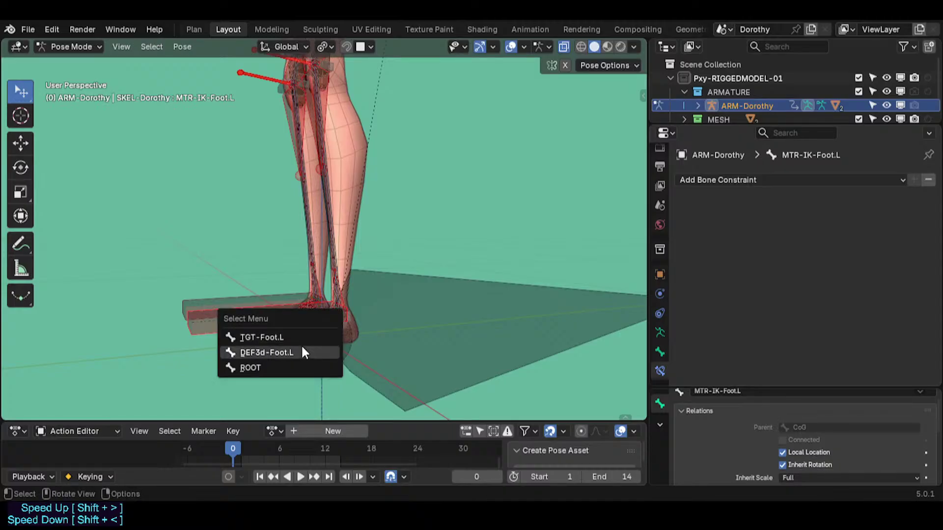
click(301, 344)
alt+click(322, 325)
click(301, 326)
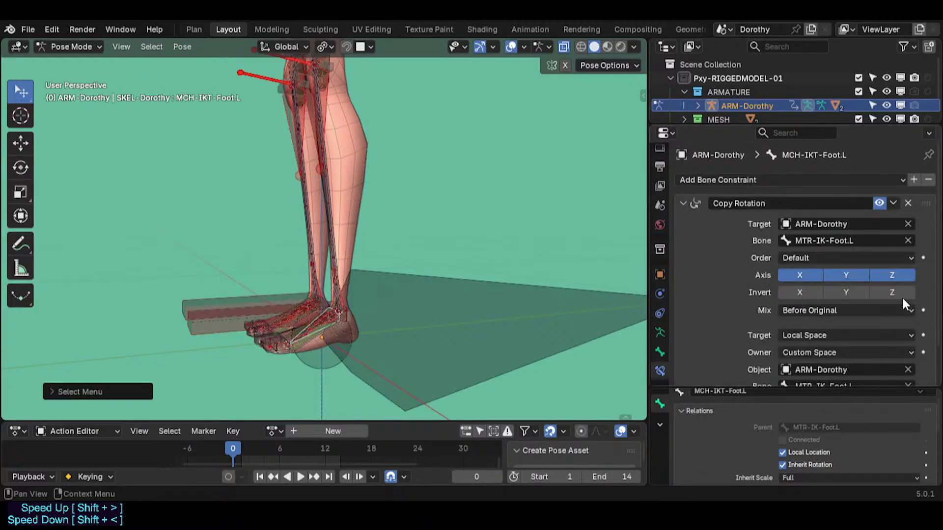
click(907, 203)
Test MTR-IK-Foot.L by rotating it around X and lifting it, then clear the location of all bones.
click(229, 334)
key(r)
key(x)
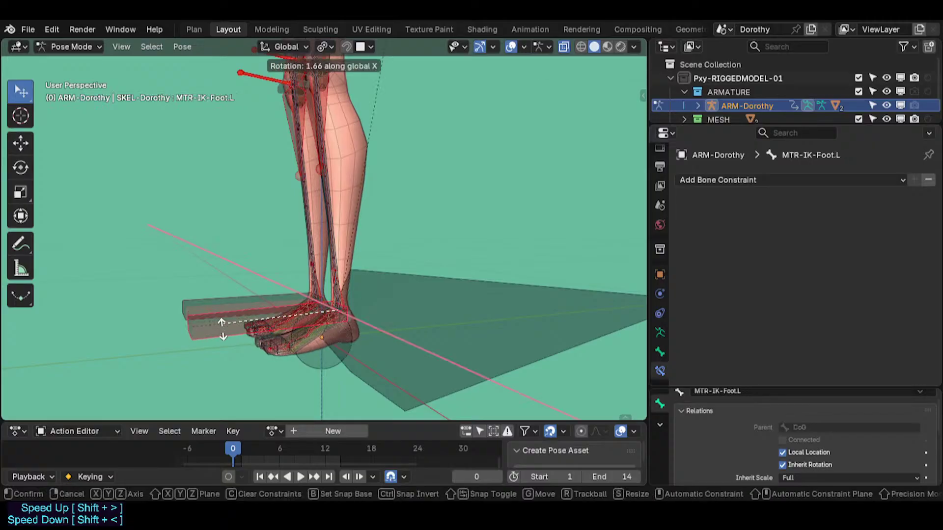
click(224, 339)
key(g)
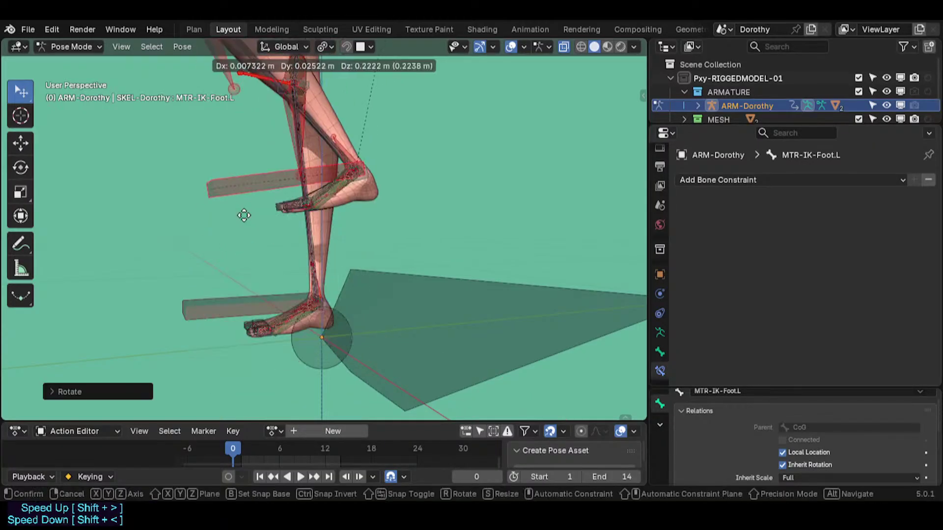
click(217, 299)
key(a)
key(alt+g)
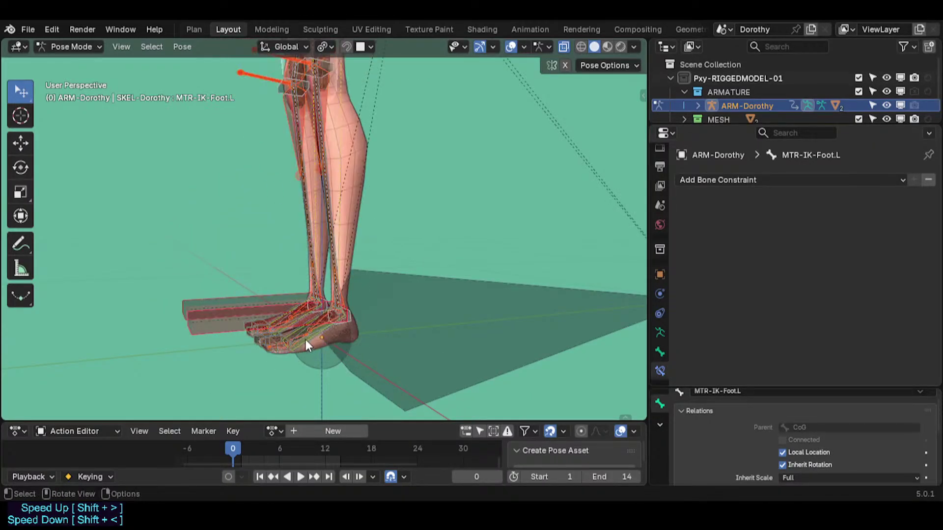
Symmetrize MCH-IKT-Foot.L in Edit Mode to update the right foot's helper bone, then return to Pose Mode.
alt+click(308, 332)
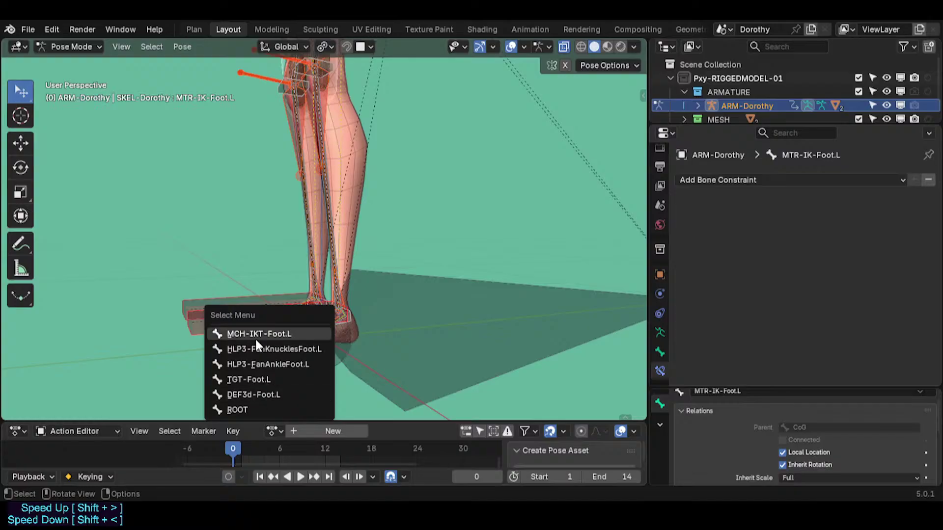
click(255, 335)
key(Tab)
right_click(314, 325)
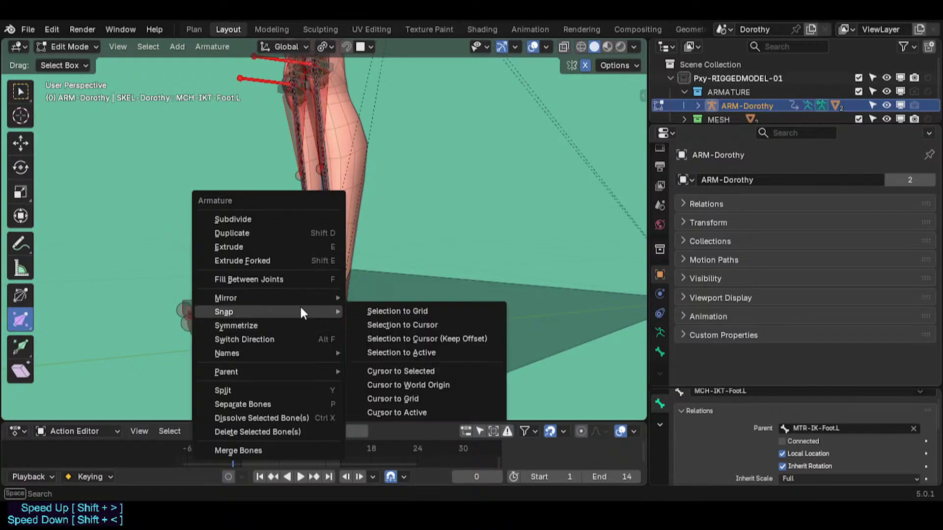
click(294, 326)
middle_drag(294, 314, 367, 281)
key(Tab)
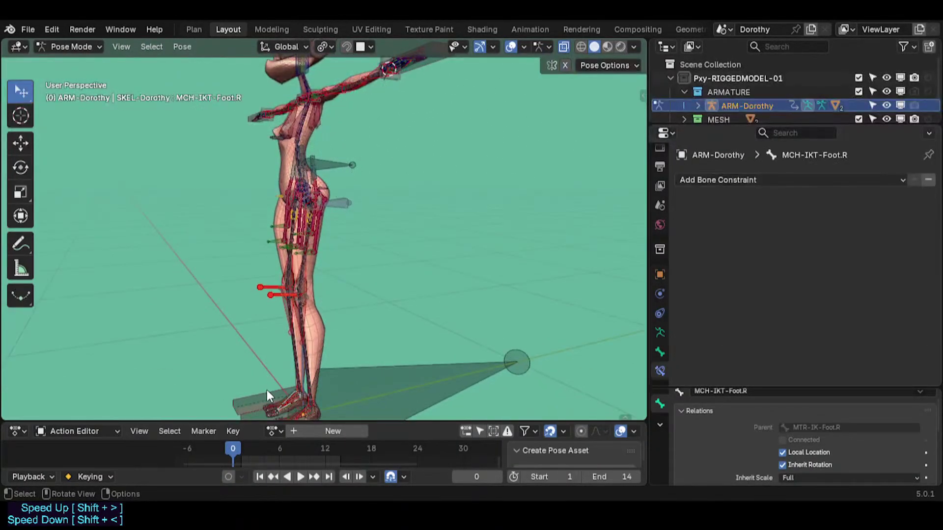
Test the right leg by lifting and rotating MTR-IK-Foot.R, then restore the pose.
click(266, 390)
key(g)
click(246, 324)
key(r)
click(364, 334)
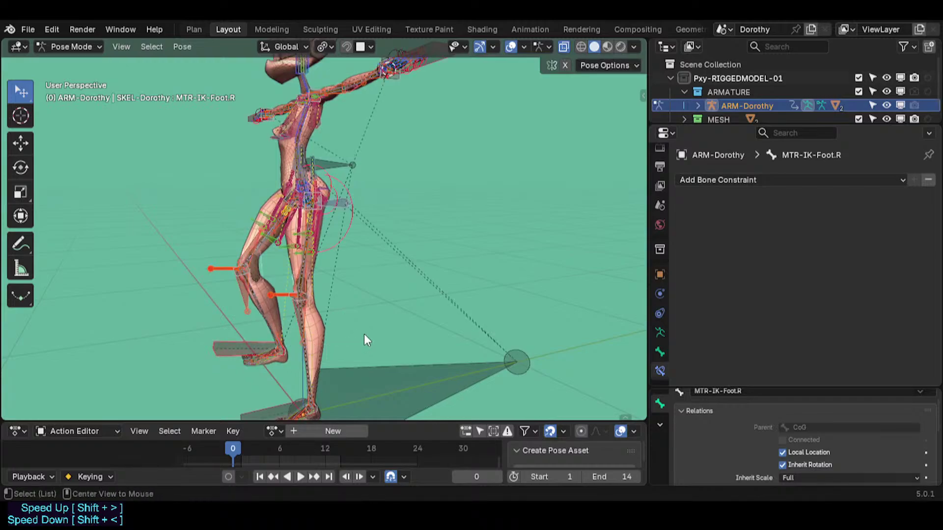
Try moving MTR-IK-Hand.L to check how the left hand follows, then cancel the move.
middle_drag(364, 334, 435, 283)
scroll(357, 267, up, 5)
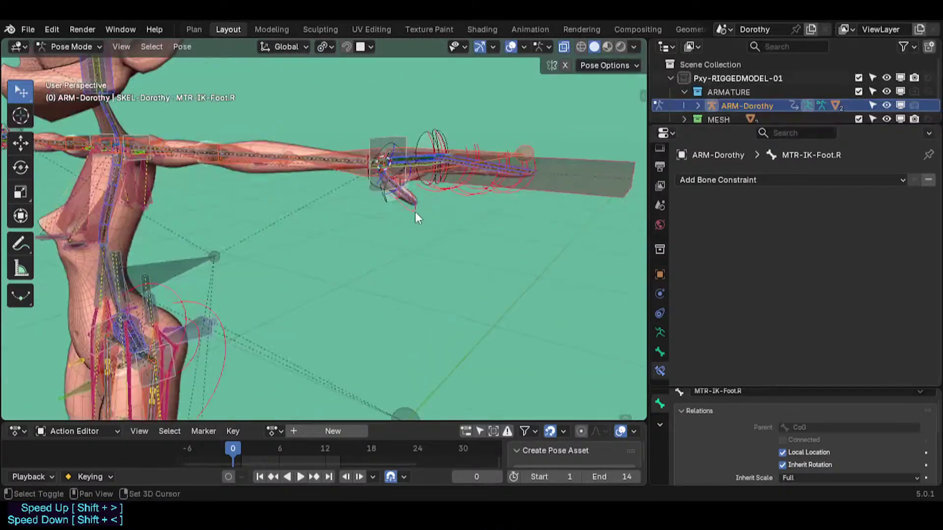
shift+middle_drag(414, 217, 378, 280)
middle_drag(378, 280, 426, 314)
click(531, 344)
key(g)
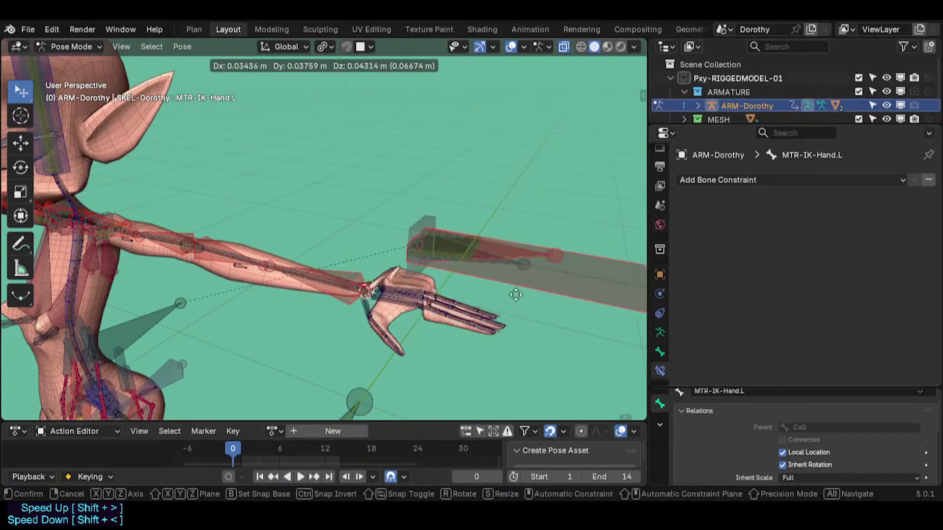
right_click(442, 321)
Select MCH-IKT-Hand.L and remove its Copy Rotation constraint.
scroll(423, 327, up, 4)
click(506, 279)
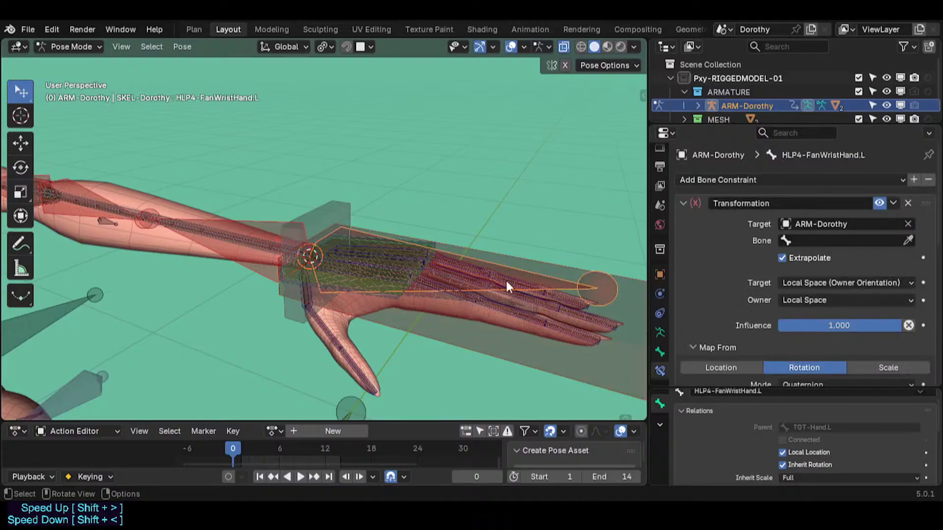
alt+click(443, 289)
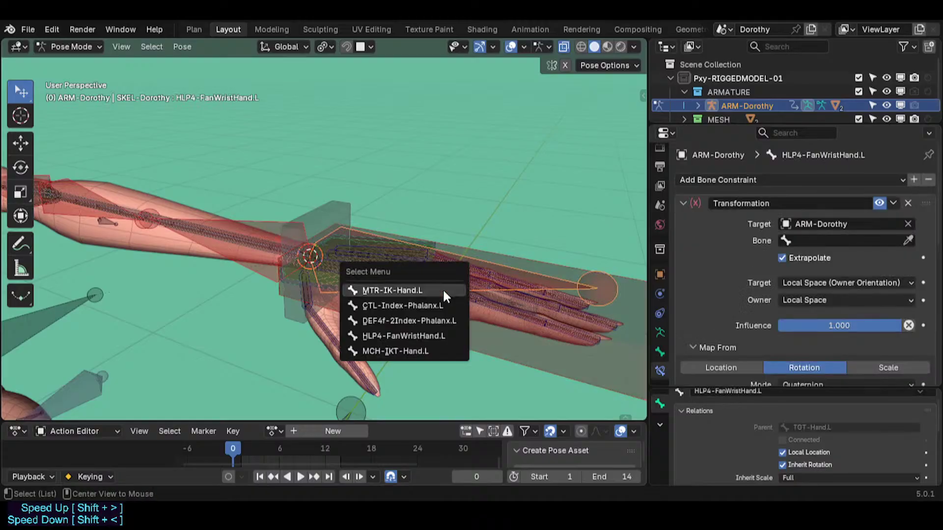
click(411, 351)
scroll(413, 339, down, 5)
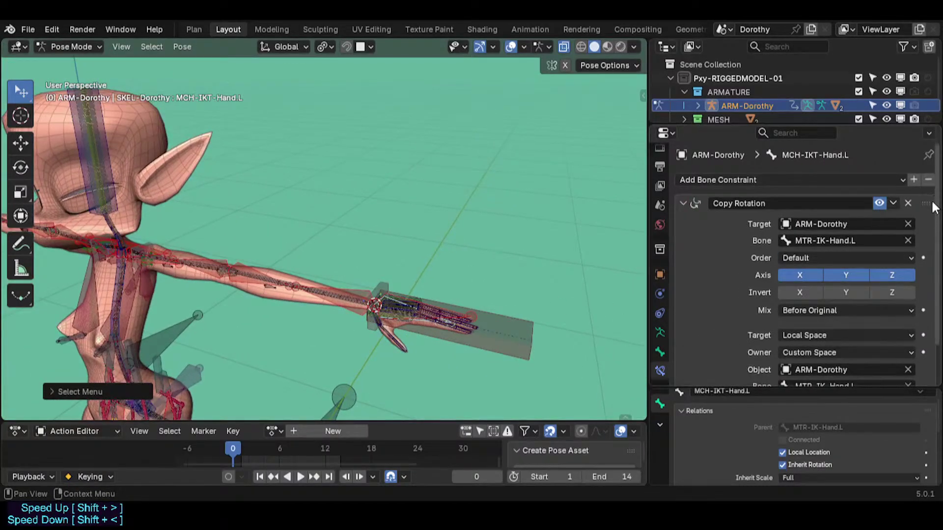
click(908, 203)
Symmetrize MCH-IKT-Hand.L in Edit Mode to create its right-side counterpart, then return to Pose Mode.
scroll(493, 315, up, 2)
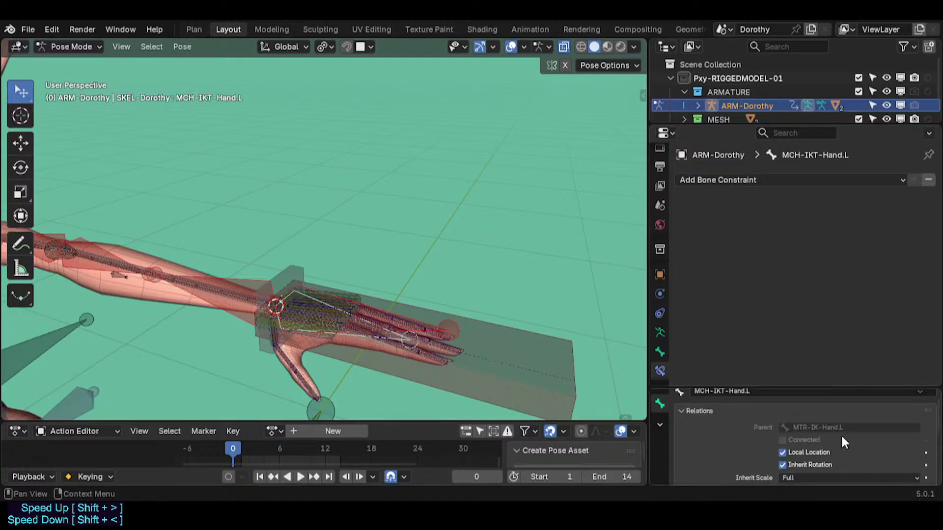
key(Tab)
right_click(316, 316)
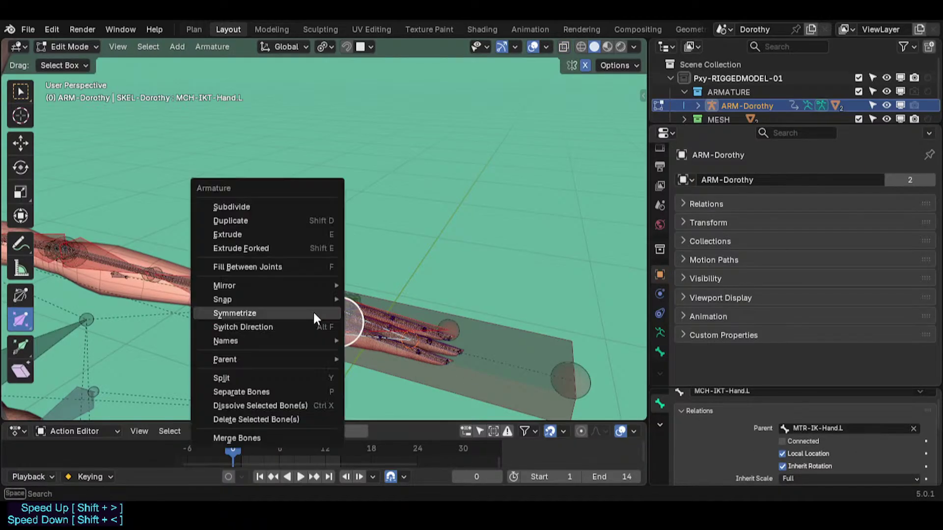
click(315, 317)
scroll(315, 315, down, 3)
key(Tab)
Test MTR-IK-Hand.L by moving and rotating it, cancelling both transforms.
click(411, 345)
scroll(405, 364, down, 3)
key(g)
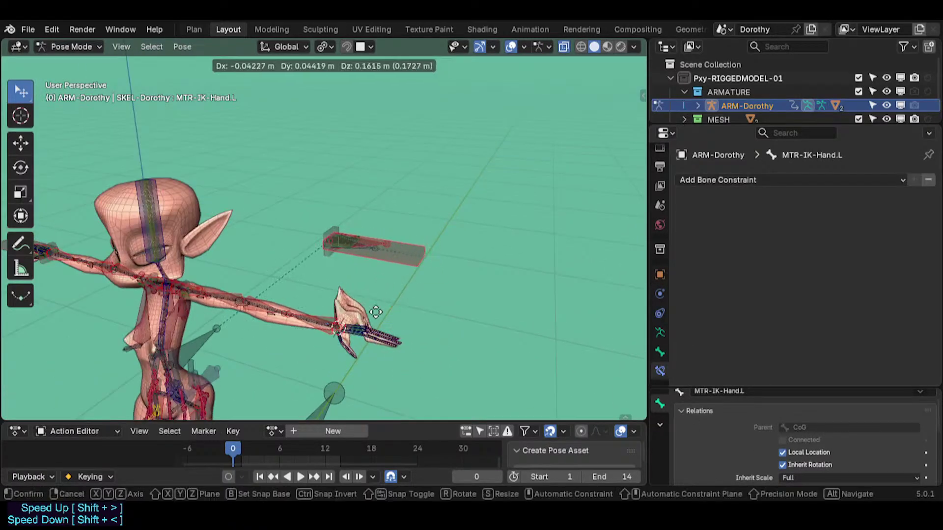
right_click(424, 311)
key(r)
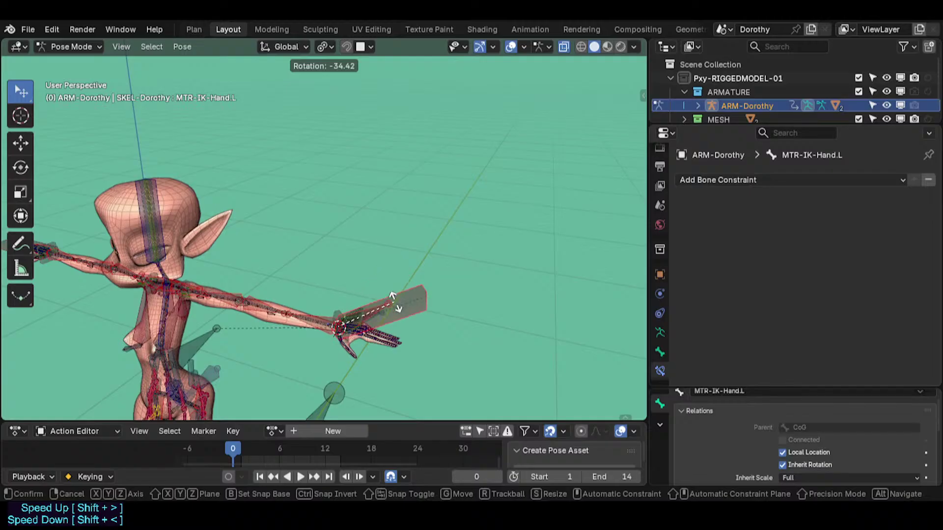
right_click(391, 316)
Save the file and solo the CTL-Skeleton bone collection.
scroll(383, 346, up, 5)
scroll(353, 339, up, 2)
middle_drag(275, 339, 319, 321)
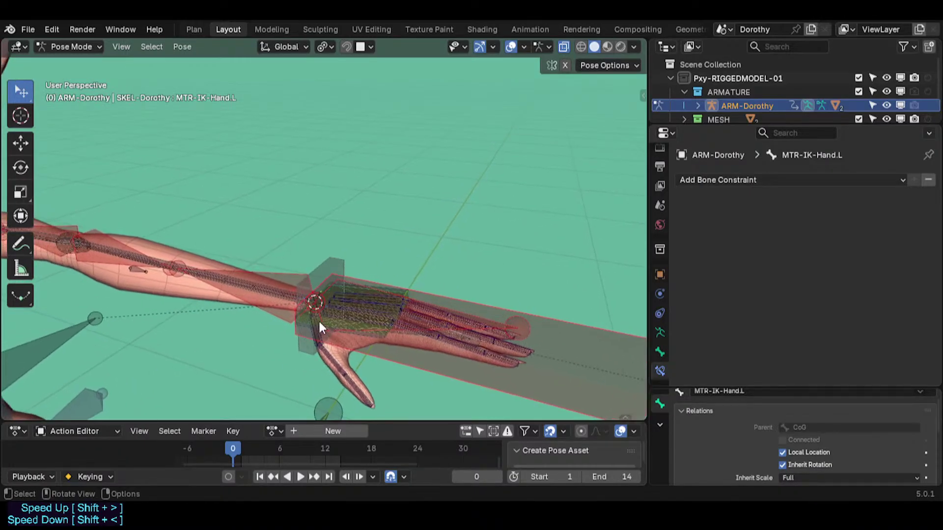
key(ctrl+s)
key(n)
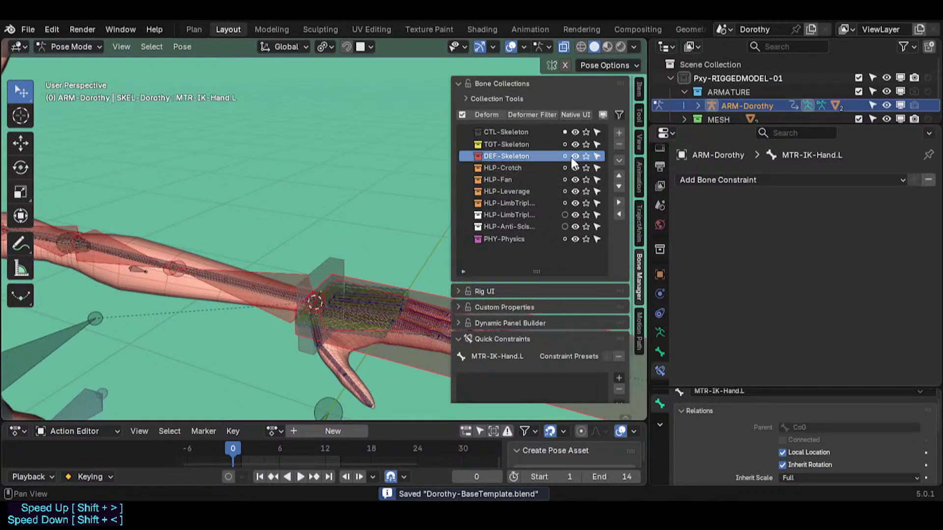
click(587, 134)
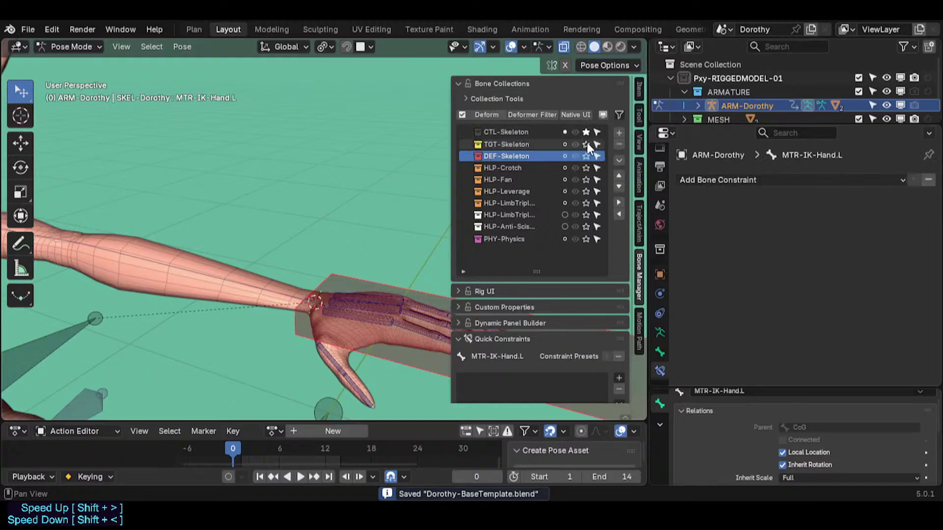
key(n)
Select CTL-ForeArm.L and try moving it upward to check how the arm and hand respond.
click(261, 286)
key(g)
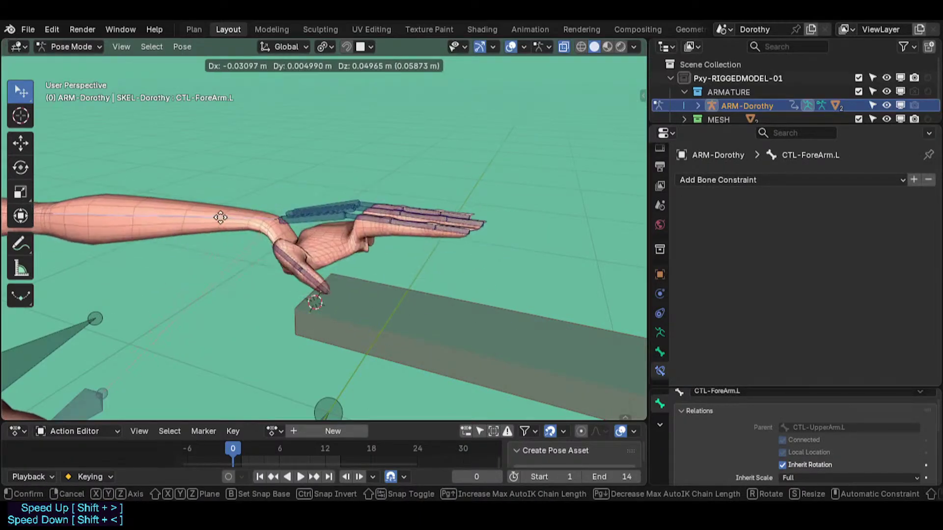
right_click(220, 217)
key(g)
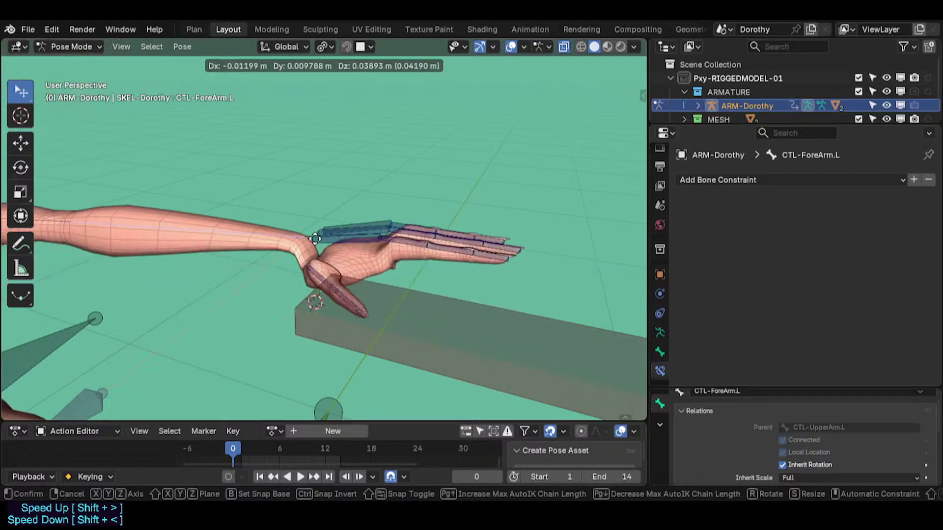
click(404, 350)
Try moving MTR-IK-Hand.L twice with only the control bones shown, cancelling each move.
click(421, 358)
key(g)
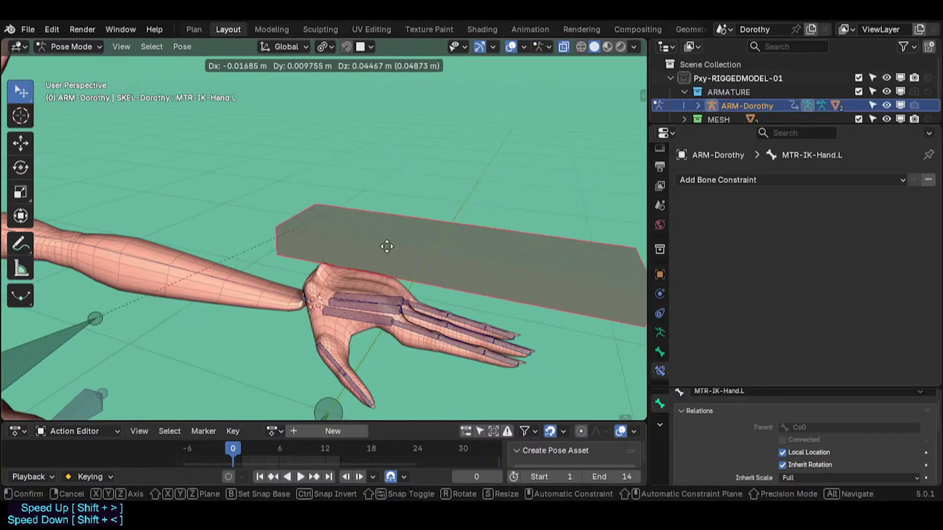
right_click(426, 306)
key(g)
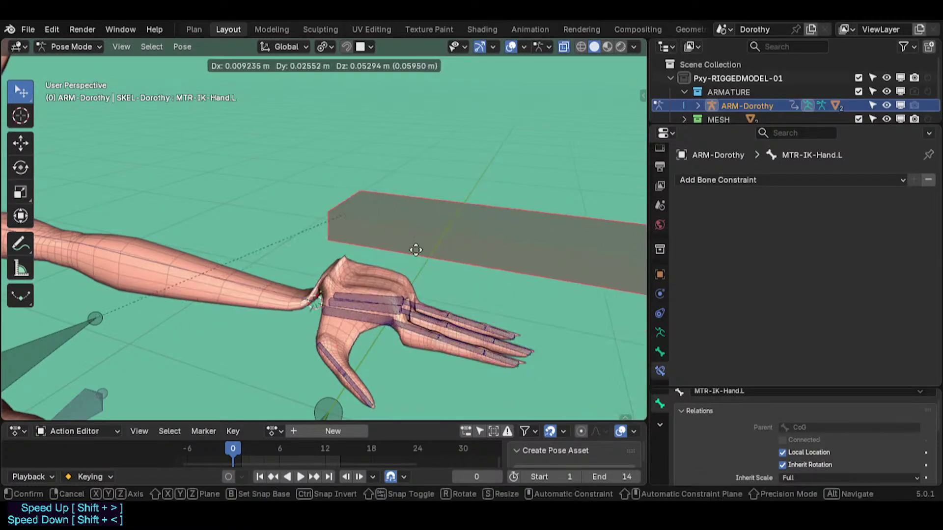
right_click(401, 253)
key(n)
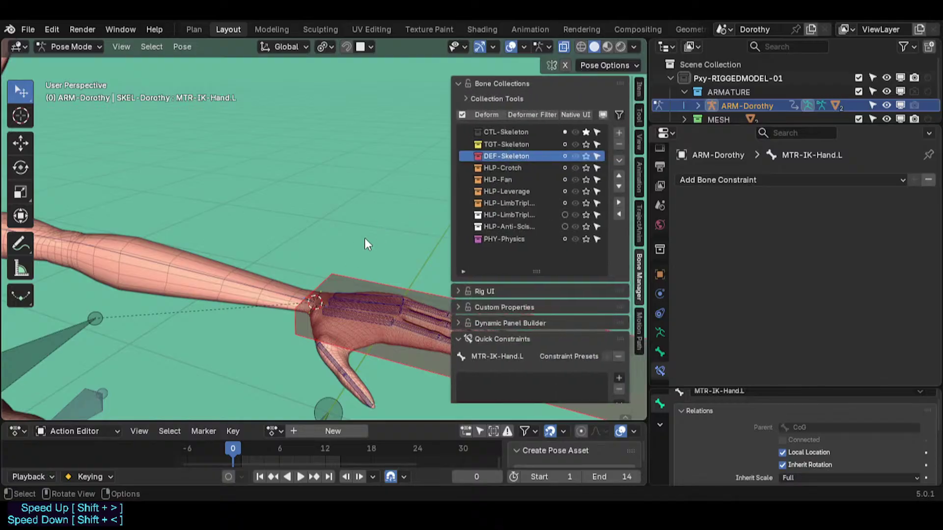
key(n)
key(n)
key(n)
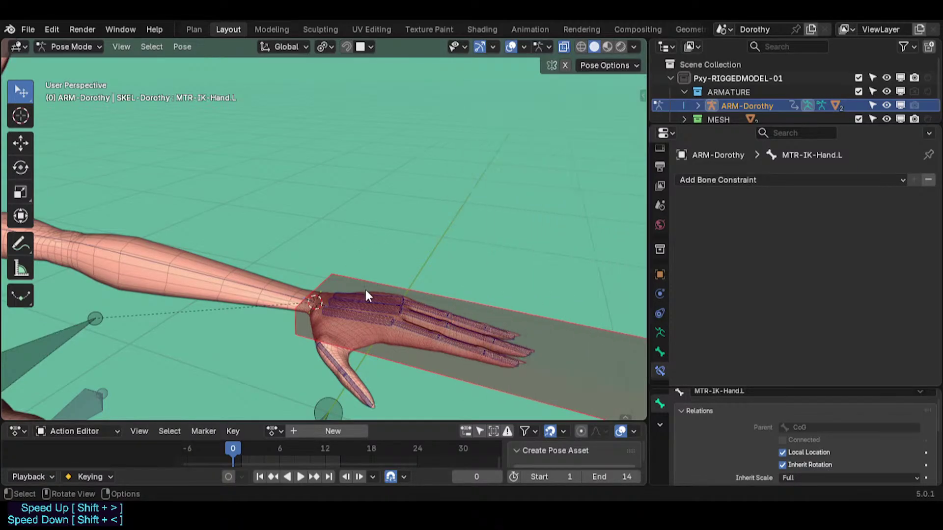
Move MTR-IK-Hand.L up above the left hand and bring up the bone collections list.
key(g)
click(384, 187)
key(n)
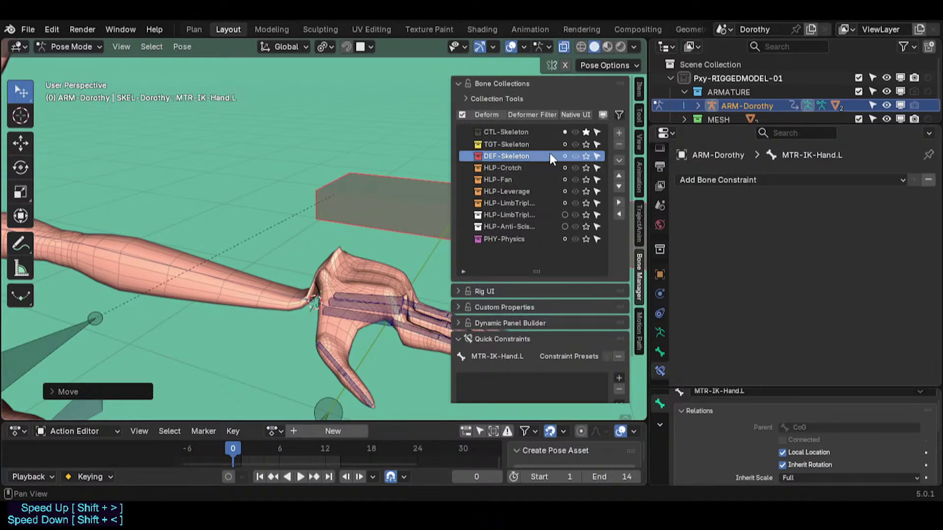
Display the TGT-Skeleton bone collection and parent the left hand's metacarpal and thumb control bones to MCH-IKT-Hand.L.
click(380, 302)
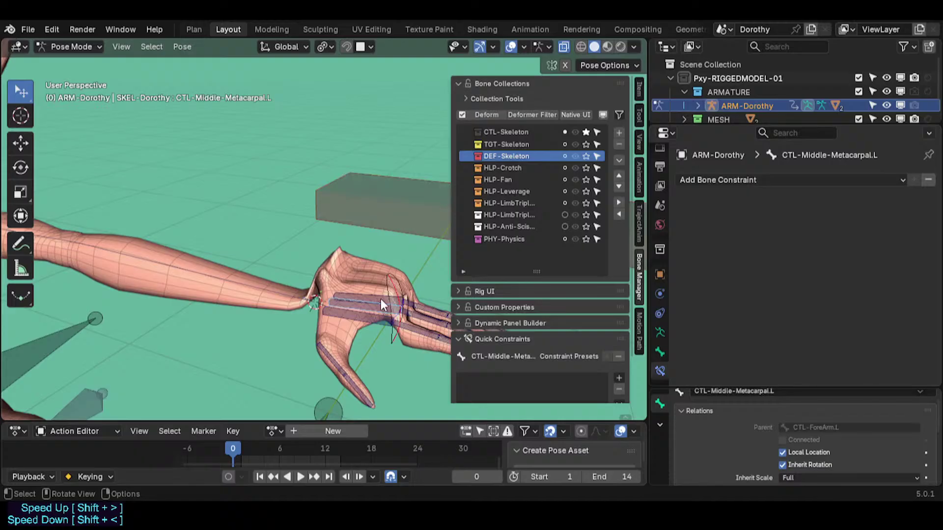
click(376, 302)
click(363, 320)
click(323, 352)
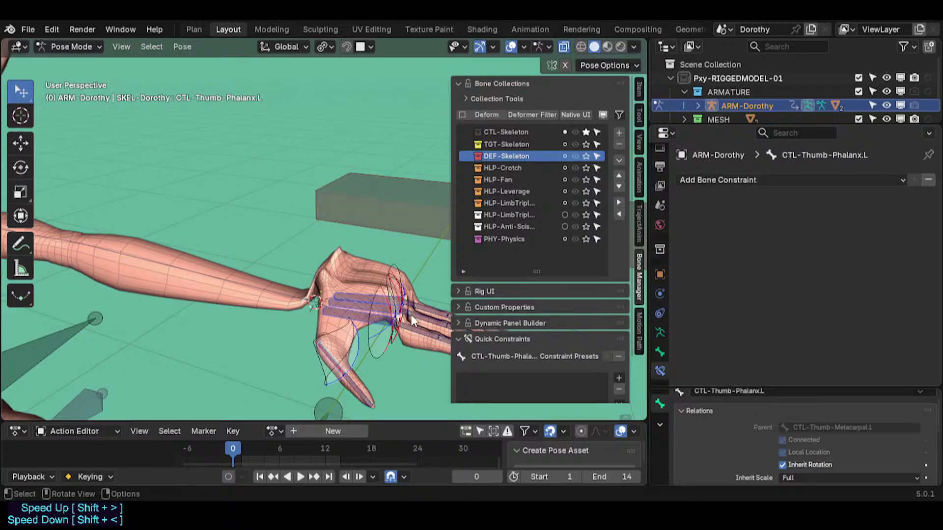
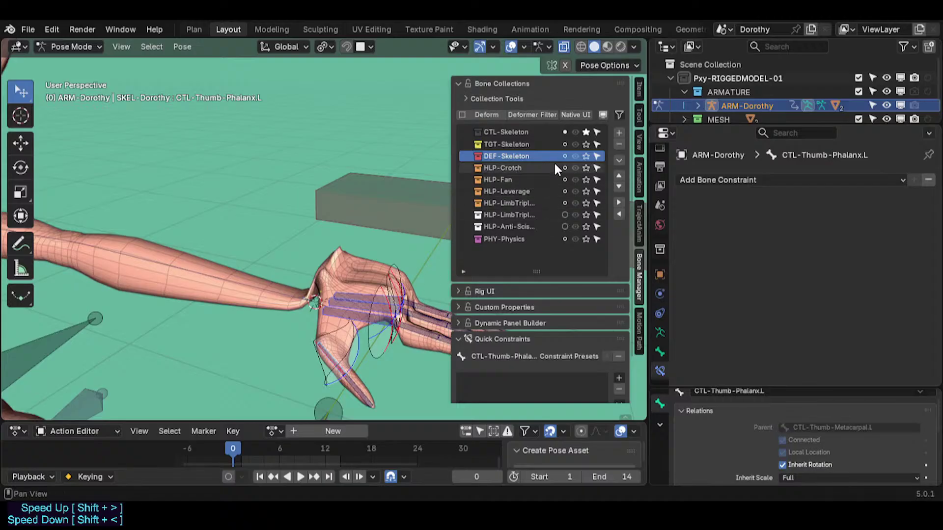
click(585, 144)
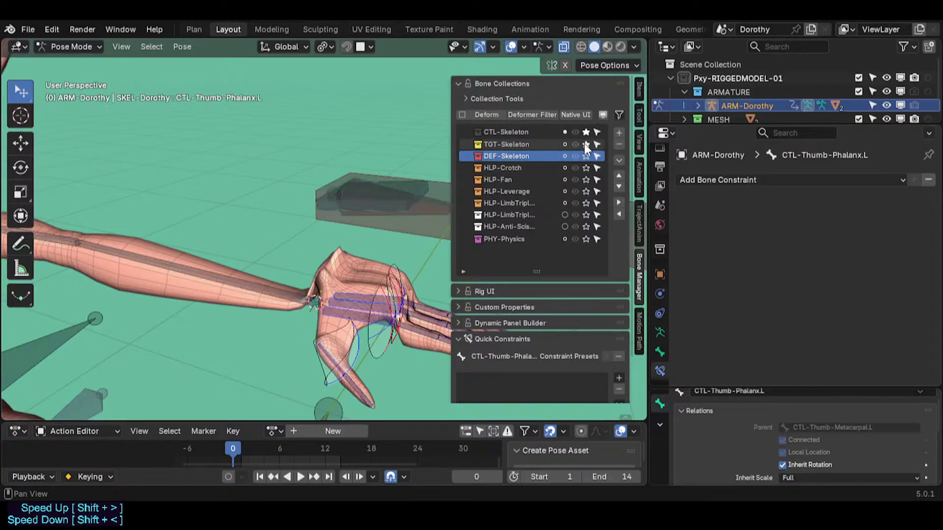
shift+middle_drag(382, 216, 362, 220)
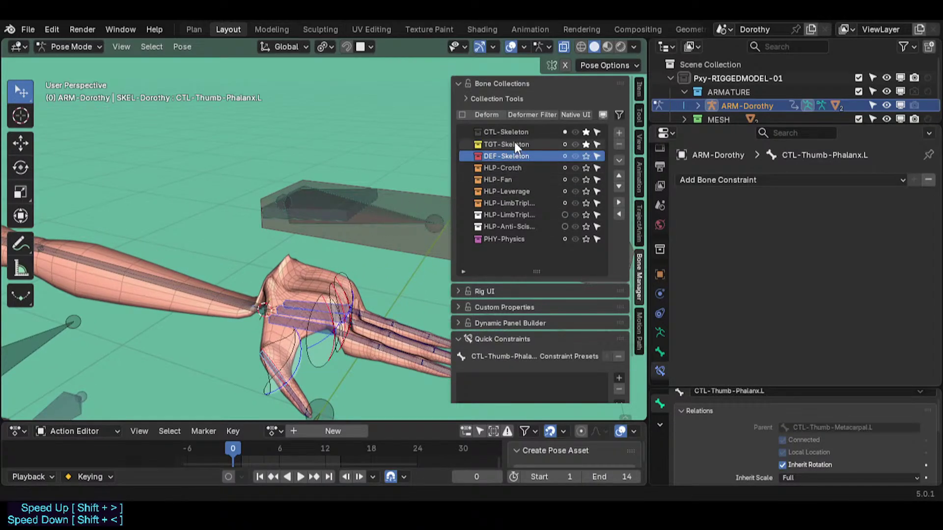
alt+click(381, 216)
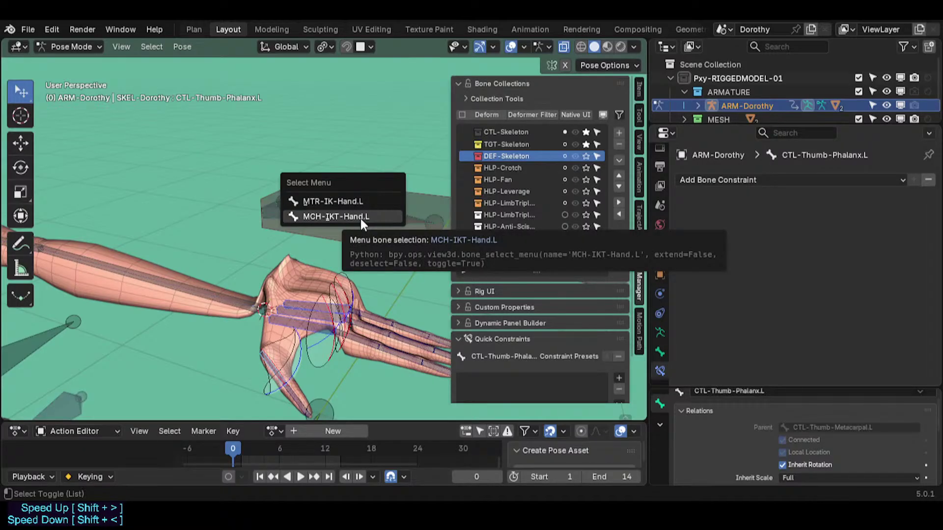
click(361, 219)
key(Tab)
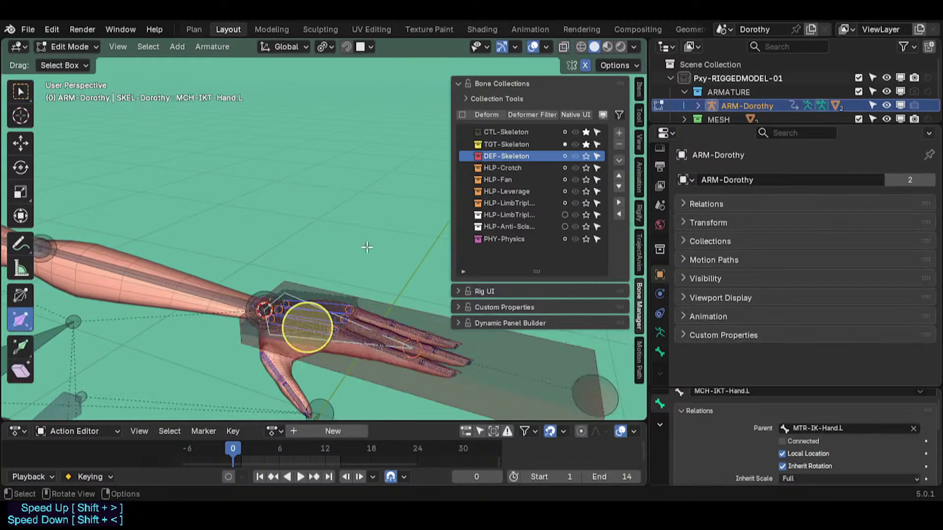
key(ctrl+p)
click(367, 248)
key(Tab)
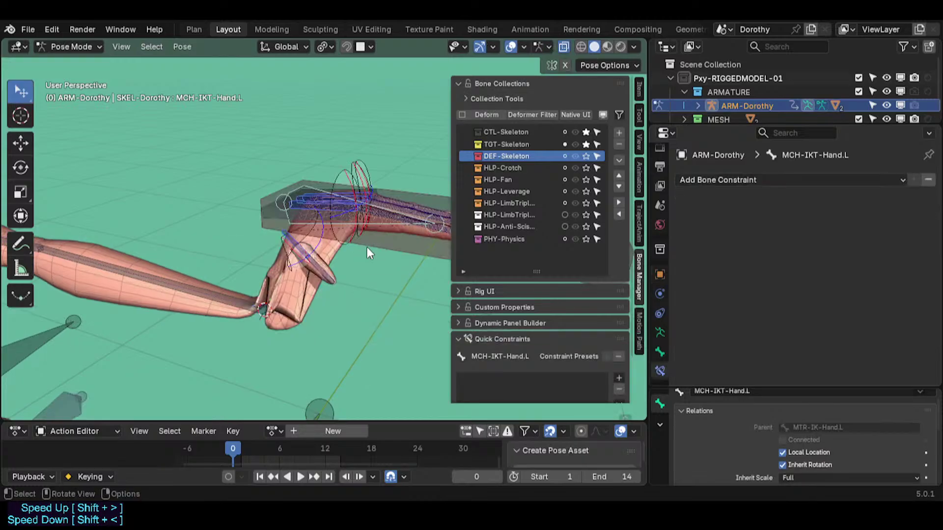
Clear the pose location of all visible bones.
scroll(372, 252, down, 2)
key(a)
key(alt+g)
Try moving the MTR-IK-Hand.L control upward to test how the hand follows, and undo the move.
click(405, 341)
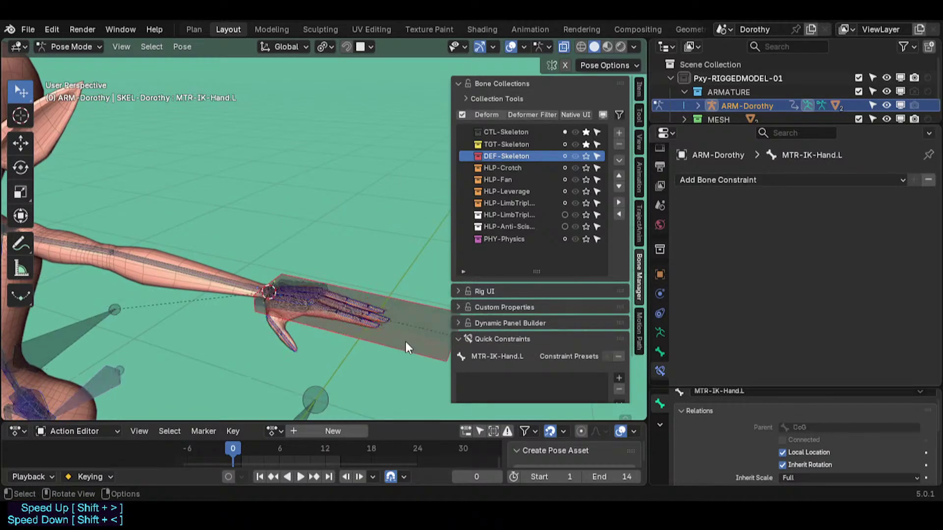
key(g)
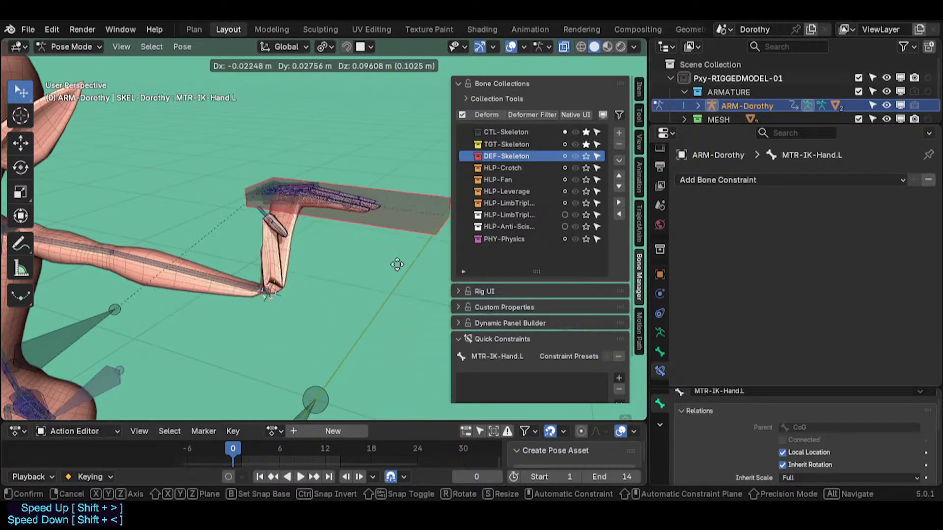
click(342, 321)
key(ctrl+z)
Examine the MCH-IKT-Hand.L bone at the left wrist and the bone constraint on CTL-Shin.L.
middle_drag(279, 309, 248, 283)
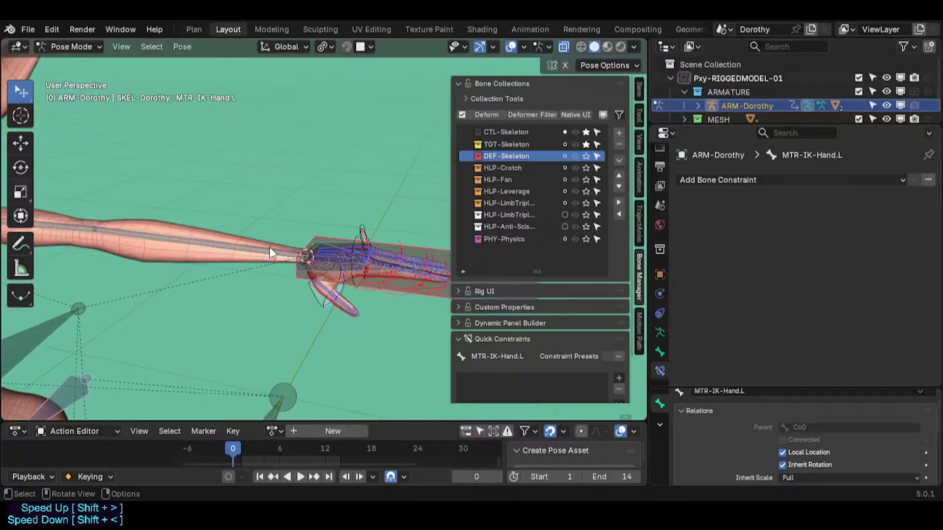
click(269, 248)
middle_drag(269, 247, 269, 287)
click(269, 294)
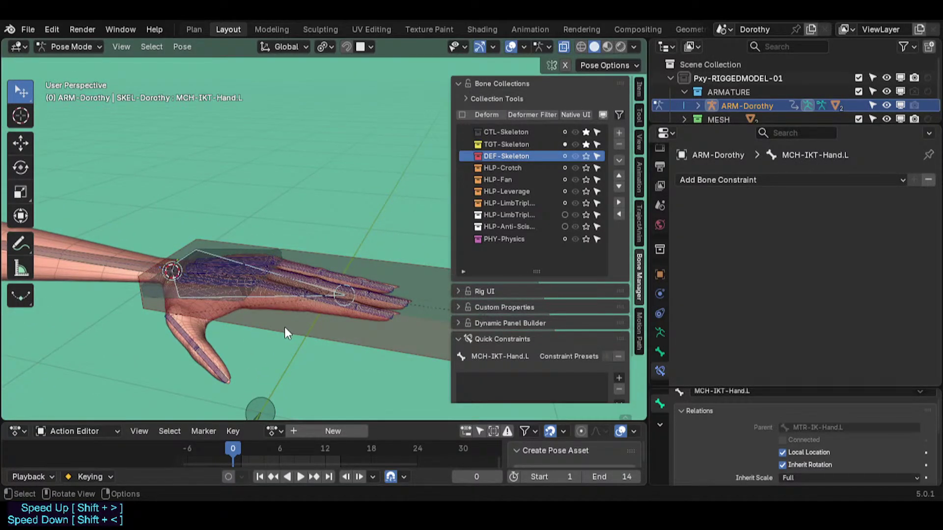
middle_drag(268, 320, 277, 311)
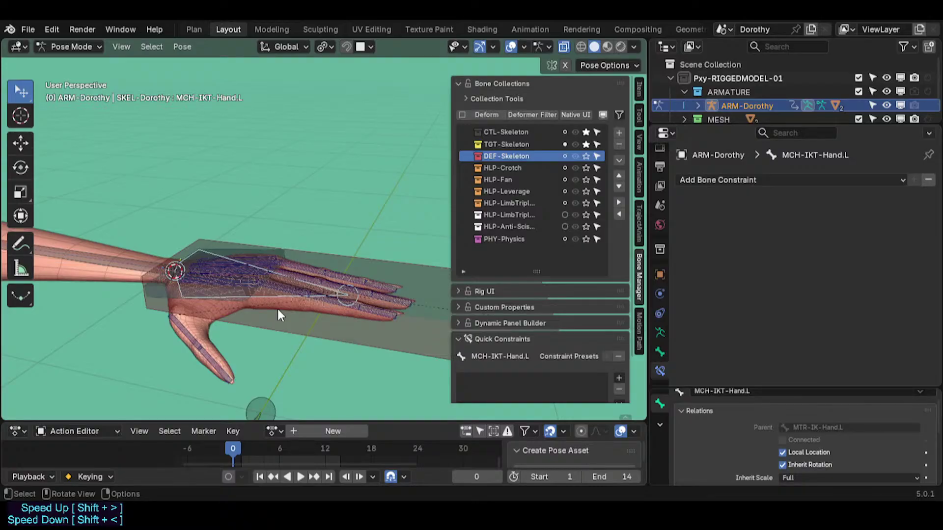
scroll(265, 316, down, 5)
shift+middle_drag(246, 325, 332, 130)
shift+middle_drag(176, 275, 248, 104)
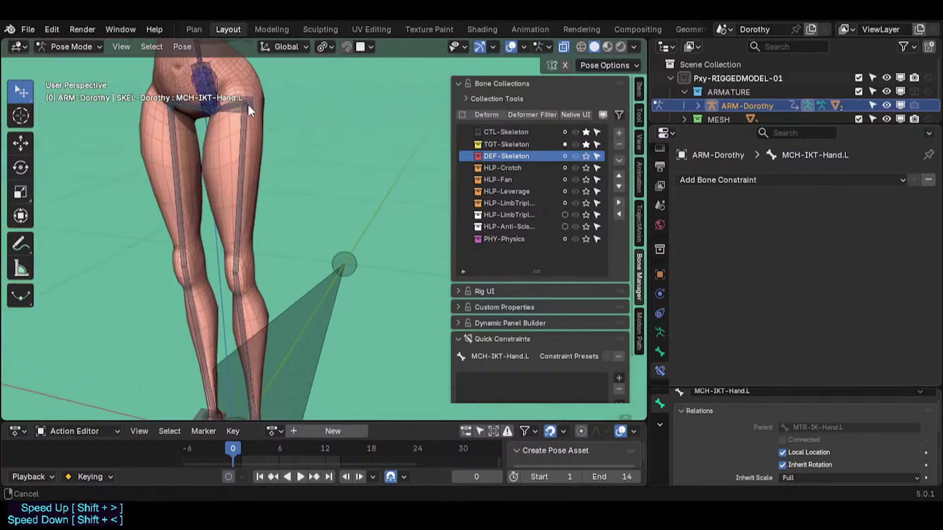
shift+middle_drag(220, 289, 224, 166)
click(248, 227)
click(248, 227)
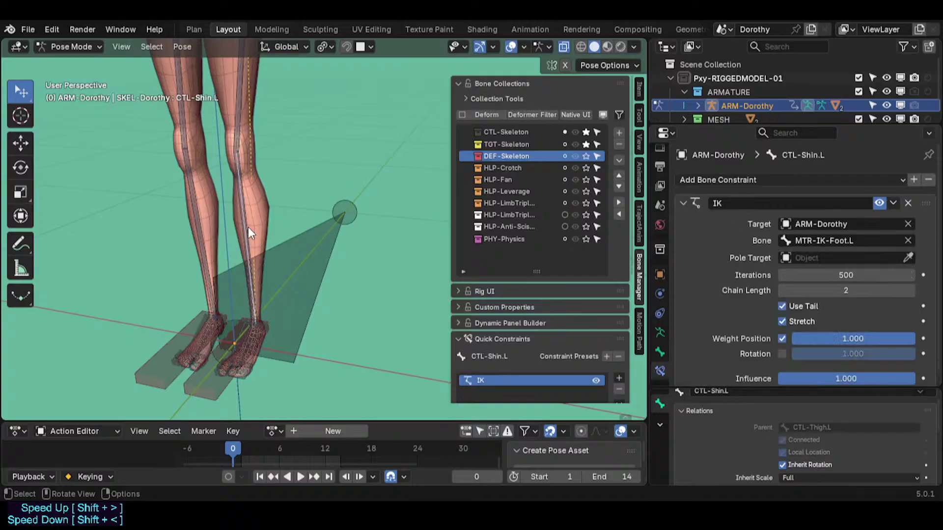
Parent the left foot's MCH-IKT-Foot.L bone to CTL-Shin.L in Edit Mode, using Keep Offset.
scroll(277, 320, up, 3)
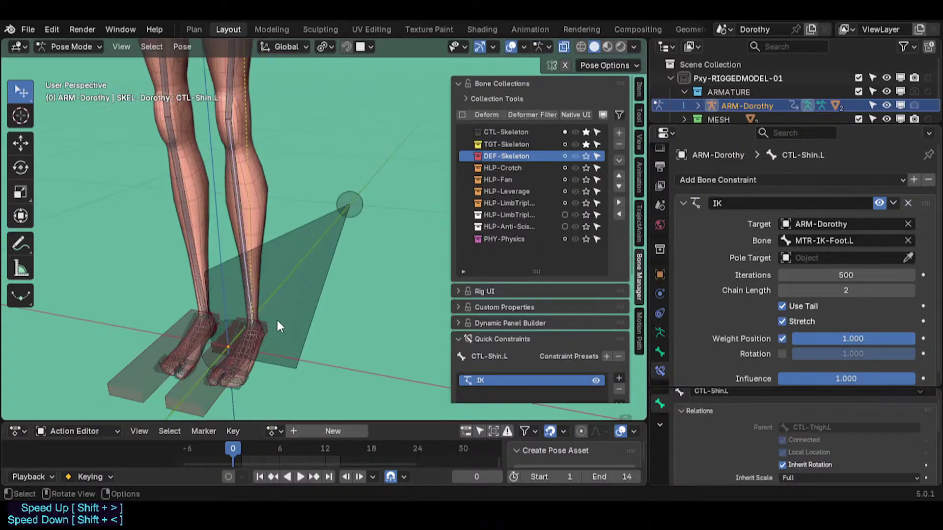
middle_drag(277, 320, 299, 289)
scroll(297, 291, up, 4)
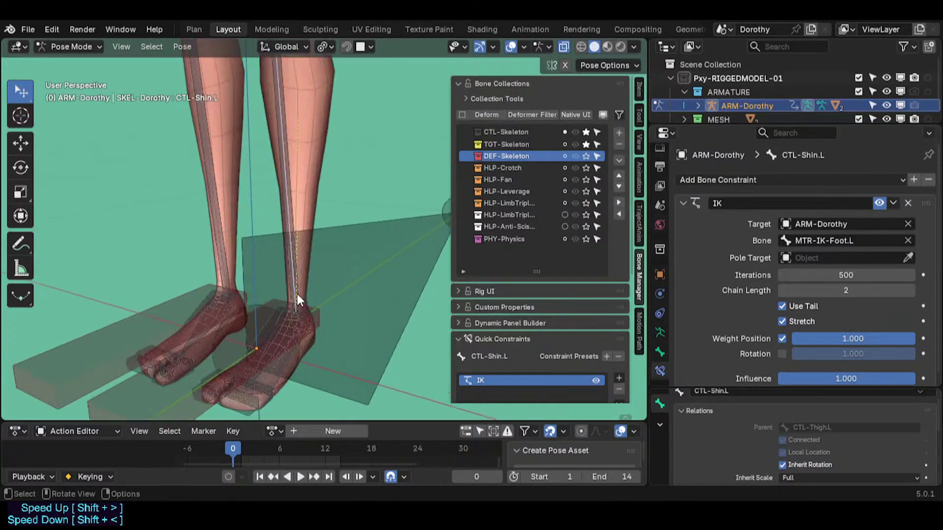
middle_drag(279, 360, 298, 322)
click(274, 324)
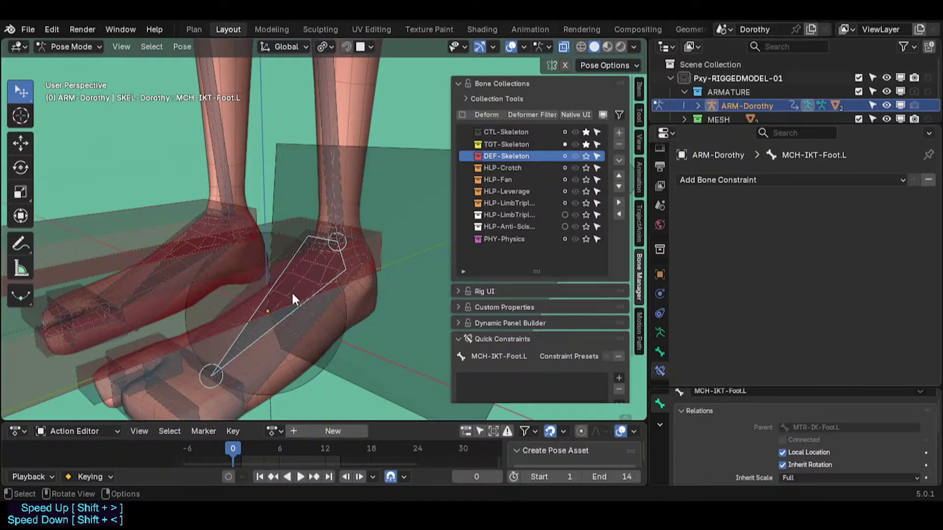
middle_drag(293, 300, 305, 260)
alt+click(306, 170)
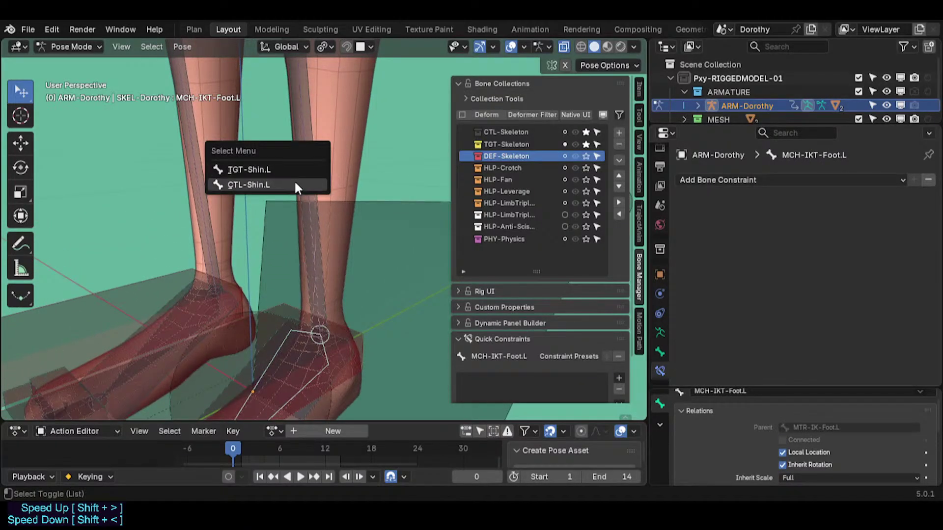
click(294, 180)
key(Tab)
key(ctrl+p)
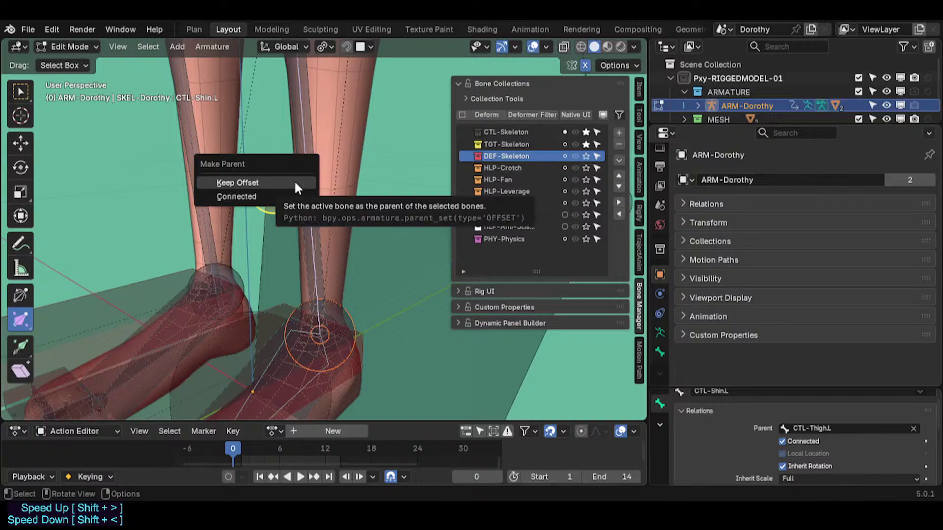
click(296, 185)
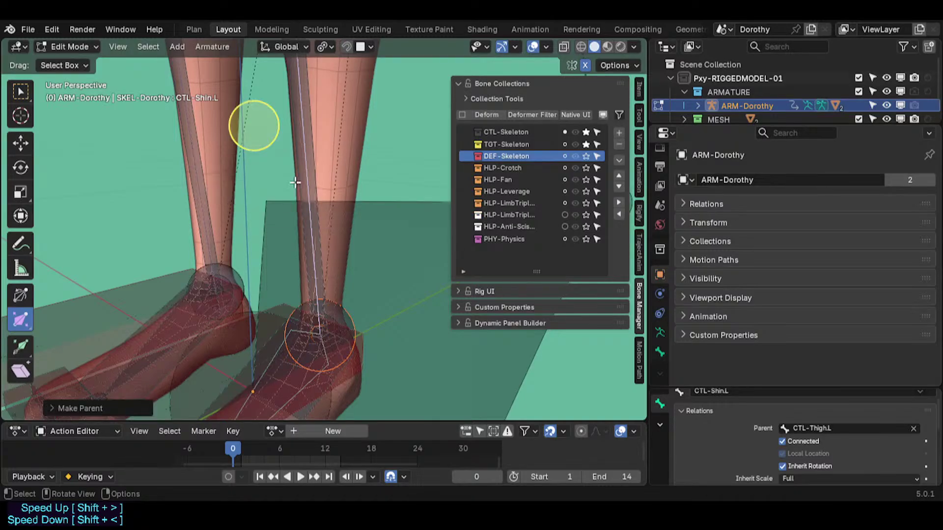
Return the armature to Pose Mode and delete the IK constraint from CTL-Shin.L.
scroll(281, 303, down, 4)
click(272, 302)
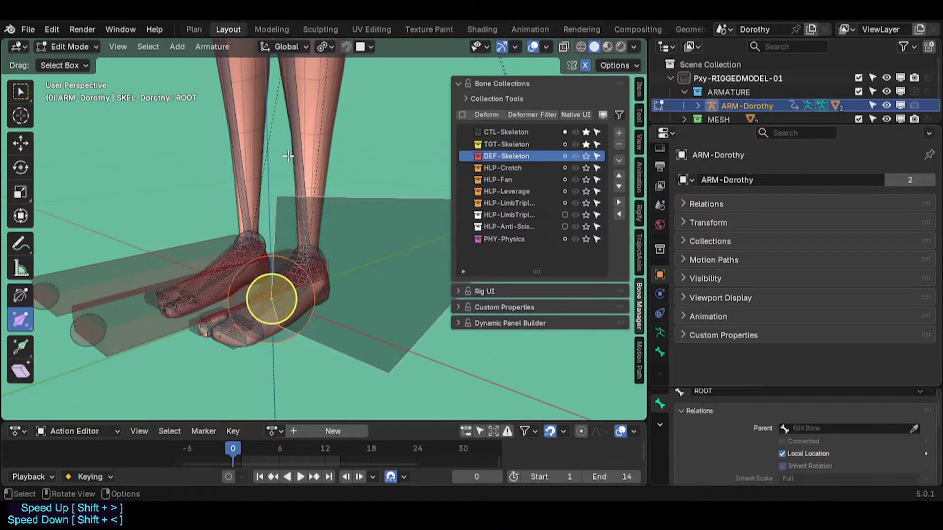
click(290, 154)
click(296, 153)
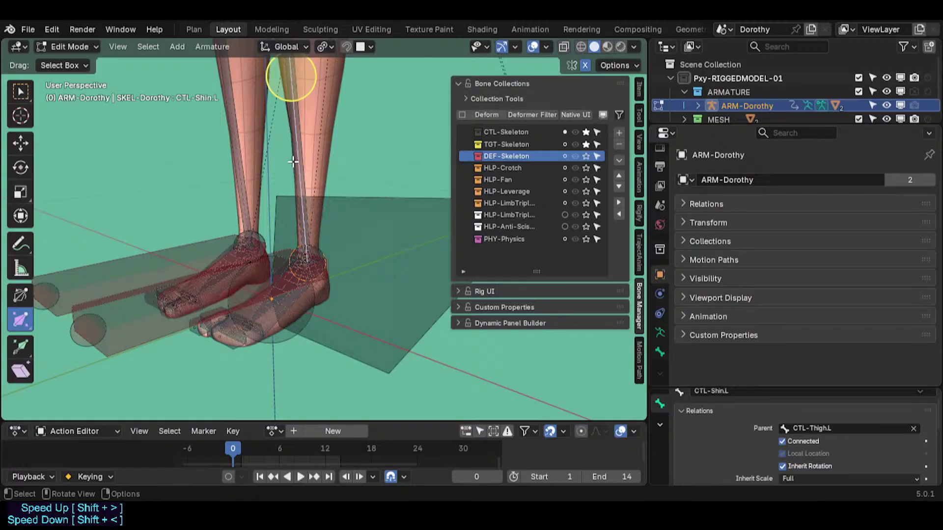
key(ctrl+Tab)
click(325, 236)
scroll(305, 298, up, 3)
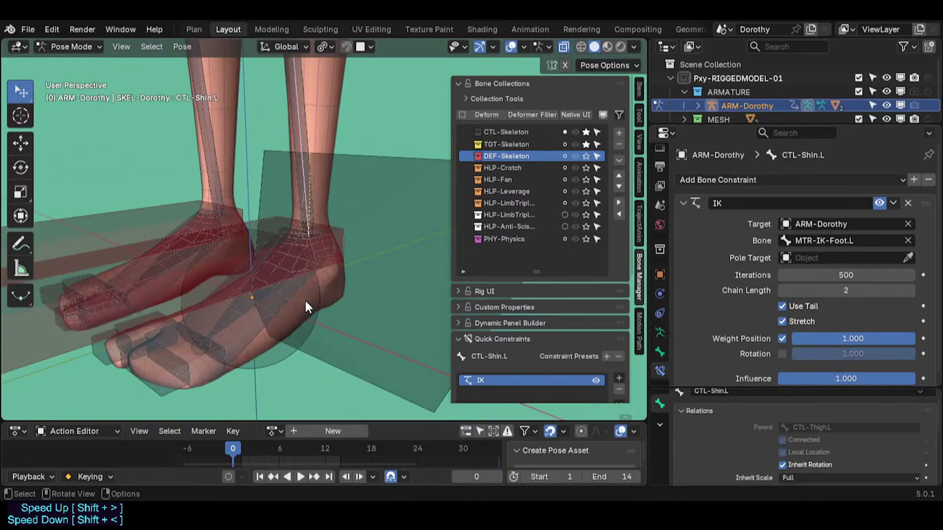
shift+middle_drag(274, 338, 314, 307)
scroll(784, 341, down, 1)
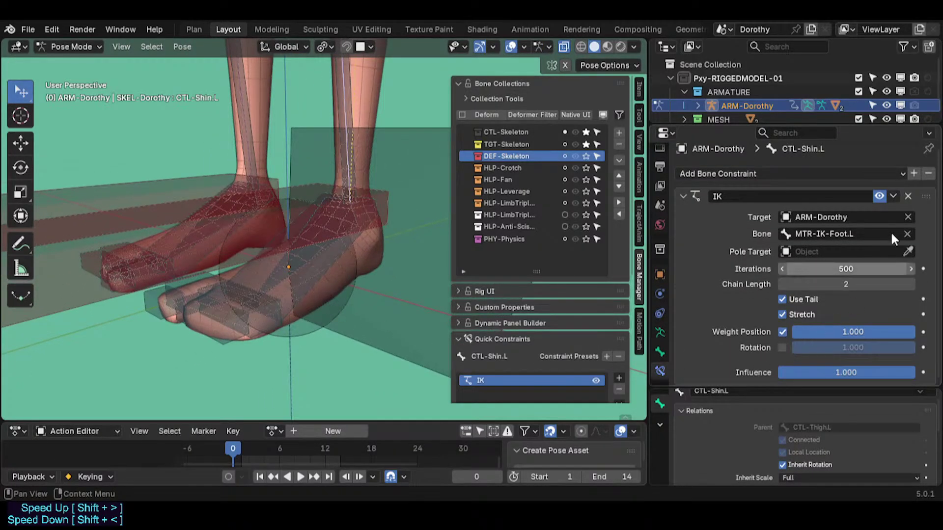
click(907, 195)
Delete the IK constraint from the mirrored bone CTL-Shin.R and switch the selection back to CTL-Shin.L.
middle_drag(265, 314, 282, 170)
key(ctrl+shift+m)
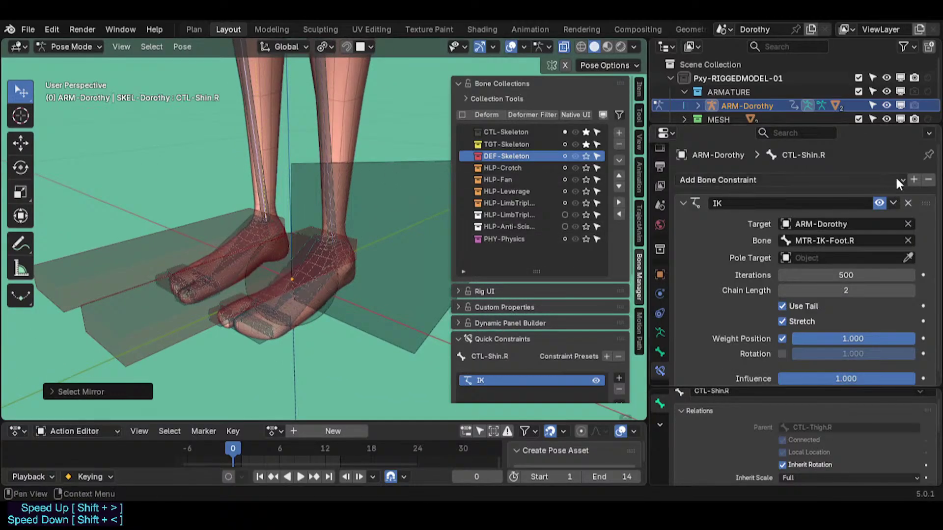
click(906, 204)
middle_drag(320, 228, 322, 269)
key(ctrl+shift+m)
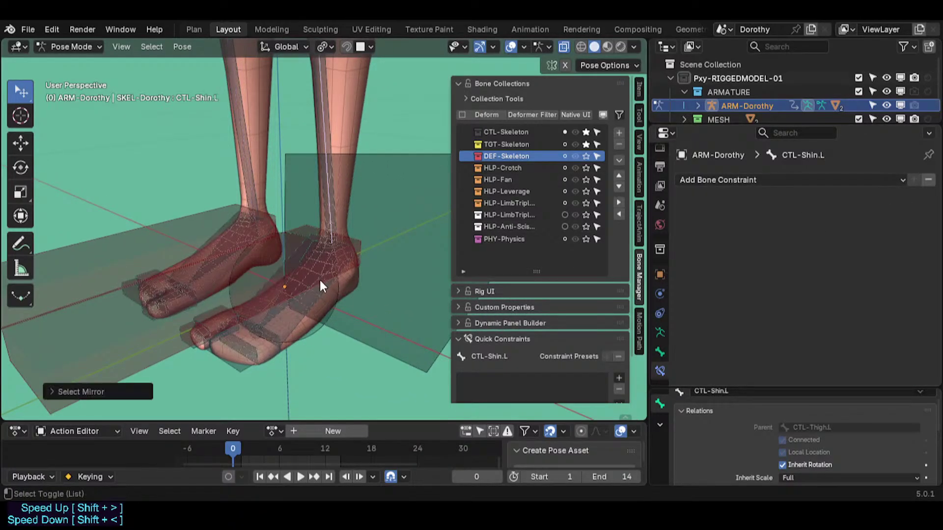
Add an IK constraint to MCH-IKT-Foot.L with MTR-IK-Foot.L as its target bone.
click(237, 352)
mouse_move(258, 317)
middle_down()
mouse_move(224, 271)
mouse_move(187, 304)
mouse_move(257, 321)
middle_up()
click(190, 320)
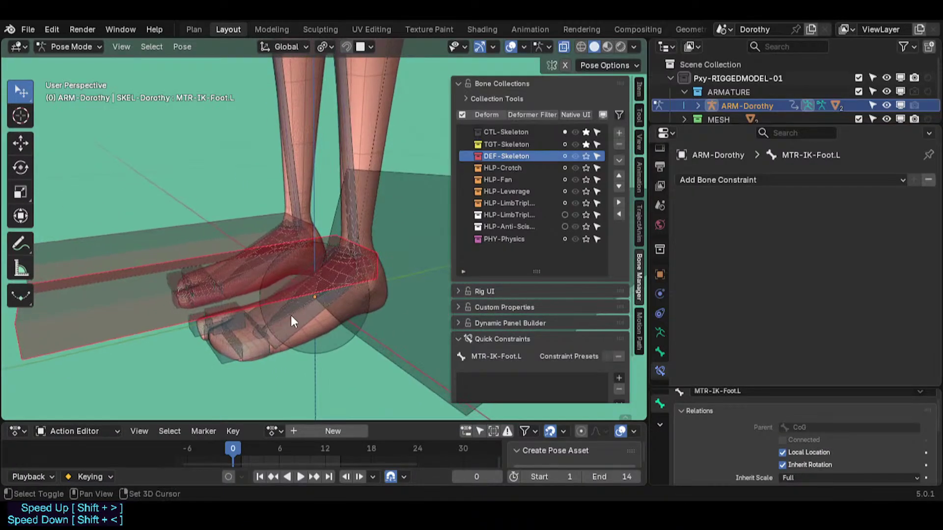
alt+shift+click(284, 308)
click(265, 326)
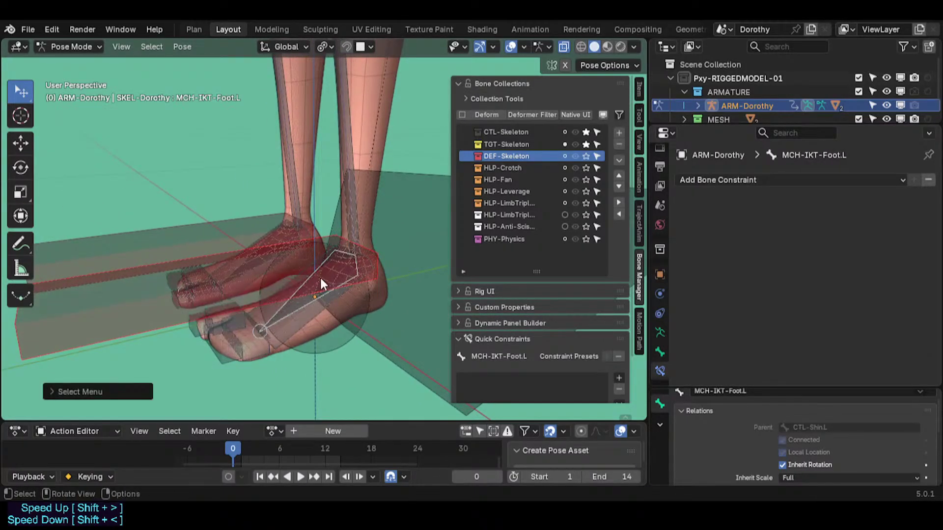
scroll(300, 276, down, 2)
middle_drag(292, 276, 317, 268)
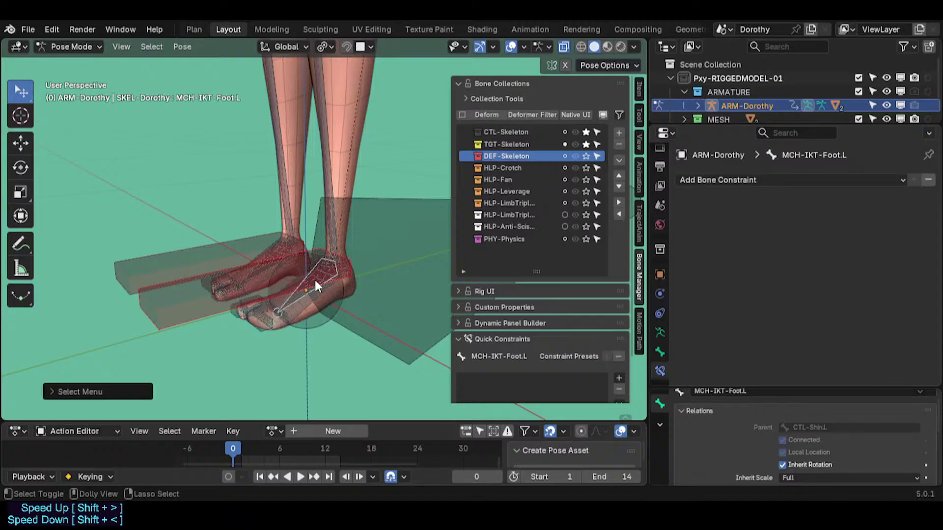
key(shift+i)
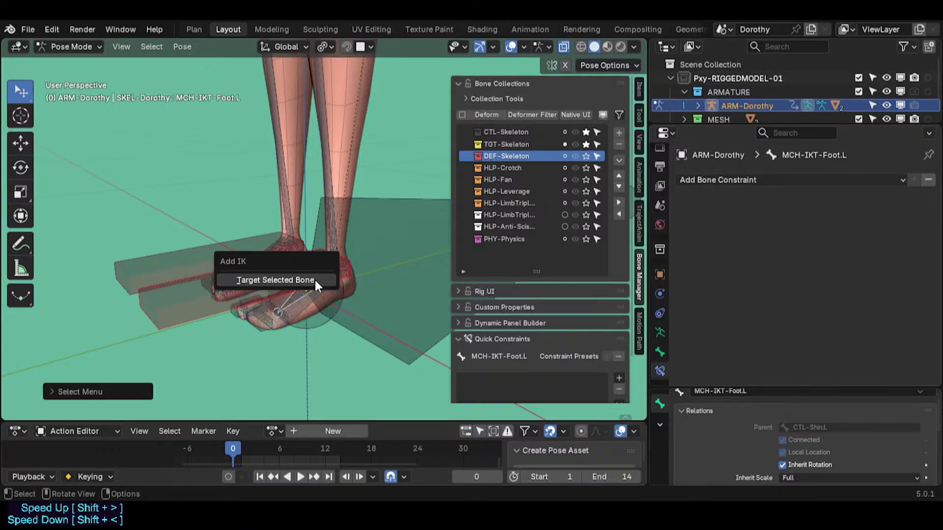
click(314, 277)
Set the chain length of the MCH-IKT-Foot.L IK constraint to 2 and turn off Use Tail.
drag(845, 291, 847, 290)
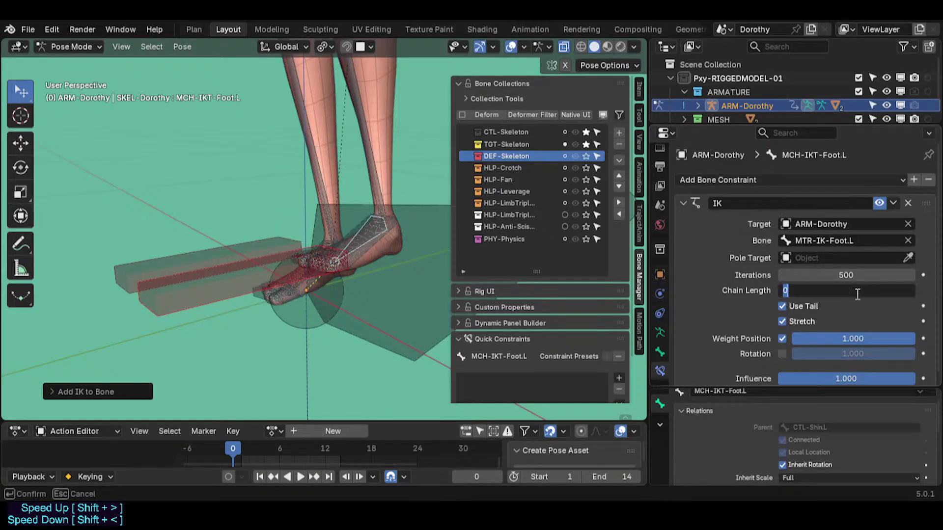
key(Return)
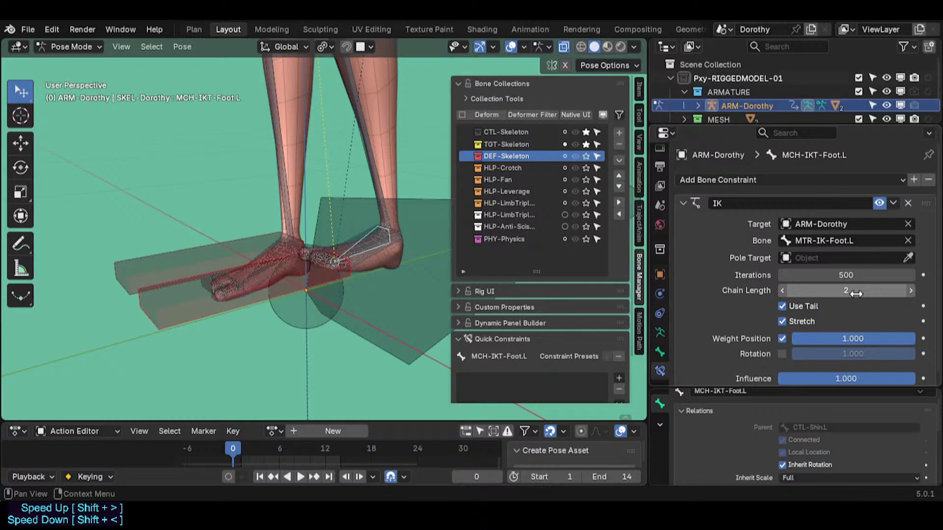
click(782, 306)
scroll(832, 327, down, 1)
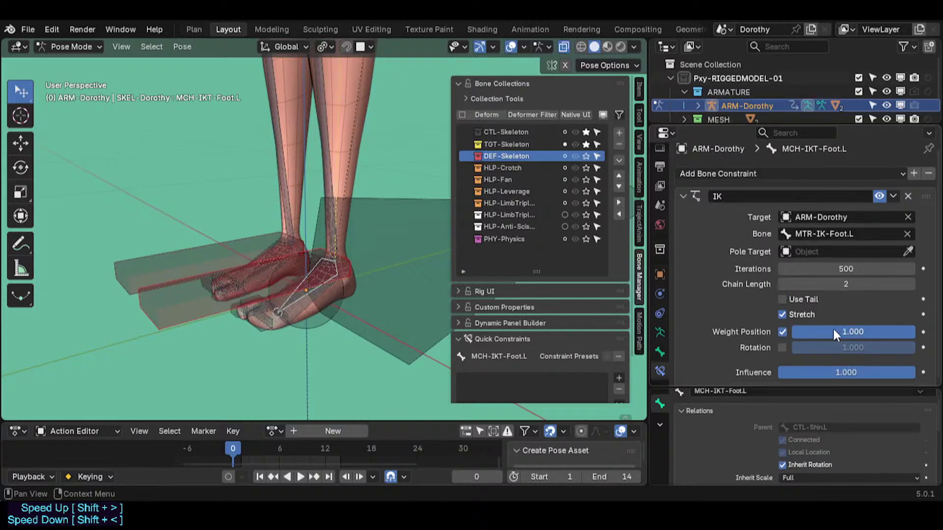
Move and rotate MTR-IK-Foot.L to lift the left foot and test the IK.
click(211, 290)
click(186, 320)
key(g)
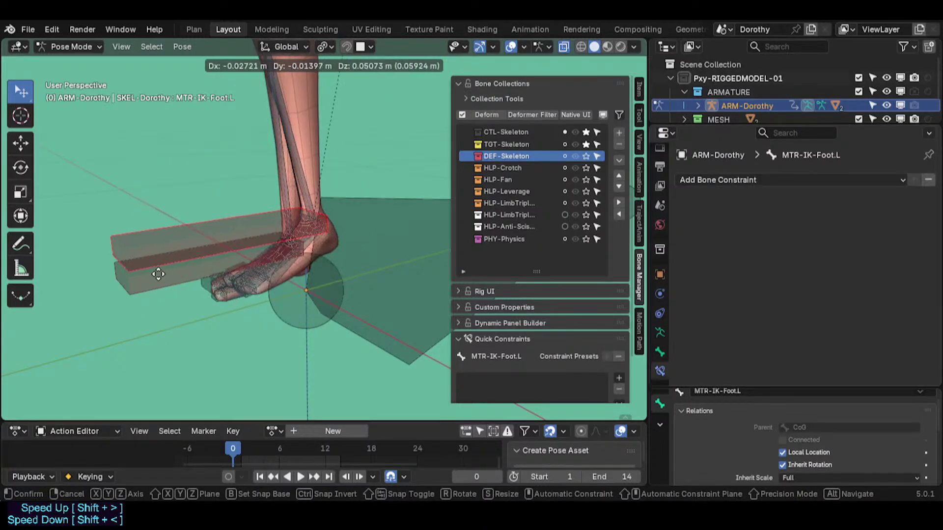
click(210, 242)
key(r)
click(231, 186)
key(g)
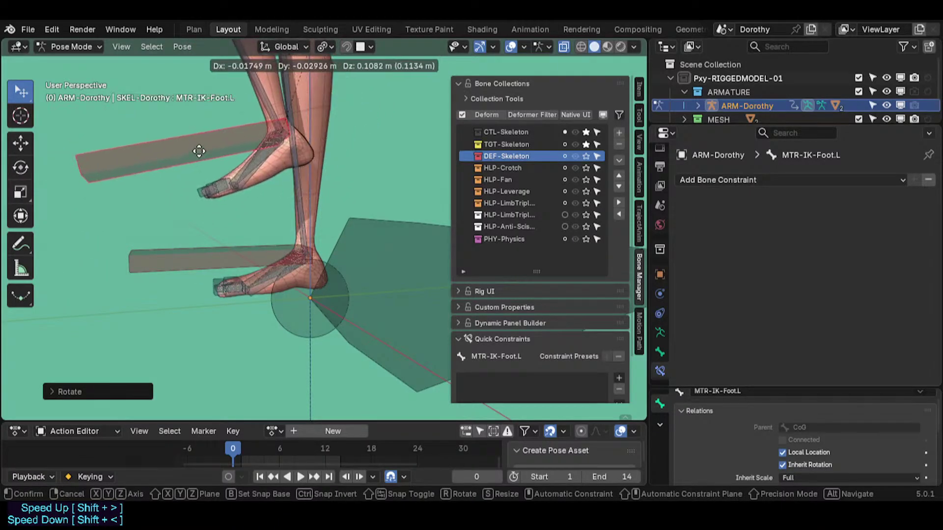
click(256, 179)
Add a Copy Rotation constraint to MCH-IKT-Foot.L with MTR-IK-Foot.L as its target bone.
click(245, 164)
click(240, 152)
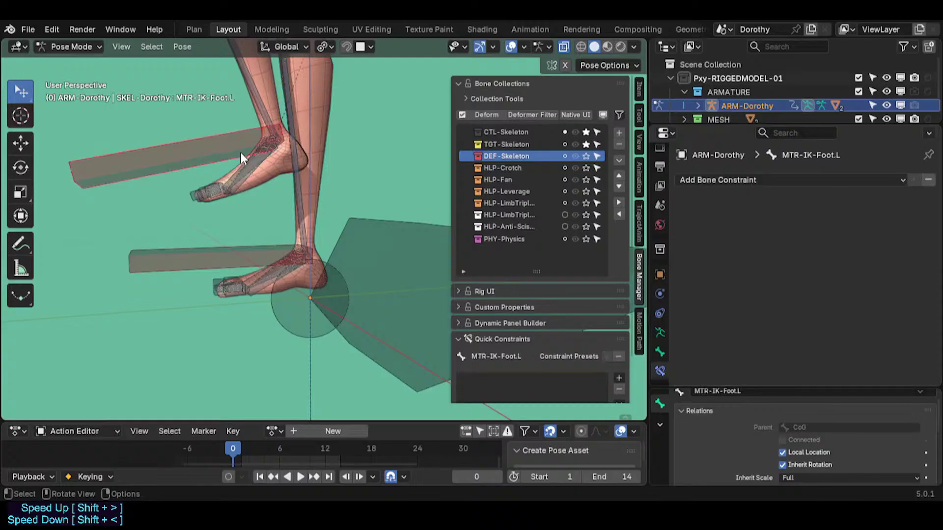
click(252, 159)
key(shift+ctrl+c)
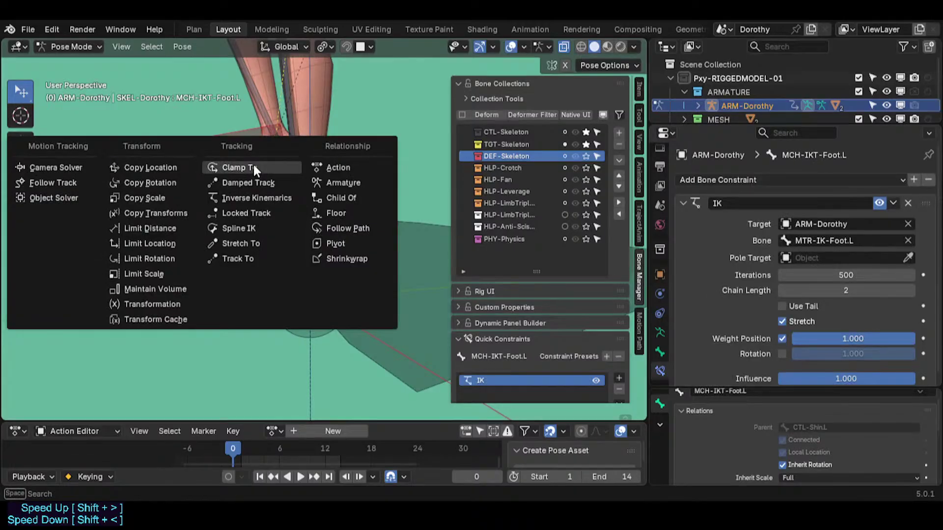
click(173, 184)
click(683, 203)
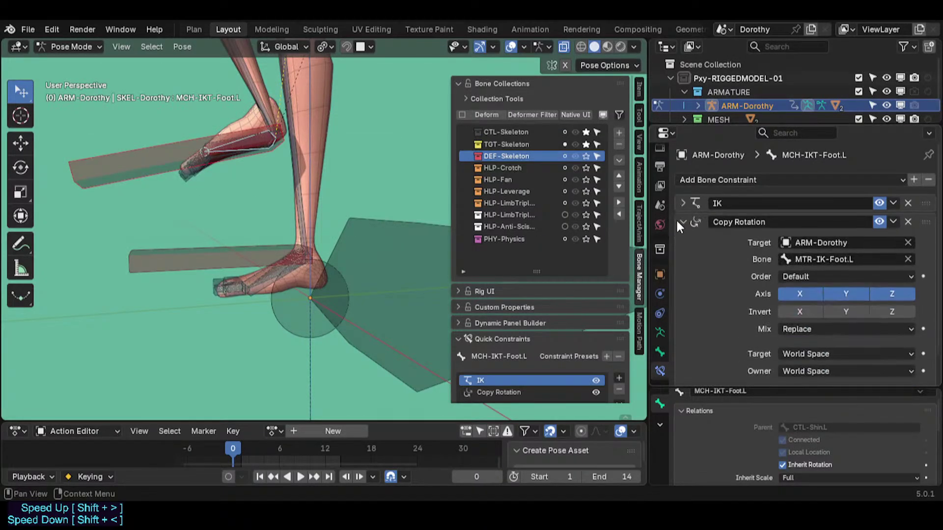
Set both the target and owner space of the MCH-IKT-Foot.L Copy Rotation constraint to Pose Space.
scroll(675, 219, down, 1)
click(809, 330)
click(793, 383)
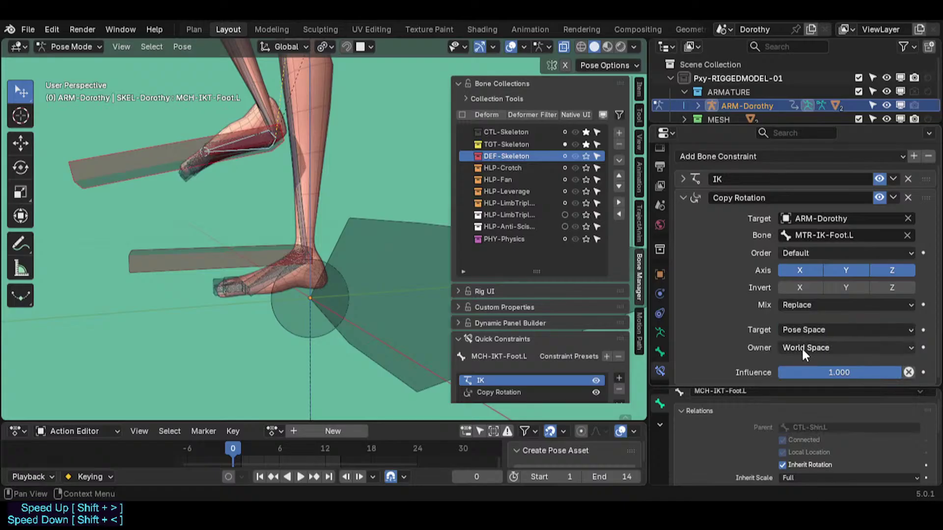
click(801, 346)
click(797, 401)
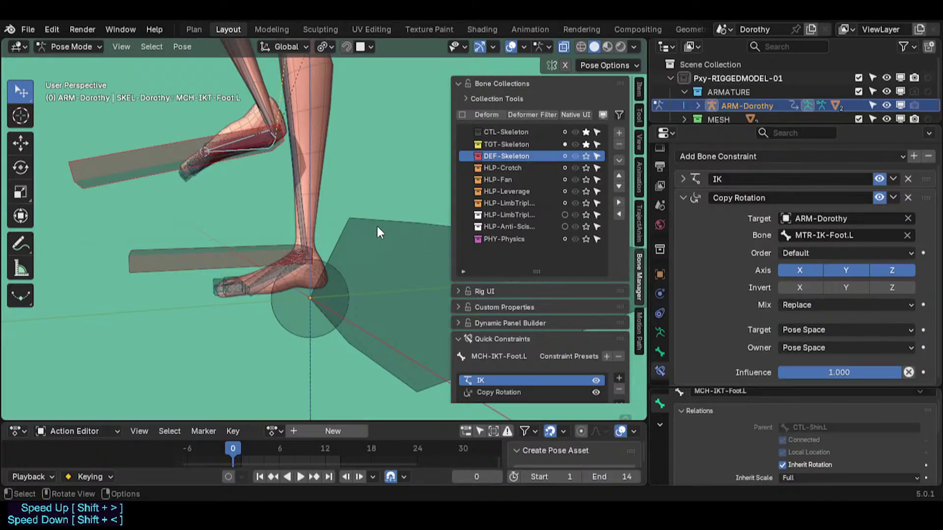
Rotate and move MTR-IK-Foot.L to test the rotation copied to the left foot.
click(157, 160)
key(r)
click(318, 175)
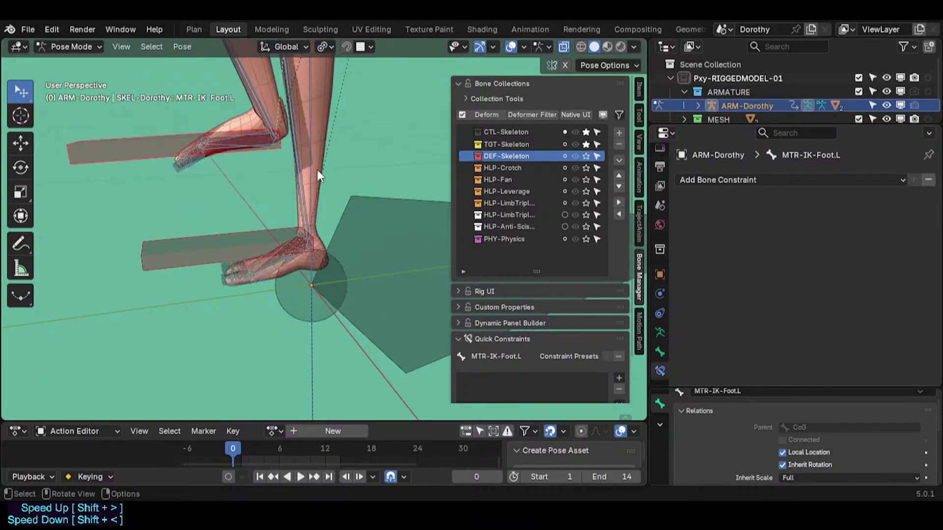
key(alt+g)
click(192, 286)
key(g)
click(234, 170)
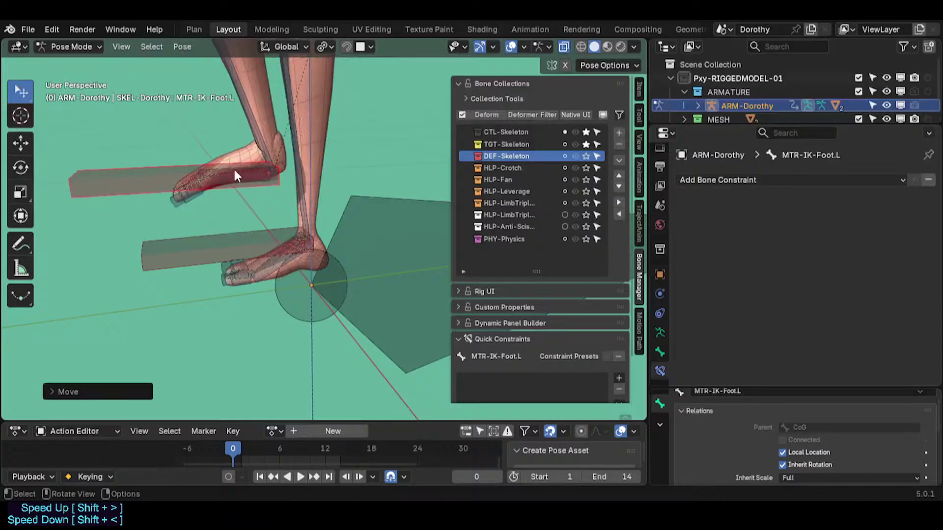
Select MCH-IKT-Foot.L and clear its bone roll in Edit Mode.
click(243, 177)
click(244, 177)
click(244, 177)
click(247, 176)
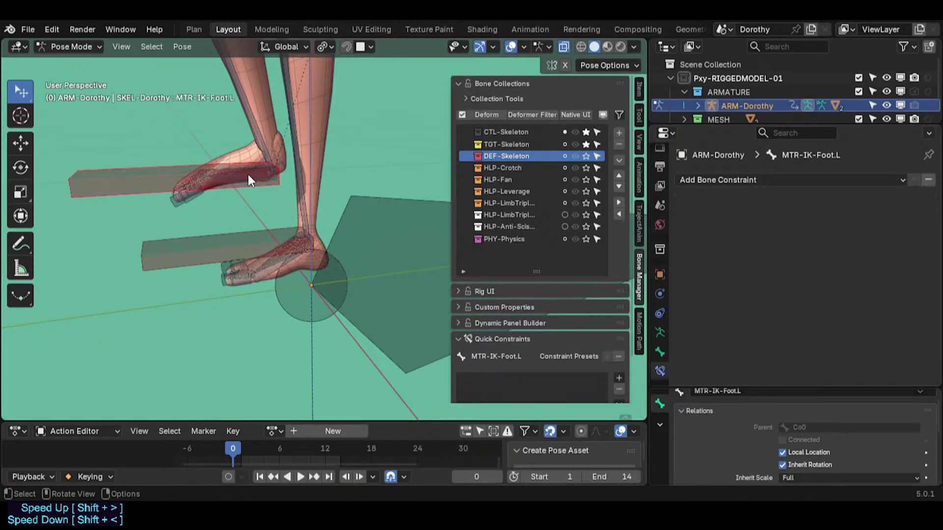
click(249, 175)
click(249, 175)
key(Tab)
key(alt+r)
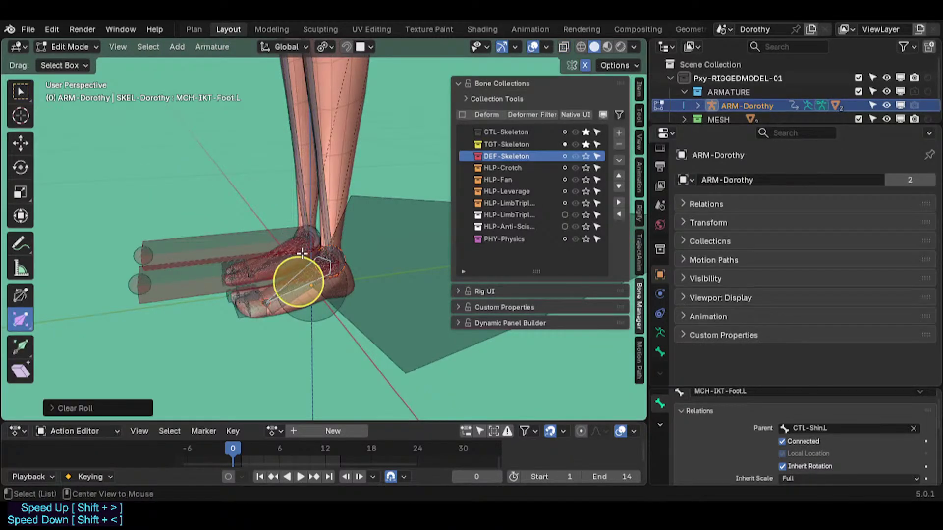
Try to align MCH-IKT-Foot.L to MTR-IK-Foot.L and check the foot's deformation in Pose Mode.
middle_drag(238, 249, 287, 262)
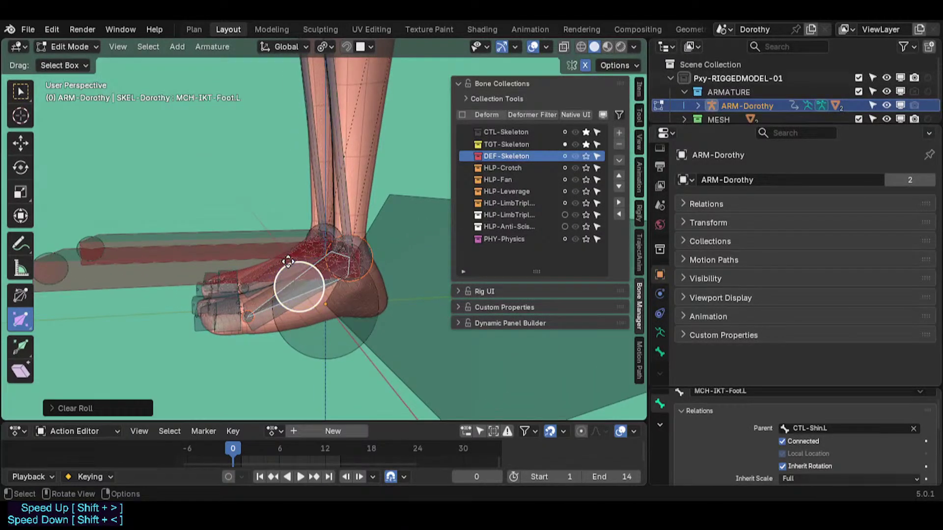
shift+click(288, 261)
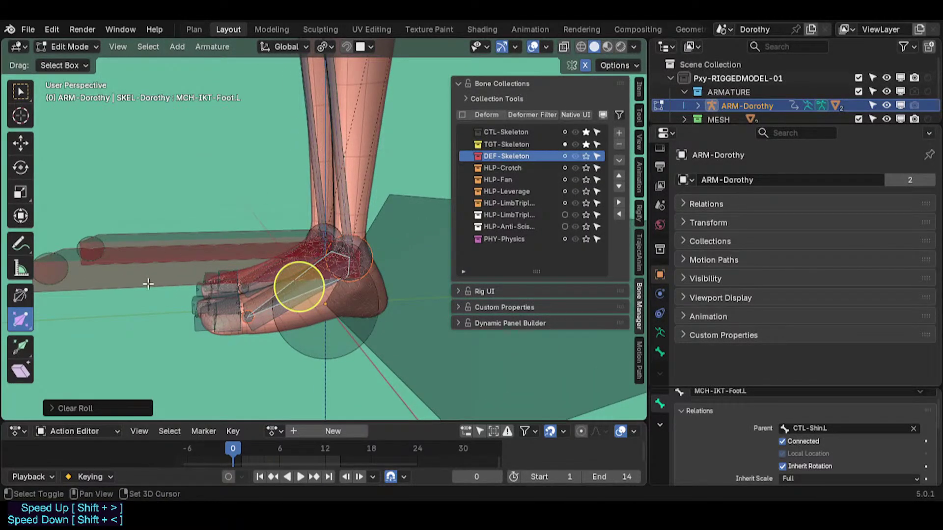
key(ctrl+alt+a)
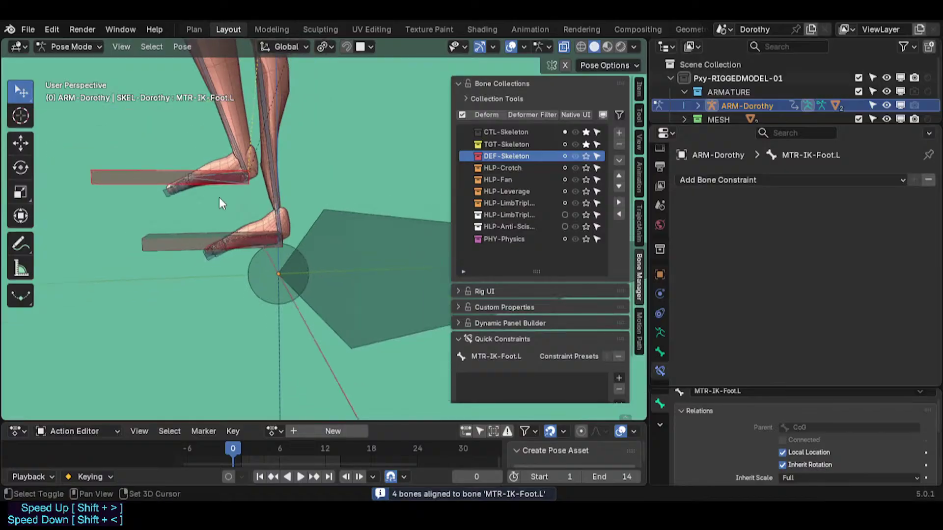
shift+middle_drag(219, 198, 237, 237)
key(ctrl+Tab)
scroll(256, 257, up, 4)
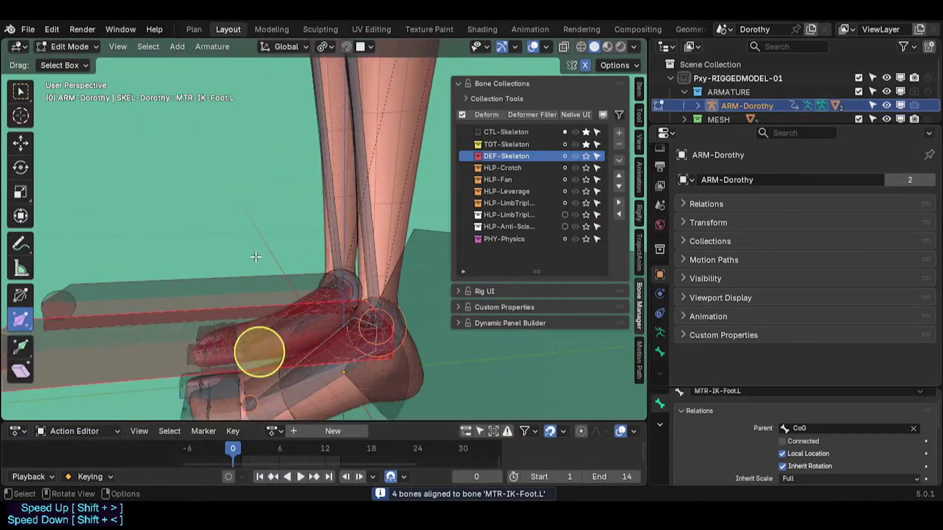
Return to Pose Mode and disable the Copy Rotation constraint on MCH-IKT-Foot.L.
click(334, 383)
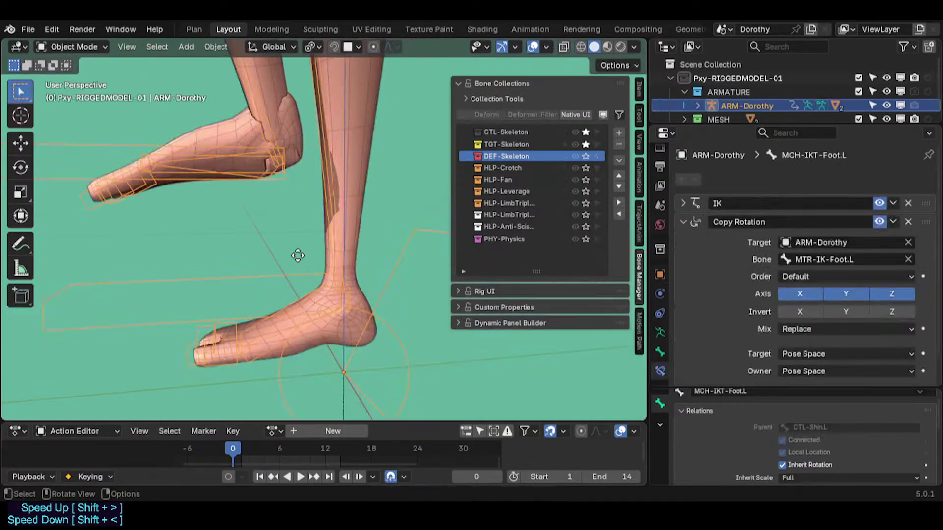
middle_drag(298, 255, 262, 248)
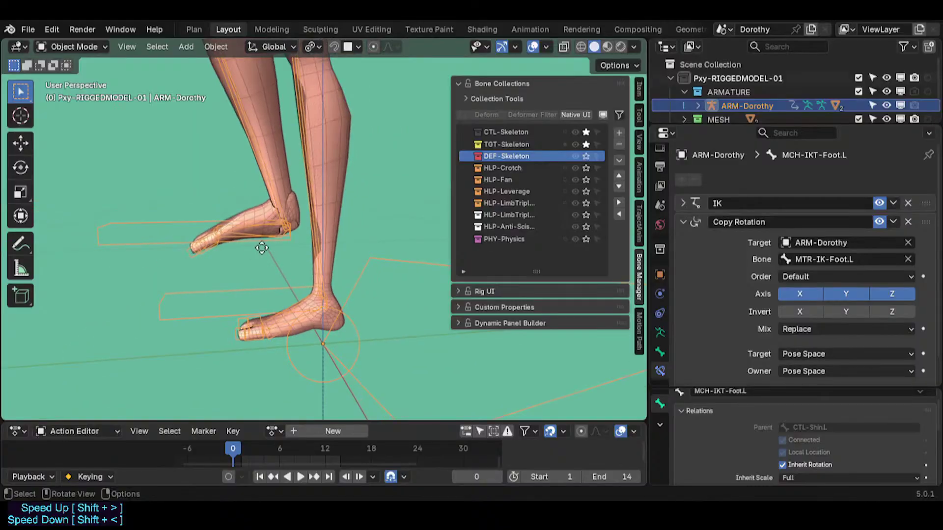
key(ctrl+Tab)
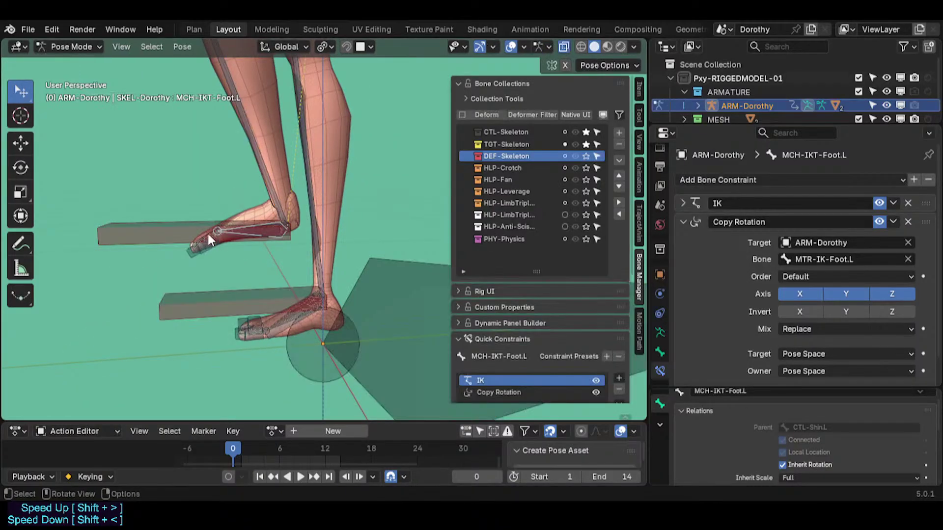
click(210, 223)
click(246, 231)
scroll(750, 263, down, 1)
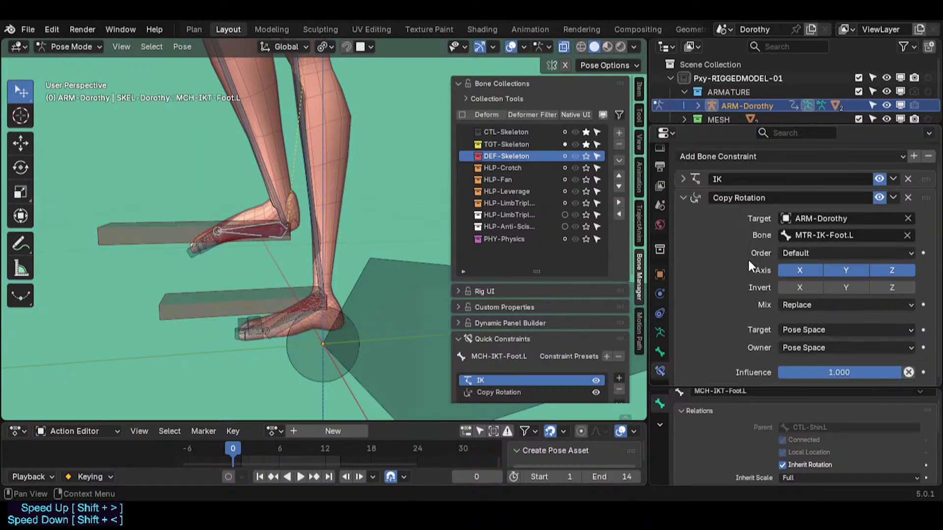
click(881, 196)
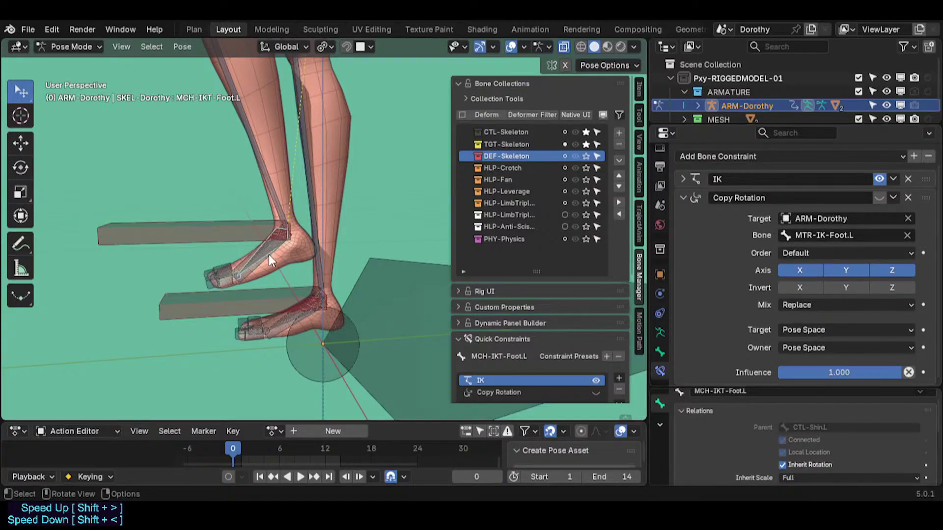
Display the bone axes and clear the roll of the MTR-IK foot bones in Edit Mode.
scroll(269, 256, up, 2)
key(ctrl+a)
click(207, 217)
key(Tab)
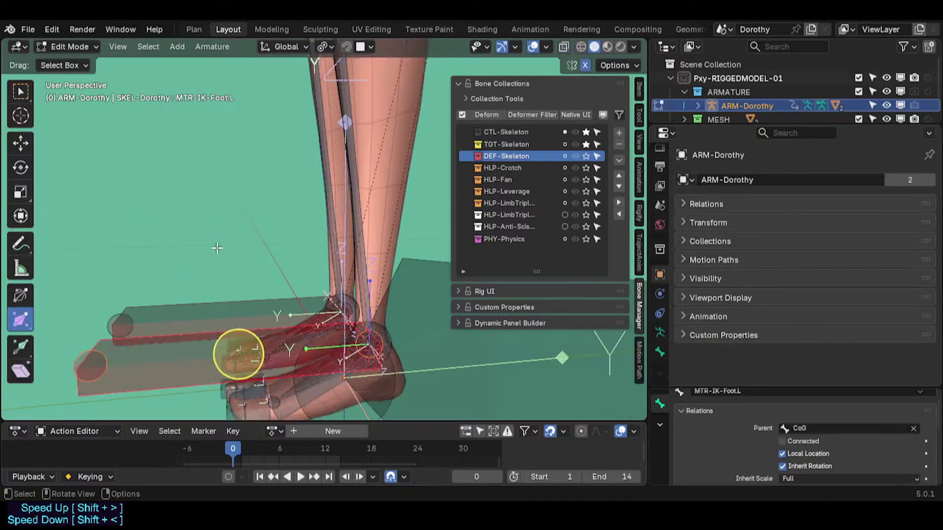
key(alt+r)
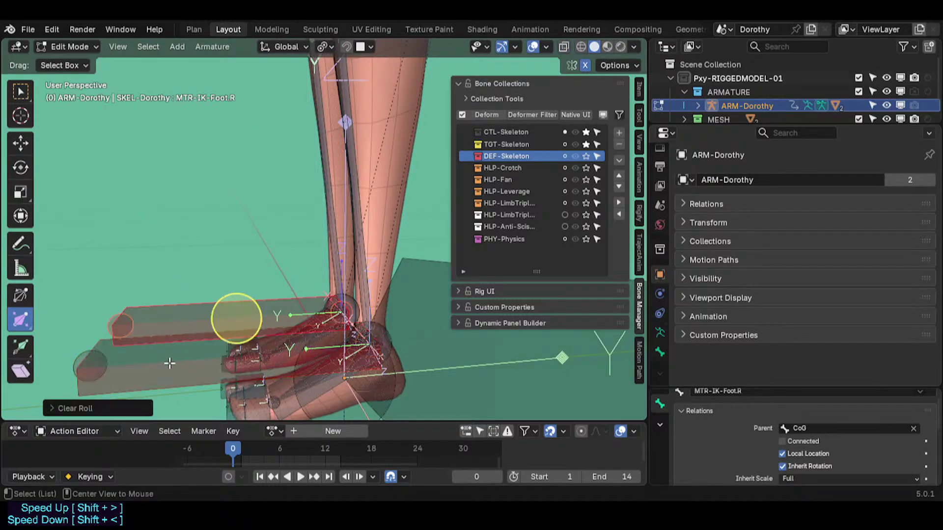
Clear the roll of MCH-IKT-Foot.L and try moving the bone to inspect it without keeping the move.
click(311, 385)
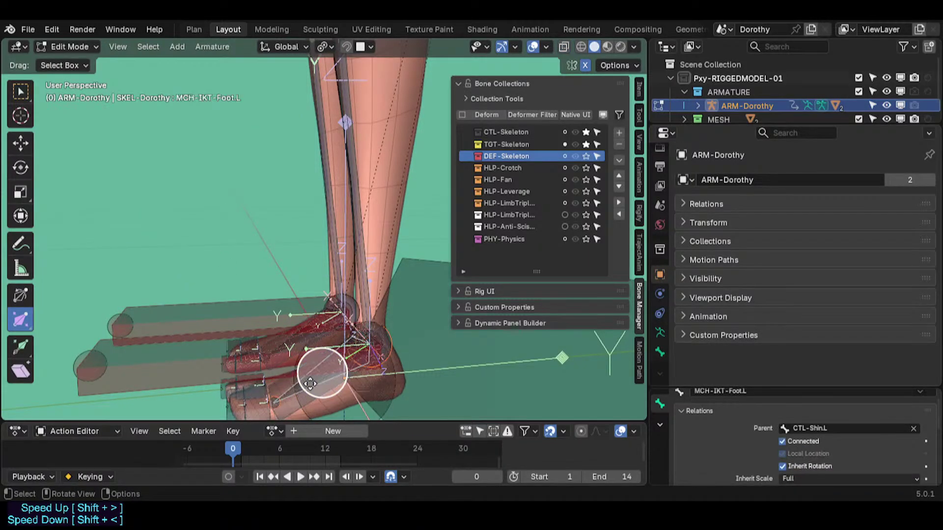
click(310, 384)
middle_drag(304, 322, 343, 261)
key(g)
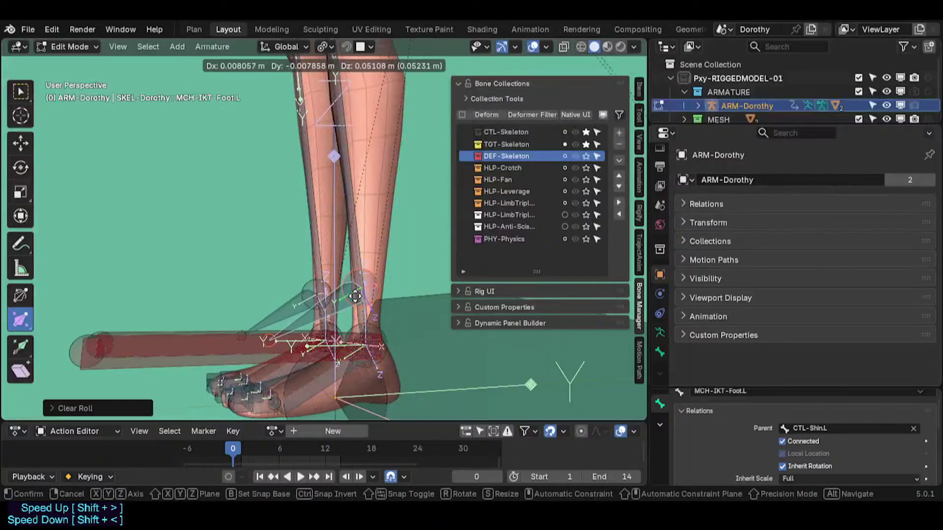
right_click(352, 308)
middle_drag(351, 309, 308, 350)
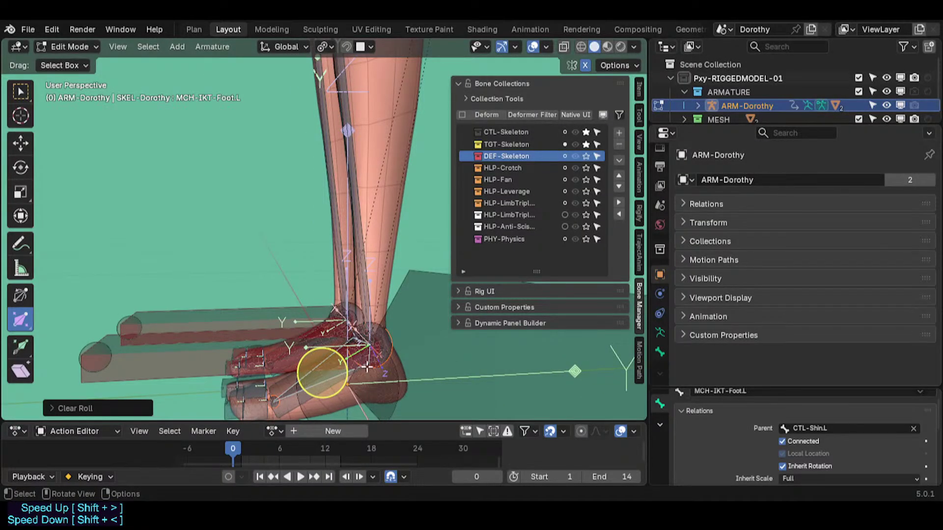
Align MCH-IKT-Foot.L to MTR-IK-Foot.L as the active bone, then clear their roll.
click(213, 364)
click(320, 384)
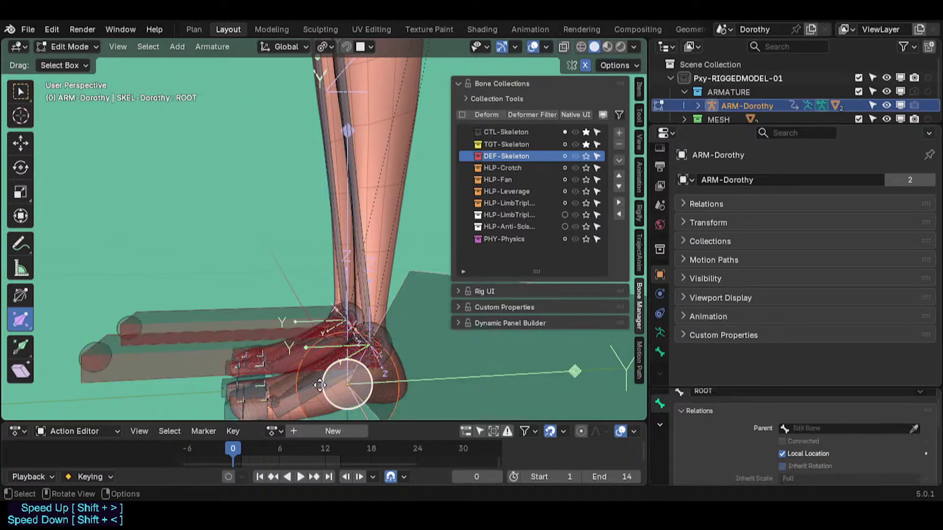
click(321, 382)
click(321, 382)
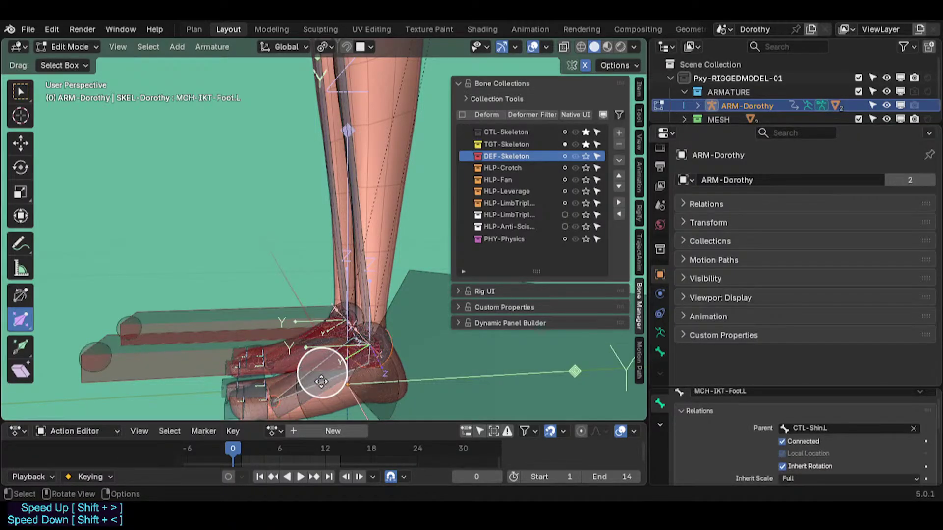
shift+click(206, 362)
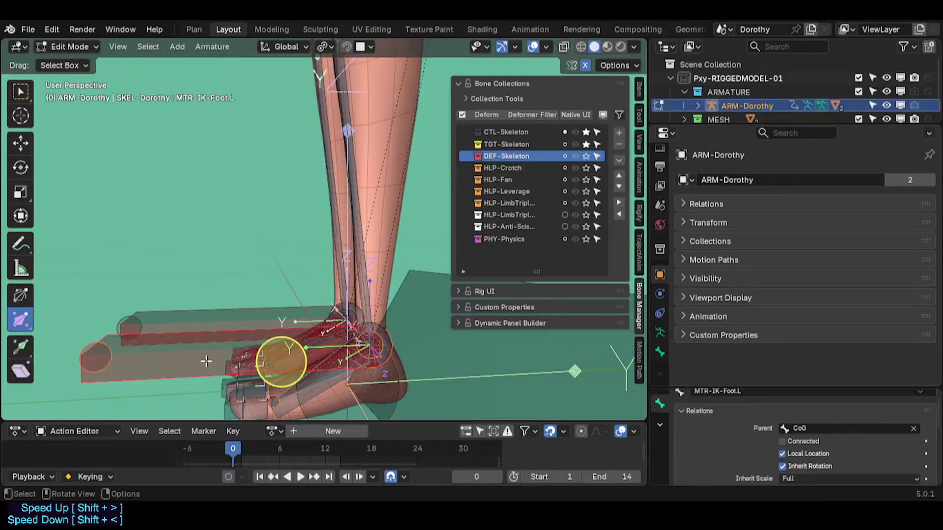
key(ctrl+p)
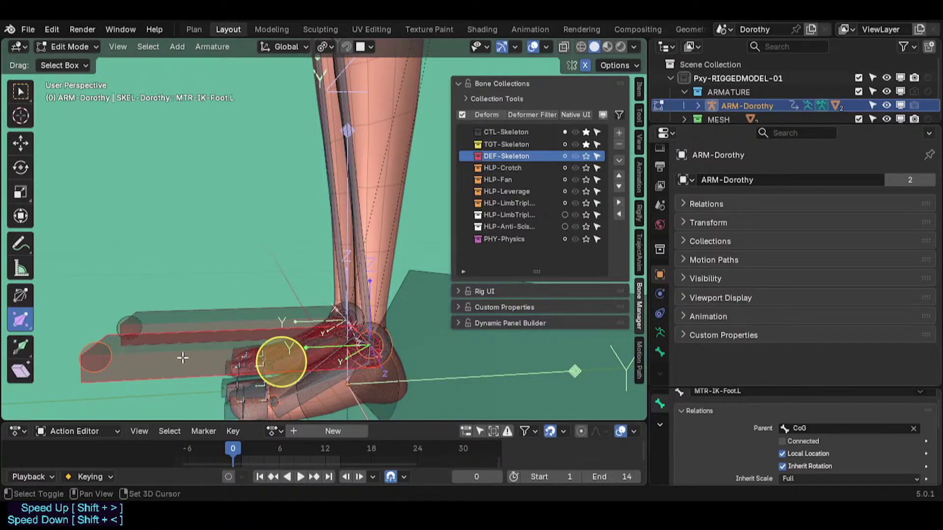
click(336, 382)
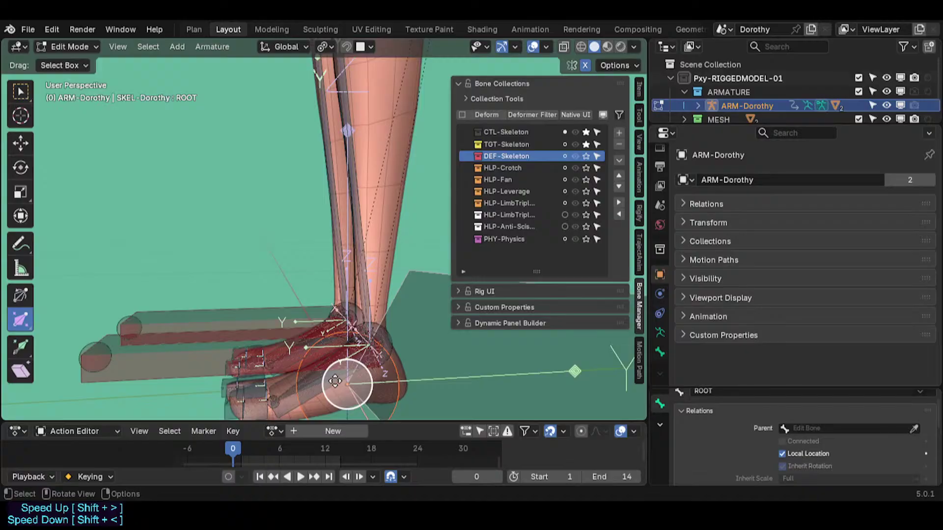
click(322, 374)
click(322, 374)
shift+click(187, 365)
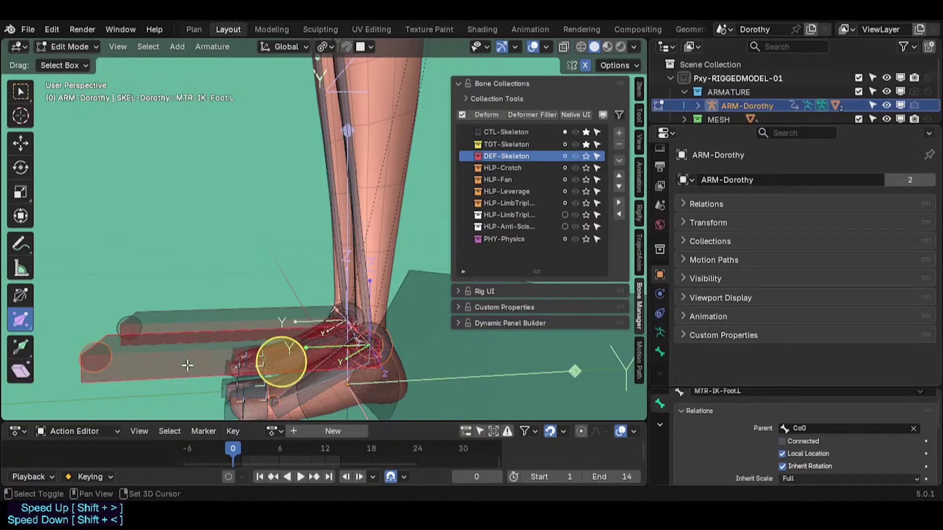
key(ctrl+alt+a)
key(alt+r)
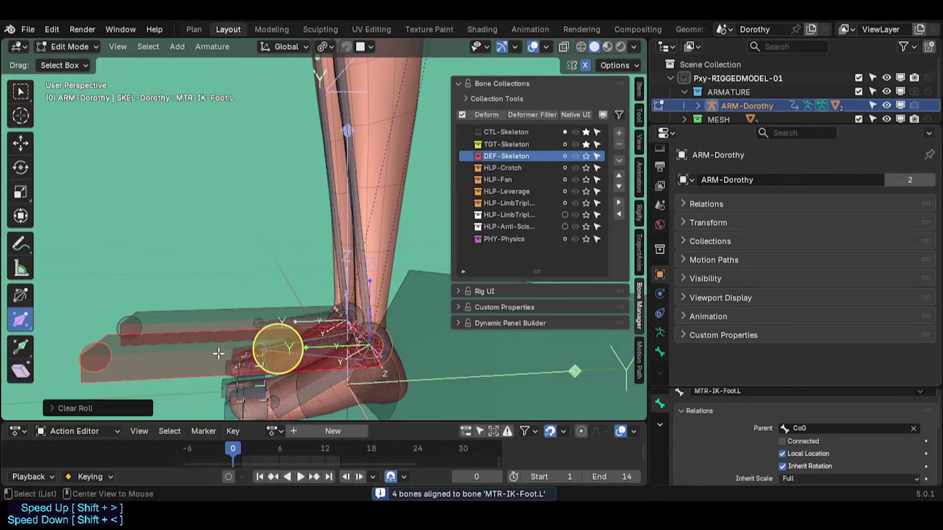
Return to Pose Mode and examine the constraints of MCH-IKT-Foot.L and TGT-Foot.L on the raised foot.
key(ctrl+Tab)
click(210, 423)
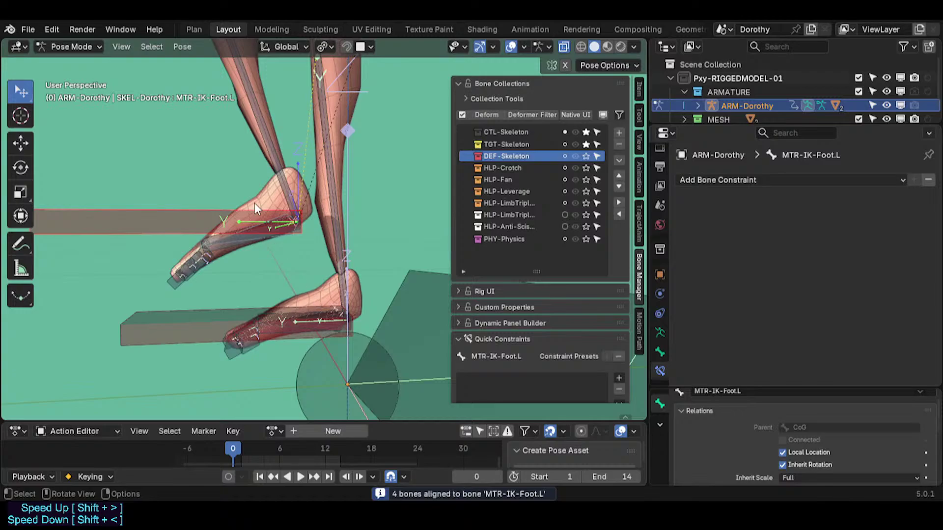
shift+middle_drag(265, 218, 293, 271)
click(291, 269)
scroll(287, 280, up, 4)
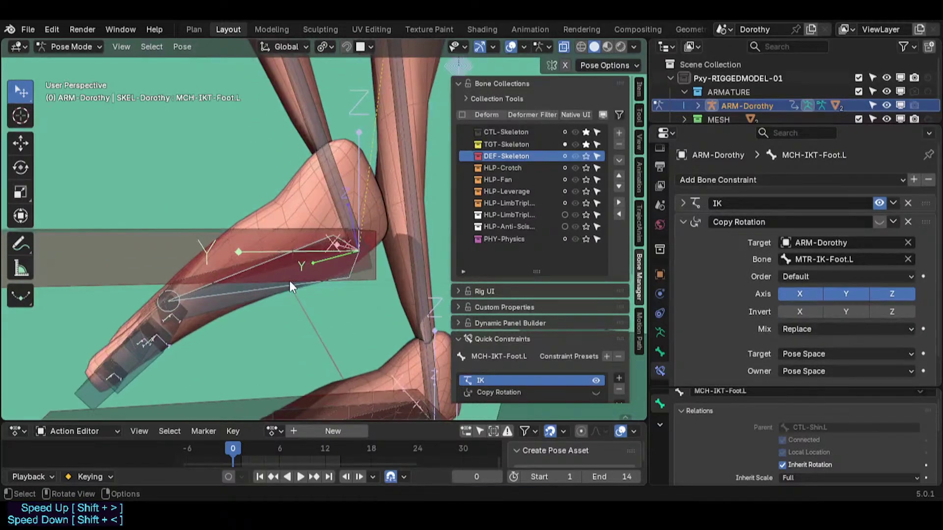
click(263, 300)
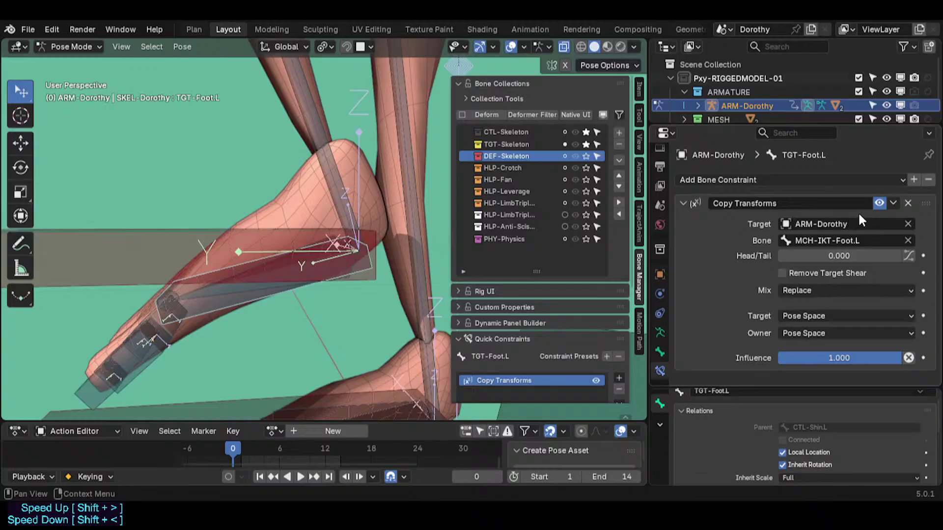
Return to Edit Mode and clear the roll of TGT-Foot.L.
scroll(244, 246, down, 2)
middle_drag(244, 246, 324, 272)
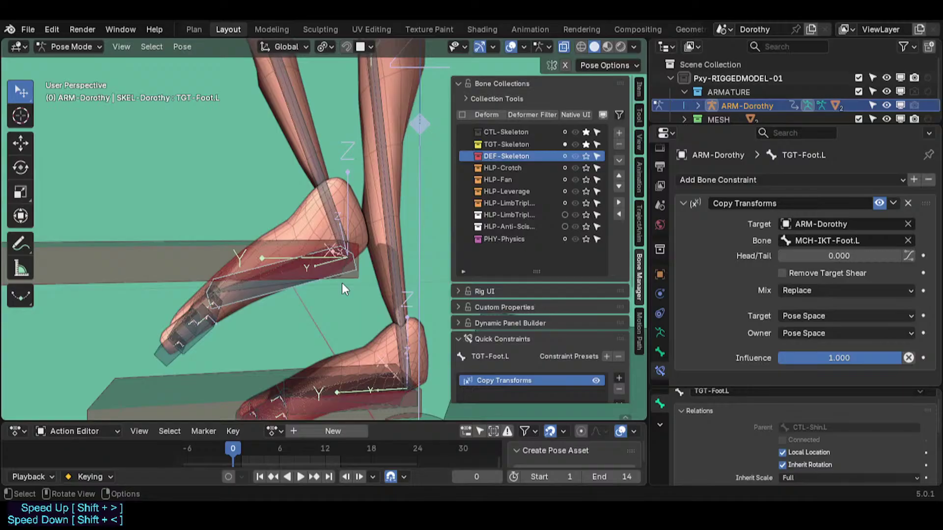
key(Tab)
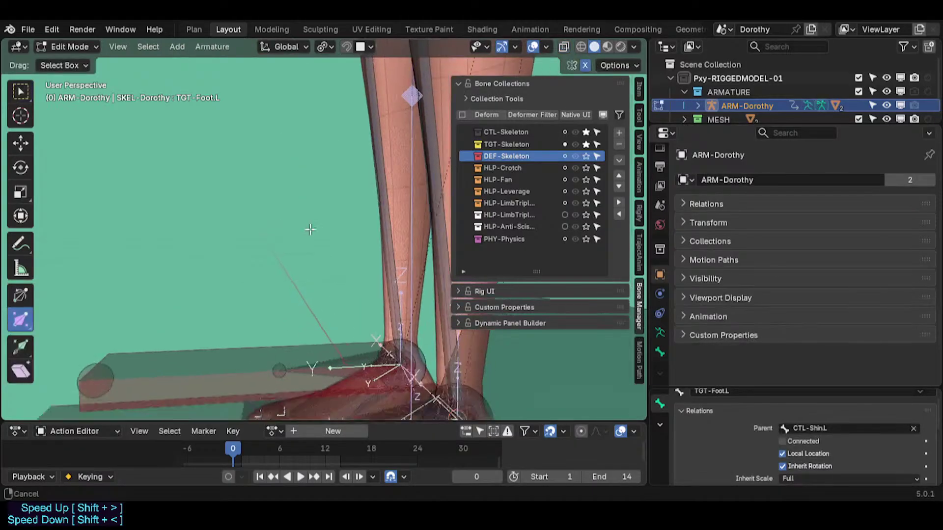
key(g)
right_click(238, 144)
key(alt+r)
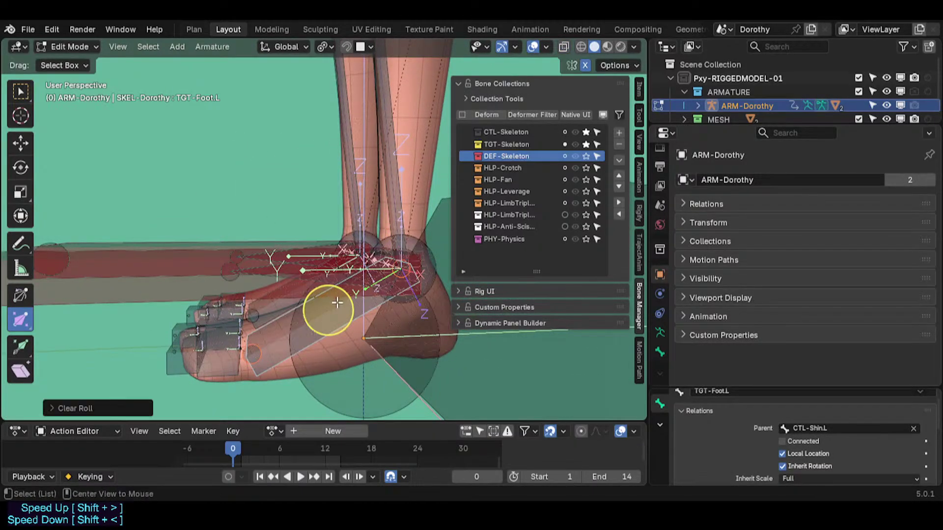
Select MCH-IKT-Foot.L together with TGT-Foot.L as the active bone and align the selection to TGT-Foot.L.
middle_drag(328, 311, 301, 327)
click(285, 281)
click(284, 277)
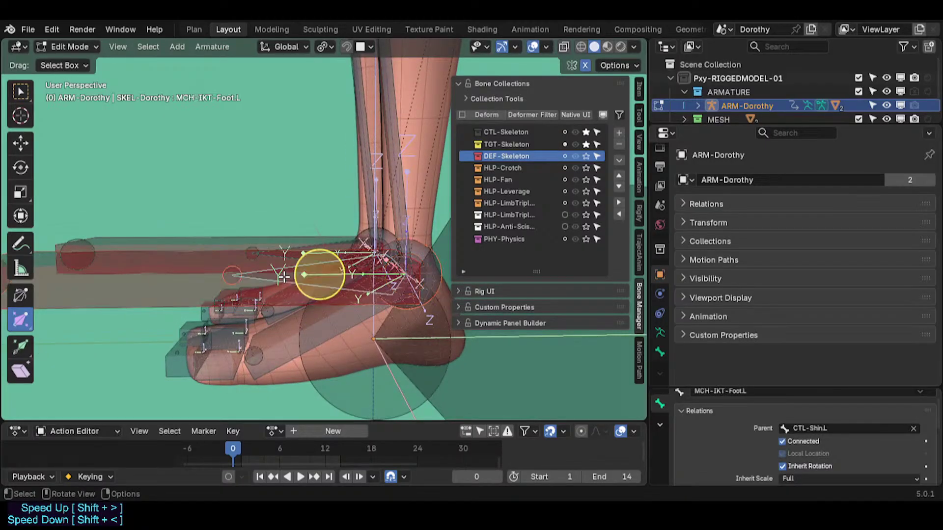
click(284, 277)
click(284, 277)
click(283, 276)
click(283, 277)
click(284, 277)
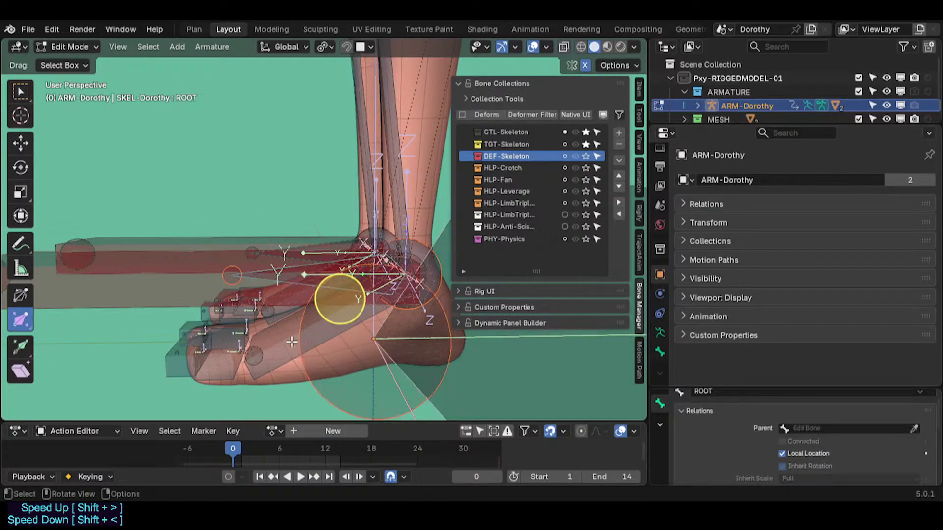
click(284, 276)
click(284, 275)
click(286, 275)
click(285, 275)
click(285, 276)
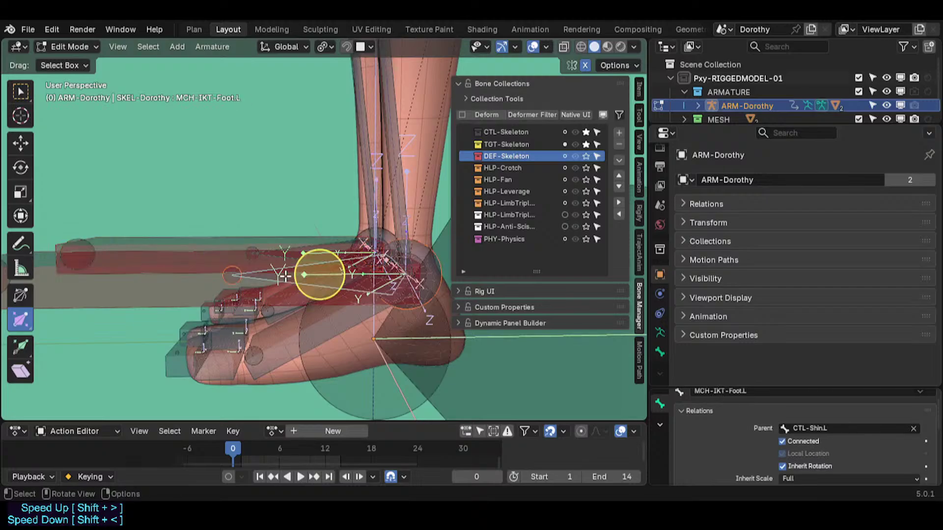
shift+click(289, 362)
key(ctrl+alt+a)
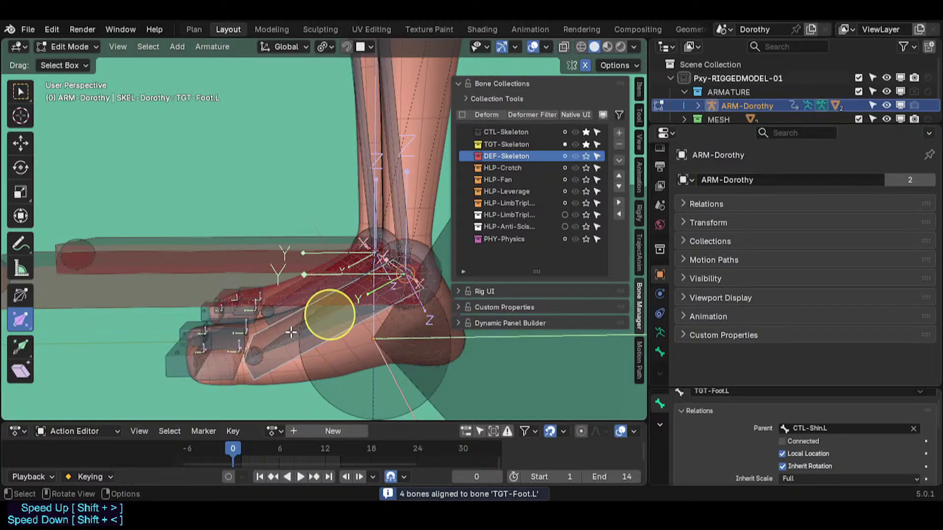
Select TGT-Foot.L again and clear its roll after the alignment.
click(291, 333)
click(291, 350)
key(alt+r)
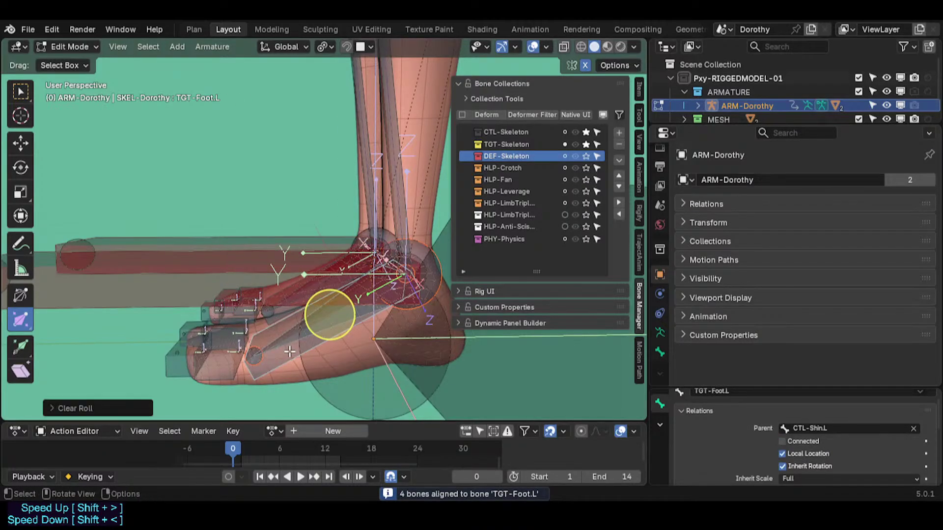
Set the transform pivot point to Individual Origins and try rotating TGT-Foot.L about its local X axis.
key(r)
key(x)
key(x)
key(Escape)
key(period)
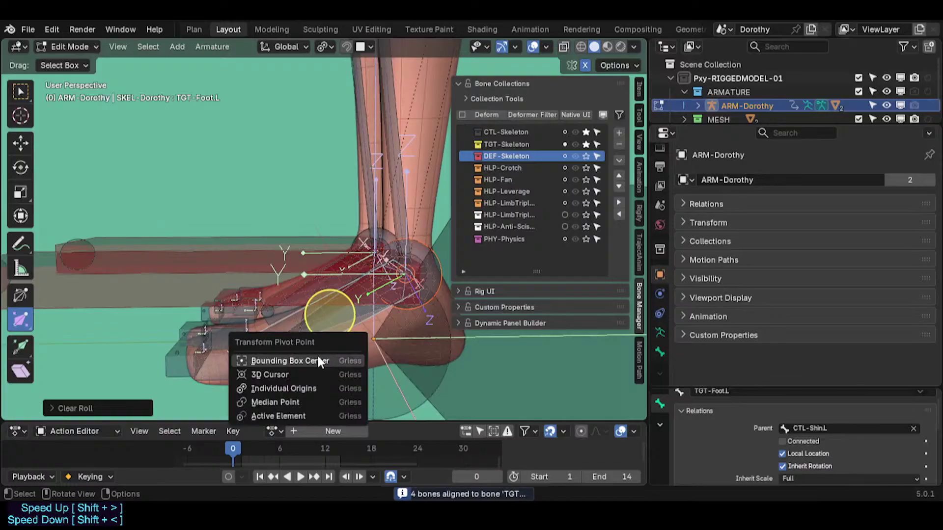
click(308, 385)
key(r)
key(x)
key(x)
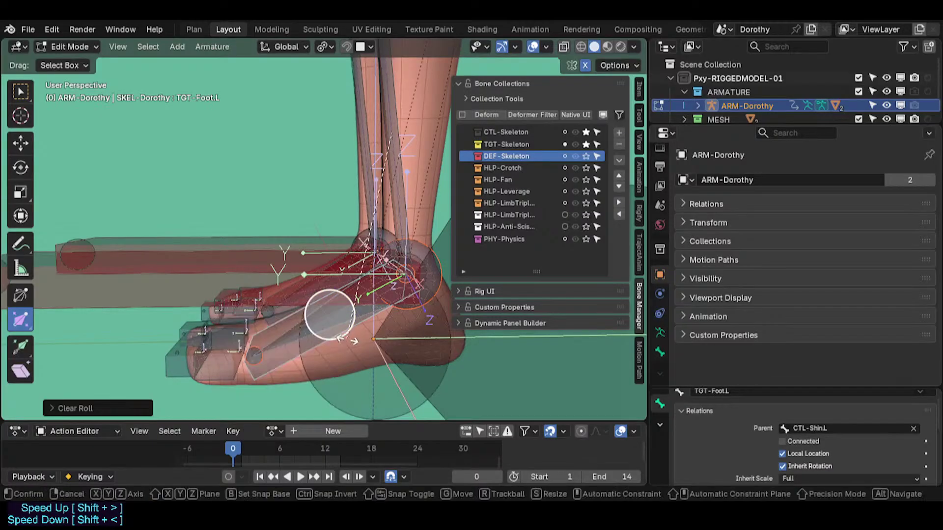
key(Escape)
Deselect everything, reselect TGT-Foot.L and try rotating it about the global X axis.
key(alt+a)
click(329, 315)
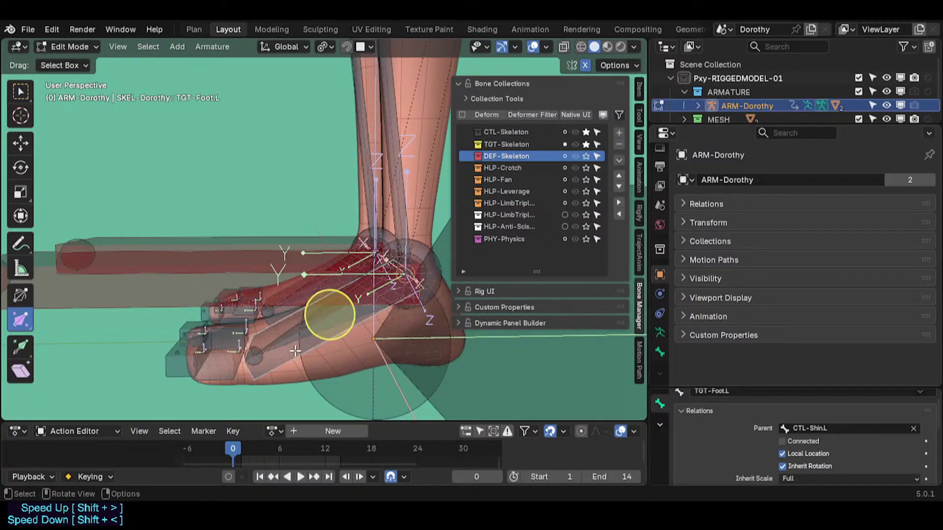
key(r)
key(x)
key(Escape)
shift+click(310, 350)
middle_drag(310, 350, 278, 357)
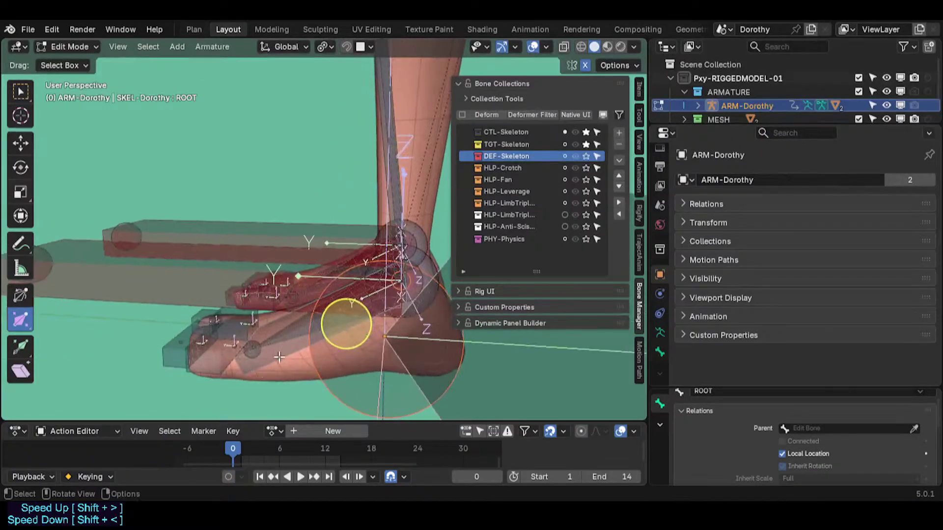
click(288, 339)
click(292, 350)
key(r)
key(x)
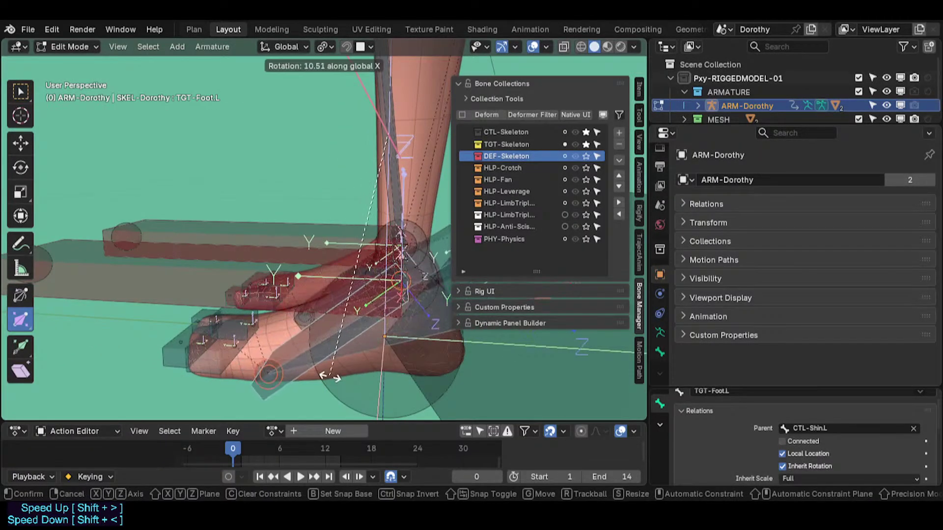
key(Escape)
Hide the viewport sidebar and try the X-axis rotation of TGT-Foot.L once more from another angle.
key(n)
middle_drag(304, 345, 328, 342)
key(r)
key(x)
key(Escape)
Try moving MCH-IKT-Foot.L and rotating it about the global X axis without keeping the changes.
click(295, 351)
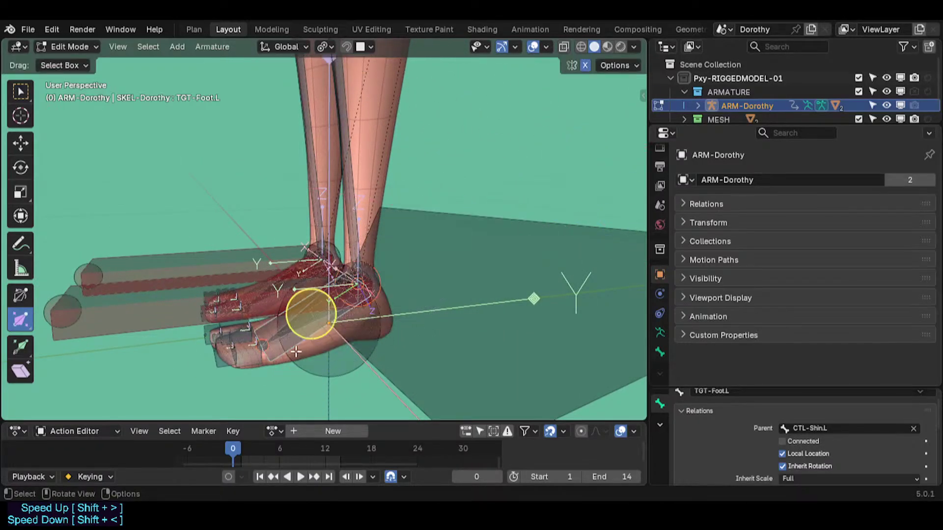
click(287, 330)
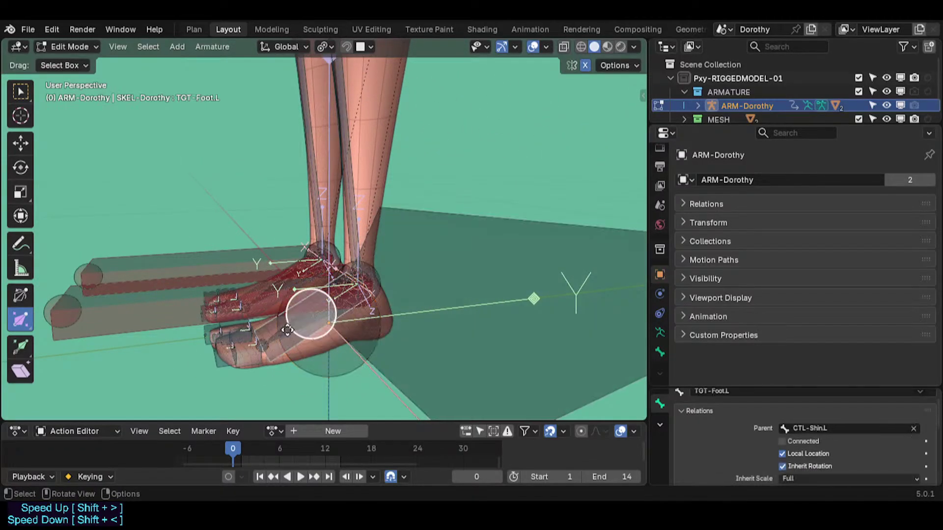
key(g)
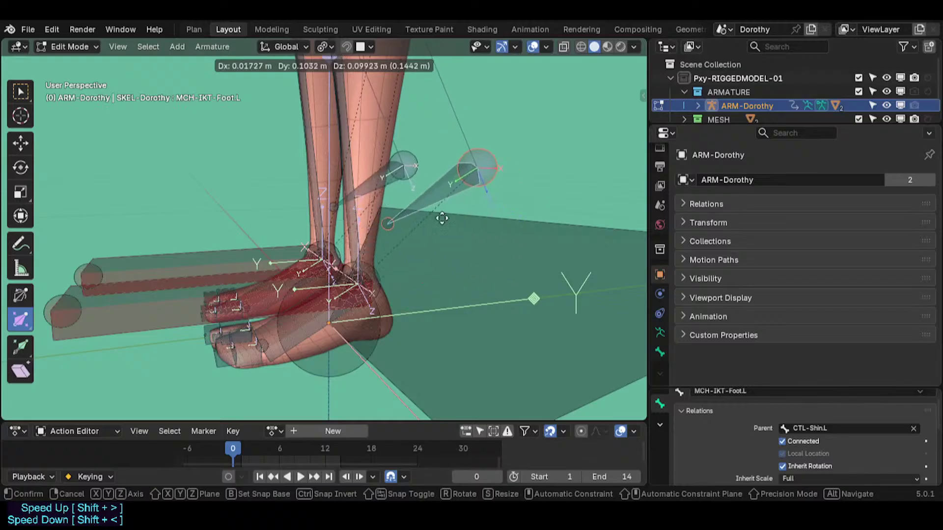
right_click(296, 300)
key(r)
key(x)
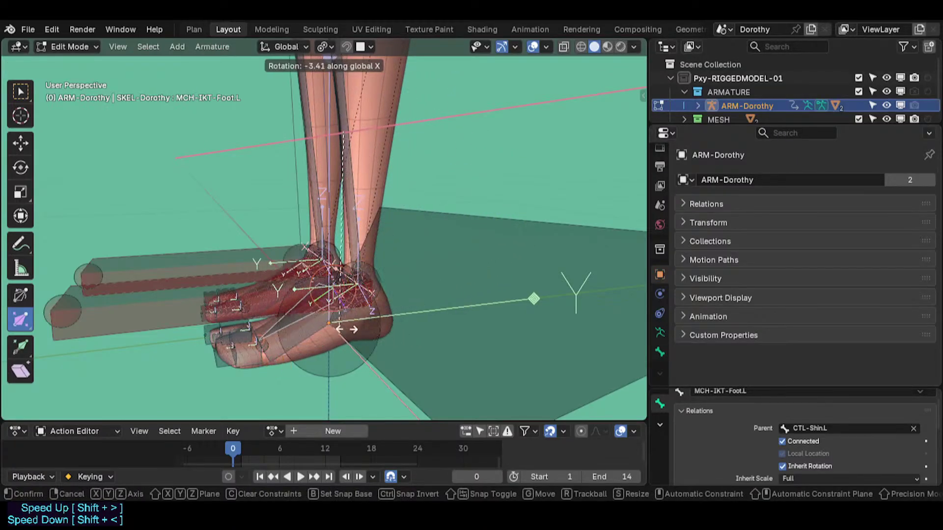
right_click(339, 316)
click(315, 336)
key(r)
key(x)
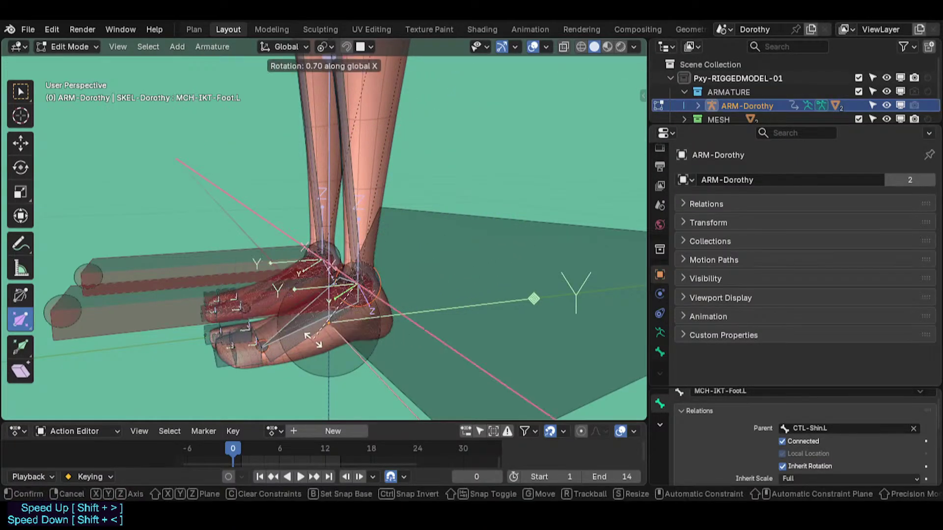
right_click(311, 311)
Look closely at the left foot bones and save the file.
scroll(311, 305, up, 2)
middle_drag(312, 298, 227, 330)
ctrl+middle_drag(227, 330, 248, 324)
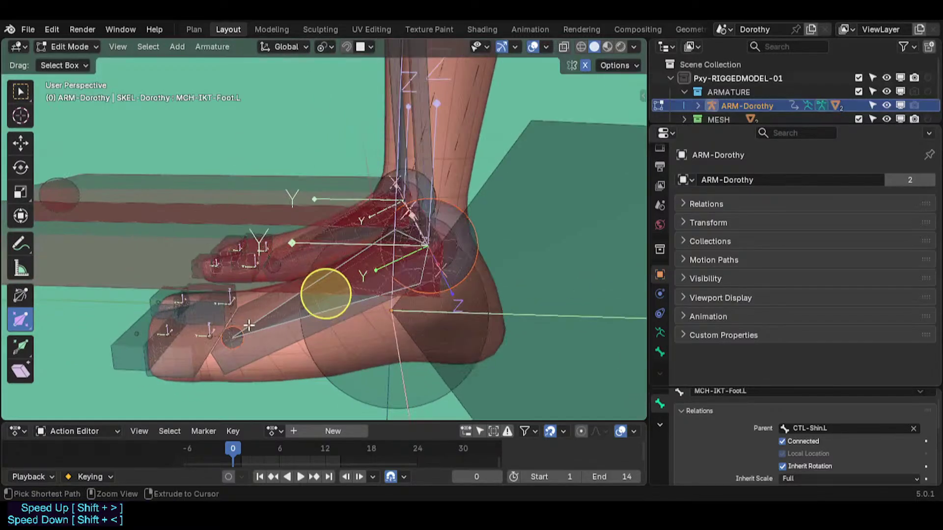
key(ctrl+s)
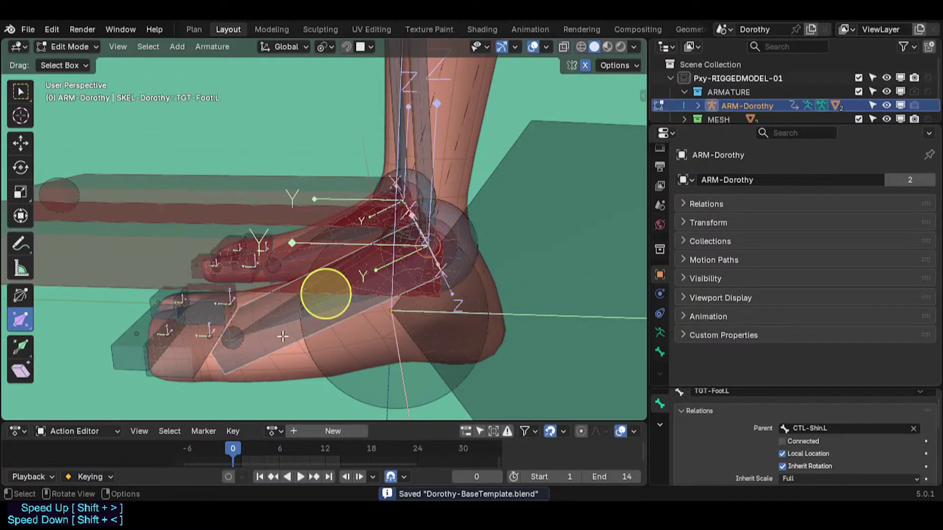
Compare the overlapping TGT-Foot.L and MCH-IKT-Foot.L bones in Edit Mode, then switch to Pose Mode.
click(281, 338)
click(278, 314)
click(268, 341)
middle_drag(269, 340, 286, 312)
click(287, 324)
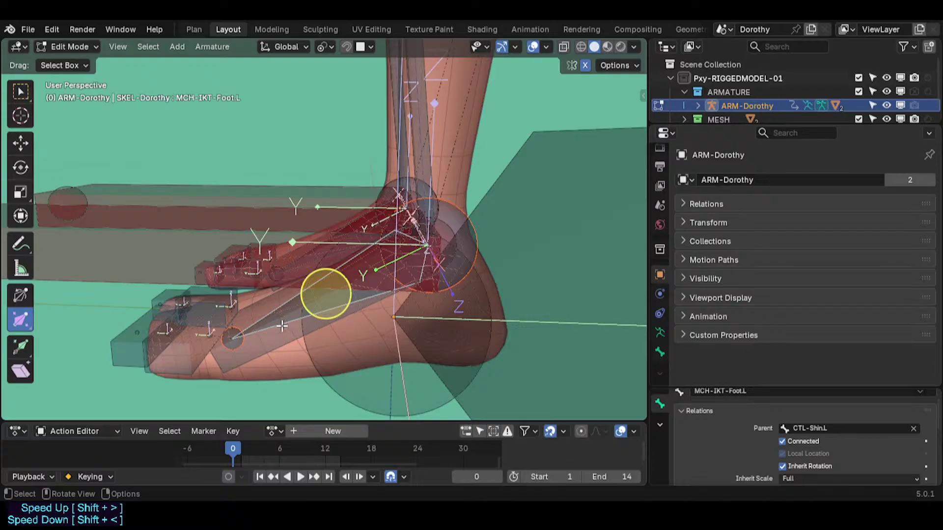
click(282, 334)
key(ctrl+Tab)
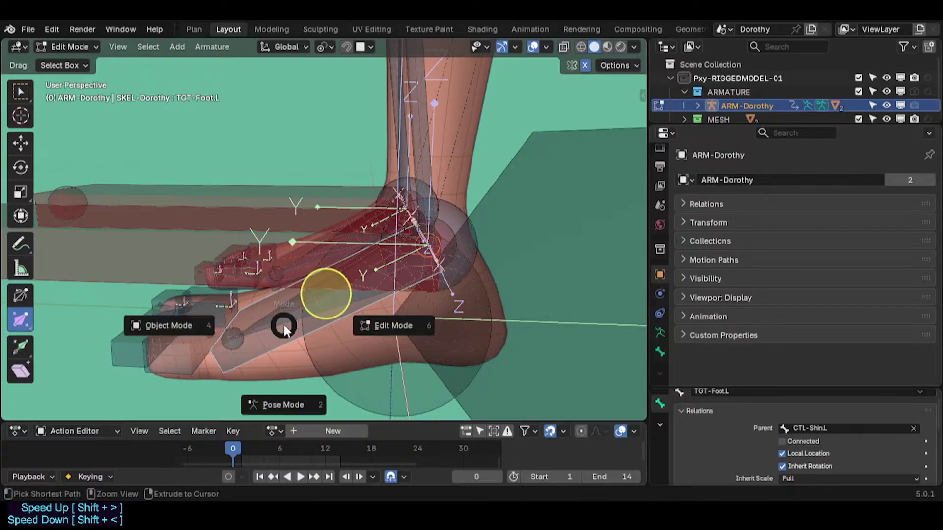
click(284, 333)
middle_drag(284, 333, 302, 246)
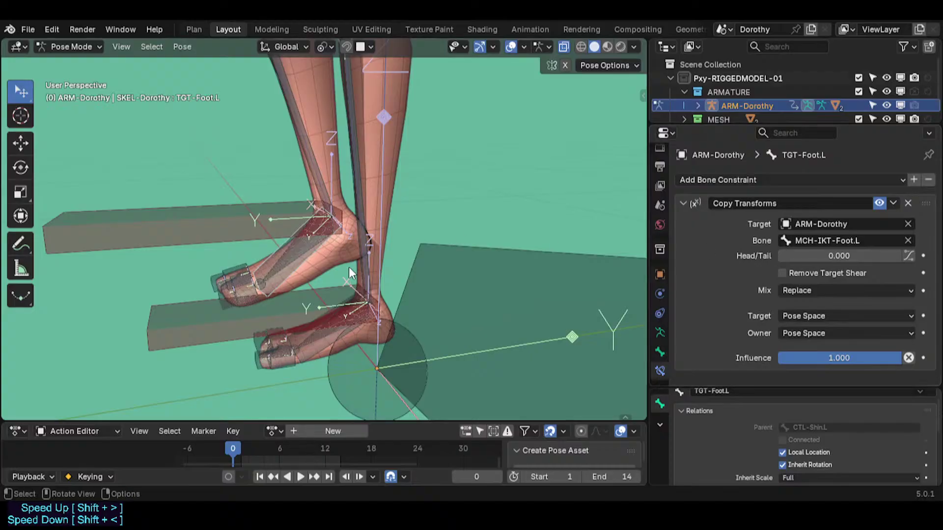
Remove the Copy Transforms constraint from TGT-Foot.L.
click(289, 262)
click(293, 264)
scroll(288, 276, up, 2)
mouse_move(289, 276)
middle_down()
mouse_move(296, 258)
mouse_move(263, 239)
mouse_move(311, 272)
mouse_move(277, 279)
middle_up()
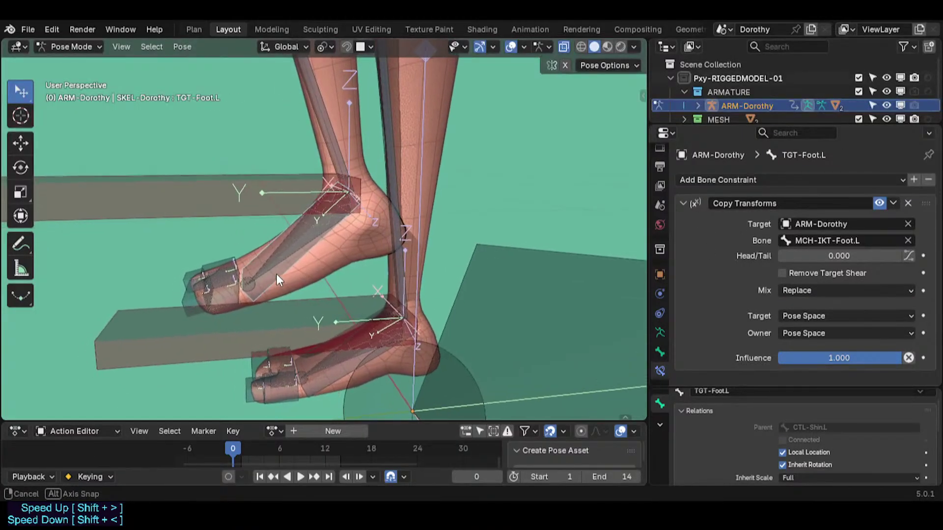
click(908, 202)
Parent TGT-Foot.L to MCH-IKT-Foot.L in Edit Mode without connecting them, and return to Pose Mode.
click(293, 252)
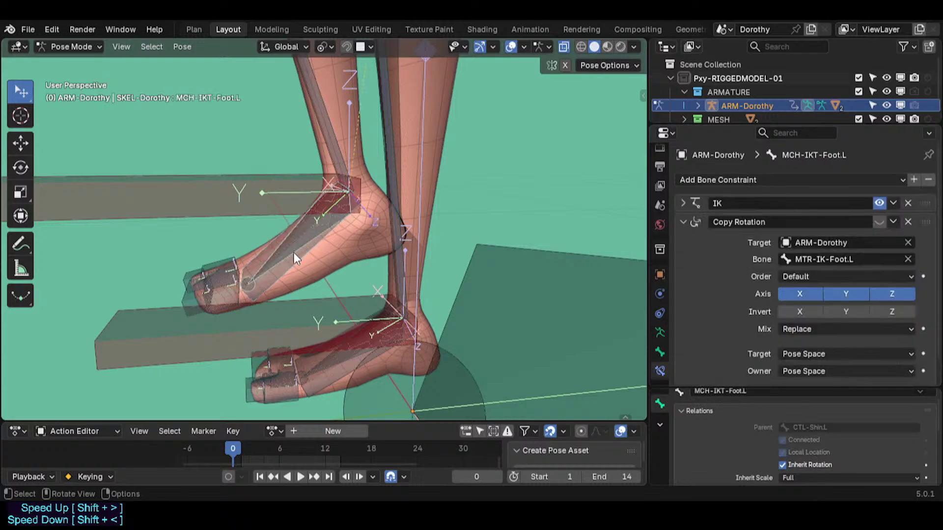
click(296, 261)
click(295, 259)
key(Tab)
key(ctrl+p)
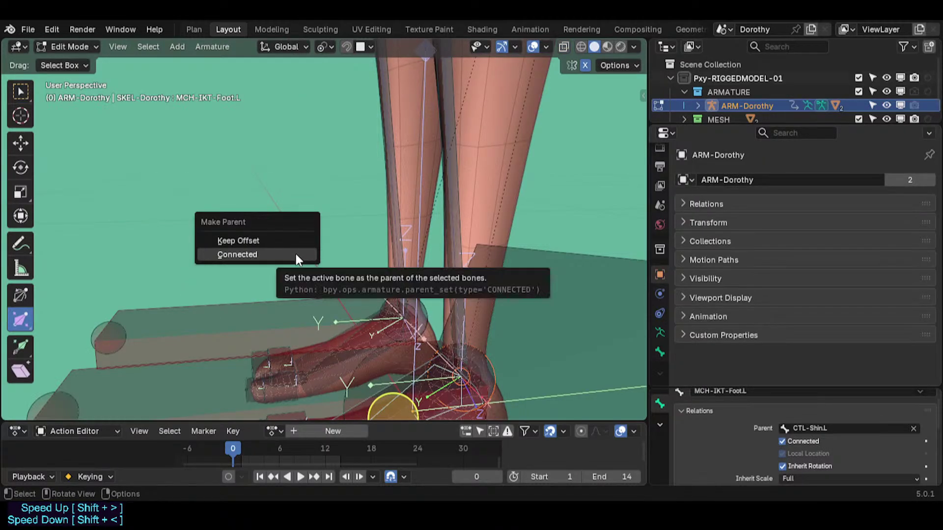
click(295, 255)
key(Tab)
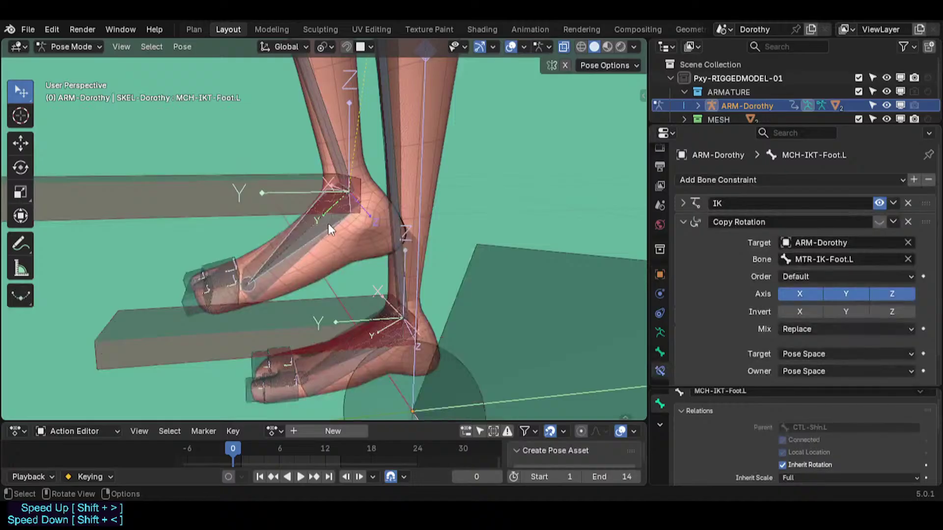
Enable the Copy Rotation constraint on MCH-IKT-Foot.L and set both its target and owner to Local Space.
click(283, 215)
scroll(282, 215, down, 1)
click(299, 236)
click(300, 237)
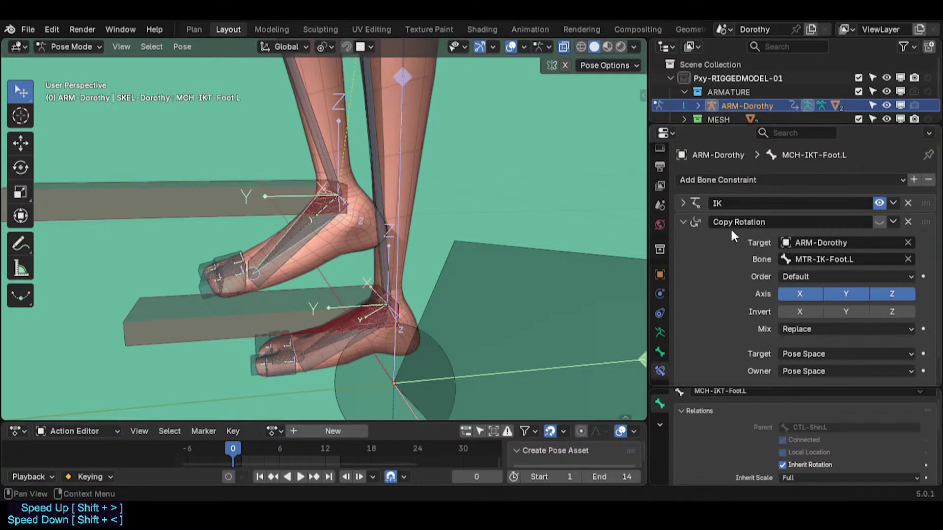
click(876, 222)
click(876, 222)
scroll(815, 287, down, 1)
click(807, 330)
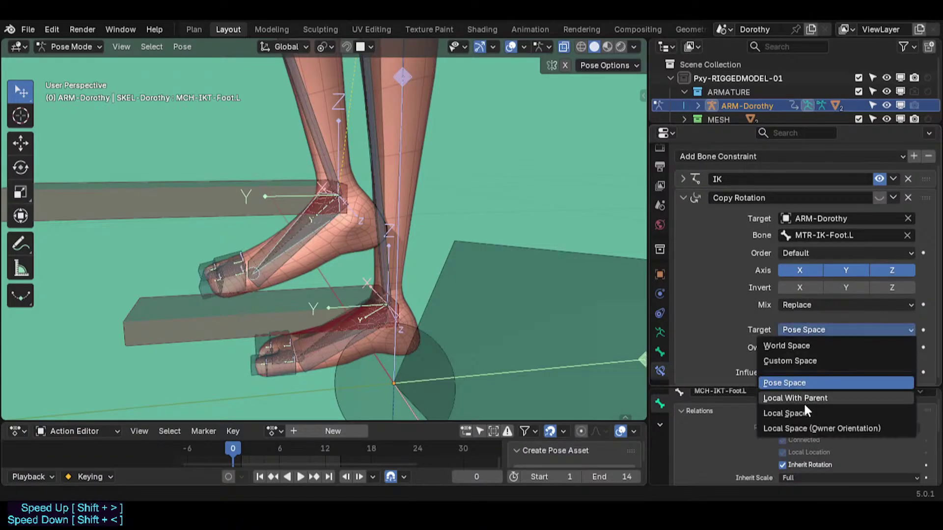
click(808, 413)
click(810, 348)
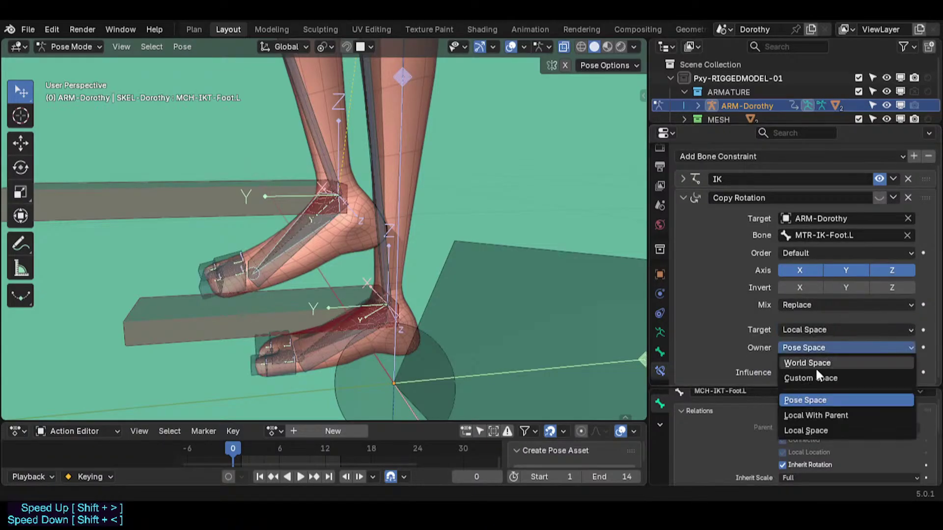
click(809, 429)
scroll(378, 214, down, 2)
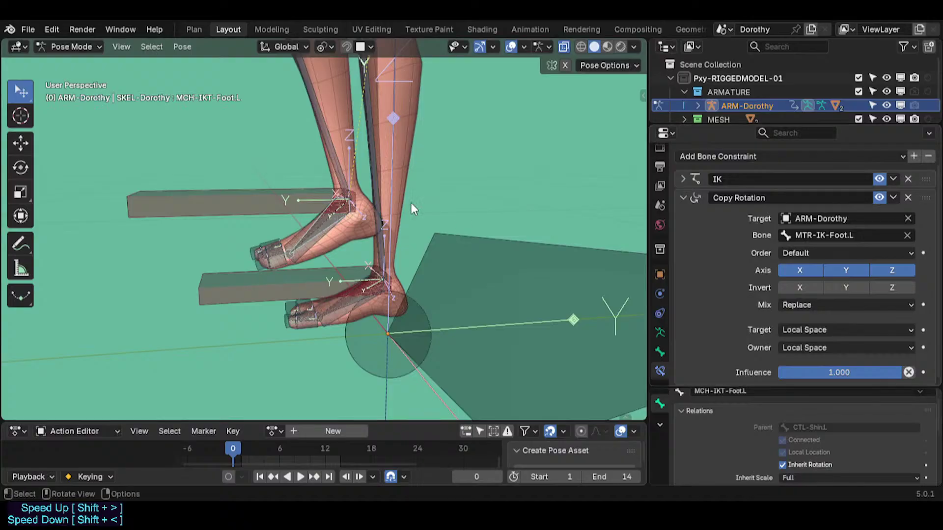
Rotate MTR-IK-Foot.L about the global X axis in both directions to test the foot, leaving the control tilted upward.
click(235, 203)
key(r)
key(x)
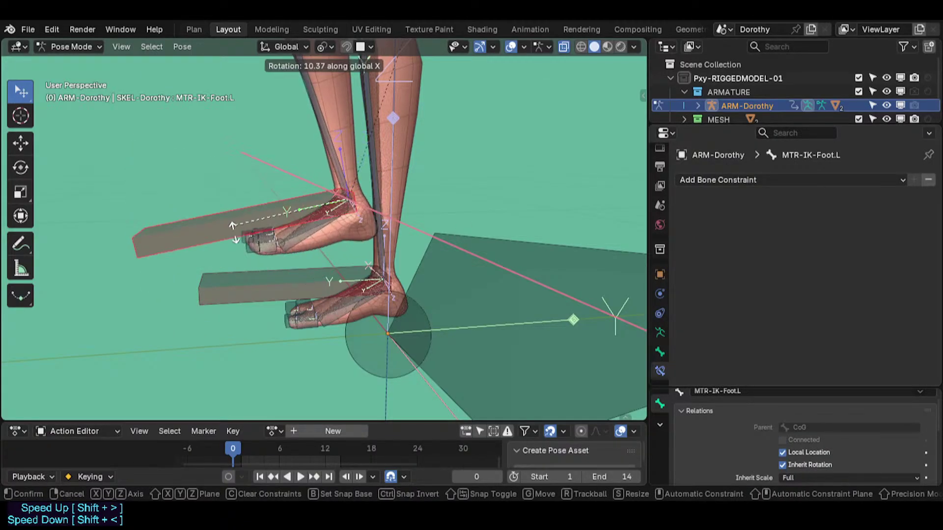
click(238, 199)
key(r)
key(x)
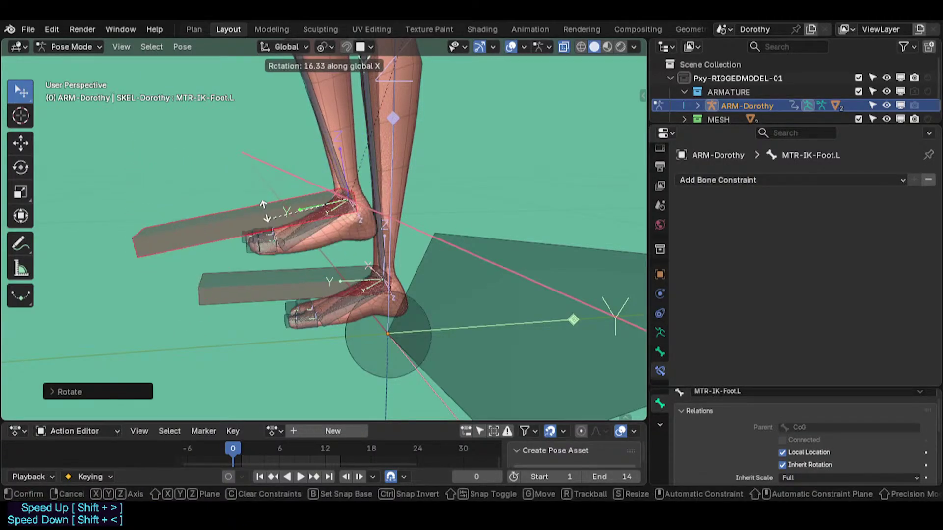
click(337, 247)
Set the target space of MCH-IKT-Foot.L's Copy Rotation constraint to Local Space (Owner Orientation).
click(337, 247)
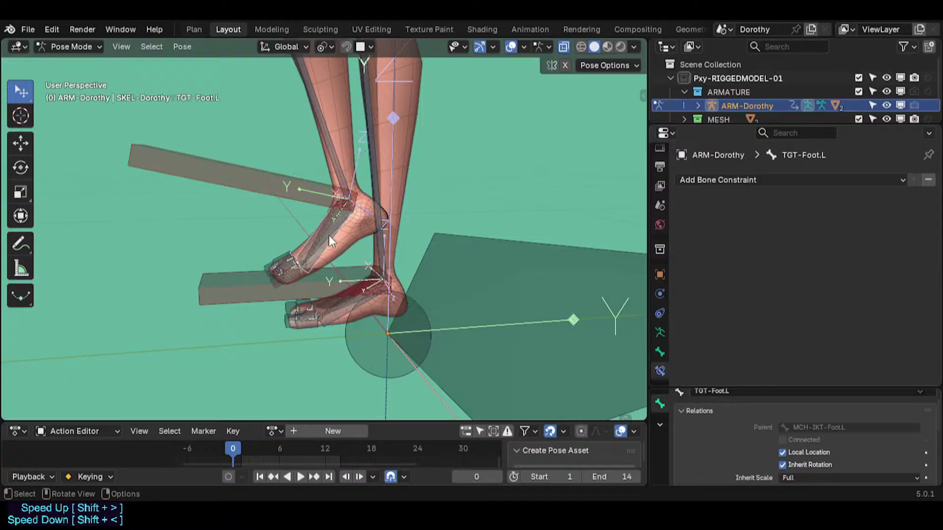
click(337, 246)
click(807, 354)
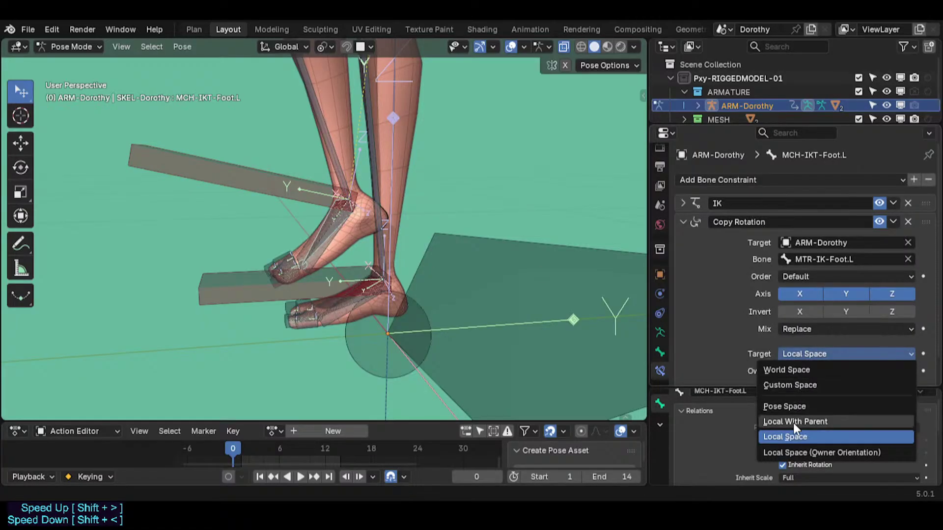
Rotate MTR-IK-Foot.L about the global X axis and freely in trackball mode to test how the left foot follows.
click(280, 196)
key(r)
key(x)
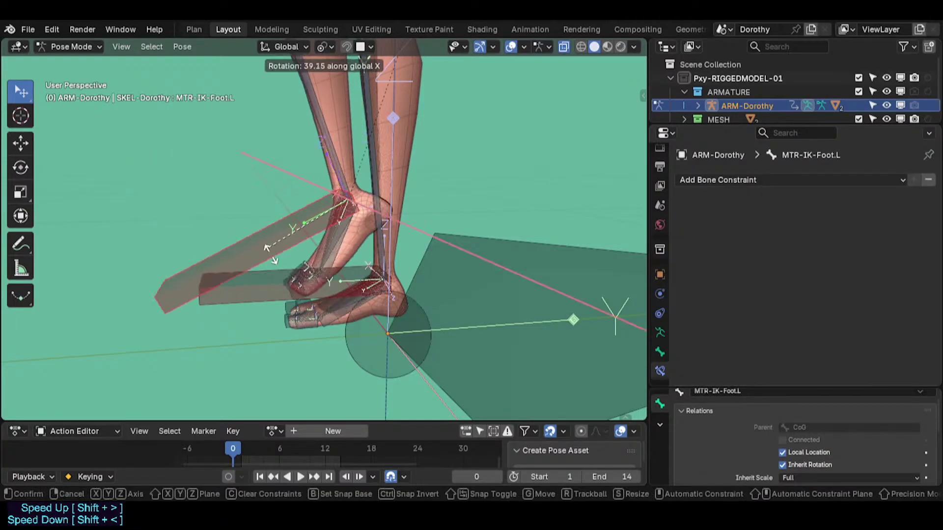
click(271, 203)
key(r)
key(r)
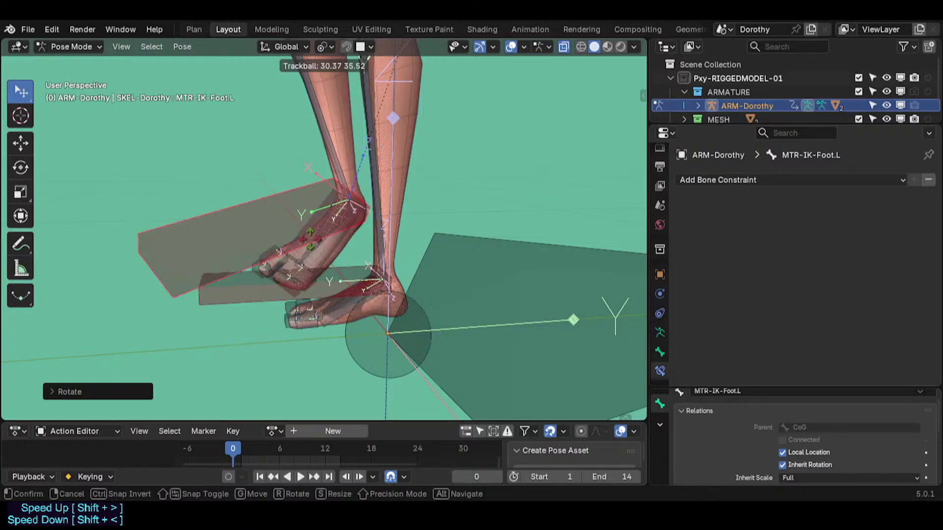
click(246, 199)
Move MTR-IK-Foot.L to new positions and rotate it once to test the left leg's IK.
key(g)
click(223, 222)
scroll(231, 216, down, 3)
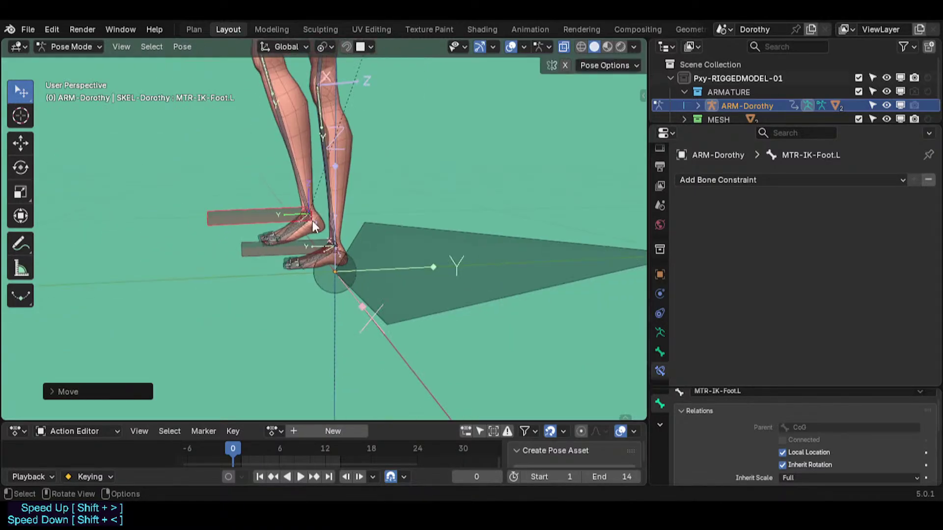
key(g)
click(256, 196)
key(r)
click(303, 165)
Clear the rotation and location of all pose bones and save the file.
key(a)
key(alt+r)
key(alt+g)
scroll(289, 216, up, 3)
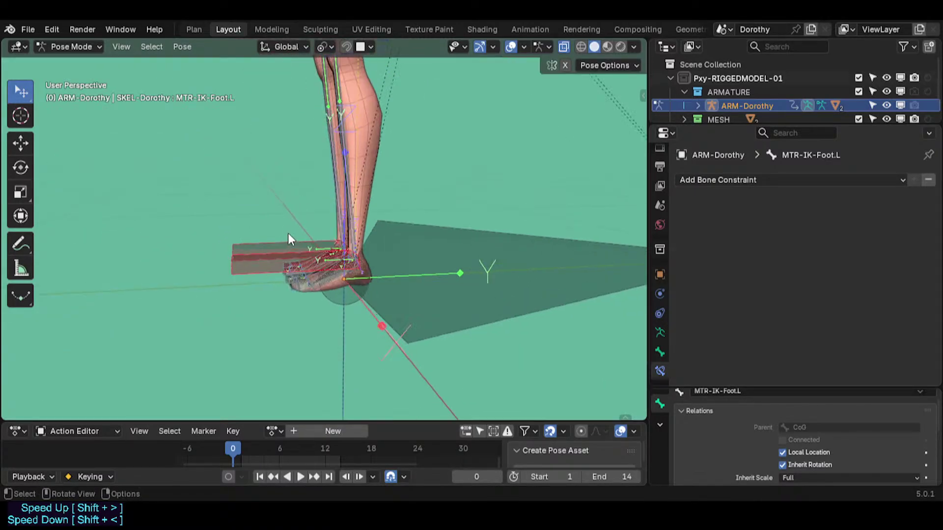
key(ctrl+s)
Move MTR-IK-Foot.L forward, backward and upward to test the foot angle while the leg bends.
key(g)
click(206, 194)
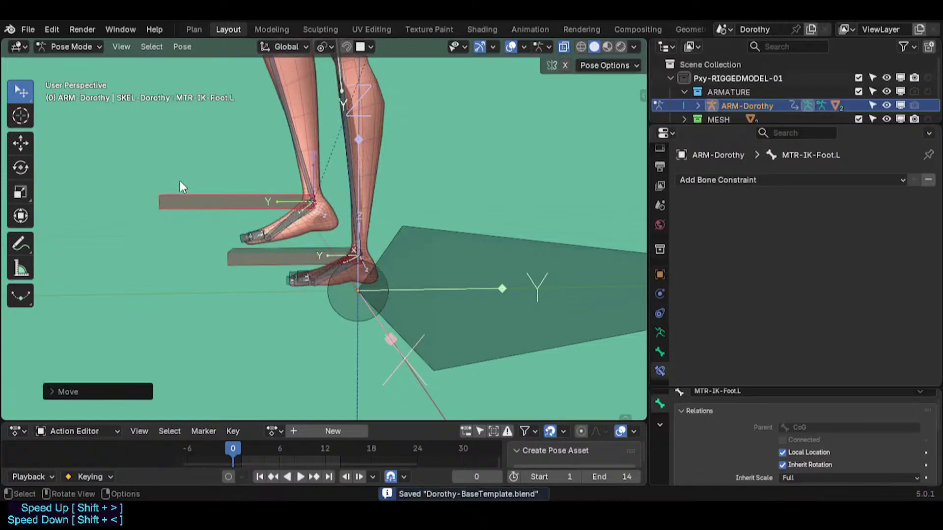
key(g)
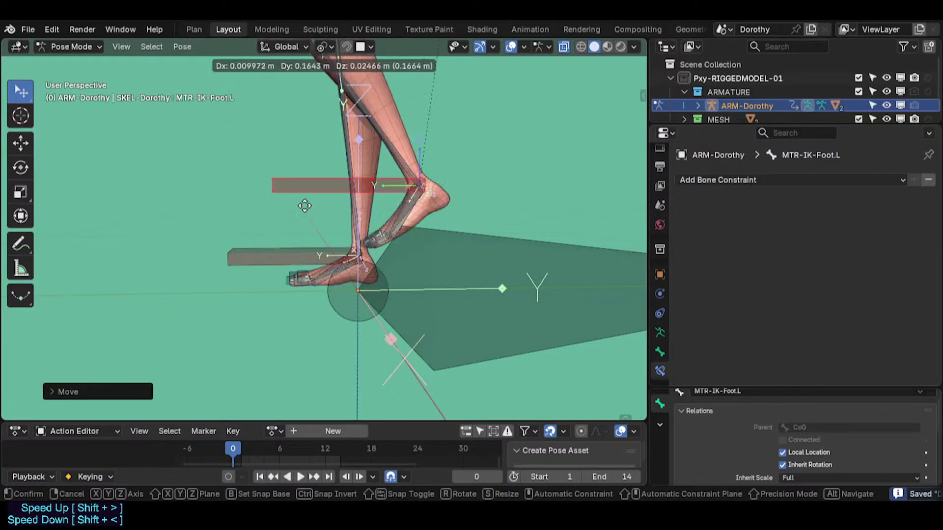
click(167, 165)
shift+middle_drag(214, 221, 216, 243)
key(g)
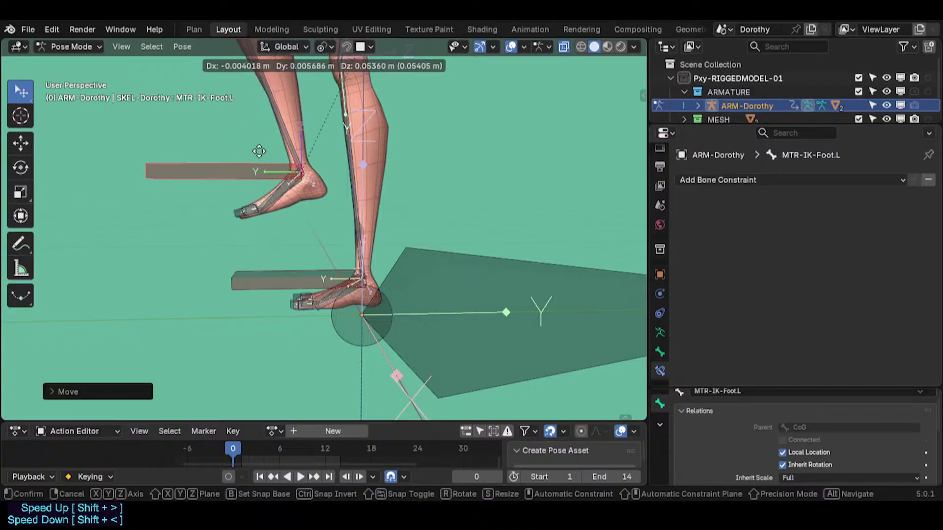
click(254, 199)
Align MCH-IKT-Foot.L to MTR-IK-Foot.L in Edit Mode with X mirroring on, and return to Pose Mode.
click(256, 200)
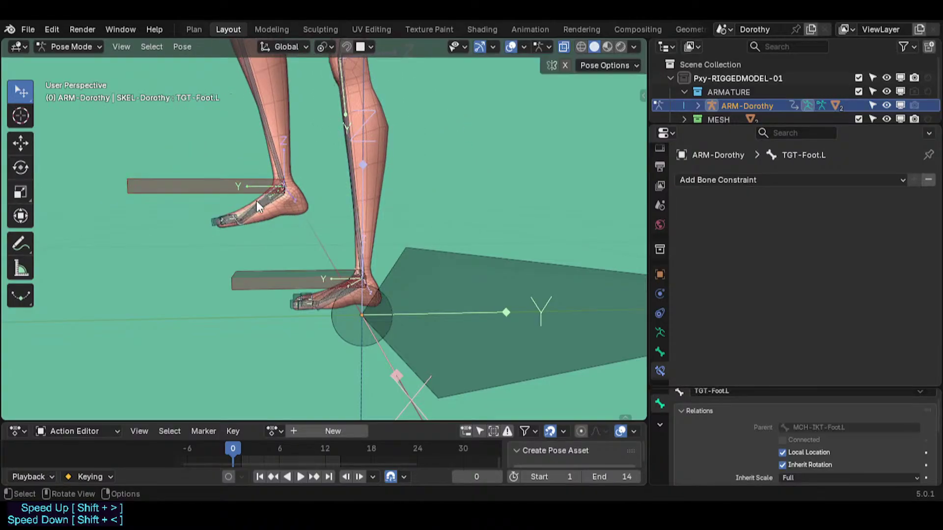
scroll(257, 202, up, 3)
click(237, 170)
click(264, 194)
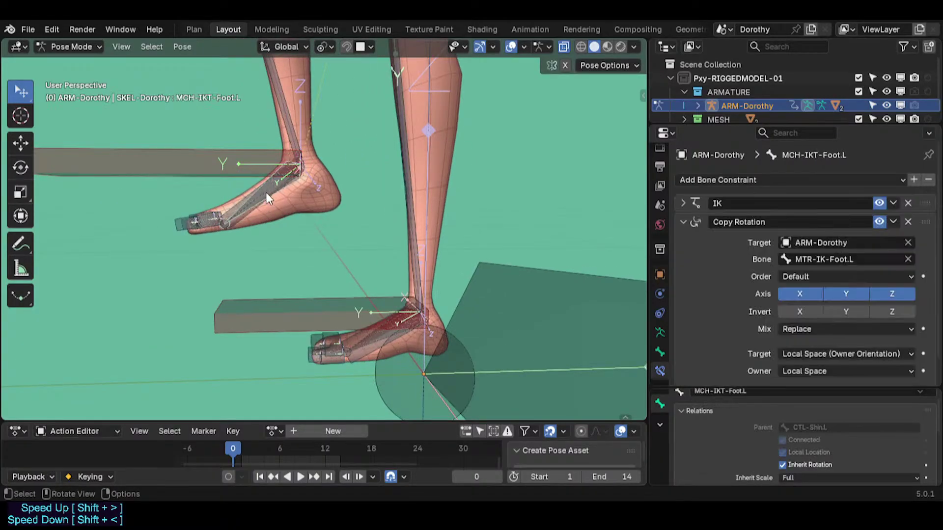
click(266, 193)
click(268, 192)
key(Tab)
shift+click(298, 347)
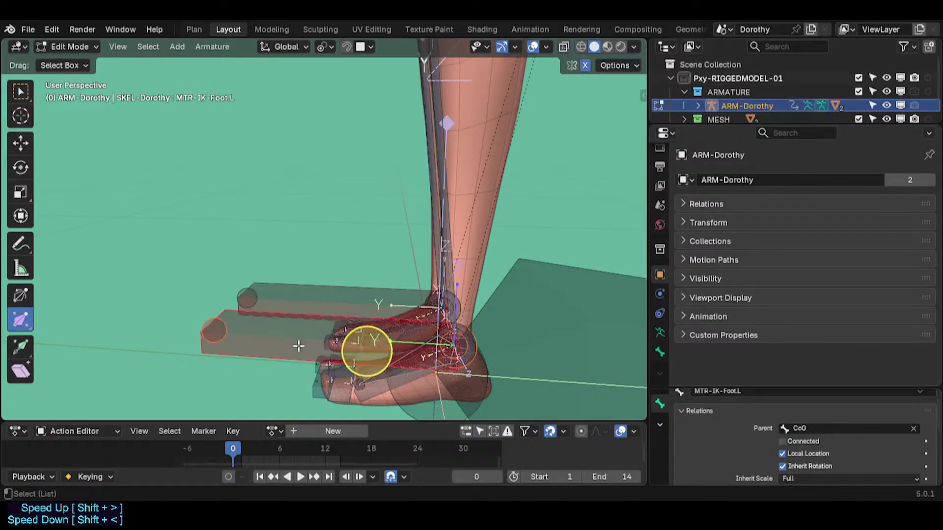
key(ctrl+alt+a)
key(ctrl+Tab)
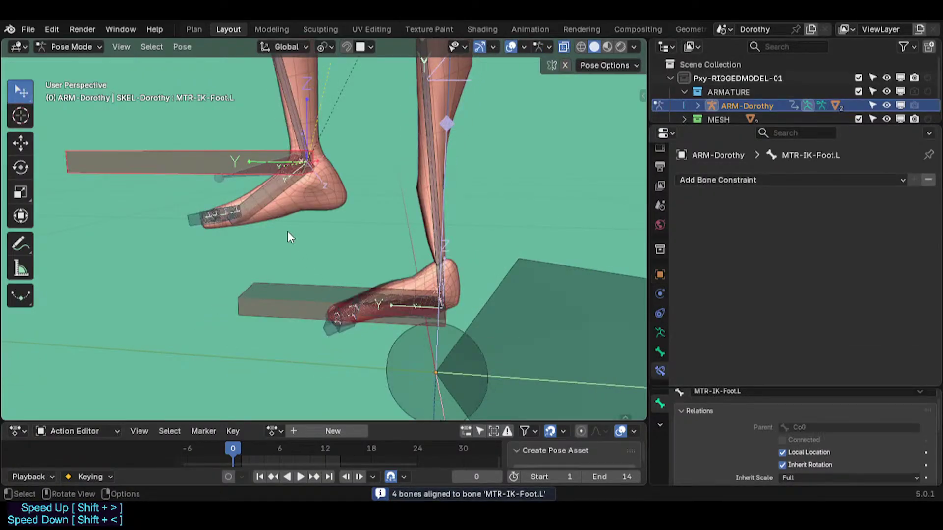
Toggle the Copy Rotation constraint on MCH-IKT-Foot.L off and on to compare its effect on the foot.
click(256, 171)
scroll(800, 343, down, 1)
scroll(702, 208, up, 1)
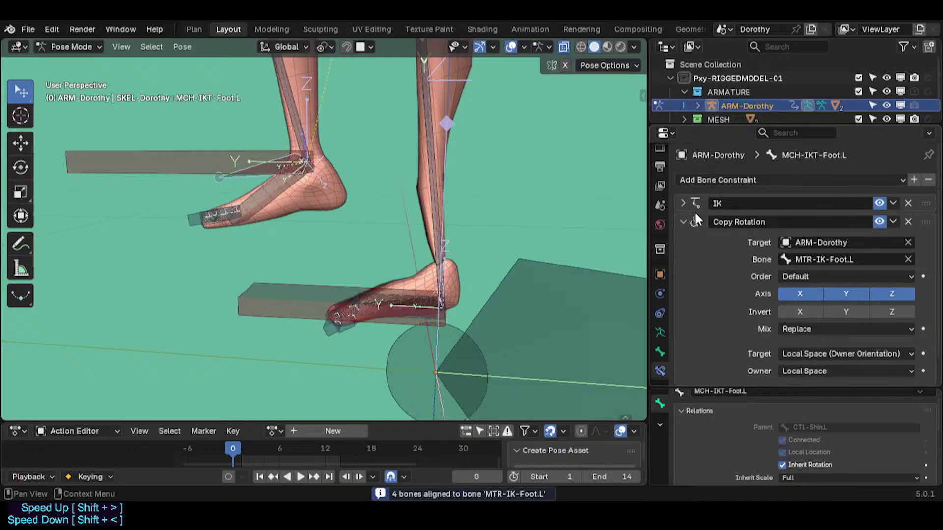
click(688, 219)
click(880, 221)
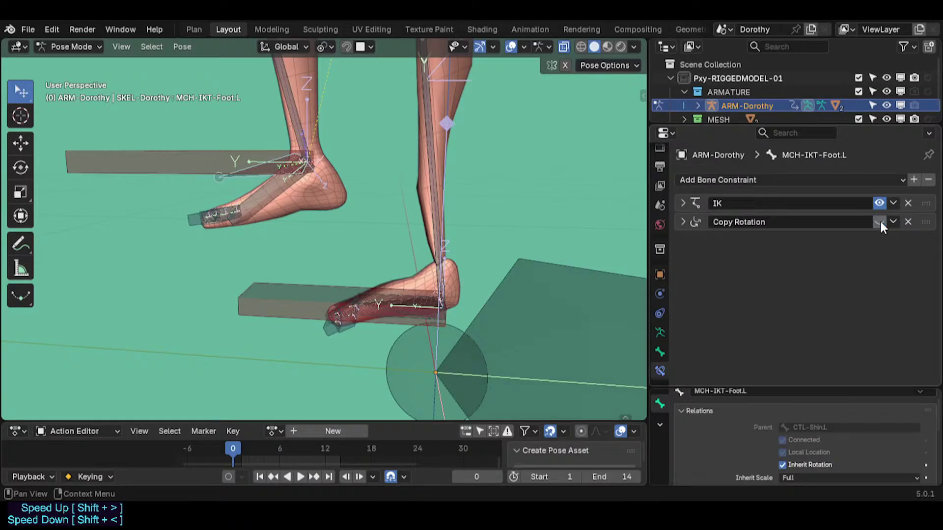
click(682, 223)
click(880, 221)
scroll(882, 217, down, 1)
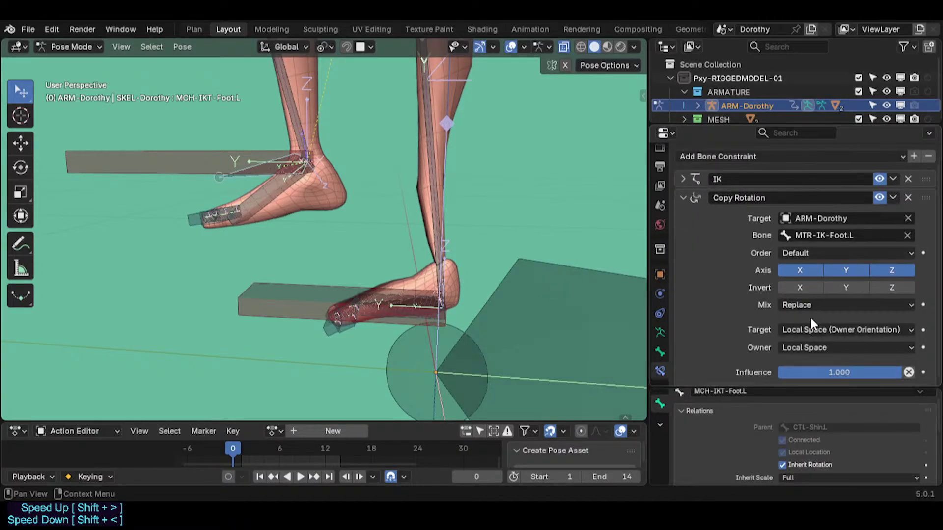
Set both the target and owner of MCH-IKT-Foot.L's Copy Rotation constraint to Pose Space.
click(805, 329)
click(787, 383)
click(798, 346)
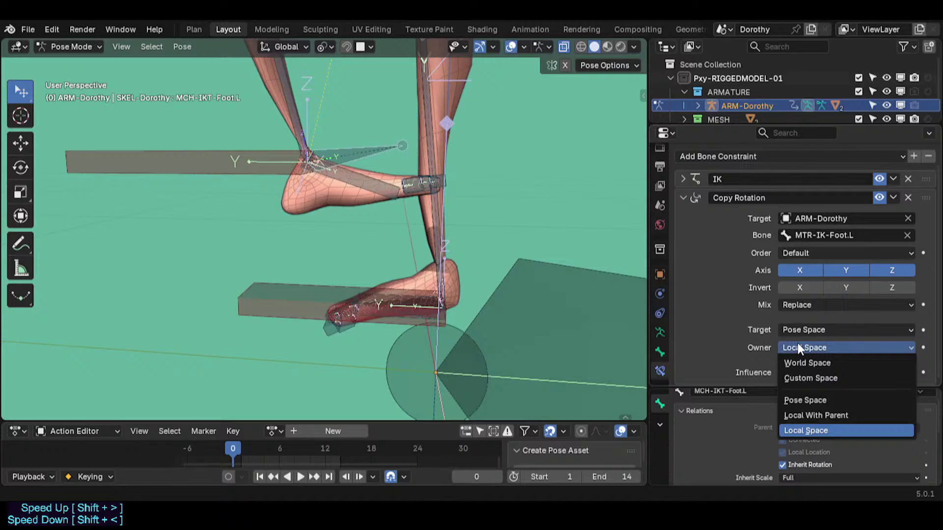
click(796, 399)
Move MTR-IK-Foot.L to test the foot, and reset the whole armature to its rest pose.
click(257, 172)
key(g)
click(194, 222)
middle_drag(197, 170, 235, 278)
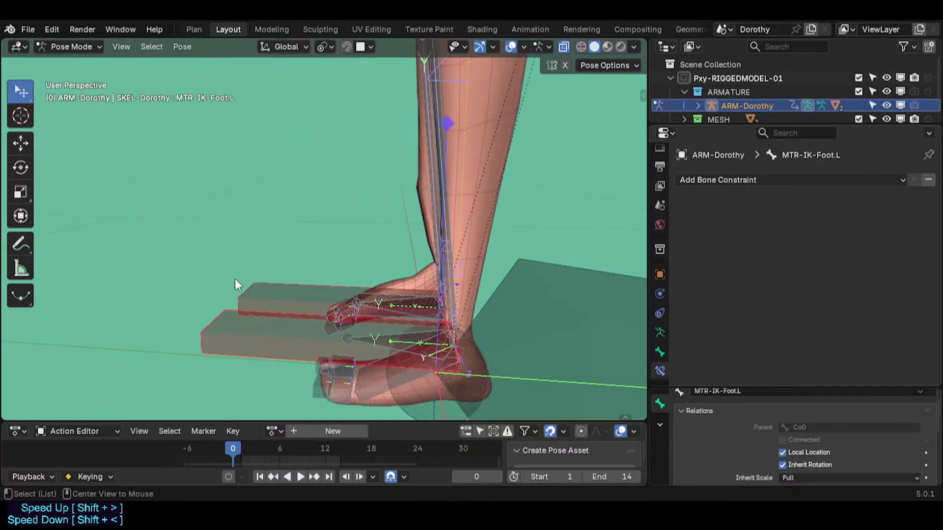
Lift MTR-IK-Foot.L off the ground, alternately move and rotate it to test the foot, and save the file.
middle_drag(234, 342, 281, 310)
key(g)
click(217, 167)
key(r)
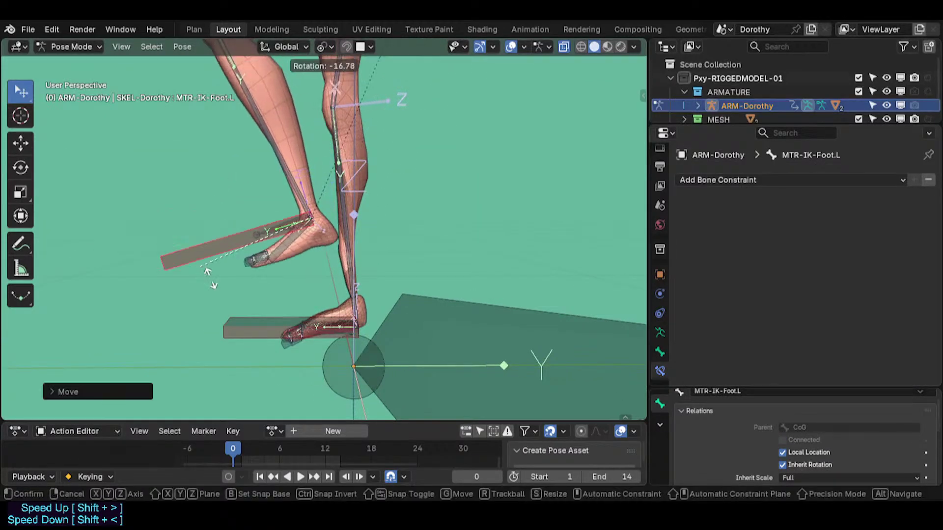
click(206, 229)
key(g)
click(223, 234)
key(r)
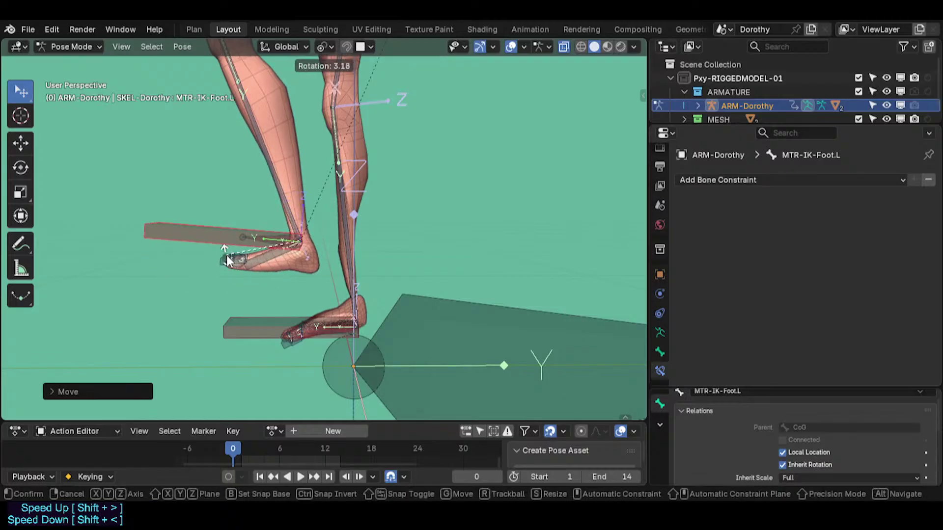
click(226, 253)
click(267, 252)
key(ctrl+s)
Reposition MTR-IK-Foot.L upward and forward, rotating the control to a nearly level angle.
click(210, 235)
key(g)
click(202, 225)
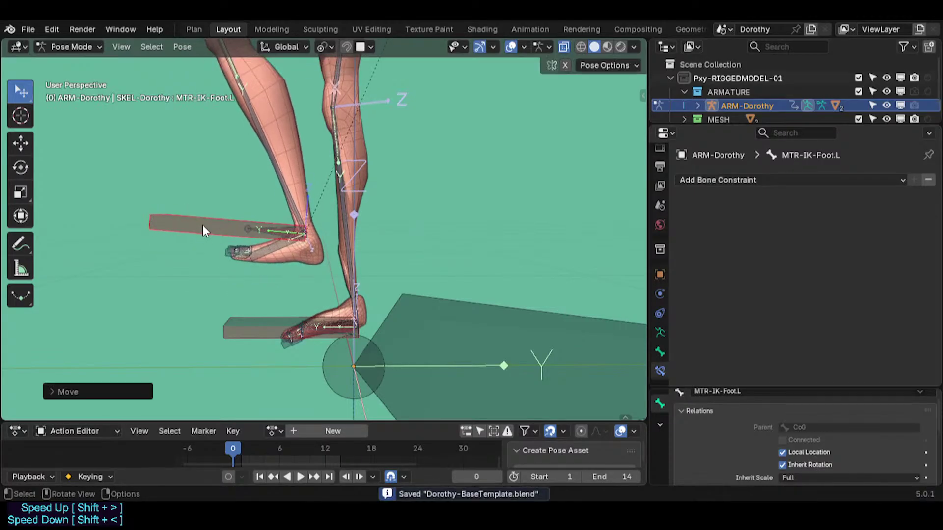
key(r)
click(194, 223)
key(g)
click(176, 212)
Check TGT-Foot.L and the constraint spaces on MCH-IKT-Foot.L up close, and save the file.
click(276, 225)
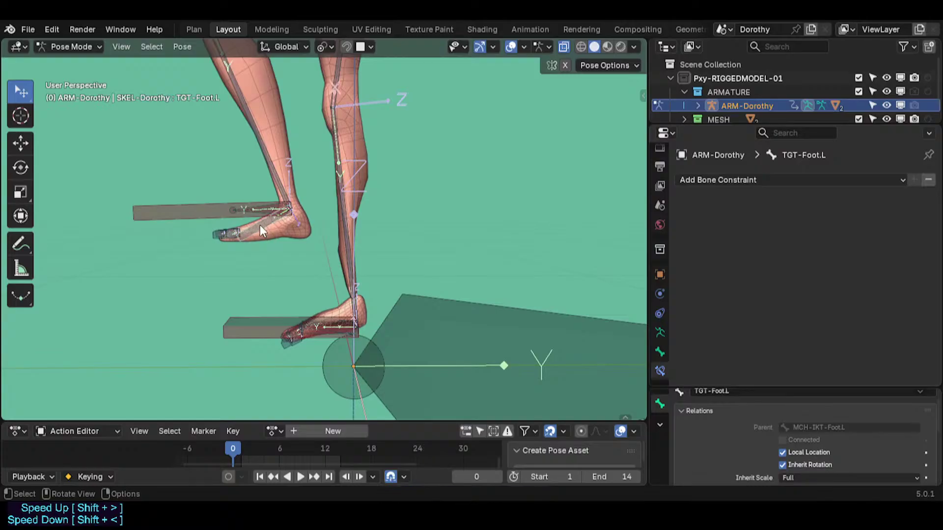
scroll(260, 225, up, 2)
middle_drag(261, 225, 280, 240)
click(255, 201)
click(255, 202)
key(ctrl+s)
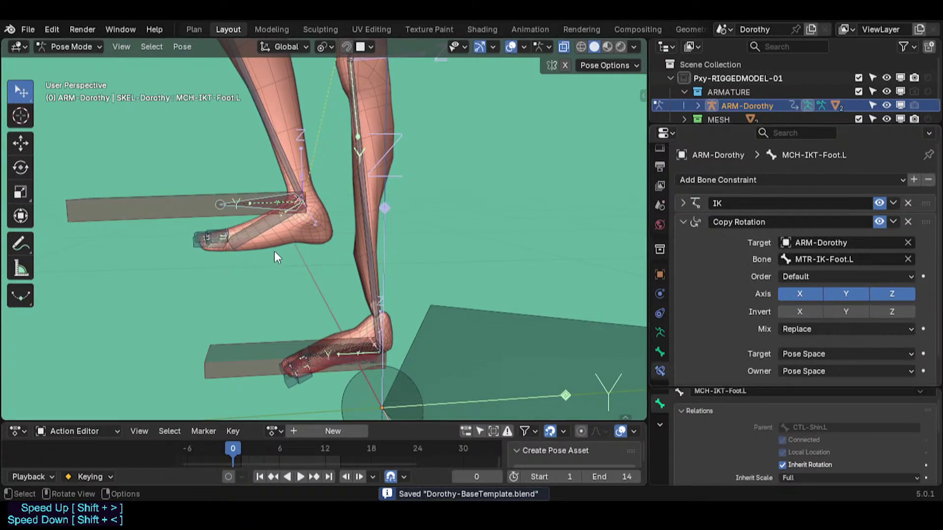
Examine how TGT-Foot.L, its parent MCH-IKT-Foot.L and the MTR-IK-Foot.L control are related and oriented on the raised foot.
click(255, 235)
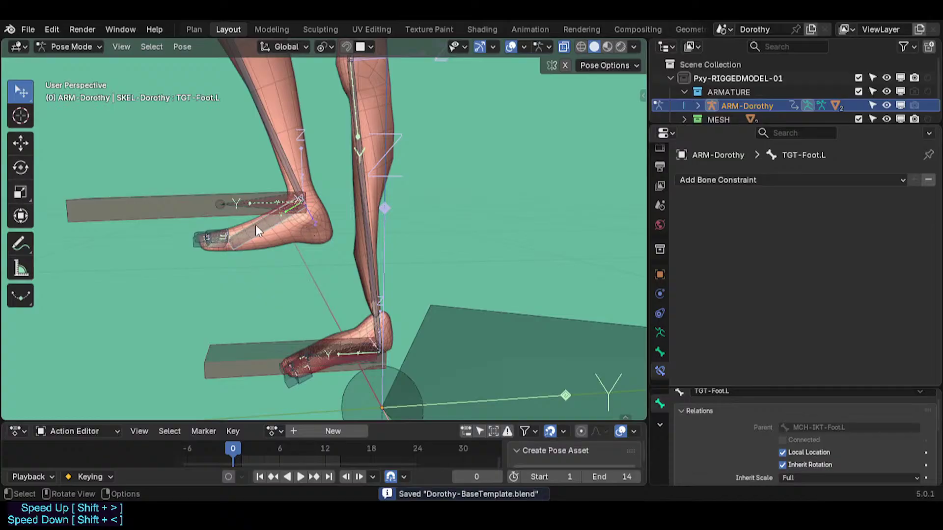
scroll(255, 225, up, 2)
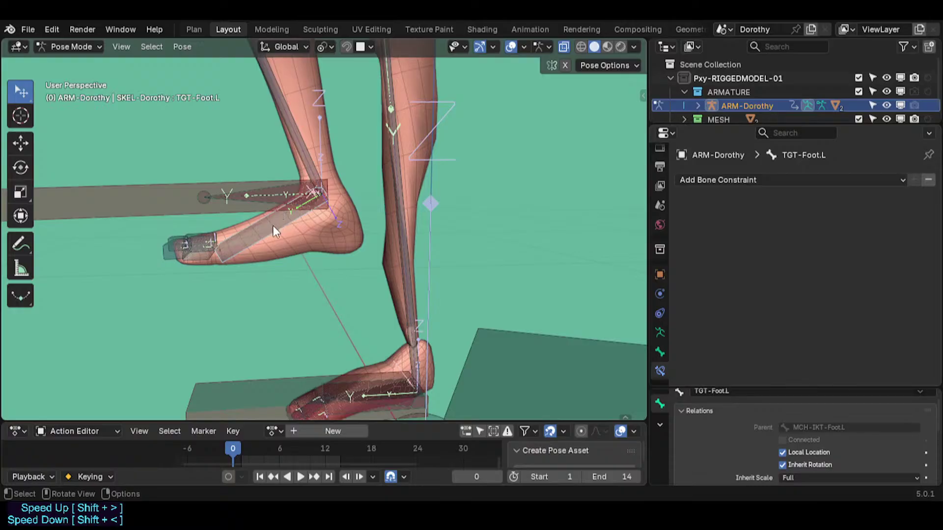
click(268, 196)
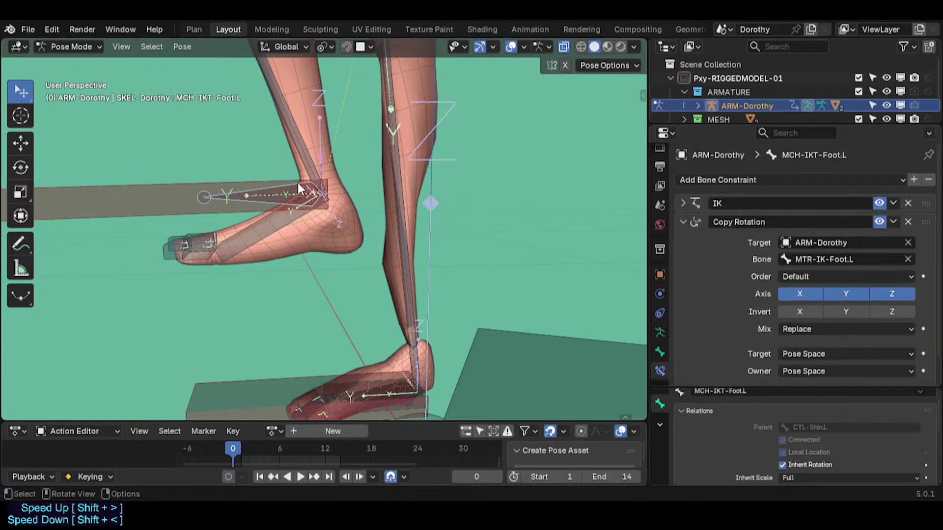
mouse_move(264, 220)
middle_down()
mouse_move(331, 256)
mouse_move(269, 212)
middle_up()
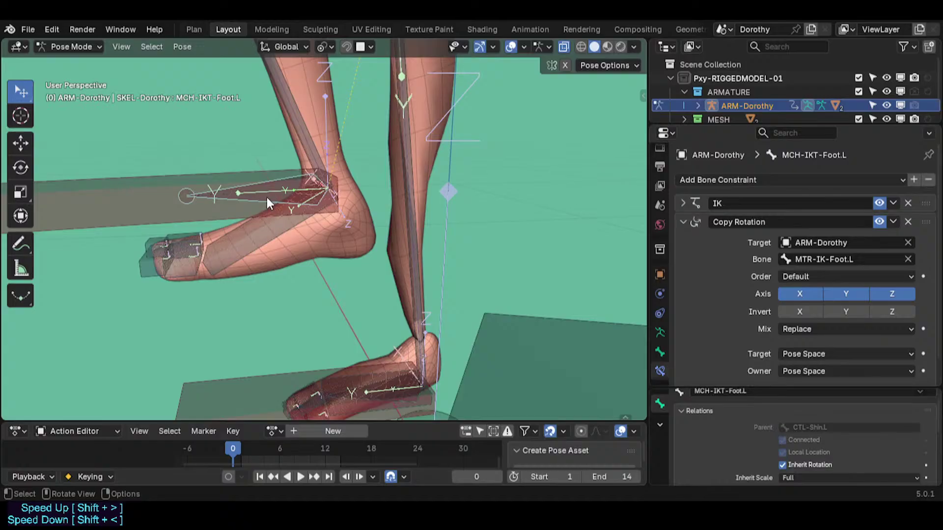
middle_drag(266, 195, 228, 246)
click(267, 230)
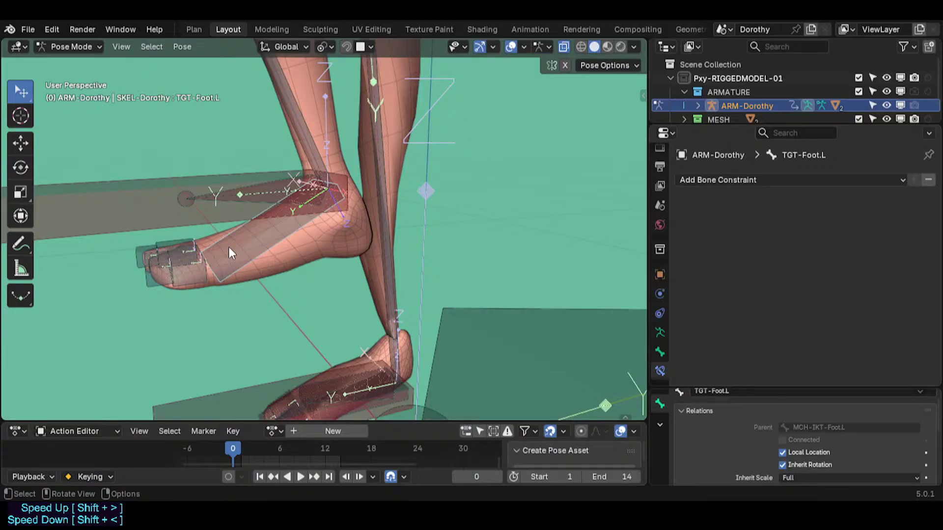
middle_drag(270, 231, 284, 186)
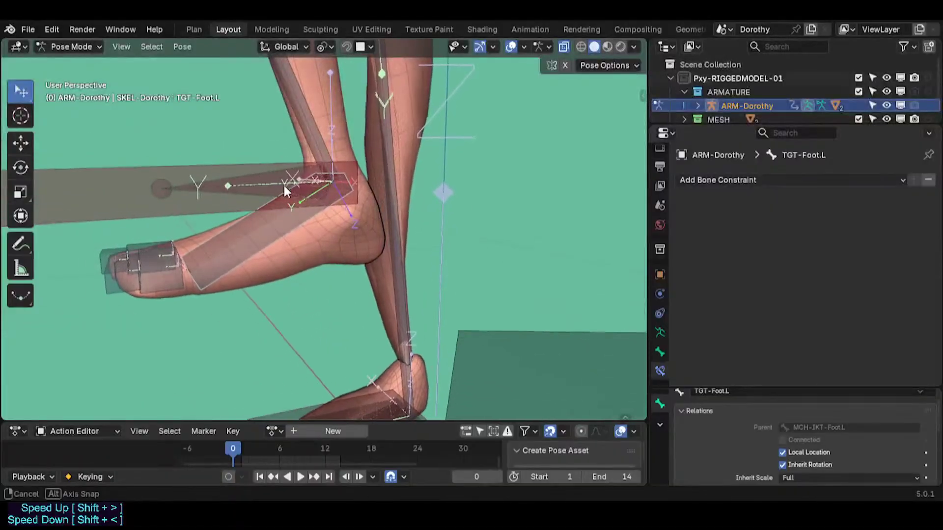
click(266, 177)
click(261, 219)
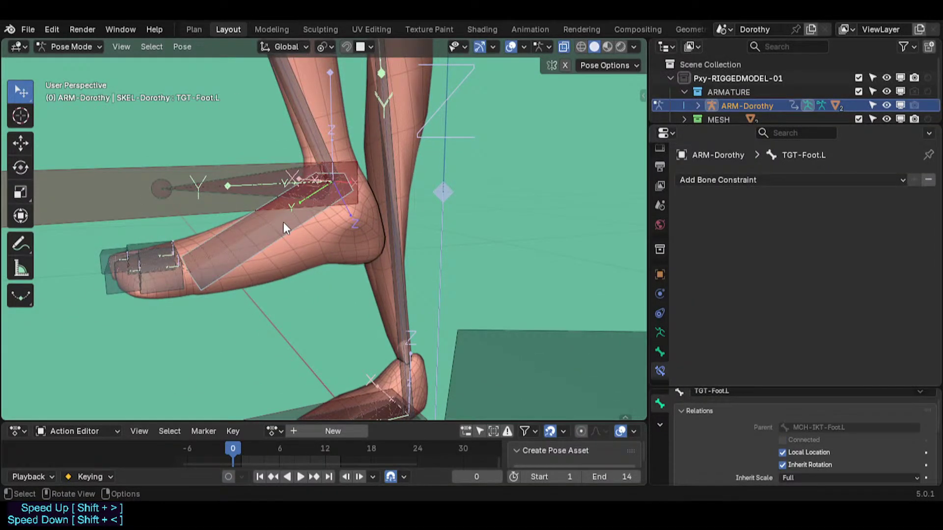
click(265, 187)
click(264, 186)
click(265, 215)
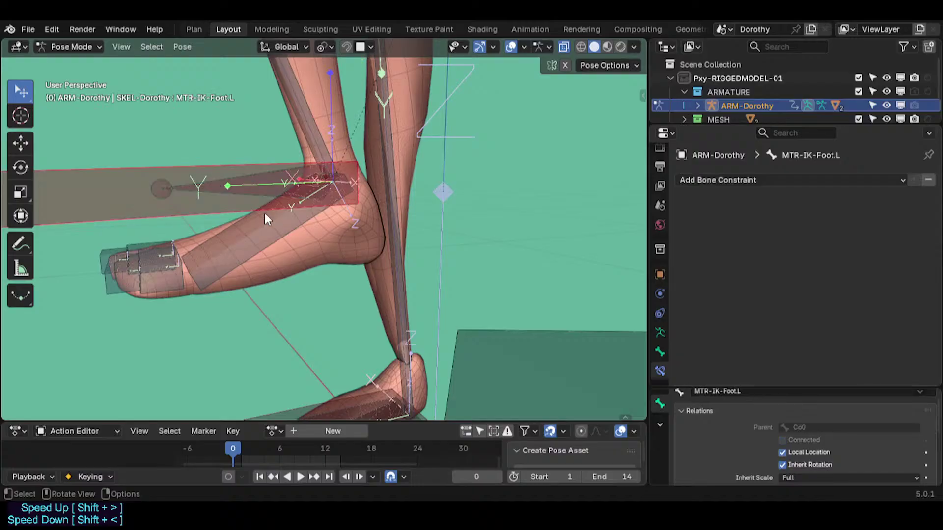
click(275, 222)
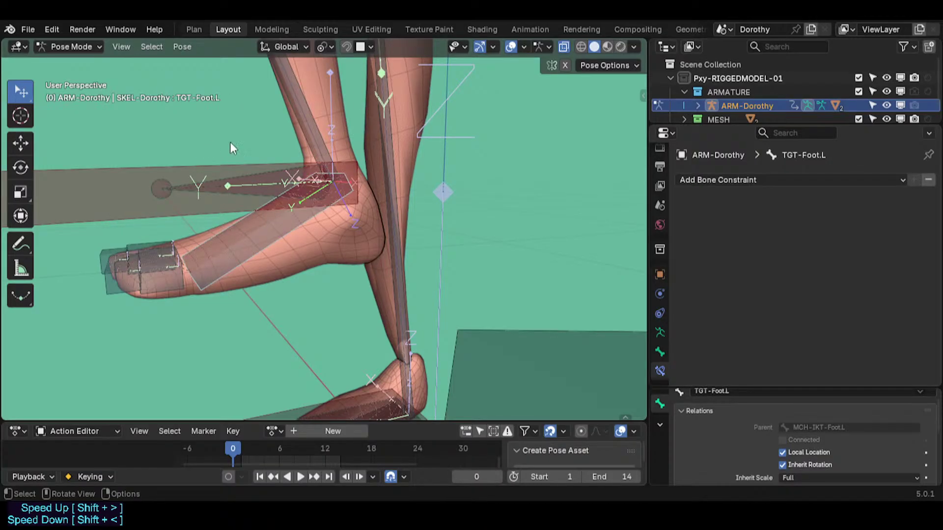
click(252, 186)
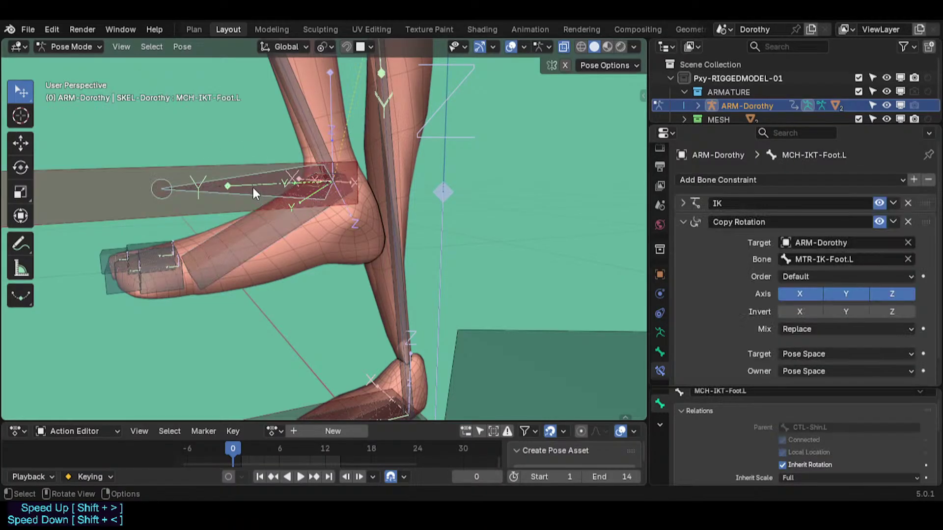
Rotate MTR-IK-Foot.L up and down to test the foot's response, and select TGT-Foot.L for closer inspection.
click(260, 227)
click(269, 187)
key(t)
key(t)
key(r)
right_click(265, 173)
click(265, 172)
key(r)
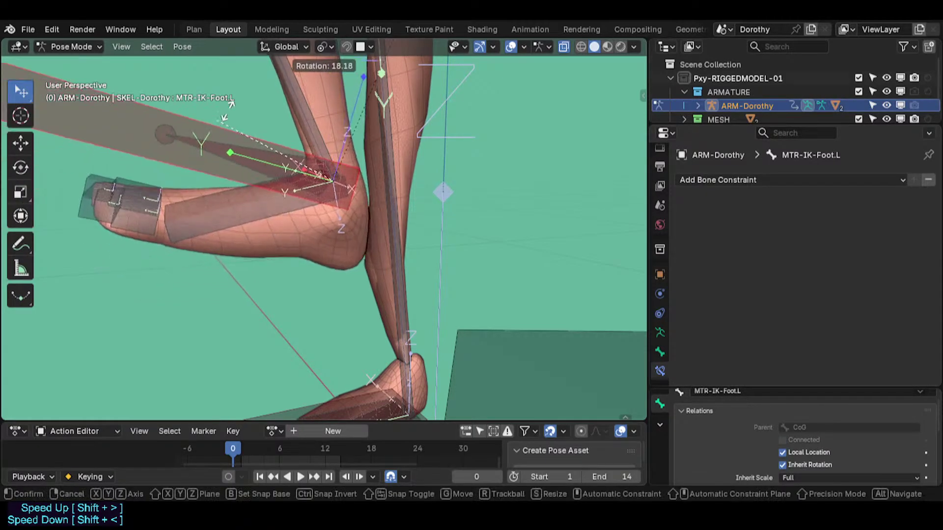
click(259, 159)
click(253, 238)
middle_drag(253, 211, 270, 263)
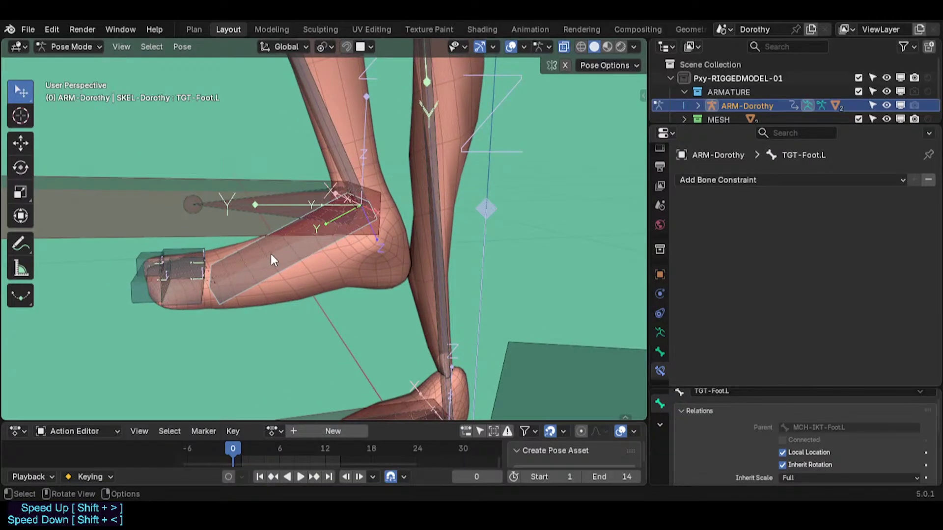
Try a free trackball rotation of MTR-IK-Foot.L, and select TGT-Foot.L to inspect how the foot bone responds.
click(270, 253)
key(r)
key(r)
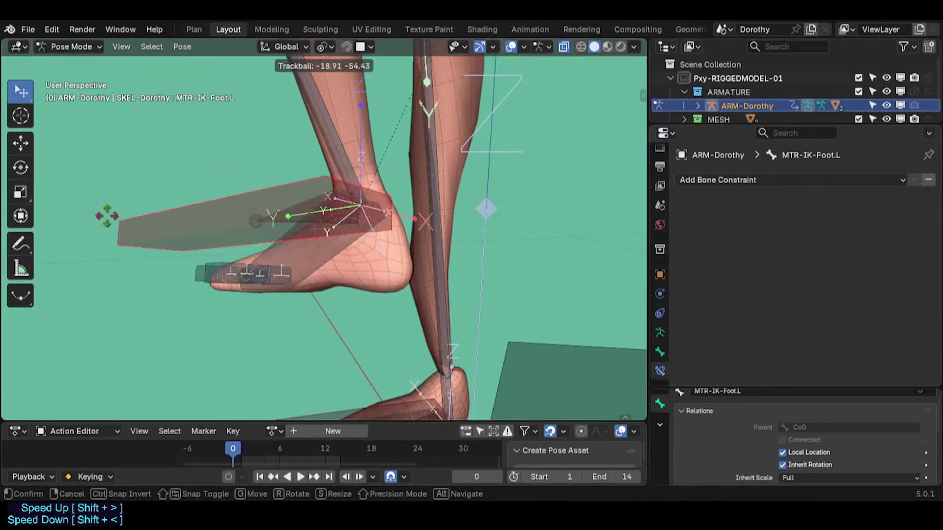
click(150, 205)
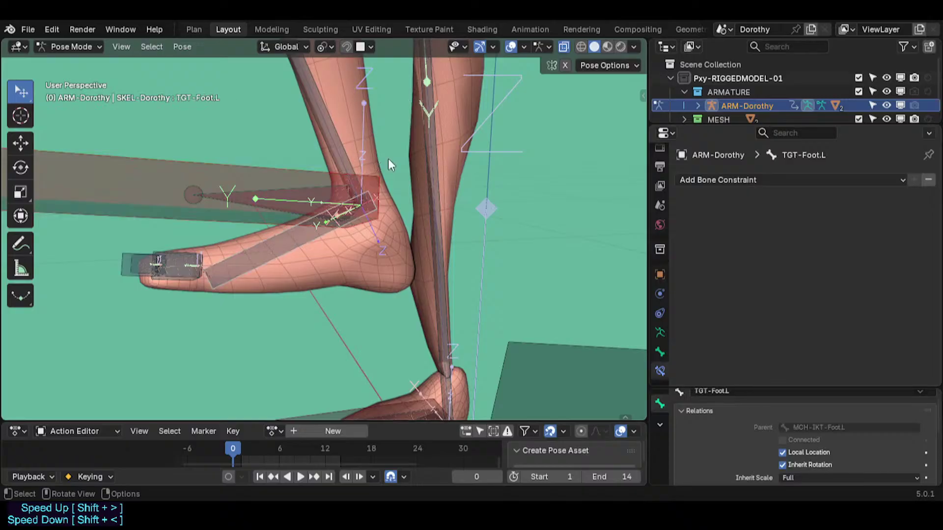
middle_drag(304, 233, 266, 244)
middle_drag(311, 284, 350, 277)
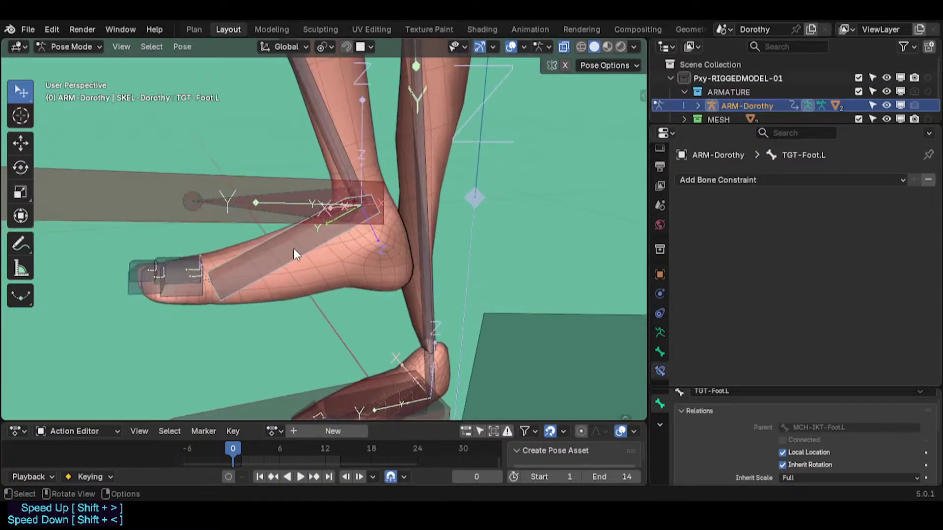
Rotate MTR-IK-Foot.L steeply upward and try a trackball rotation to test how the foot follows.
click(270, 201)
click(282, 243)
key(r)
click(199, 111)
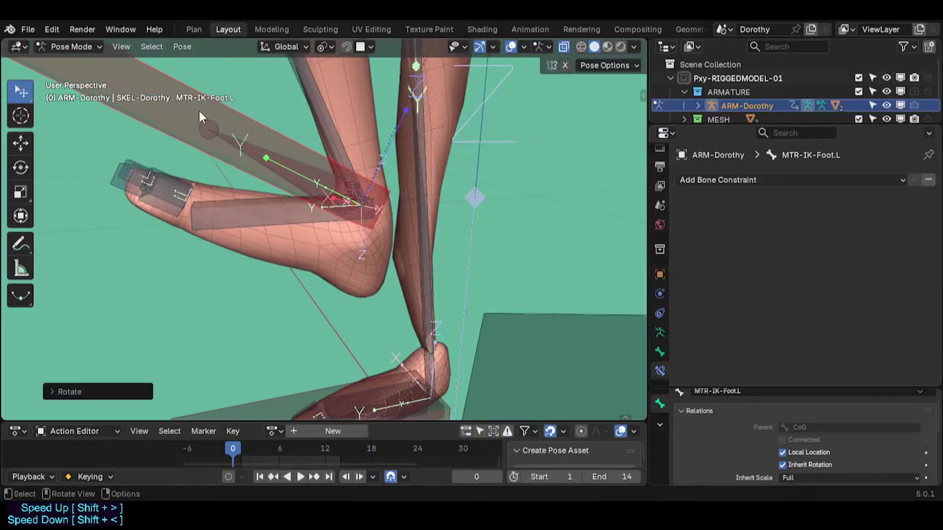
key(r)
key(r)
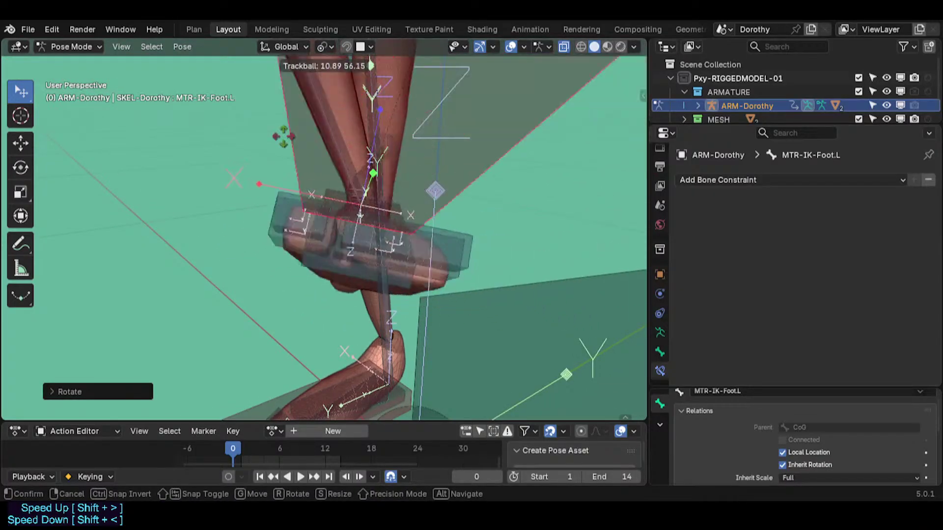
click(290, 163)
Compare the orientation of MCH-IKT-Foot.L and TGT-Foot.L on the raised foot.
click(291, 163)
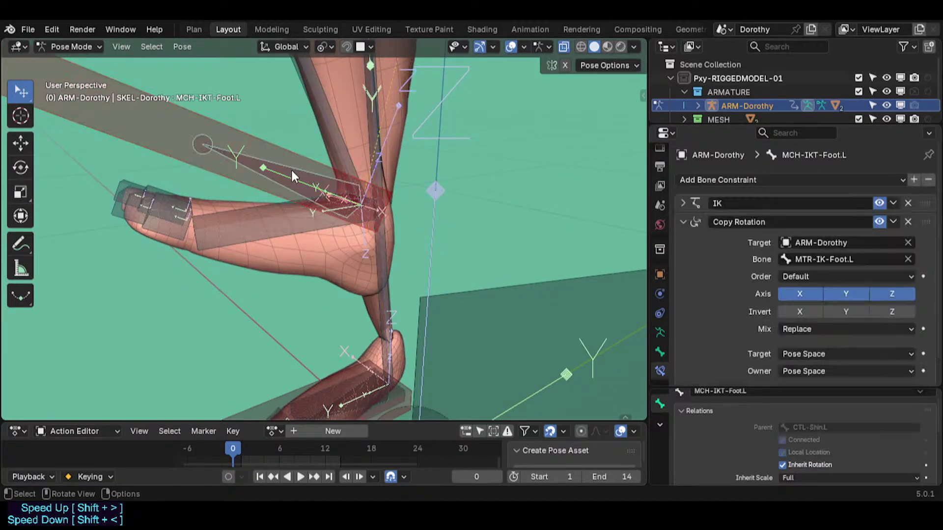
click(275, 214)
middle_drag(233, 172, 242, 240)
scroll(241, 239, down, 3)
scroll(246, 252, up, 2)
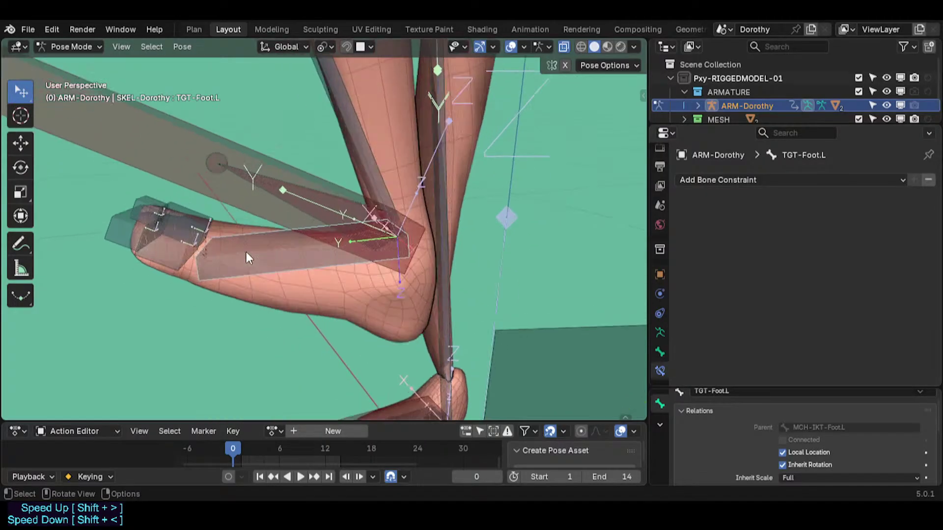
scroll(268, 224, down, 3)
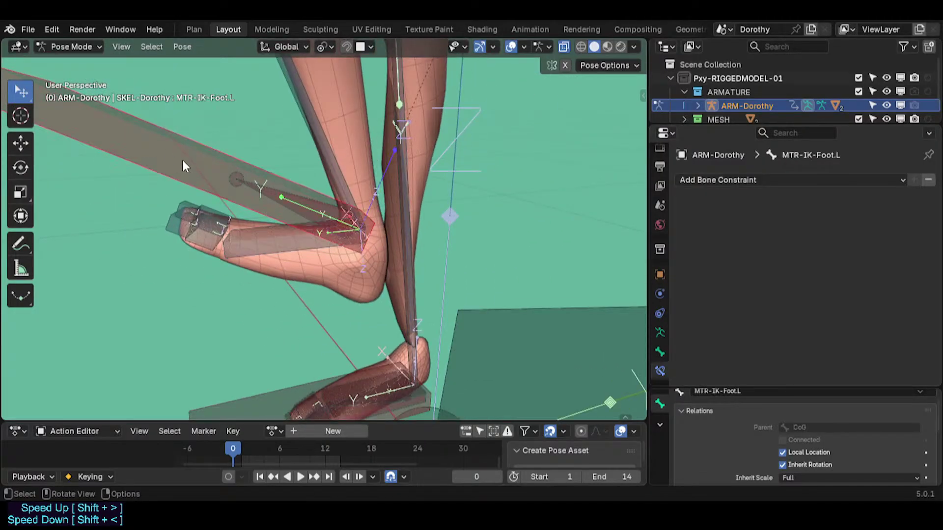
Reposition MTR-IK-Foot.L and tilt the control slightly upward.
middle_drag(205, 178, 305, 334)
key(g)
click(226, 189)
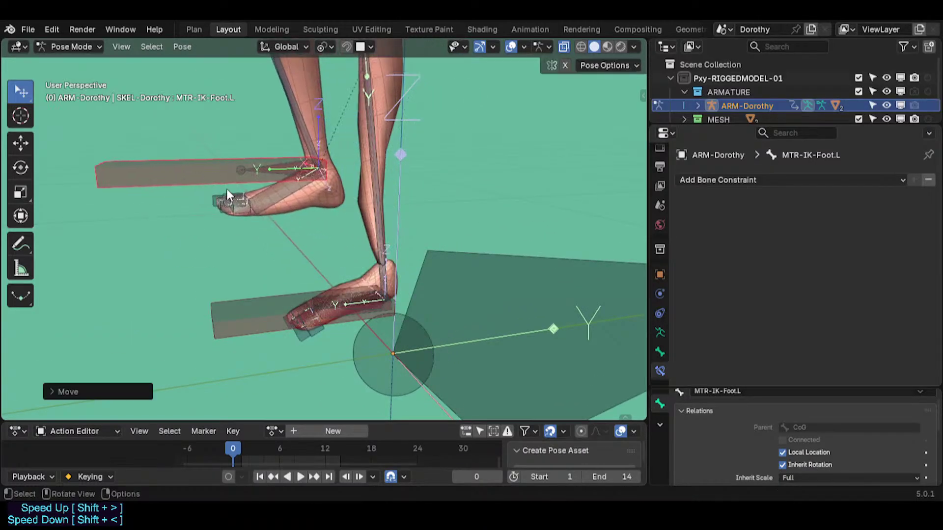
key(r)
click(218, 135)
scroll(220, 160, up, 3)
Disable the Copy Rotation constraint on MCH-IKT-Foot.L.
click(285, 158)
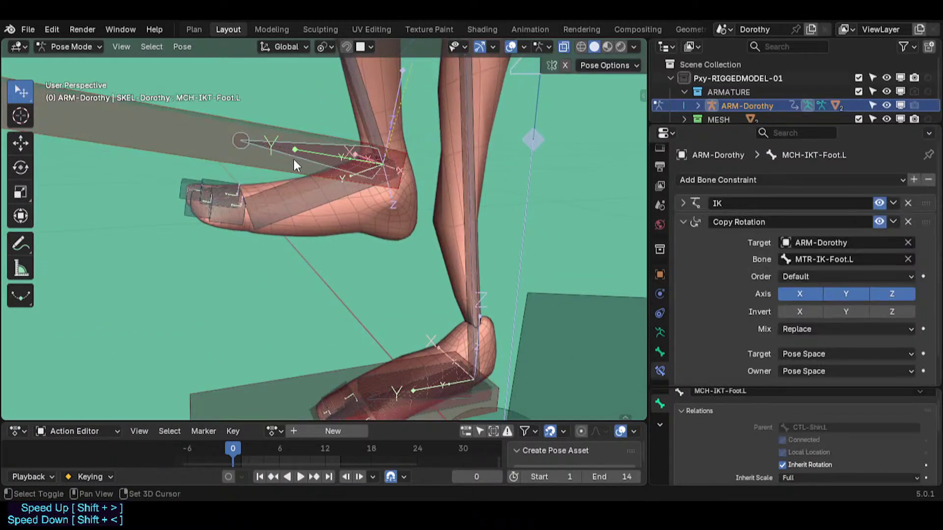
shift+middle_drag(293, 159, 317, 215)
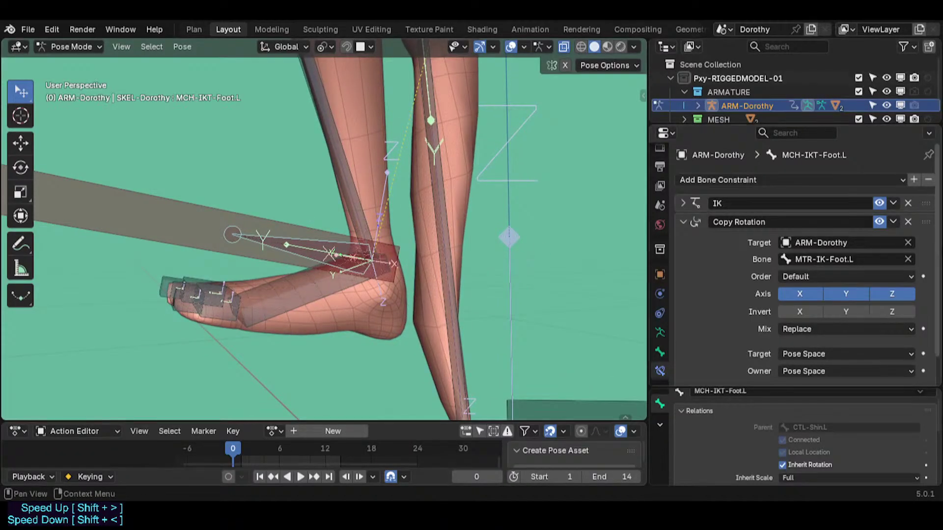
click(880, 222)
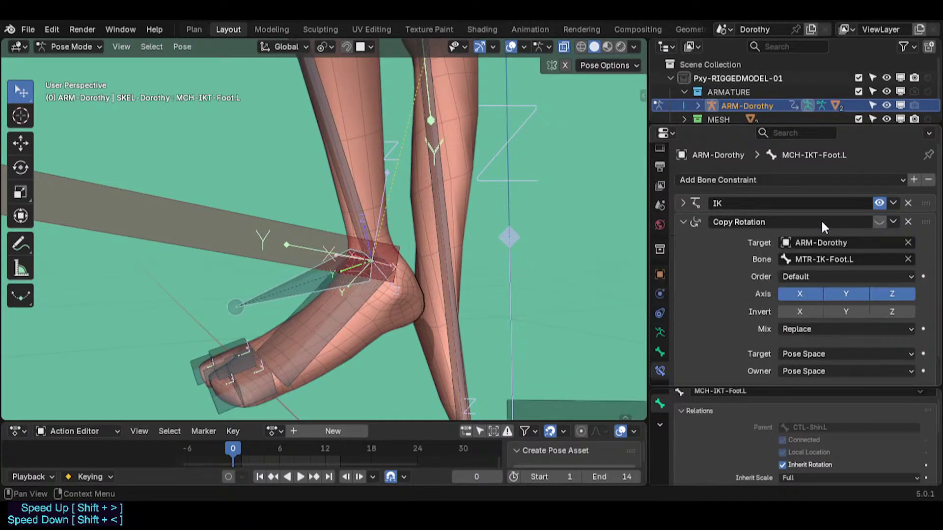
Move MTR-IK-Foot.L around the raised leg and try rotating it to test the foot without Copy Rotation.
middle_drag(383, 216, 322, 215)
click(257, 214)
key(g)
click(241, 193)
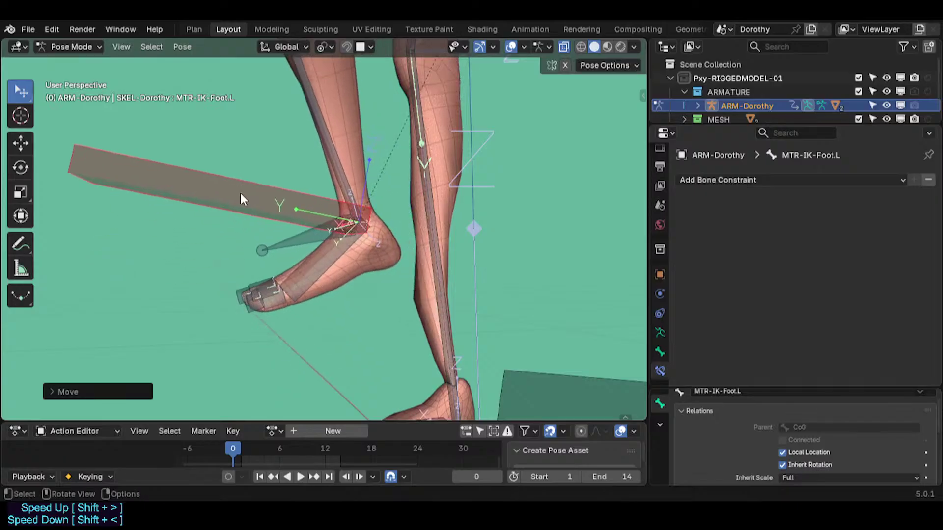
key(r)
right_click(255, 208)
middle_drag(258, 206, 344, 256)
key(g)
click(276, 311)
scroll(276, 311, down, 3)
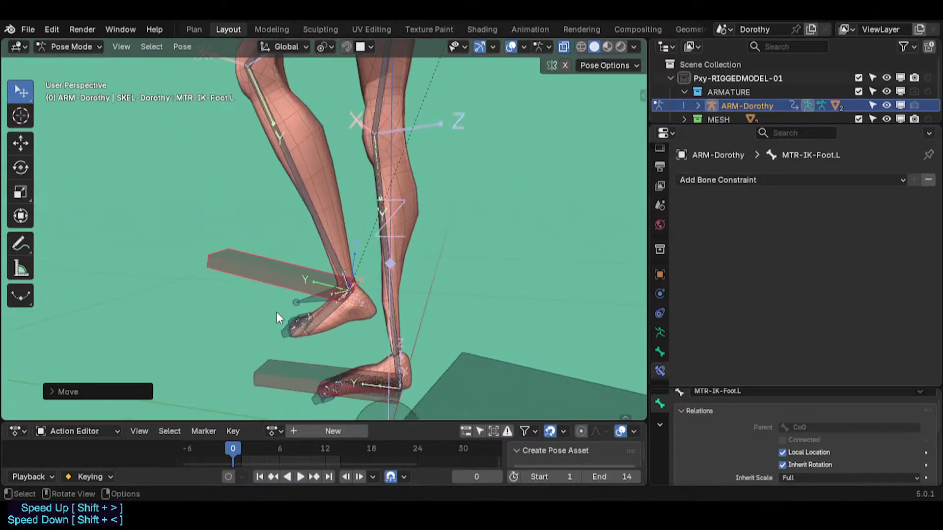
Swing MTR-IK-Foot.L forward and behind the body, and try tilting it upward, to check the IK leg from the side.
shift+middle_drag(276, 311, 394, 234)
key(g)
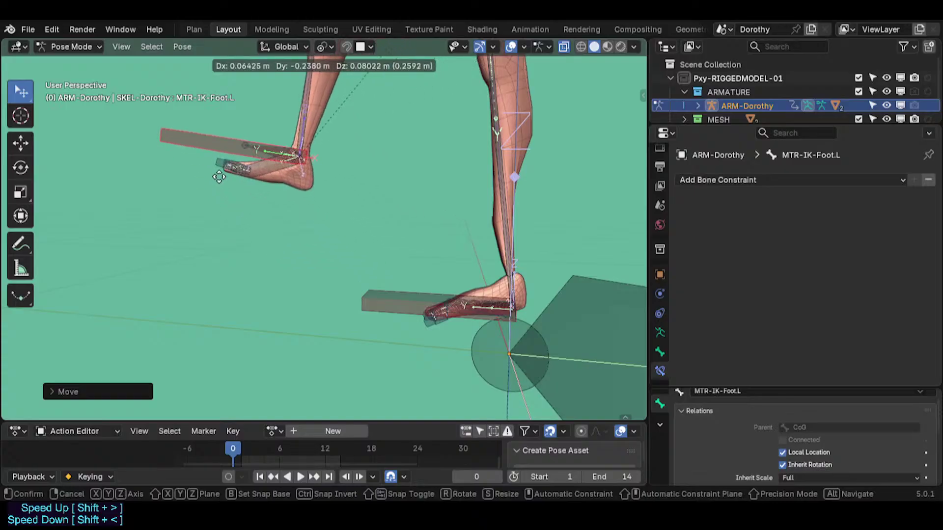
click(284, 234)
middle_drag(414, 205, 410, 219)
key(r)
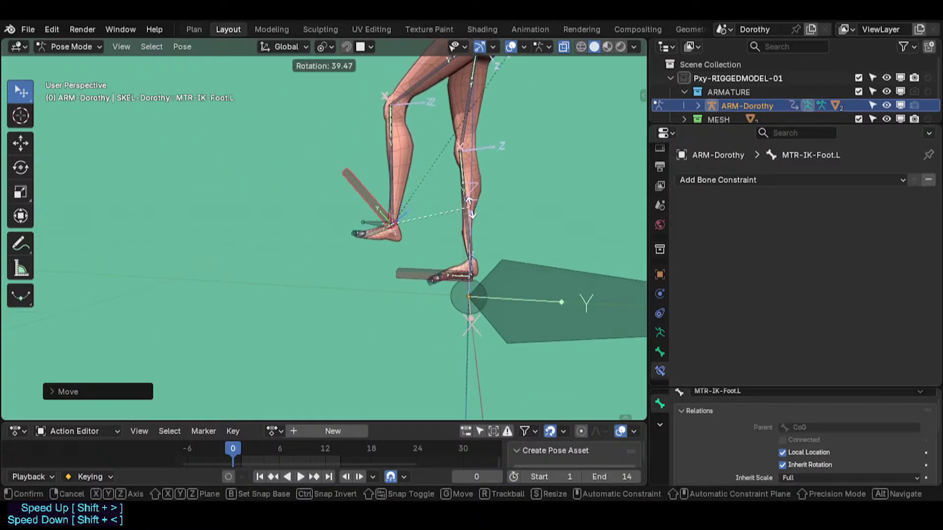
click(424, 155)
key(g)
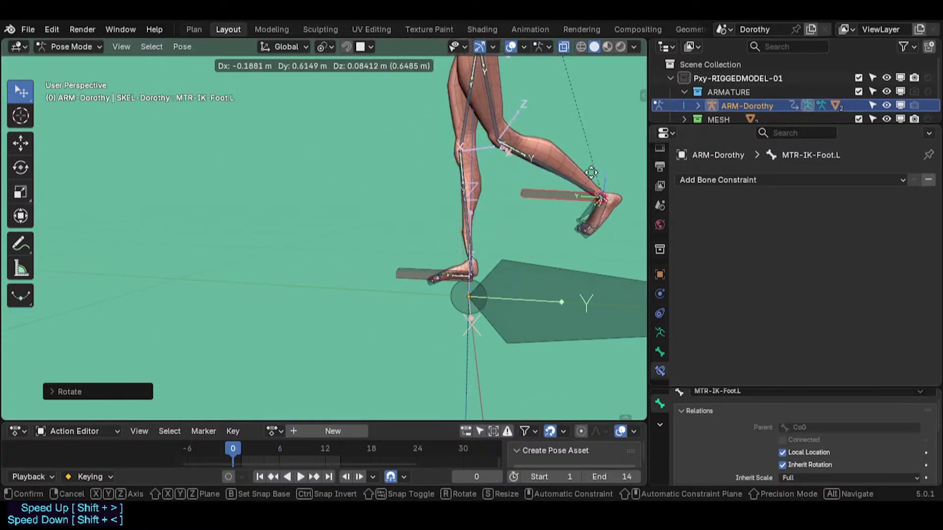
click(234, 60)
shift+middle_drag(234, 186, 231, 236)
Lift MTR-IK-Foot.L in front of the body, test an upward tilt, and swing the leg backward again.
key(g)
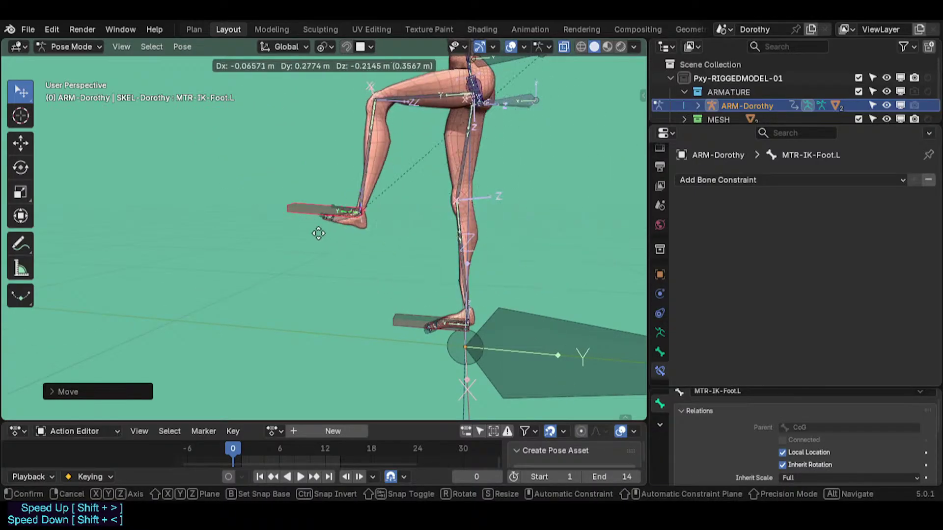
key(r)
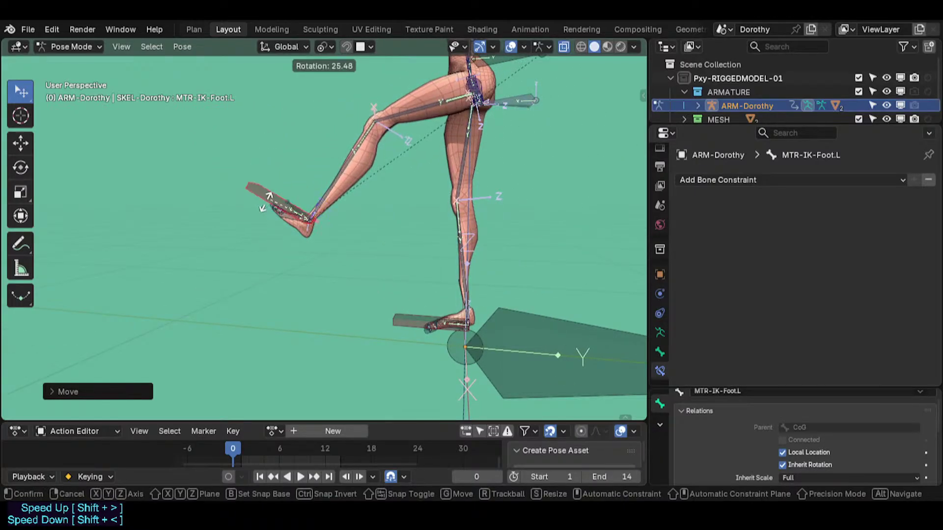
click(282, 221)
key(g)
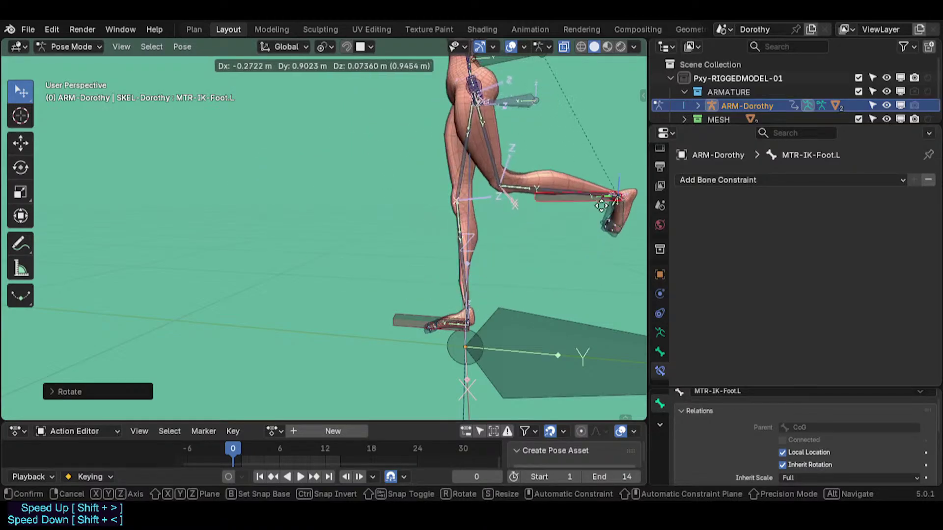
click(367, 247)
Clear the location of all bones, and lift MTR-IK-Foot.L forward and up off the ground.
key(a)
key(alt+g)
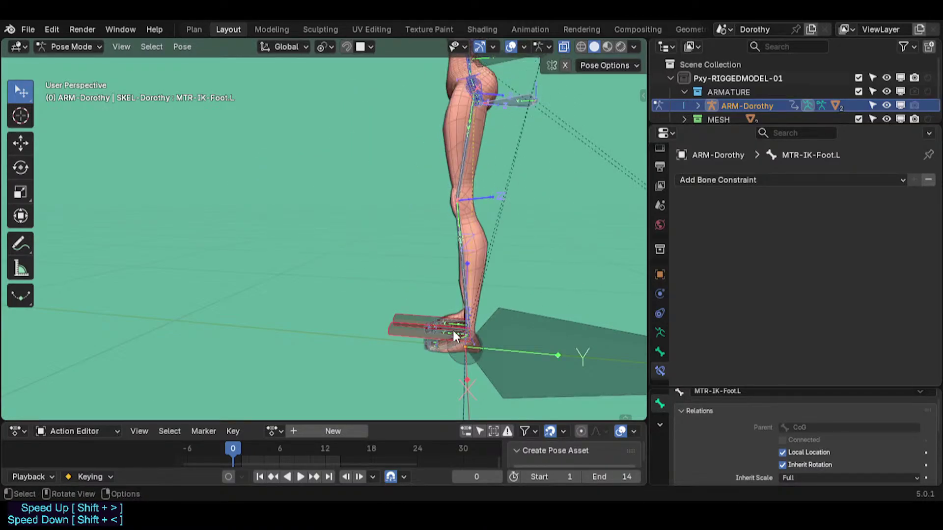
click(404, 329)
key(g)
click(325, 243)
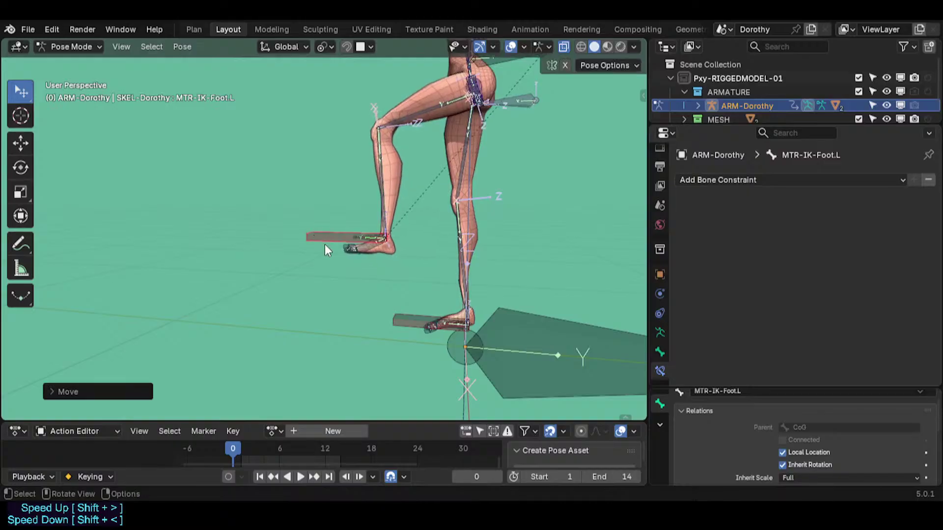
key(g)
click(290, 193)
Move MTR-IK-Foot.L far forward and behind the body to examine how the foot follows the shin.
middle_drag(290, 193, 329, 188)
key(g)
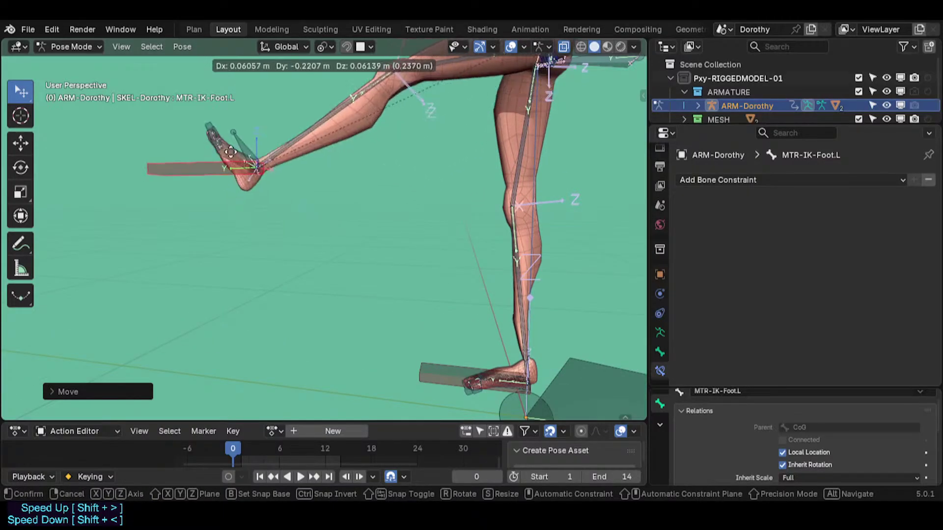
click(249, 156)
scroll(249, 156, down, 1)
key(g)
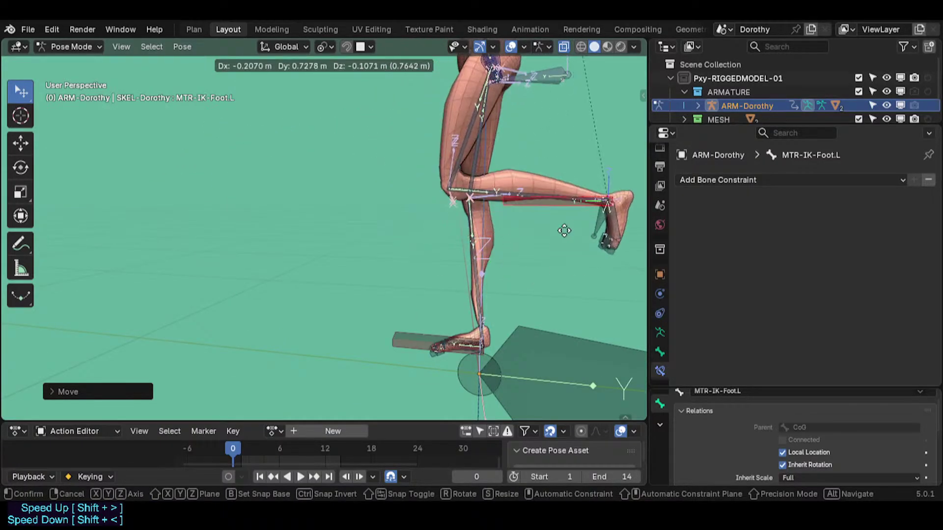
Tilt MTR-IK-Foot.L upward, place it in front of the standing leg, and try rotating it further downward.
key(r)
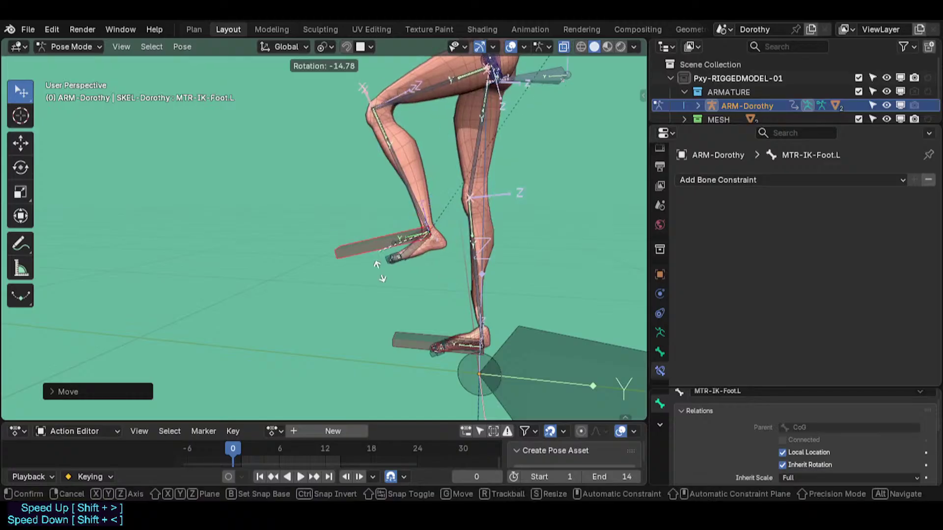
click(368, 209)
key(g)
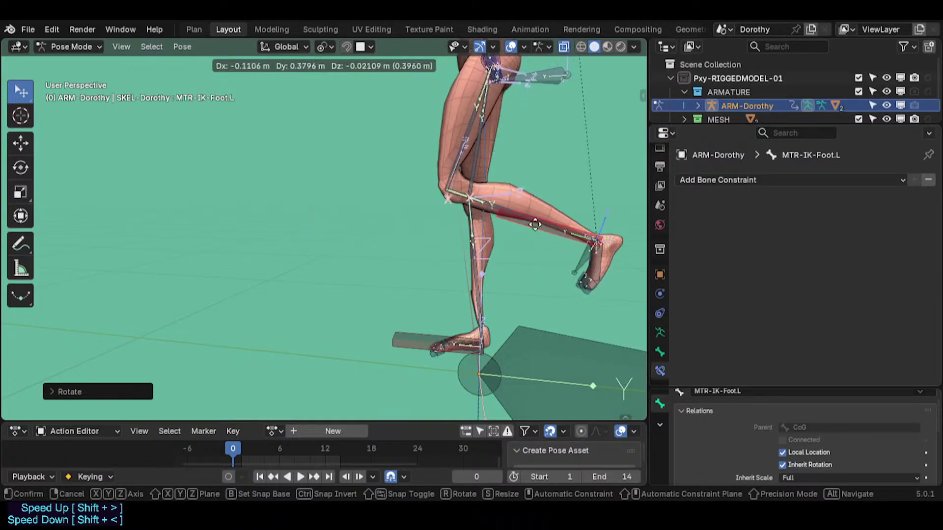
click(345, 230)
scroll(356, 228, up, 2)
key(r)
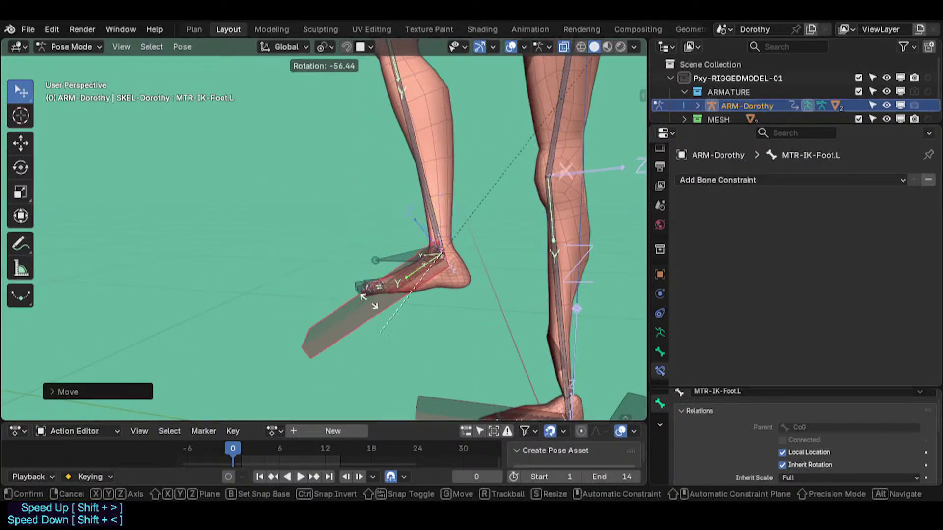
click(385, 262)
Re-enable the Copy Rotation constraint on MCH-IKT-Foot.L and save the file.
click(386, 265)
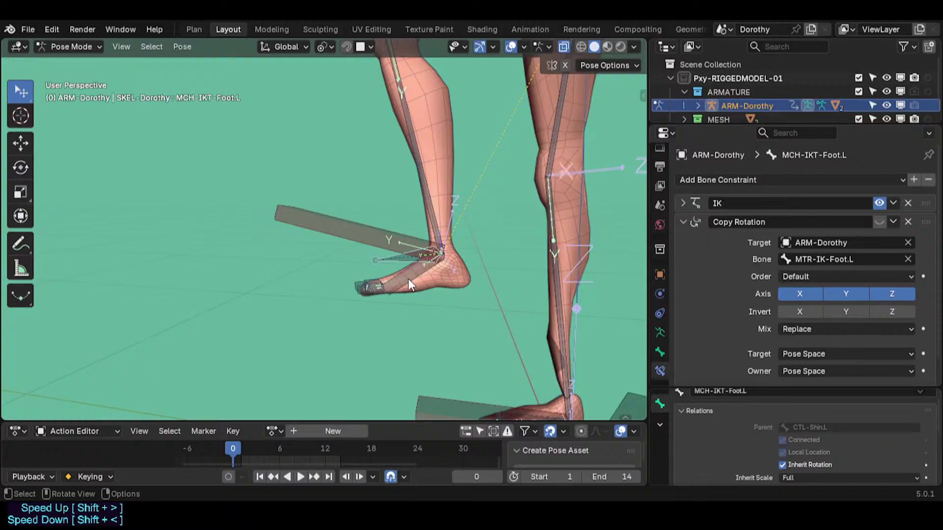
scroll(412, 274, up, 1)
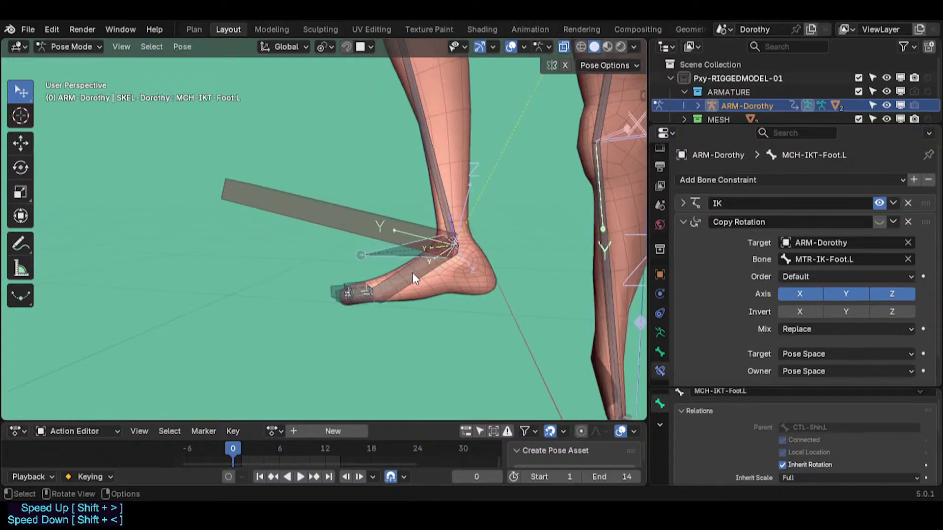
click(878, 223)
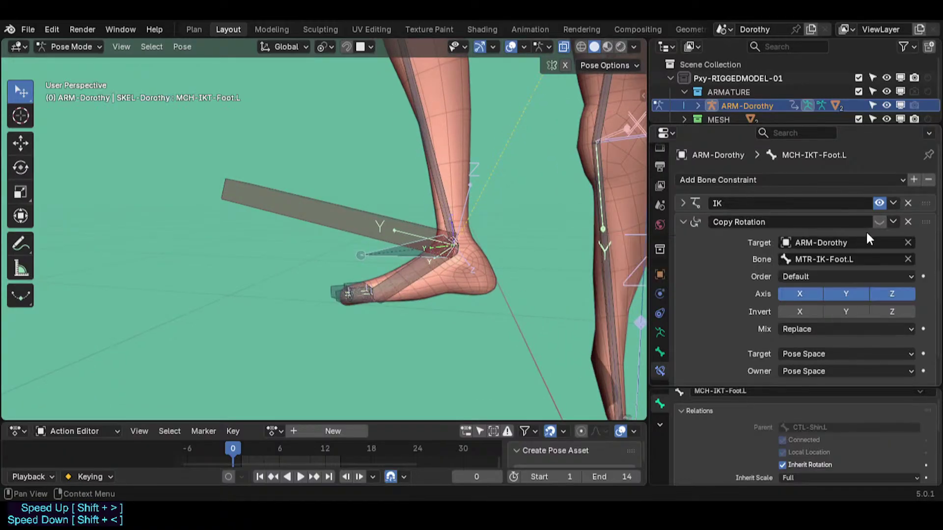
click(879, 222)
right_click(829, 350)
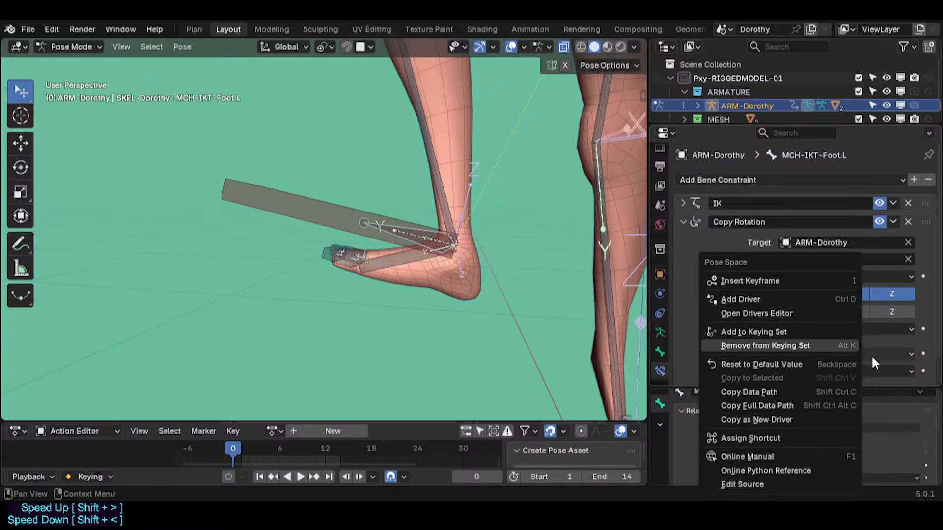
key(Escape)
key(ctrl+s)
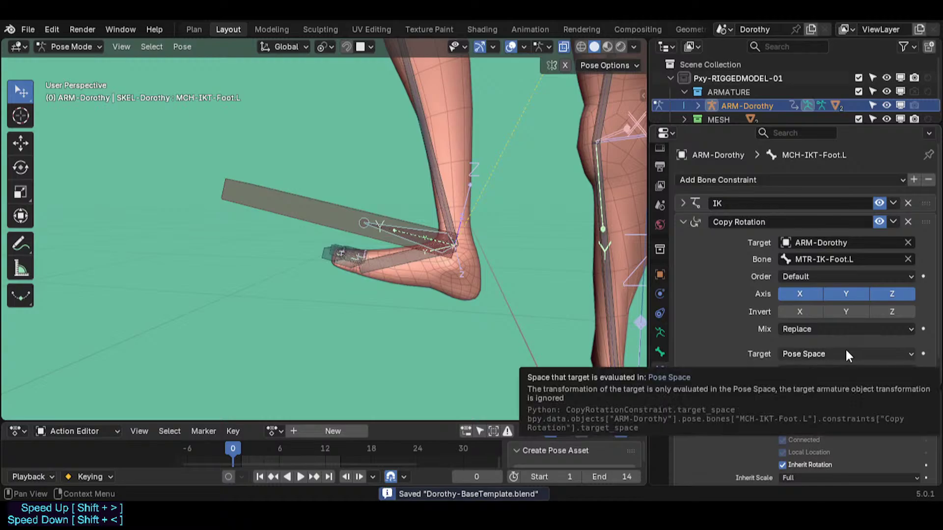
Set MCH-IKT-Foot.L's Copy Rotation target to Local Space (Owner Orientation) and its owner to Local Space.
click(836, 349)
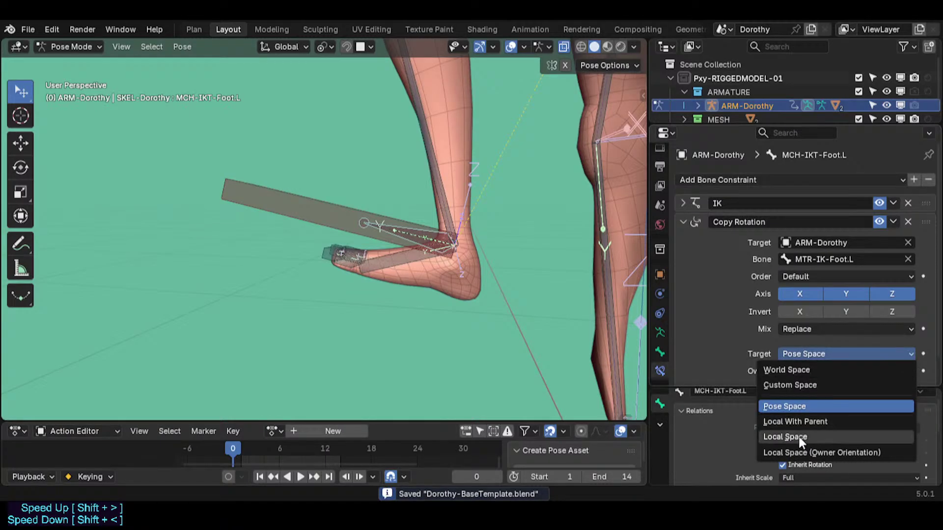
click(800, 436)
click(815, 373)
click(809, 455)
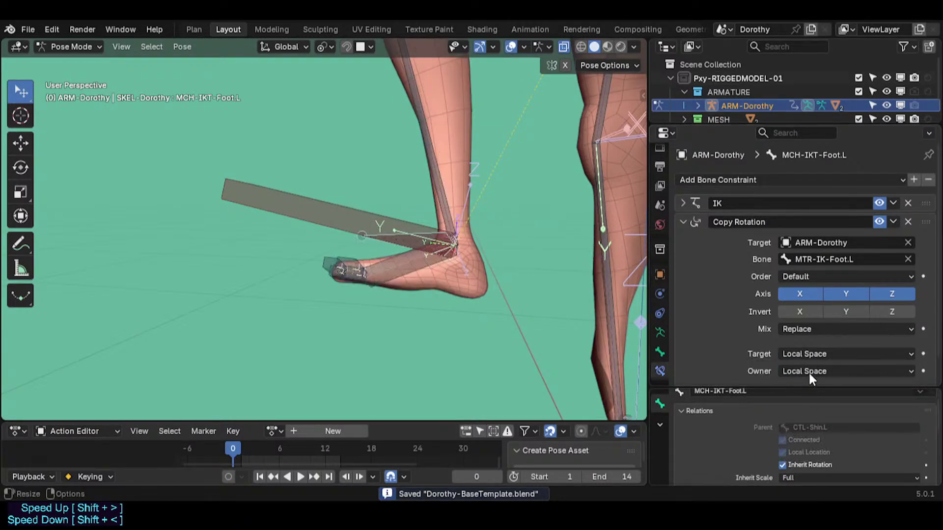
click(808, 354)
click(797, 457)
Move MTR-IK-Foot.L up and far forward of the body, tilting it on the way, to examine the foot's response.
click(322, 213)
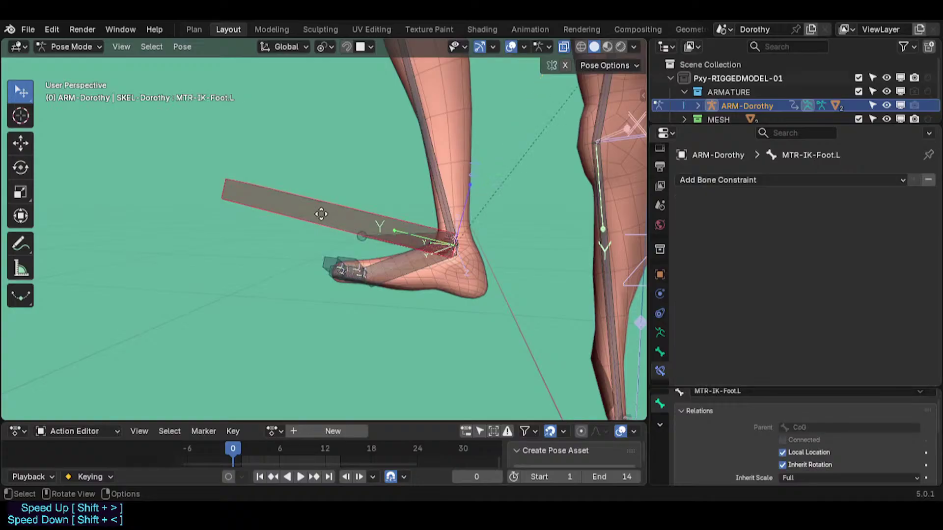
key(g)
click(263, 206)
key(r)
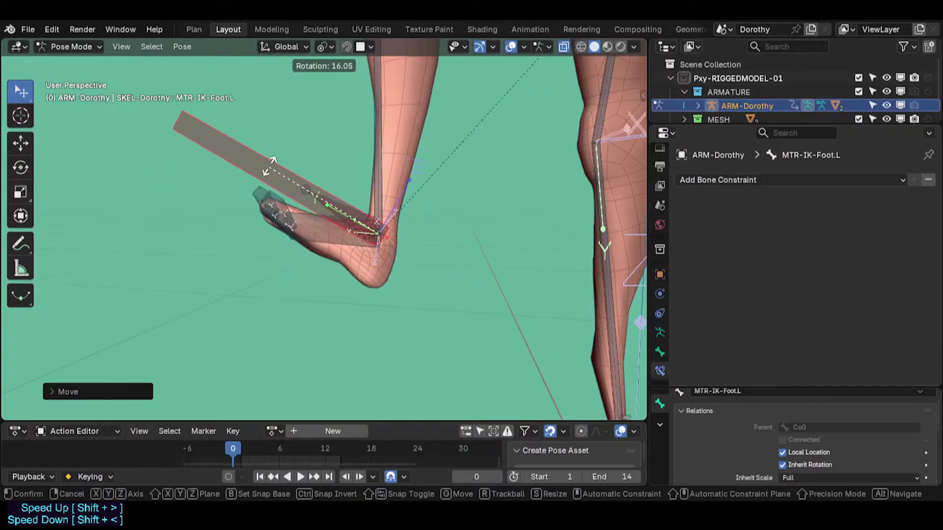
click(230, 214)
key(g)
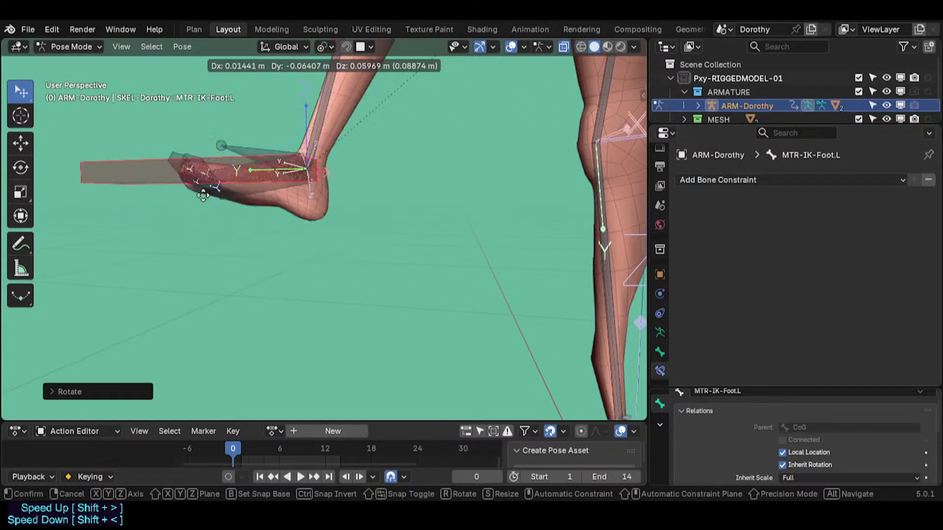
click(171, 239)
scroll(295, 275, down, 4)
key(g)
click(205, 176)
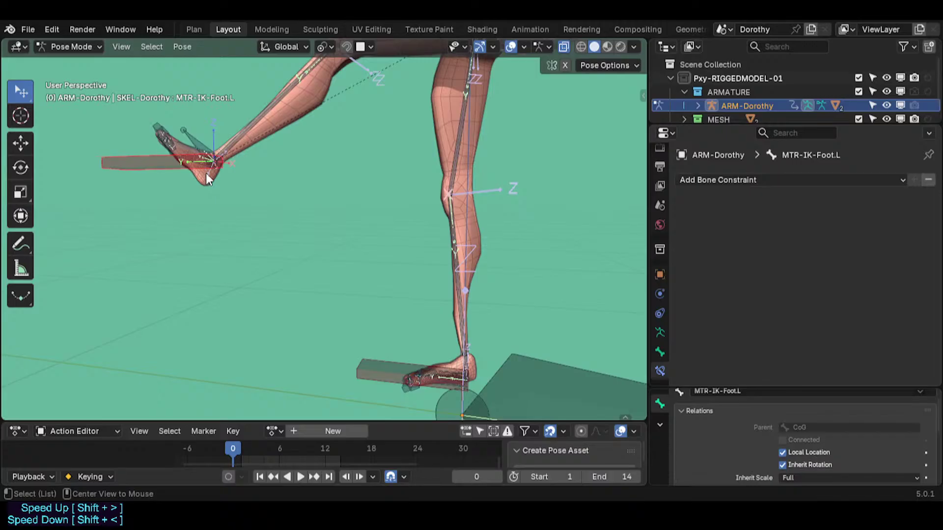
Raise and tilt MTR-IK-Foot.L, place it behind the standing leg, and rotate it freely to examine the ankle.
key(g)
click(205, 128)
key(r)
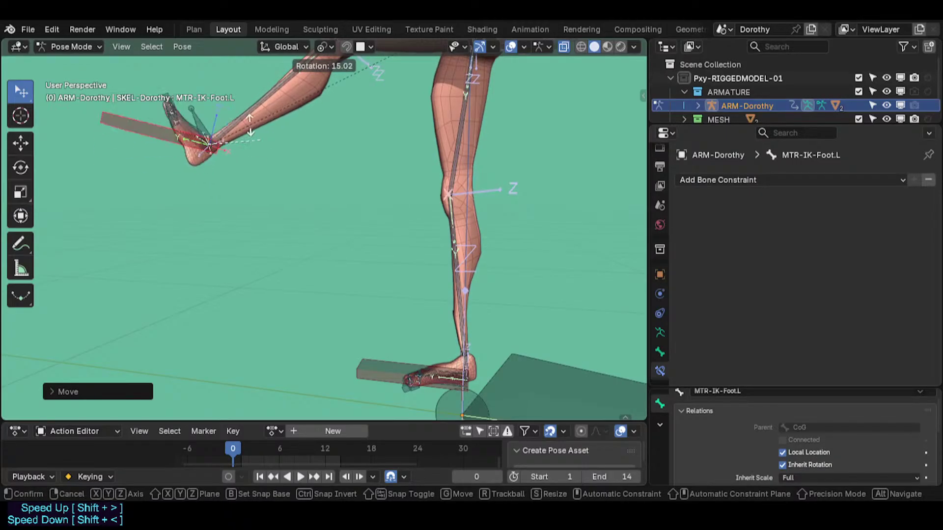
click(231, 116)
key(g)
click(548, 275)
key(r)
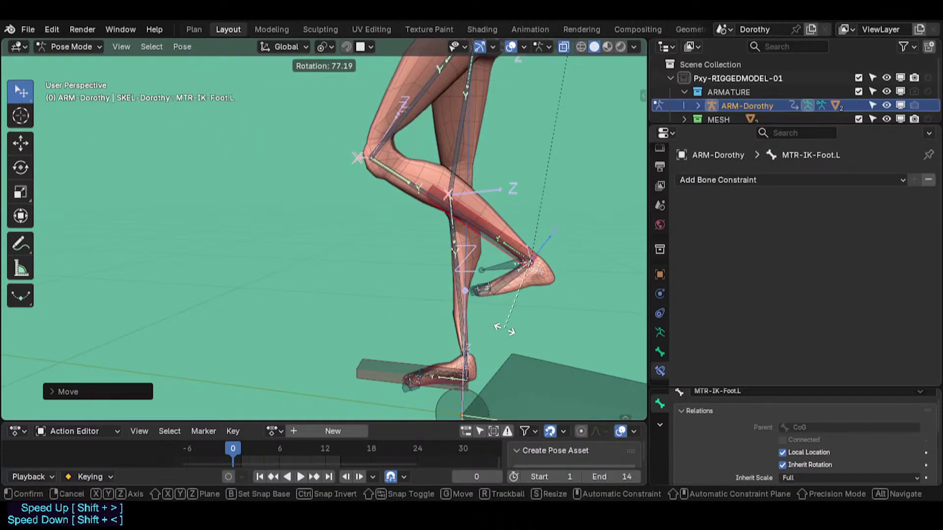
click(551, 297)
key(r)
key(r)
click(540, 290)
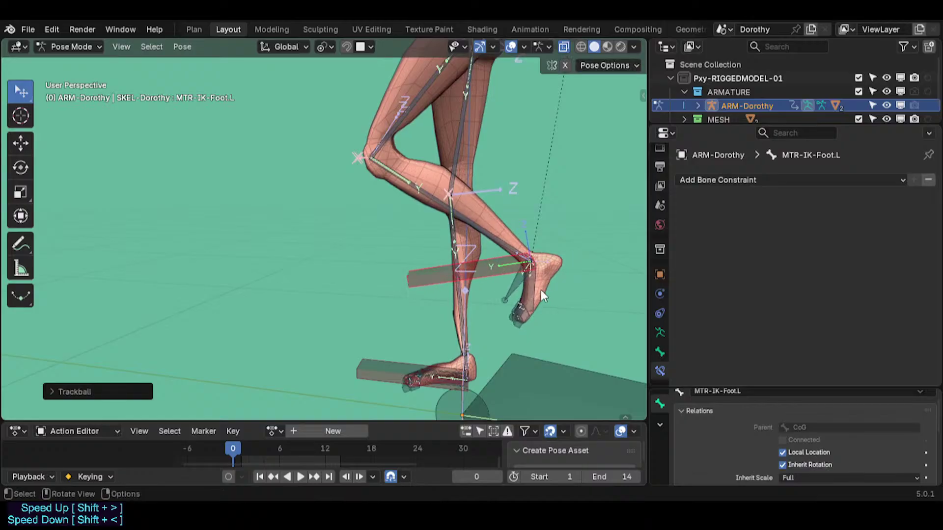
Bring MTR-IK-Foot.L back in front of the standing leg, rotating it up and down to check the foot alignment.
key(g)
click(385, 285)
key(r)
click(439, 237)
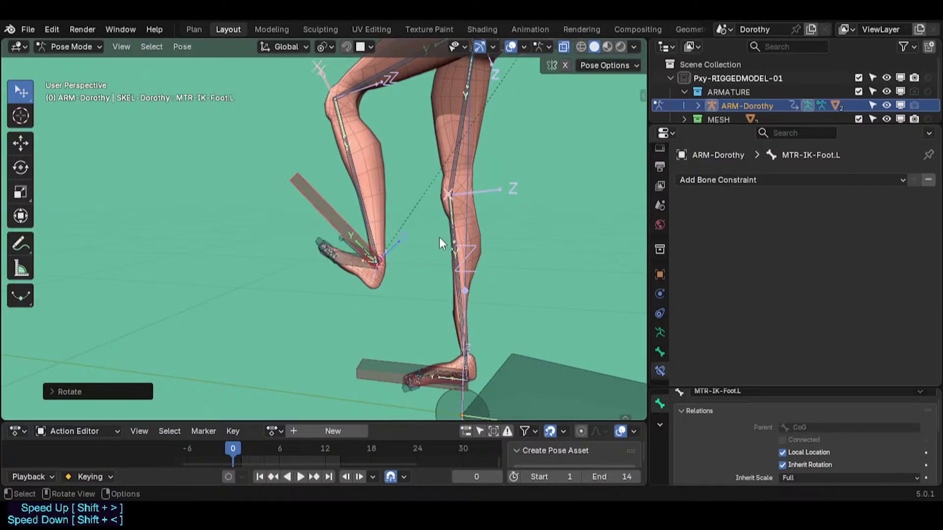
key(g)
key(r)
click(308, 274)
key(g)
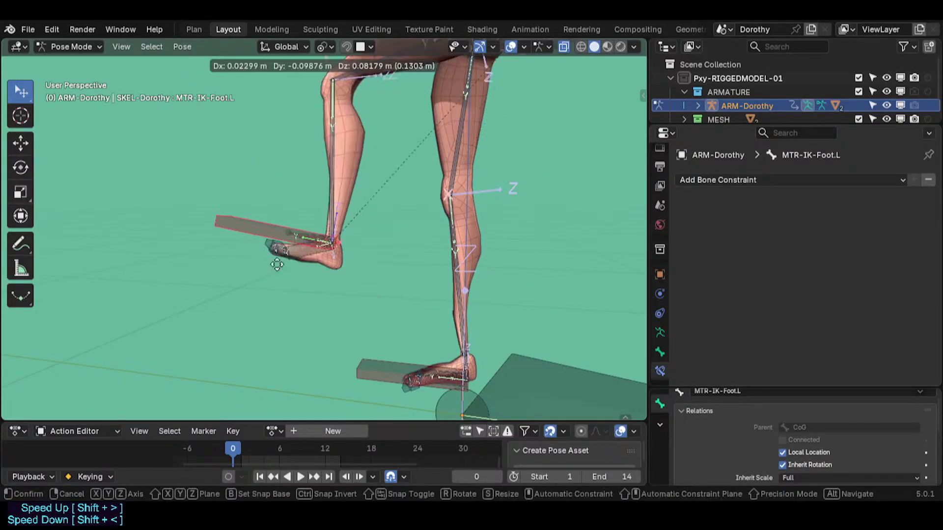
click(301, 300)
Set MCH-IKT-Foot.L's Copy Rotation owner to Custom Space, with ARM-Dorothy as the object and MTR-IK-Foot.L as the bone.
scroll(317, 299, up, 2)
click(334, 272)
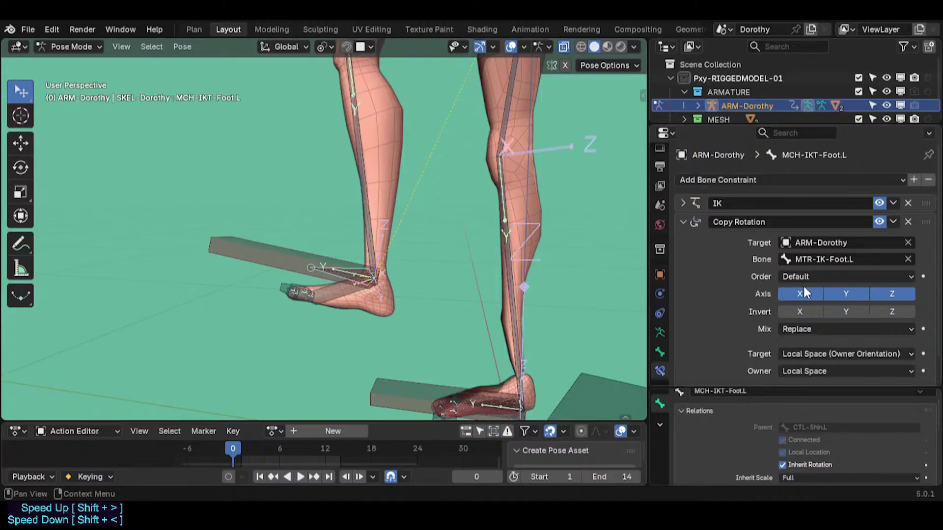
scroll(785, 251, down, 1)
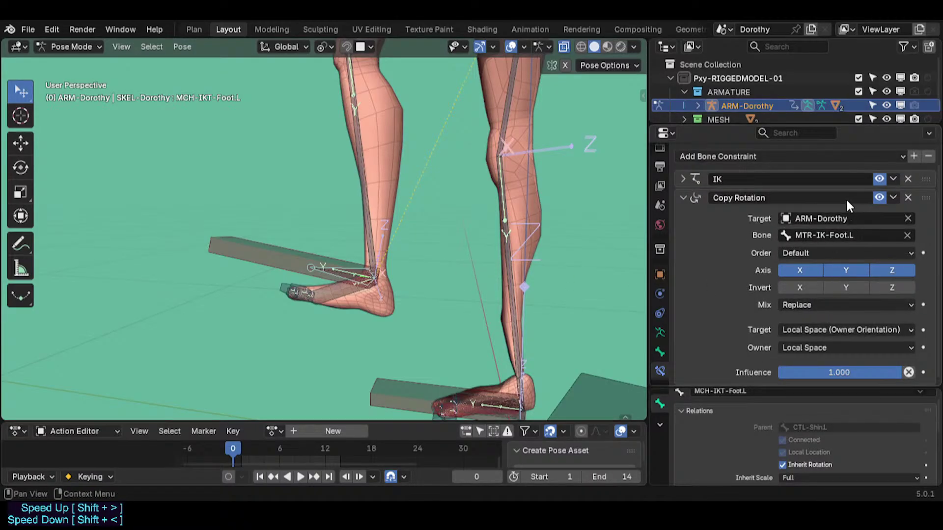
click(809, 349)
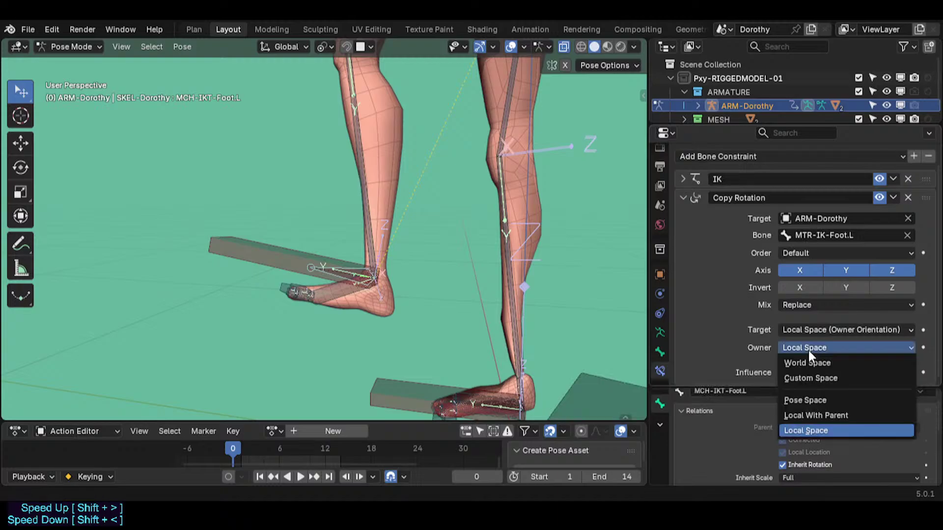
click(808, 380)
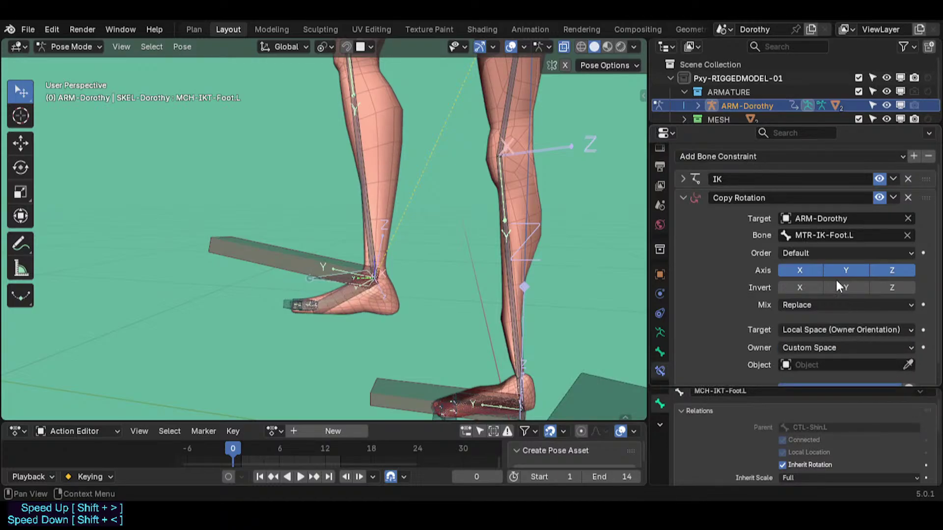
text(ARM-Dorothy)
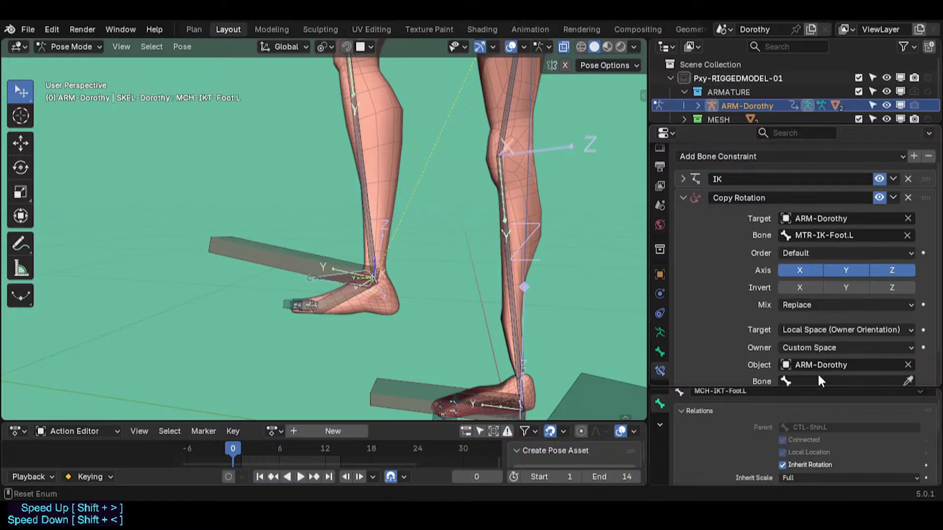
text(MTR-IK-Foot.L)
Rotate MTR-IK-Foot.L downward and shift it slightly to test the foot with the Custom Space owner.
click(282, 246)
key(r)
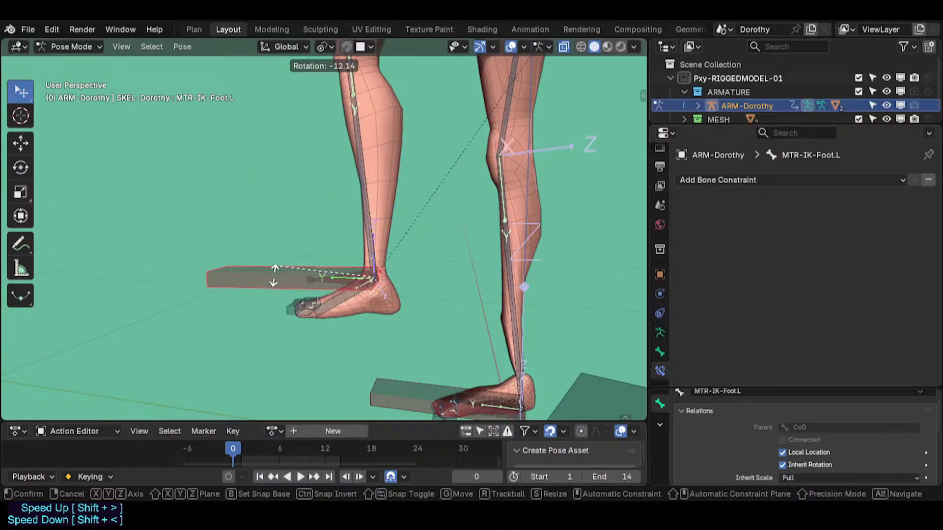
click(293, 268)
key(g)
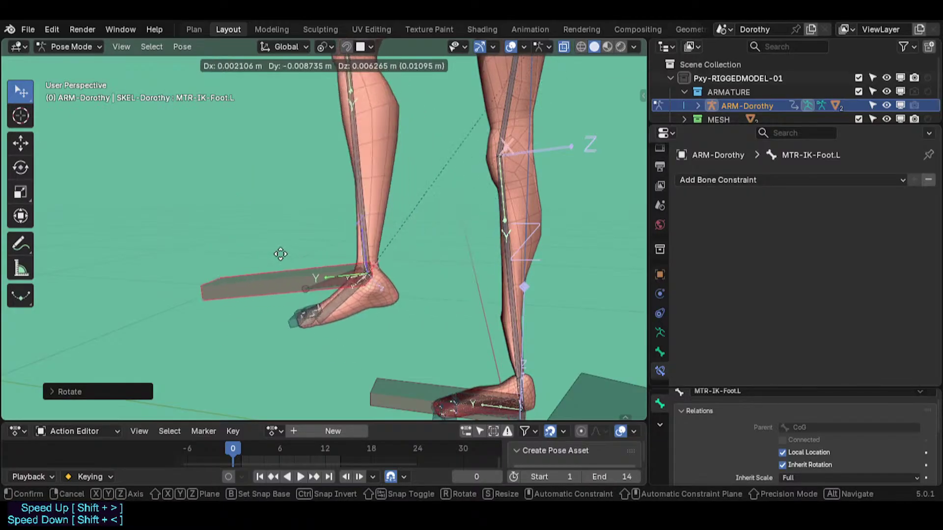
click(278, 245)
key(r)
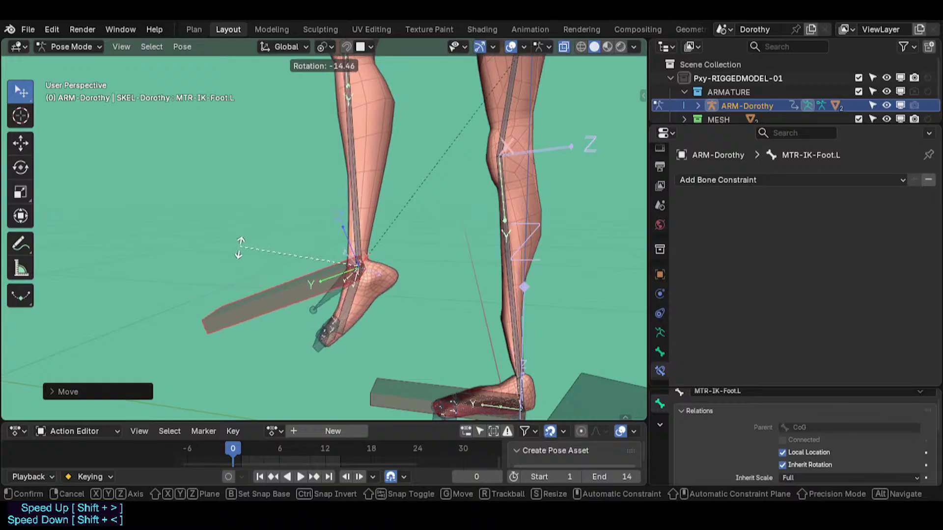
click(310, 282)
Set MCH-IKT-Foot.L's Copy Rotation mix to Before Original and test it by rotating MTR-IK-Foot.L.
click(333, 287)
scroll(806, 263, down, 3)
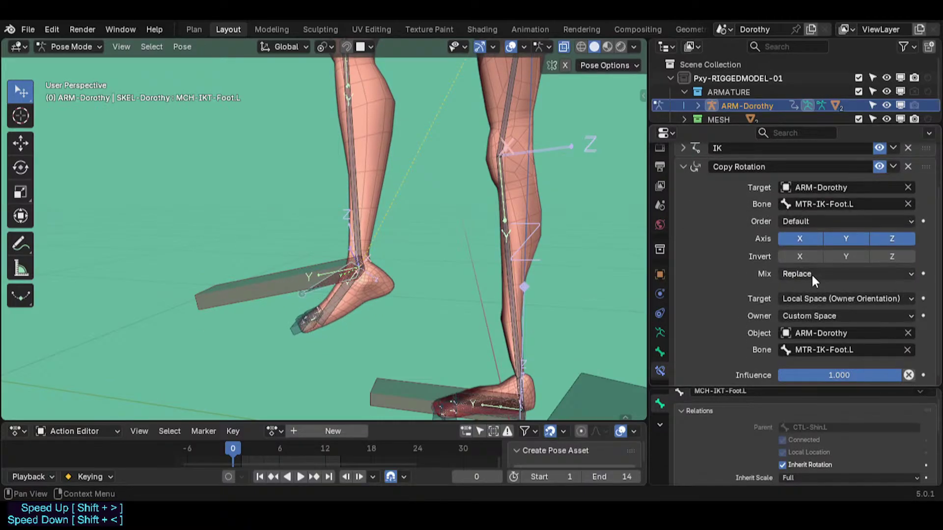
click(812, 273)
click(809, 319)
click(271, 266)
key(r)
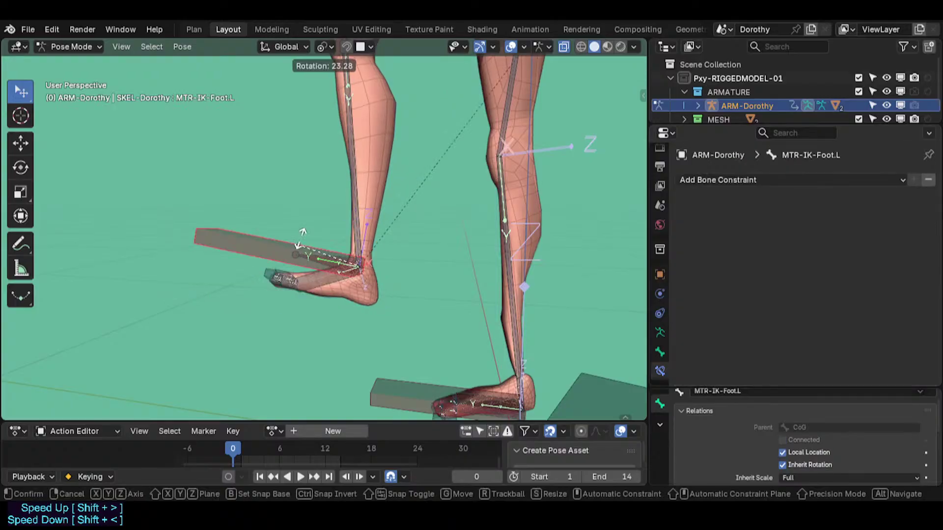
click(291, 272)
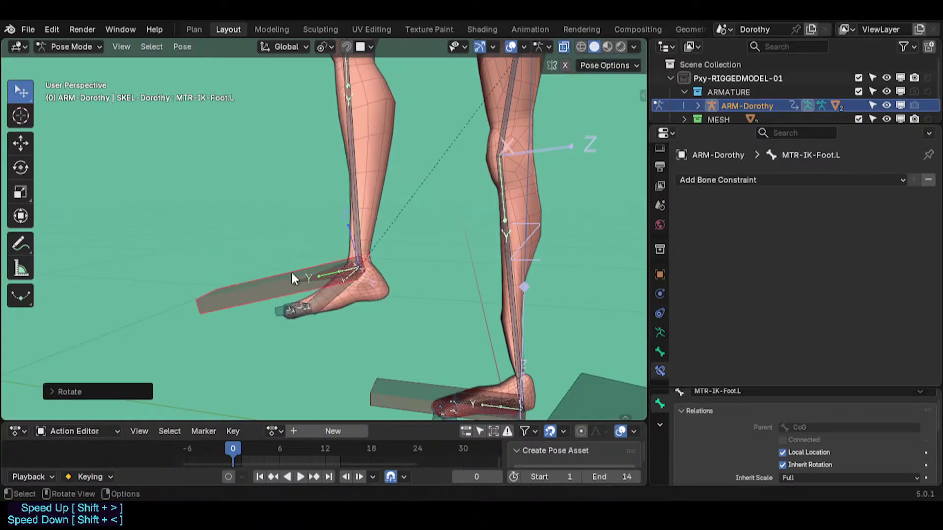
Try Pose Space as MCH-IKT-Foot.L's Copy Rotation target space, and set the target to Local Space.
click(335, 289)
click(314, 272)
scroll(868, 349, down, 3)
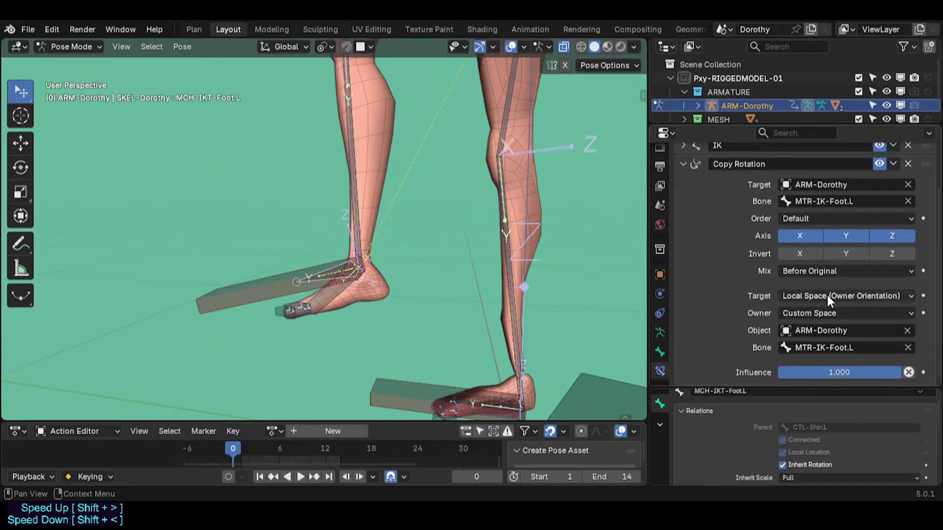
click(826, 295)
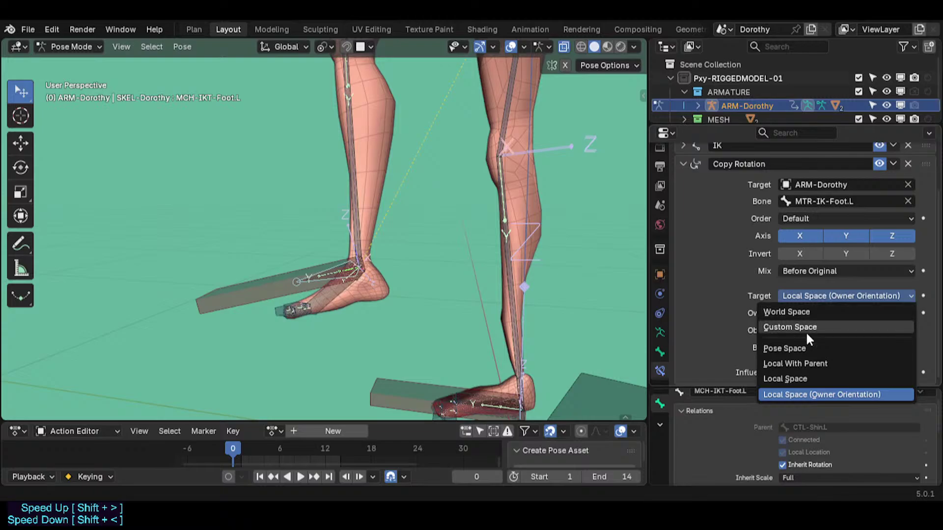
click(806, 349)
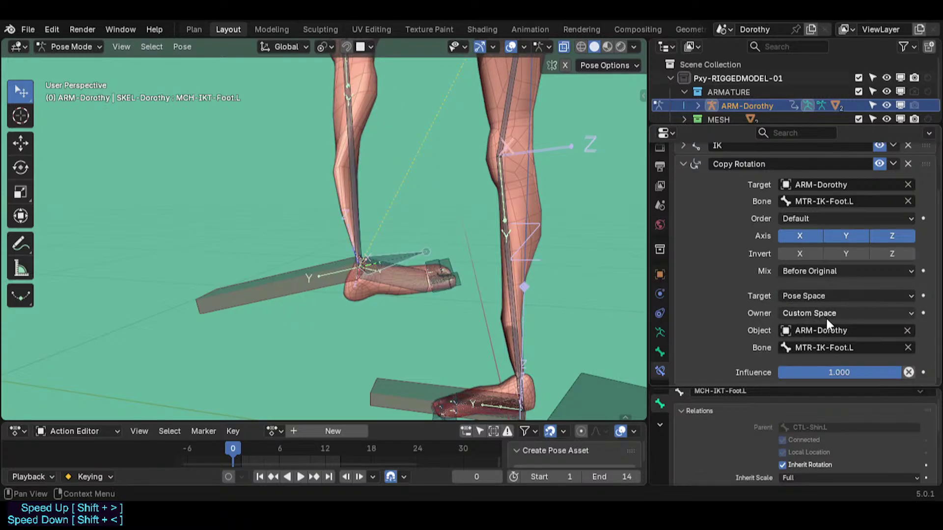
click(817, 297)
click(800, 377)
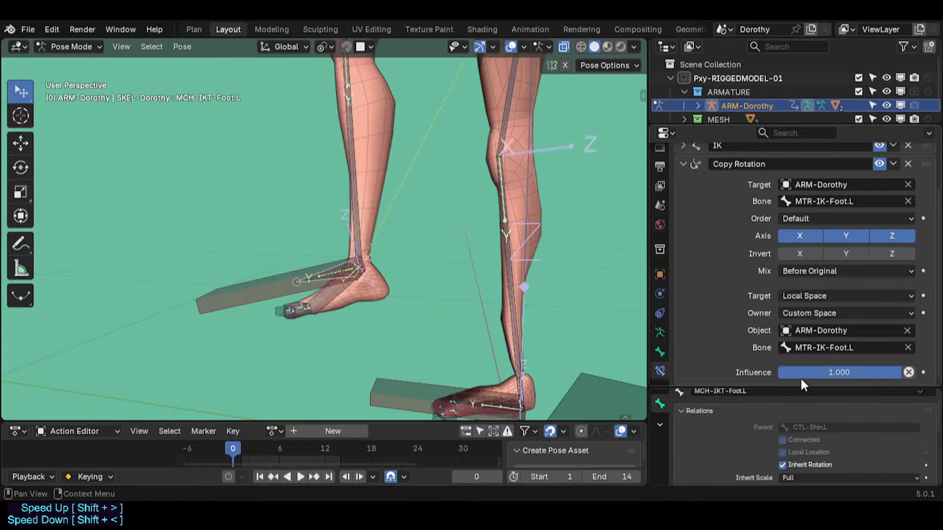
Rotate and move MTR-IK-Foot.L around in front of the body to test the Local Space target.
click(250, 273)
key(r)
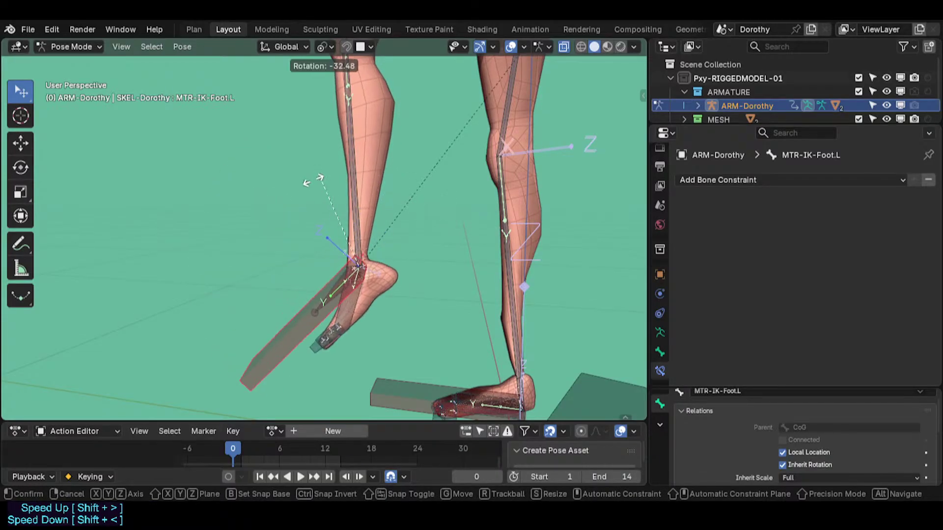
click(397, 192)
key(r)
right_click(317, 241)
key(g)
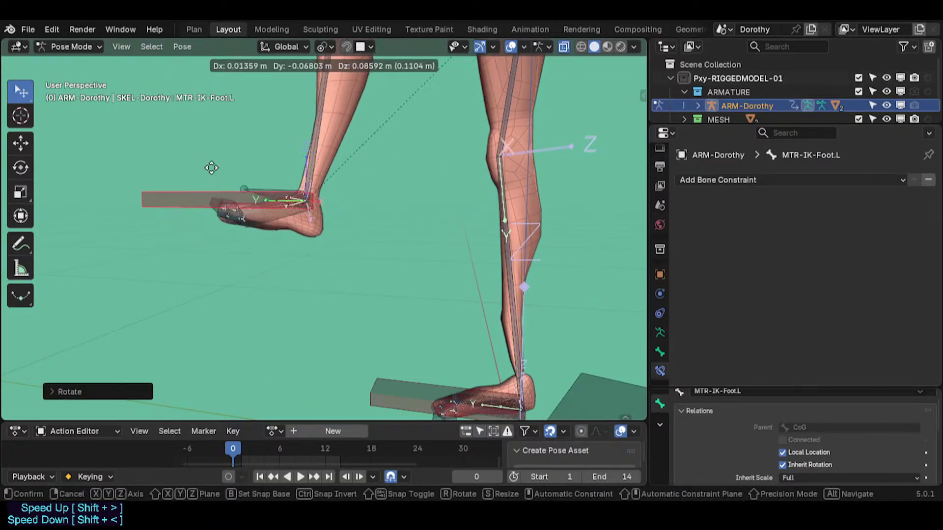
click(334, 186)
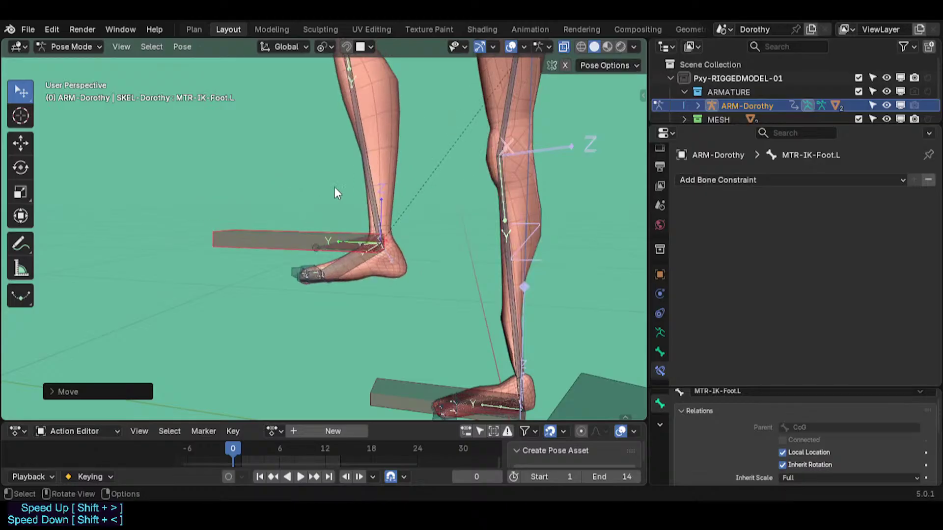
key(r)
click(309, 173)
key(g)
click(335, 190)
Clear the custom object and bone from MCH-IKT-Foot.L's Copy Rotation, and set its owner to Local Space and its mix to Replace.
click(364, 287)
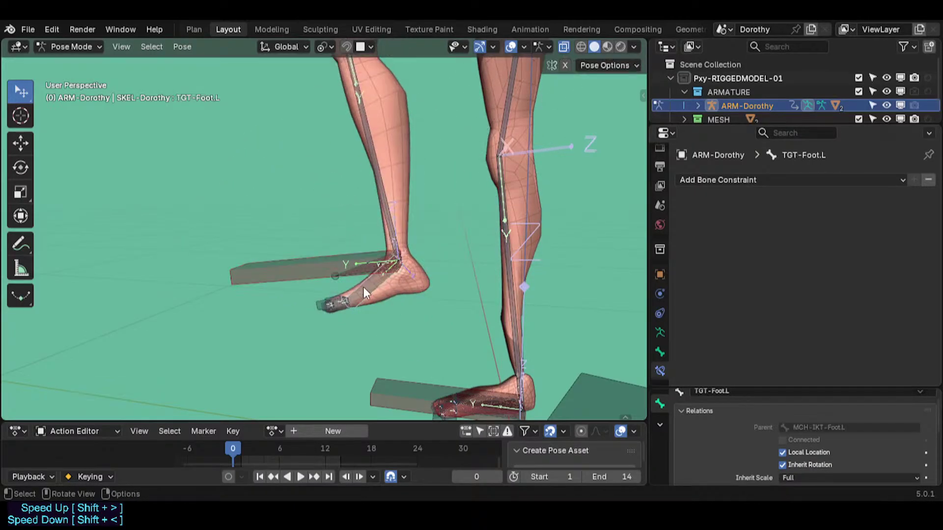
click(340, 269)
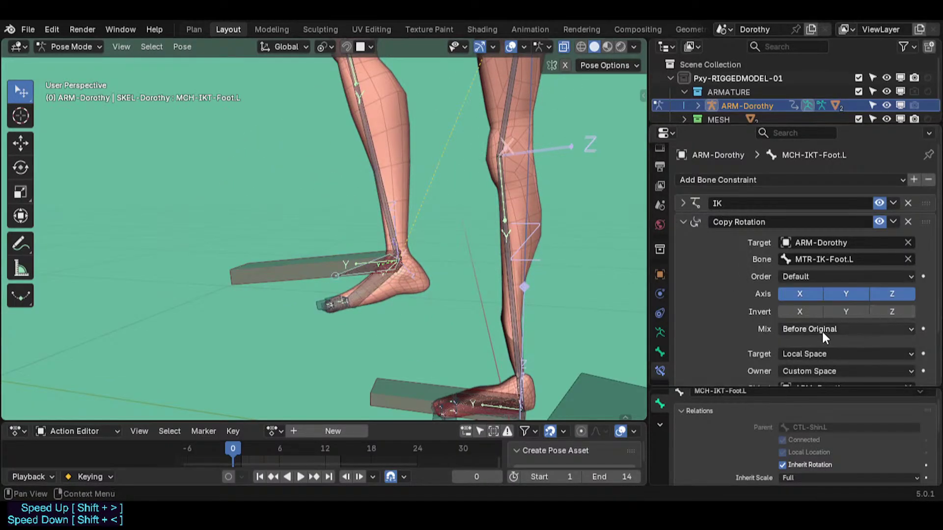
scroll(823, 335, down, 3)
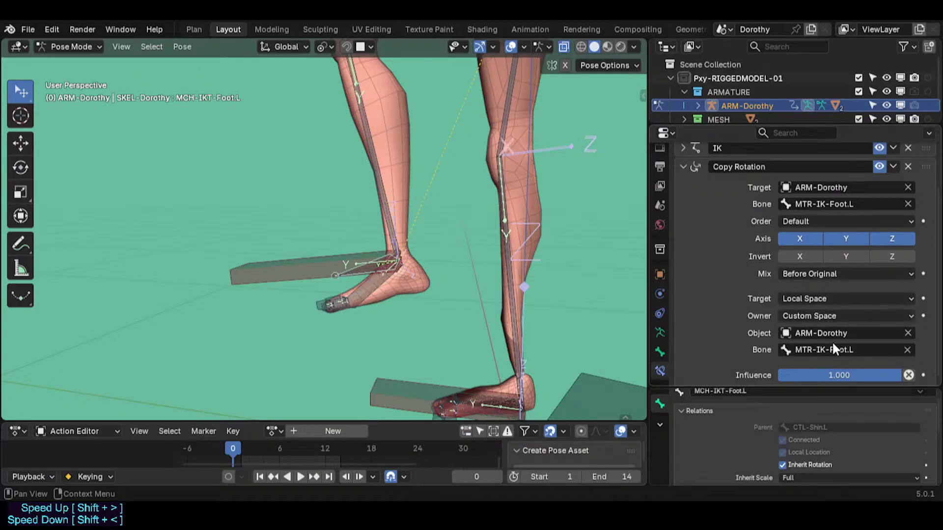
click(909, 351)
click(904, 333)
click(909, 333)
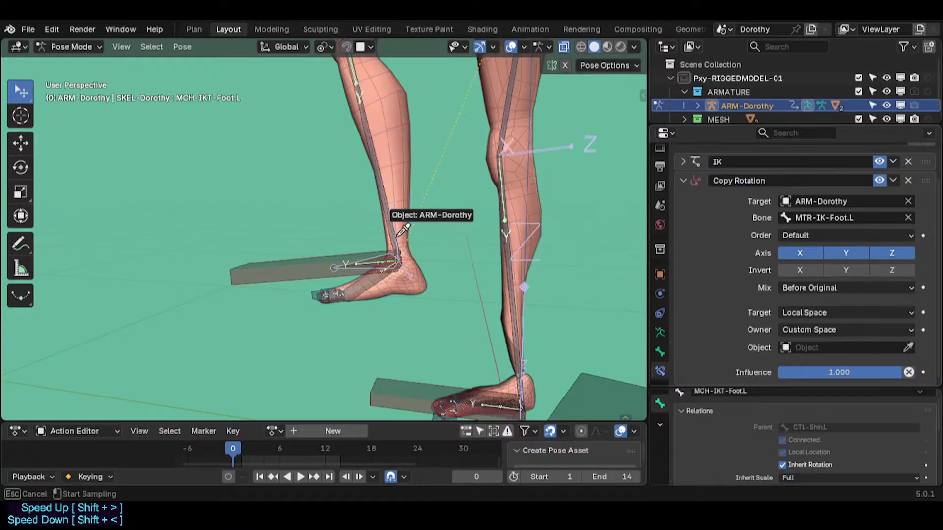
click(908, 347)
click(796, 330)
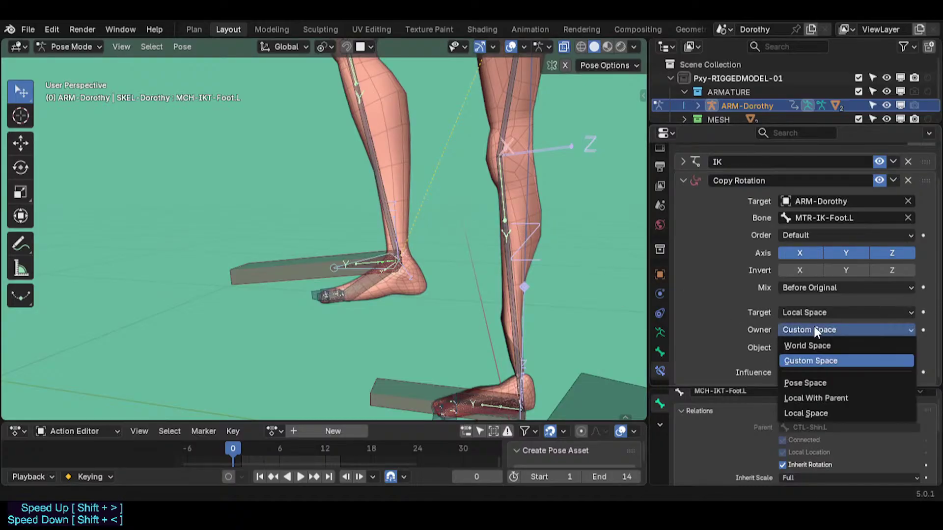
click(817, 412)
click(805, 305)
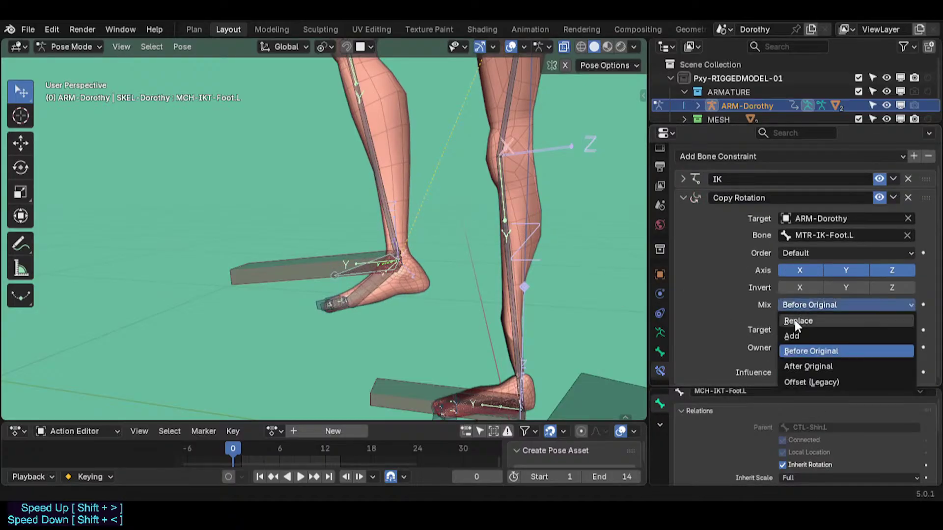
click(794, 320)
Rotate MTR-IK-Foot.L upward and reposition it to check the foot with Local Space and Replace.
click(298, 261)
key(r)
click(316, 228)
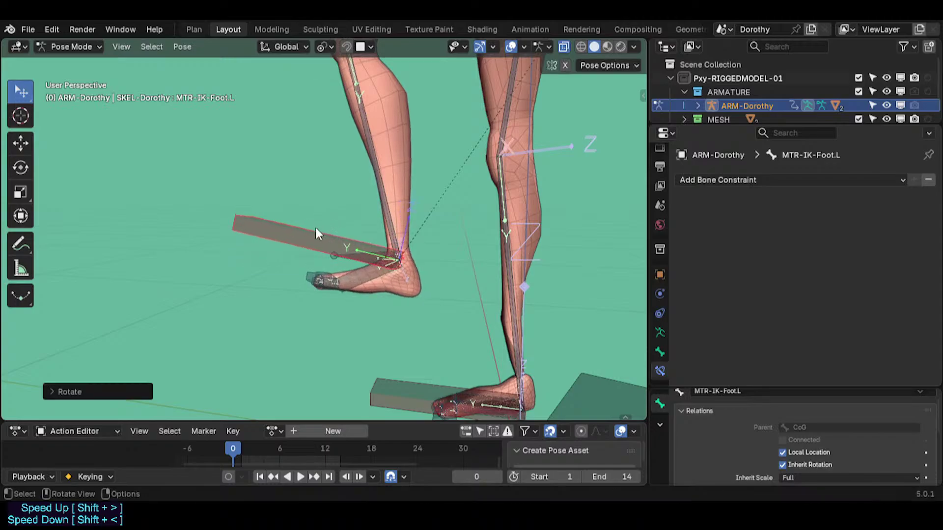
key(a)
key(alt+g)
key(alt+r)
scroll(381, 397, down, 2)
click(298, 269)
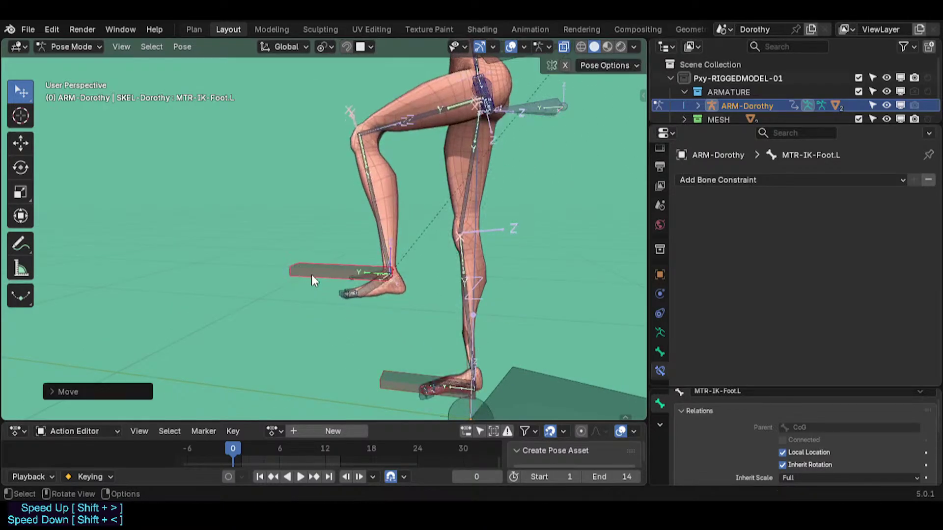
Move MTR-IK-Foot.L up in front of the body to test the foot.
key(g)
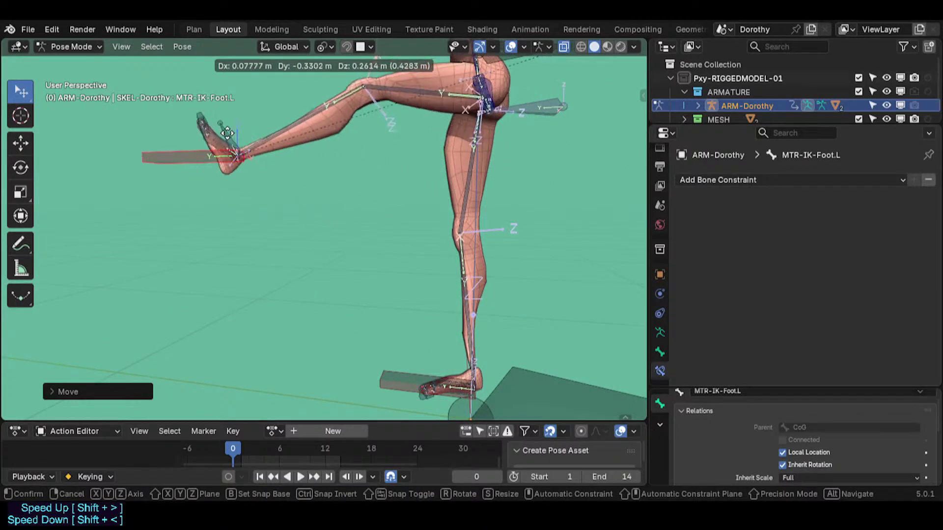
click(385, 260)
scroll(384, 265, up, 3)
Set both the target and owner space of MCH-IKT-Foot.L's Copy Rotation to Pose Space, and save the file.
click(355, 240)
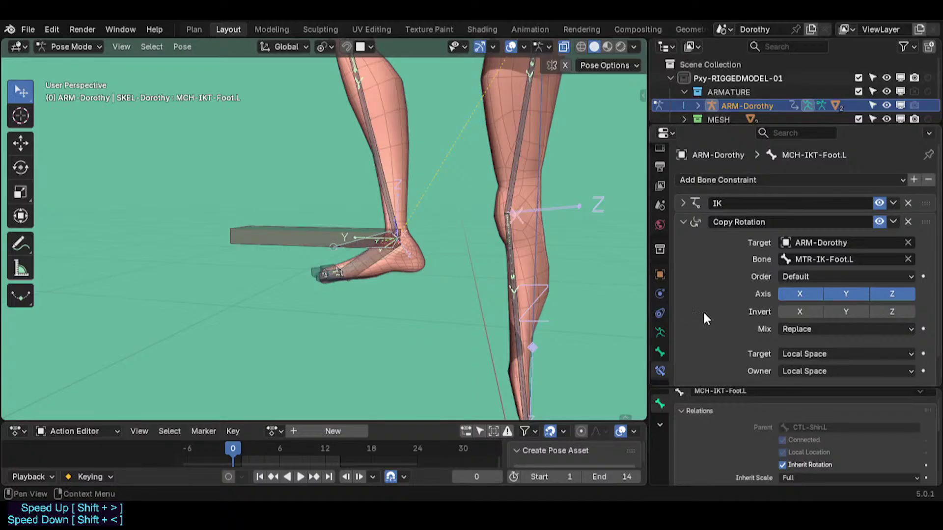
scroll(805, 349, down, 1)
click(821, 331)
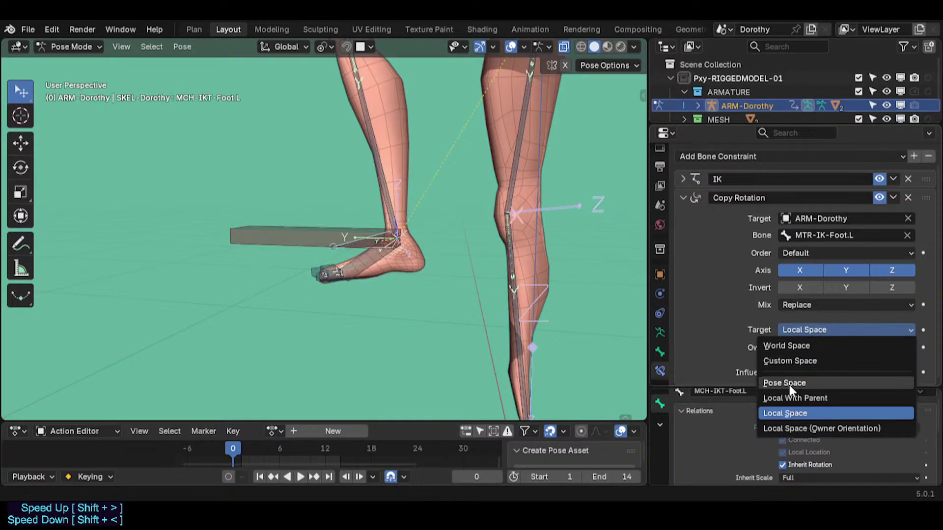
click(789, 385)
click(806, 349)
click(805, 400)
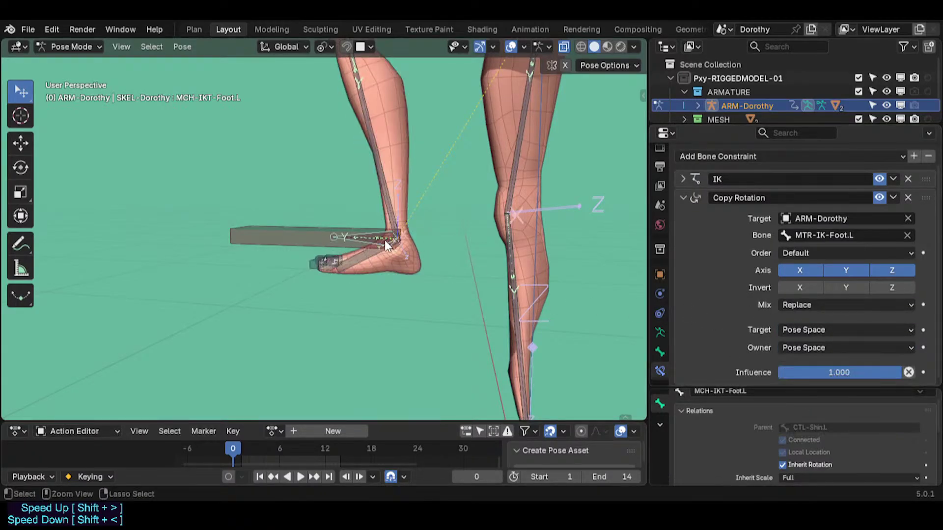
key(ctrl+s)
Add a driver to the Copy Rotation's target space and set its expression to var+1.
right_click(801, 325)
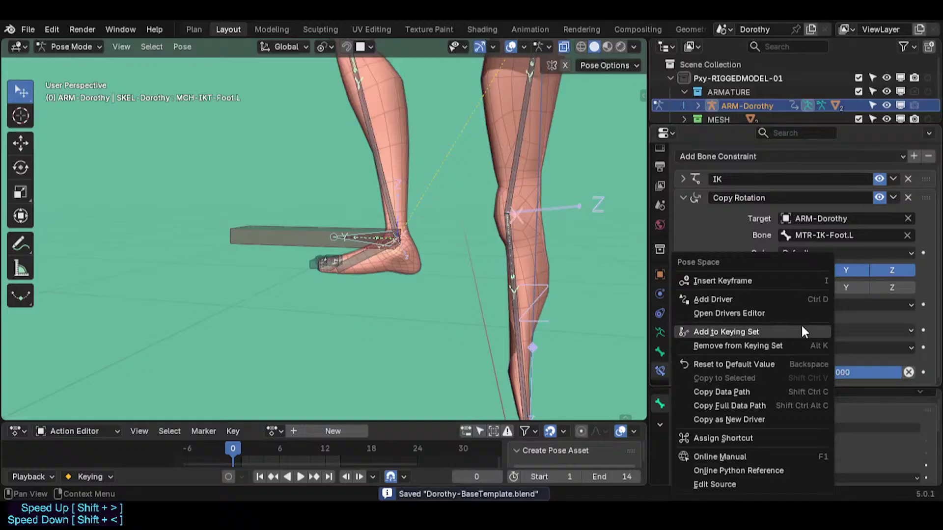
click(776, 295)
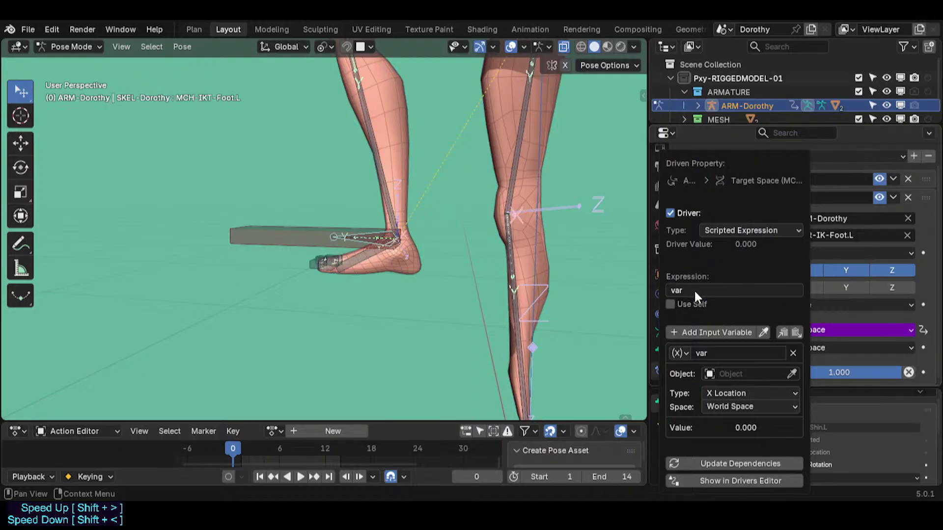
click(711, 291)
text(+1)
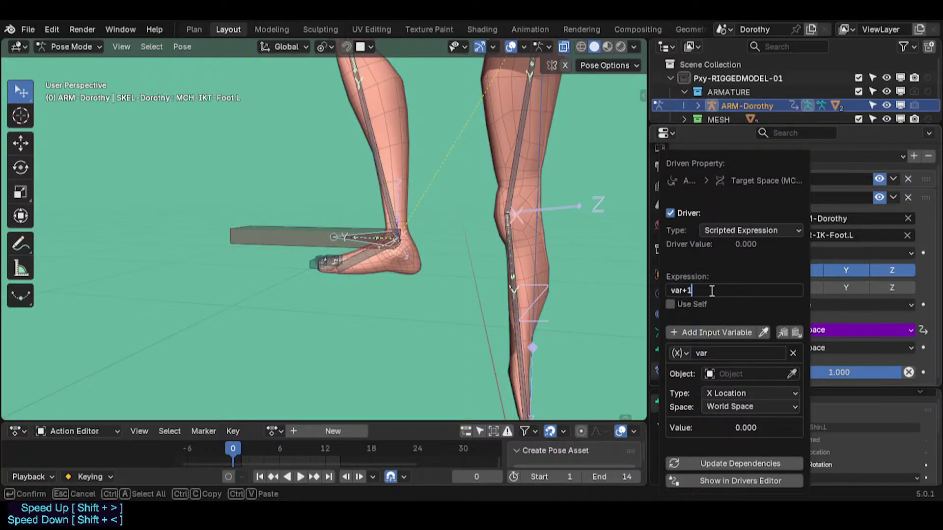
key(Return)
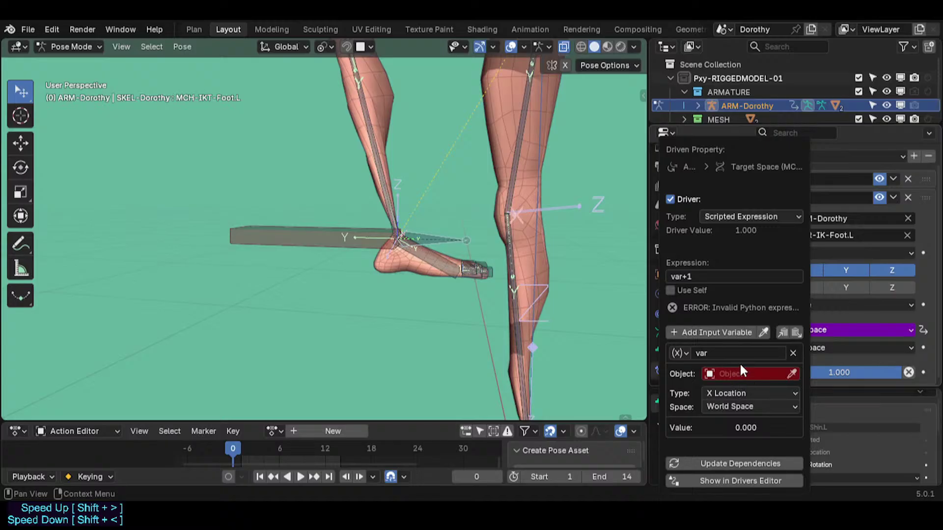
Replace the driver's input variable with a new one, trying Single Property and Context Property as its type.
click(791, 354)
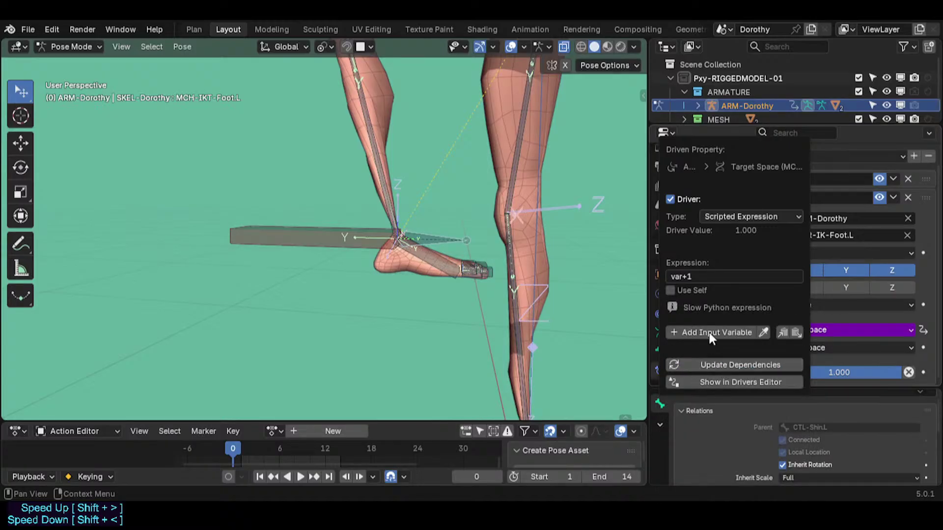
click(686, 327)
click(679, 339)
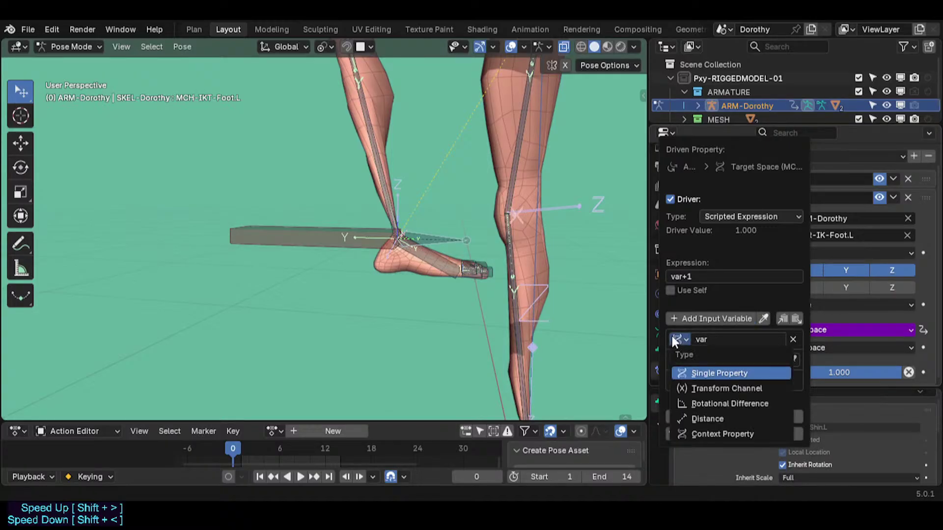
click(719, 373)
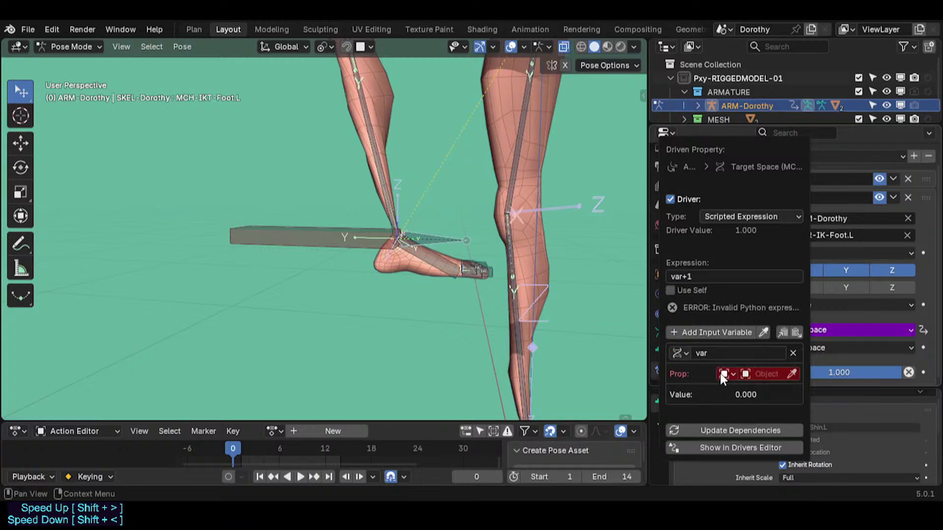
click(678, 352)
click(698, 445)
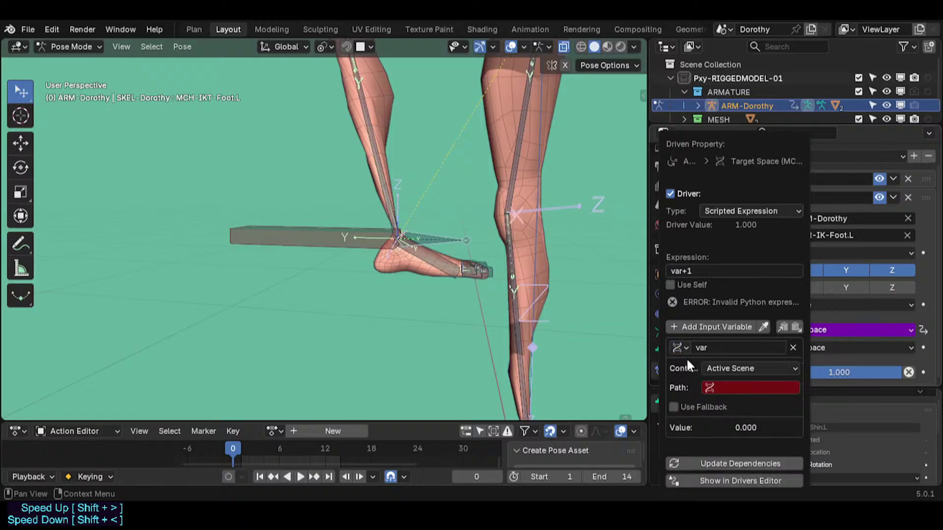
Go through the context options of the Context Property variable, and remove the variable from the driver.
click(728, 369)
click(717, 382)
click(721, 387)
click(722, 367)
click(722, 367)
click(721, 367)
click(793, 347)
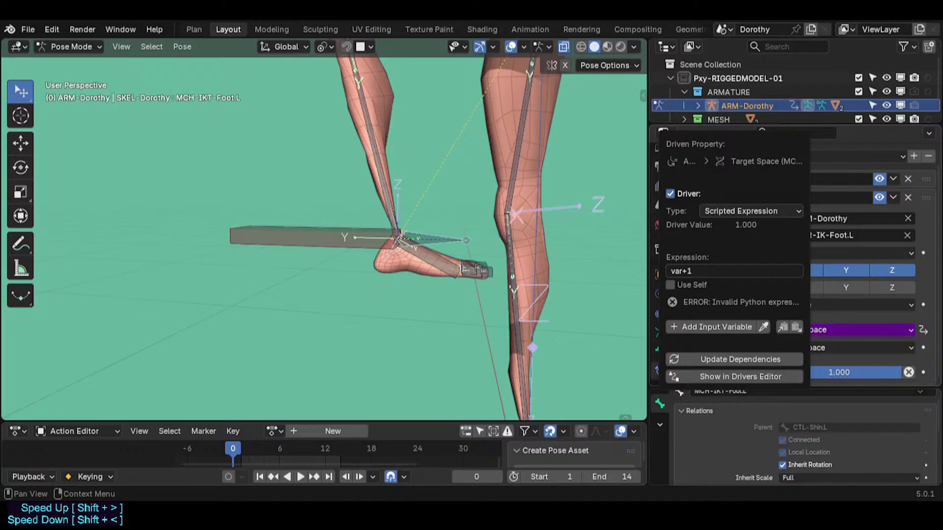
Delete the driver from the Copy Rotation's target space.
key(ctrl+z)
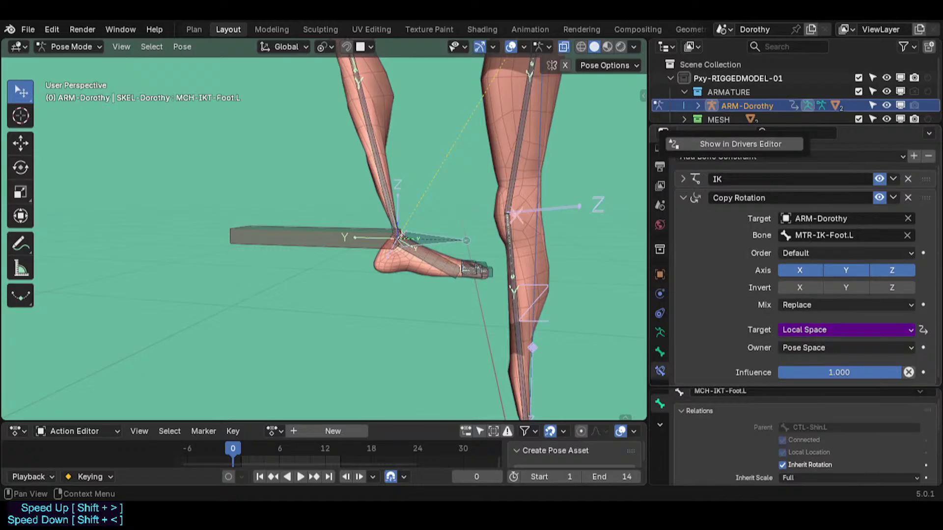
right_click(821, 328)
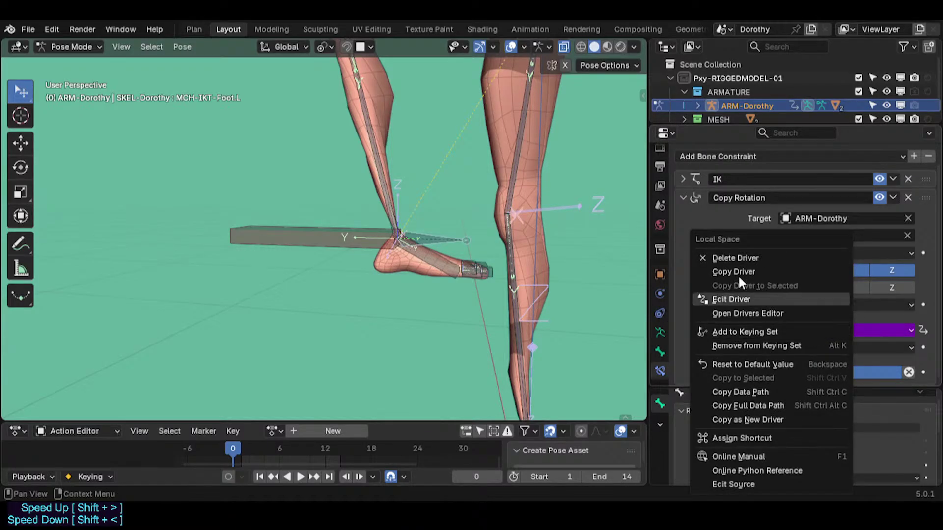
click(735, 258)
right_click(819, 332)
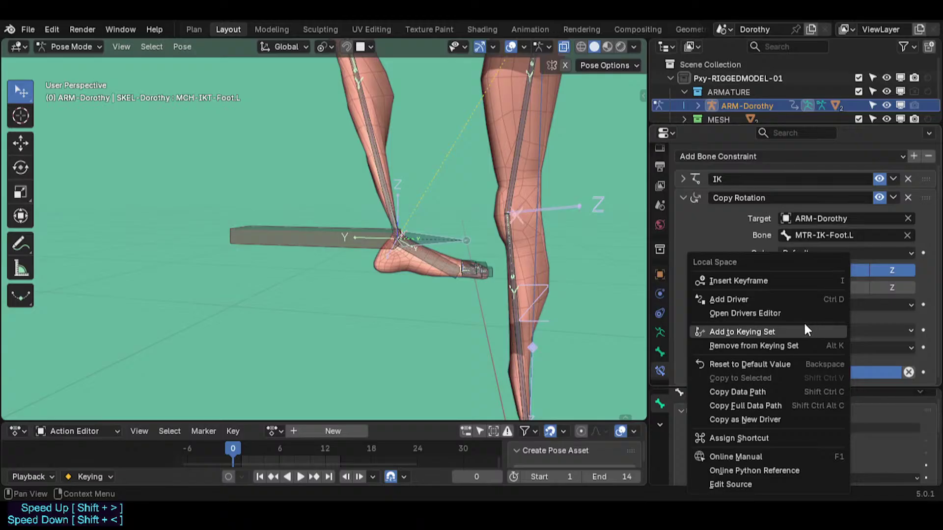
key(Escape)
Set the Copy Rotation's target space to Pose Space and copy the property's data path.
click(815, 329)
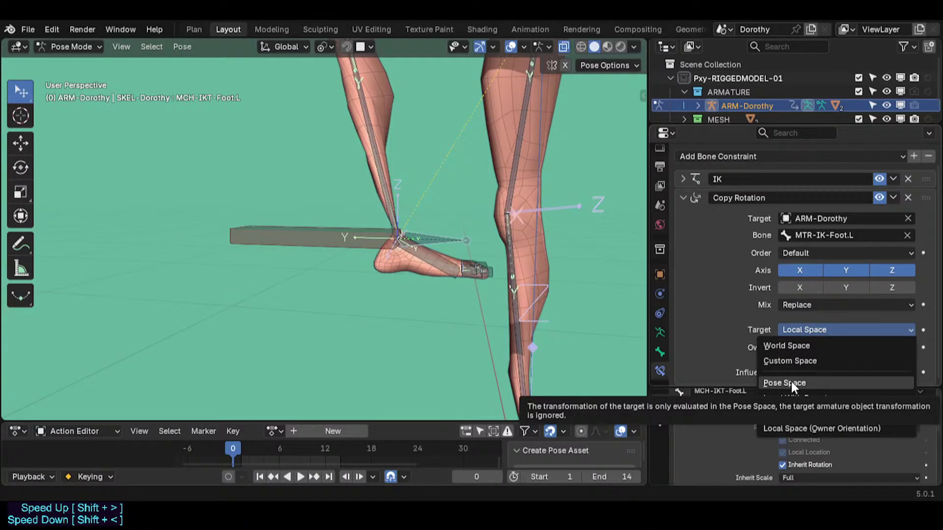
click(791, 382)
right_click(792, 331)
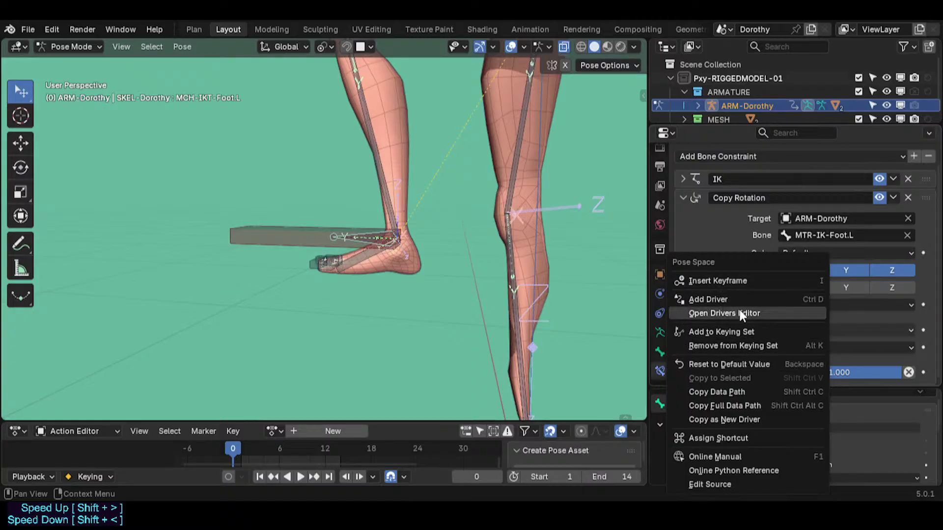
click(744, 393)
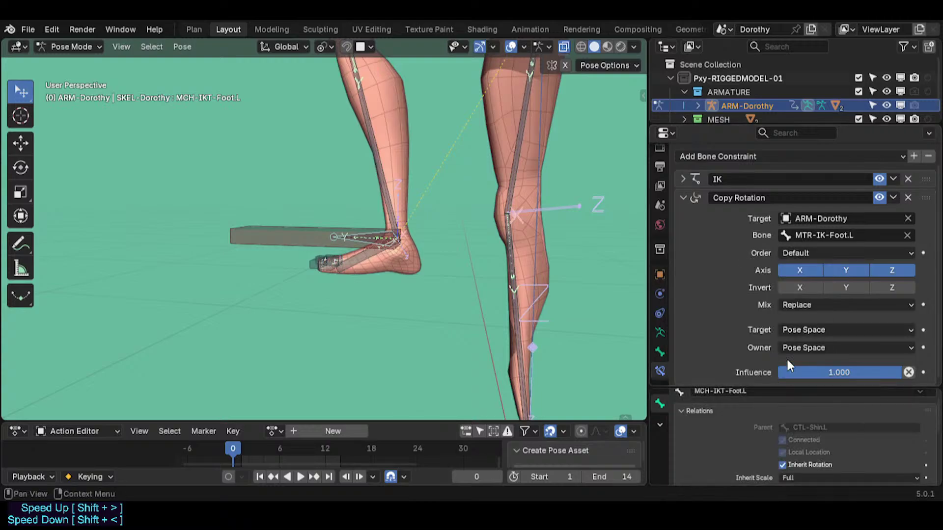
Set the Copy Rotation's target space to Local Space and add a driver to that property.
click(798, 329)
click(796, 323)
click(796, 324)
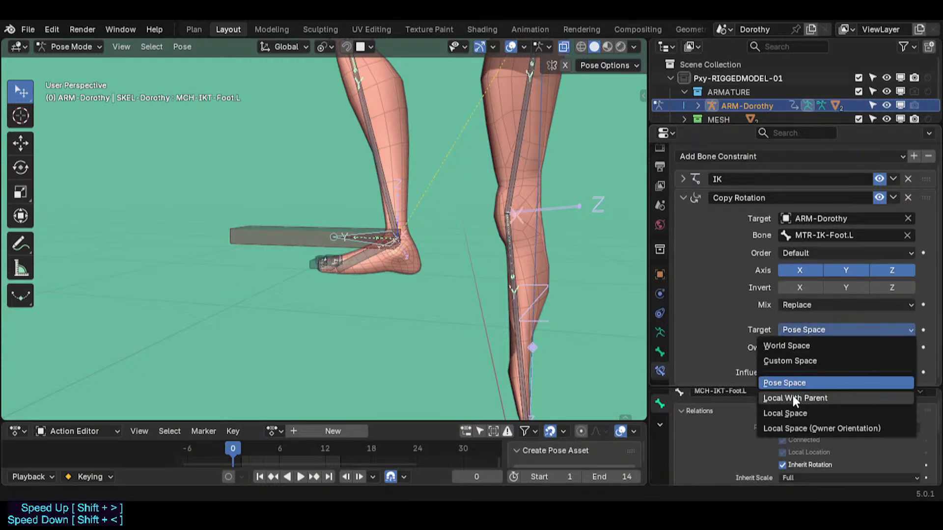
click(790, 413)
right_click(796, 330)
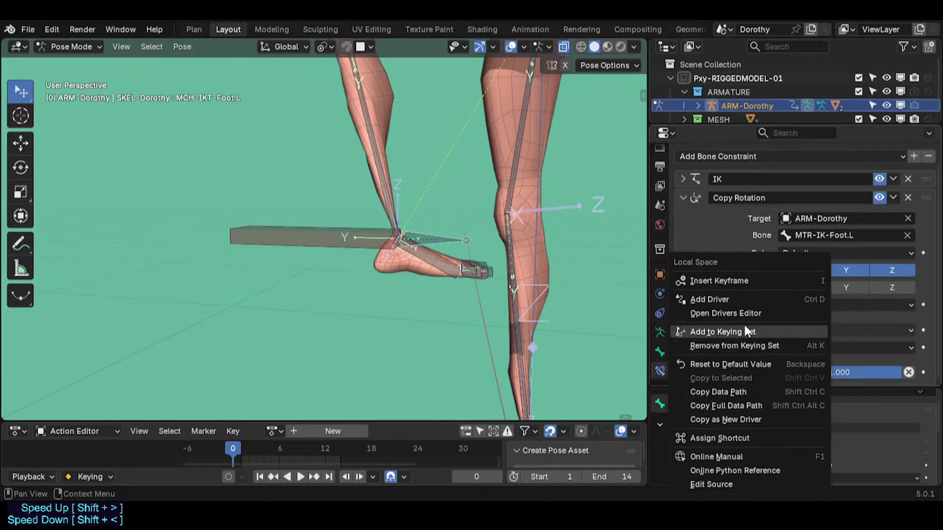
click(730, 300)
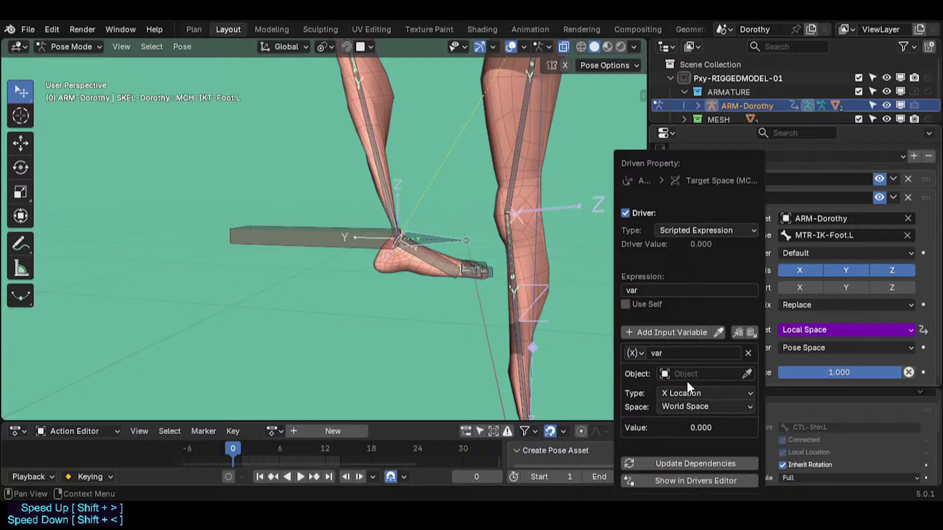
Try Single Property as the driver variable's type, and change it to Context Property.
click(635, 353)
click(667, 386)
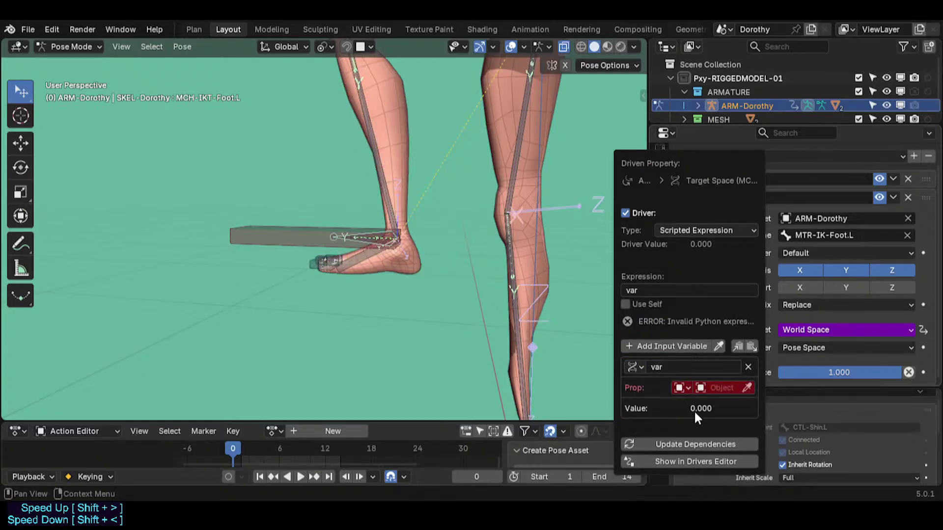
click(682, 388)
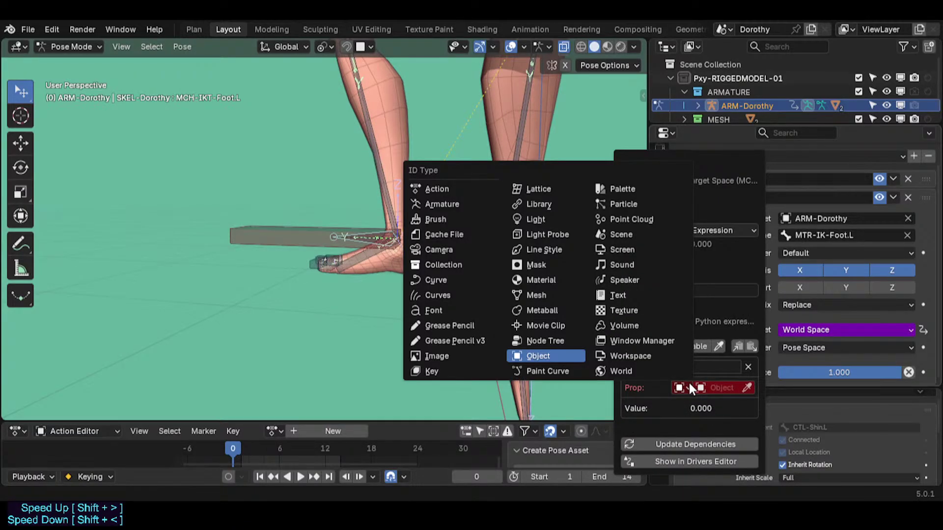
click(632, 367)
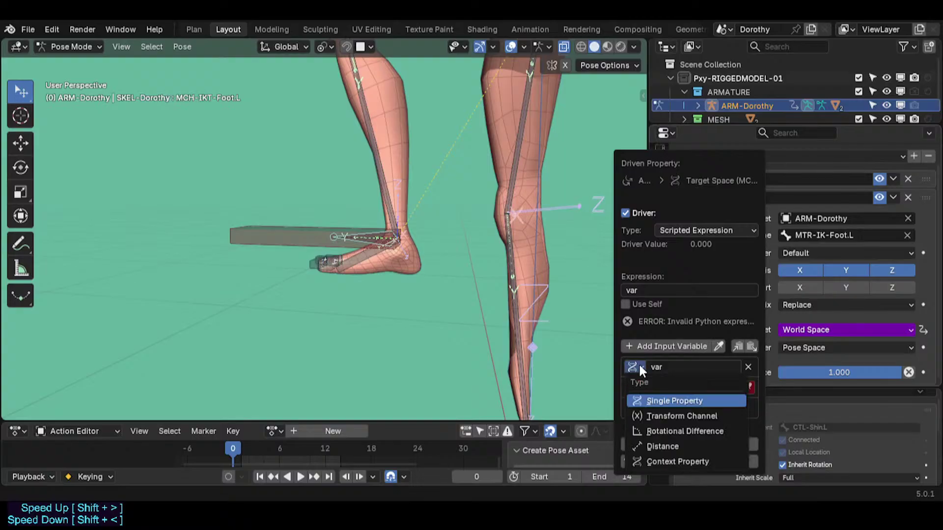
click(658, 462)
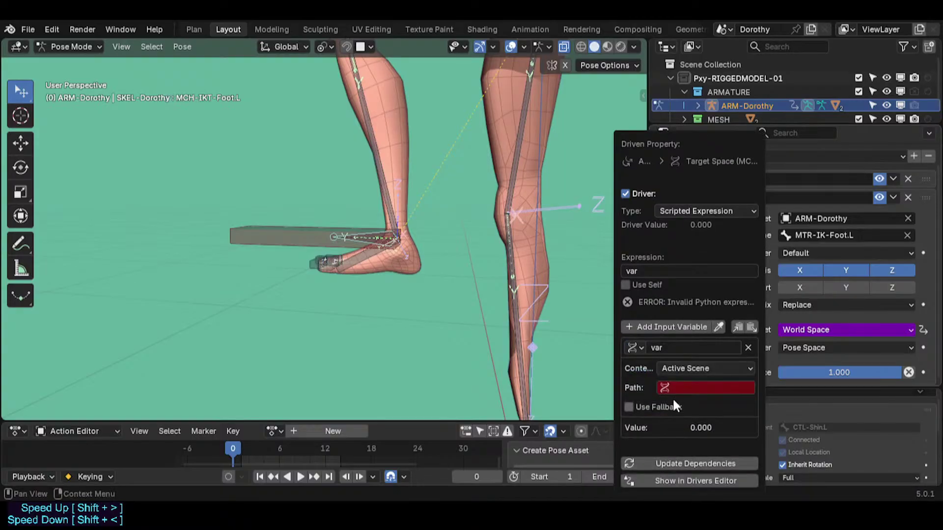
Keep Active Scene as the variable's context and paste the copied target_space data path as its path.
click(696, 369)
click(696, 368)
click(697, 388)
key(ctrl+v)
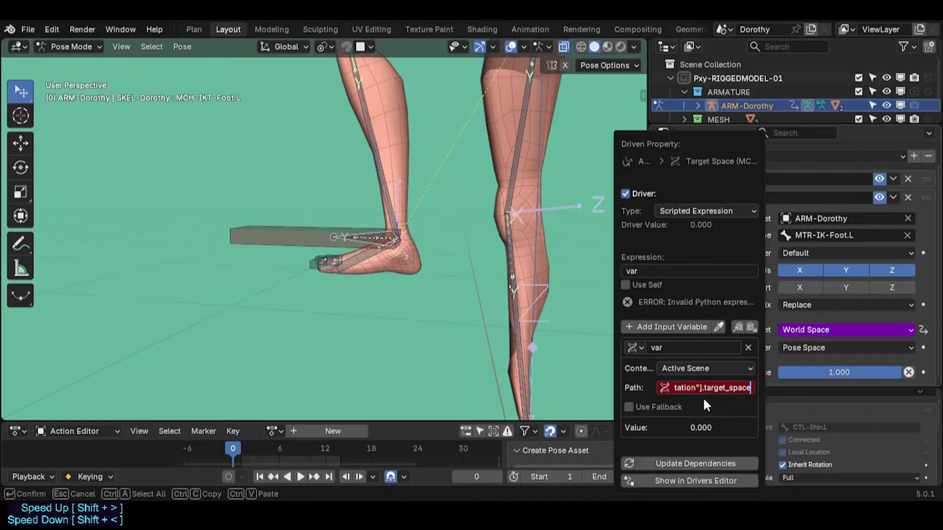
key(Return)
click(709, 388)
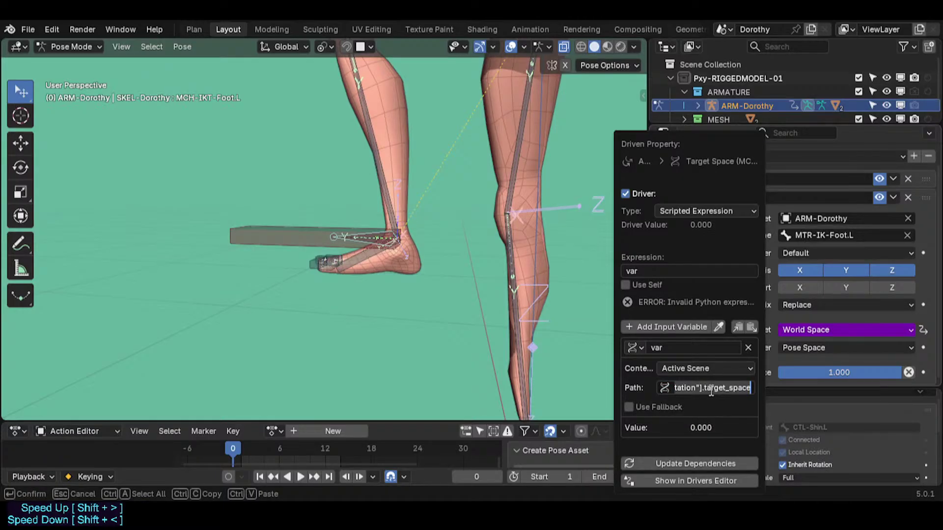
key(Return)
Copy the full data path of the driven target space property.
right_click(810, 331)
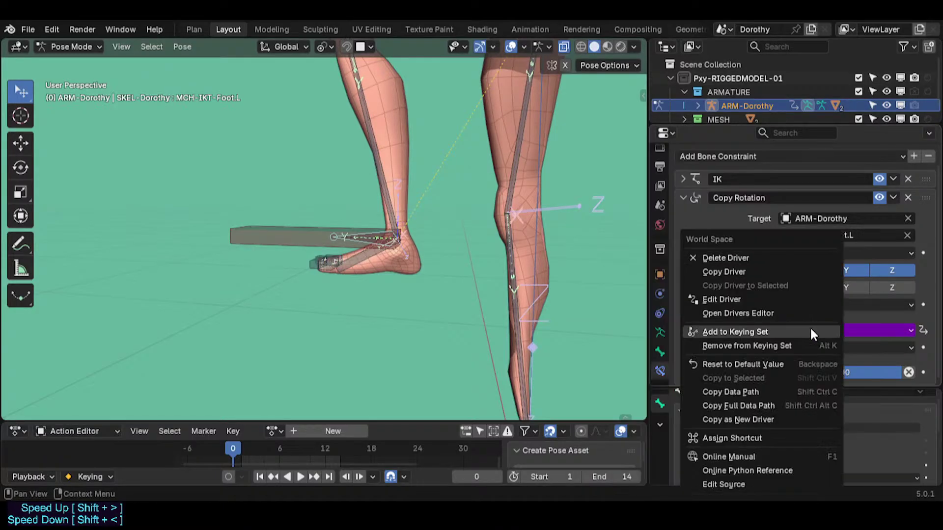
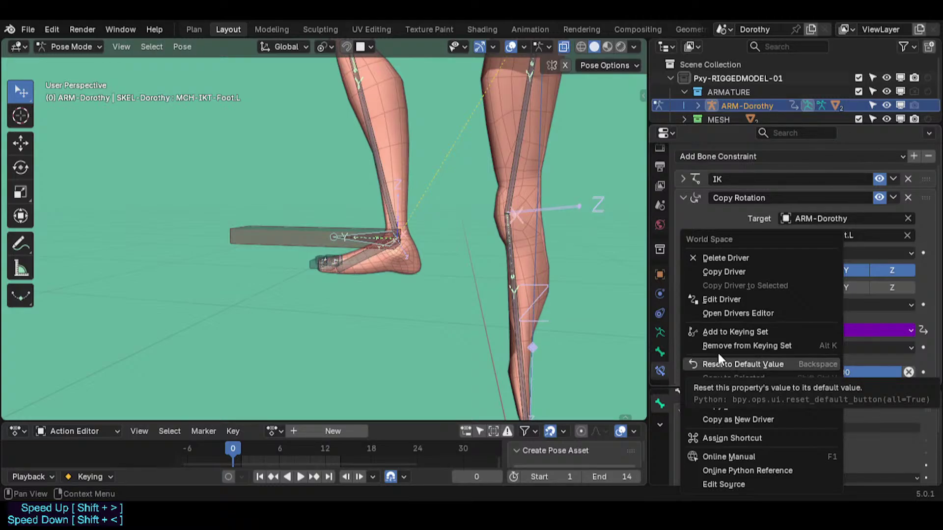
click(740, 300)
right_click(805, 329)
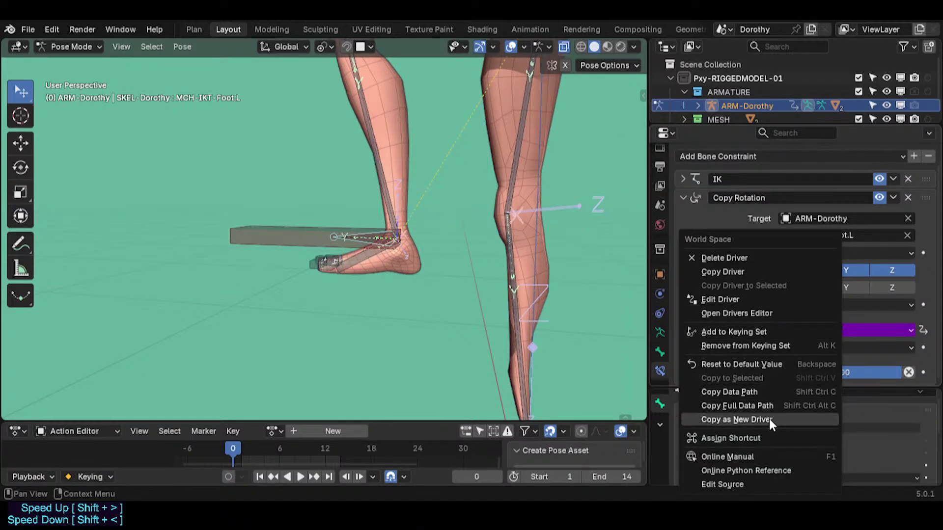
click(765, 404)
Try the full data path as the driver variable's path, and remove the variable from the driver.
right_click(814, 330)
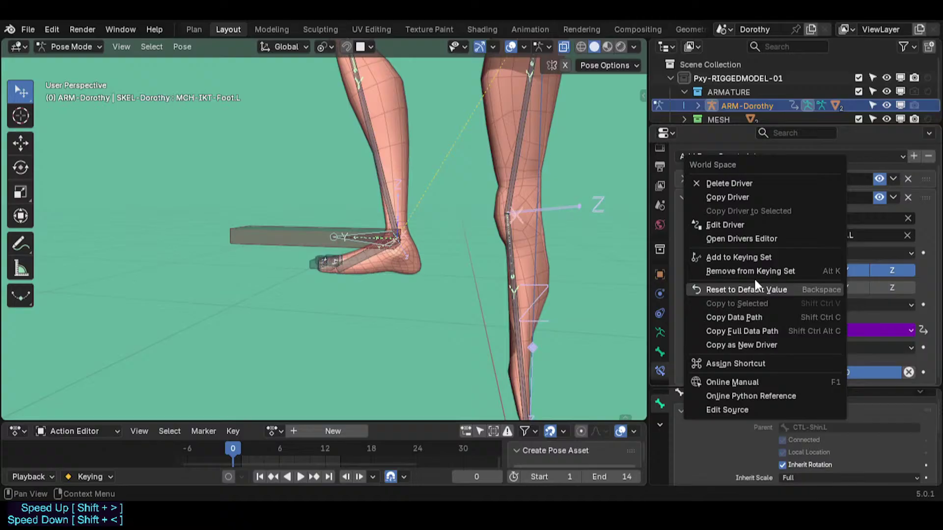
click(723, 225)
click(692, 384)
key(ctrl+v)
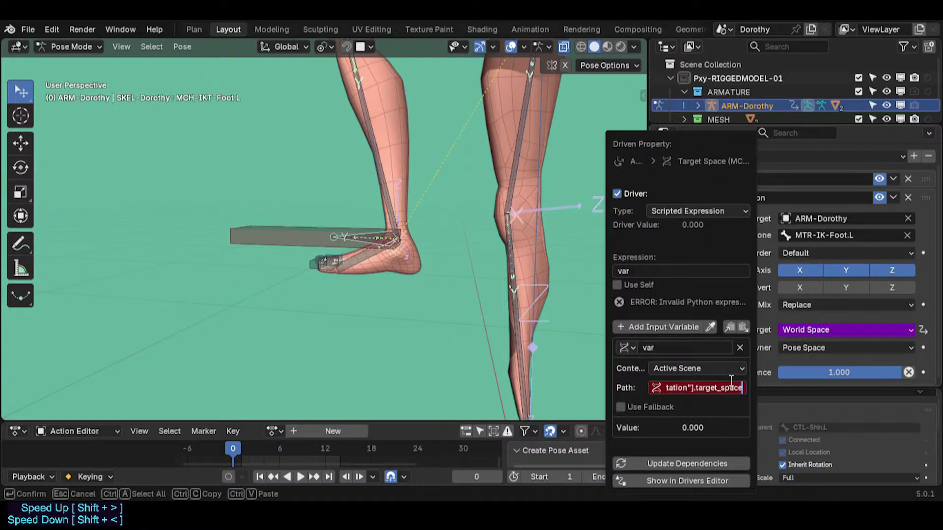
key(Return)
click(736, 388)
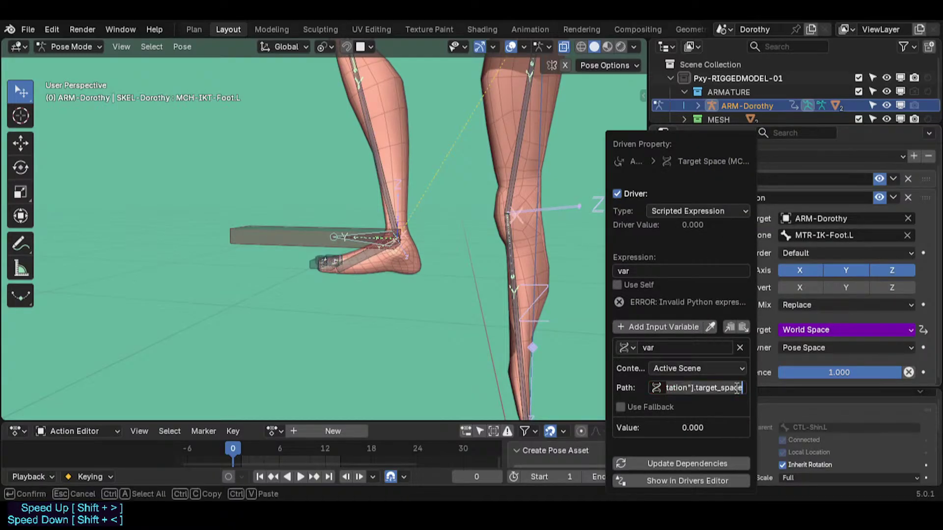
key(Return)
click(740, 348)
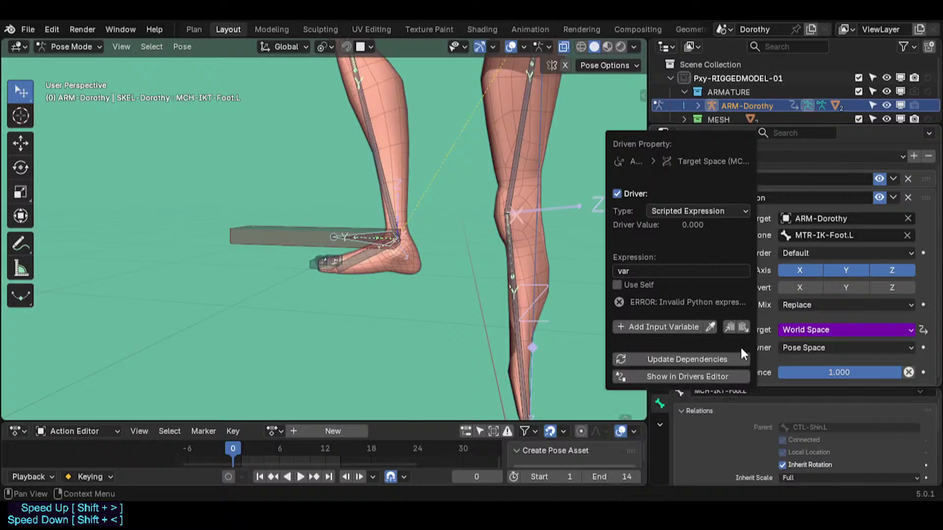
Delete the driver from the Copy Rotation constraint's target space and set the target to Pose Space.
right_click(846, 334)
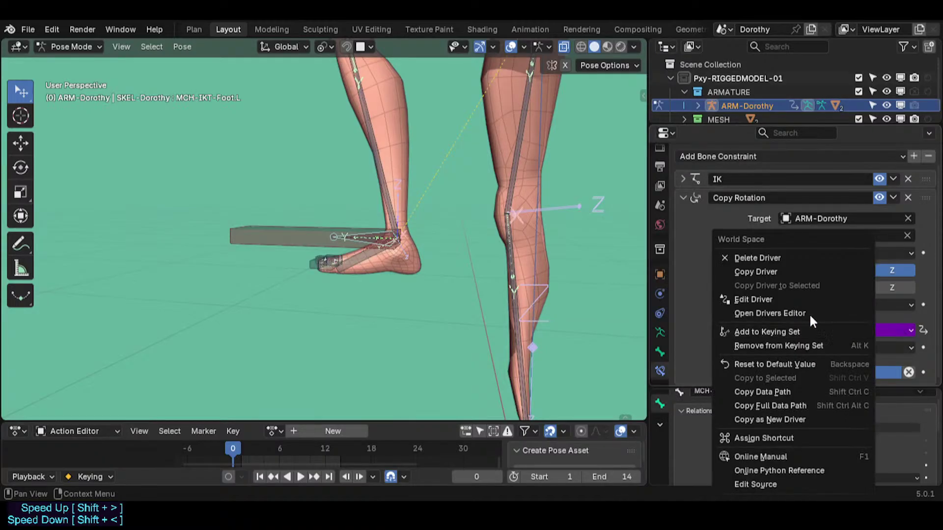
click(763, 256)
click(800, 326)
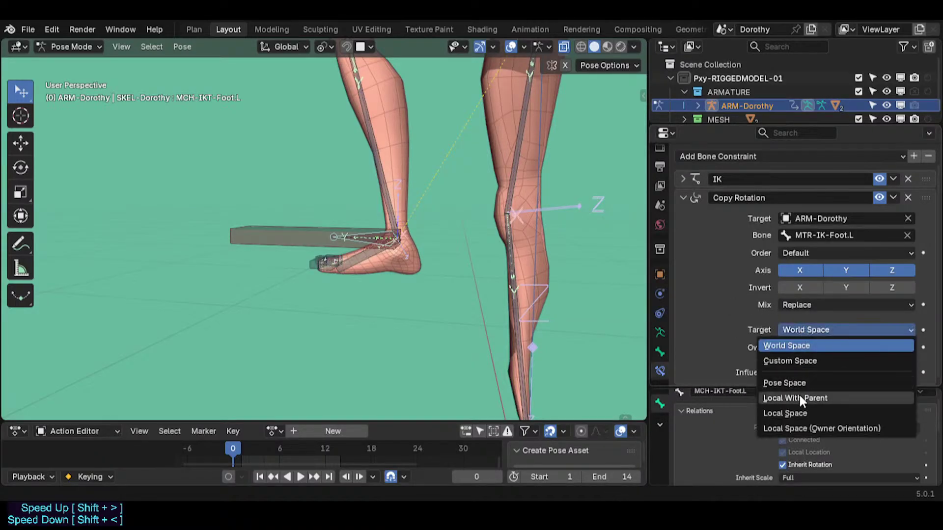
click(794, 380)
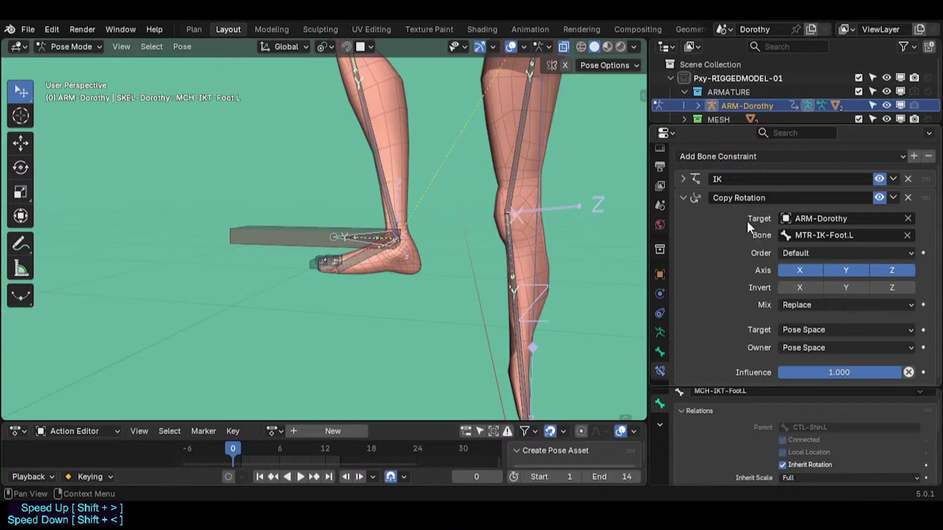
Duplicate the Copy Rotation constraint on MCH-IKT-Foot.L and rename the original Copy Rotation FOLLOW.
click(687, 199)
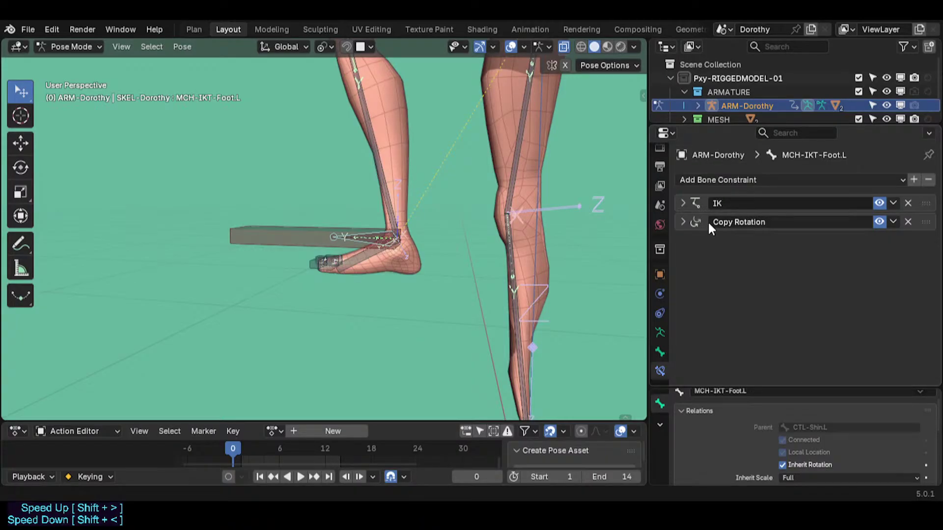
key(shift+d)
double_click(776, 222)
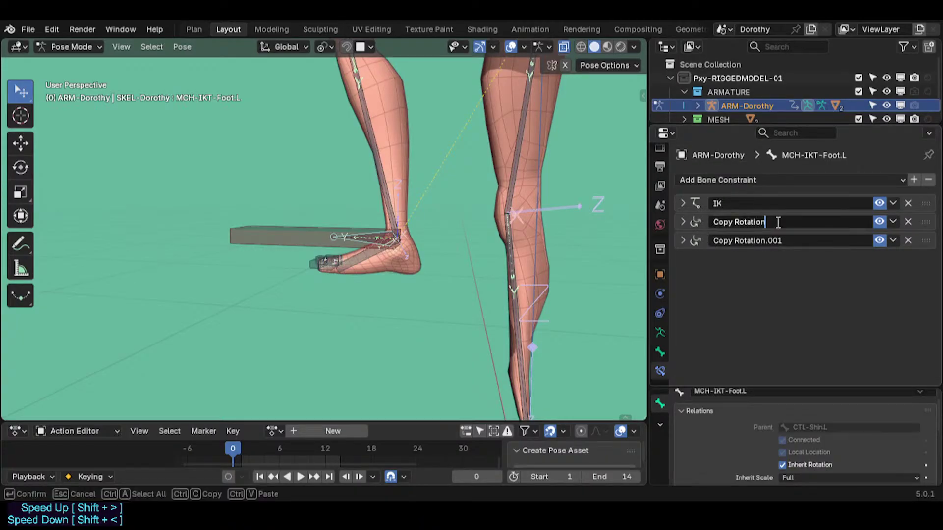
text(ARC)
key(BackSpace)
key(BackSpace)
key(BackSpace)
text(STIFF)
key(Return)
click(772, 222)
double_click(778, 221)
text(FOLLOW)
key(Return)
Rename the duplicated constraint Copy Rotation ARC.
click(781, 241)
click(784, 240)
drag(765, 241, 908, 242)
text(ARC)
key(Return)
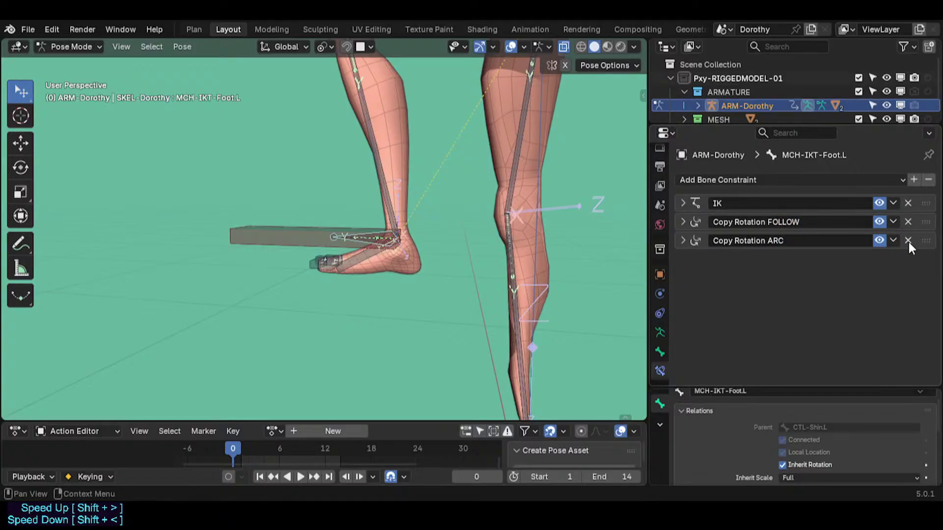
Set Copy Rotation ARC's target space to Local Space (Owner Orientation) and its owner space to Local Space.
click(683, 222)
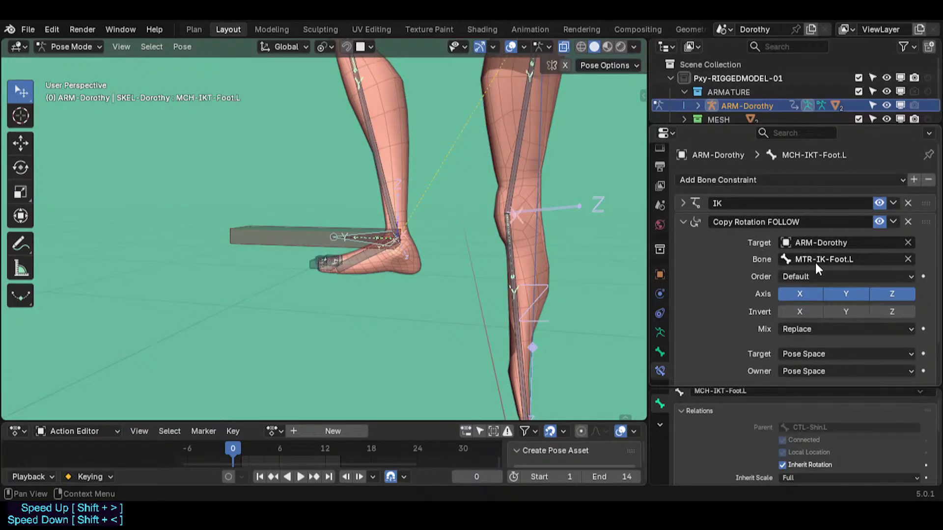
scroll(816, 267, down, 2)
scroll(821, 283, up, 2)
click(683, 222)
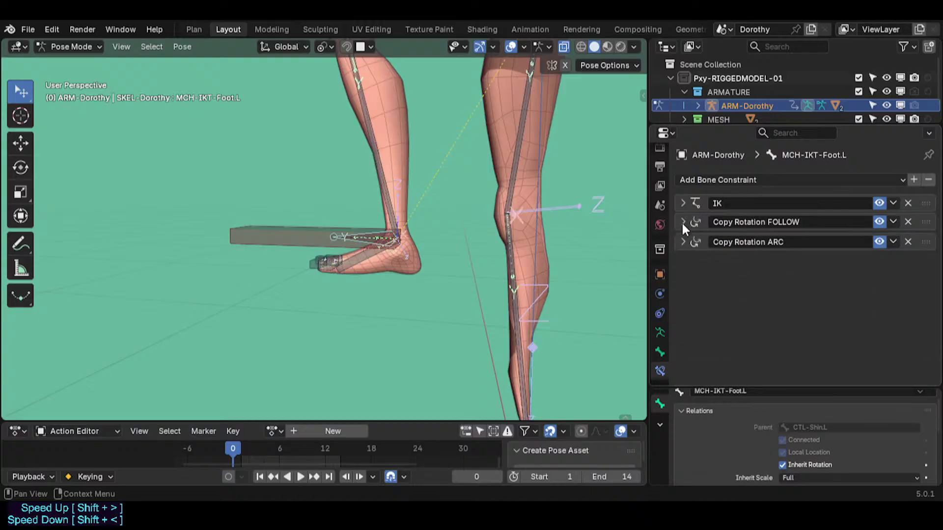
click(683, 241)
scroll(708, 304, down, 2)
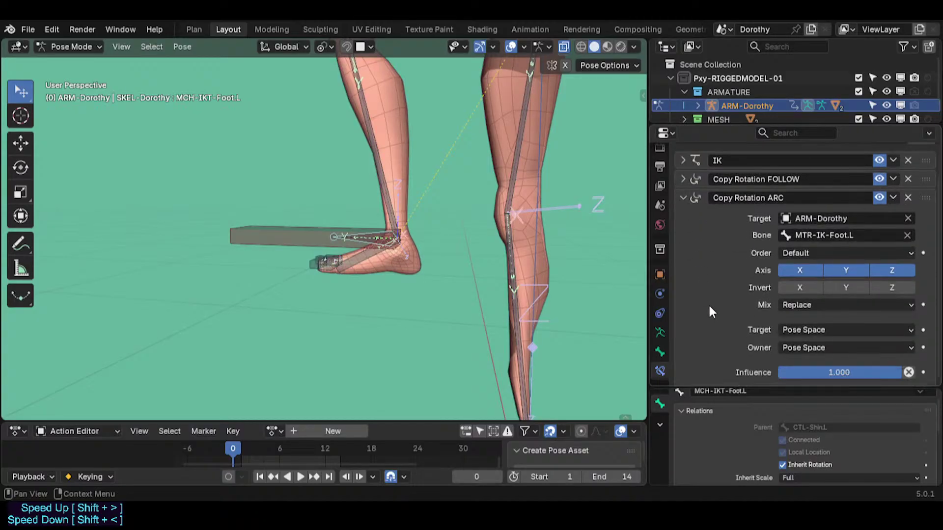
click(807, 329)
click(791, 426)
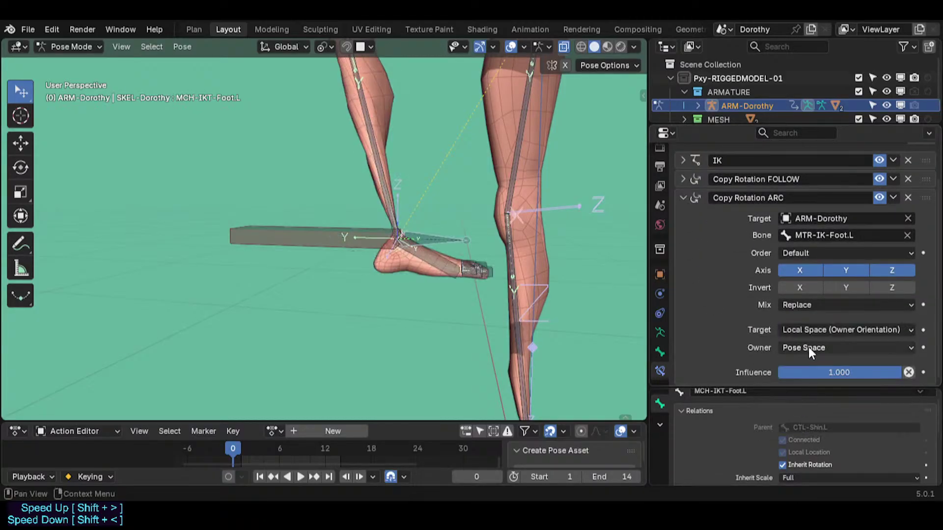
click(808, 346)
click(805, 430)
scroll(736, 296, up, 2)
scroll(768, 291, down, 2)
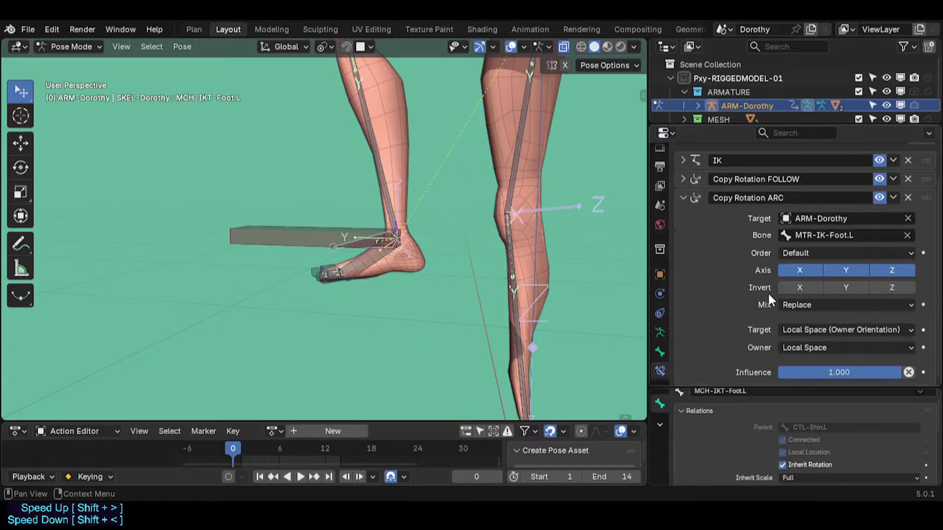
Move the MTR-IK-Foot.L bone around several times to test how the left foot reacts.
click(306, 238)
key(g)
click(339, 264)
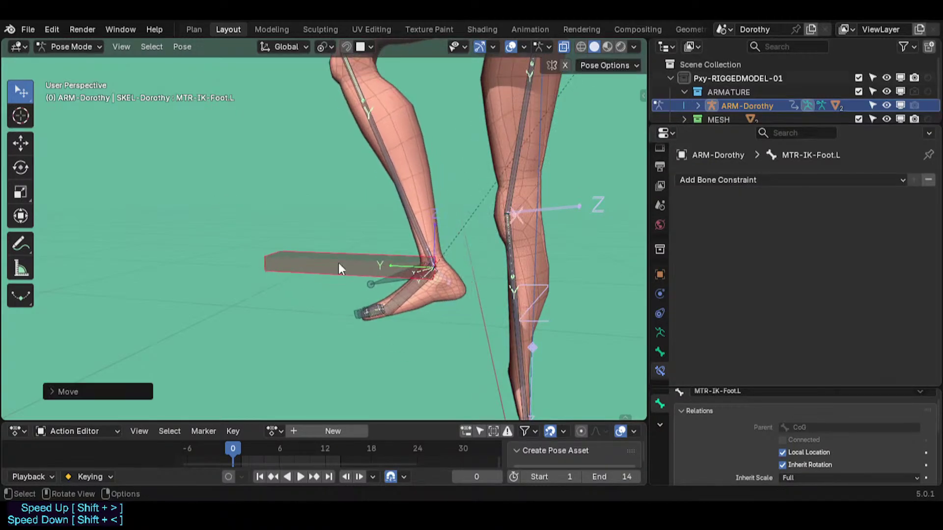
key(g)
click(246, 209)
scroll(300, 268, down, 3)
key(g)
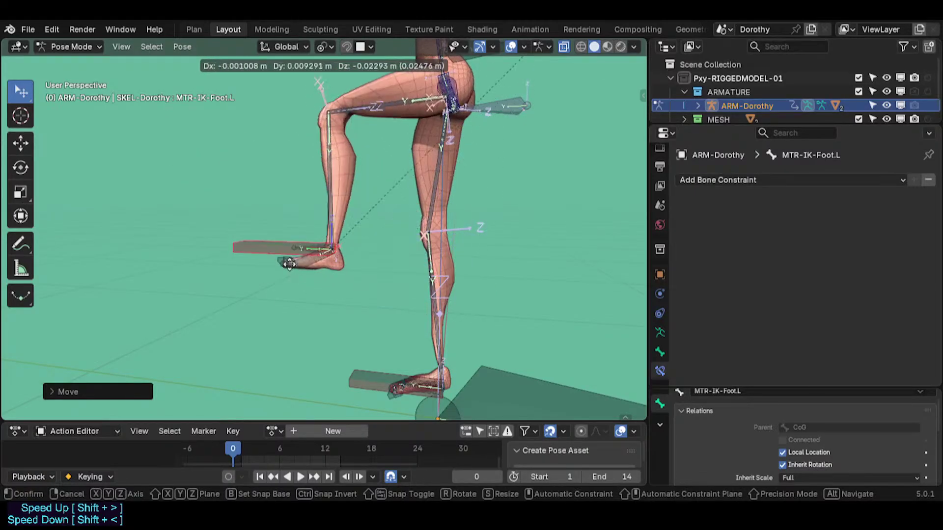
click(348, 304)
key(g)
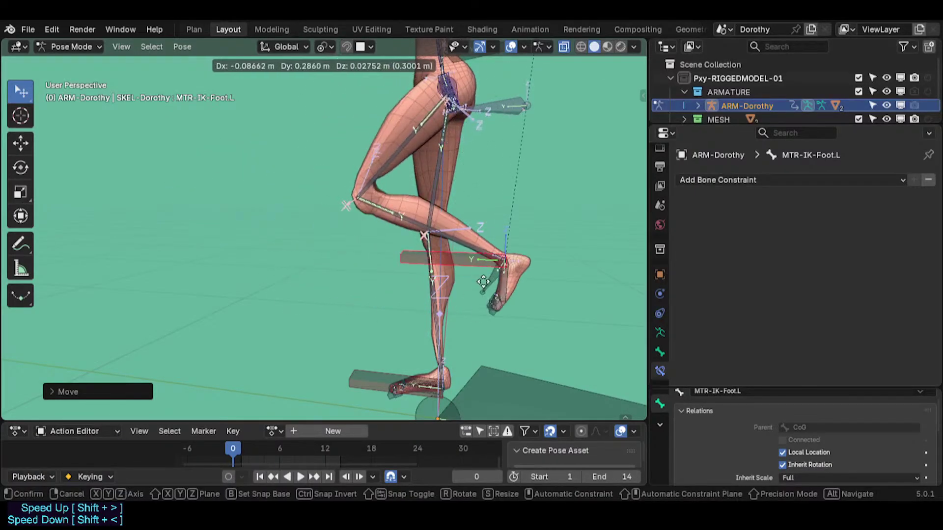
click(314, 279)
Compare both Copy Rotation constraints on MCH-IKT-Foot.L and place Copy Rotation ARC above Copy Rotation FOLLOW.
click(326, 274)
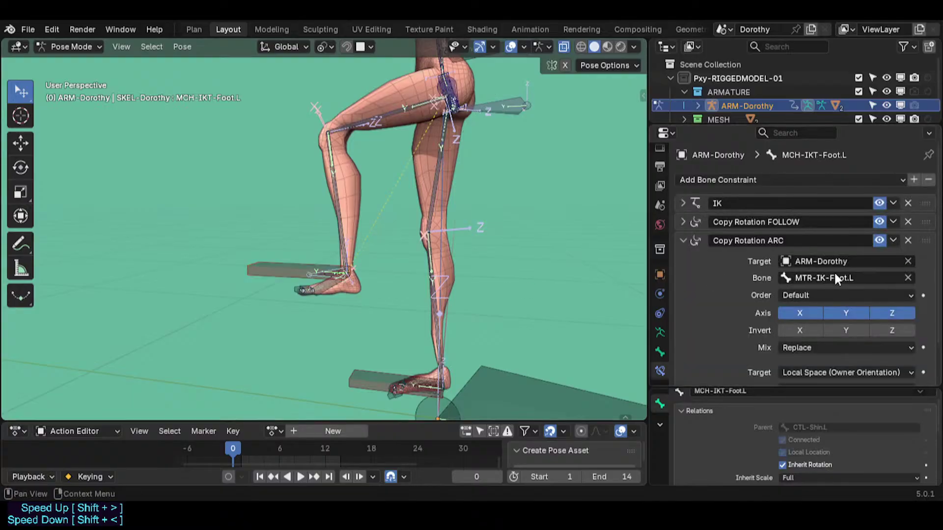
scroll(861, 360, down, 3)
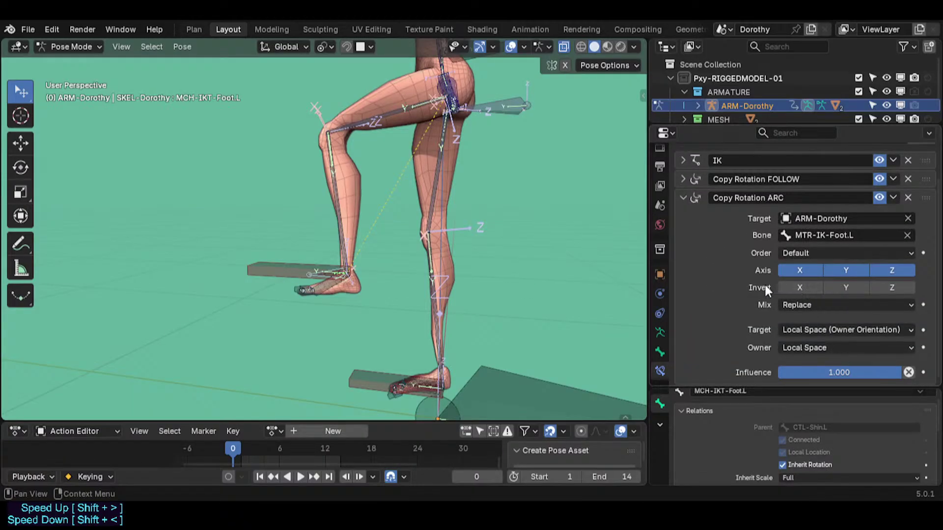
click(684, 179)
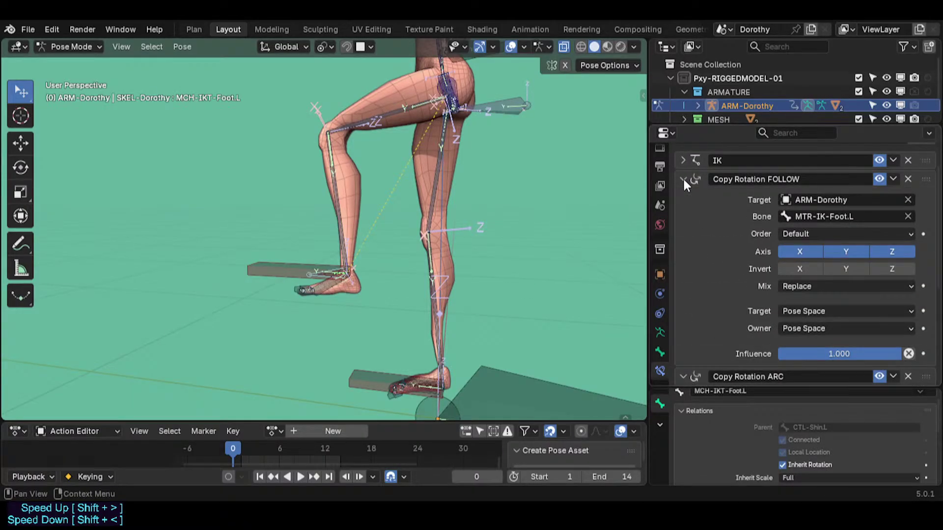
scroll(786, 305, down, 7)
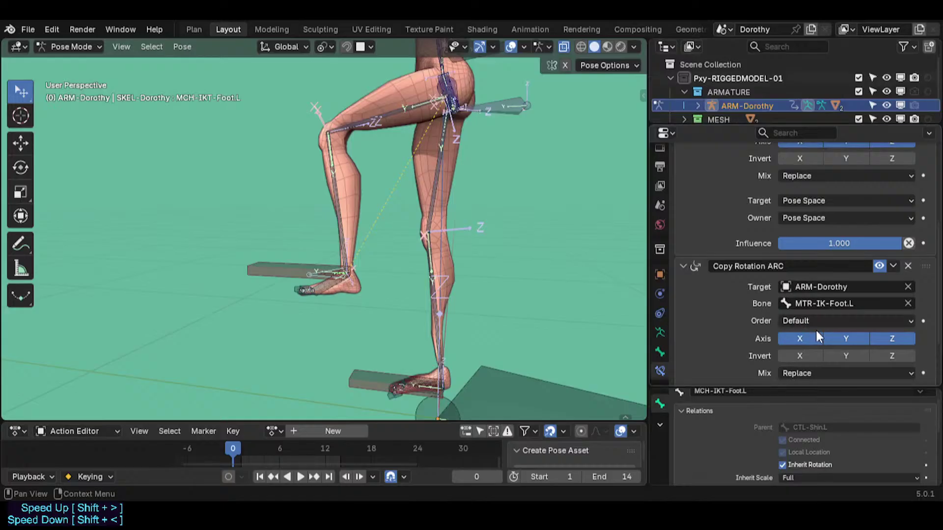
scroll(795, 328, down, 5)
scroll(710, 199, up, 12)
click(683, 193)
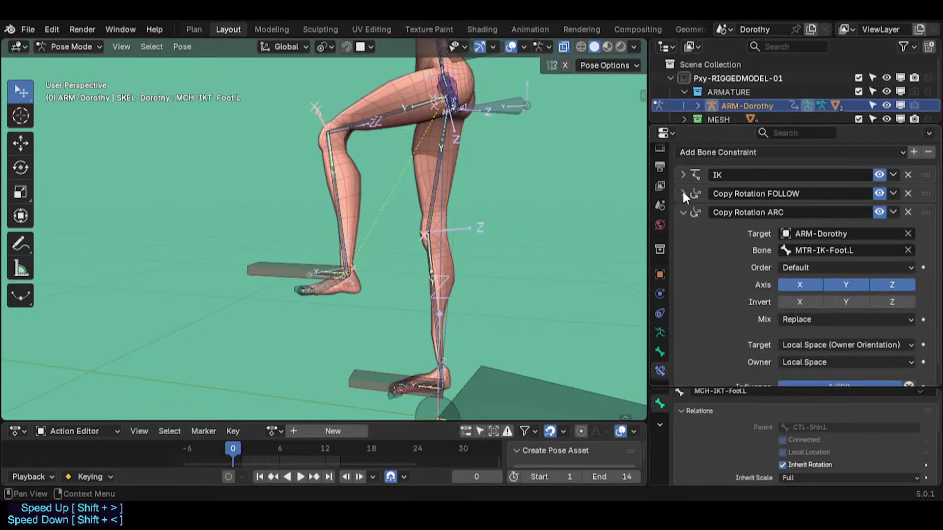
scroll(834, 314, down, 1)
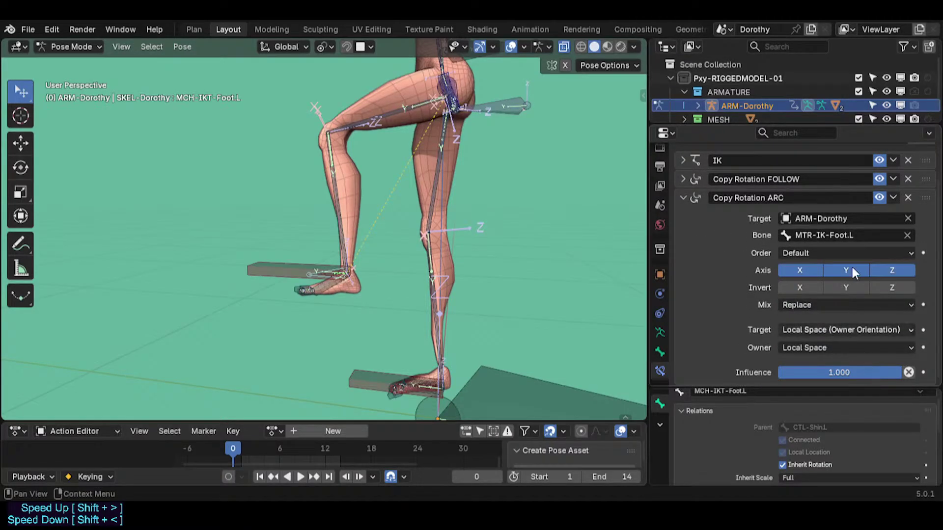
drag(922, 198, 926, 176)
Move MTR-IK-Foot.L to test the reordered constraints, and reselect MCH-IKT-Foot.L.
drag(278, 261, 300, 309)
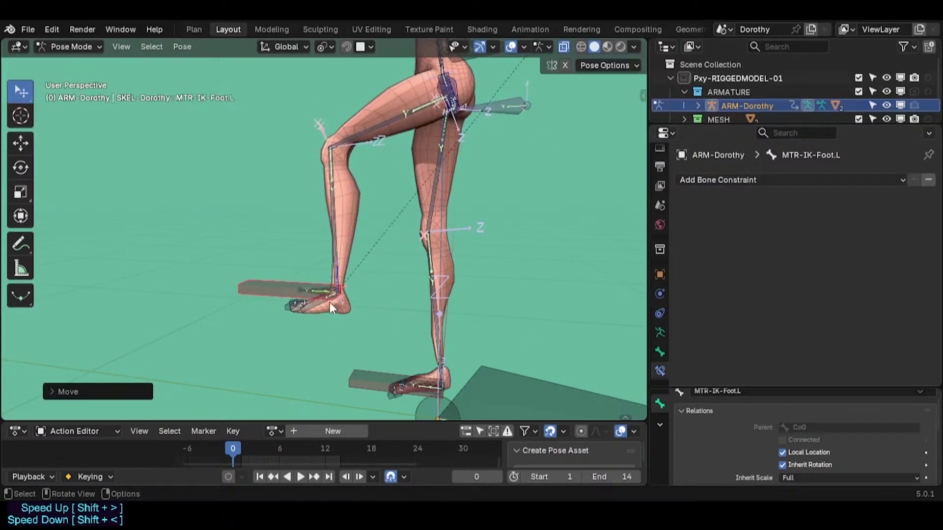
click(301, 308)
click(301, 308)
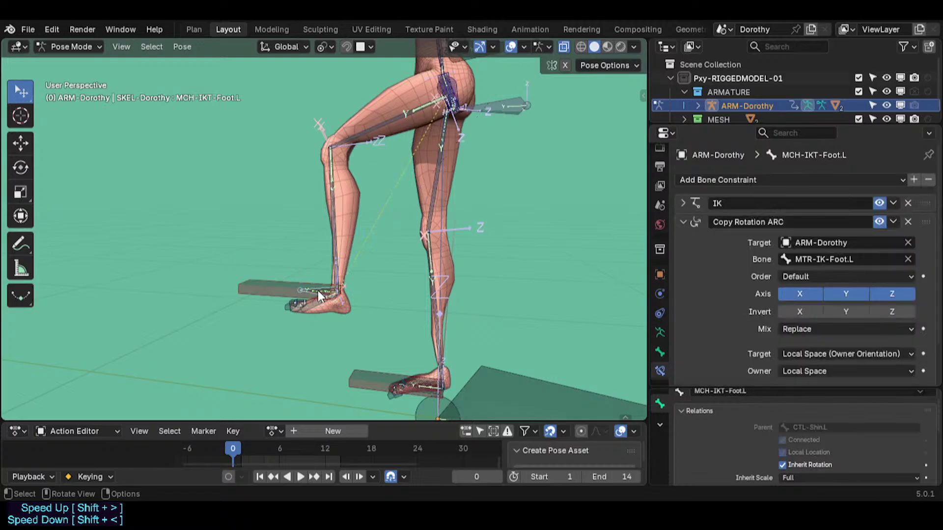
Review the settings of the ARC and FOLLOW constraints on MCH-IKT-Foot.L and save the file.
scroll(710, 228, down, 2)
scroll(717, 234, up, 2)
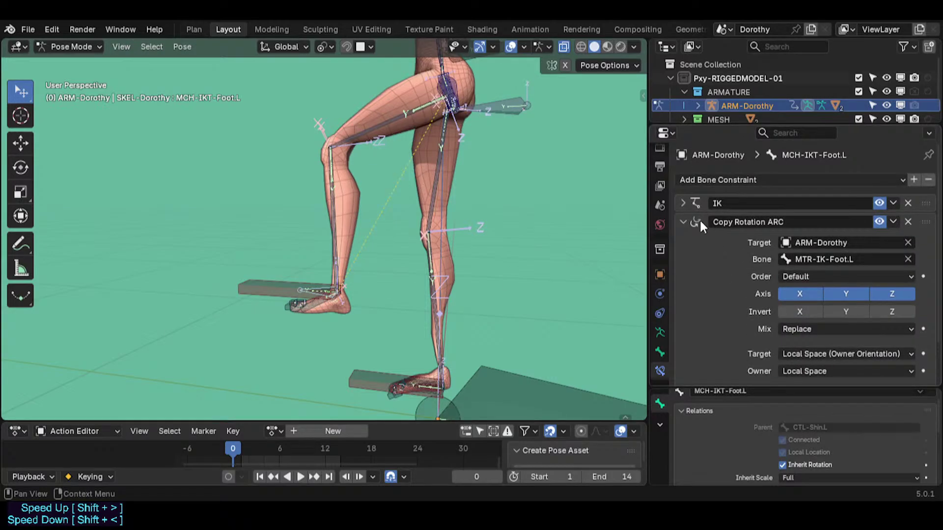
scroll(707, 230, down, 2)
scroll(710, 260, up, 2)
click(682, 225)
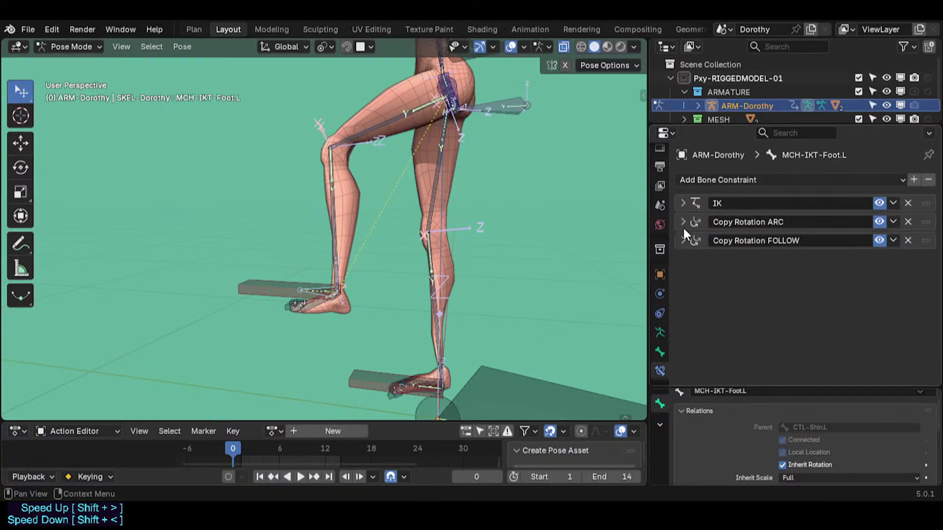
click(683, 240)
scroll(736, 275, down, 2)
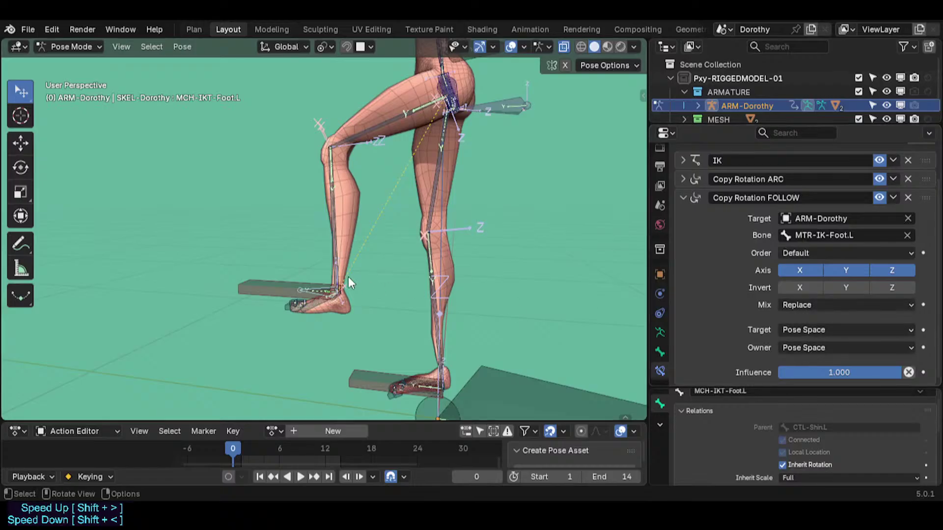
key(ctrl+s)
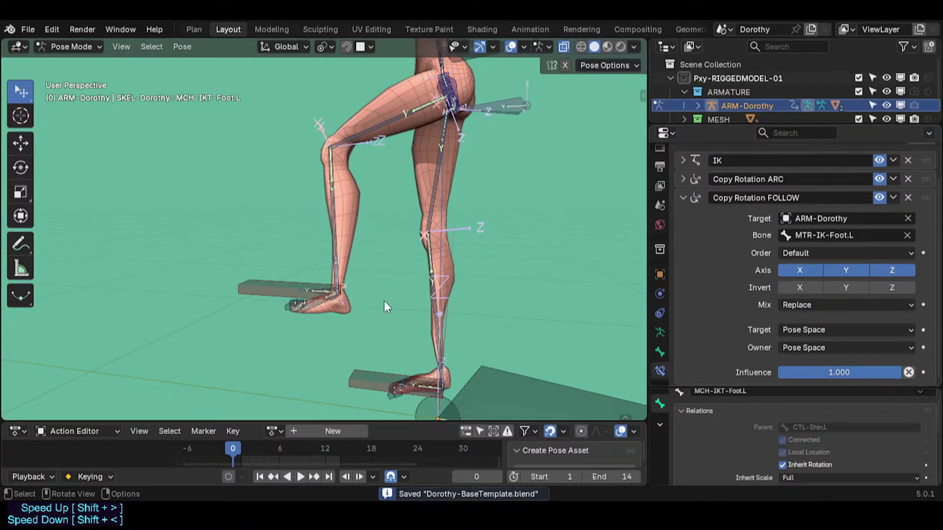
Try scaling the MTR-IK-Foot.L bone.
click(295, 290)
key(s)
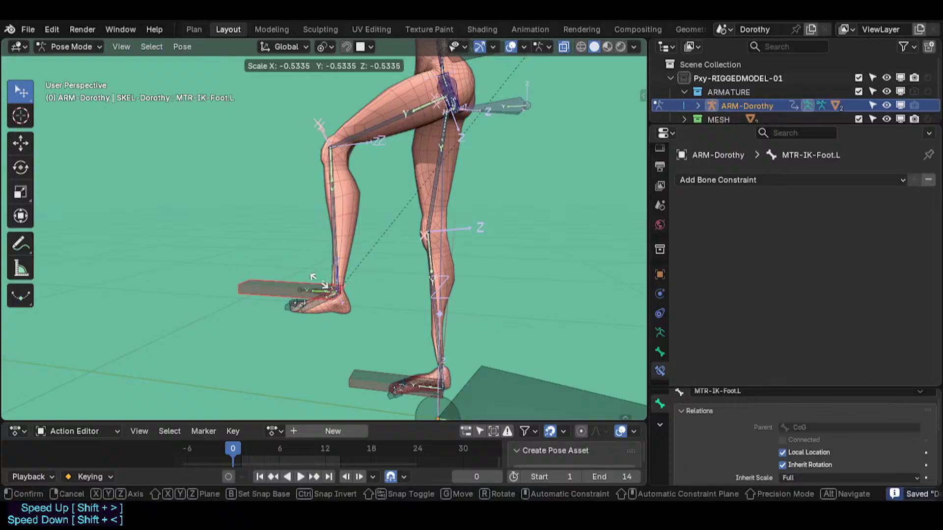
right_click(367, 313)
key(s)
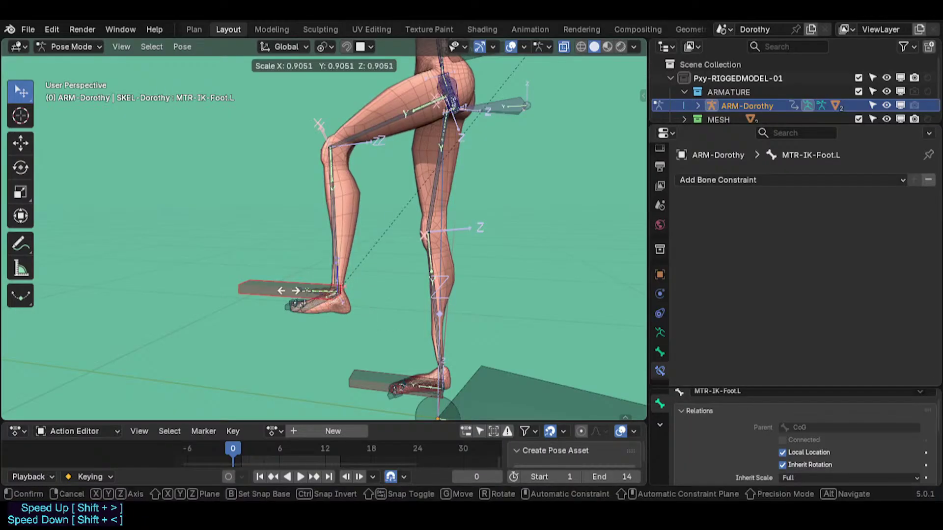
right_click(289, 278)
middle_drag(319, 338, 315, 318)
scroll(278, 285, up, 2)
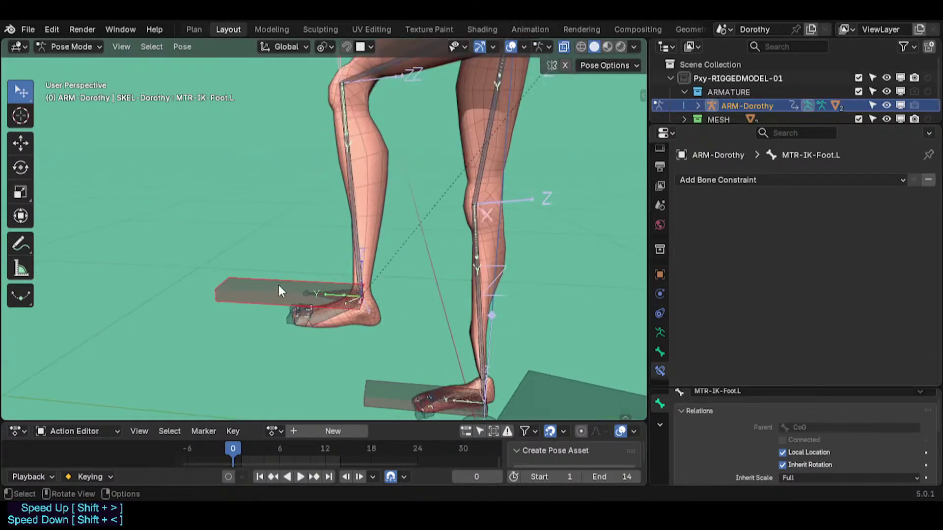
Reselect MTR-IK-Foot.L and display its transform values and axis locks.
key(alt+a)
click(260, 276)
scroll(274, 293, down, 3)
key(n)
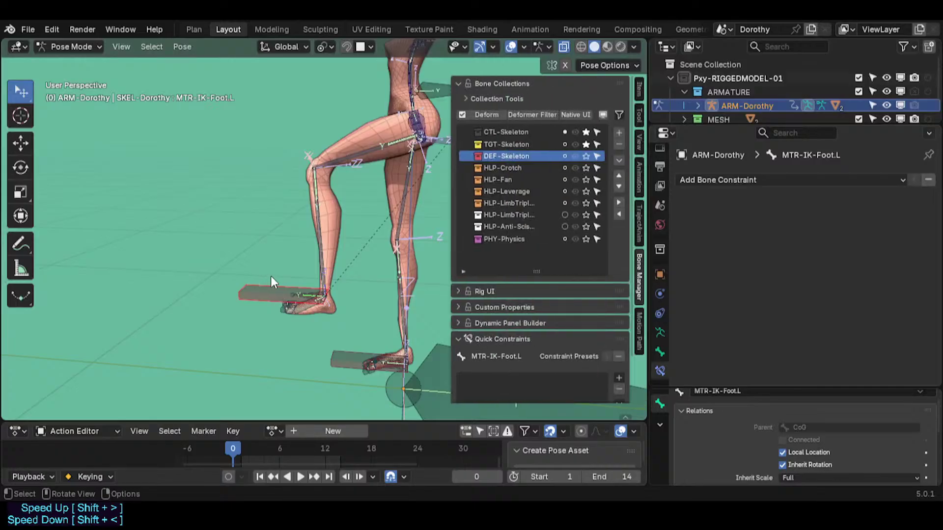
click(508, 84)
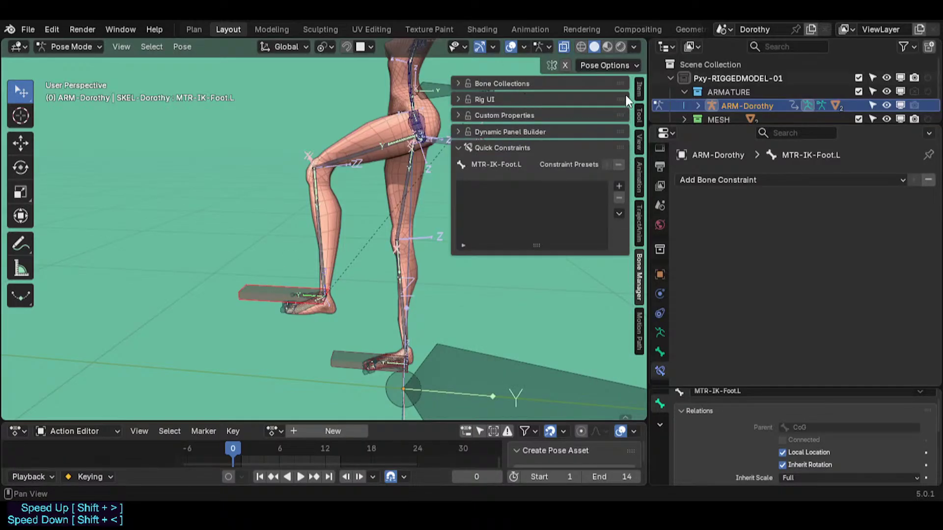
click(638, 89)
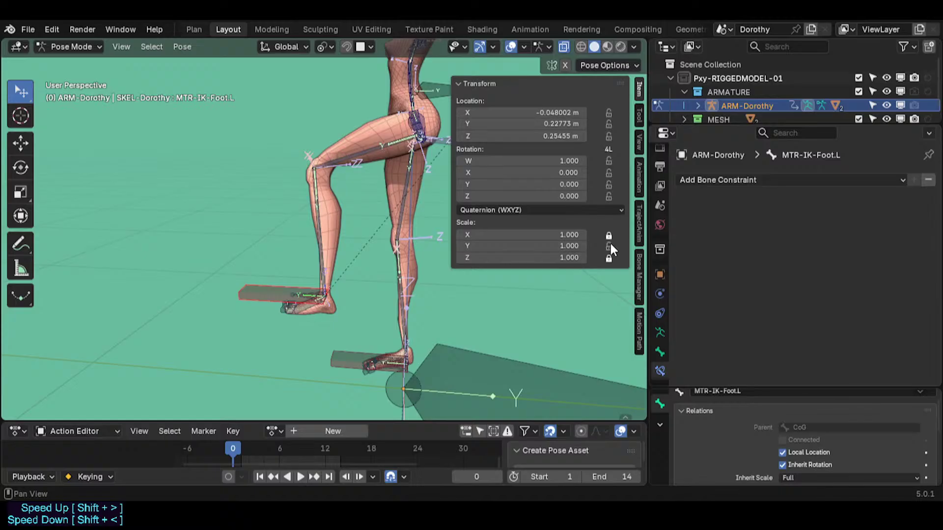
Try scaling the left foot IK control MTR-IK-Foot.L.
key(n)
key(s)
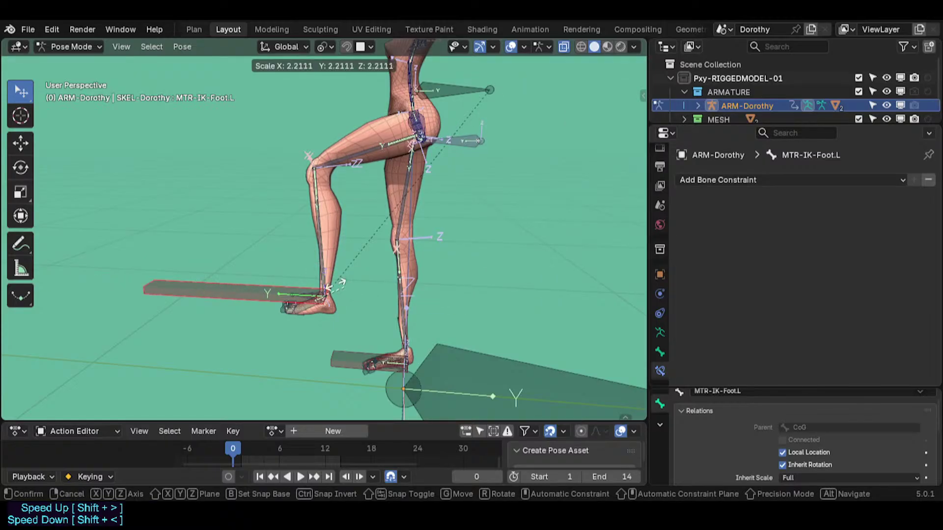
right_click(348, 295)
scroll(318, 306, up, 3)
key(s)
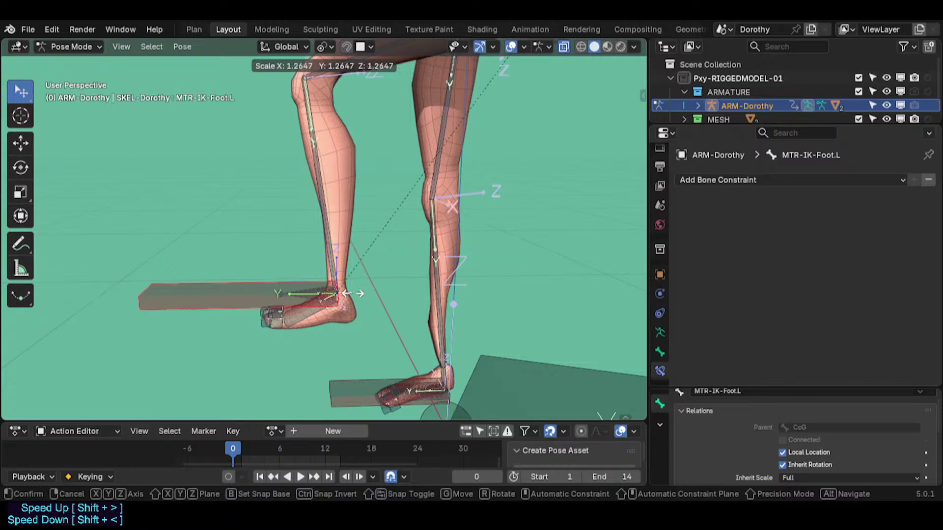
right_click(314, 297)
Compare the transforms and constraints of the overlapping left foot bones MCH-IKT-Foot.L, TGT-Foot.L and MTR-IK-Foot.L.
click(313, 297)
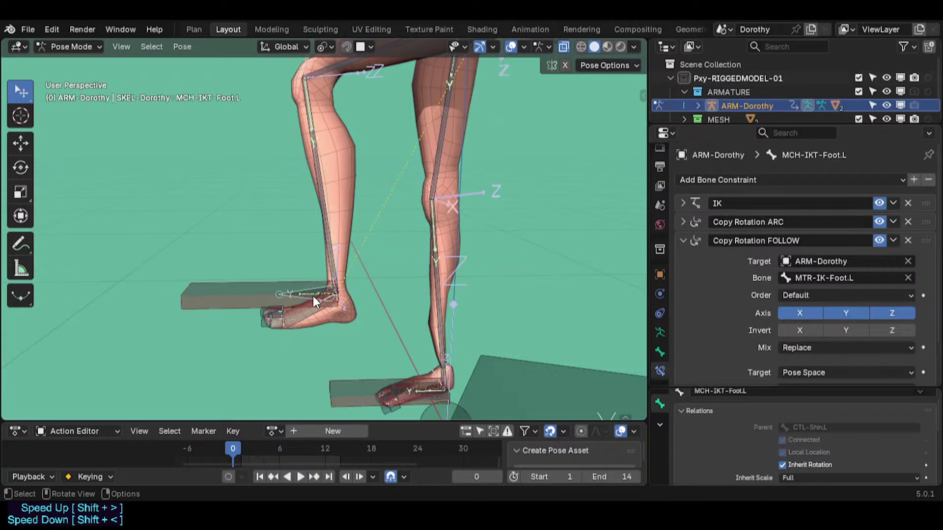
click(313, 296)
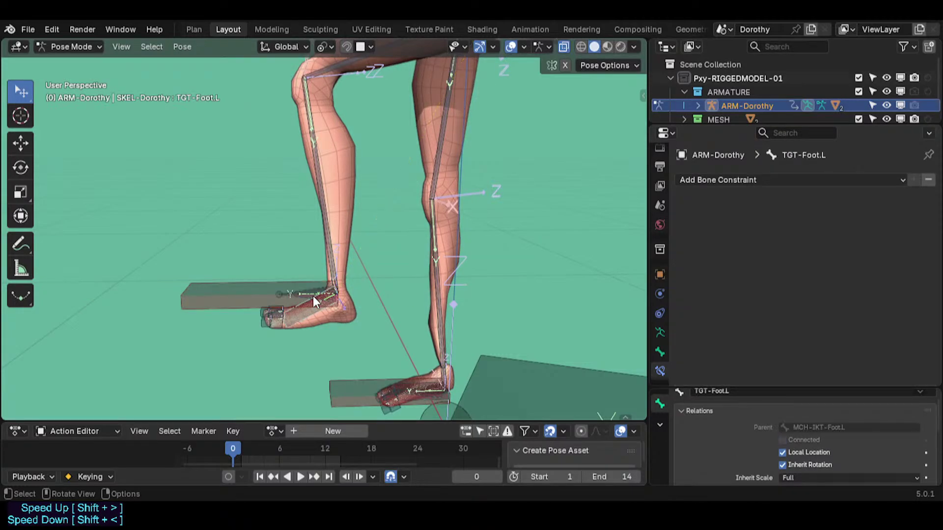
click(305, 293)
key(n)
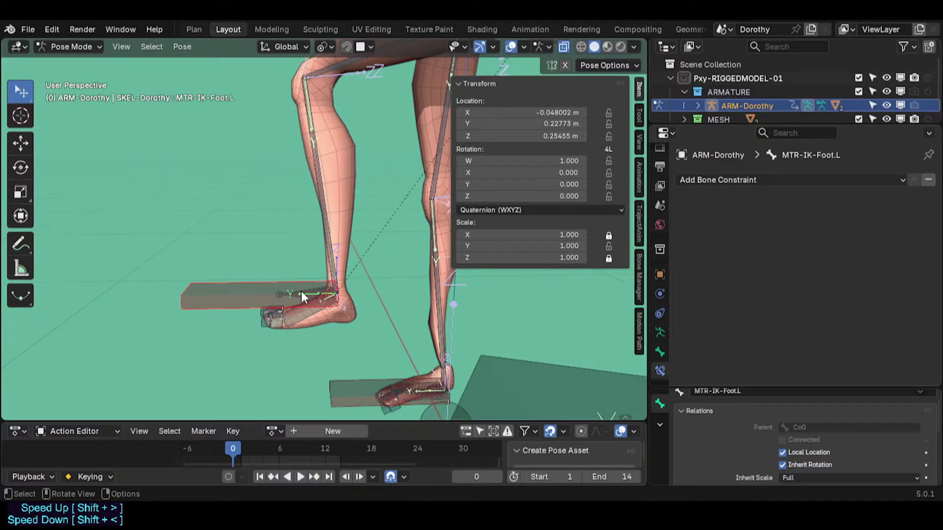
click(294, 290)
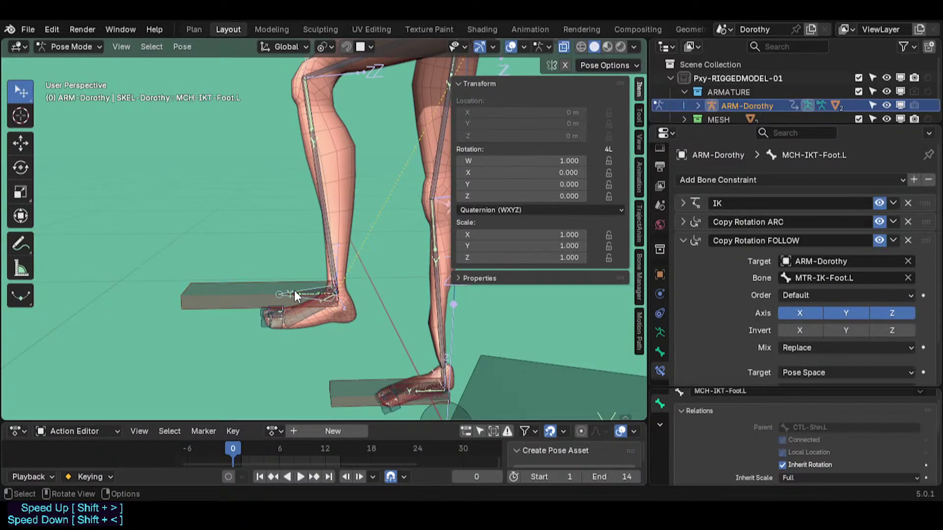
mouse_move(294, 290)
middle_down()
mouse_move(314, 284)
mouse_move(301, 296)
middle_up()
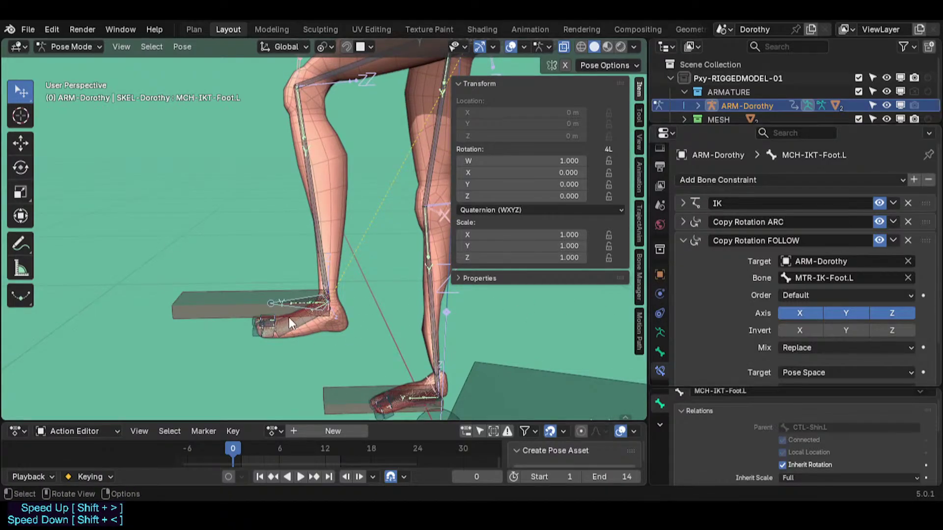
Test freely stretching and shrinking the left foot IK control MTR-IK-Foot.L with several scale operations.
click(272, 291)
key(n)
key(s)
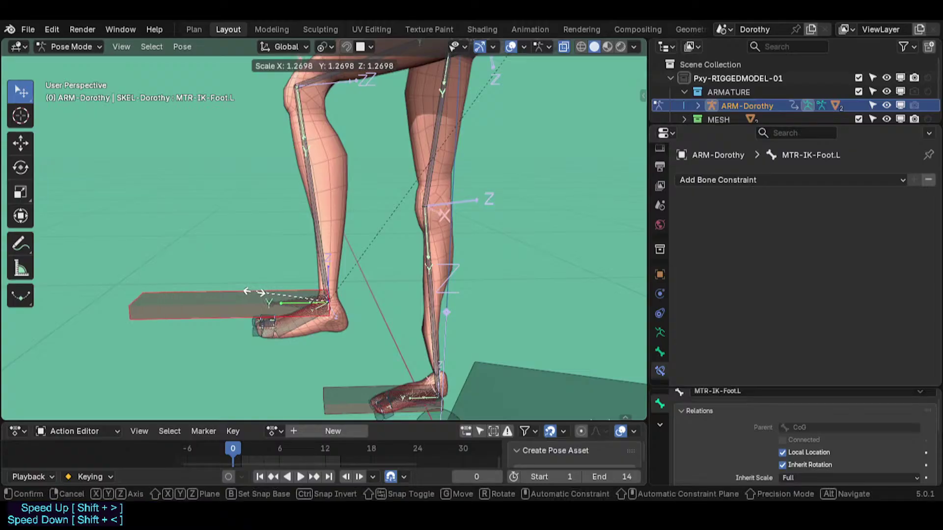
click(258, 297)
middle_drag(258, 297, 275, 273)
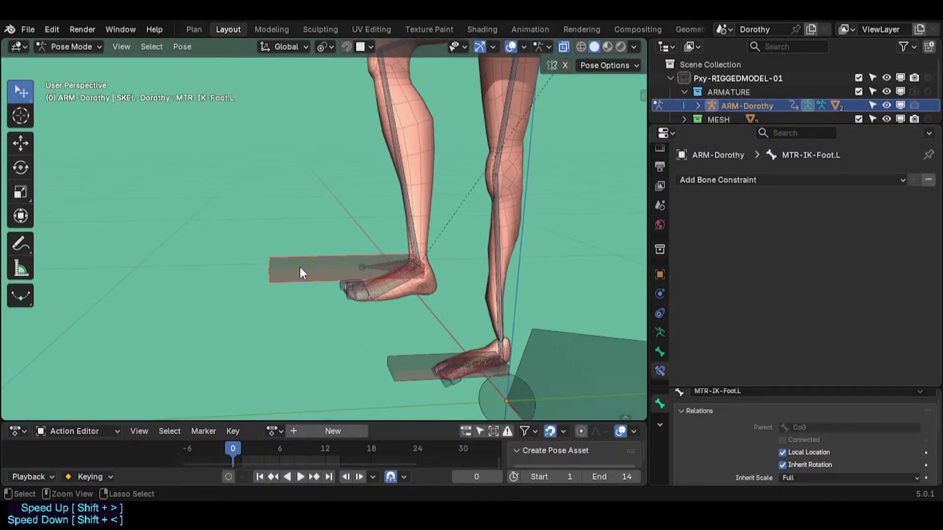
key(s)
click(330, 268)
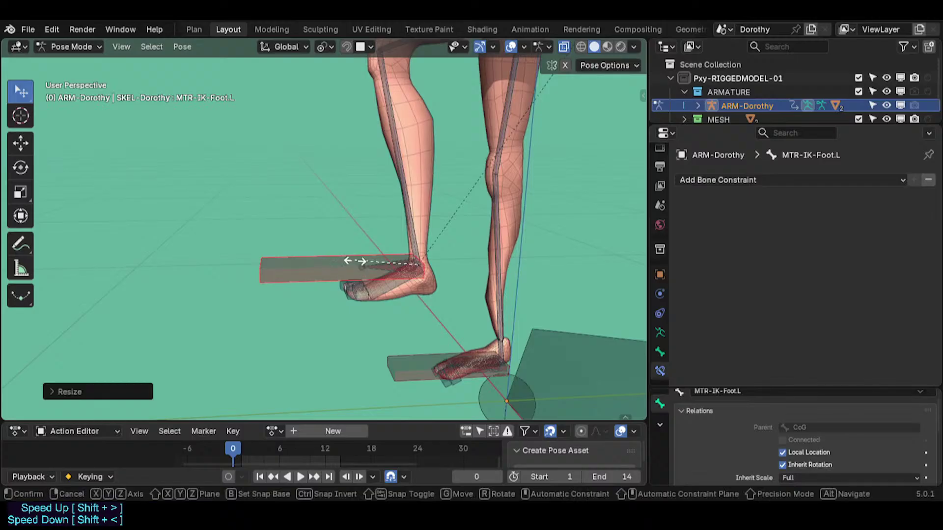
key(s)
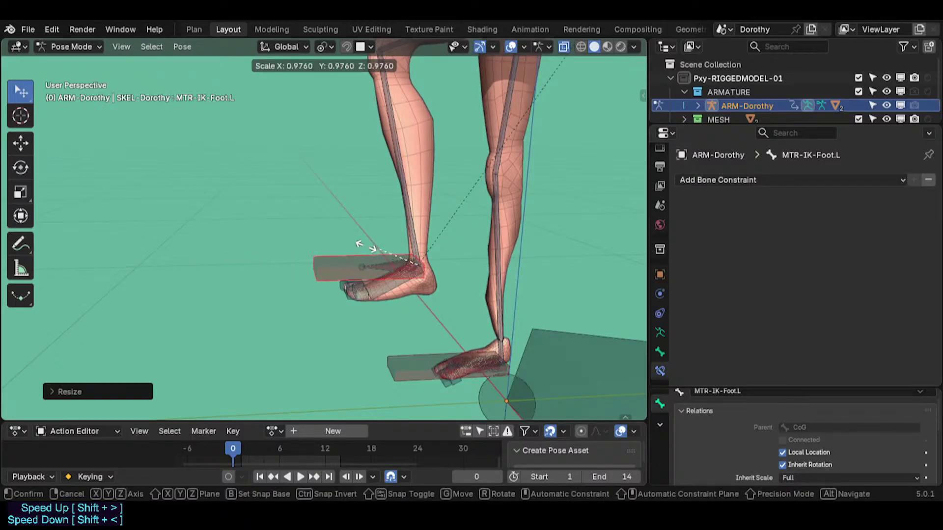
click(367, 235)
Rescale MTR-IK-Foot.L a few more times from other viewing angles, and clear its scale.
middle_drag(368, 231, 361, 289)
key(s)
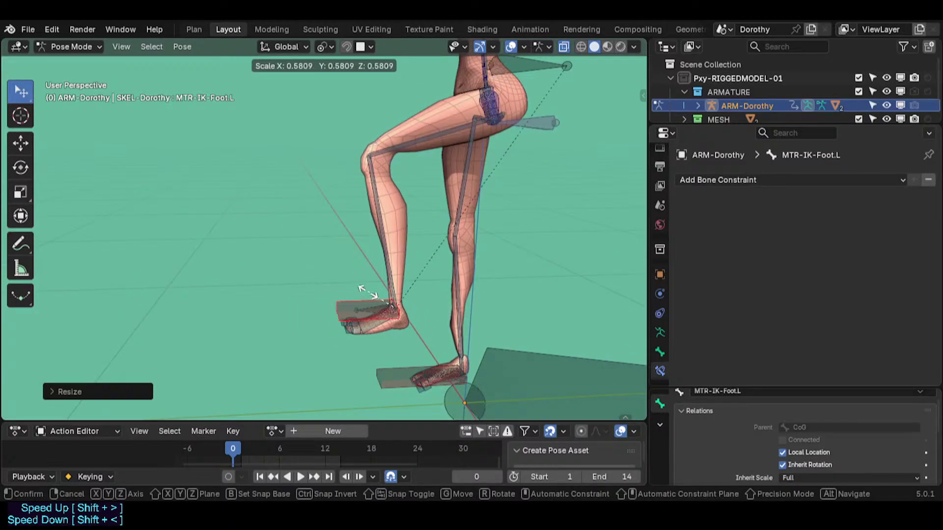
click(368, 291)
scroll(366, 295, up, 2)
key(s)
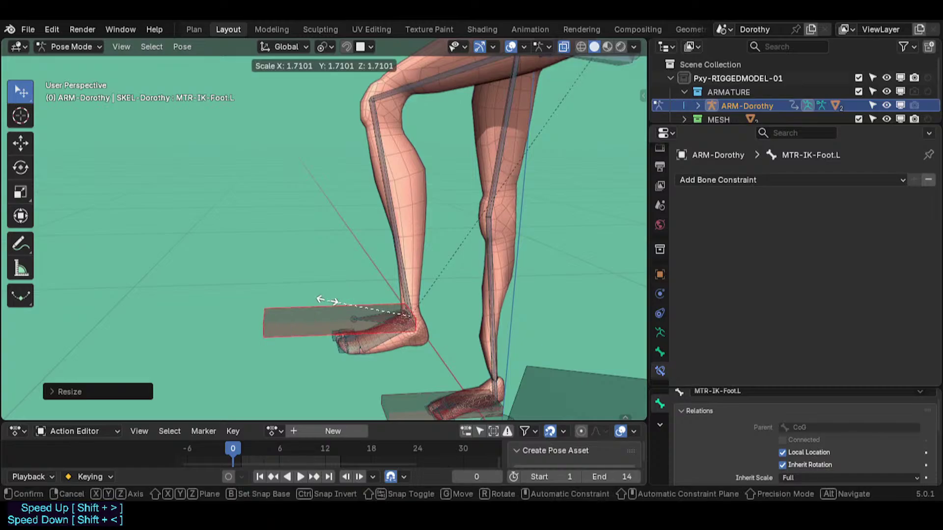
click(333, 308)
middle_drag(347, 310, 336, 314)
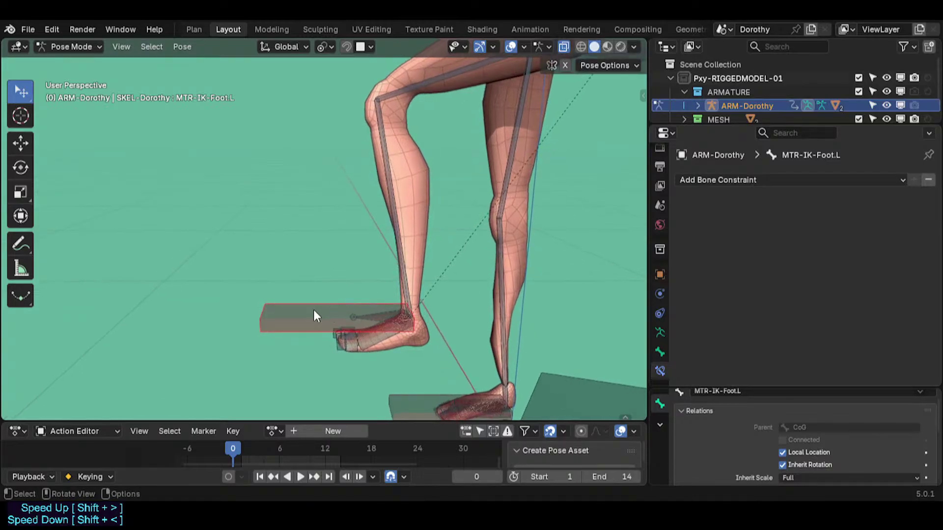
key(s)
click(378, 307)
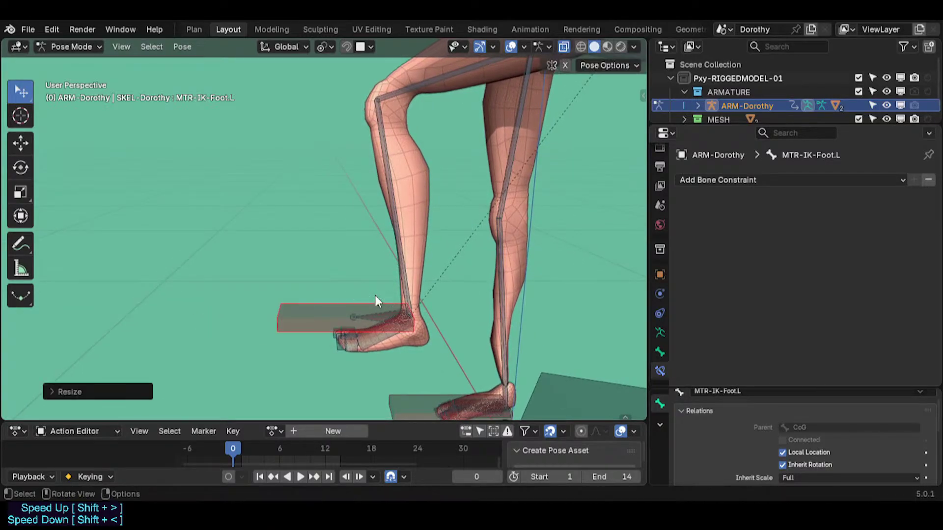
key(s)
click(384, 312)
key(alt+s)
Try scaling MTR-IK-Foot.L once more and display its transform values.
middle_drag(341, 316, 370, 313)
key(less)
click(294, 285)
key(s)
right_click(385, 309)
key(n)
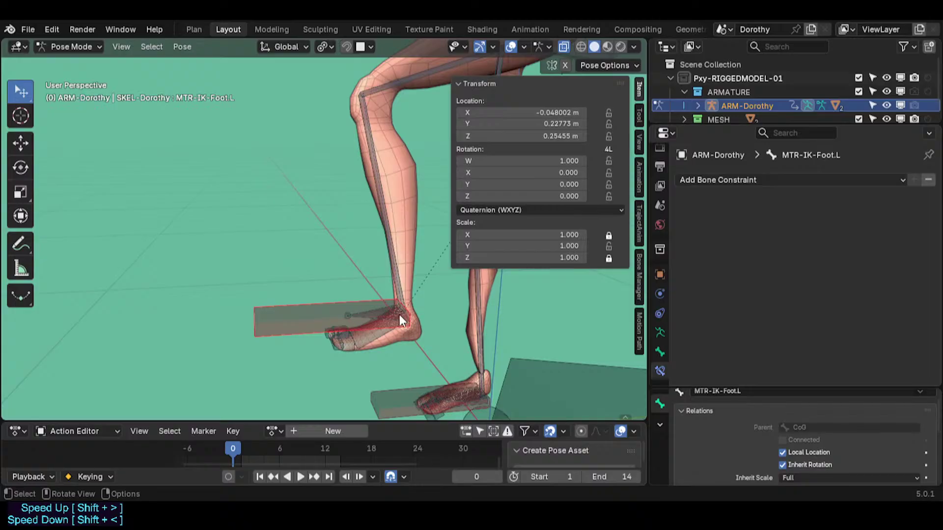
Compare MTR-IK-Foot.L's transform values with the Copy Rotation FOLLOW constraint on MCH-IKT-Foot.L.
click(364, 316)
scroll(821, 311, down, 3)
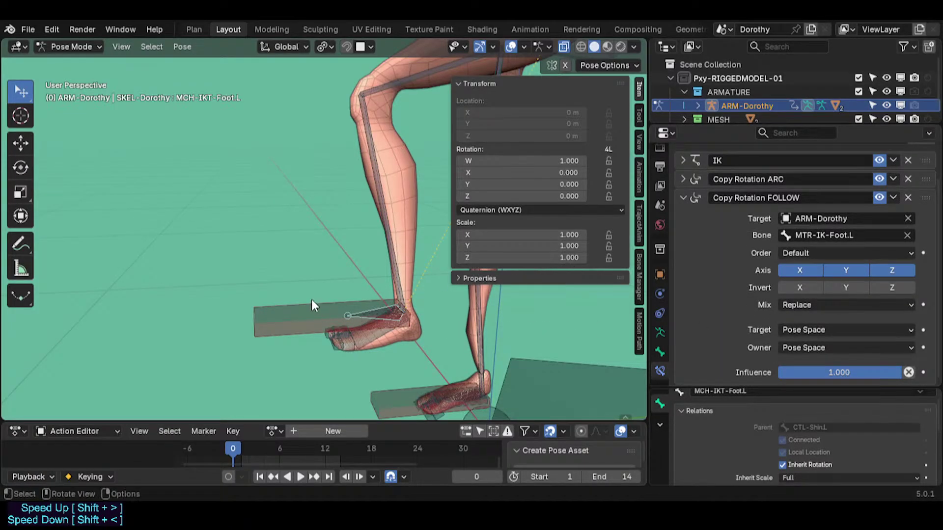
click(324, 304)
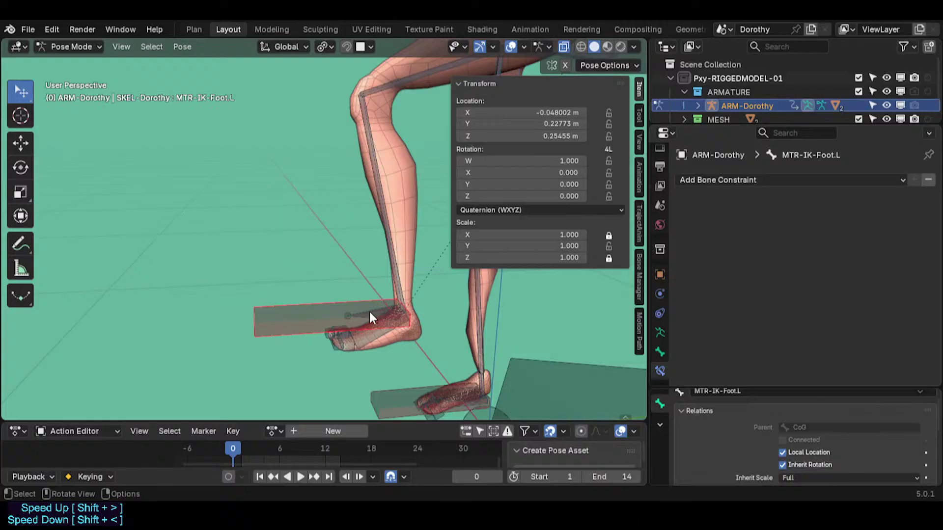
click(370, 311)
click(315, 314)
click(367, 309)
click(336, 308)
click(365, 309)
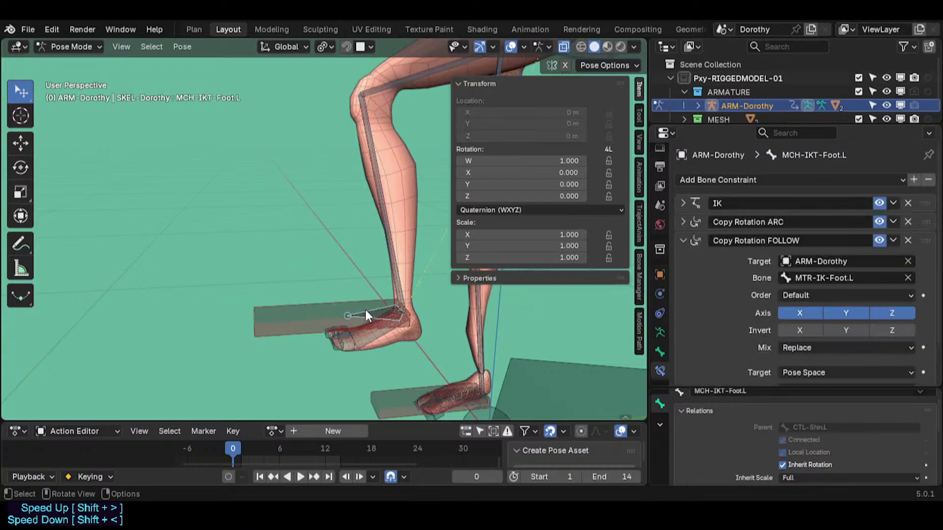
click(323, 300)
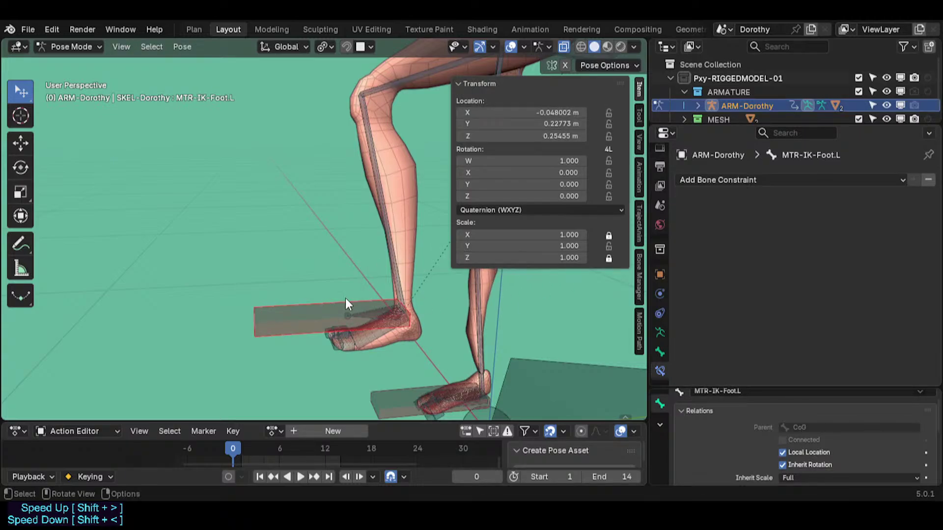
click(368, 307)
click(343, 306)
Set the influence of the Copy Rotation FOLLOW constraint on MCH-IKT-Foot.L to 0.
click(365, 310)
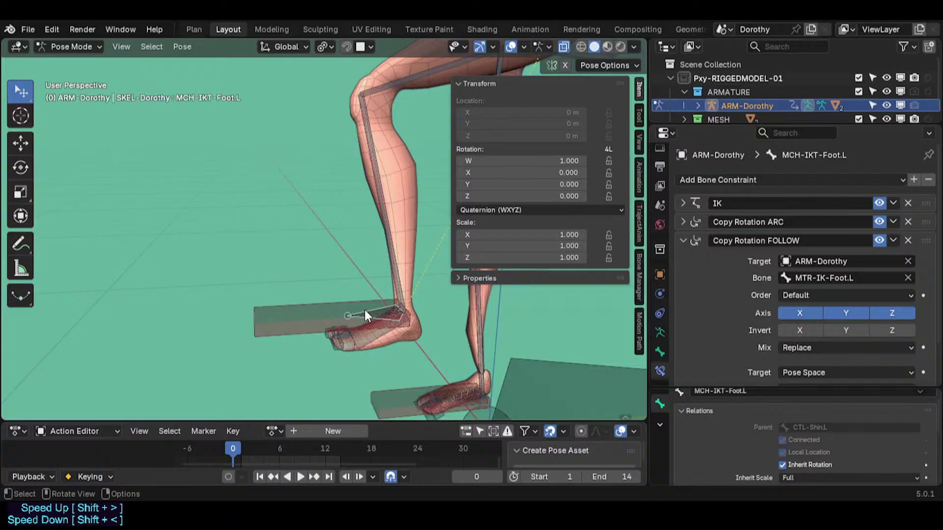
scroll(851, 304, down, 2)
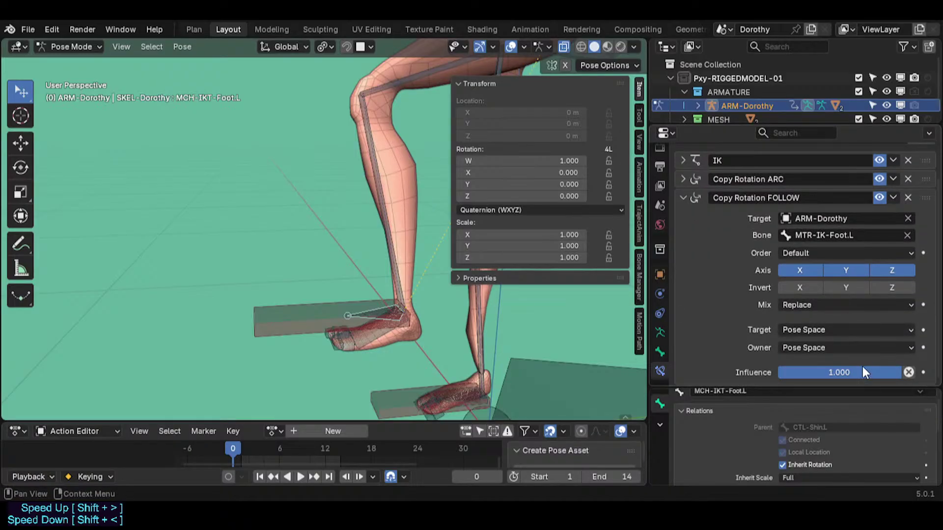
drag(860, 372, 720, 374)
Move MTR-IK-Foot.L forward and up, tilt it downward, and scale it to about 0.804 along Y.
click(312, 311)
key(g)
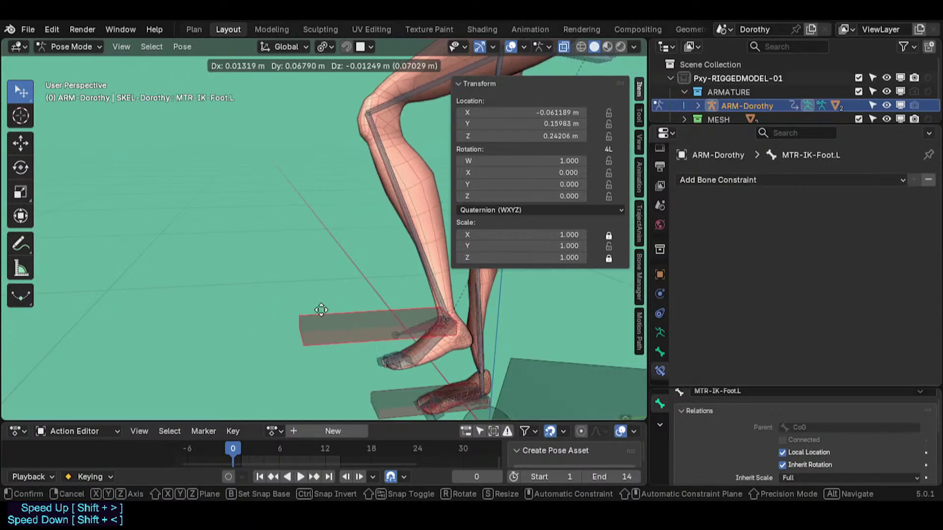
click(187, 194)
key(r)
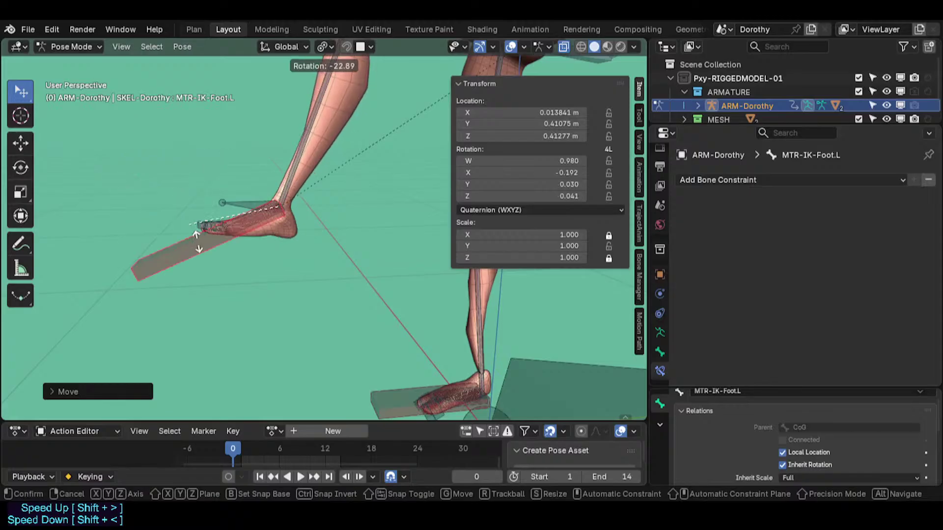
click(233, 242)
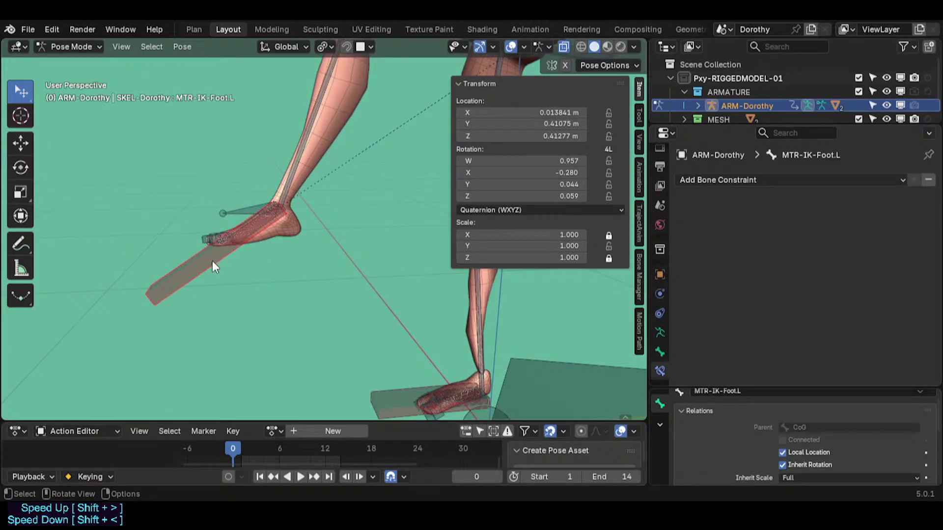
key(s)
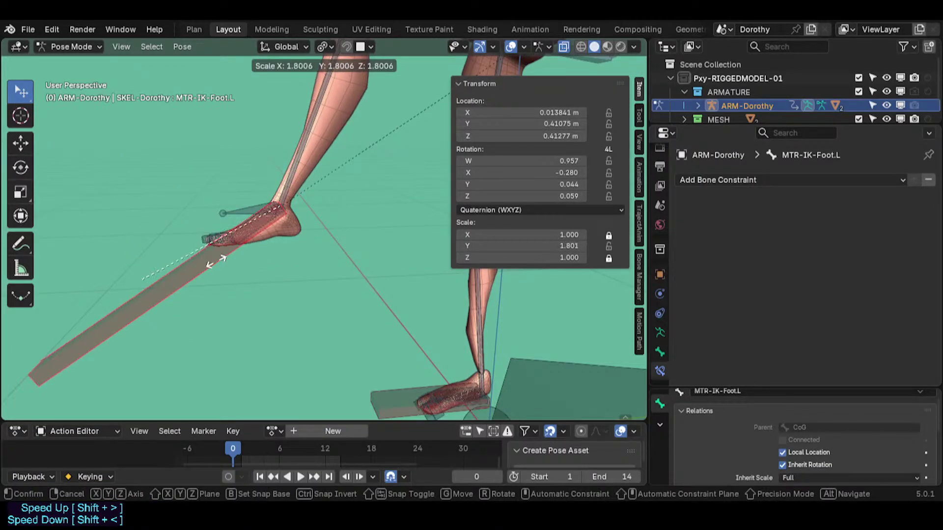
click(241, 269)
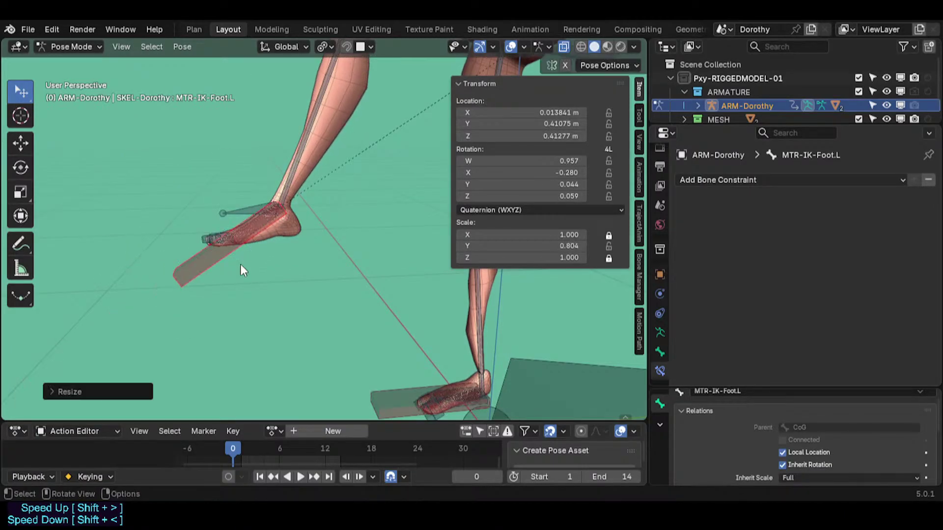
Set the influence of the Copy Rotation FOLLOW constraint on MCH-IKT-Foot.L to 1.000.
click(248, 227)
scroll(835, 361, down, 2)
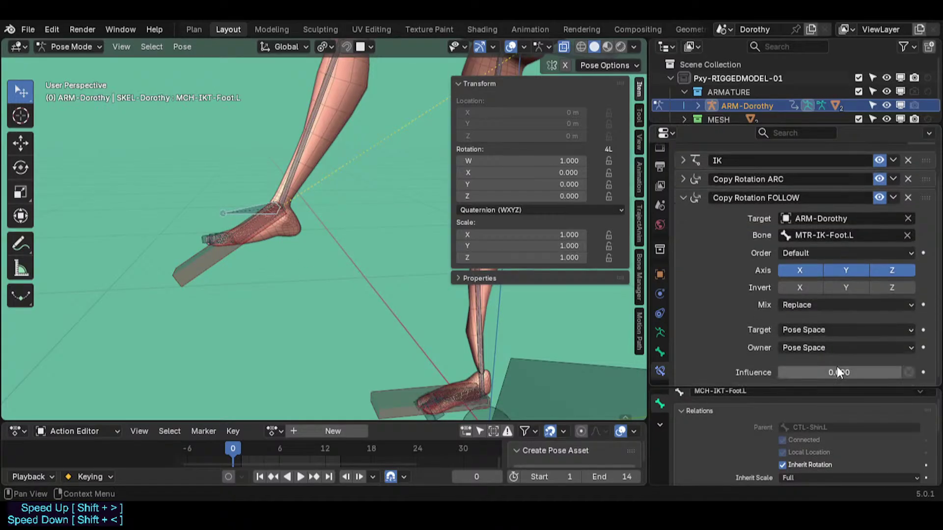
drag(837, 367, 904, 372)
Rotate MTR-IK-Foot.L up and down to test the foot's follow rotation, and try scaling it.
click(198, 259)
key(r)
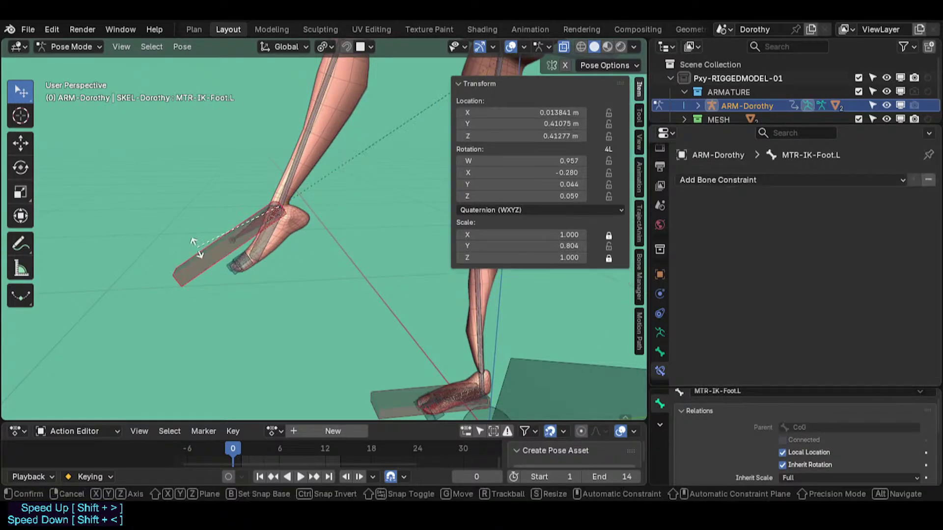
click(183, 211)
key(r)
click(226, 195)
key(r)
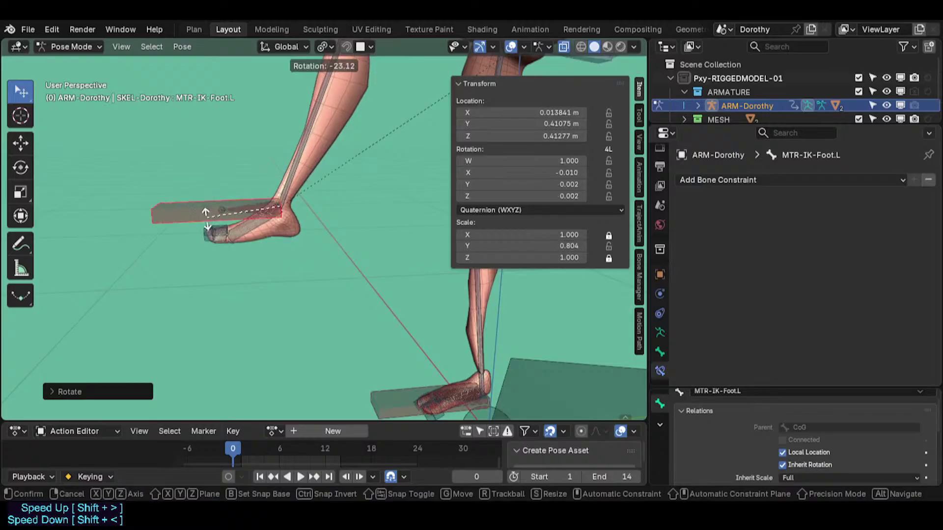
click(206, 220)
key(s)
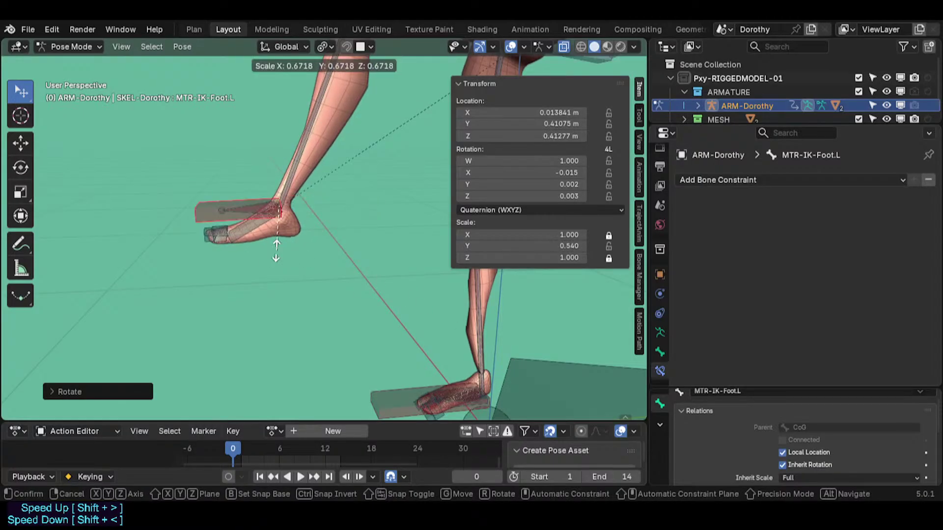
right_click(274, 252)
Clear the location and rotation of all bones, and move MTR-IK-Foot.L to about X 0.088, Y 0.202, Z 0.268 m.
key(a)
key(alt+g)
key(alt+r)
shift+middle_drag(436, 358, 319, 325)
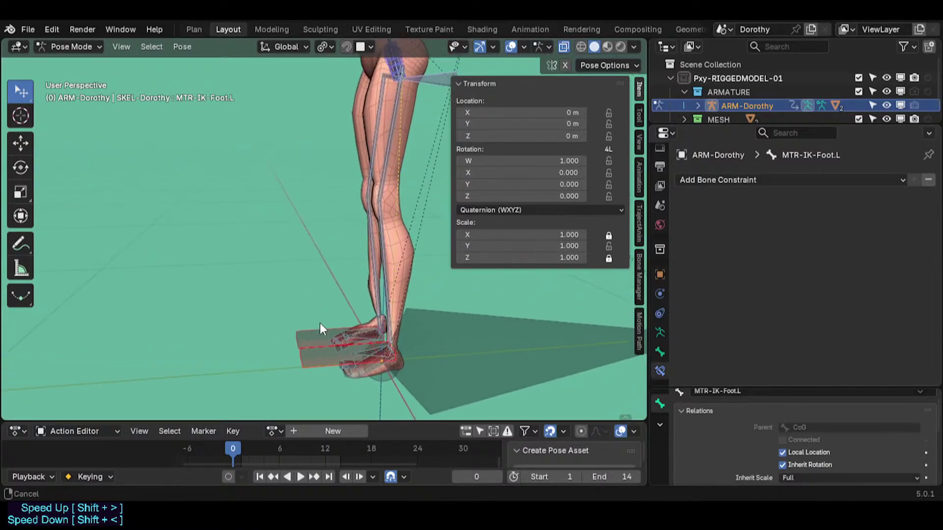
key(g)
click(265, 261)
Save the rig file with MCH-IKT-Foot.L's constraints in view, and reselect MTR-IK-Foot.L.
click(299, 238)
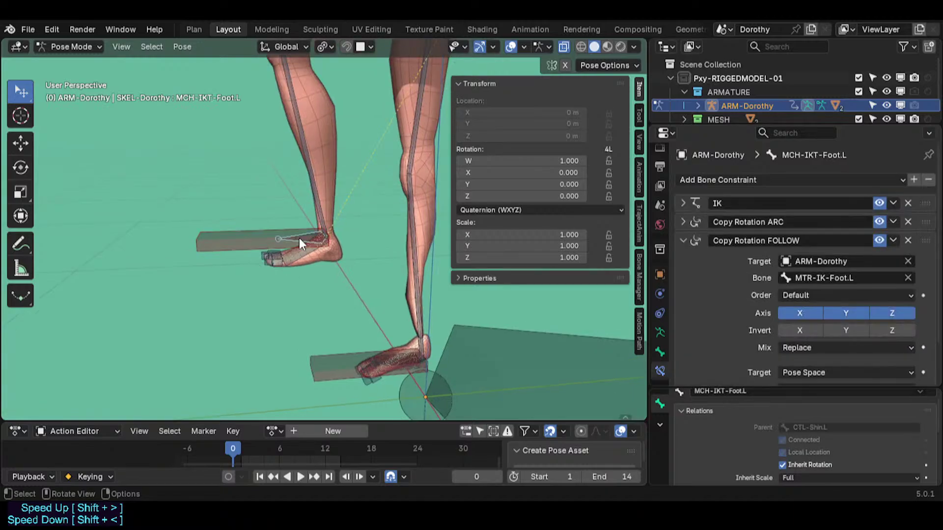
scroll(806, 321, down, 2)
key(ctrl+s)
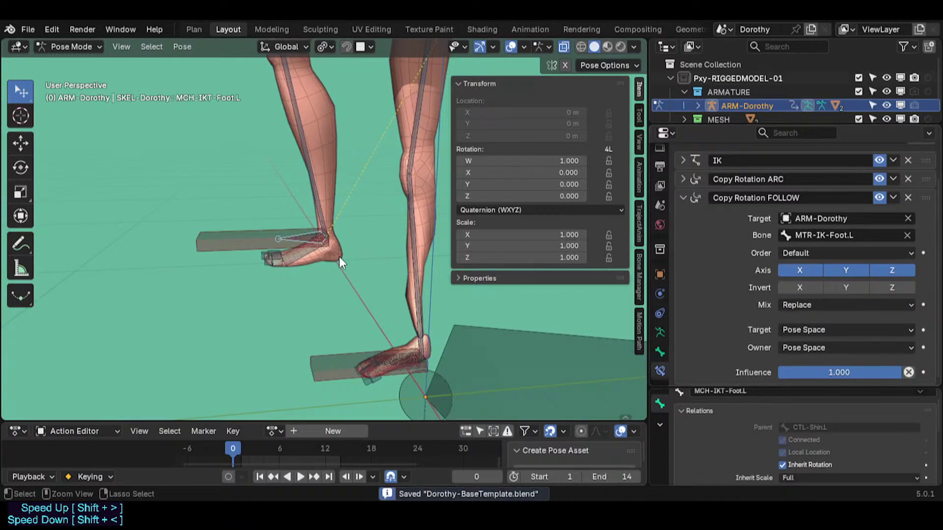
click(234, 236)
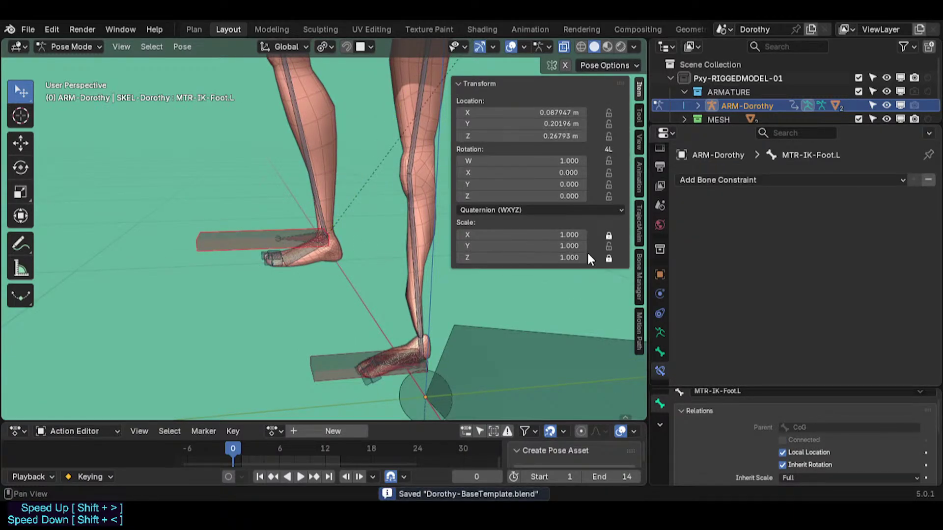
Copy MTR-IK-Foot.L's Y scale as a new driver and paste it onto the influence of MCH-IKT-Foot.L's Copy Rotation FOLLOW constraint.
right_click(561, 246)
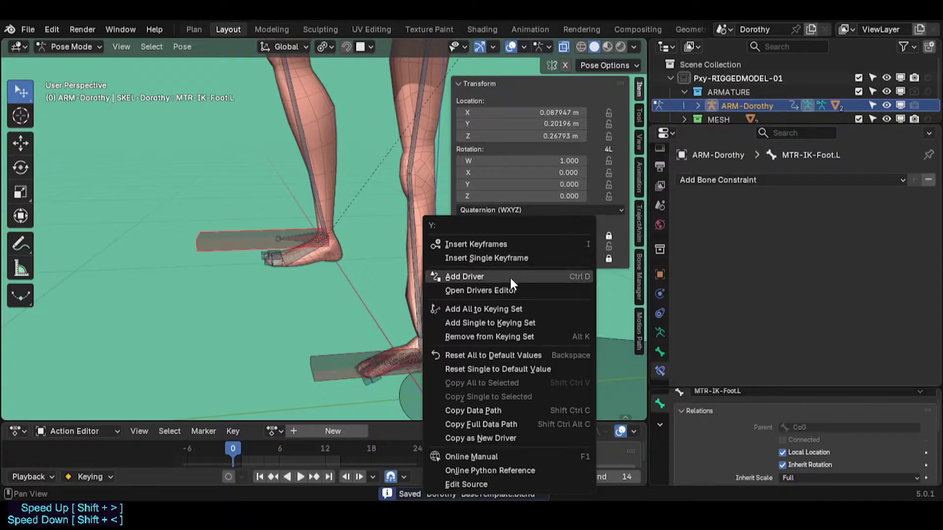
click(509, 436)
click(296, 238)
scroll(801, 329, down, 2)
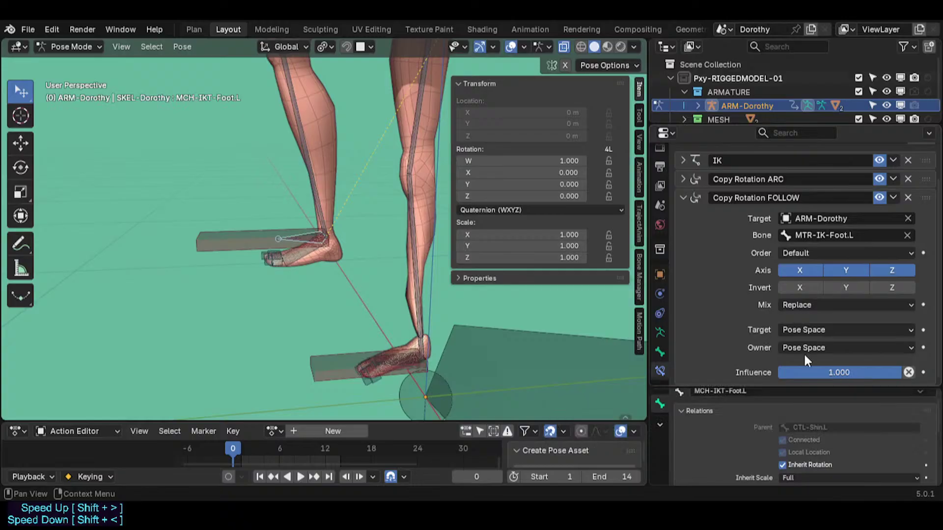
click(683, 177)
click(682, 177)
click(684, 177)
scroll(739, 246, down, 5)
scroll(726, 225, up, 5)
click(685, 180)
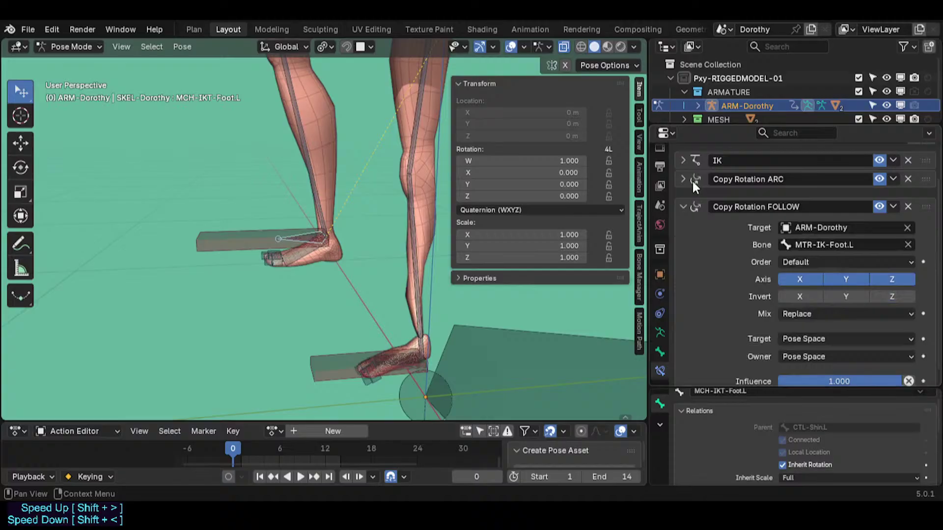
right_click(827, 364)
click(766, 317)
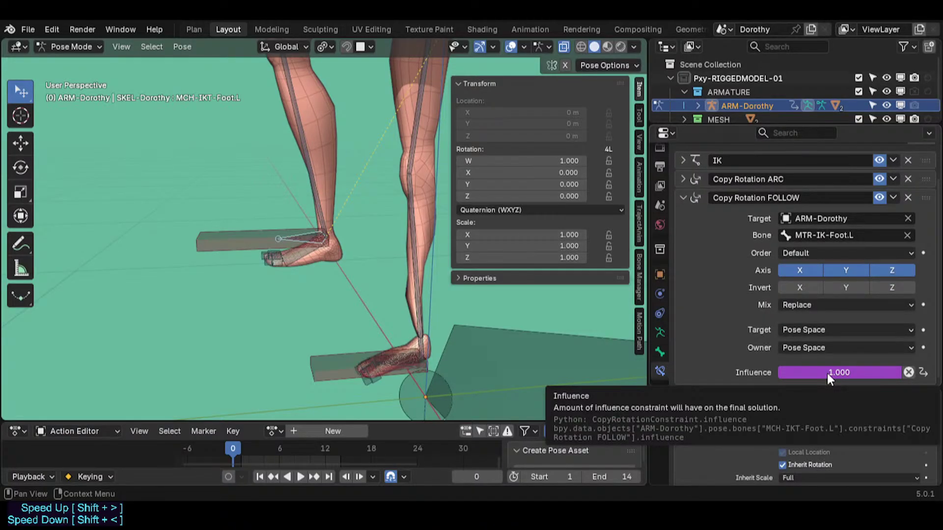
Inspect the driver settings on the influence of MCH-IKT-Foot.L's Copy Rotation FOLLOW constraint.
click(234, 230)
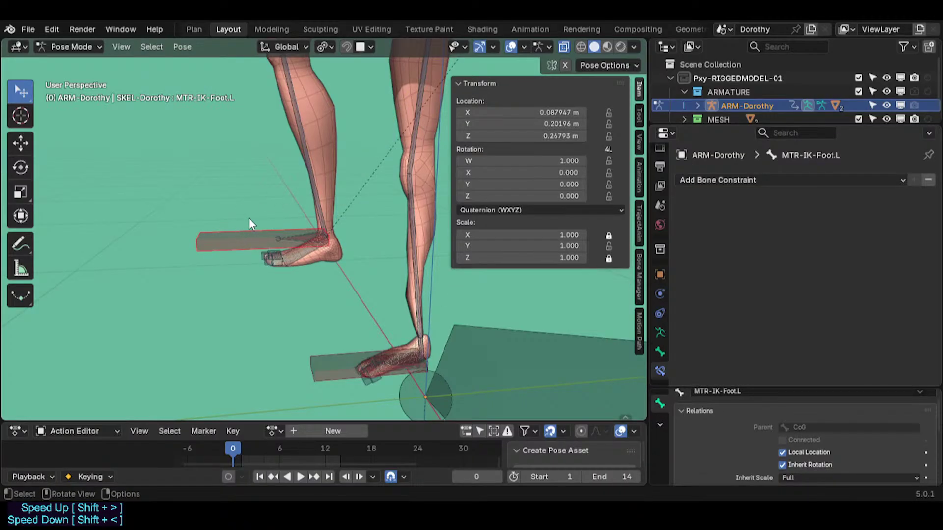
click(284, 237)
right_click(825, 370)
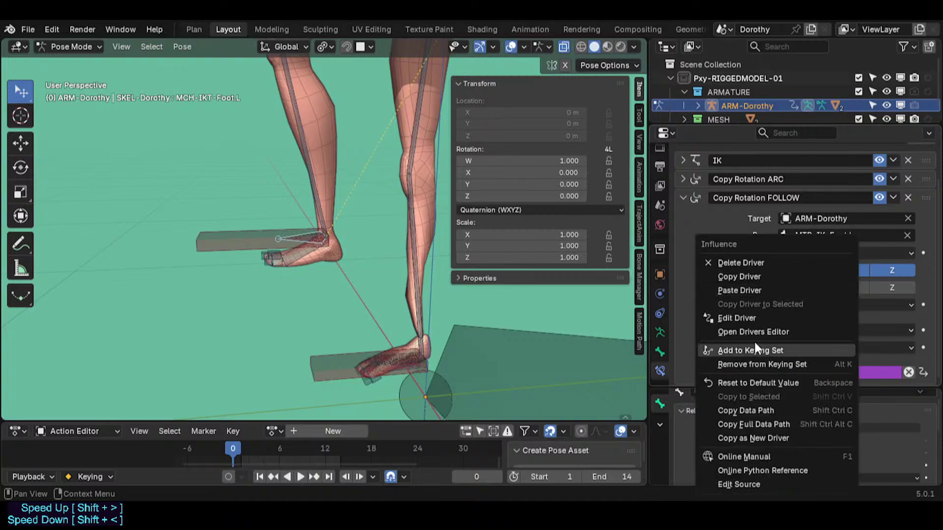
click(741, 319)
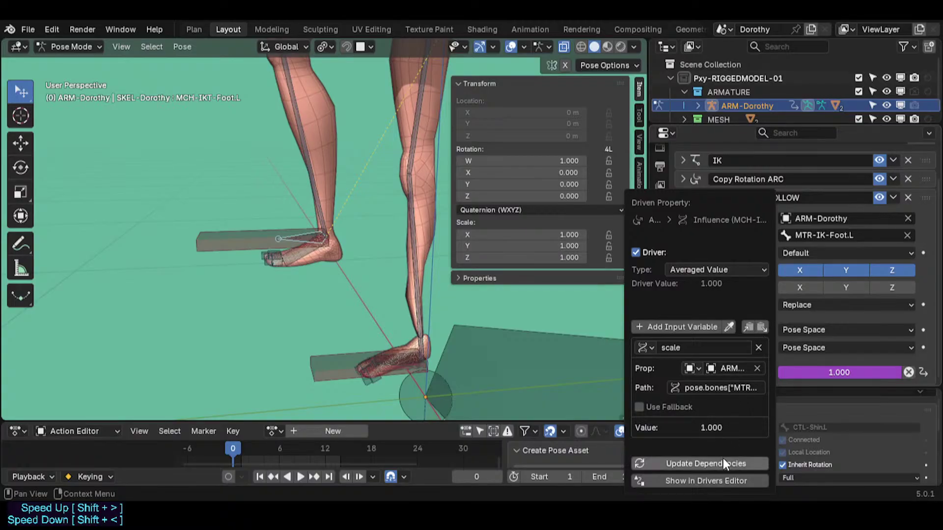
Scale MTR-IK-Foot.L in Y to about 0.398 and again to about 0.895, checking MCH-IKT-Foot.L's Copy Rotation FOLLOW influence each time.
click(233, 249)
key(s)
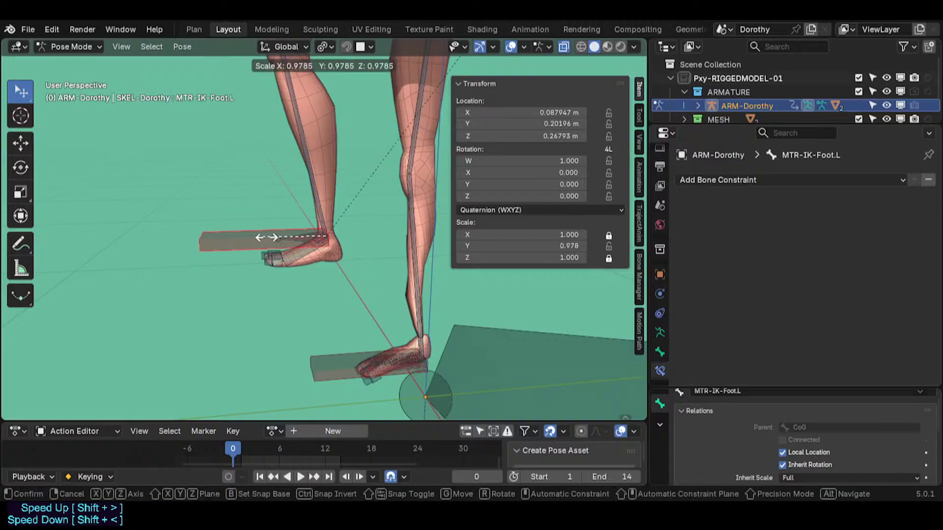
click(299, 235)
click(301, 237)
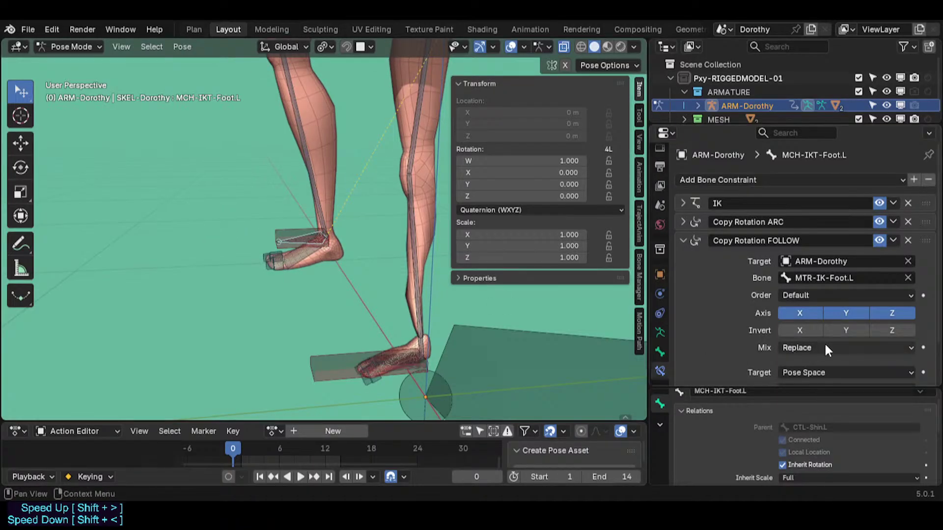
scroll(824, 343, down, 2)
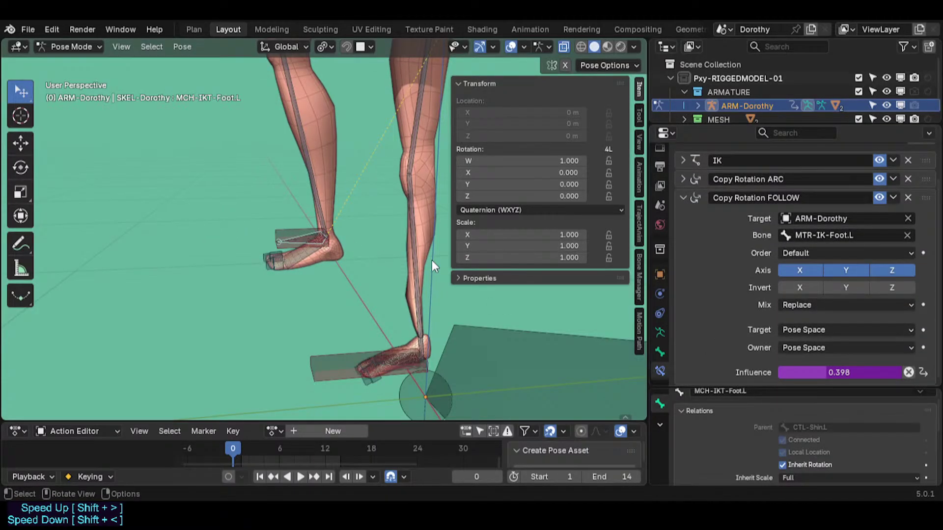
click(286, 231)
key(s)
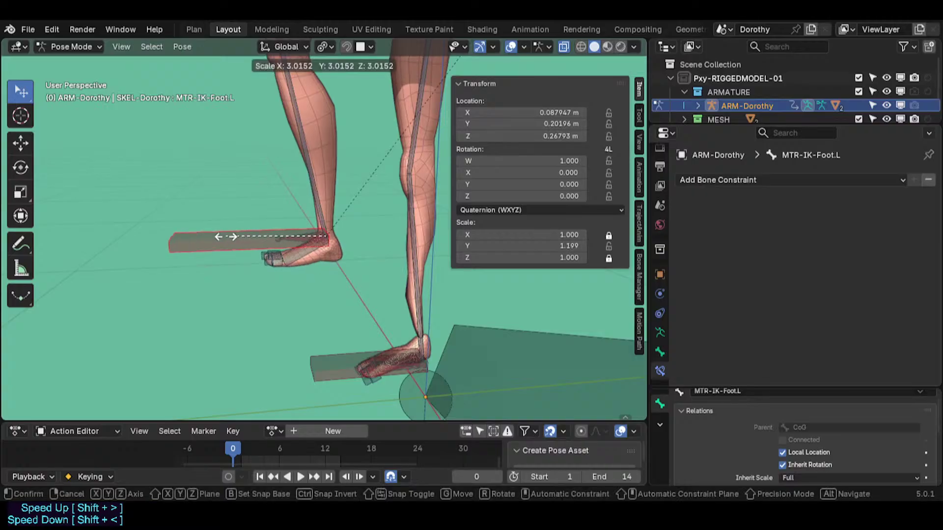
click(259, 238)
click(300, 237)
scroll(797, 346, down, 2)
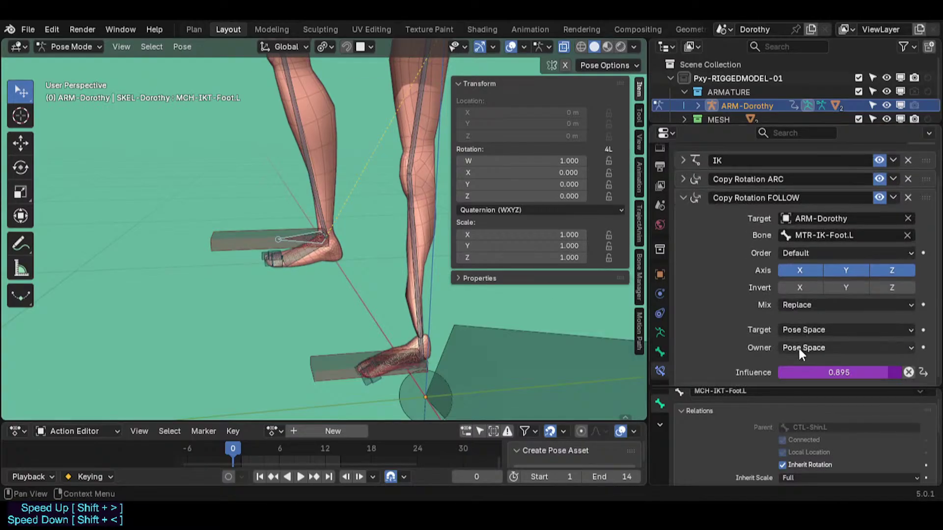
Change the influence driver to a Scripted Expression with the expression scale * 2.
right_click(841, 366)
click(801, 318)
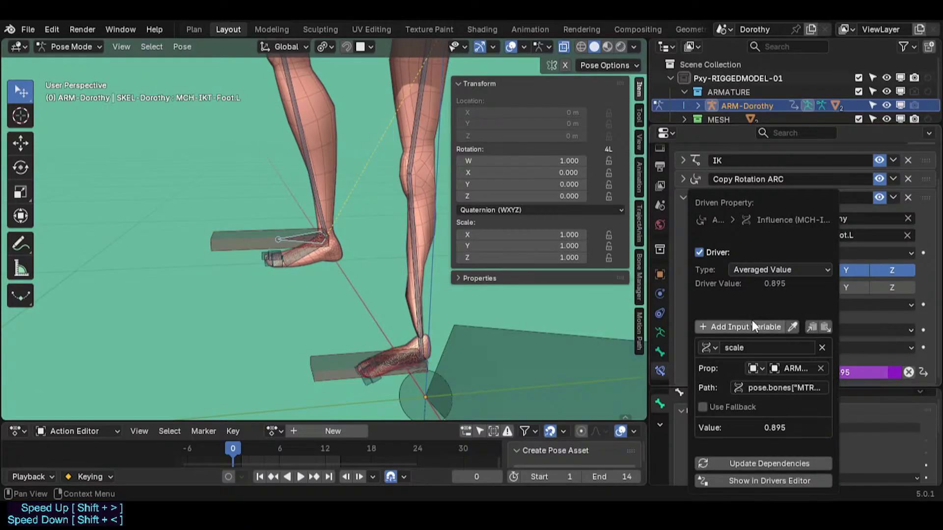
click(762, 270)
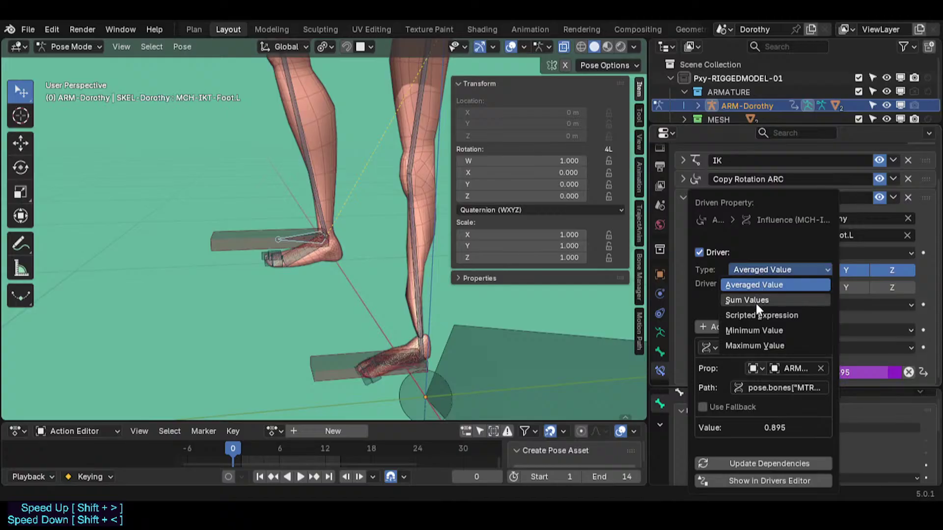
click(756, 314)
click(757, 284)
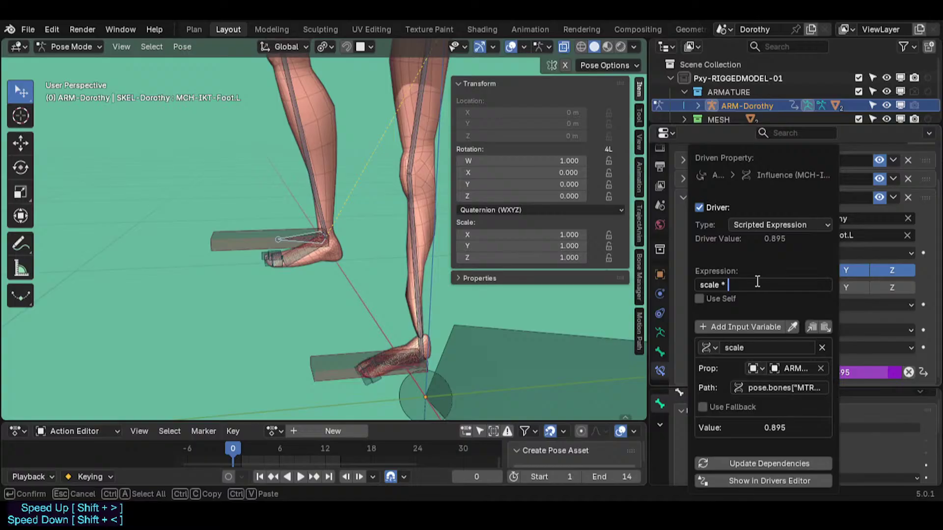
text(2)
key(Return)
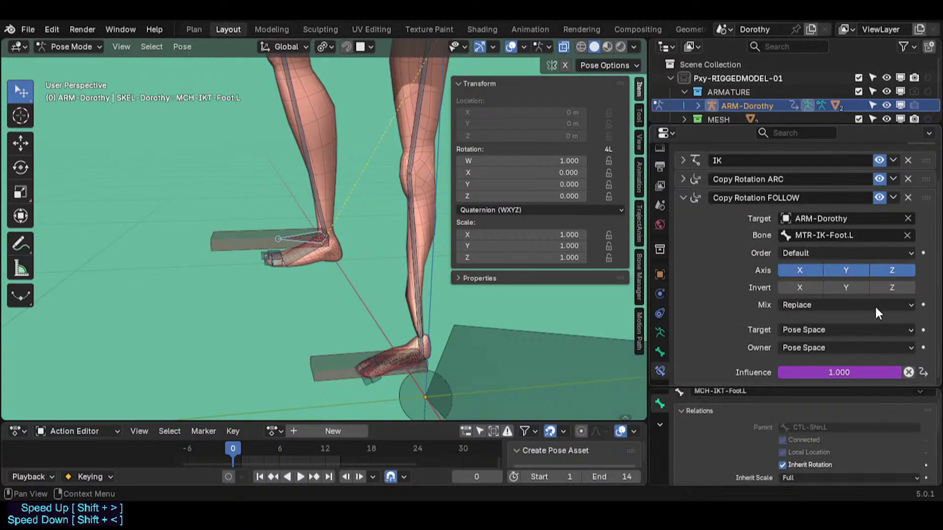
Scale MTR-IK-Foot.L to about 0.995 in Y and enlarge the Properties editor to show MCH-IKT-Foot.L's whole Copy Rotation FOLLOW constraint.
click(238, 242)
key(s)
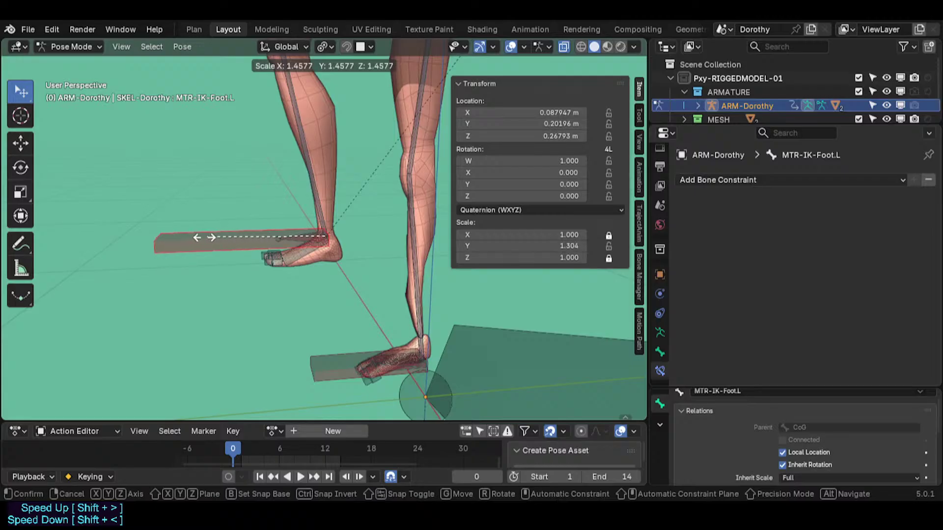
click(233, 243)
click(306, 234)
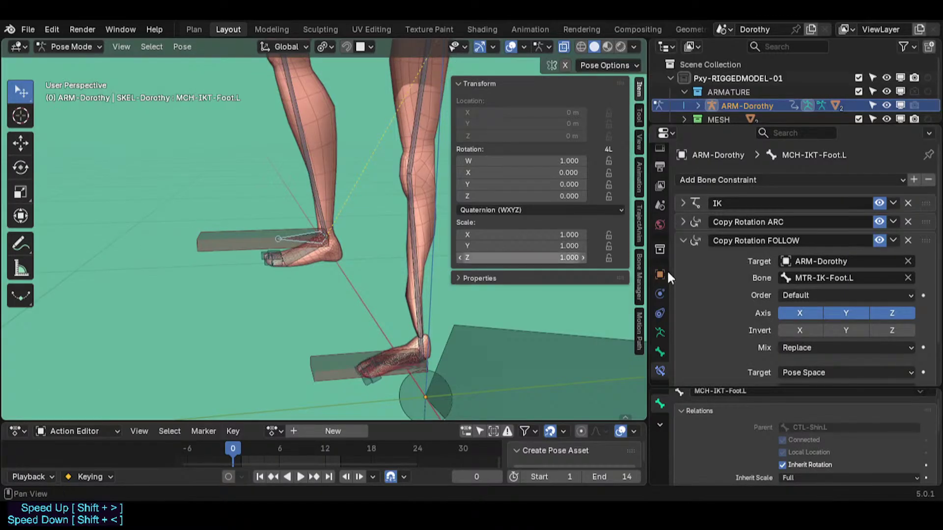
drag(796, 385, 791, 430)
drag(772, 124, 771, 84)
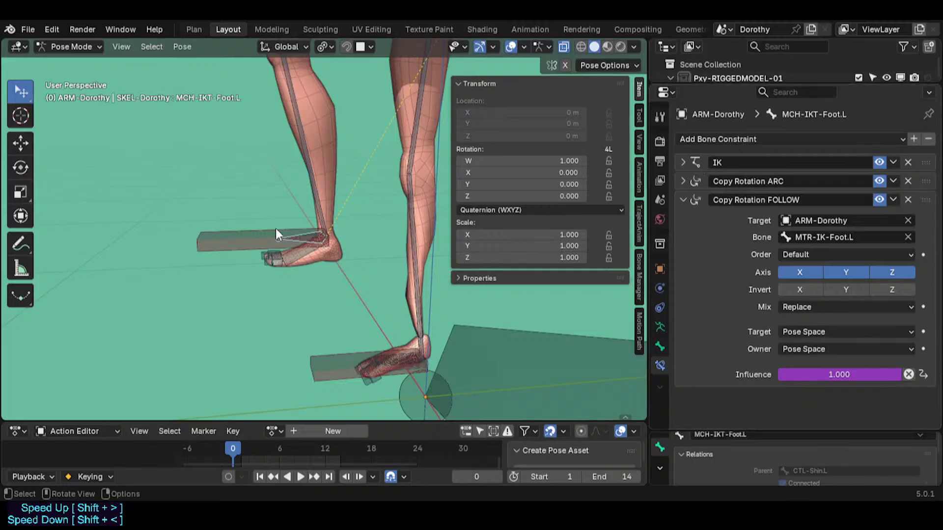
Move MTR-IK-Foot.L slightly and scale it to about 1.161 in Y, checking the driven influence on MCH-IKT-Foot.L.
click(245, 240)
key(s)
right_click(234, 243)
key(g)
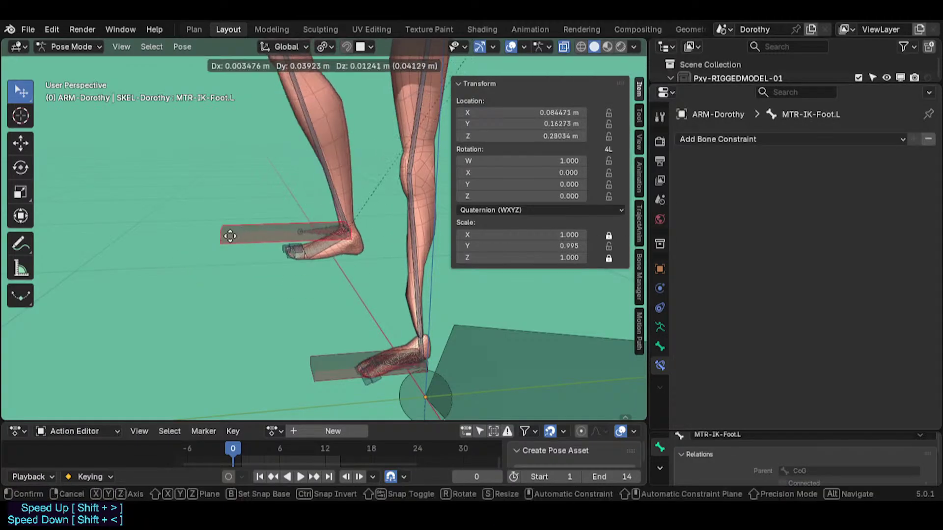
click(243, 228)
key(s)
click(227, 241)
click(313, 226)
click(314, 227)
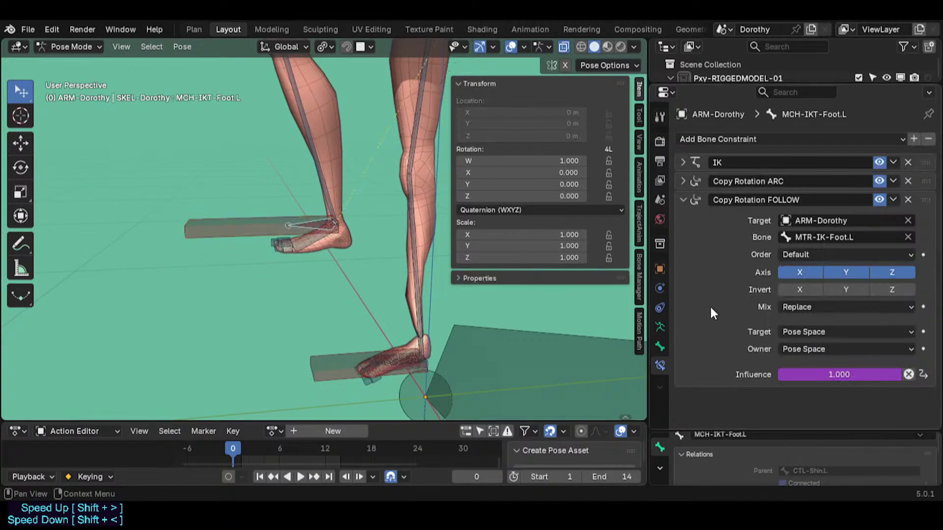
click(832, 376)
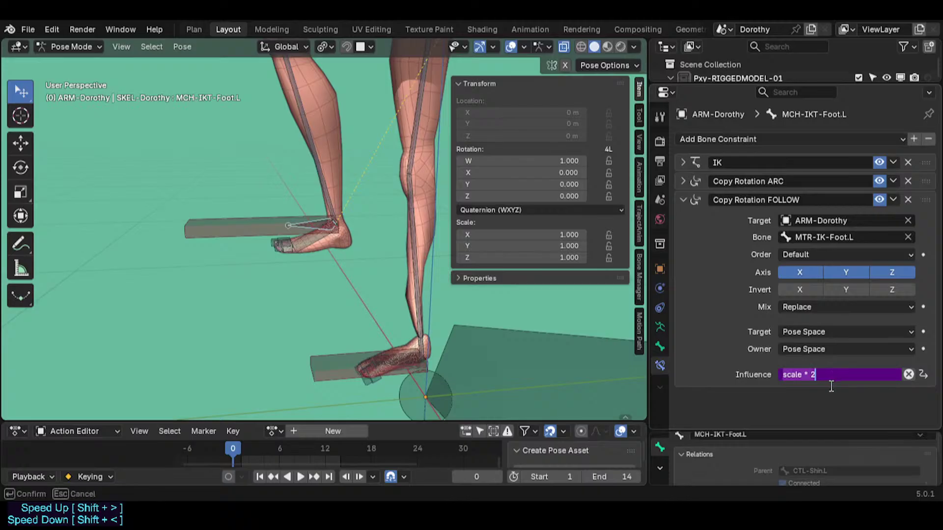
key(Escape)
Alternately move and scale MTR-IK-Foot.L to test the foot, ending near X 0.088, Y 0.214, Z 0.259 m with Y scale 1.221.
click(237, 224)
key(g)
click(227, 230)
key(s)
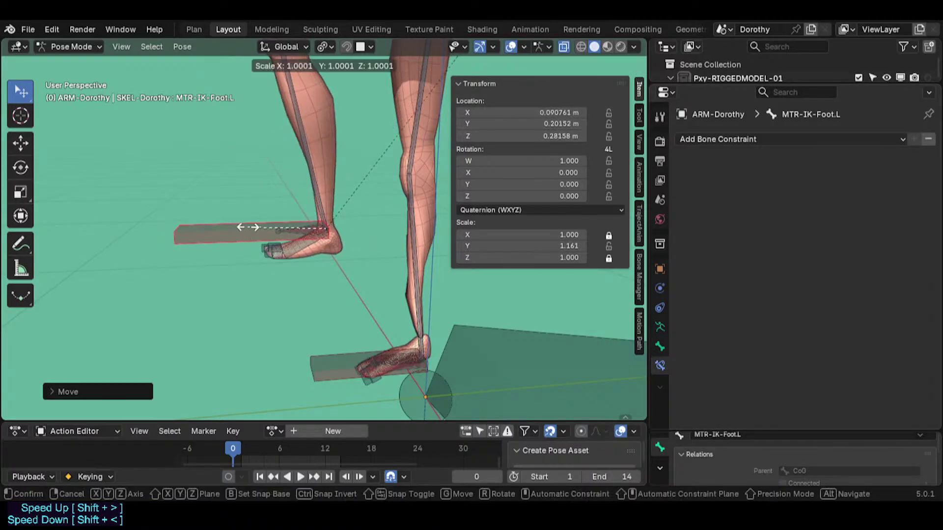
click(254, 226)
key(g)
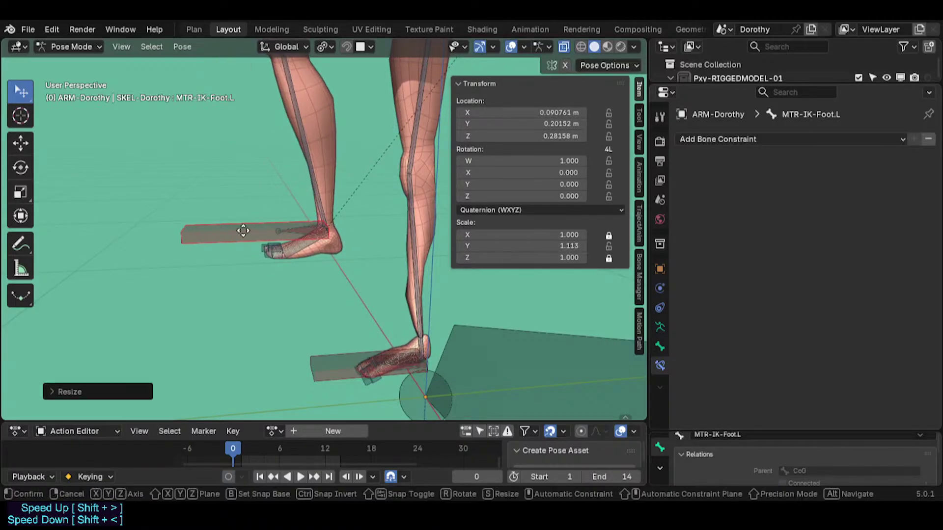
click(216, 235)
key(s)
click(269, 234)
key(g)
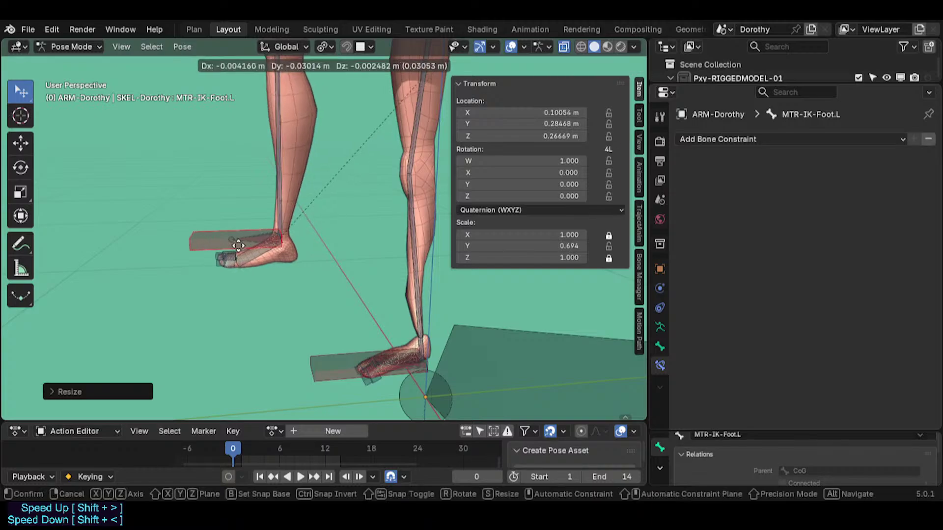
click(251, 247)
key(s)
click(214, 253)
key(g)
click(232, 251)
Change the expression of MCH-IKT-Foot.L's Copy Rotation FOLLOW influence driver to -1.000 + scale.
click(285, 240)
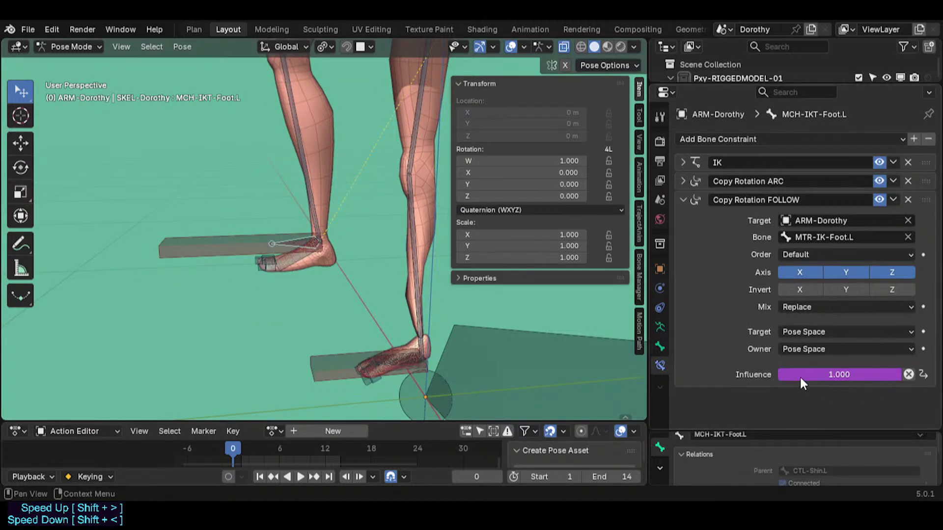
right_click(835, 374)
click(791, 317)
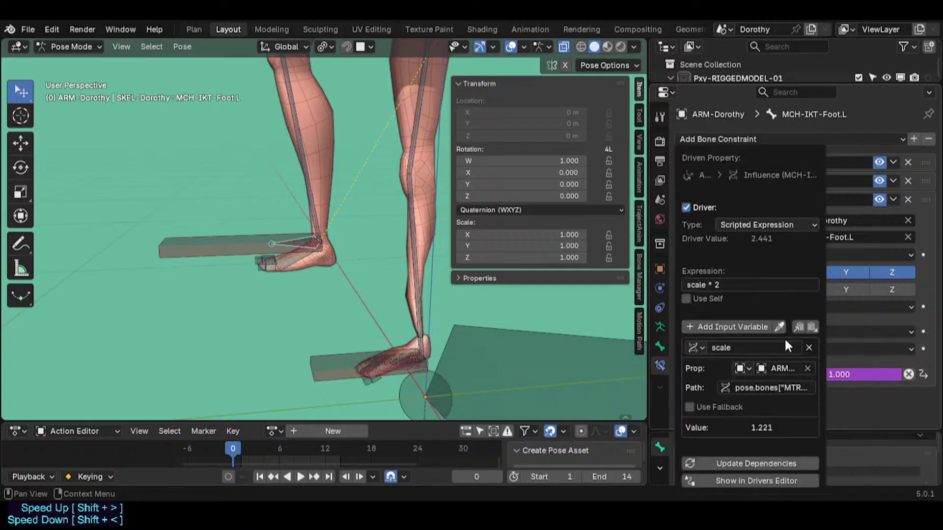
click(718, 285)
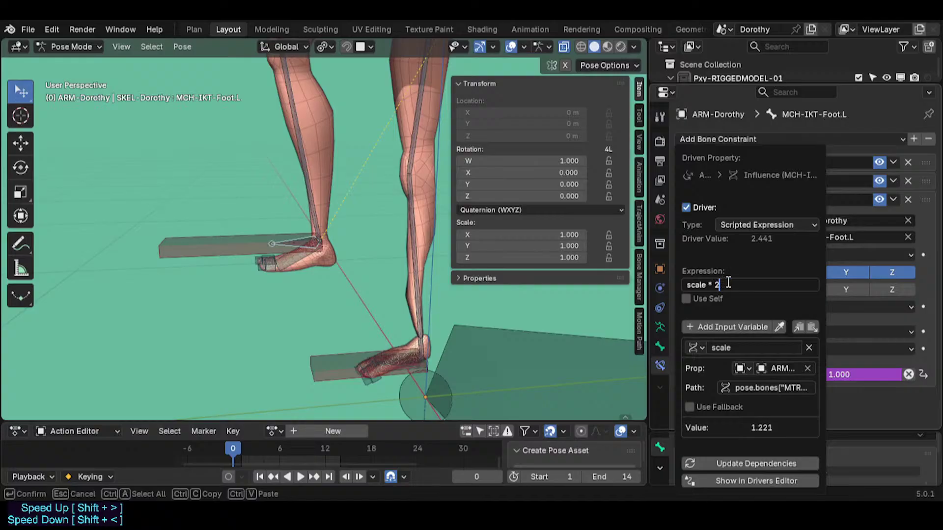
key(shift+Right)
key(shift+Right)
key(shift+Right)
key(shift+Right)
key(shift+Right)
key(End)
key(shift+End)
key(Delete)
key(Home)
text(1)
text( -)
text(.000)
text(-)
key(Delete)
text(+)
key(Return)
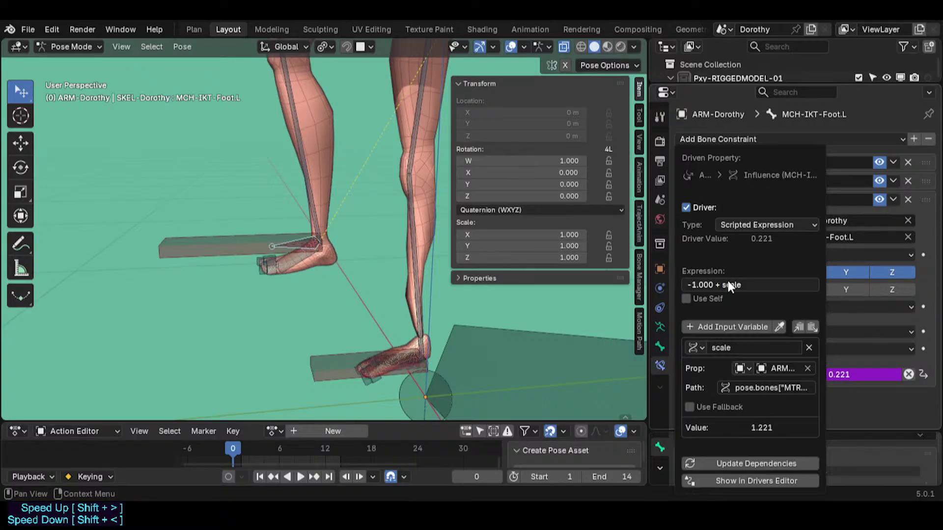
Reset MTR-IK-Foot.L's Y scale to 1.000, check the driven influence, and move the control to about X 0.090, Y 0.259, Z 0.233 m.
click(221, 243)
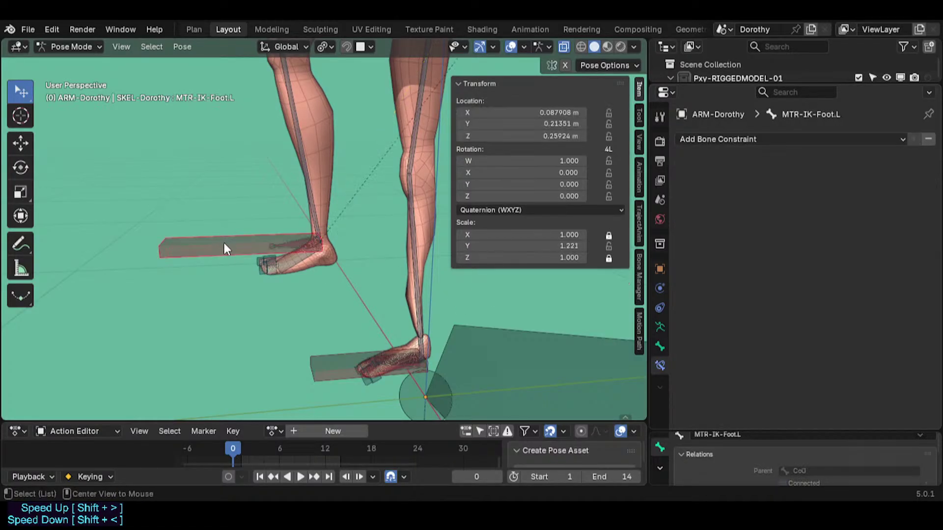
click(282, 240)
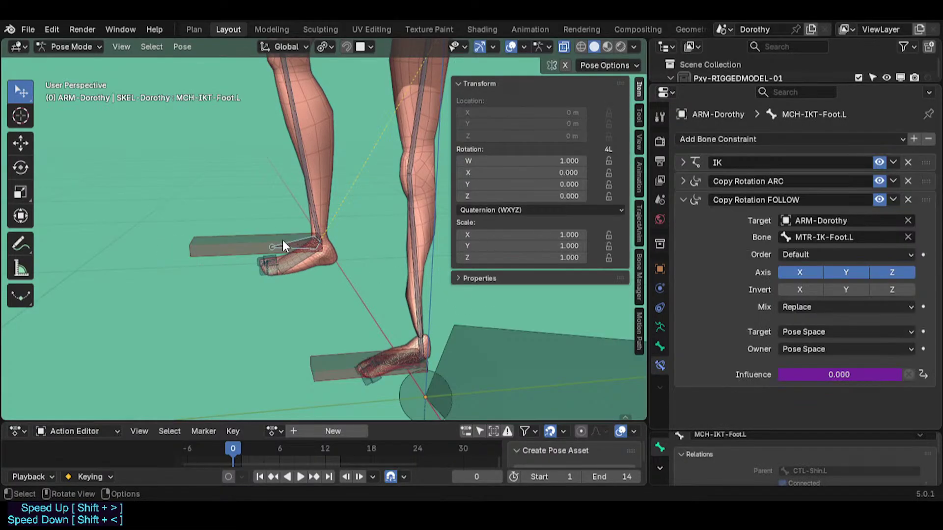
click(238, 243)
key(g)
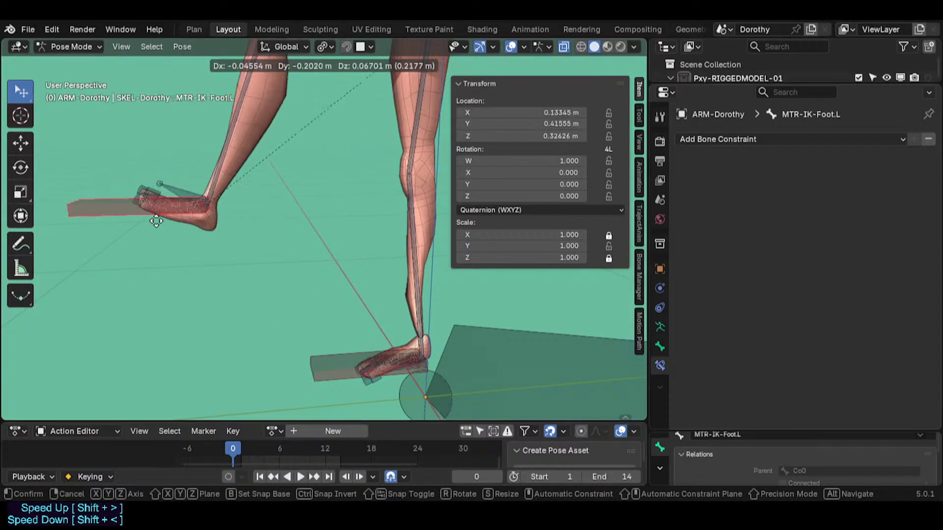
click(210, 250)
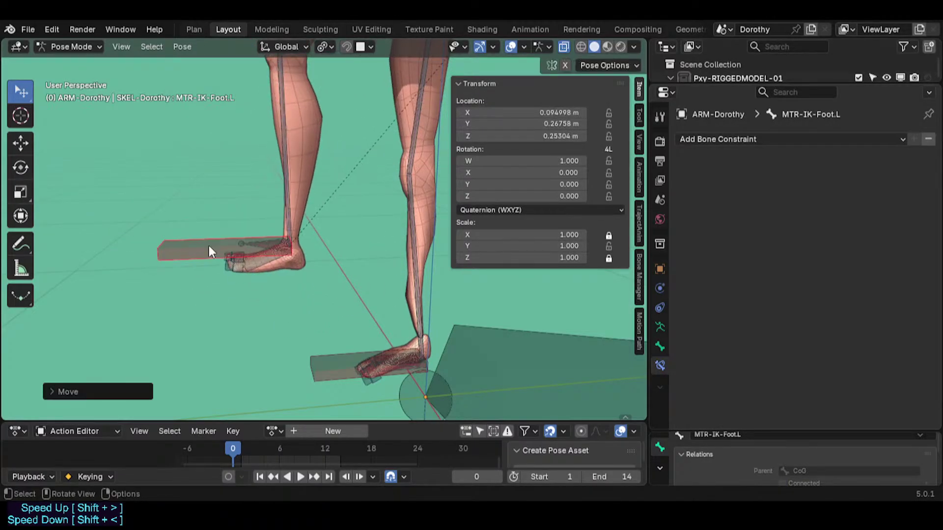
key(g)
click(219, 249)
Stretch MTR-IK-Foot.L in Y, move it to about X 0.068, Y 0.166, Z 0.199 m, and reset its scale to 1.000.
key(s)
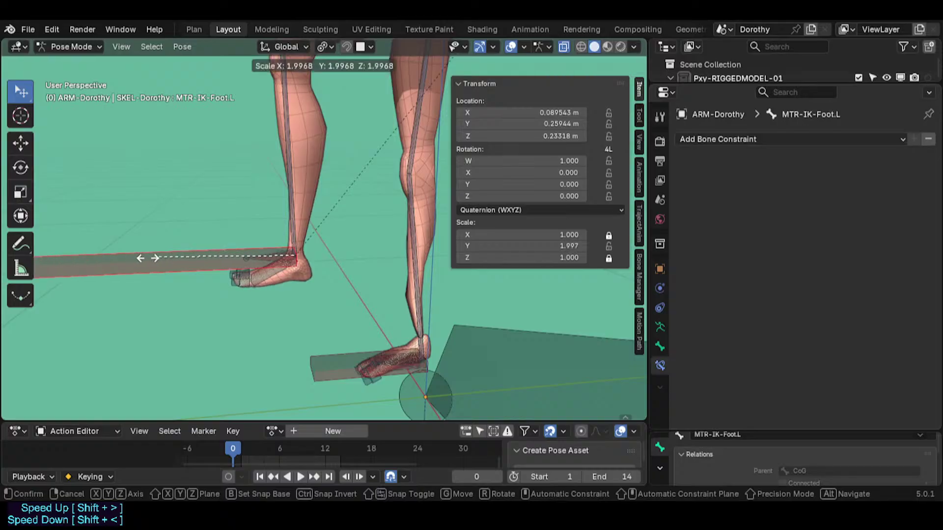
click(210, 267)
key(s)
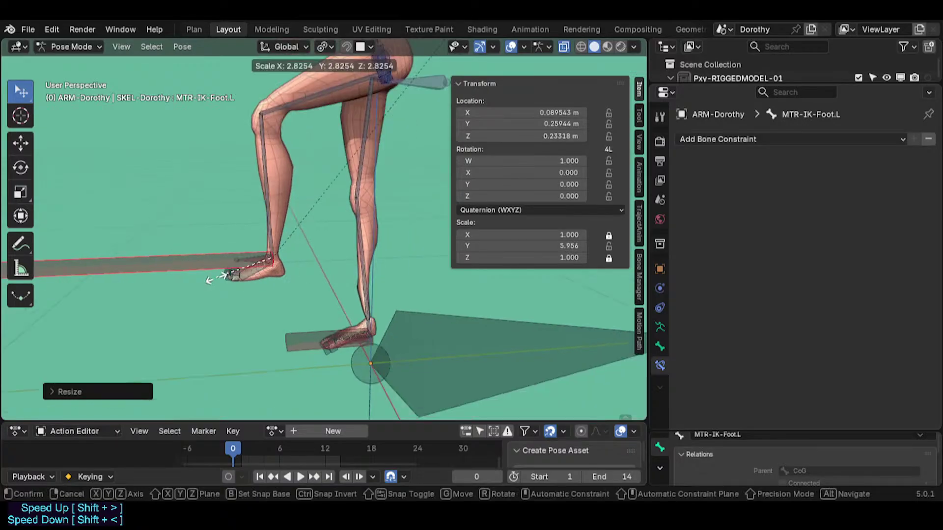
click(216, 278)
key(g)
click(255, 293)
key(alt+s)
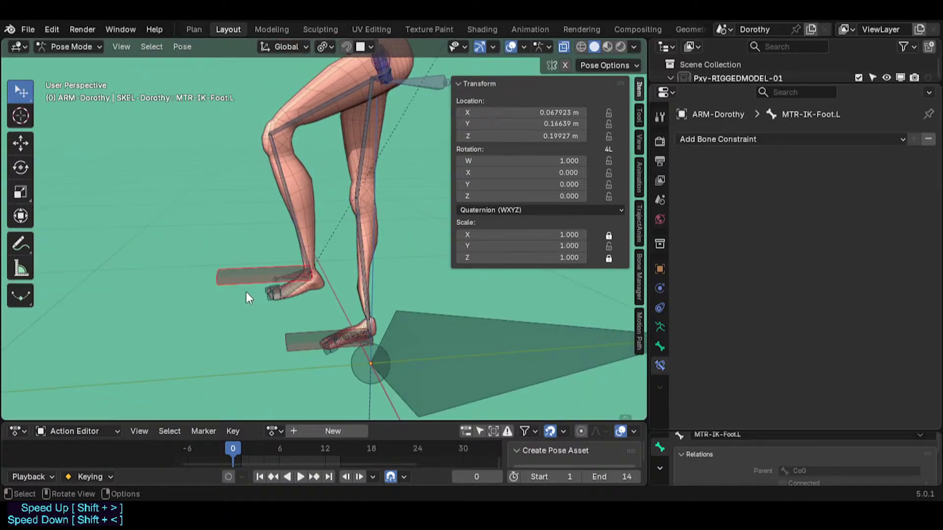
Scale MTR-IK-Foot.L to about 4.326 in Y, checking the FOLLOW influence on MCH-IKT-Foot.L before and after.
click(297, 283)
click(294, 281)
click(292, 279)
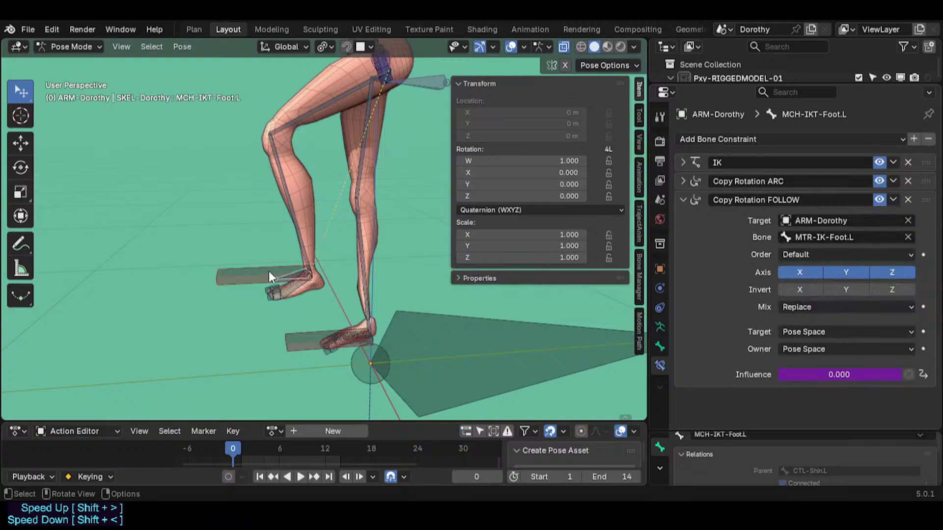
click(269, 271)
key(s)
click(336, 285)
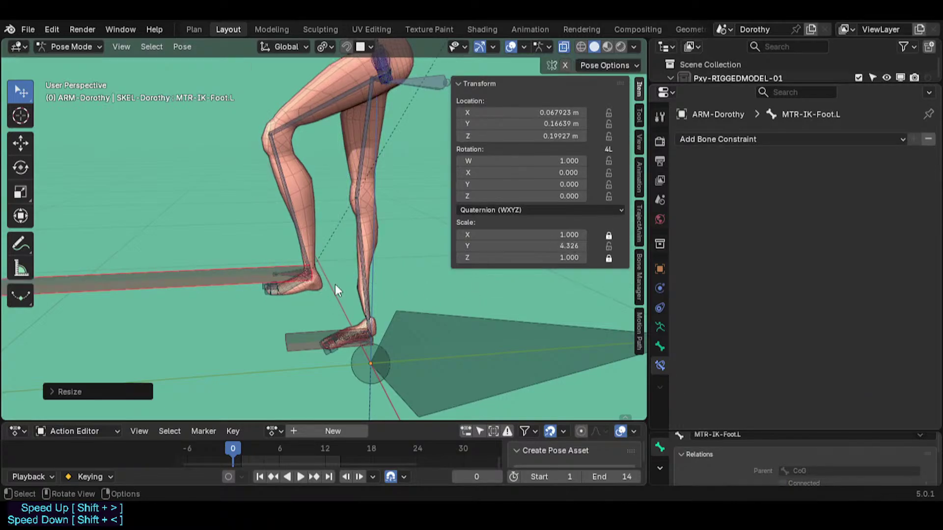
click(290, 275)
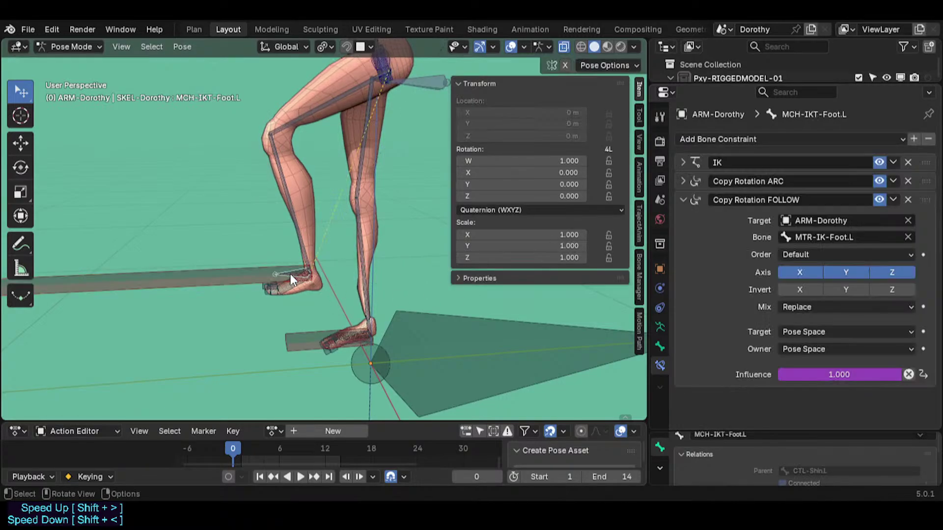
Move MTR-IK-Foot.L to about X 0.064, Y 0.165, Z 0.181 m and clear its scale.
click(185, 269)
key(g)
click(229, 287)
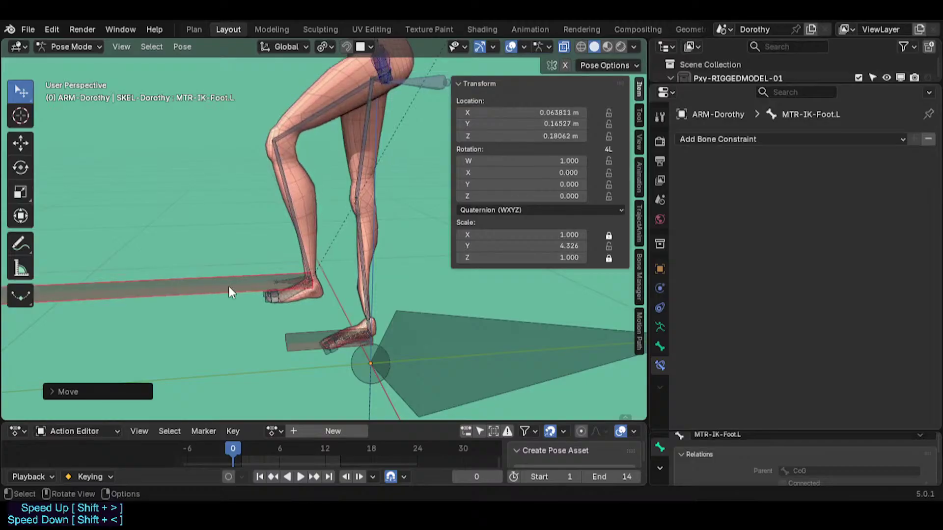
key(alt+s)
scroll(255, 286, up, 2)
Copy the driver from MCH-IKT-Foot.L's Copy Rotation FOLLOW influence and paste it onto the Copy Rotation ARC influence.
click(301, 277)
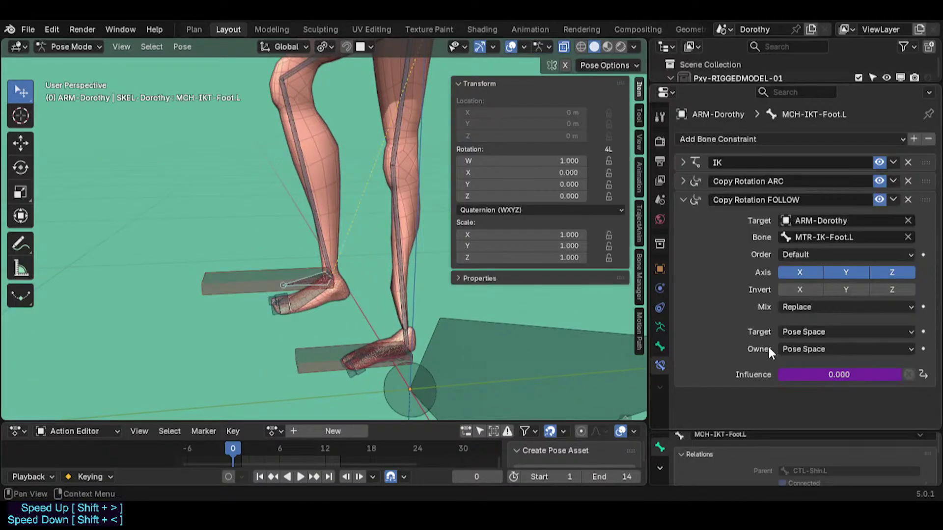
right_click(805, 375)
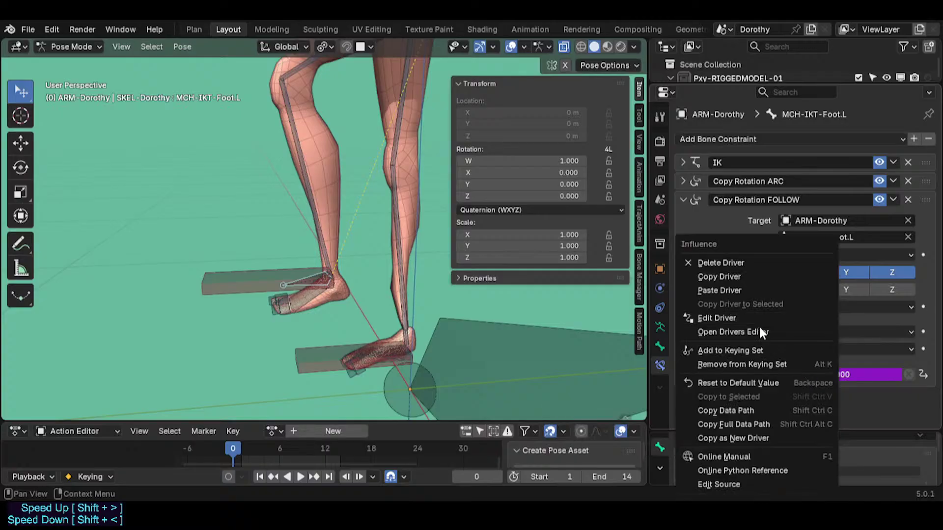
click(735, 278)
click(682, 184)
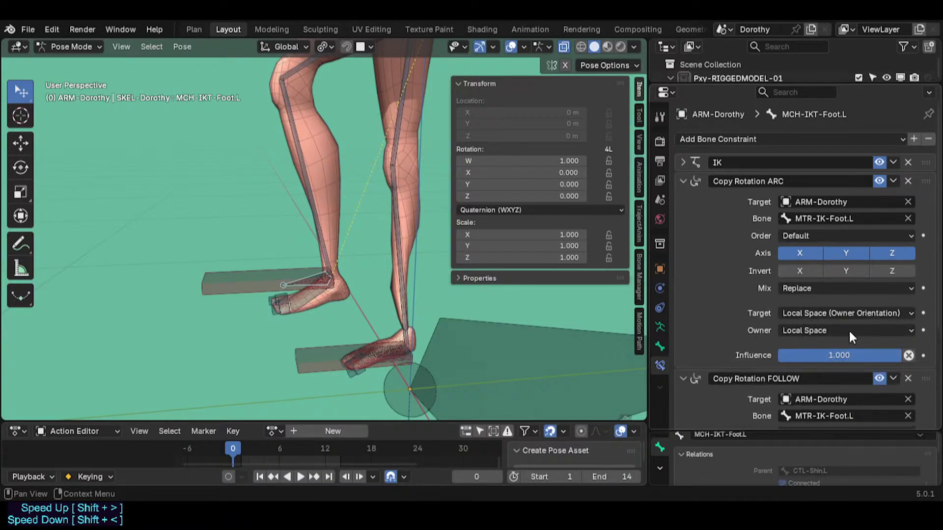
right_click(846, 355)
click(769, 317)
click(683, 183)
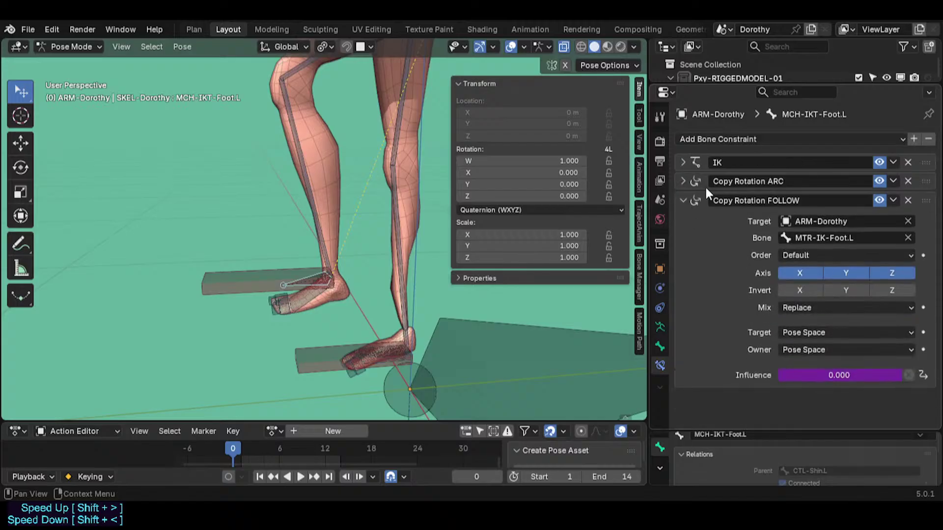
Delete the driver from the Copy Rotation FOLLOW influence and reorder Copy Rotation ARC below Copy Rotation FOLLOW.
right_click(830, 374)
click(824, 263)
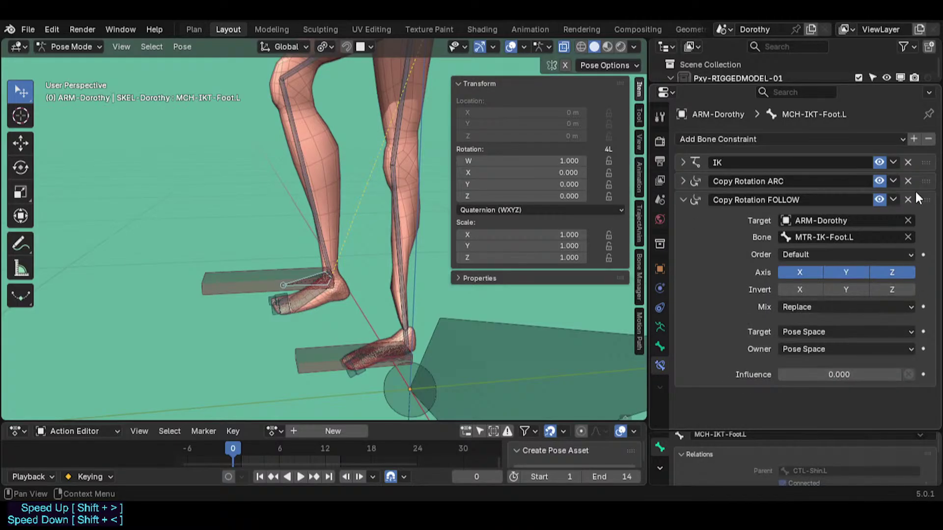
drag(925, 184, 918, 347)
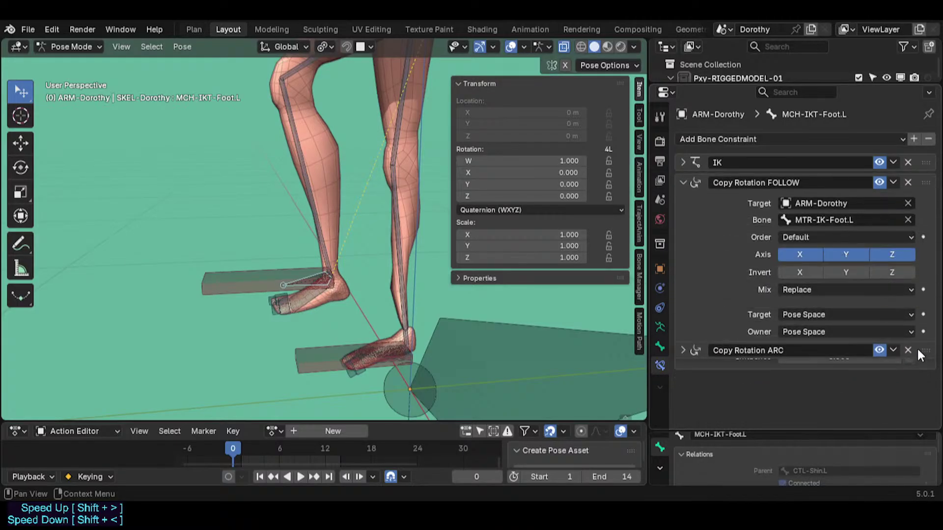
click(683, 182)
click(681, 201)
Test the driven ARC influence by moving and slightly rotating MTR-IK-Foot.L and scaling it to about 33.024 in Y.
click(241, 283)
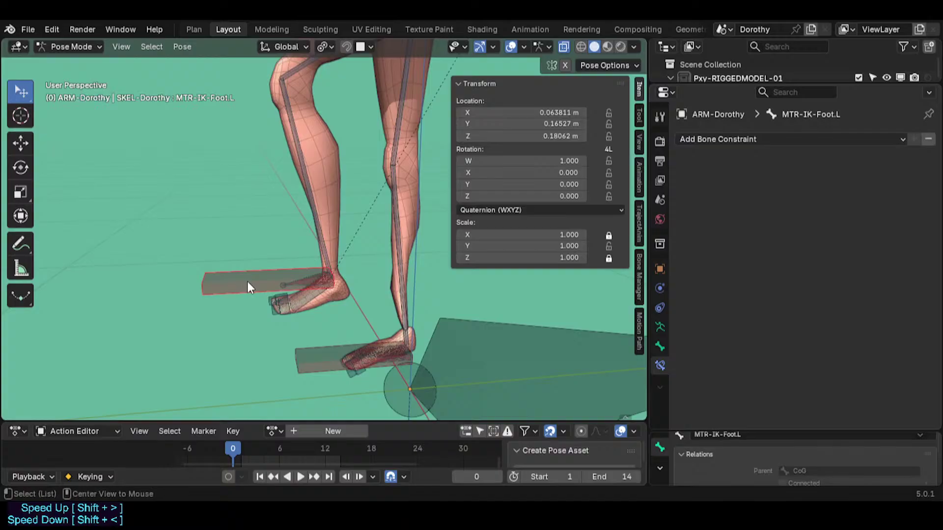
key(g)
click(253, 274)
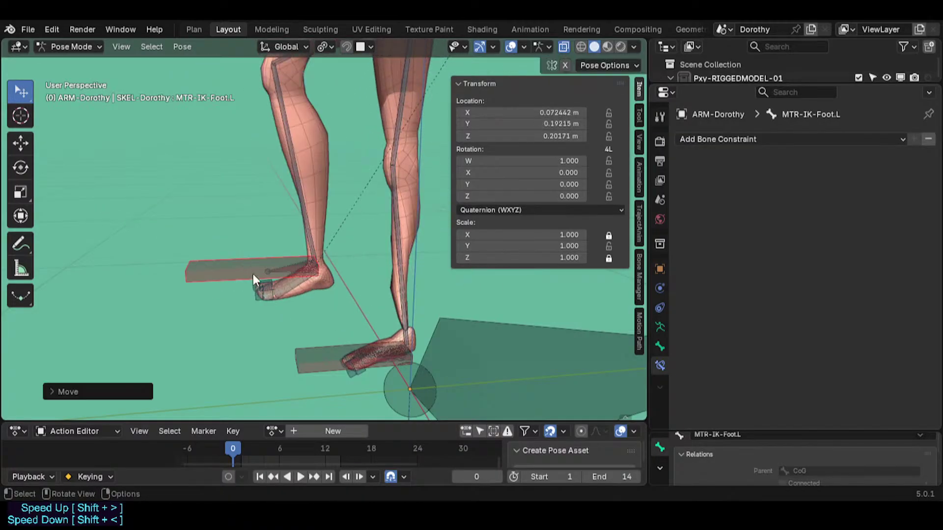
key(r)
click(286, 289)
key(s)
click(201, 282)
Move MTR-IK-Foot.L to about X 0.060, Y 0.127, Z 0.192 m and increase its Y scale to about 90.680.
key(g)
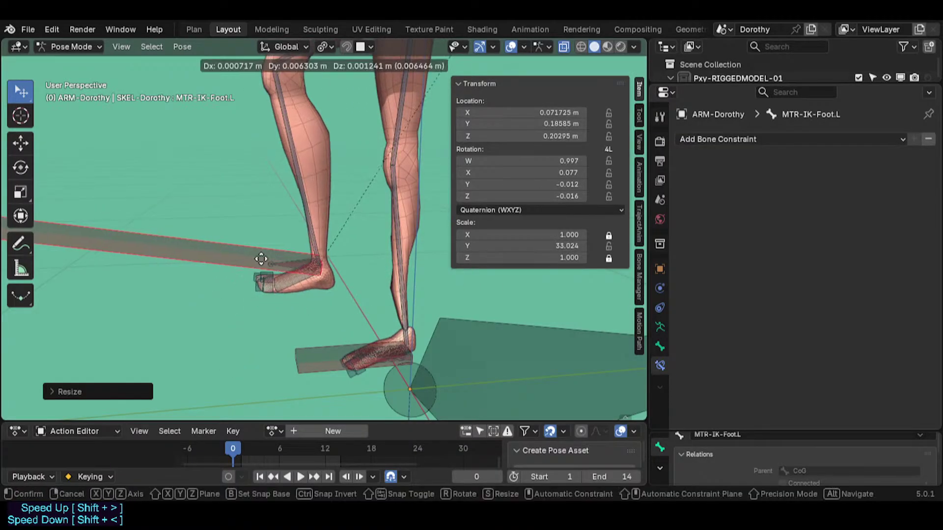
click(256, 290)
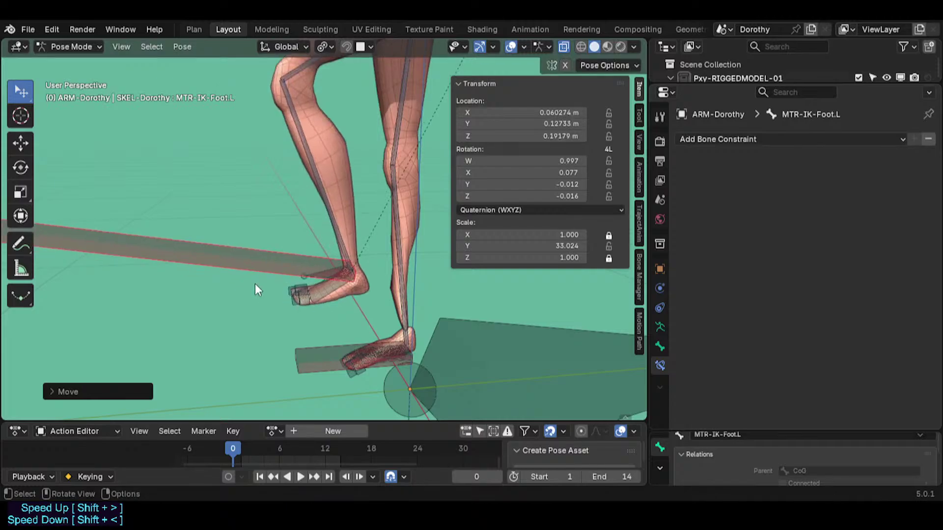
key(s)
click(302, 278)
key(s)
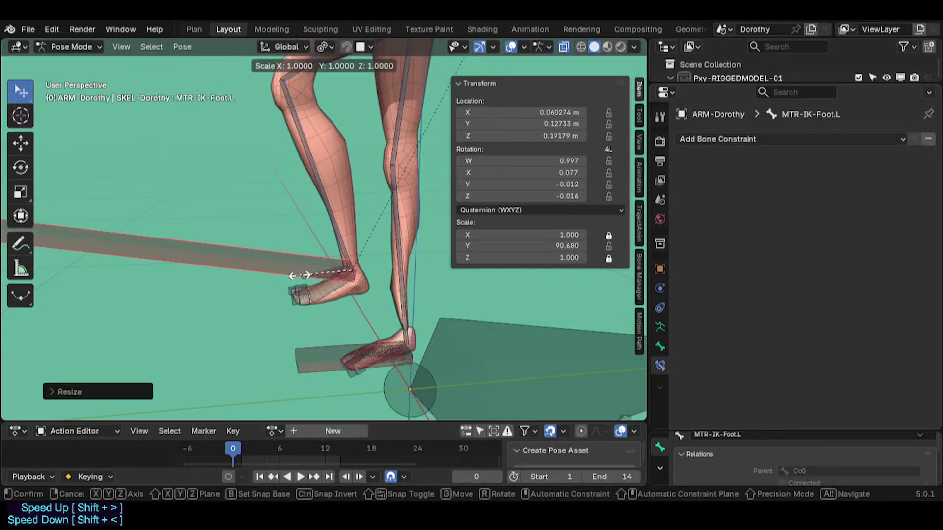
click(302, 278)
Clear location, rotation and scale on all bones, and move MTR-IK-Foot.L to about X 0.074, Y 0.157, Z 0.237 m.
key(a)
key(alt+g)
key(alt+r)
key(alt+s)
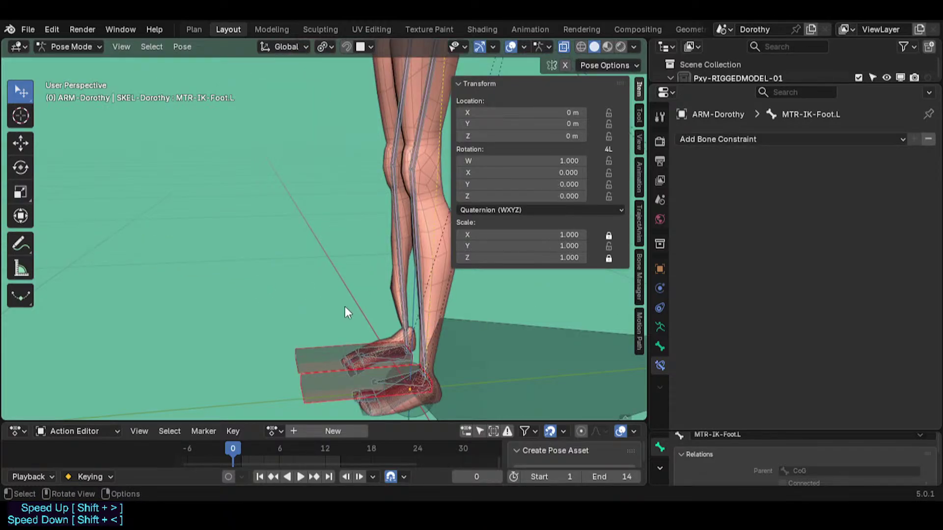
click(334, 394)
key(g)
click(234, 246)
Copy the driver of MCH-IKT-Foot.L's Copy Rotation ARC influence and set the Copy Rotation FOLLOW influence to 1.000.
click(305, 265)
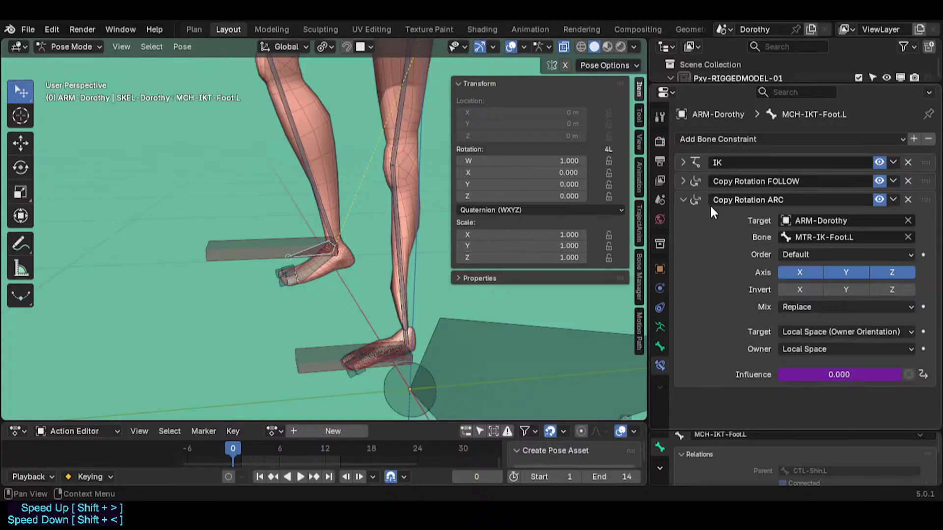
right_click(830, 374)
click(743, 278)
click(683, 181)
scroll(817, 366, down, 6)
scroll(805, 275, up, 4)
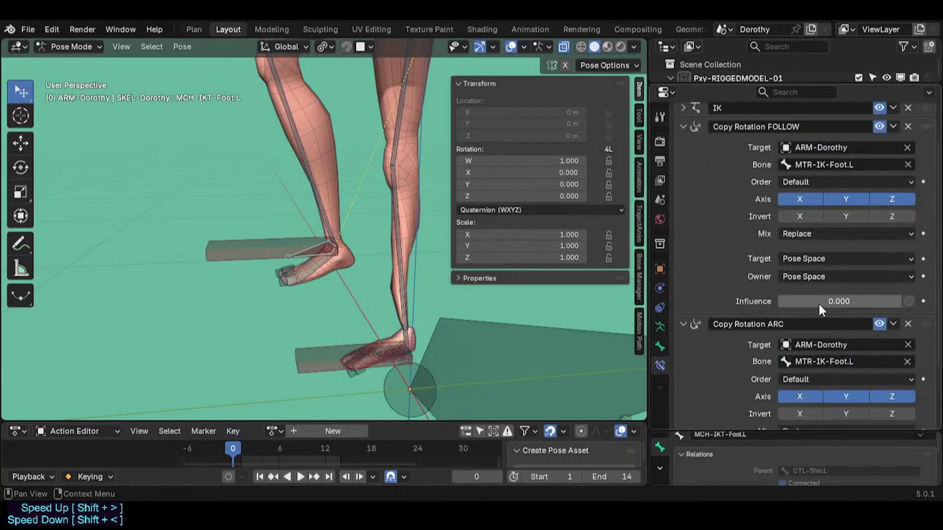
drag(822, 301, 870, 299)
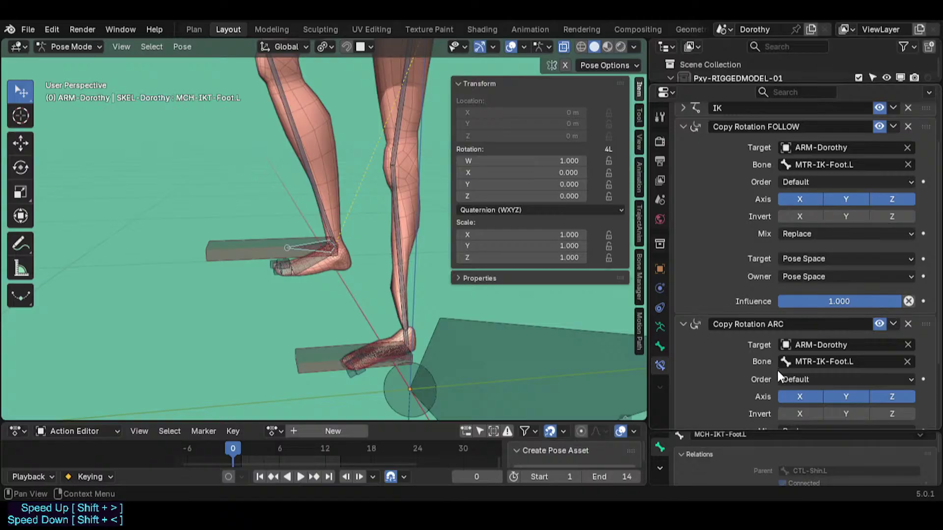
scroll(803, 382, down, 5)
scroll(832, 349, up, 5)
Reset MTR-IK-Foot.L's location, scale it to about 3.832 in Y, and reposition it around X 0.081, Y 0.171, Z 0.257 m.
click(264, 251)
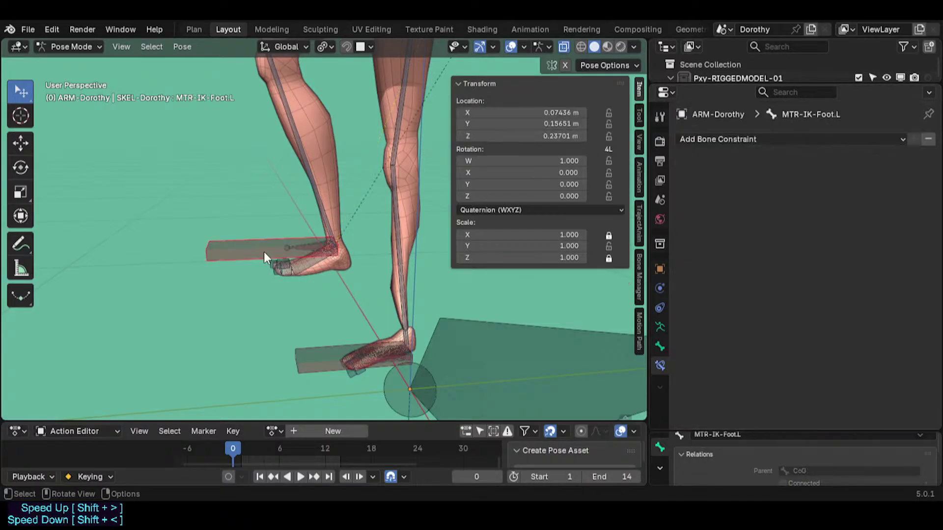
key(alt+g)
key(g)
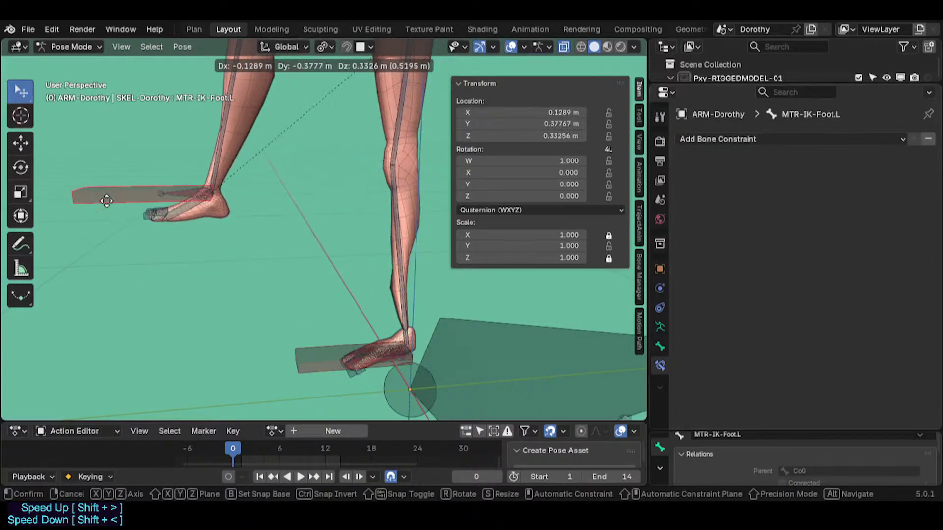
click(240, 269)
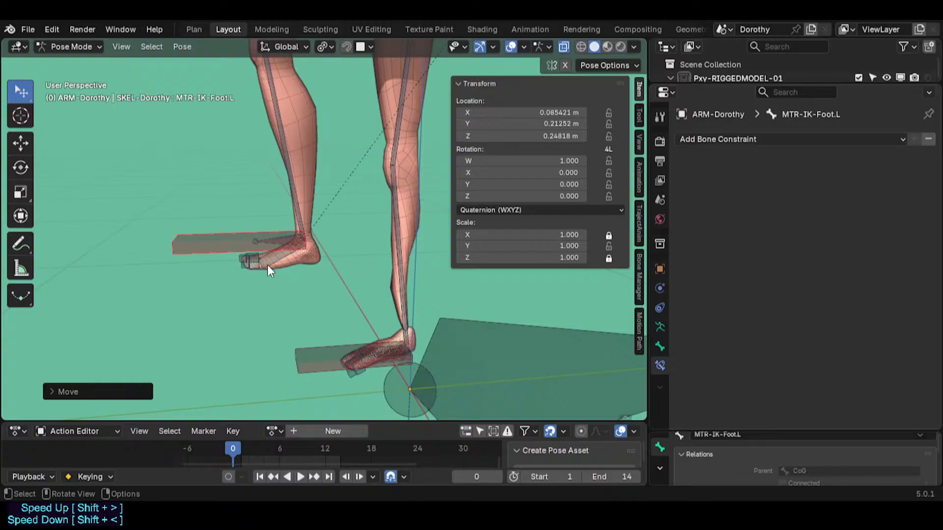
key(s)
click(236, 268)
key(g)
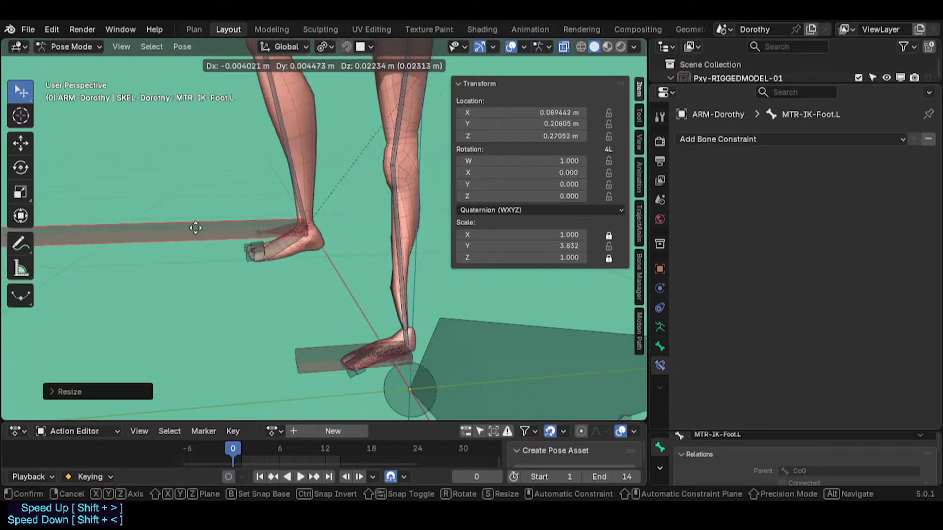
click(229, 238)
Rotate MTR-IK-Foot.L slightly, move it to about X 0.089, Y 0.222, Z 0.257 m, and reset its scale after a stretch test.
key(r)
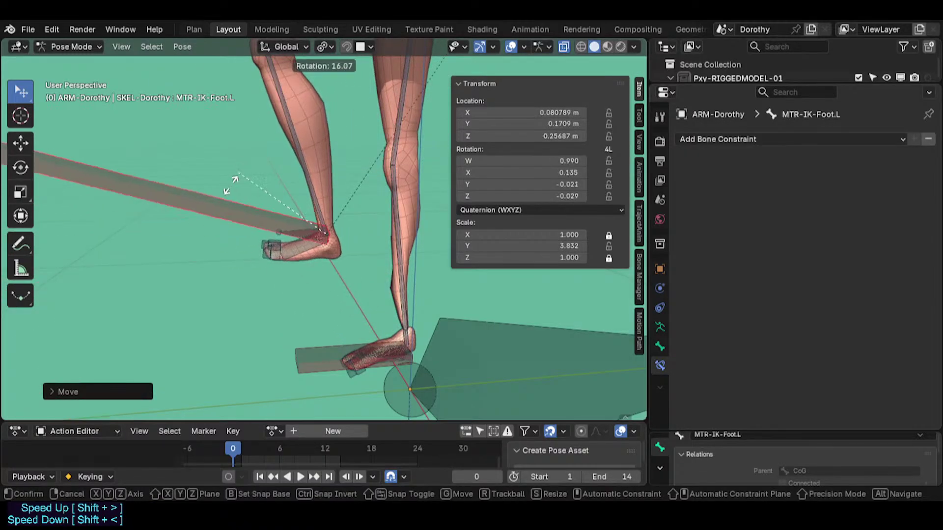
click(230, 187)
key(g)
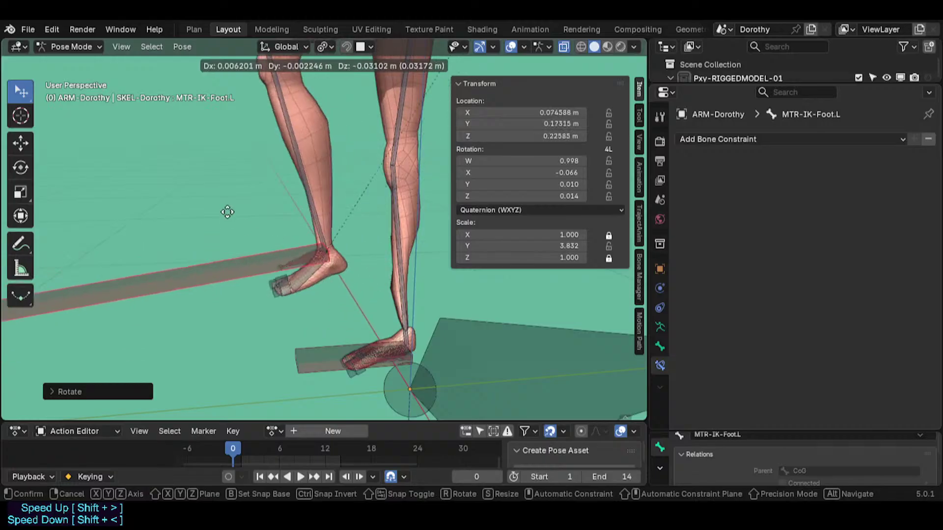
click(201, 195)
key(s)
click(267, 234)
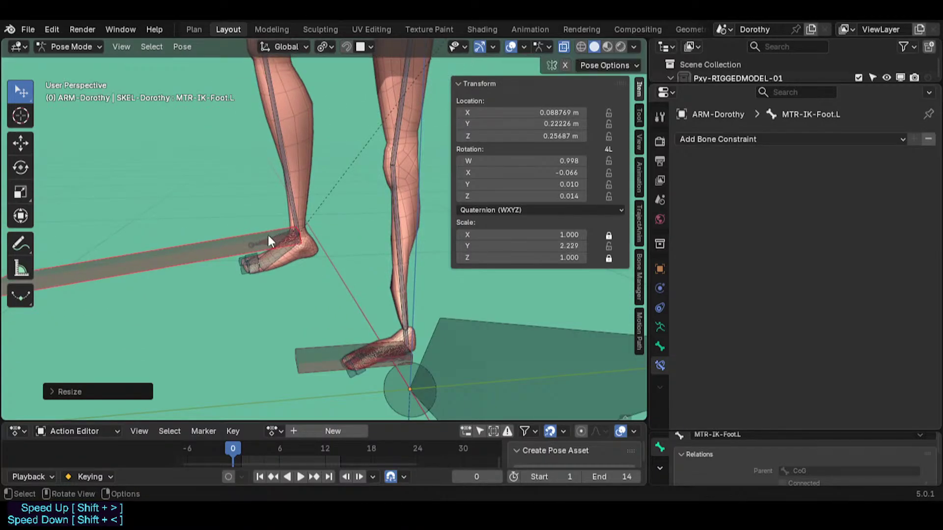
key(alt+s)
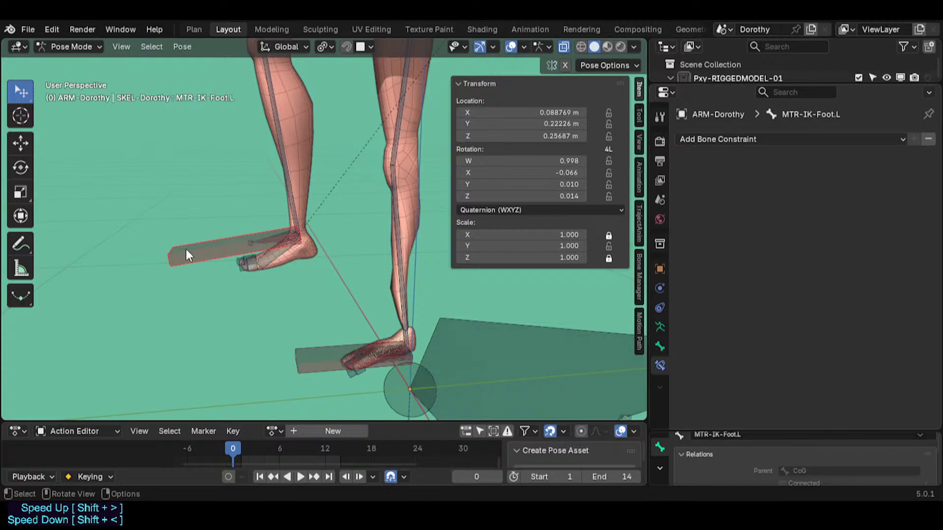
Add a Limit Scale constraint to MTR-IK-Foot.L with minimum Y 1.000 and maximum Y 2.000.
click(699, 141)
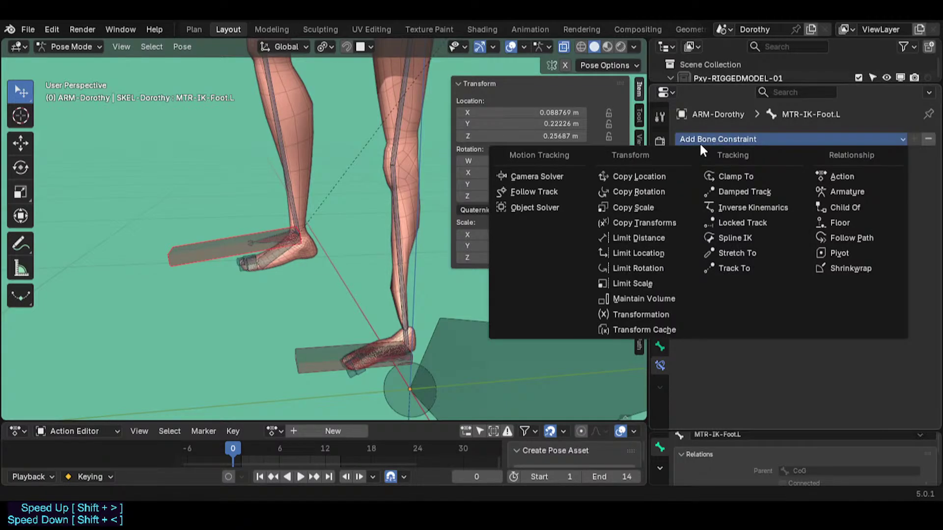
click(653, 283)
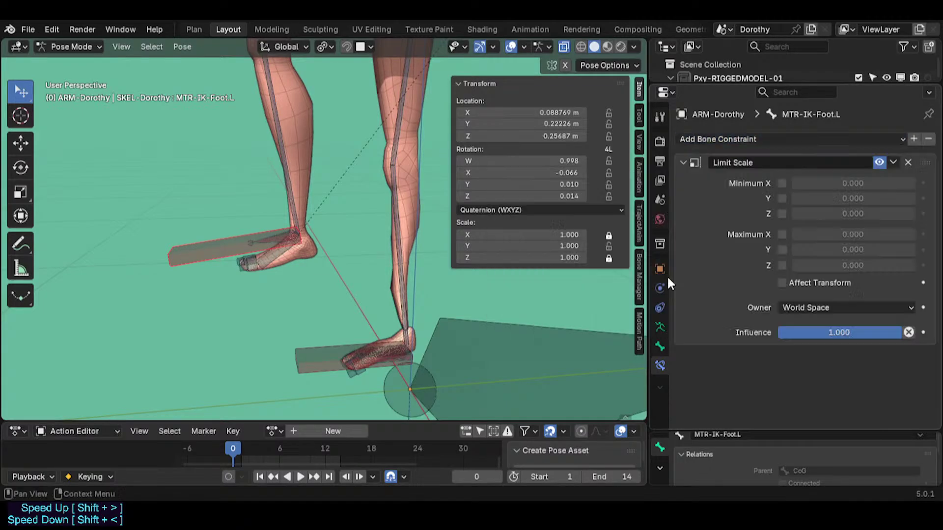
click(782, 199)
click(782, 249)
click(860, 196)
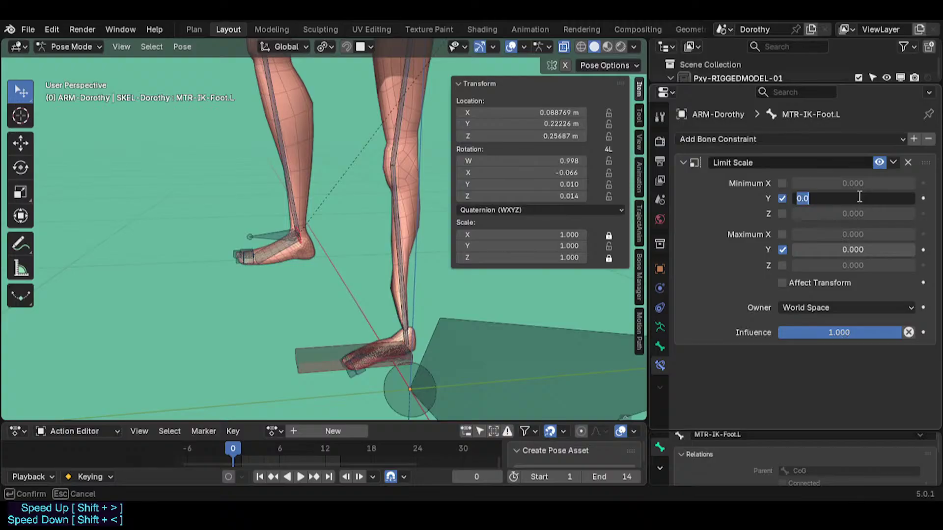
text(1)
key(Return)
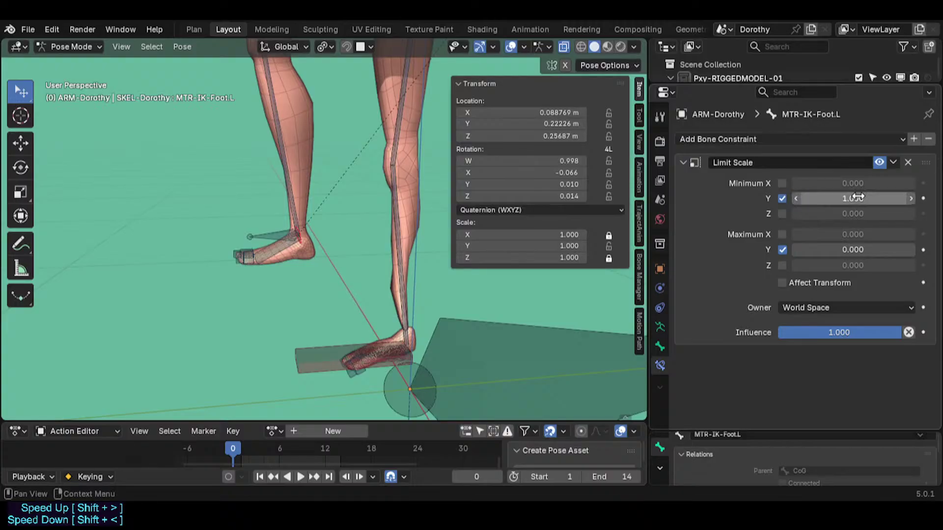
click(857, 249)
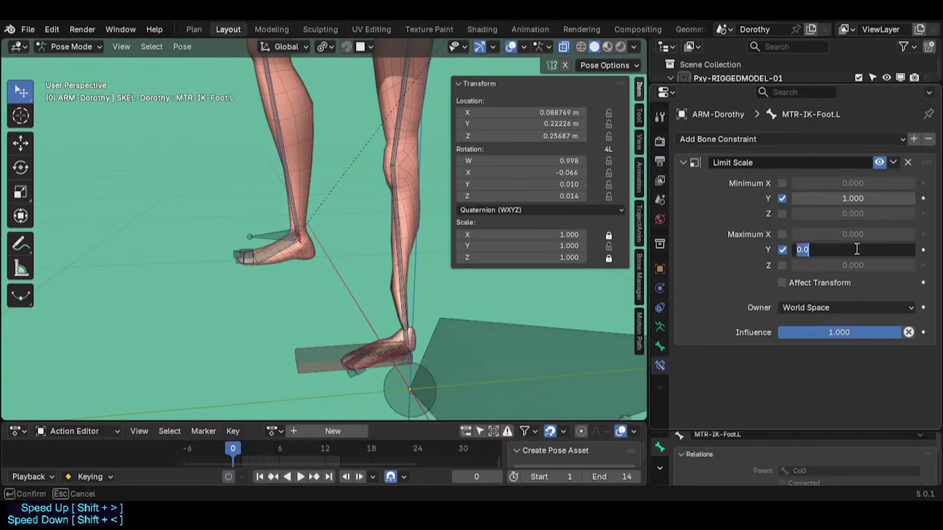
text(2)
key(Return)
Enable Affect Transform on the Limit Scale constraint and set its owner to Local Space.
click(798, 278)
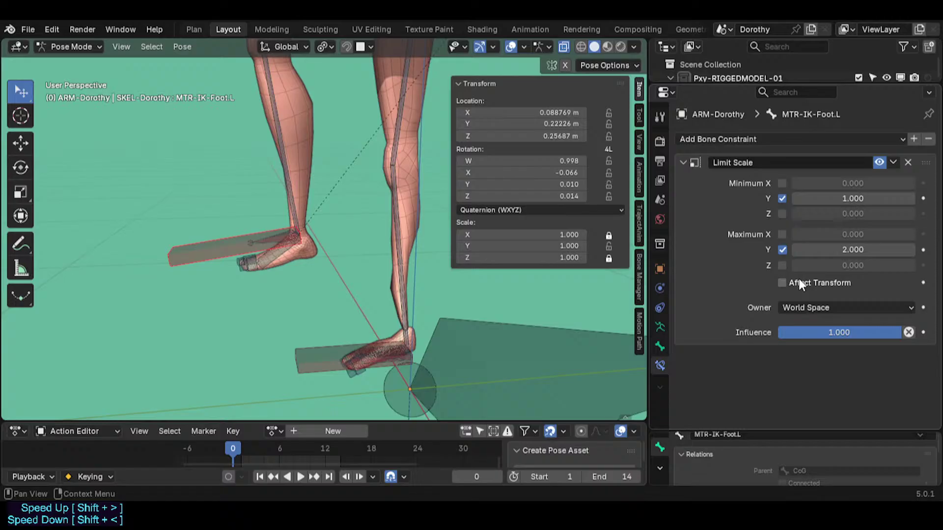
click(818, 307)
click(805, 389)
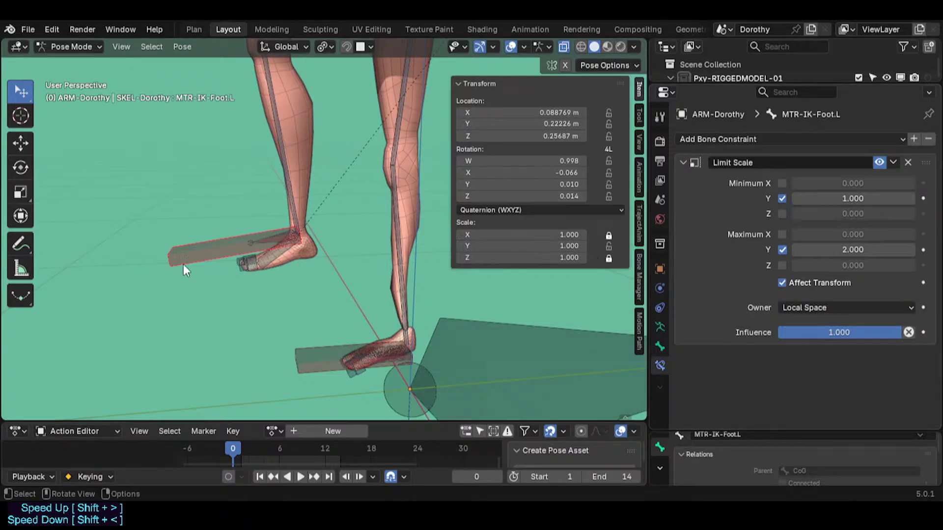
Test-scale MTR-IK-Foot.L beyond its Y limits, including into negative values, and undo the negative resize.
key(s)
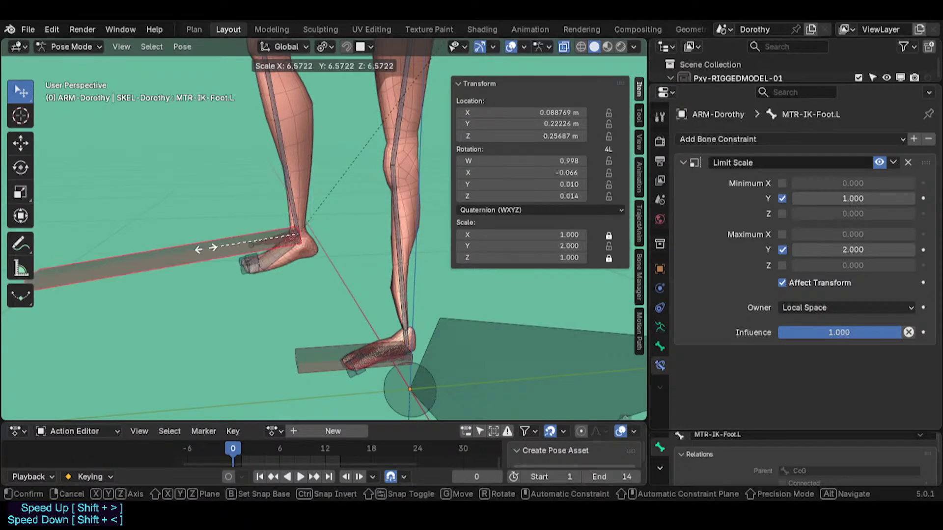
right_click(245, 239)
scroll(245, 239, down, 2)
key(s)
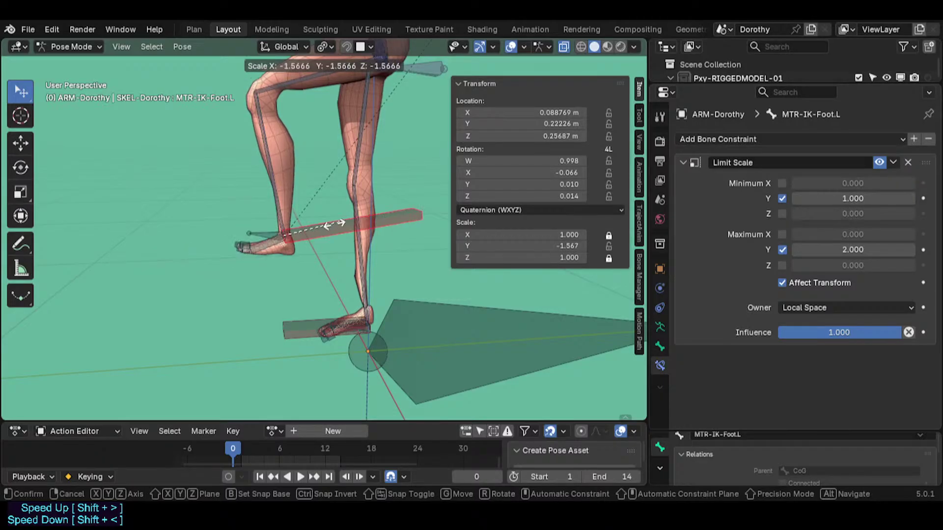
click(305, 235)
key(s)
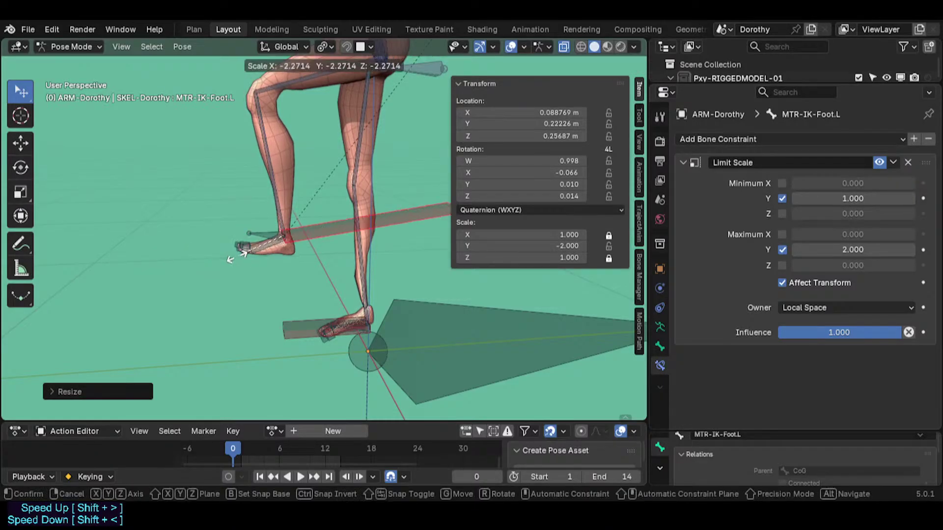
click(241, 275)
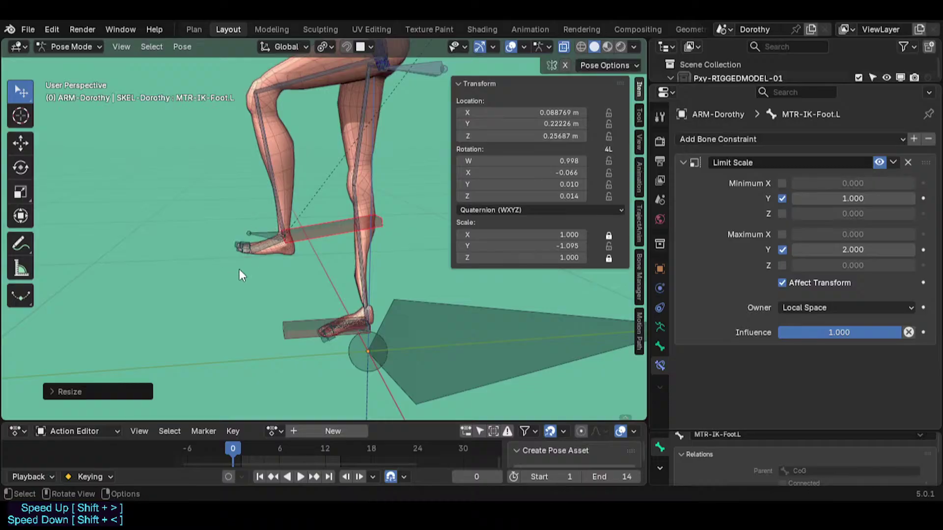
key(ctrl+z)
Move MTR-IK-Foot.L, stretched to 2.000 in Y, to about X 0.055, Y 0.043, Z 0.230 m and reset its scale.
key(s)
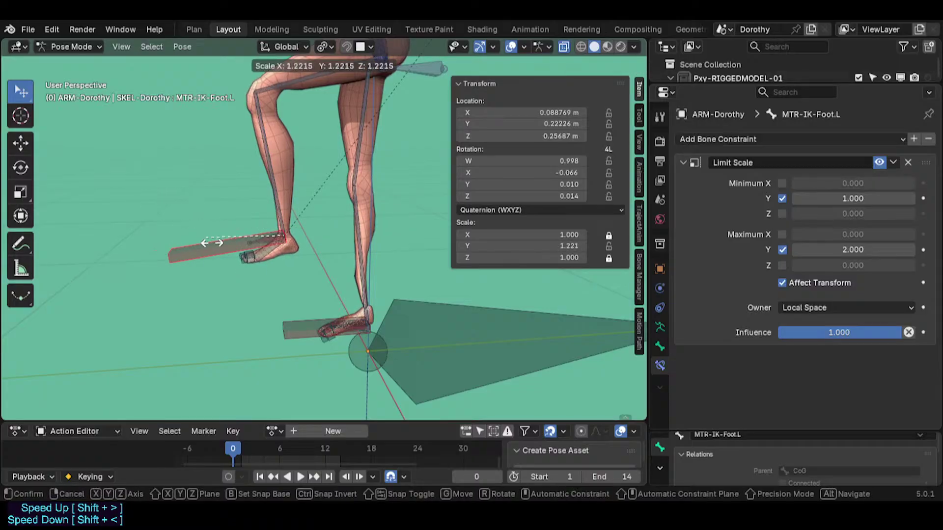
click(117, 184)
key(g)
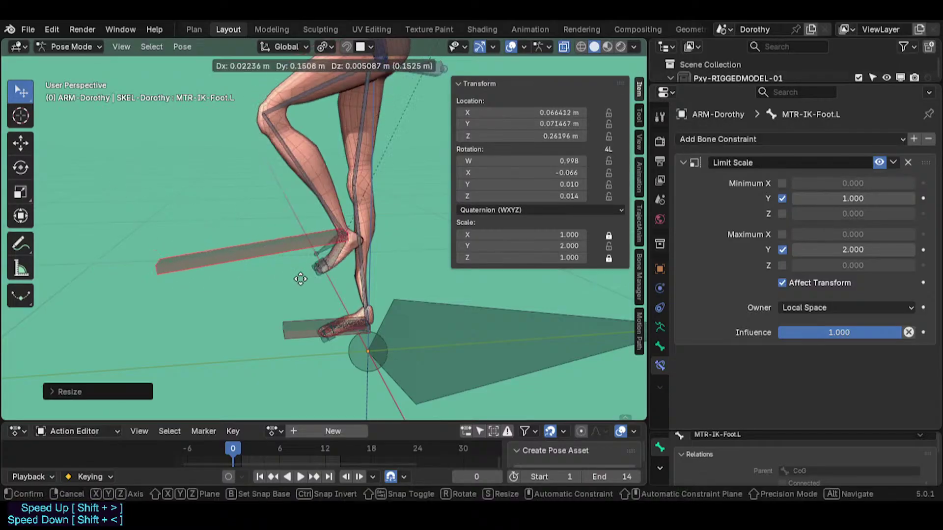
click(280, 289)
key(alt+s)
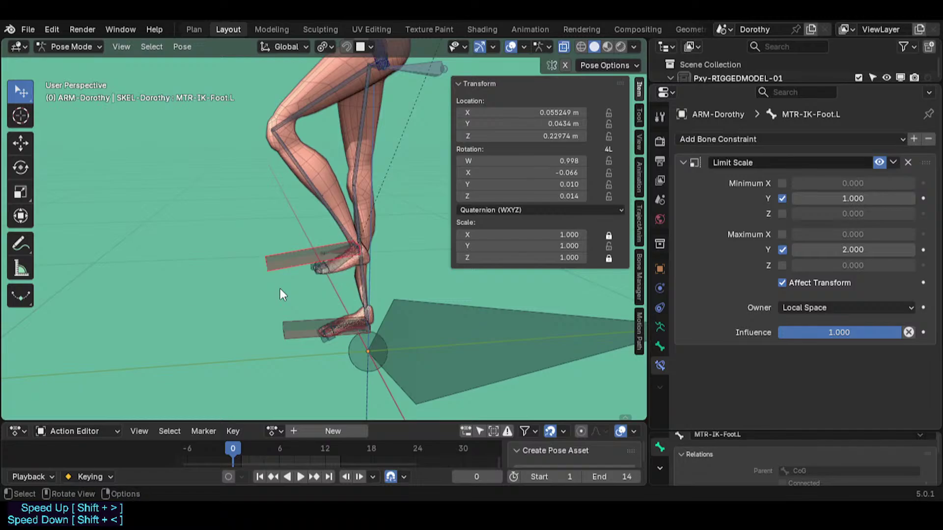
Move MTR-IK-Foot.L to about X 0.067, Y 0.154, Z 0.203 m and scale it to about 1.689 in Y.
key(g)
click(247, 284)
key(s)
click(278, 290)
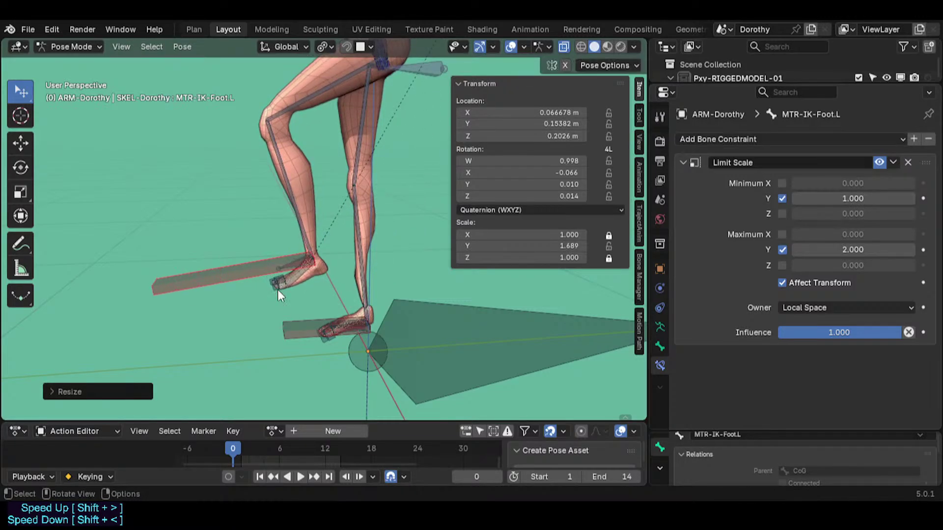
Rotate MTR-IK-Foot.L slightly, move it to about X 0.110, Y 0.324, Z 0.284 m, and scale it to 2.000 in Y.
key(r)
click(281, 294)
key(g)
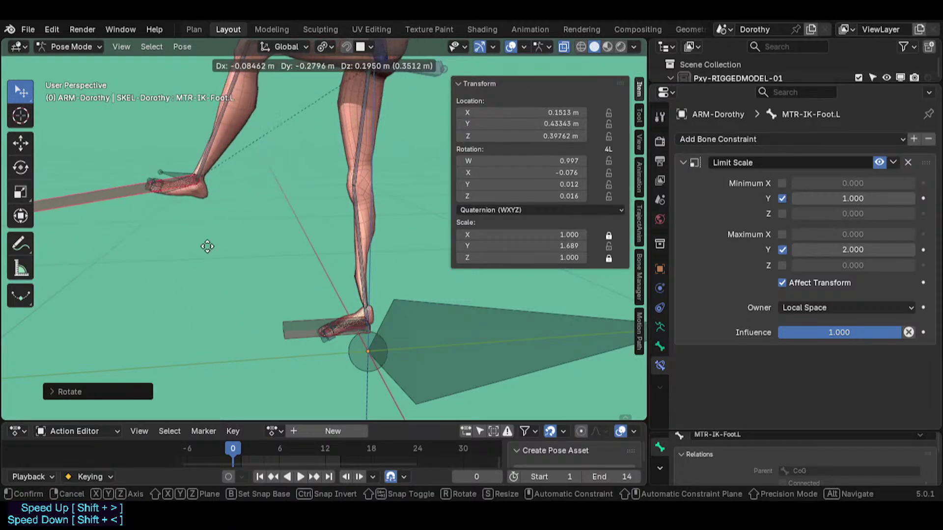
click(225, 256)
key(s)
click(169, 267)
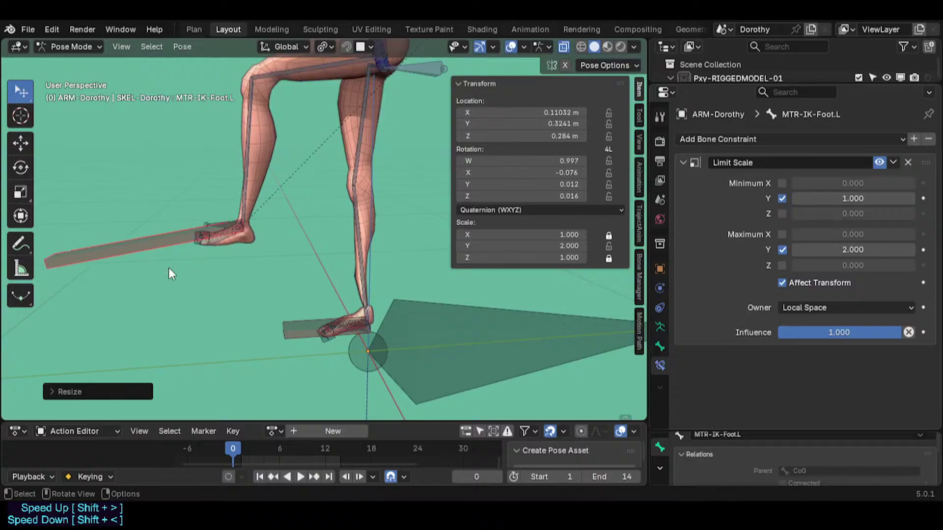
middle_drag(169, 268, 241, 302)
Swing MTR-IK-Foot.L behind the body and forward again to about X 0.132, Y 0.404, Z 0.328 m.
key(g)
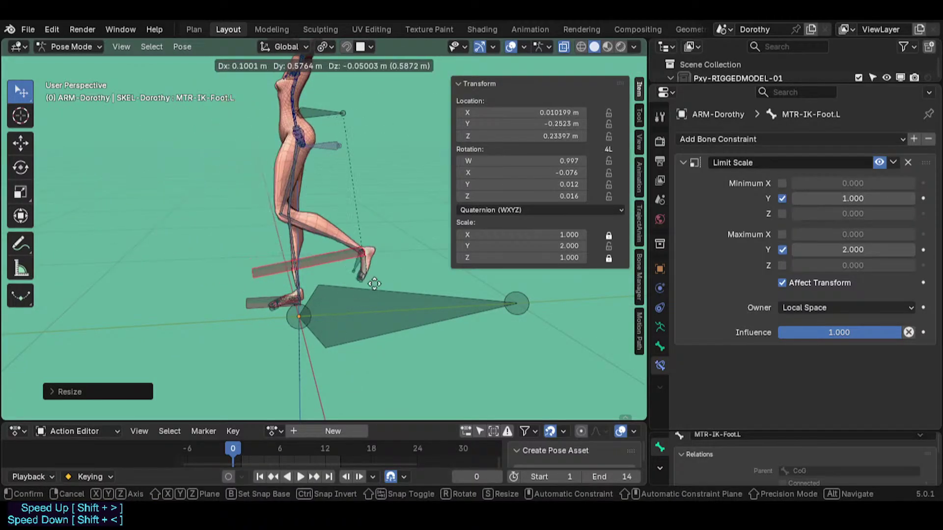
click(226, 255)
key(s)
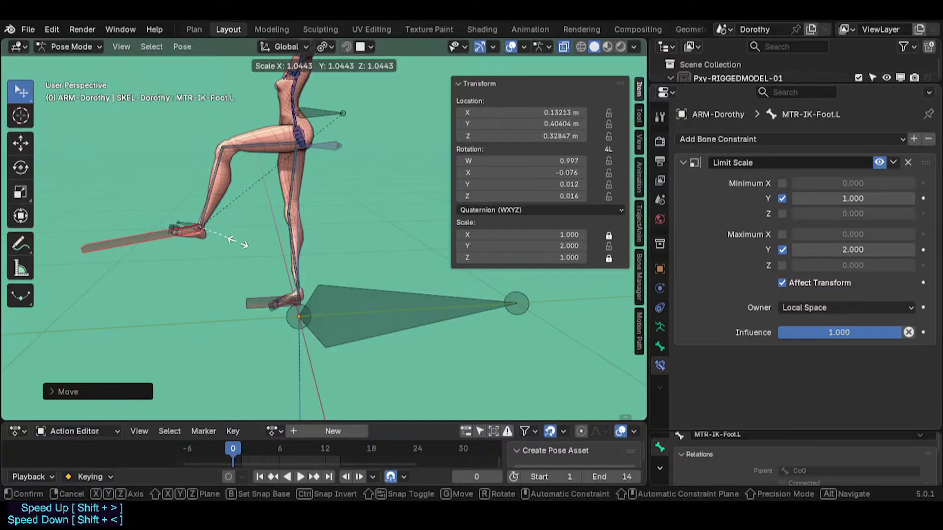
key(Escape)
Move MTR-IK-Foot.L to about X 0.042, Y -0.088, Z 0.265 m, tilt it slightly downward, and stretch it to 2.000 in Y.
key(g)
key(r)
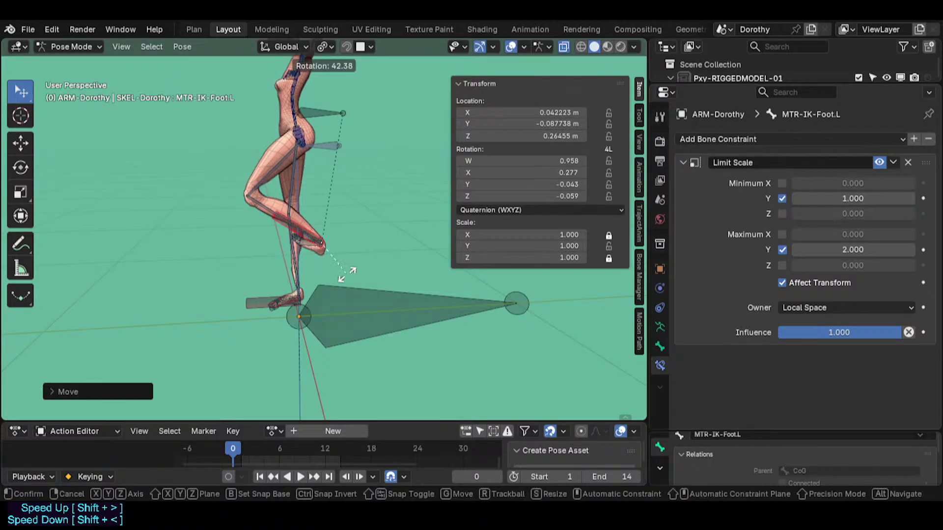
click(348, 245)
key(s)
click(392, 178)
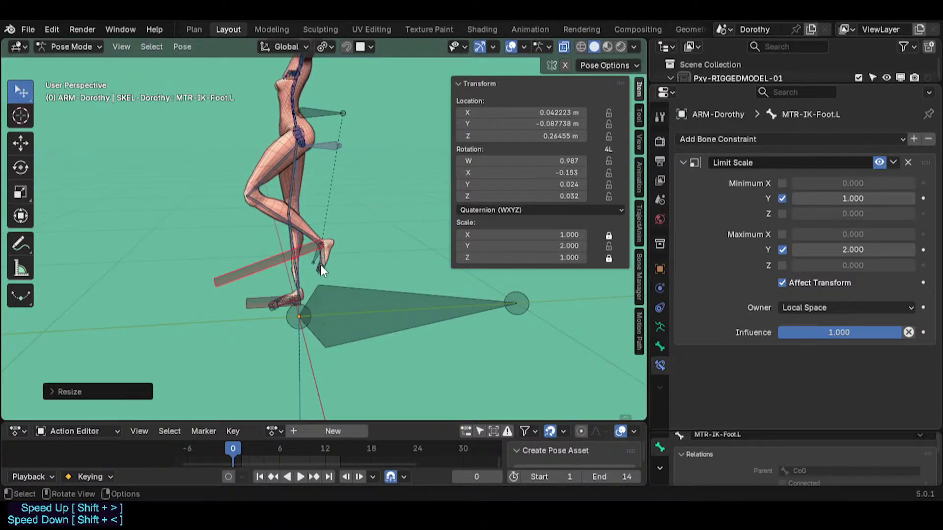
Rotate MTR-IK-Foot.L to about W 0.970, X -0.234 and move it forward in front of the body.
key(r)
click(319, 268)
key(g)
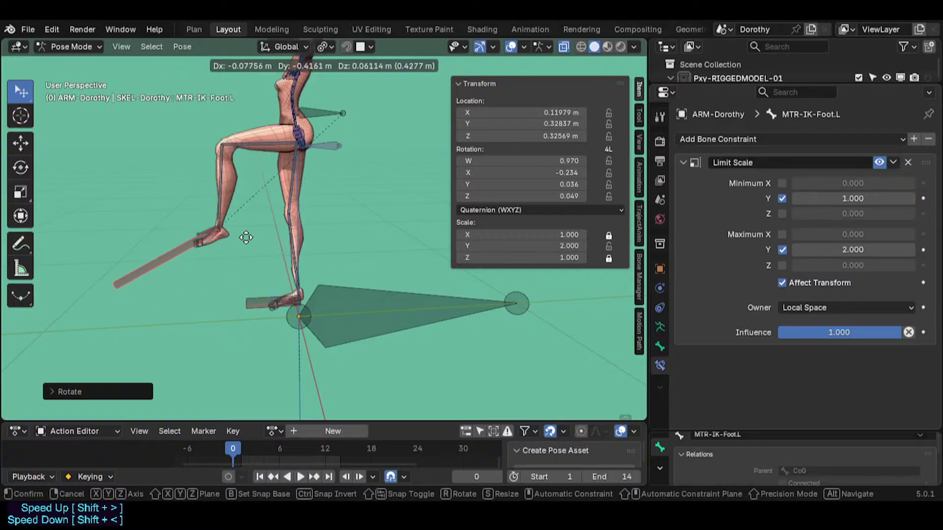
click(248, 233)
Tilt MTR-IK-Foot.L upward, move it to about X 0.138, Y 0.374, Z 0.379 m, and reset its scale.
key(r)
click(231, 280)
key(g)
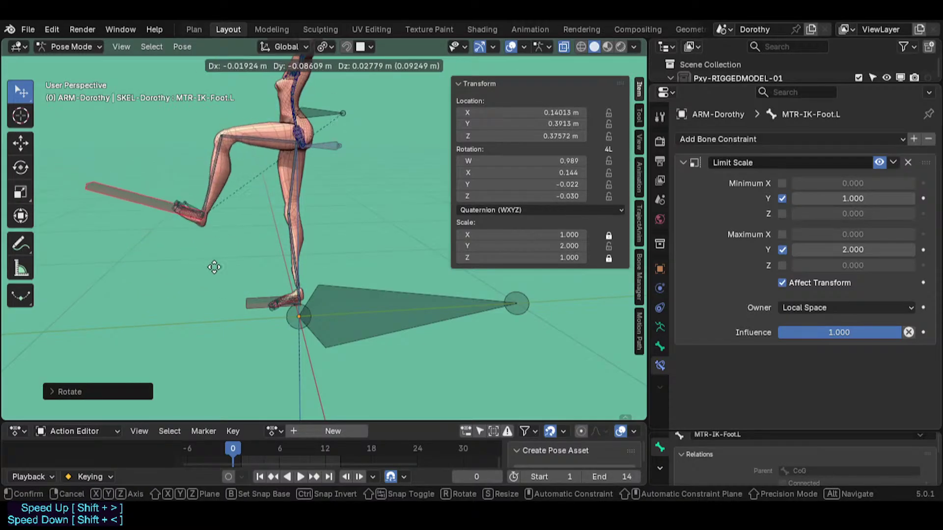
click(199, 265)
key(alt+s)
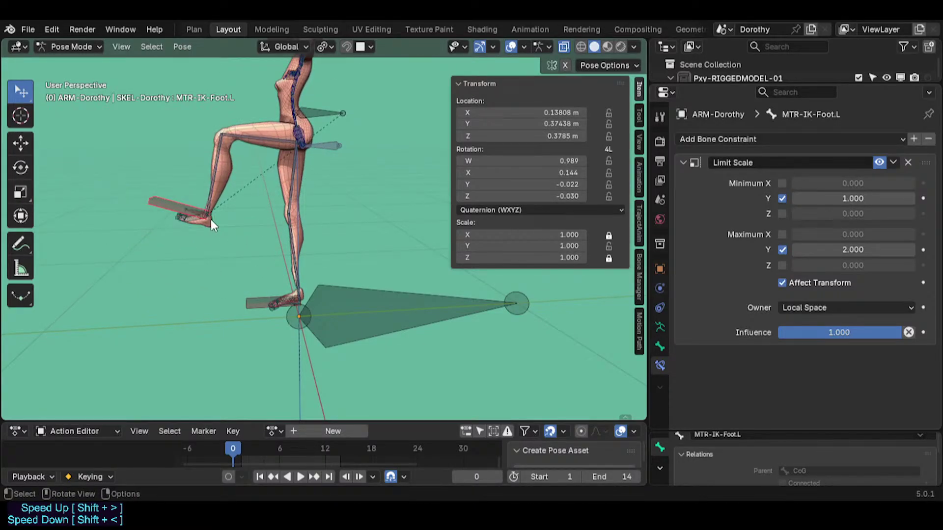
Test the foot's rotation at rest scale by rotating MTR-IK-Foot.L up and down, ending around W 0.969, X -0.240.
key(r)
click(243, 217)
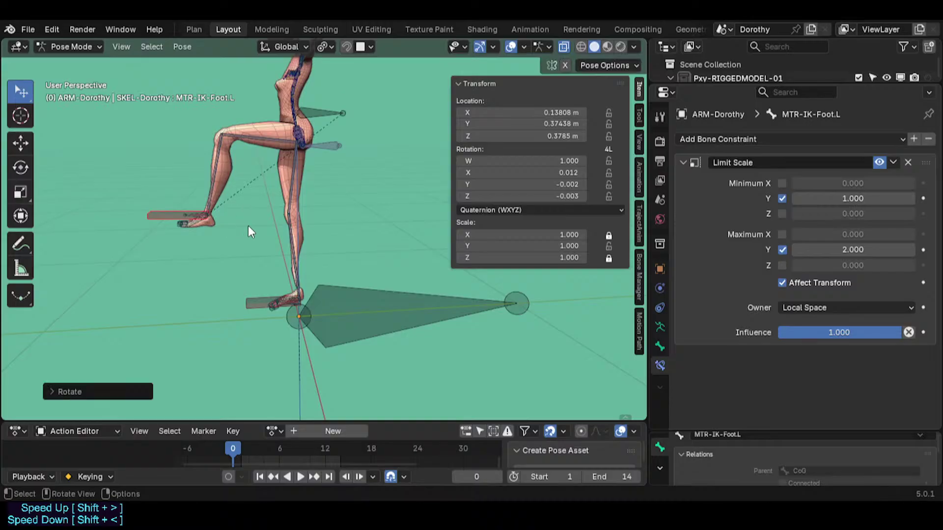
key(r)
click(259, 214)
key(r)
click(183, 226)
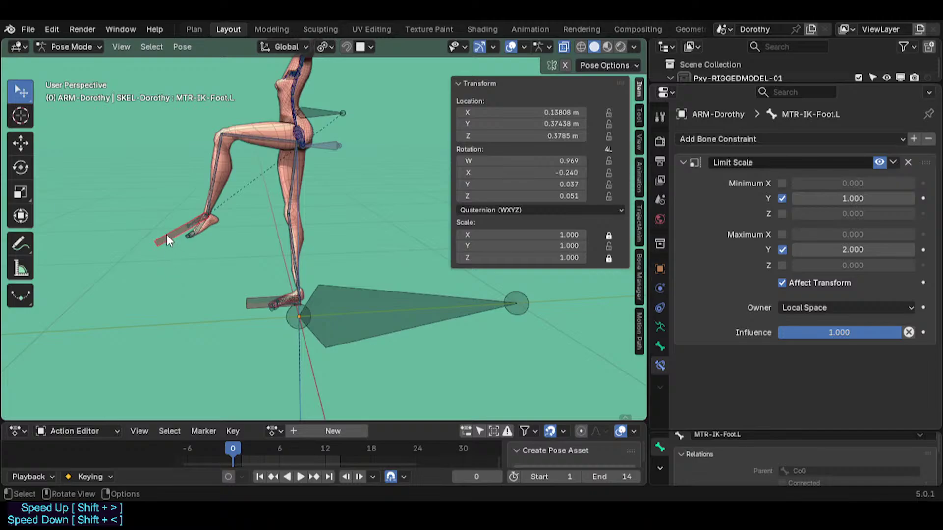
scroll(167, 234, up, 2)
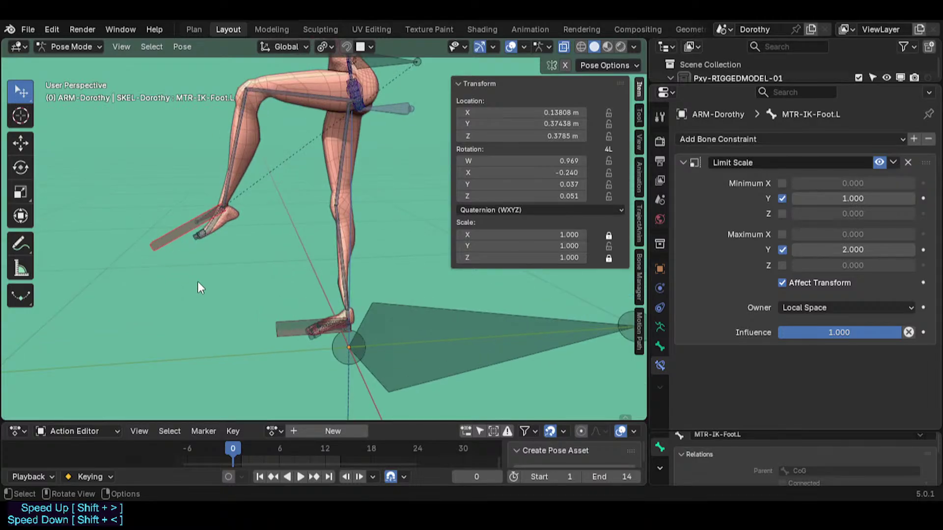
Trackball-rotate MTR-IK-Foot.L to about W 0.992, X -0.082, Y -0.039, Z 0.083 and move it to about X 0.115, Y 0.279, Z 0.341 m.
drag(214, 213, 231, 226)
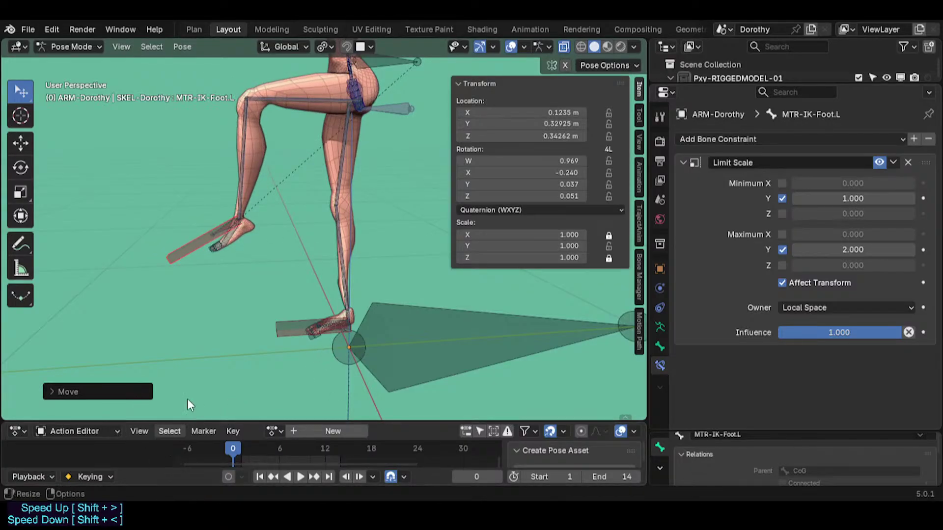
click(187, 246)
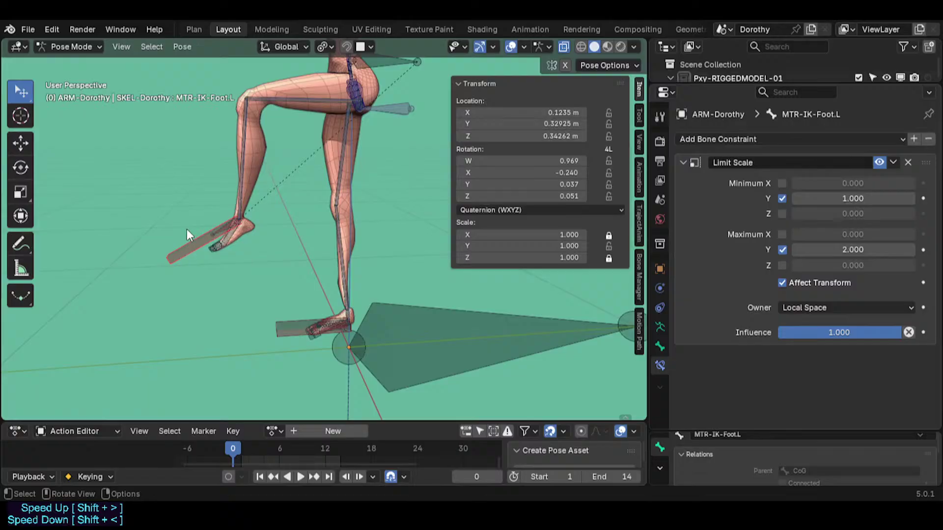
key(r)
click(181, 222)
key(r)
key(r)
click(207, 224)
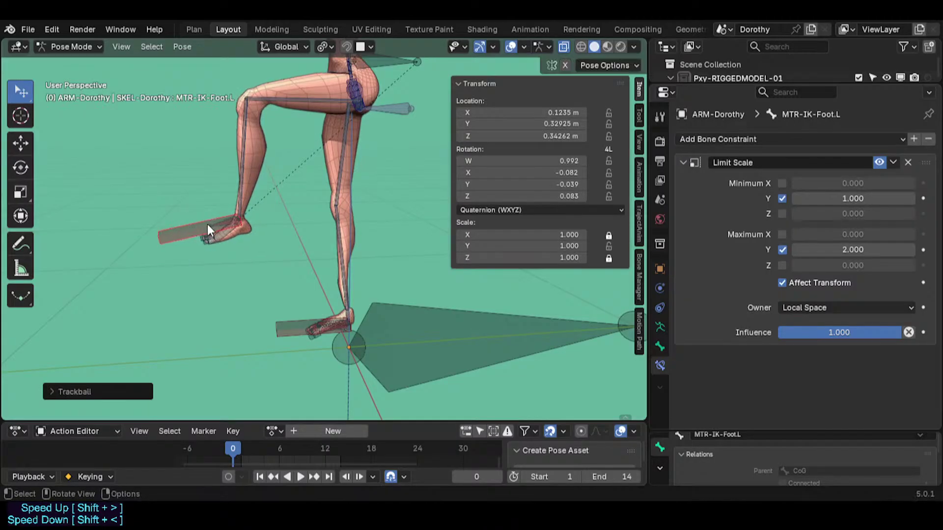
key(g)
click(237, 222)
Place the 3D cursor just beside the raised left foot and snap MTR-IK-Foot.L to it.
shift+right_click(272, 248)
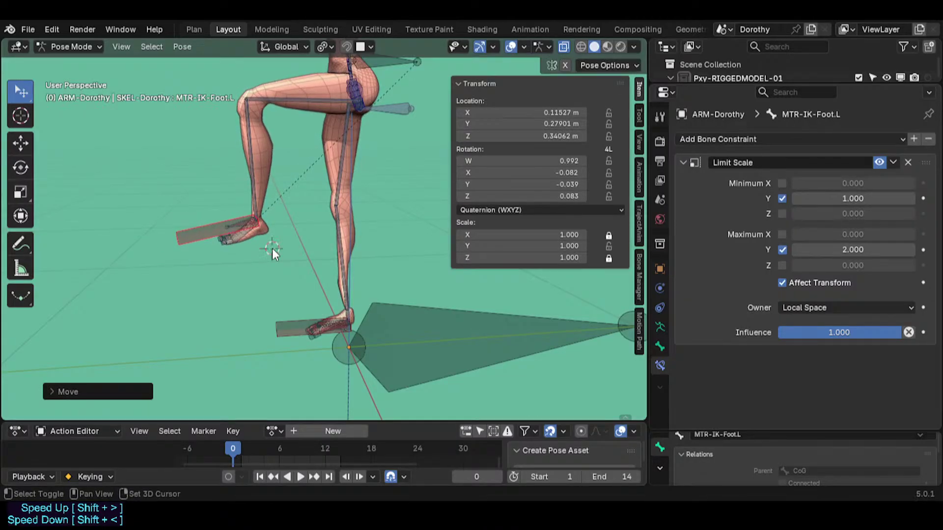
key(shift+s)
key(8)
Trackball-rotate MTR-IK-Foot.L and move it to about X -0.278, Y 0.326, Z 0.351 m.
key(r)
key(r)
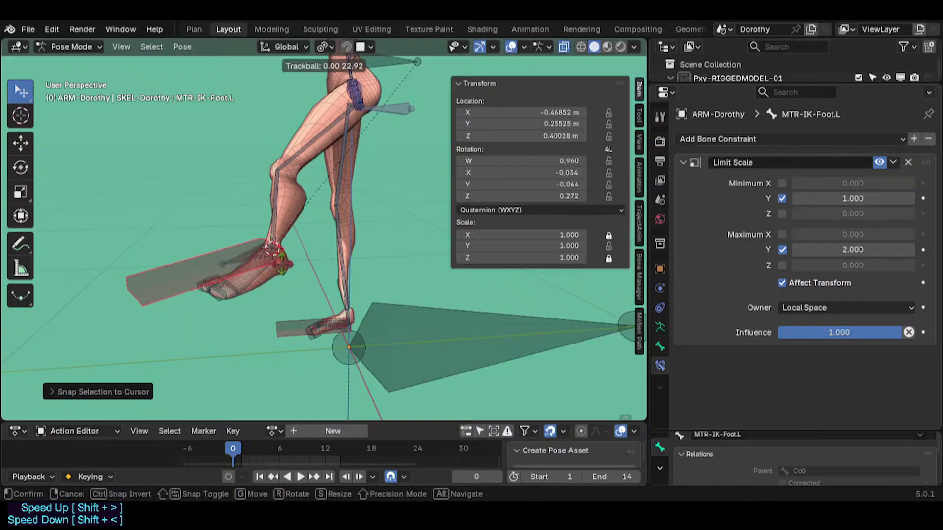
click(201, 258)
middle_drag(201, 259, 320, 308)
key(g)
click(173, 347)
Trackball-rotate MTR-IK-Foot.L to about W 0.975, X 0.055, Y 0.065, Z -0.205 and move it to about X 0.038, Y 0.317, Z 0.322 m.
key(r)
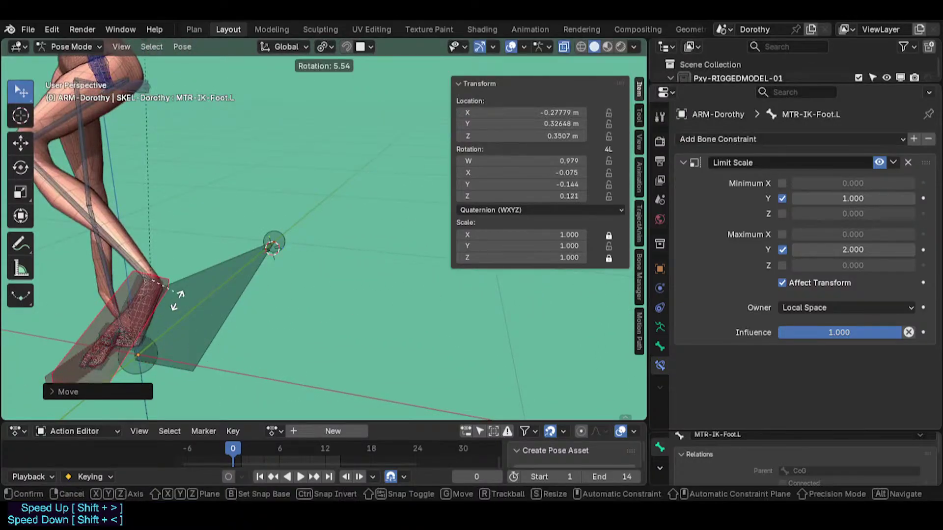
key(r)
click(154, 276)
middle_drag(248, 350, 341, 315)
key(g)
click(193, 340)
middle_drag(193, 340, 635, 187)
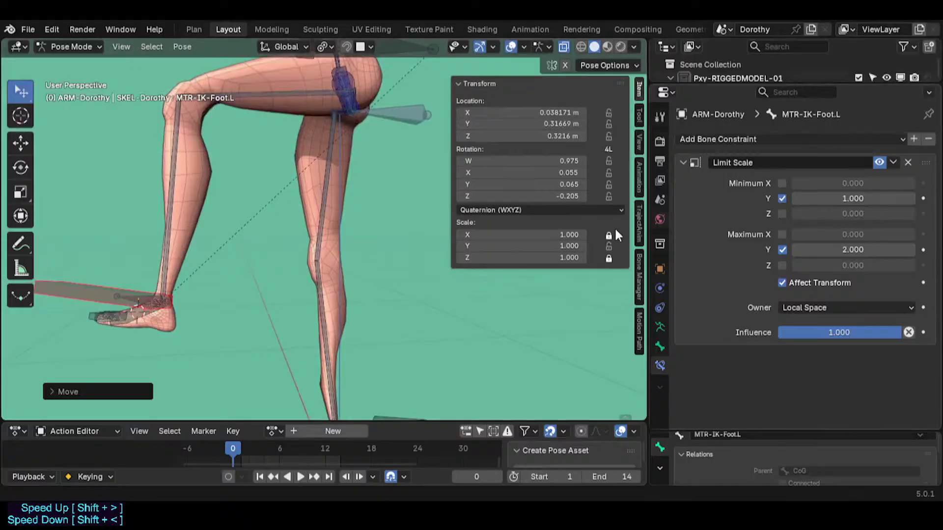
Move MTR-IK-Foot.L to about X 0.031, Y 0.252, Z 0.287 m and rotate it to about W 0.976, X -0.019, Y 0.056, Z -0.209.
middle_drag(618, 236, 282, 301)
key(g)
click(319, 312)
key(r)
click(246, 271)
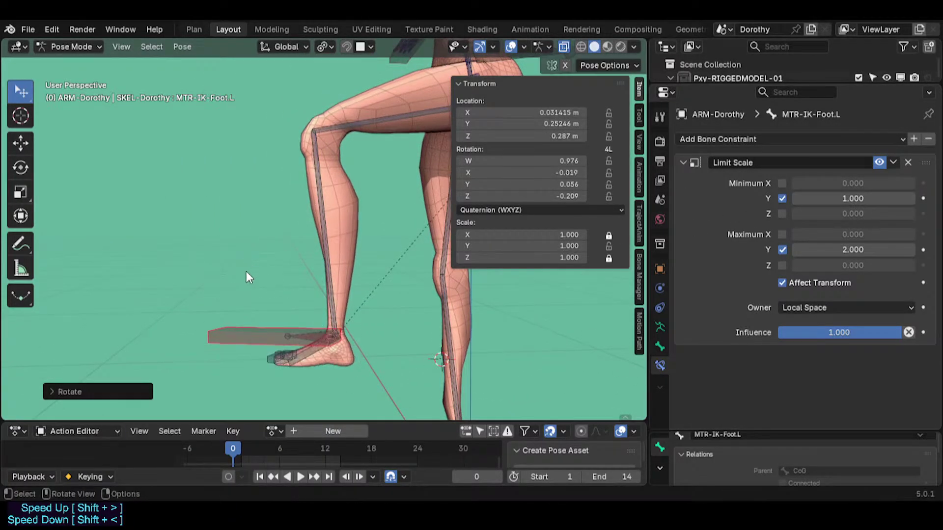
Try scaling MTR-IK-Foot.L up to a Y scale of 2.000 to preview the effect on the foot.
middle_drag(246, 271, 305, 307)
key(s)
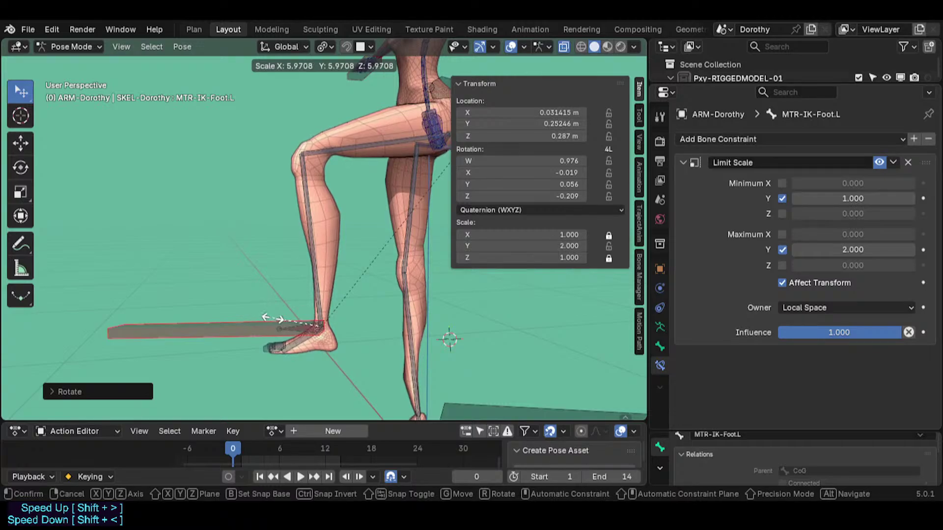
right_click(276, 334)
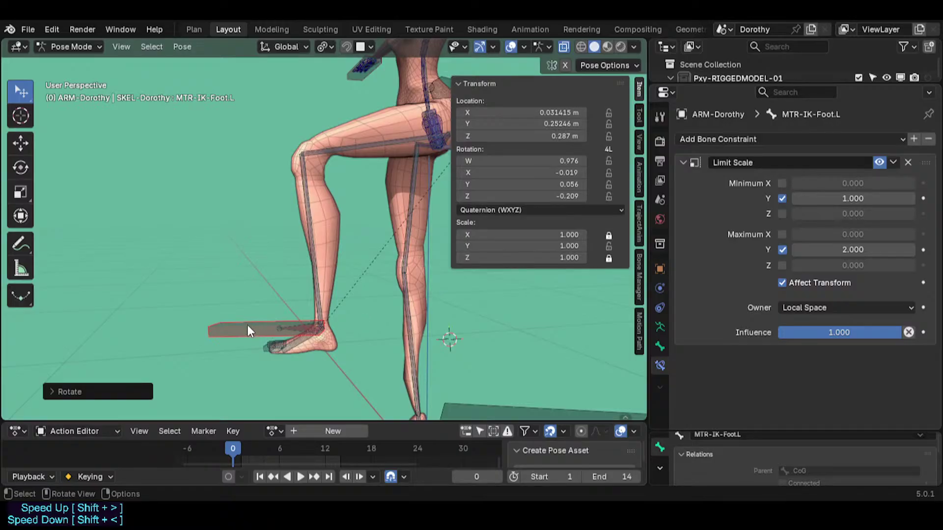
middle_drag(248, 317, 299, 338)
scroll(283, 333, up, 4)
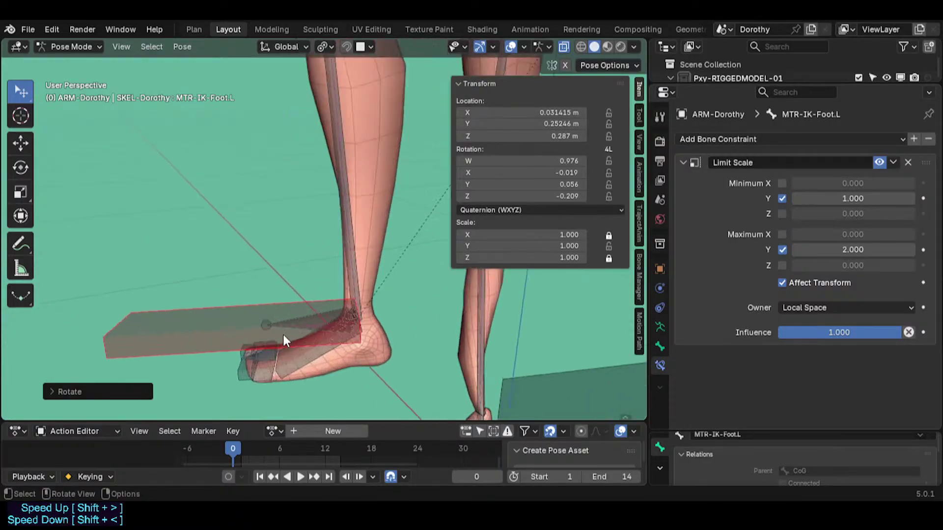
key(s)
right_click(299, 322)
scroll(299, 322, down, 3)
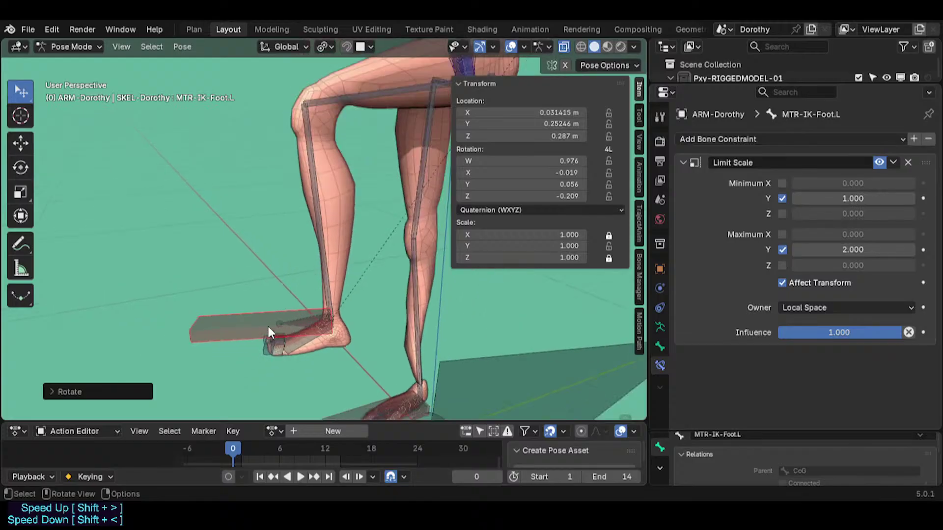
Scale MTR-IK-Foot.L up to its maximum Y scale of 2.000.
key(s)
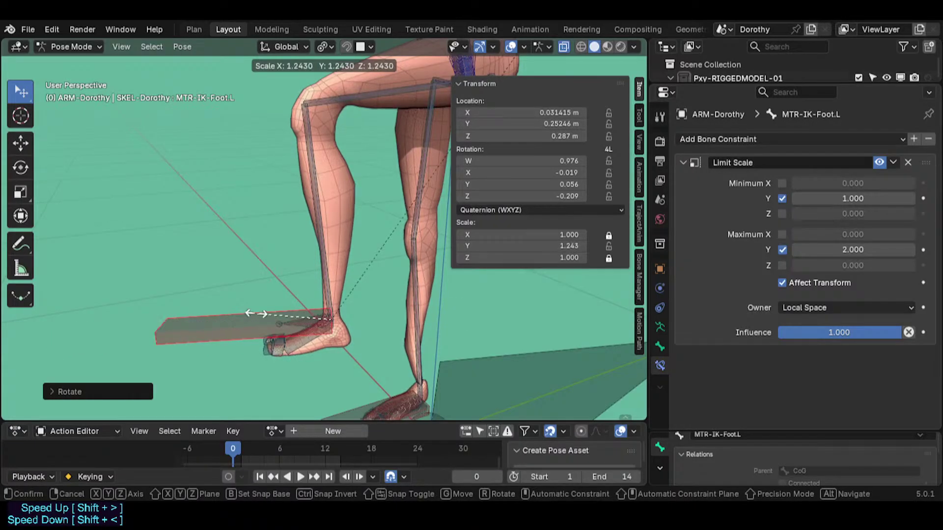
click(148, 314)
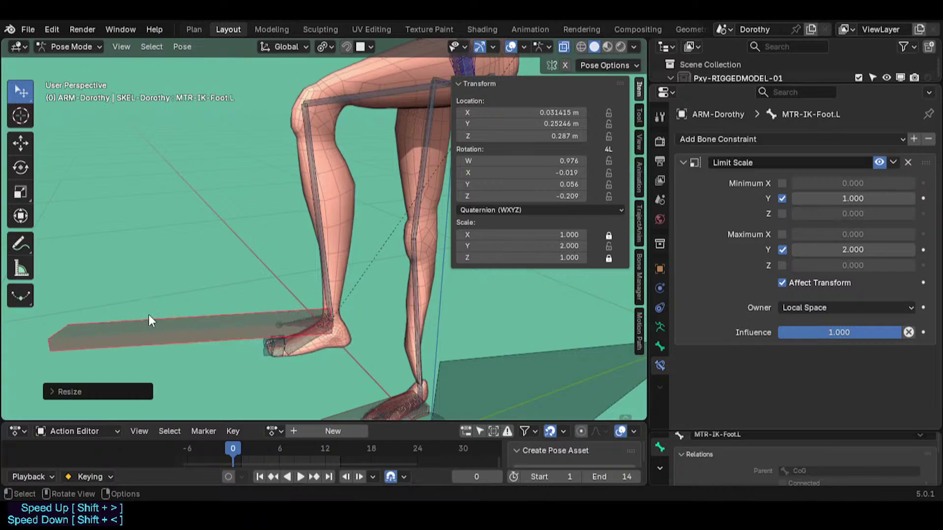
middle_drag(148, 314, 232, 310)
key(s)
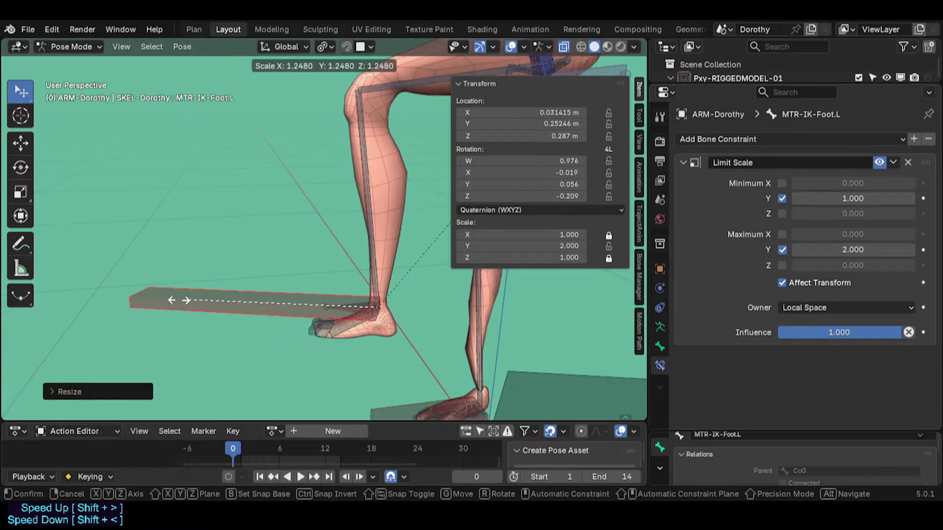
click(172, 300)
Rotate MTR-IK-Foot.L to about W 0.976, X 0.005, Y 0.052, Z -0.212 and move it to about X 0.025, Y 0.225, Z 0.313 m.
middle_drag(171, 300, 268, 286)
key(r)
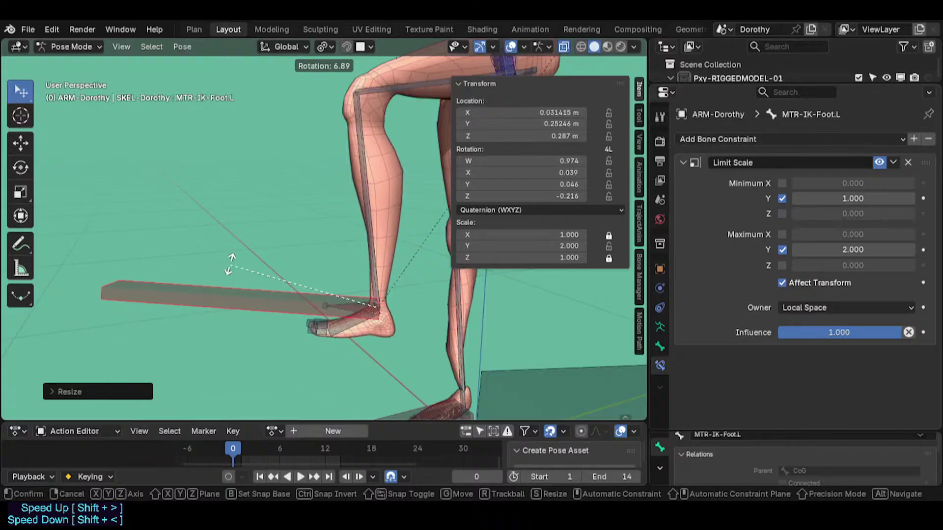
click(276, 287)
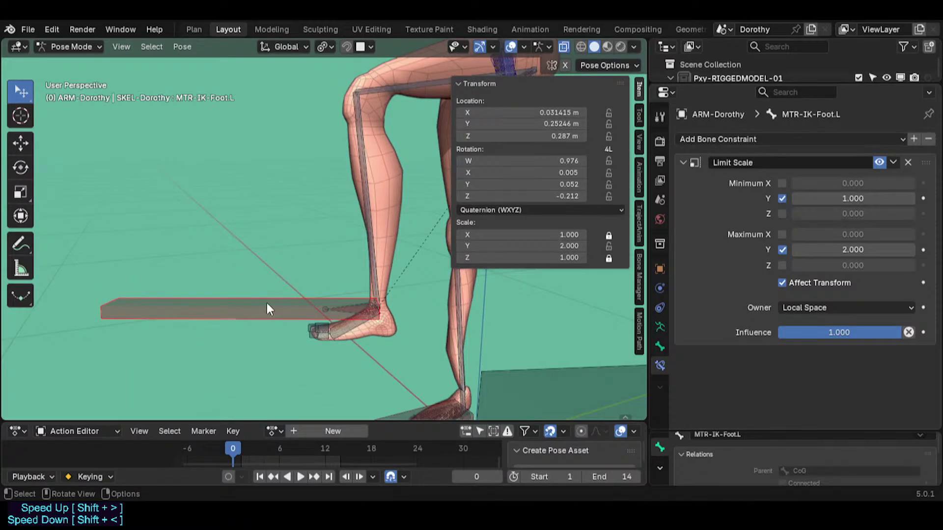
key(g)
click(274, 328)
key(g)
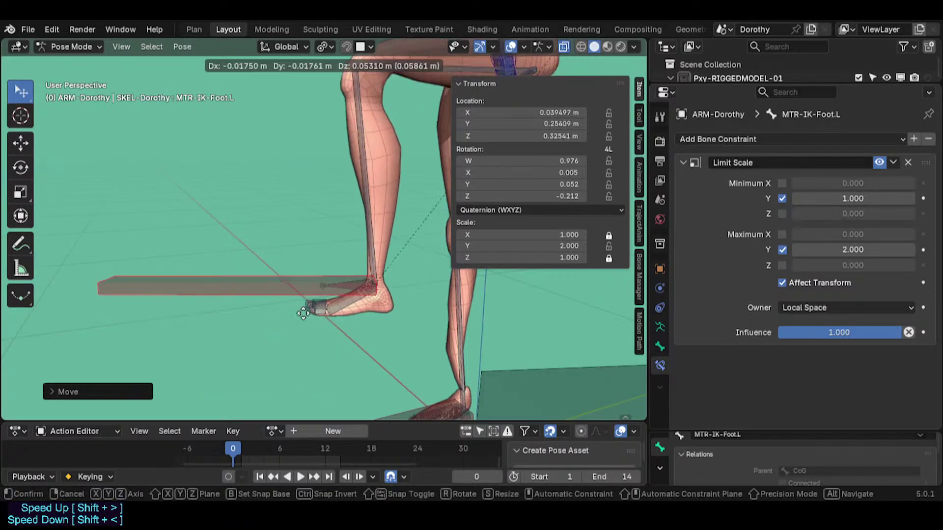
click(306, 284)
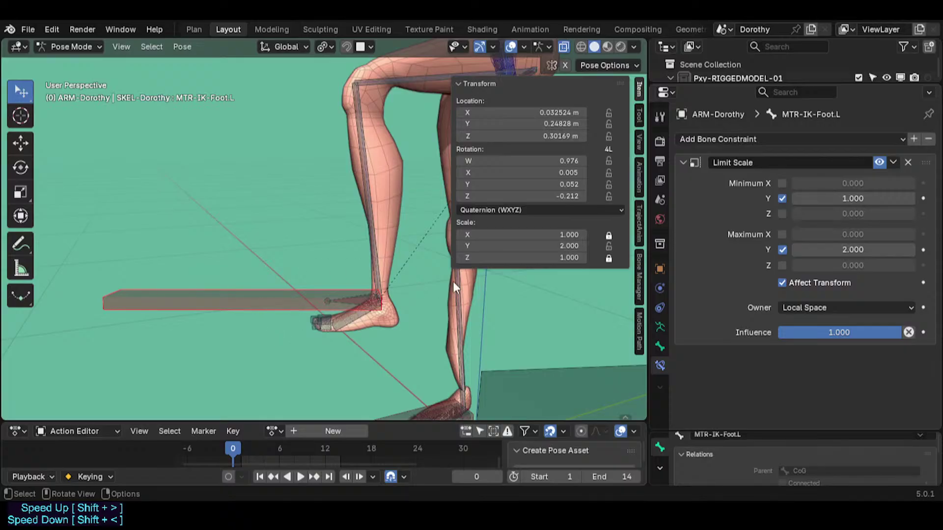
key(g)
click(293, 286)
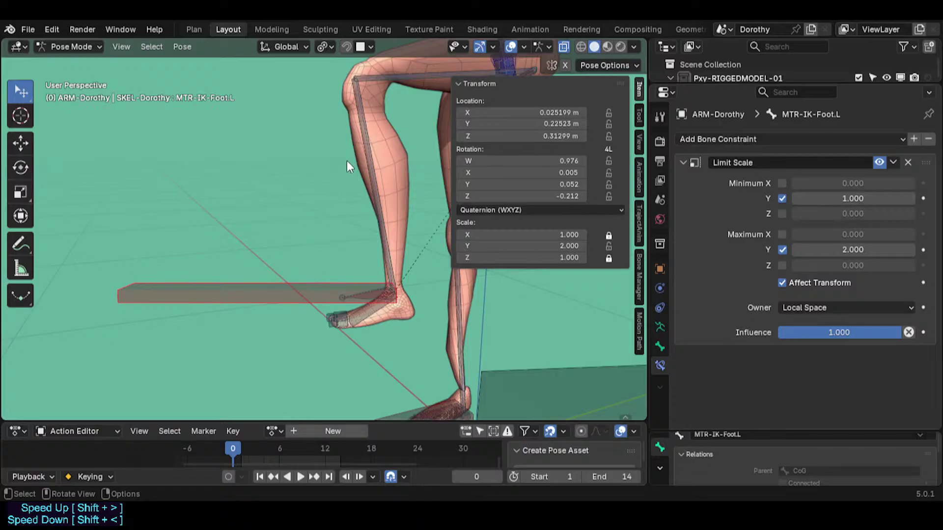
Hide the transform sidebar to free the view of the raised left leg.
middle_drag(347, 166, 357, 337)
key(n)
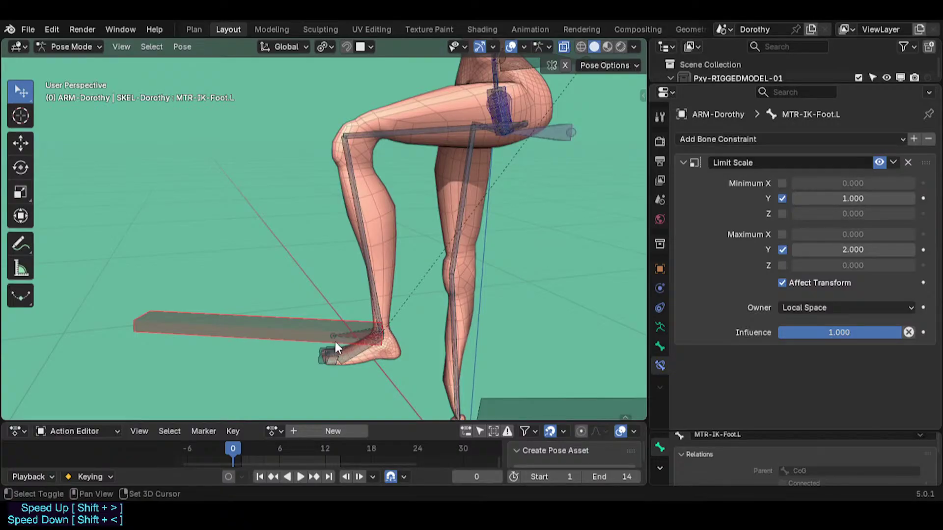
middle_drag(335, 341, 342, 275)
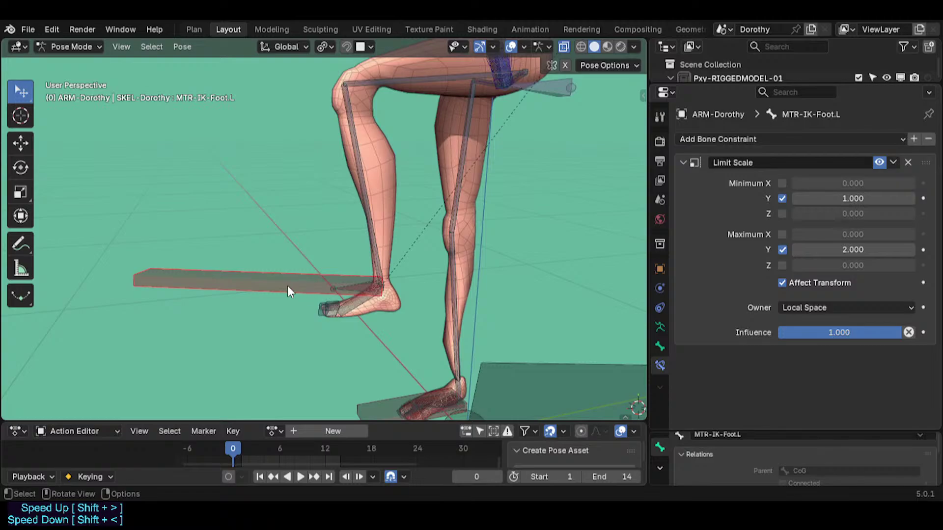
Move MTR-IK-Foot.L slightly and scale it again to test the foot's response.
middle_drag(287, 285, 285, 280)
key(g)
click(264, 290)
key(s)
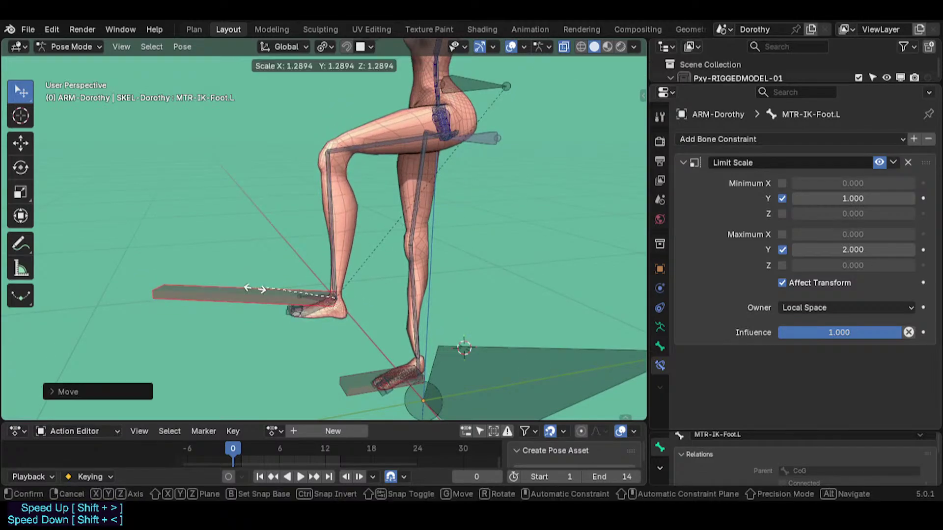
click(274, 295)
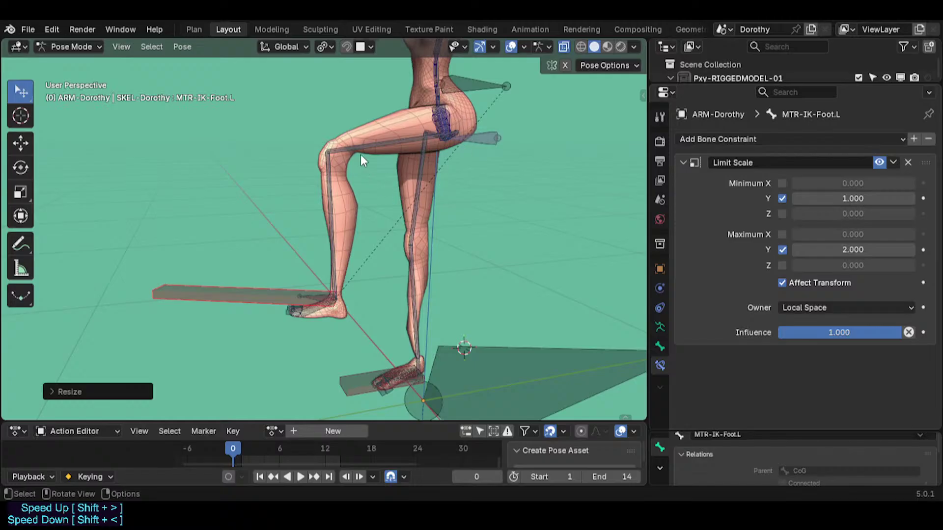
click(255, 295)
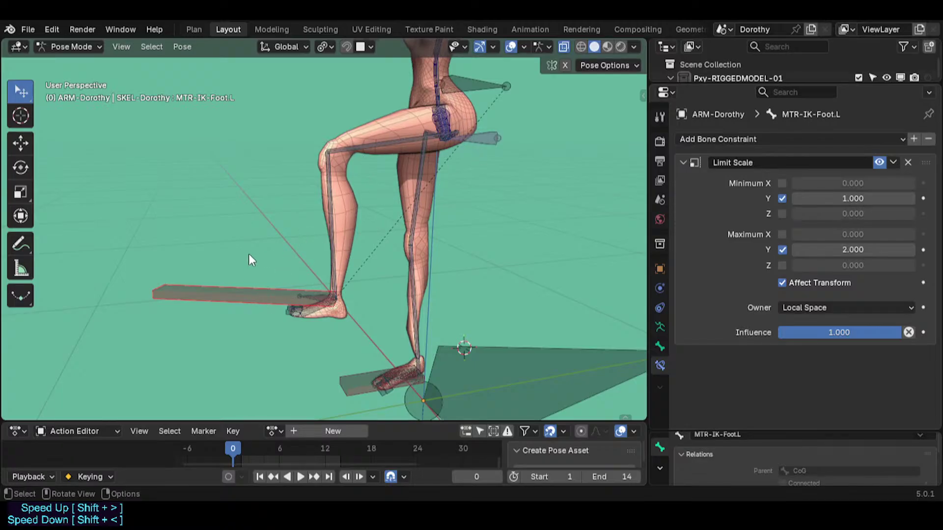
Try scaling the ROOT and CoG bones to check how the legs react, and reselect MTR-IK-Foot.L.
click(478, 355)
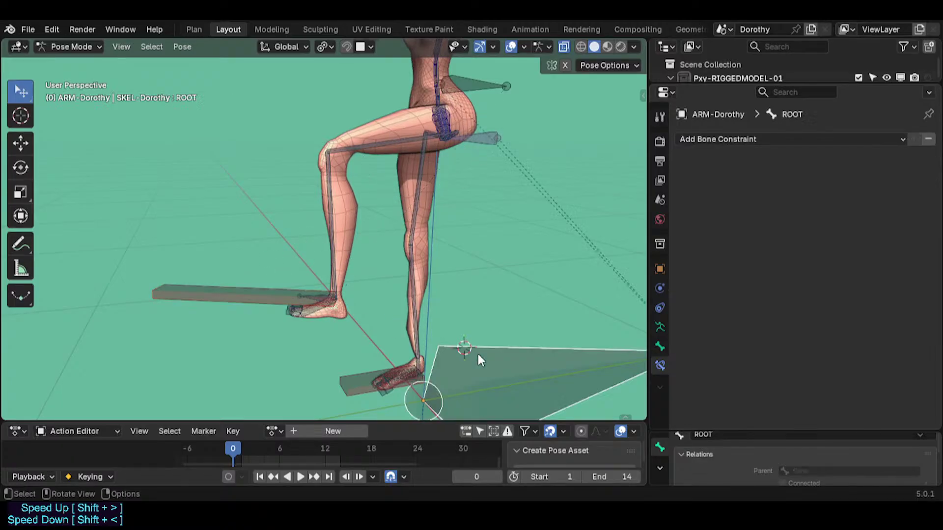
key(s)
right_click(465, 320)
click(478, 92)
key(s)
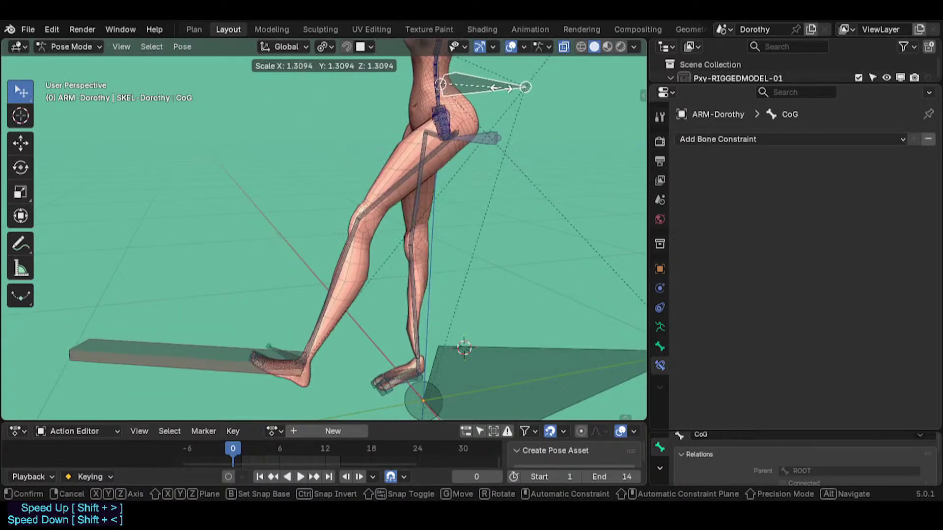
right_click(480, 93)
click(514, 353)
click(320, 298)
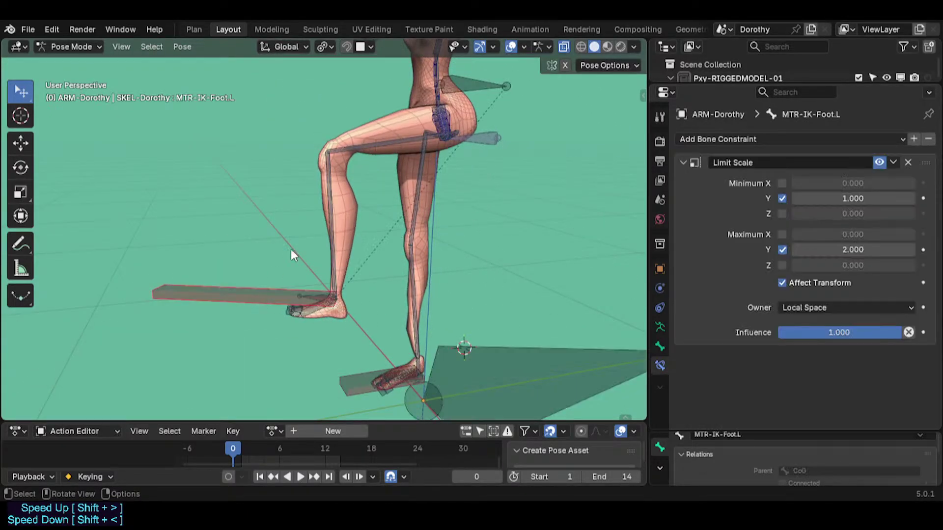
Examine the raised left leg and foot up close, including the TGT-Foot.L bone.
shift+middle_drag(374, 168, 343, 293)
shift+middle_drag(314, 232, 340, 77)
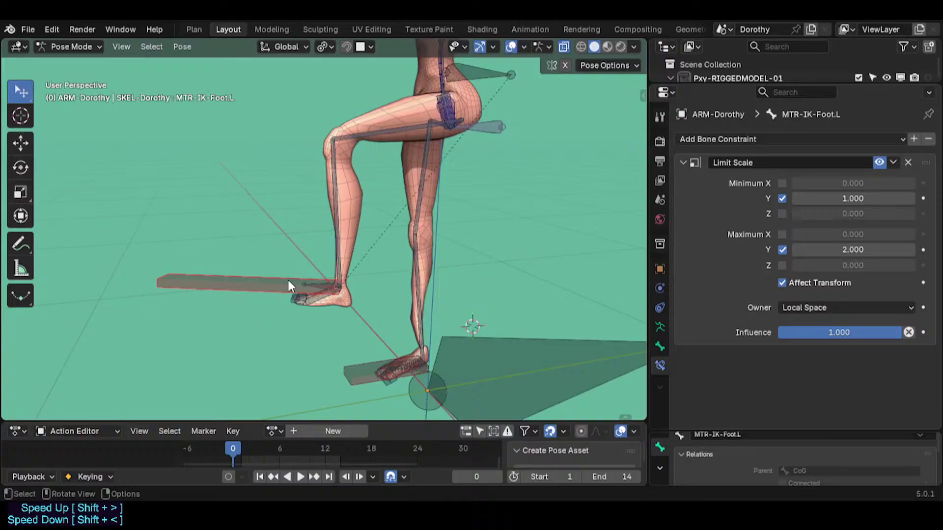
scroll(313, 290, up, 2)
scroll(335, 293, up, 1)
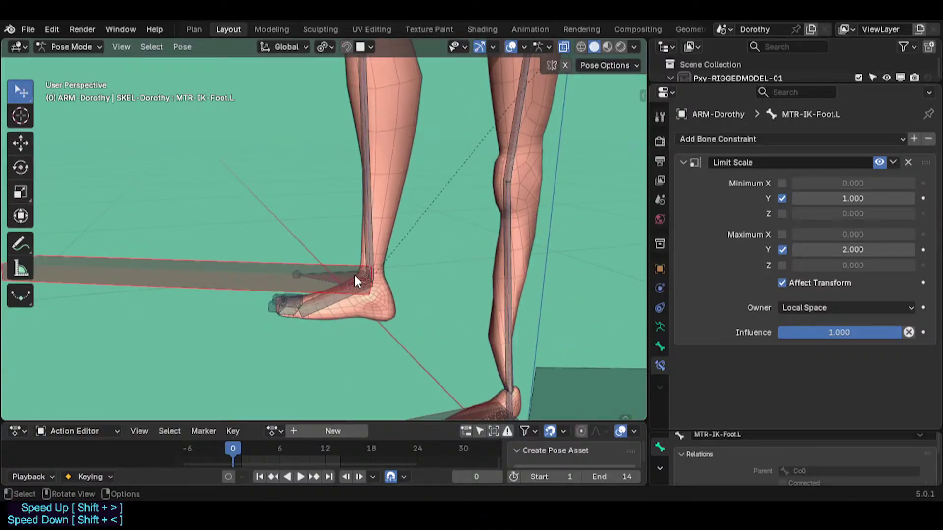
click(336, 295)
scroll(322, 289, down, 2)
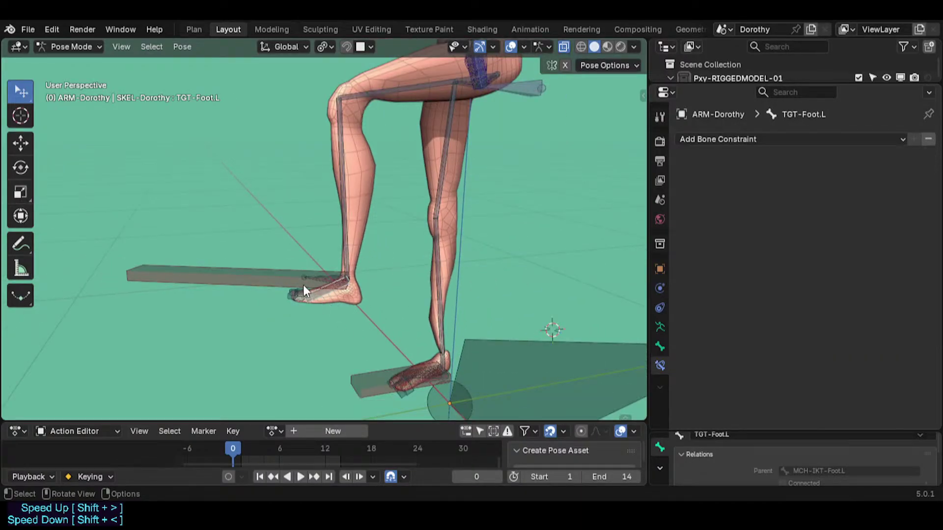
scroll(290, 288, up, 1)
scroll(303, 284, down, 3)
Clear the location, rotation and scale of all pose bones.
key(a)
key(alt+g)
key(alt+r)
key(alt+s)
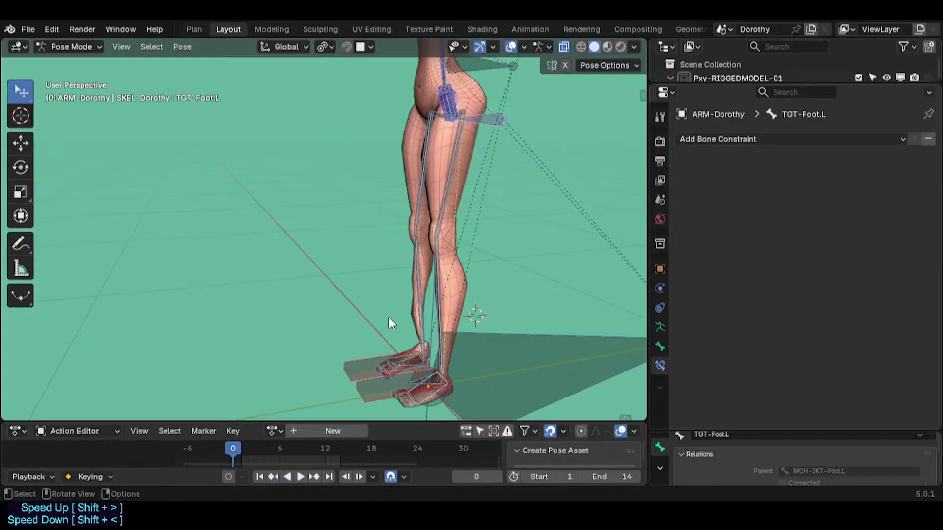
Raise the left foot forward by moving MTR-IK-Foot.L up and out, and tilt it with a slight rotation.
middle_drag(389, 317, 302, 272)
click(299, 340)
middle_drag(299, 340, 279, 247)
key(g)
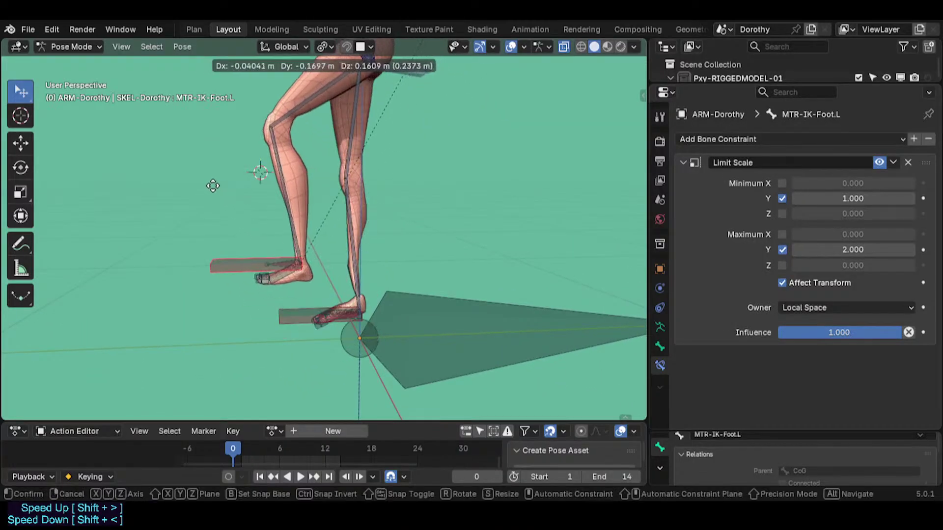
click(214, 186)
middle_drag(214, 187, 296, 268)
key(g)
click(357, 238)
key(r)
click(363, 235)
Review the Copy Rotation FOLLOW and ARC constraints on MCH-IKT-Foot.L and save the file.
click(291, 258)
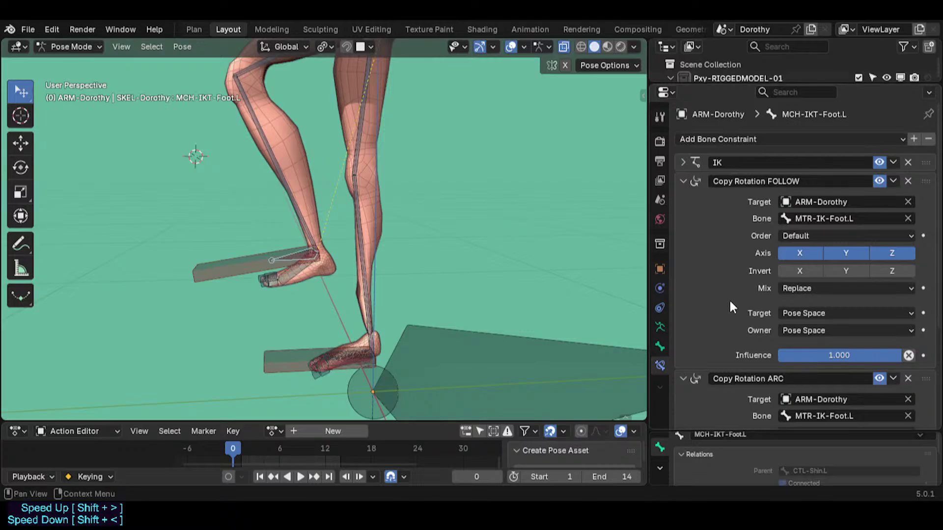
scroll(737, 315, down, 5)
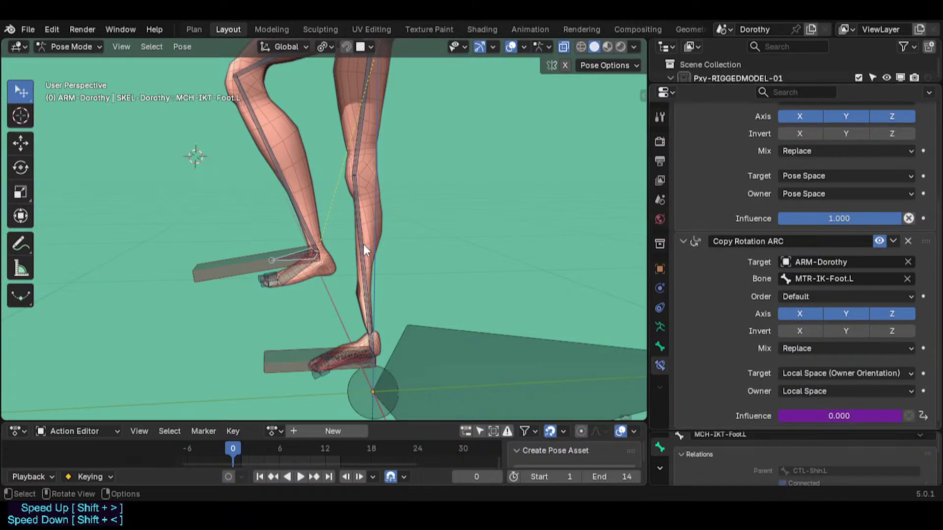
key(ctrl+s)
In Edit Mode, symmetrize the left foot's control bones, including MTR-IK-Foot.L and TGT-Foot.L, and return to Pose Mode.
click(262, 265)
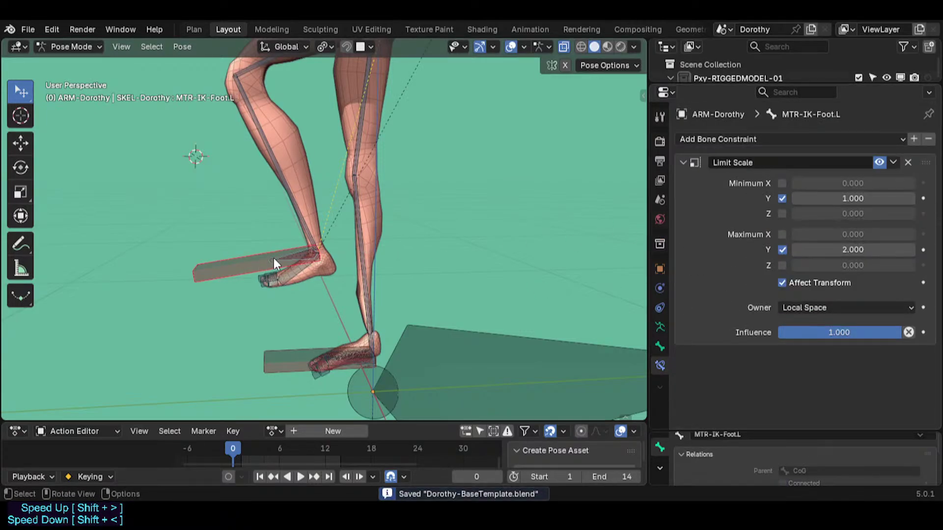
key(Tab)
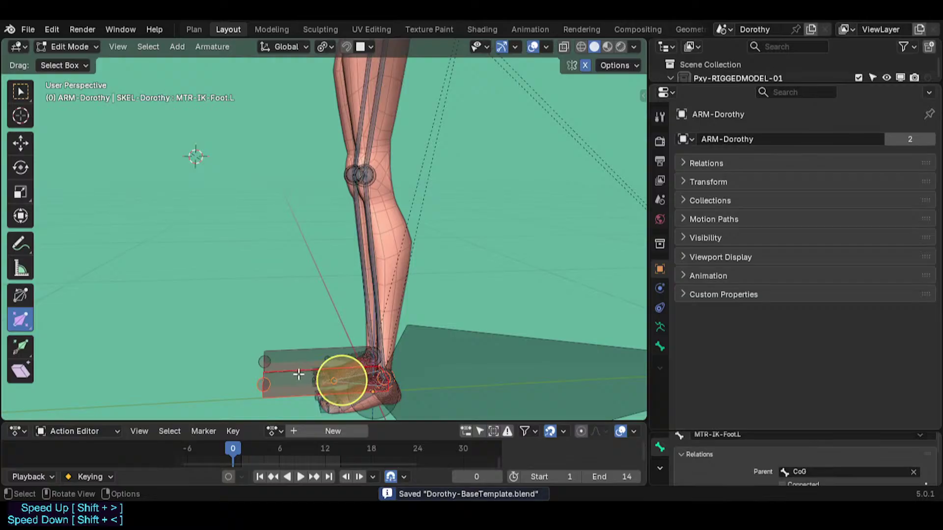
scroll(326, 374, up, 3)
shift+middle_drag(333, 319, 329, 211)
scroll(356, 293, up, 4)
middle_drag(355, 293, 400, 313)
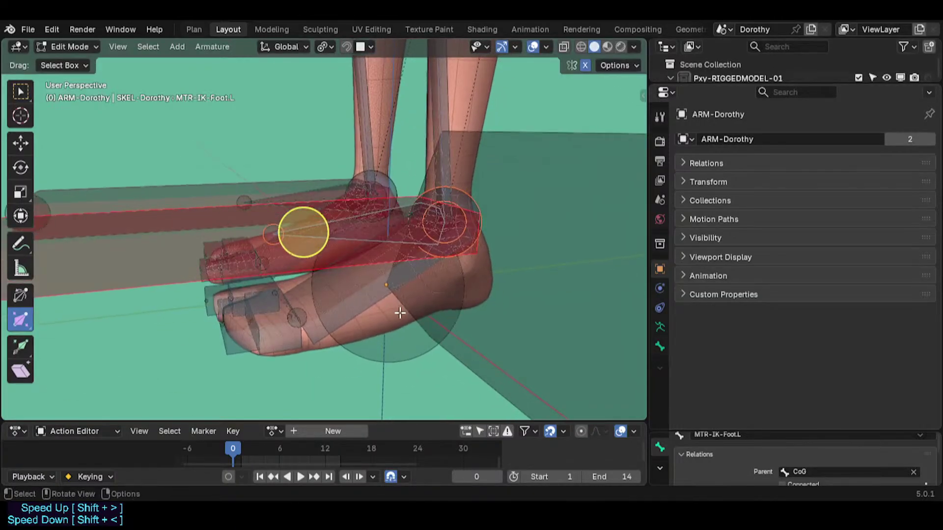
shift+click(356, 283)
shift+click(354, 295)
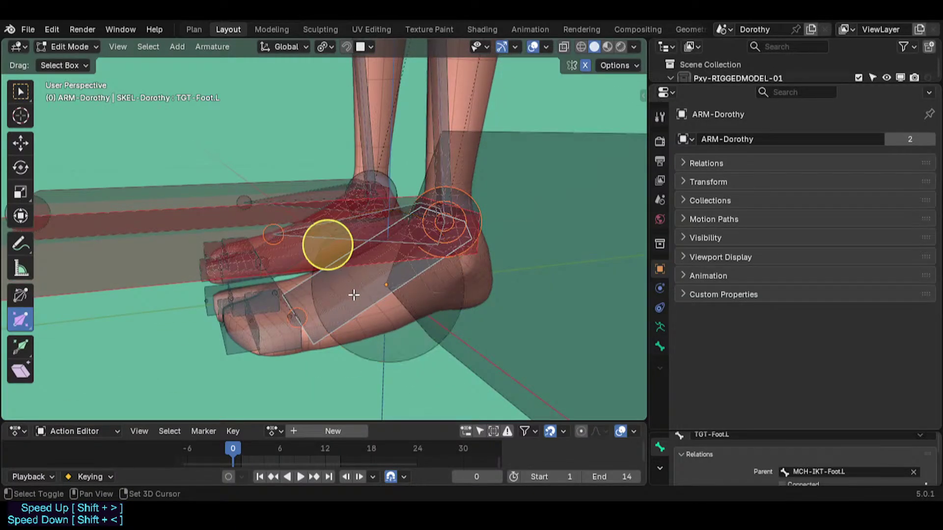
shift+click(314, 297)
mouse_move(310, 307)
middle_down()
mouse_move(410, 295)
mouse_move(339, 301)
mouse_move(316, 293)
middle_up()
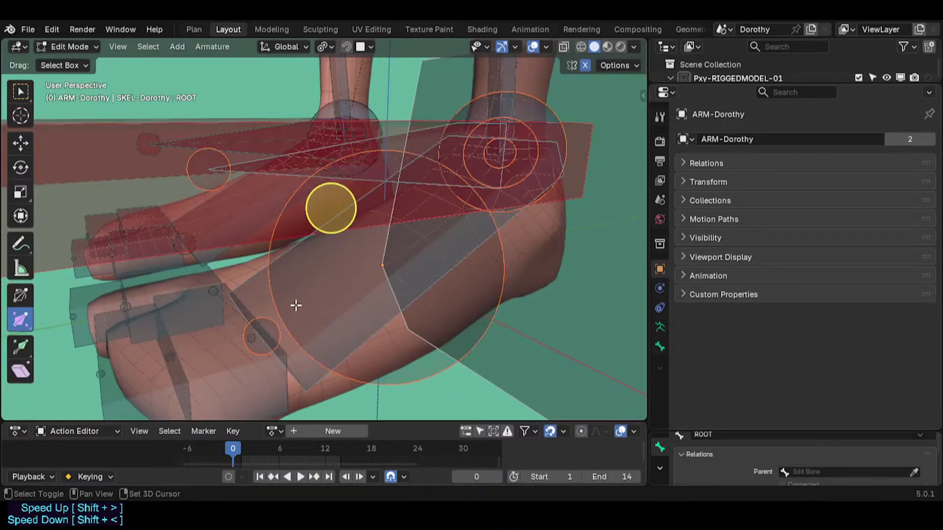
scroll(295, 303, down, 5)
right_click(321, 282)
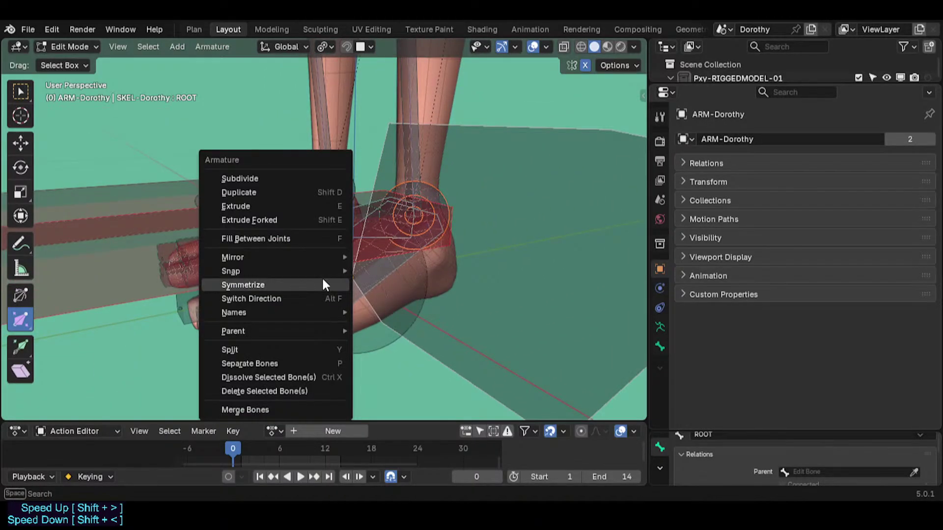
click(322, 276)
scroll(322, 279, down, 3)
key(Tab)
Raise the right foot by moving MTR-IK-Foot.R up and back, and rotate it so the toes point downward.
middle_drag(314, 270, 250, 256)
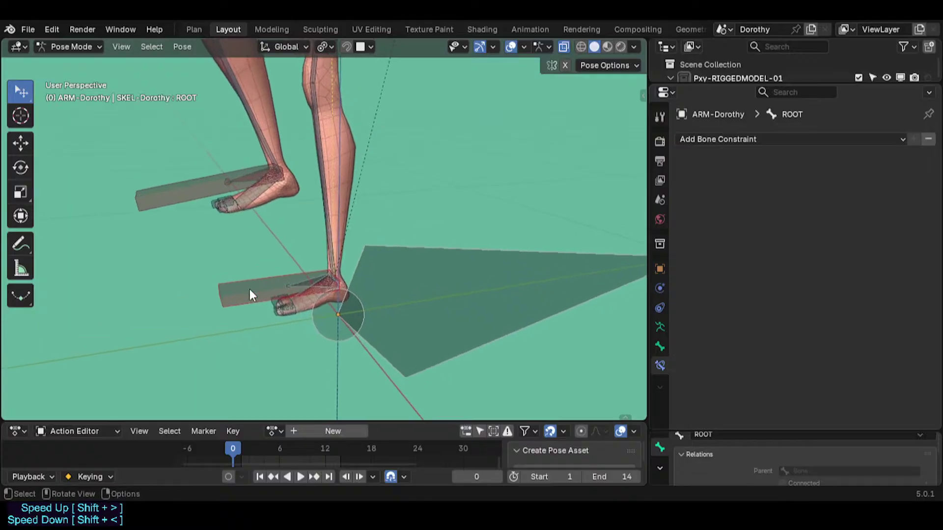
drag(249, 286, 213, 216)
shift+middle_drag(213, 217, 222, 252)
key(r)
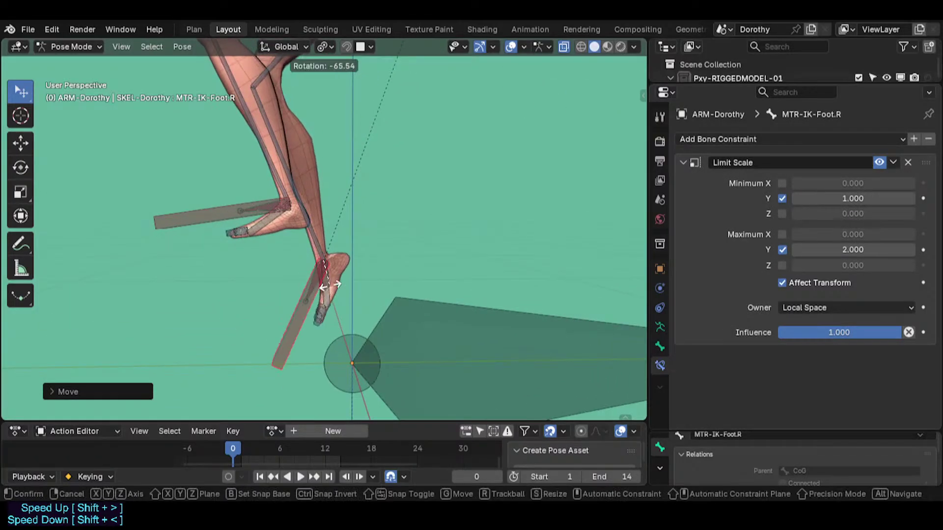
click(321, 278)
key(g)
click(345, 250)
key(r)
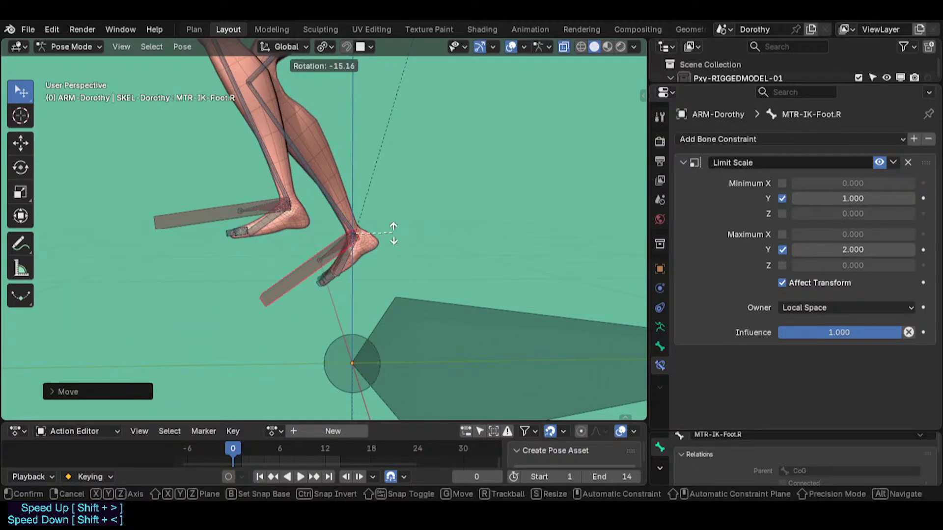
click(383, 211)
key(g)
click(383, 231)
Check the mirrored constraints on MCH-IKT-Foot.R, including Copy Rotation ARC, compare the foot controls, and save the file.
click(338, 209)
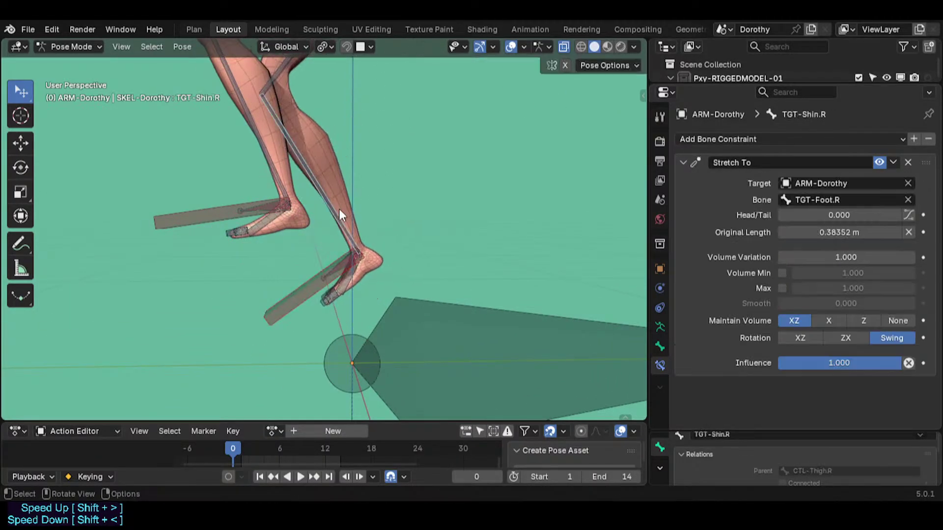
click(328, 273)
click(305, 284)
click(345, 267)
scroll(866, 376, down, 6)
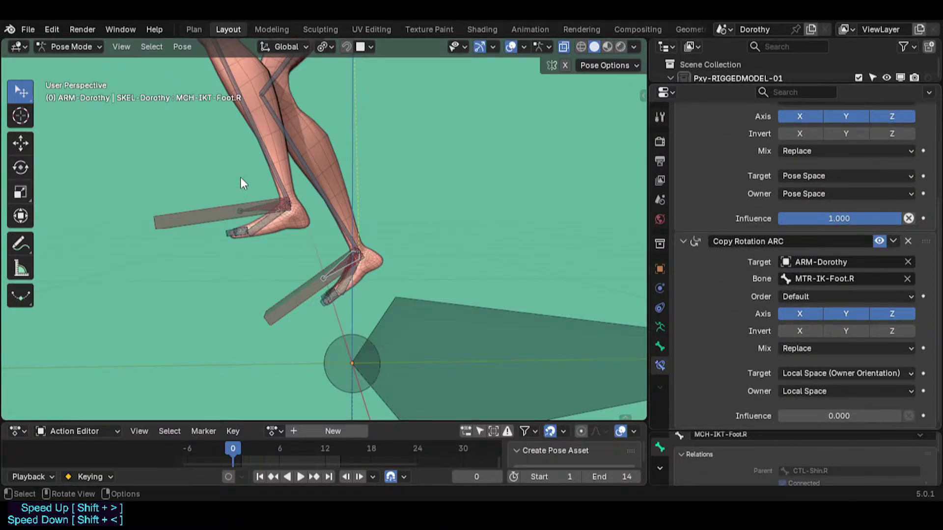
click(208, 224)
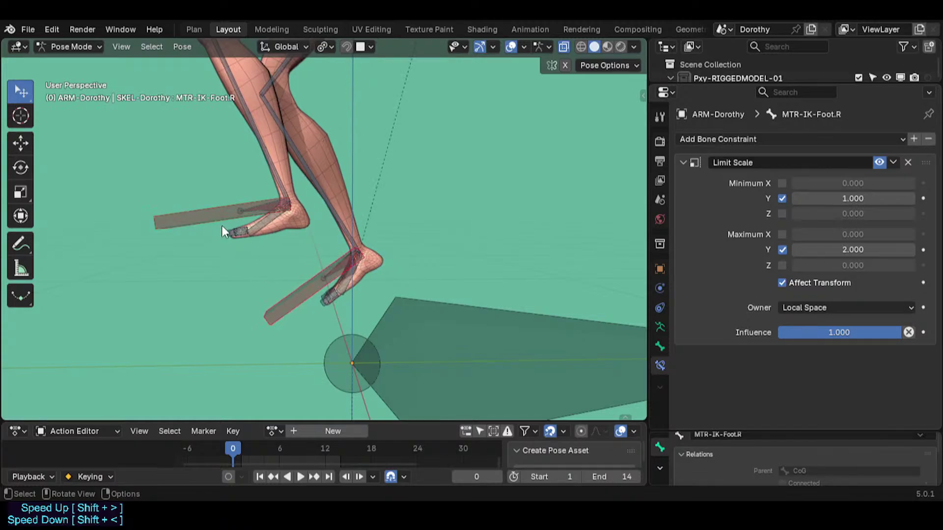
click(222, 225)
click(190, 216)
key(ctrl+s)
Copy the driver from the Copy Rotation ARC influence on MCH-IKT-Foot.L and paste it onto the same influence on MCH-IKT-Foot.R.
click(269, 204)
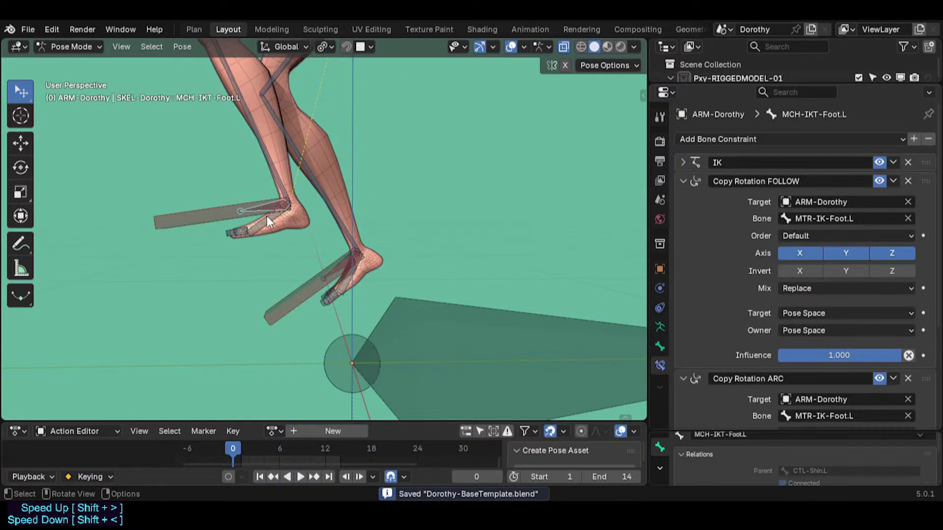
scroll(791, 301, down, 5)
right_click(829, 411)
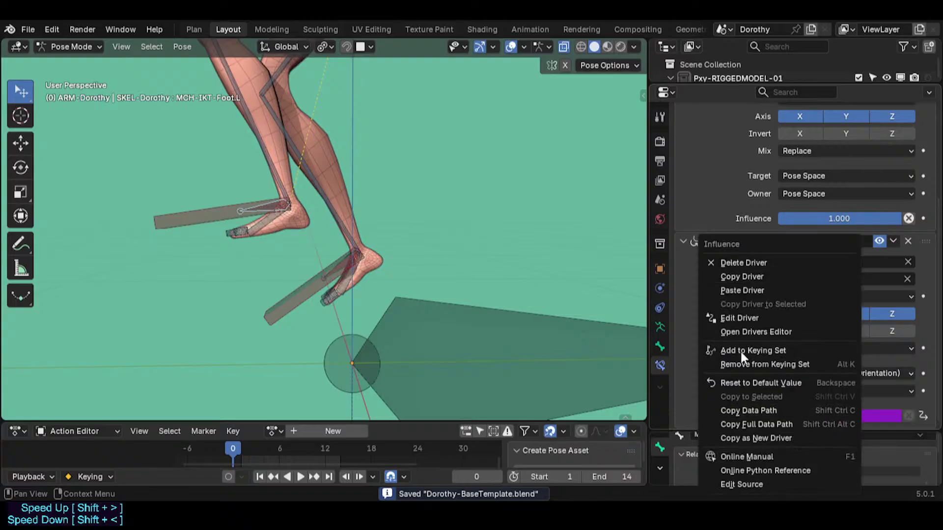
click(742, 277)
click(312, 282)
click(330, 273)
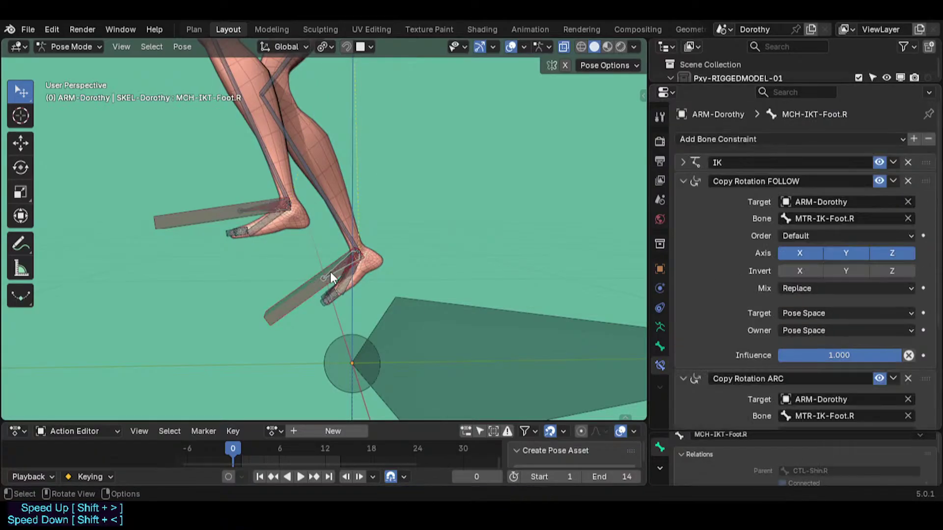
scroll(841, 344, down, 5)
right_click(837, 418)
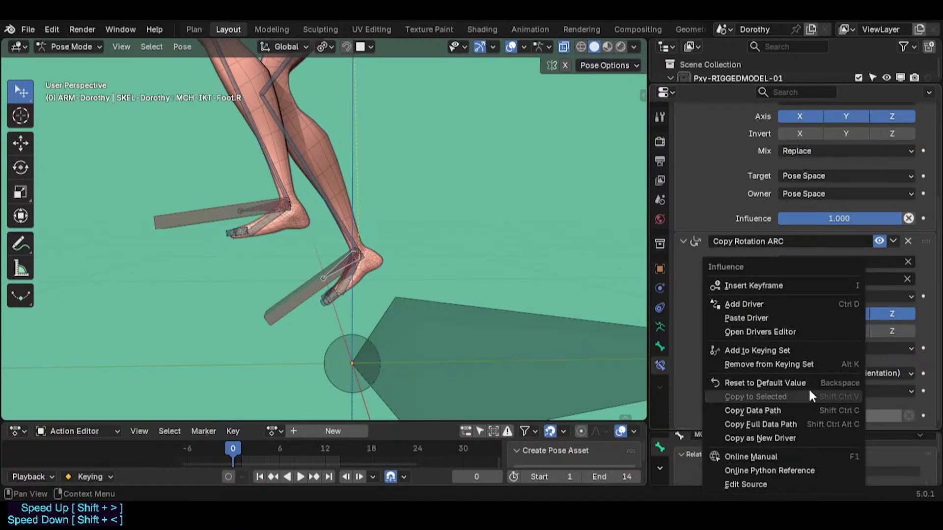
click(761, 317)
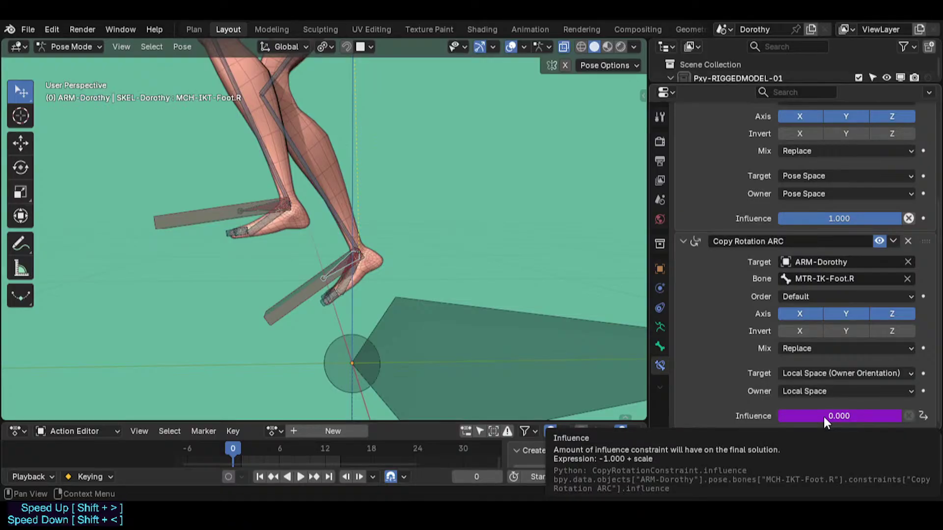
Edit the pasted driver on MCH-IKT-Foot.R so its scale variable's path points to MTR-IK-Foot.R instead of MTR-IK-Foot.L.
right_click(823, 415)
click(757, 314)
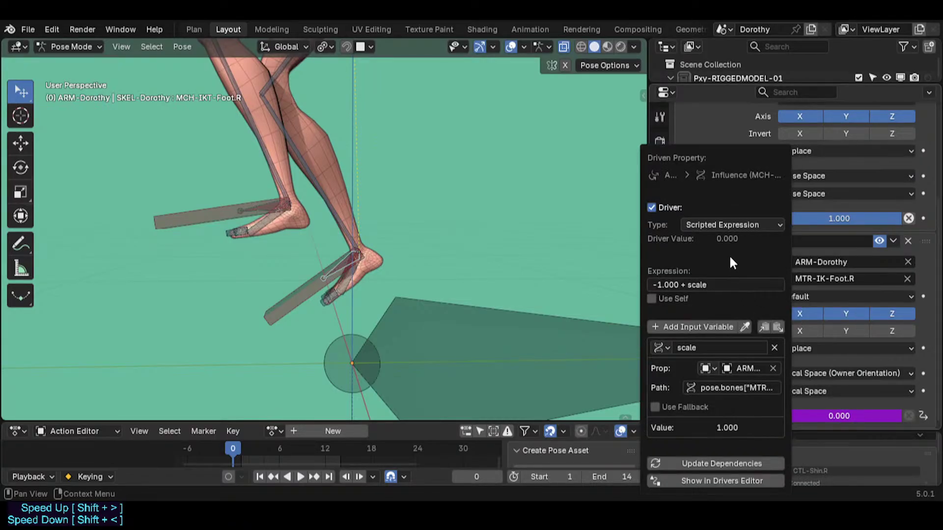
click(739, 368)
click(690, 369)
click(723, 388)
click(745, 388)
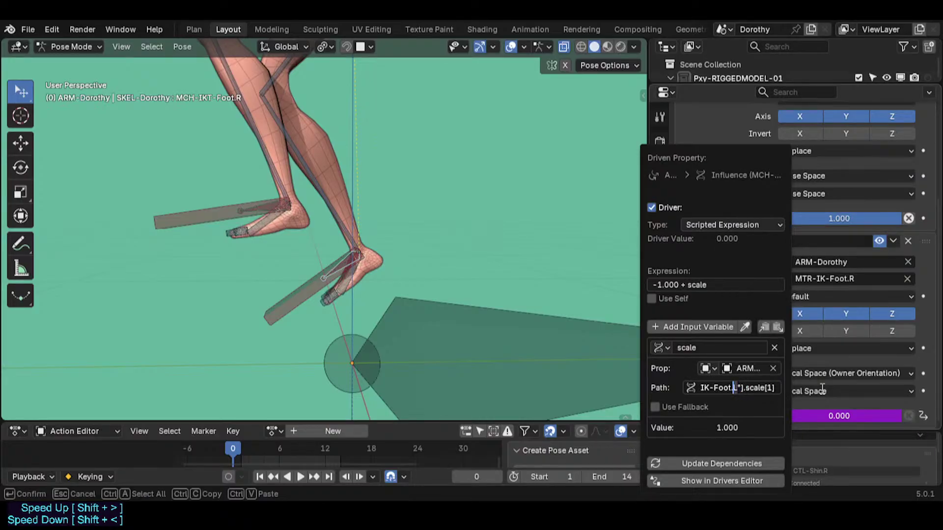
key(Return)
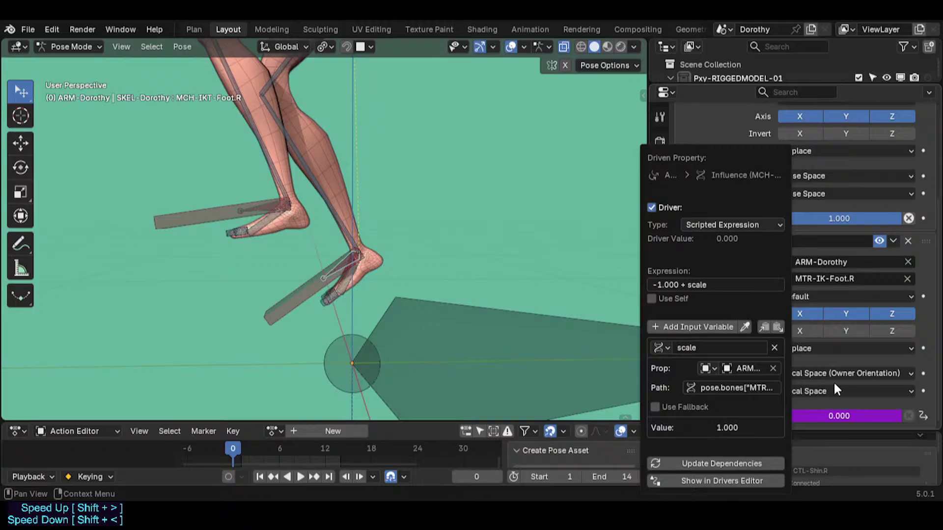
Show the bone transform values and rotate MTR-IK-Foot.L about the X axis so the left toes point downward.
key(n)
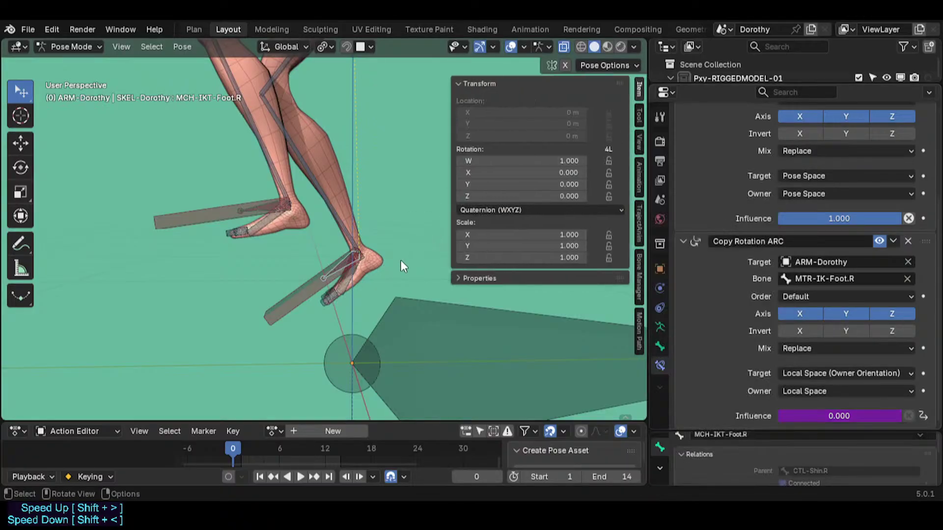
click(218, 216)
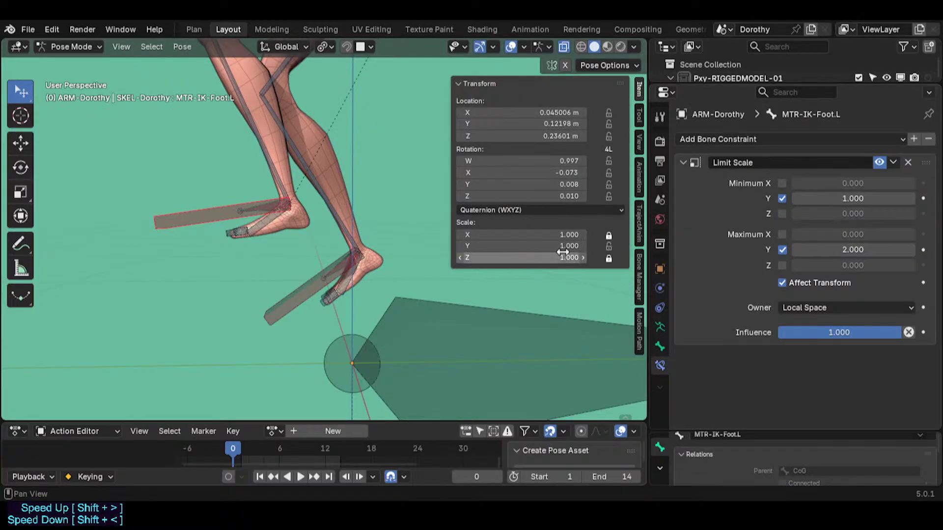
click(241, 217)
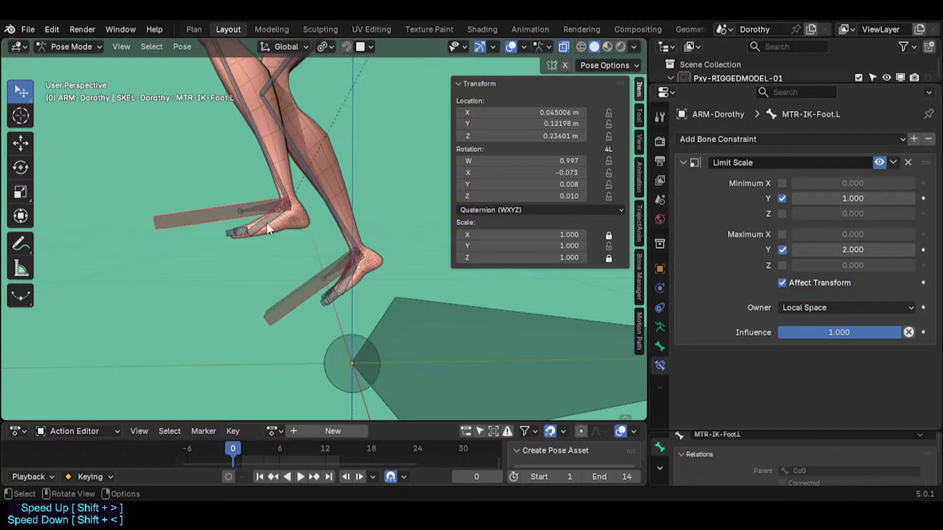
key(r)
key(x)
click(303, 243)
Test the right foot's ARC blending by scaling MTR-IK-Foot.R up and down, leave its Y scale at 2.000, and save the file.
click(293, 290)
mouse_move(283, 289)
middle_down()
mouse_move(417, 311)
mouse_move(281, 293)
middle_up()
key(s)
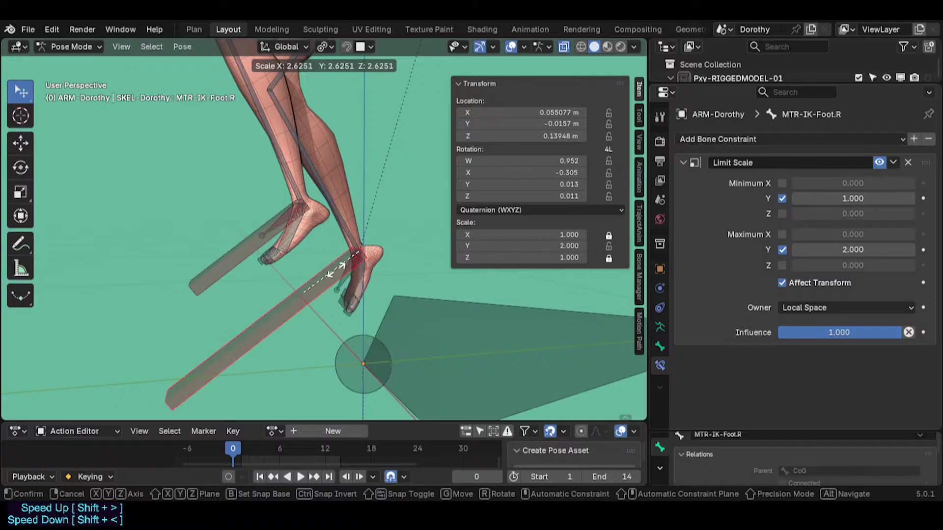
click(317, 277)
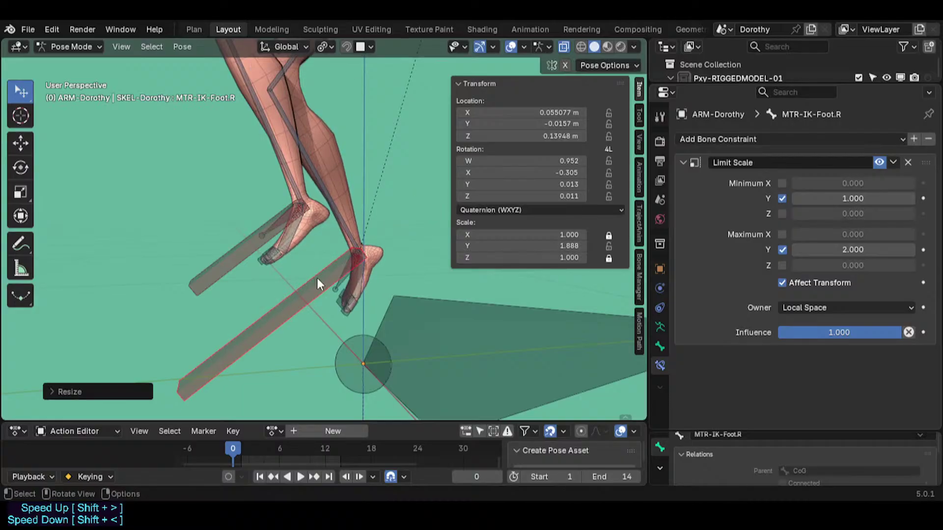
key(s)
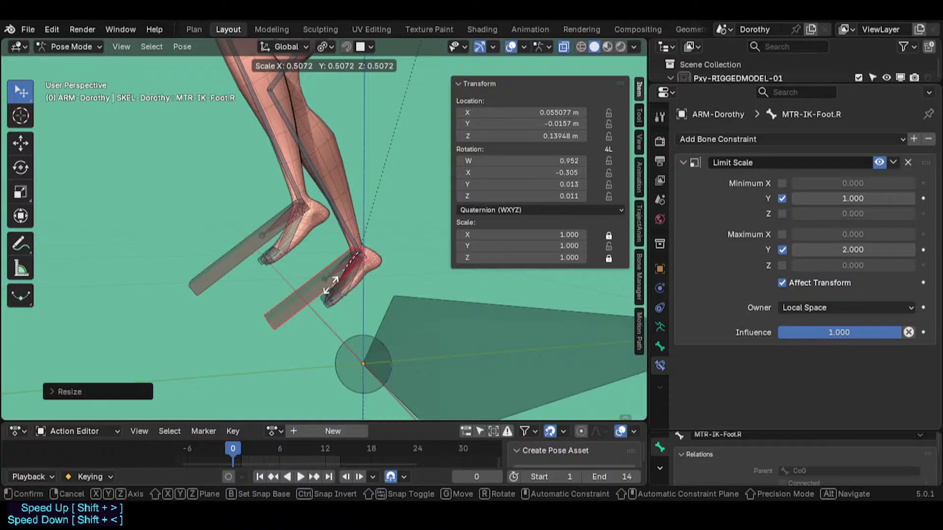
click(264, 324)
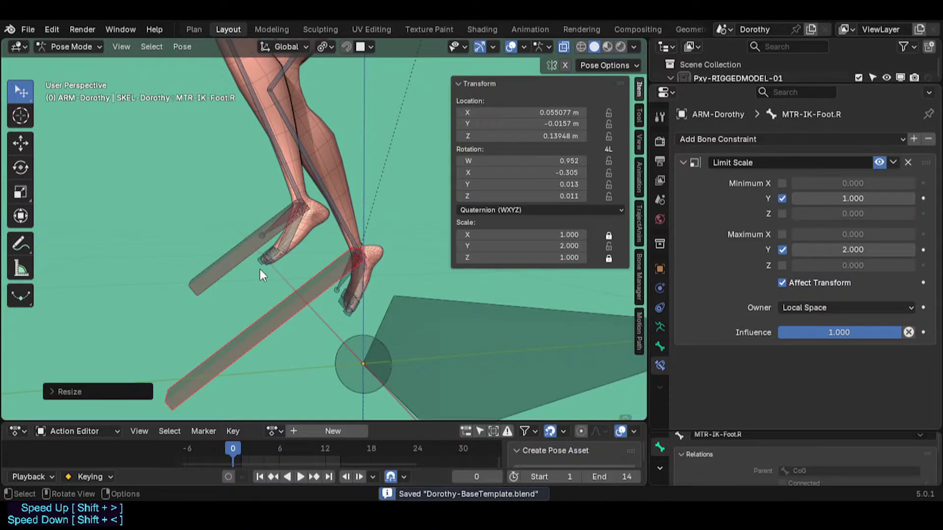
Change the Copy Rotation ARC influence driver expression on MCH-IKT-Foot.L to -1.000 + scale*2.
click(283, 224)
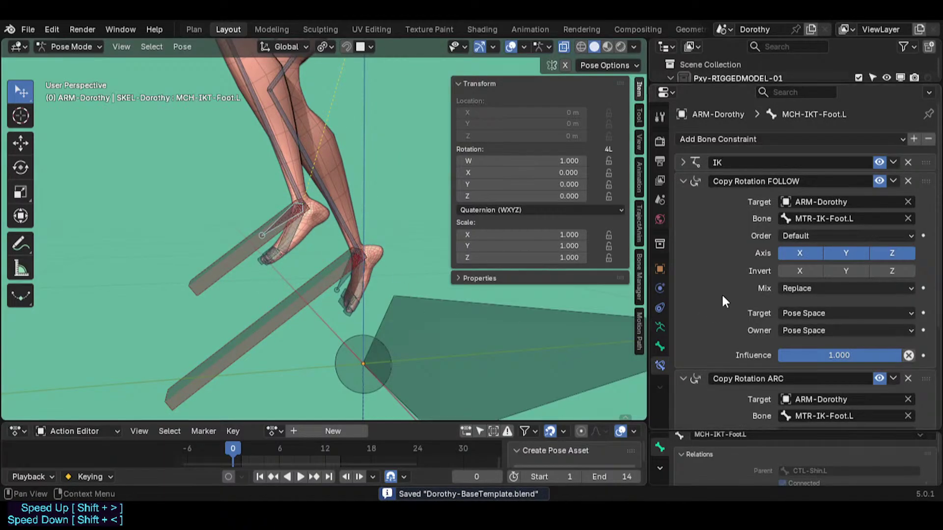
scroll(721, 293, down, 5)
right_click(832, 414)
click(743, 318)
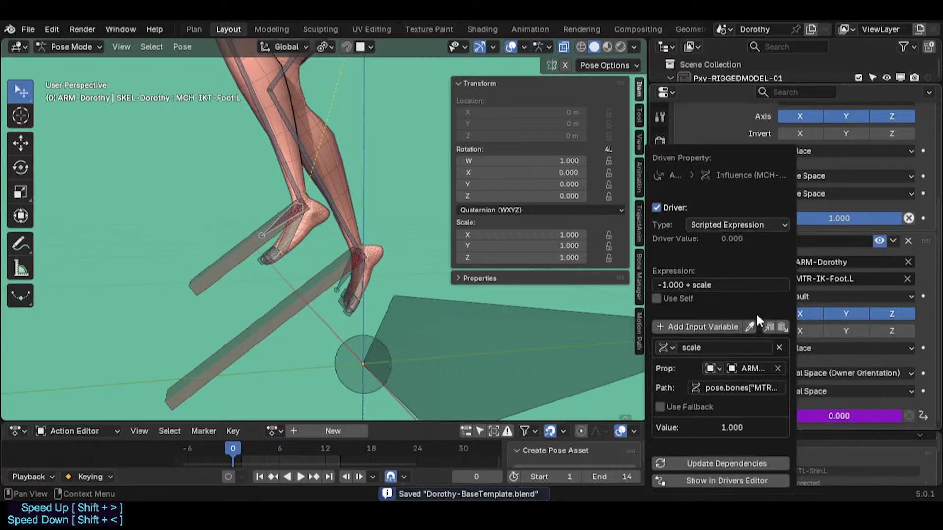
click(726, 283)
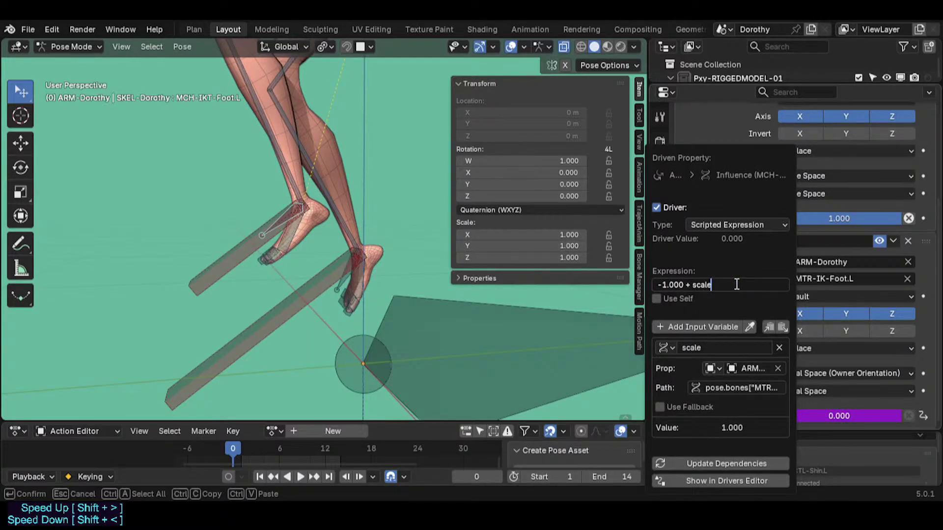
text(*2)
key(Return)
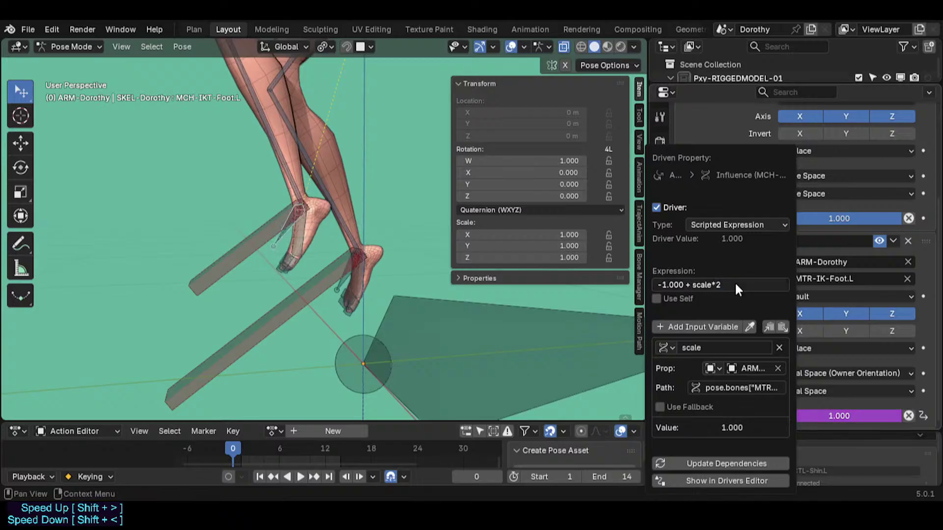
Try scaling up MTR-IK-Foot.L to test the modified driver, and cancel the scaling.
click(240, 260)
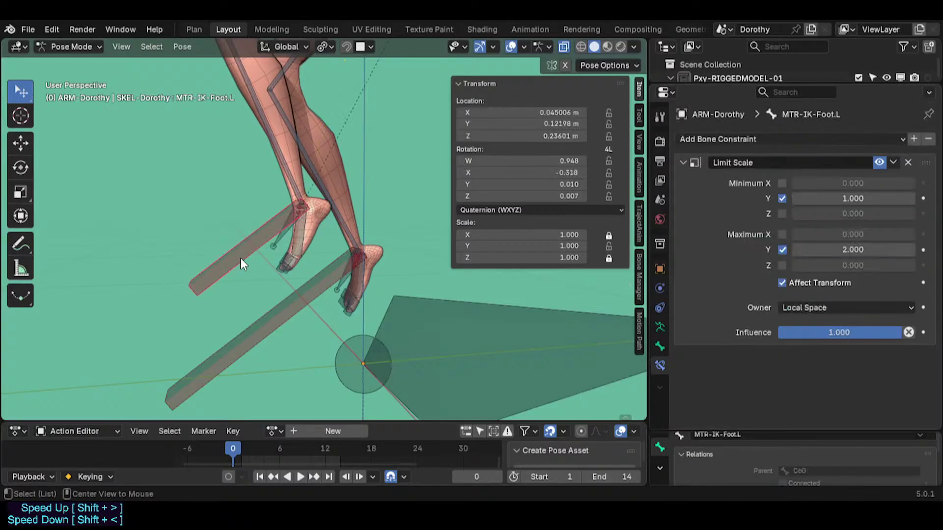
key(s)
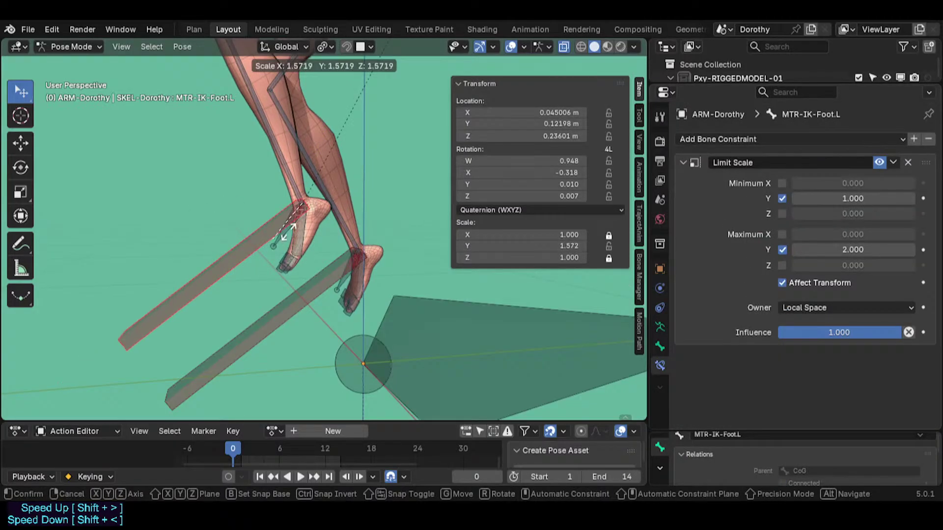
right_click(327, 199)
Restore the Copy Rotation ARC influence driver expression on MCH-IKT-Foot.L to -1.000 + scale.
click(278, 239)
scroll(827, 382, down, 3)
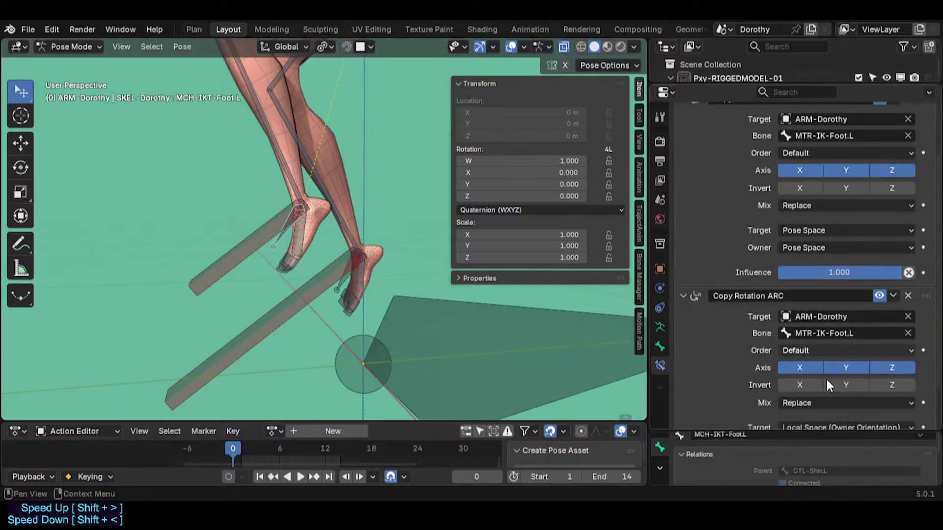
scroll(826, 383, down, 3)
right_click(841, 416)
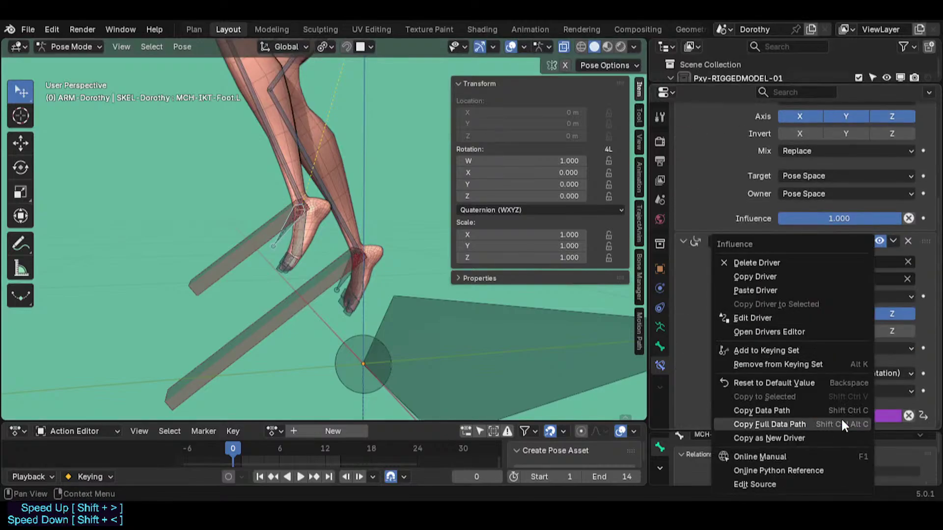
click(750, 318)
click(730, 285)
click(730, 285)
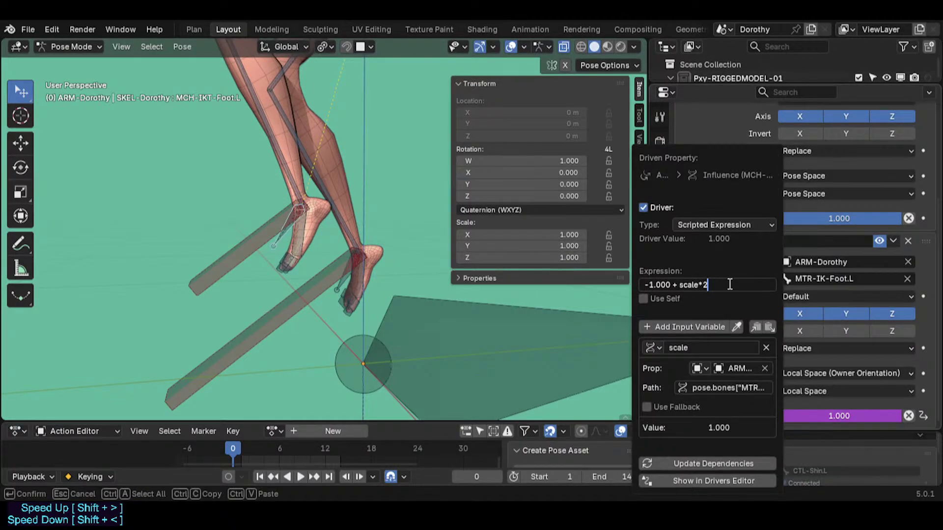
key(BackSpace)
key(BackSpace)
key(Return)
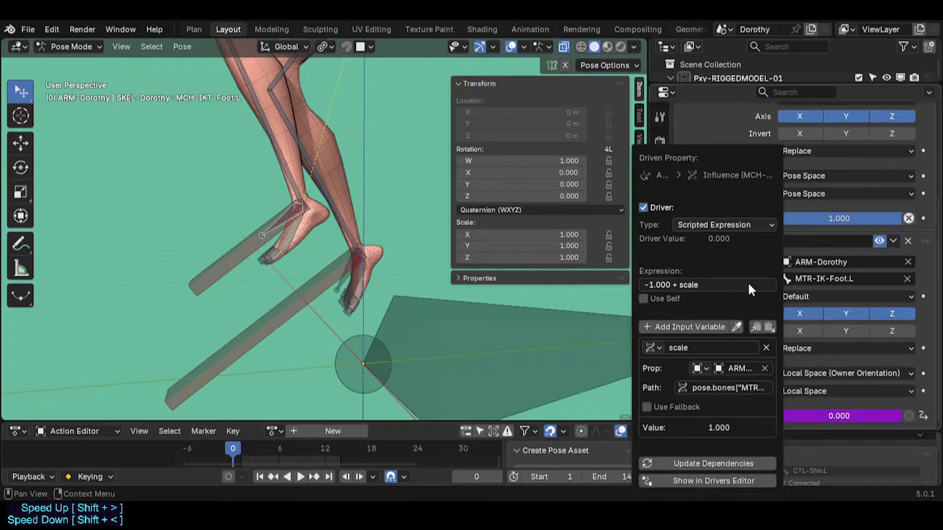
Review the terms of the ARC influence driver expression on MCH-IKT-Foot.L, keep it as -1.000 + scale, and save the file.
click(715, 284)
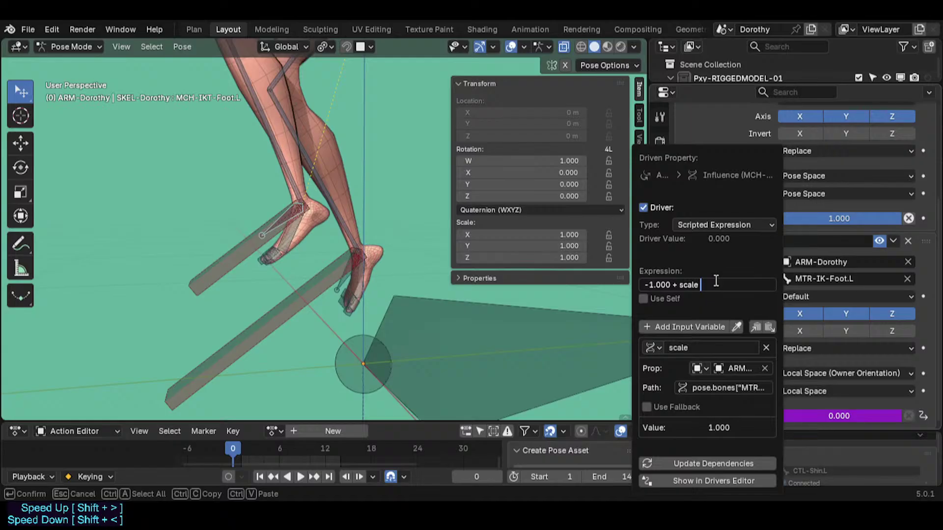
key(BackSpace)
key(Left)
key(Left)
key(Left)
key(Left)
key(Left)
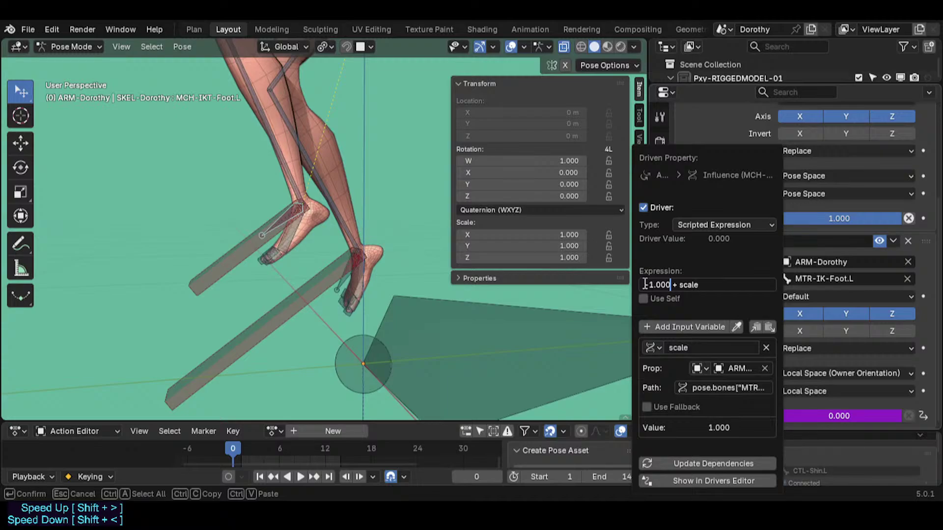
key(Return)
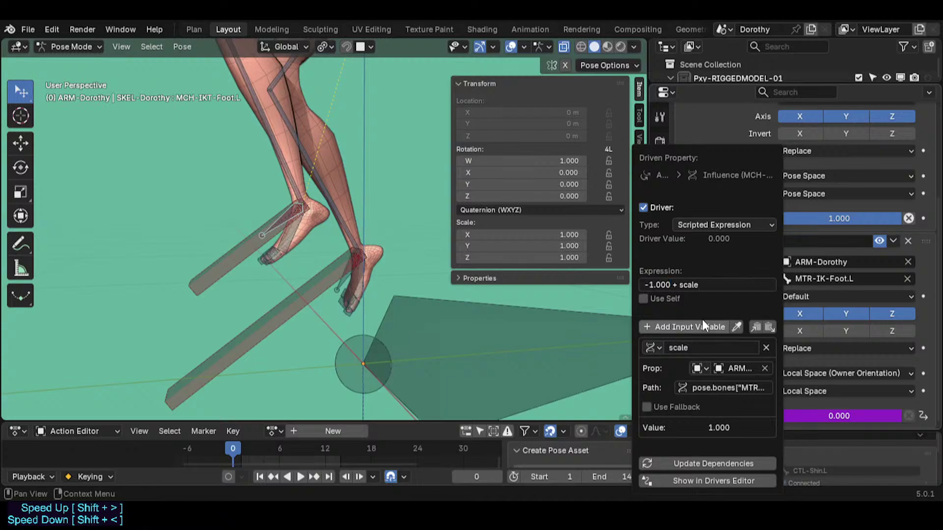
key(ctrl+s)
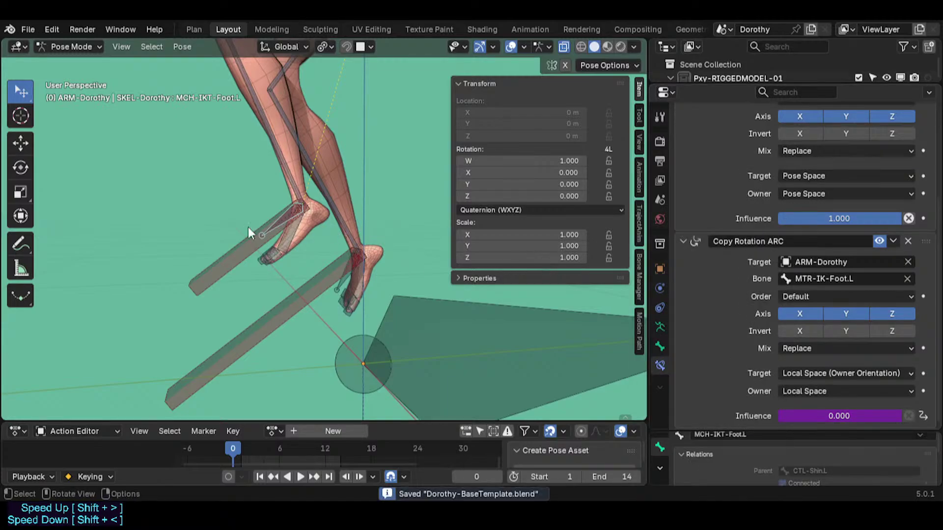
Move and rotate MTR-IK-Foot.L to test how the left foot follows its IK control.
click(246, 236)
key(g)
click(276, 223)
key(r)
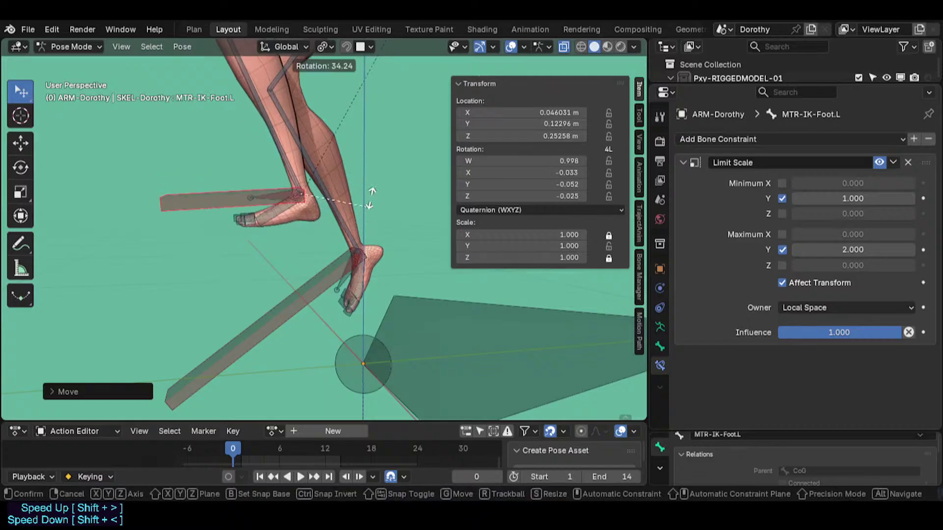
click(361, 189)
Clear the location and rotation of all pose bones.
key(a)
key(alt+g)
key(alt+r)
Set the Limit Scale constraint's maximum Y on MTR-IK-Foot.R to 1.500.
click(297, 328)
key(s)
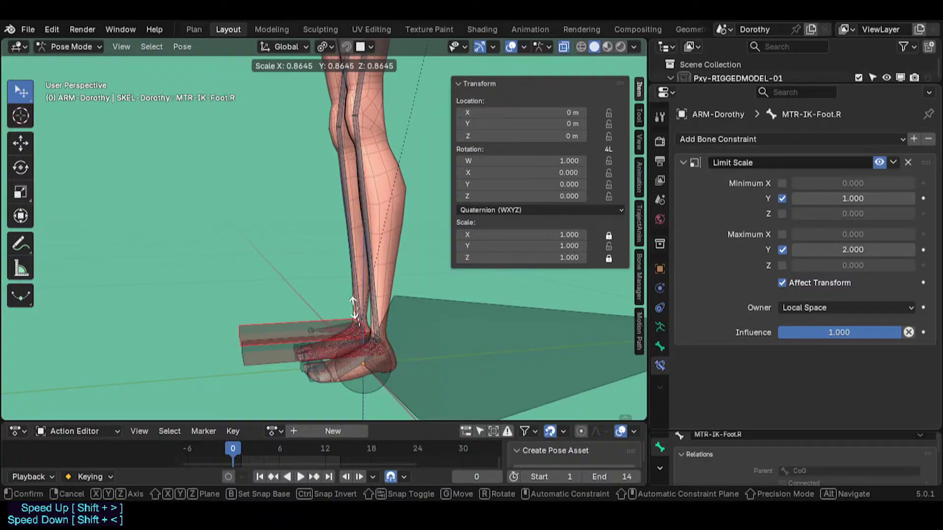
key(Escape)
click(830, 251)
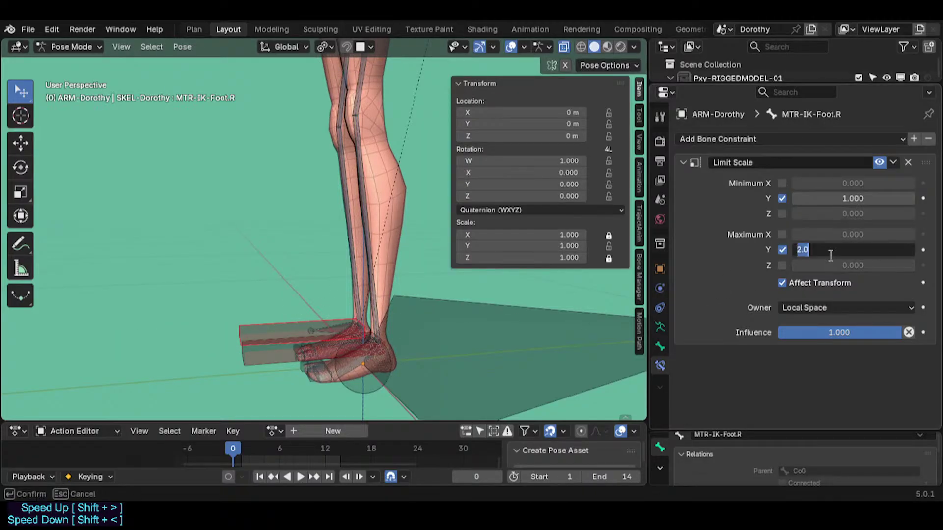
text(1.5)
key(Return)
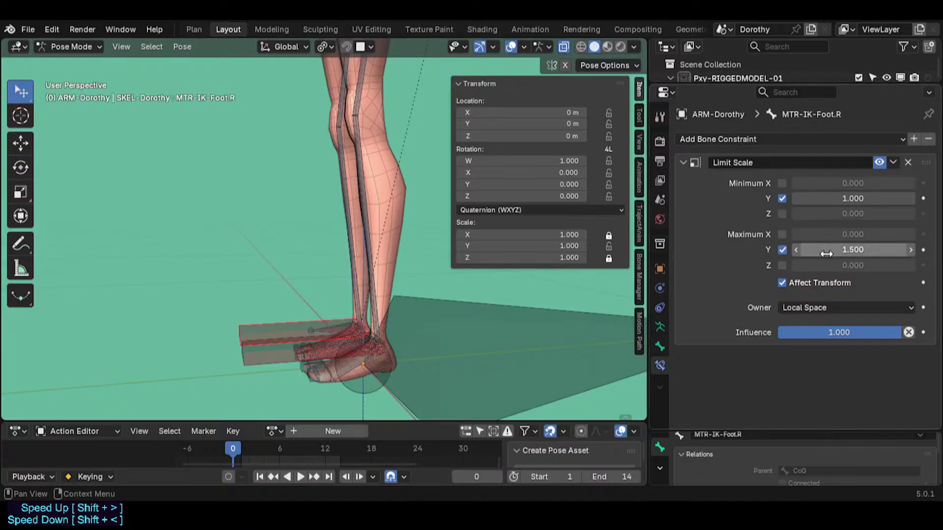
click(826, 254)
key(Escape)
Raise MTR-IK-Foot.R off the floor and try scaling it, cancelling each scaling.
click(276, 320)
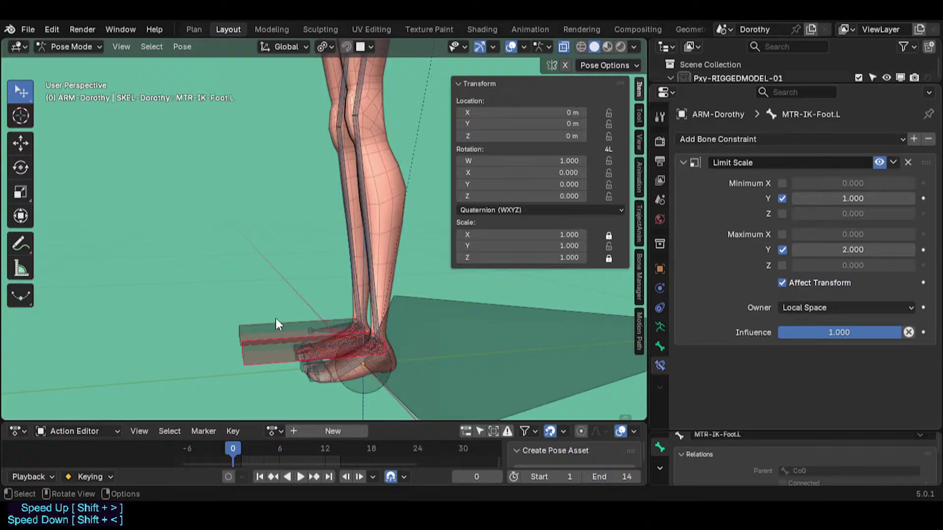
click(276, 319)
key(g)
click(372, 255)
key(s)
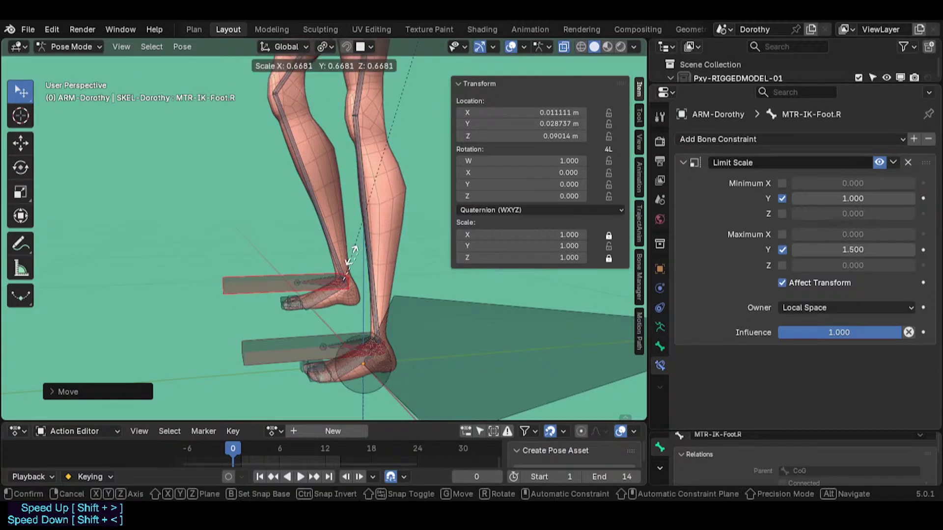
key(Escape)
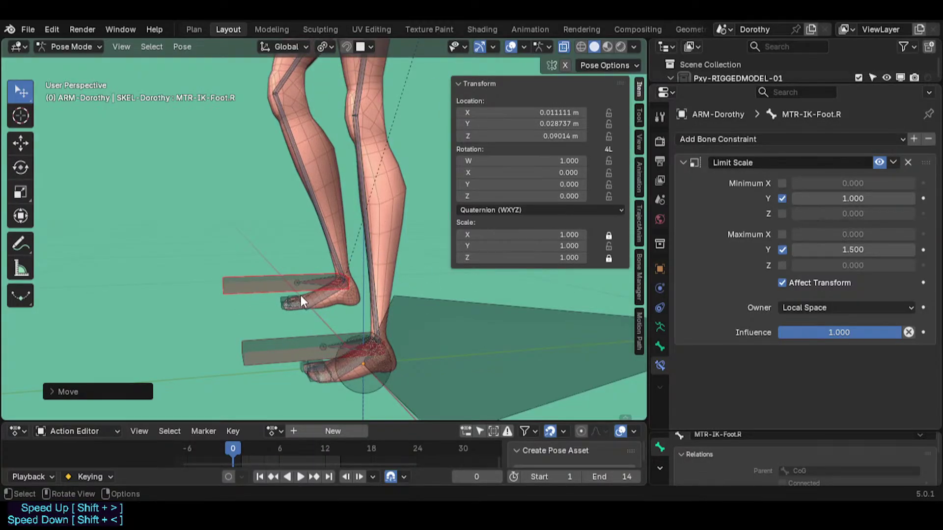
key(s)
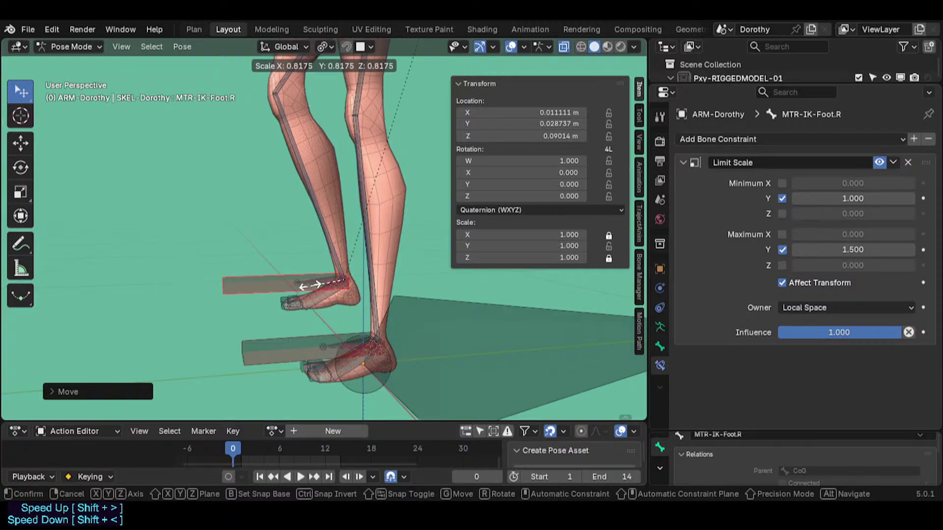
key(Escape)
Set the Limit Scale constraint's maximum Y on MTR-IK-Foot.R to 1.250 and scale the bone up to that limit.
click(843, 250)
text(1)
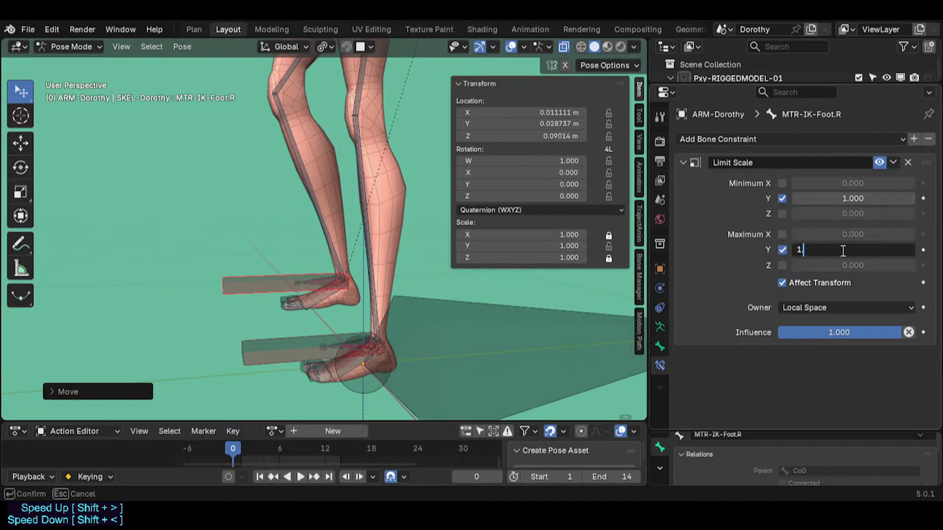
text(.25)
key(Return)
key(s)
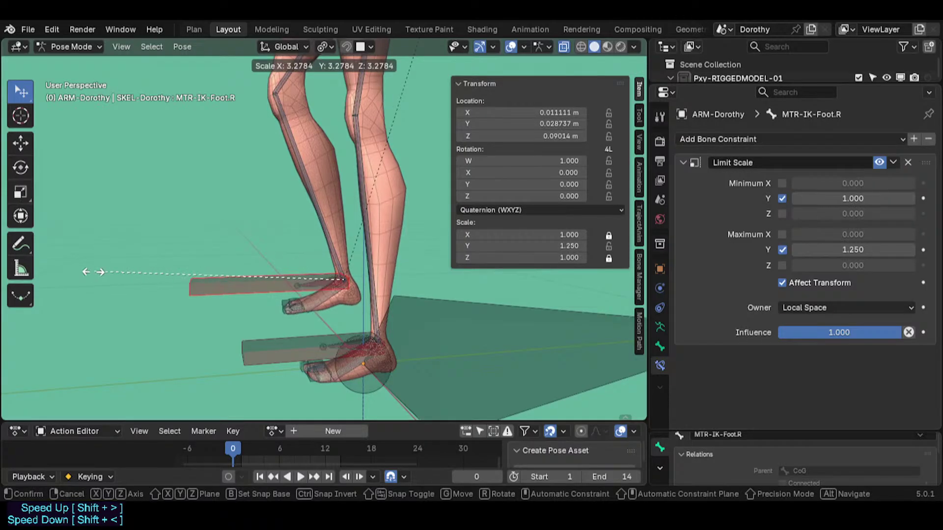
click(147, 276)
Move MTR-IK-Foot.R forward and rotate it so the toes point downward, testing the right foot.
key(g)
click(135, 259)
key(r)
click(258, 285)
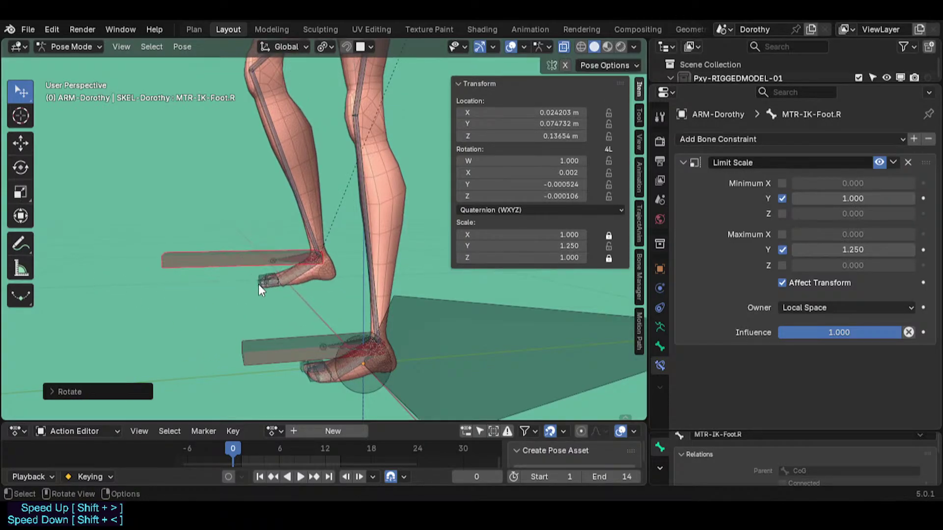
key(r)
click(301, 285)
key(g)
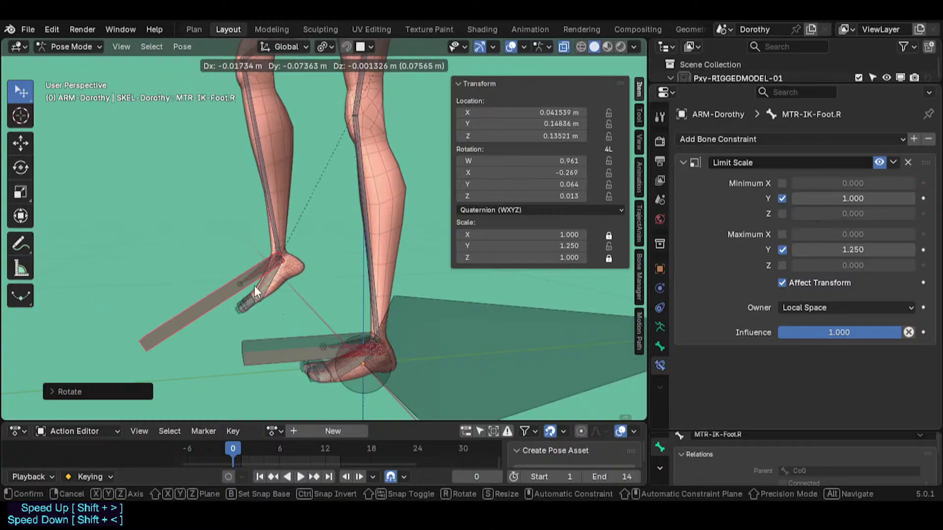
click(254, 287)
Change the Copy Rotation ARC influence driver expression on MCH-IKT-Foot.R to -1.000 + scale*4.
click(248, 276)
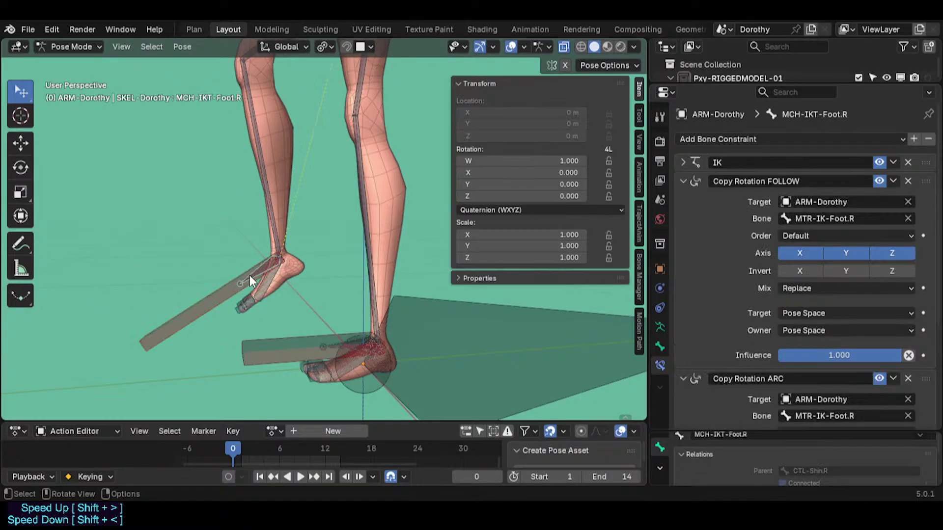
scroll(804, 359, down, 6)
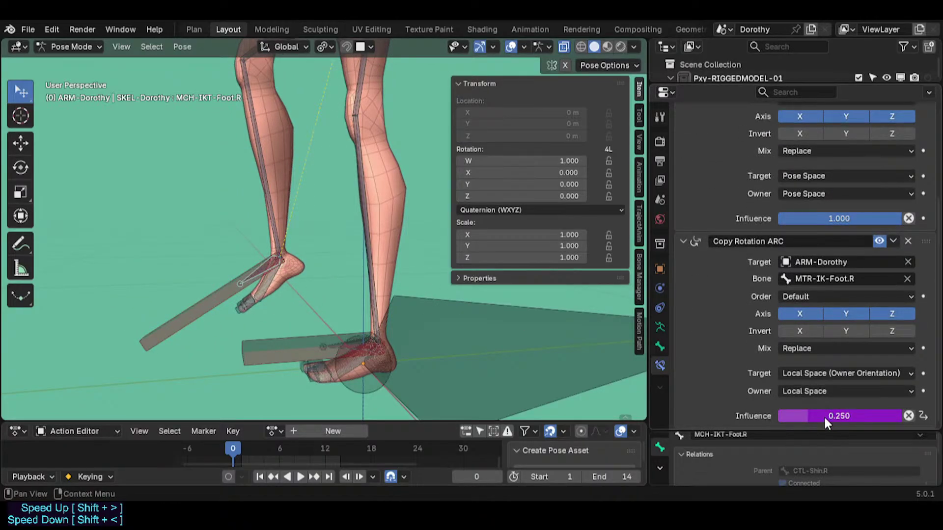
right_click(820, 414)
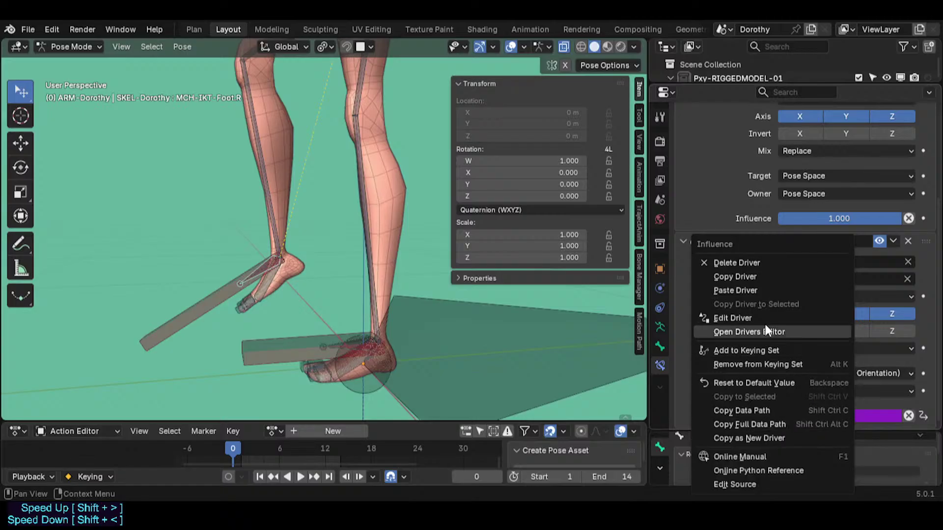
click(751, 318)
click(737, 286)
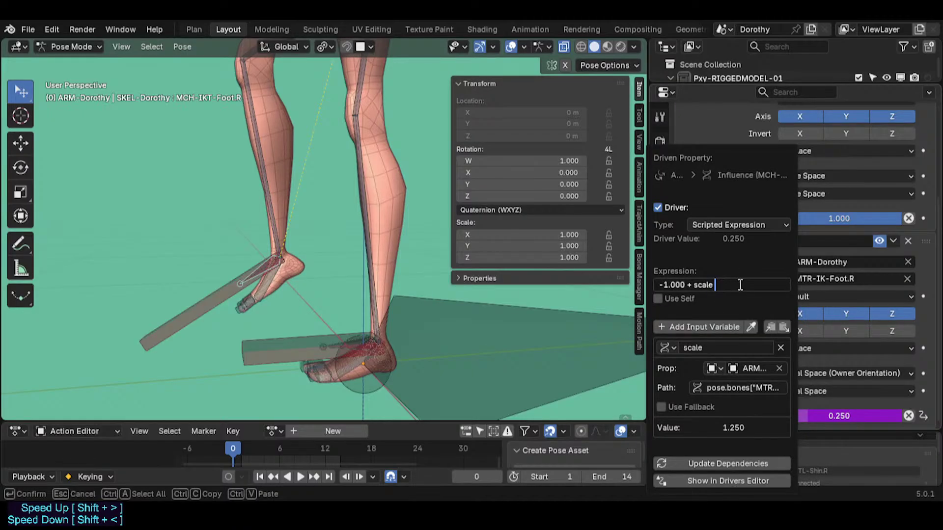
key(BackSpace)
text(*4)
key(Return)
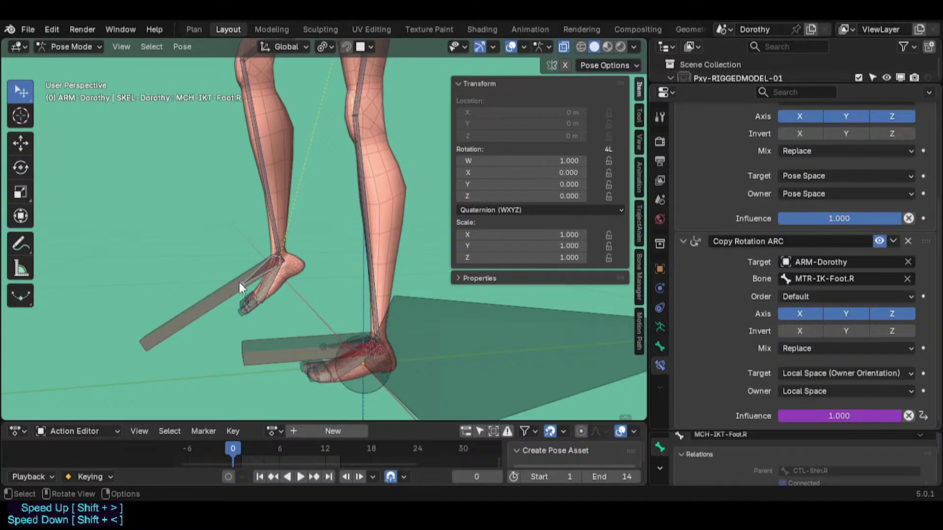
Scale MTR-IK-Foot.R down to Y 1.000 and check the ARC influence on MCH-IKT-Foot.R, with the FOLLOW constraint collapsed.
click(210, 298)
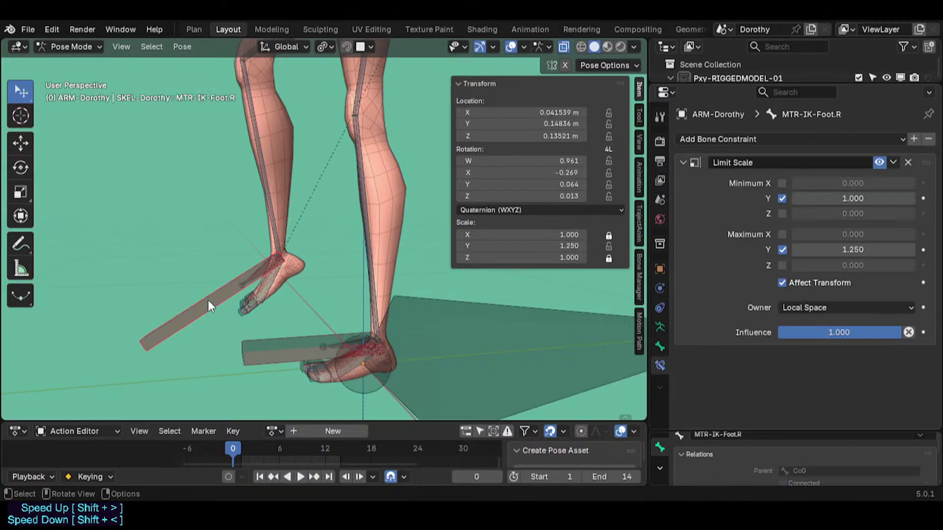
click(258, 275)
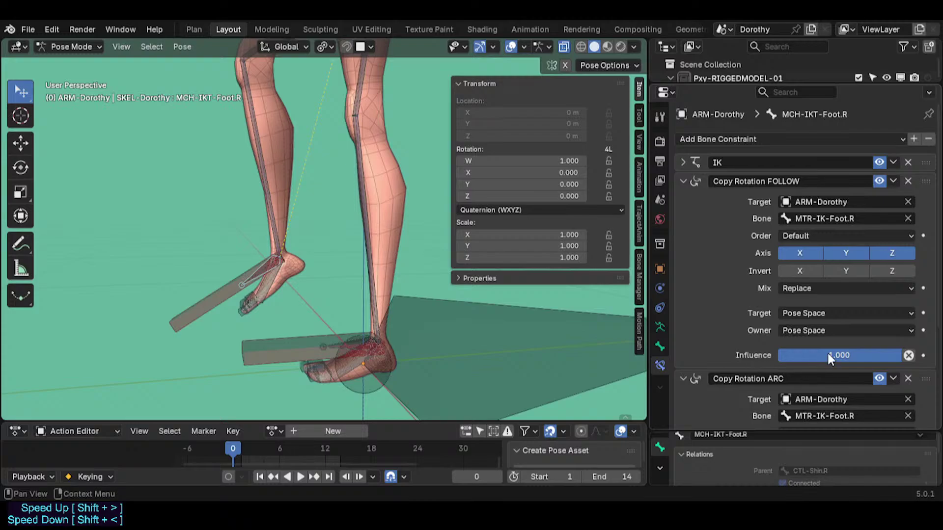
scroll(820, 339, down, 4)
scroll(751, 246, up, 4)
click(683, 181)
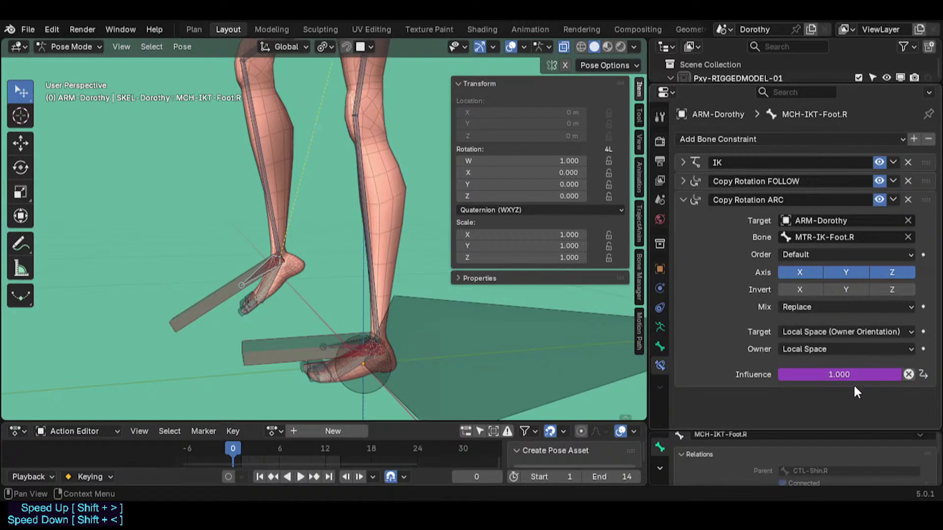
click(262, 270)
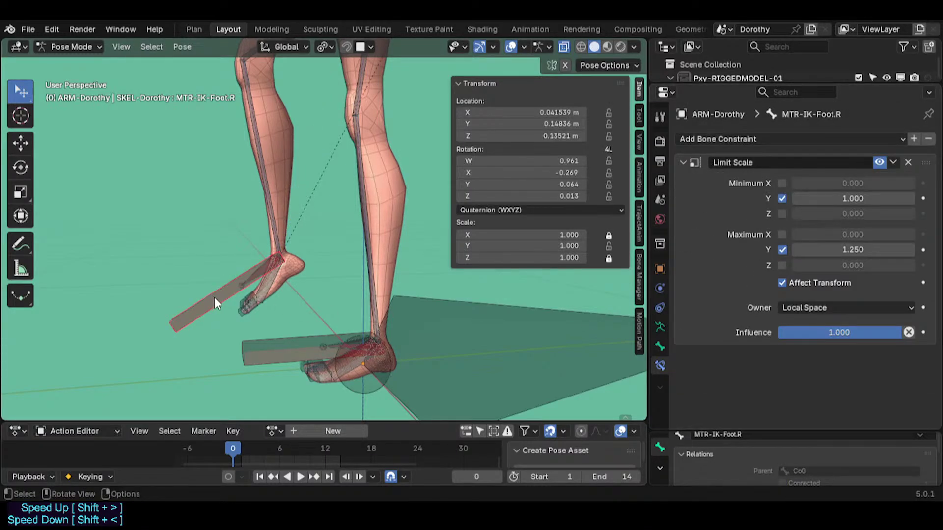
click(260, 276)
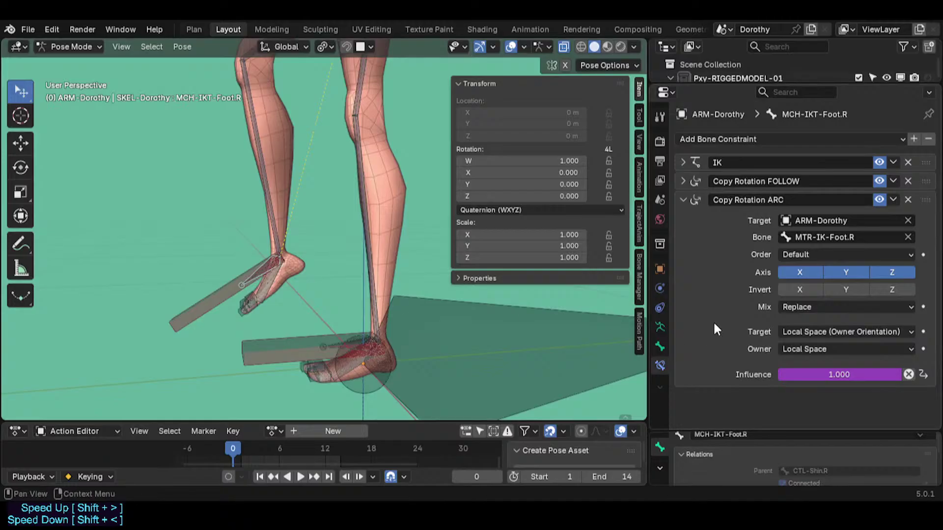
Scale MTR-IK-Foot.R up to Y 1.250 to test the ARC driver at full scale.
click(211, 291)
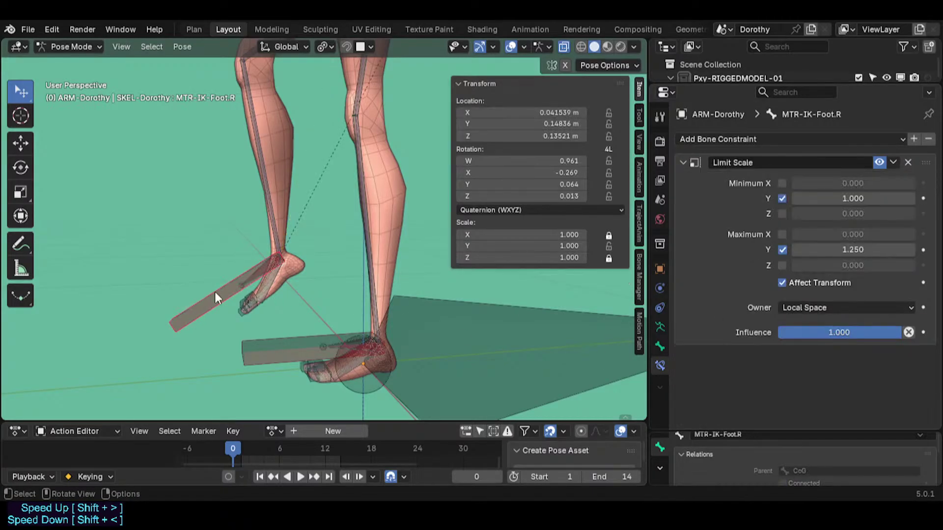
key(s)
click(180, 306)
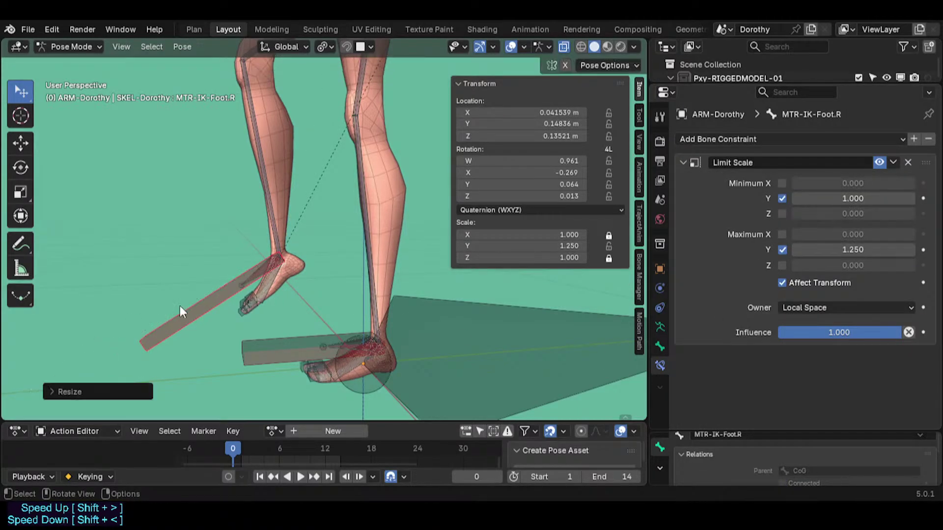
click(249, 284)
click(240, 288)
Restore the Copy Rotation ARC influence driver expression on MCH-IKT-Foot.R to -1.000 + scale.
click(252, 270)
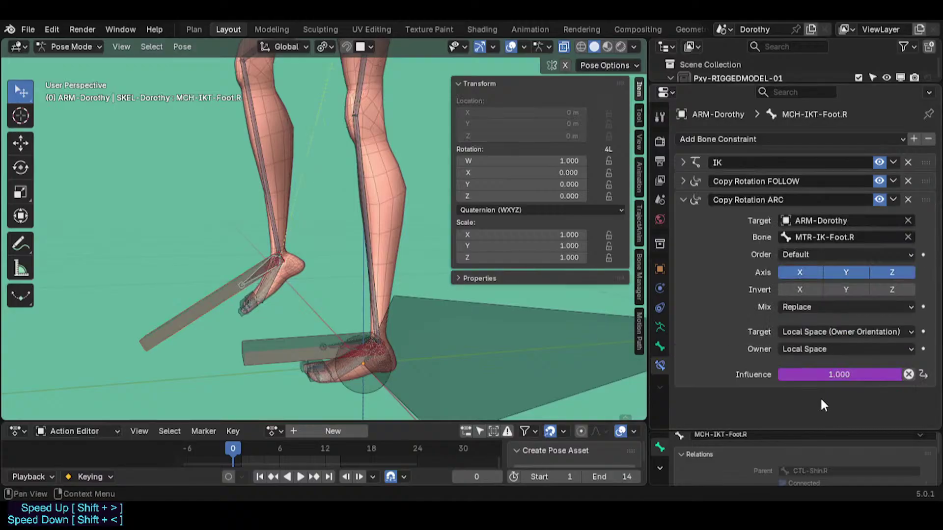
right_click(831, 372)
click(772, 316)
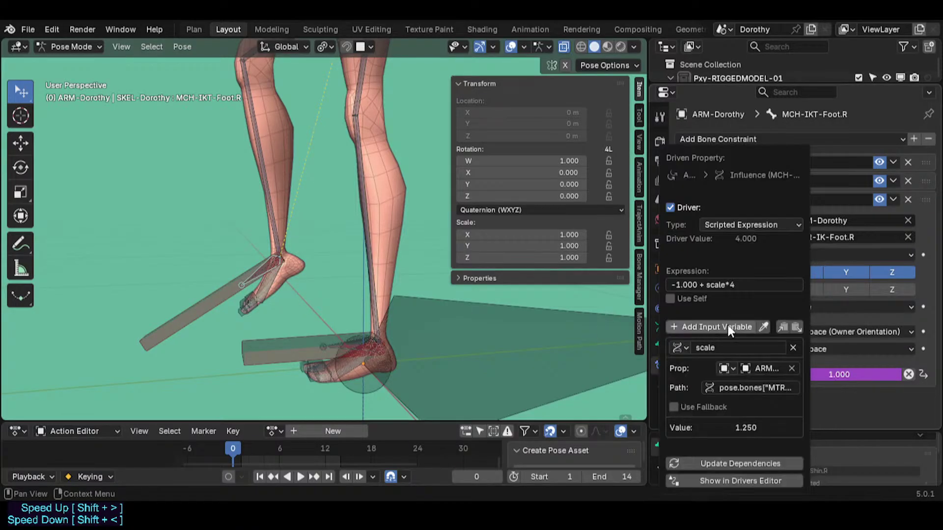
click(708, 285)
click(708, 285)
click(711, 284)
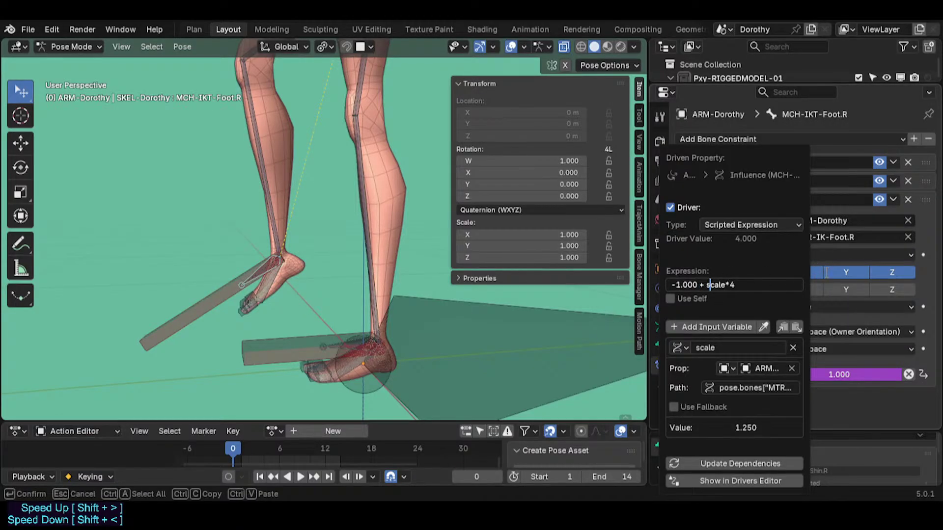
key(End)
key(Left)
key(Left)
key(shift+End)
key(Delete)
key(Return)
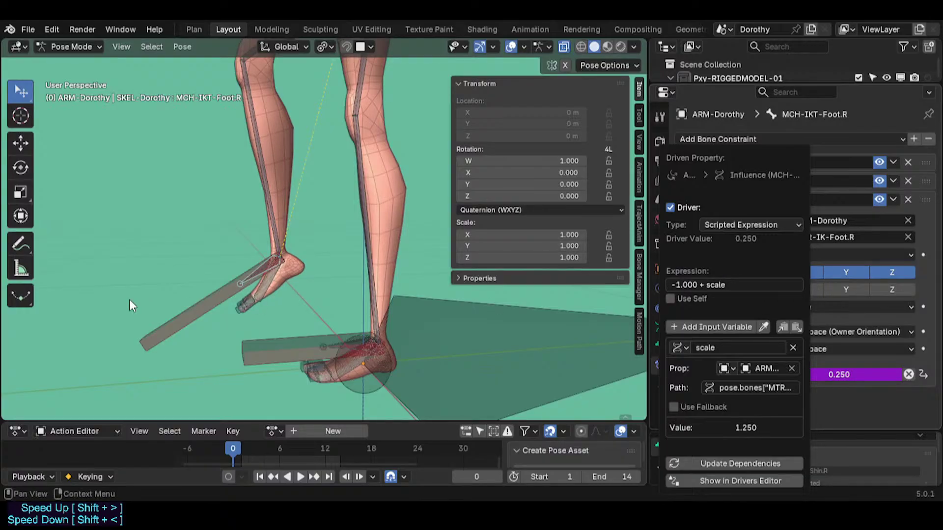
Scale MTR-IK-Foot.R down and back up to Y 1.250, checking the ARC influence on MCH-IKT-Foot.R.
click(201, 313)
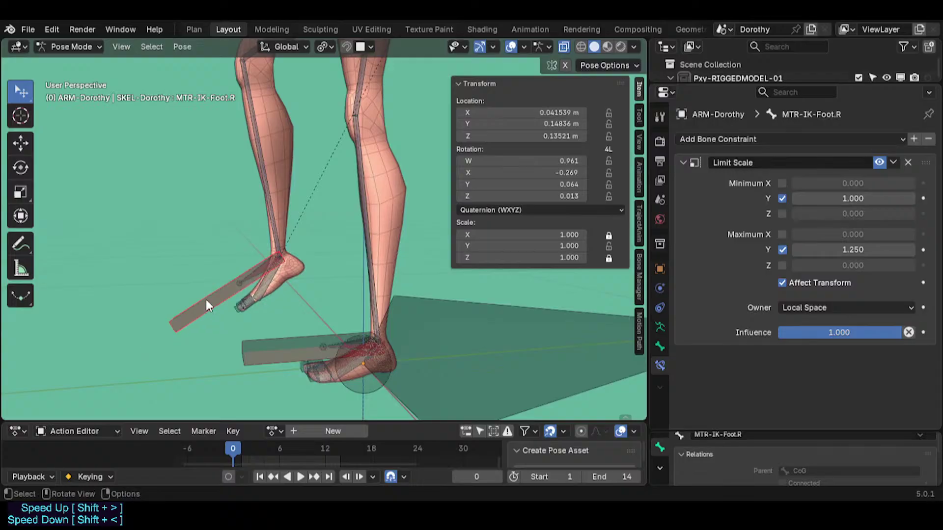
click(251, 275)
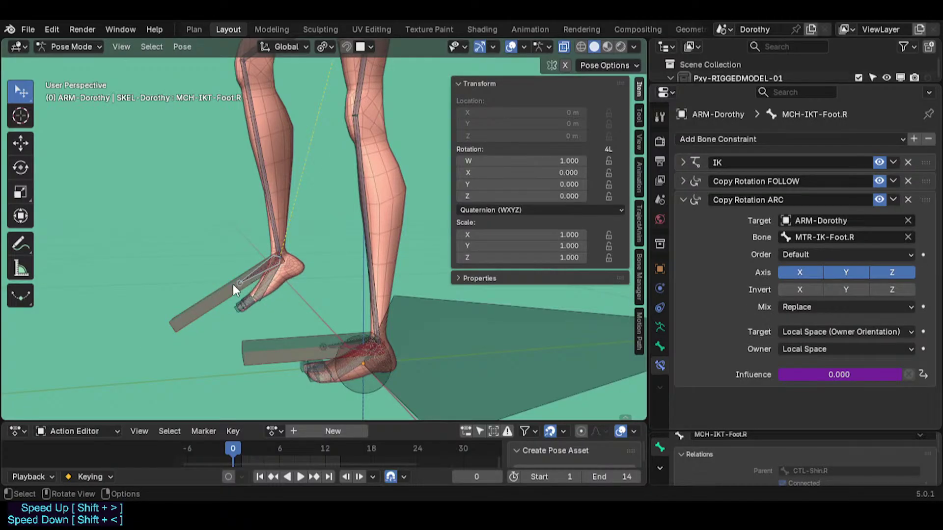
click(220, 290)
key(s)
click(243, 272)
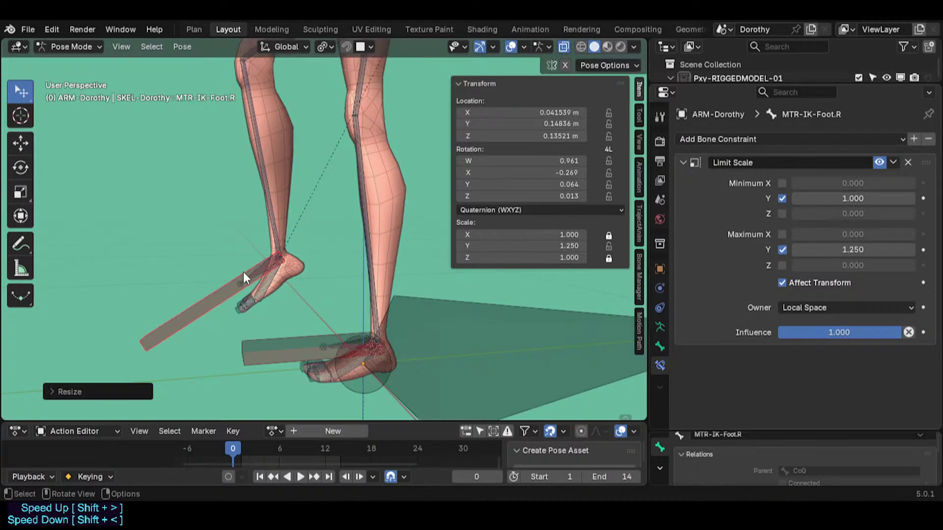
Change the Copy Rotation ARC influence driver expression on MCH-IKT-Foot.R to -2.000 + scale*4.
click(260, 268)
right_click(809, 371)
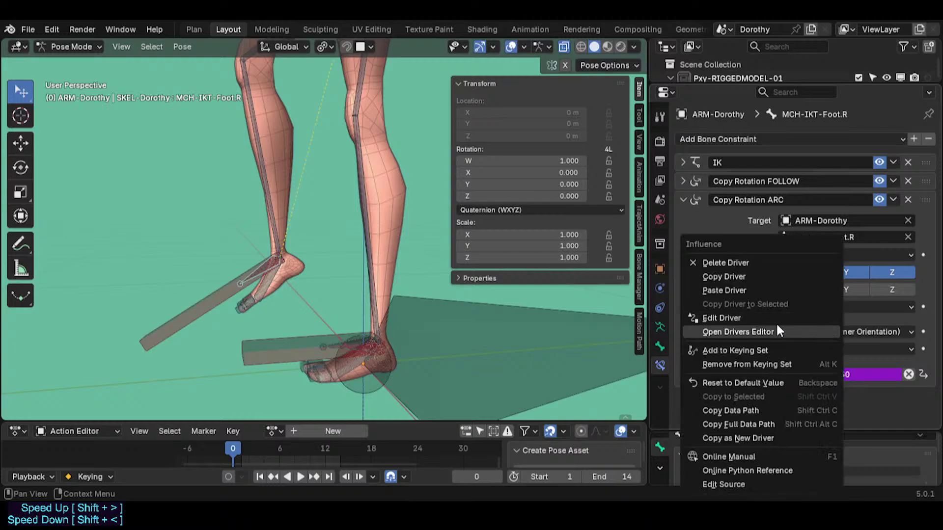
click(739, 322)
click(700, 287)
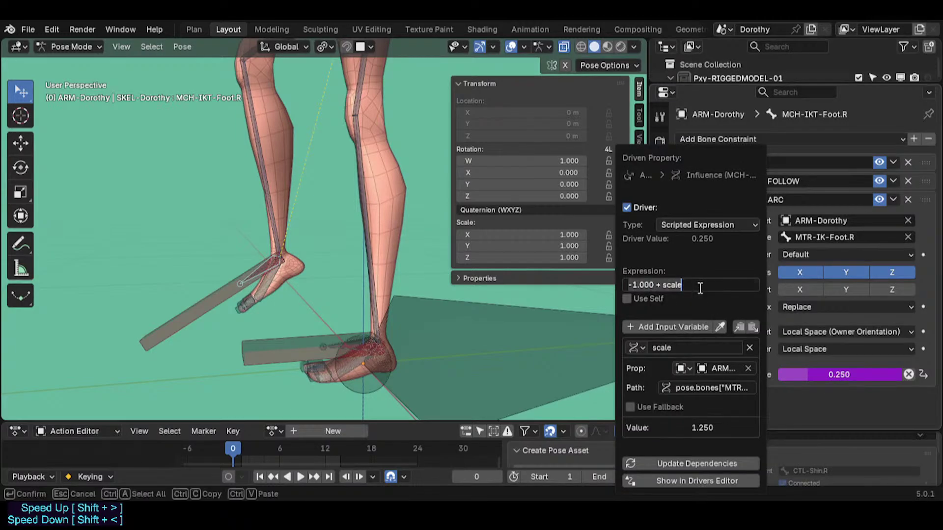
click(700, 287)
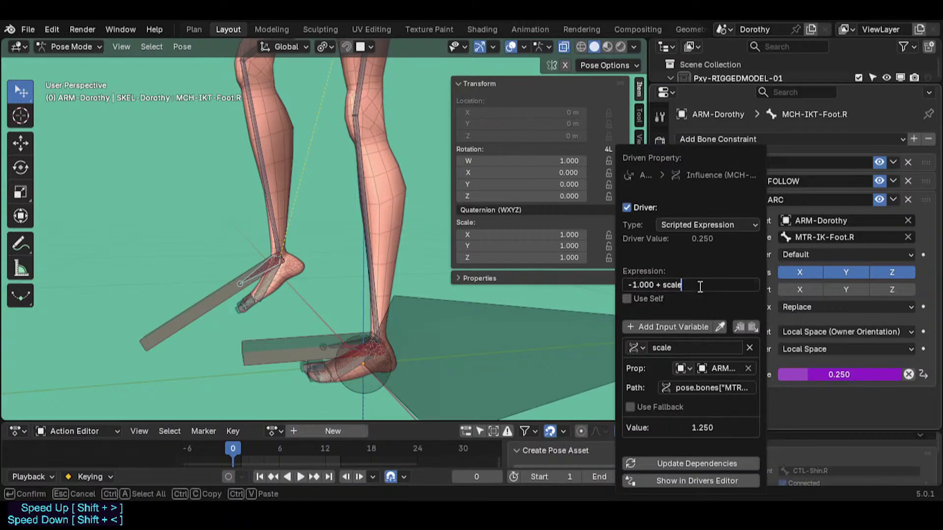
double_click(651, 286)
click(655, 287)
key(Home)
key(Right)
key(Delete)
text(2)
key(End)
text(*4)
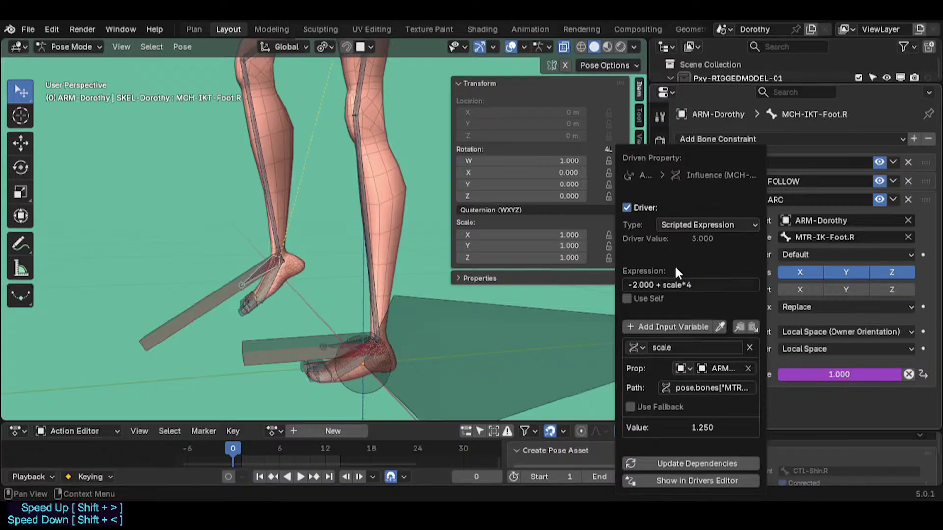
Move MTR-IK-Foot.R slightly upward and check the Copy Rotation ARC influence on MCH-IKT-Foot.R against the foot control's scale.
click(198, 297)
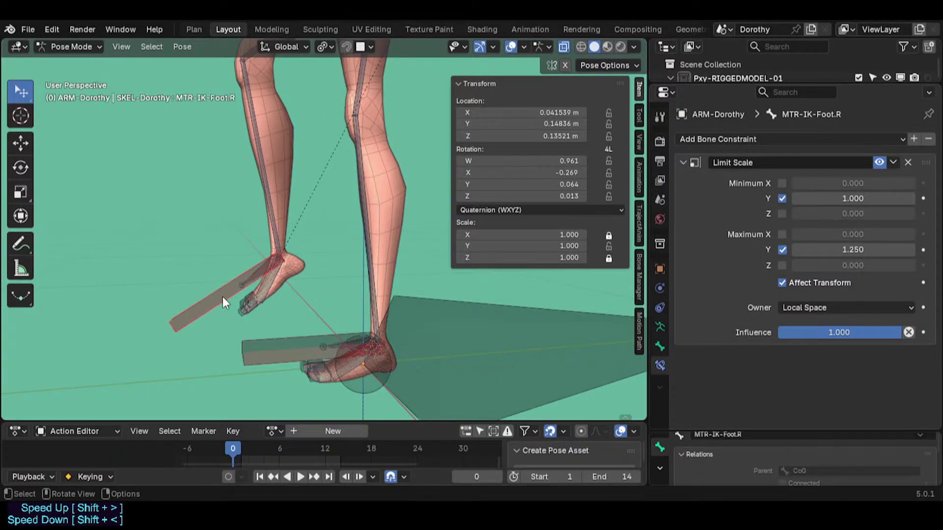
mouse_move(222, 297)
mouse_down()
mouse_move(291, 253)
mouse_move(288, 263)
mouse_move(113, 218)
mouse_move(218, 282)
mouse_up()
click(255, 259)
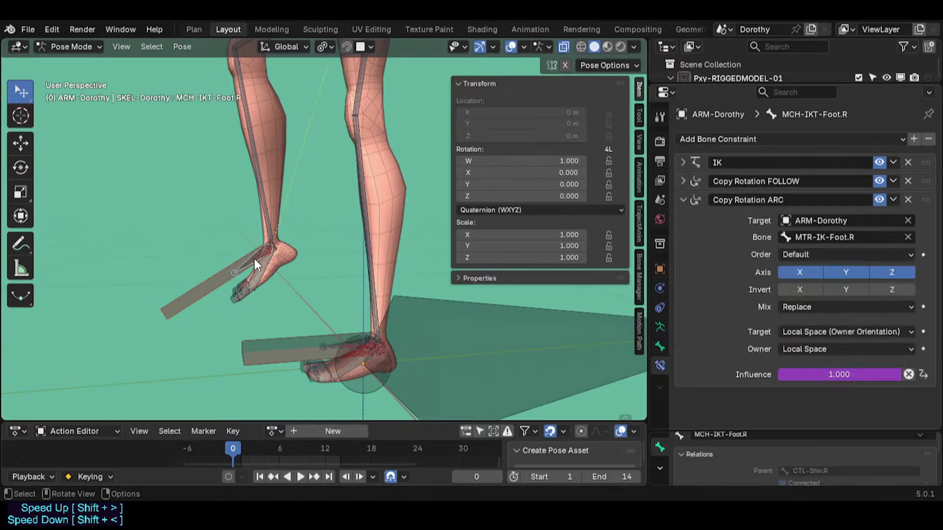
click(204, 284)
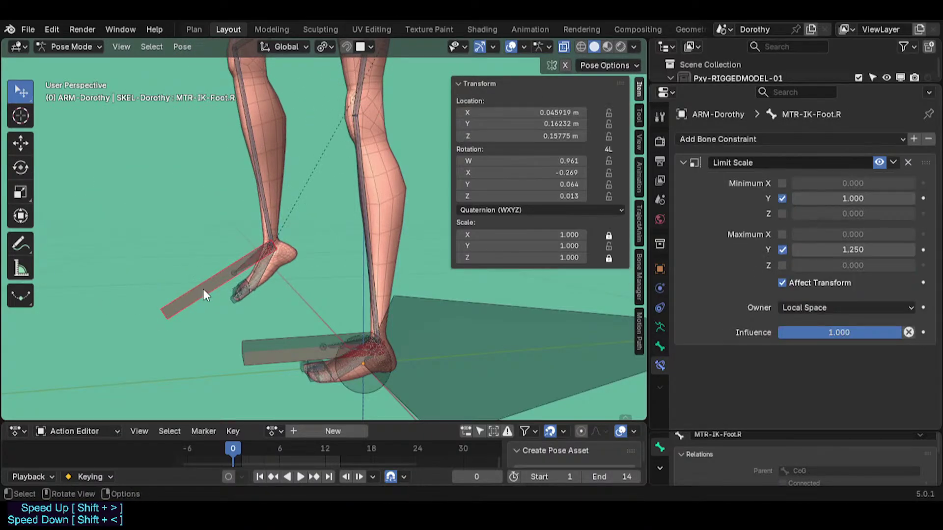
click(249, 262)
click(210, 286)
click(241, 266)
click(213, 289)
Scale up MTR-IK-Foot.R to check the ARC influence on MCH-IKT-Foot.R, and reset the control's scale.
key(s)
click(200, 297)
click(246, 265)
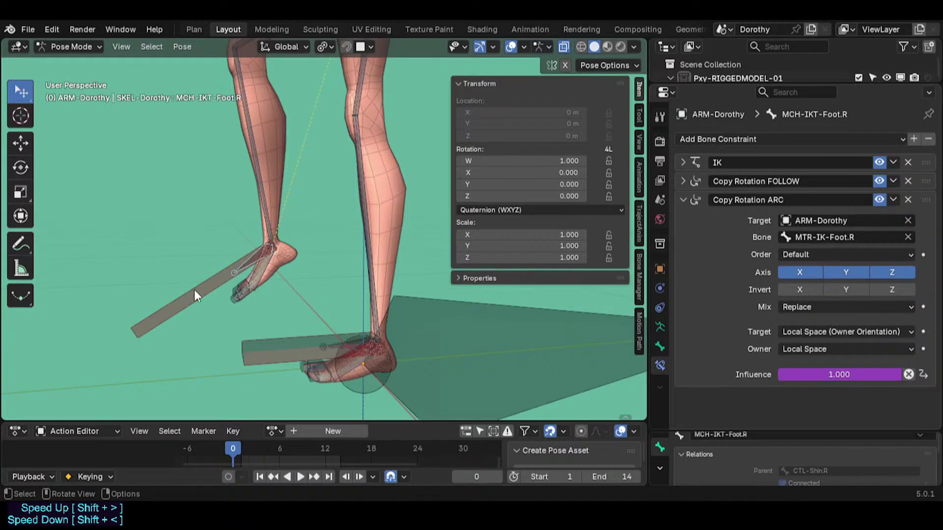
click(193, 289)
key(alt+s)
Change the Copy Rotation ARC influence driver expression on MCH-IKT-Foot.R to -1.000 + scale.
click(231, 271)
right_click(806, 373)
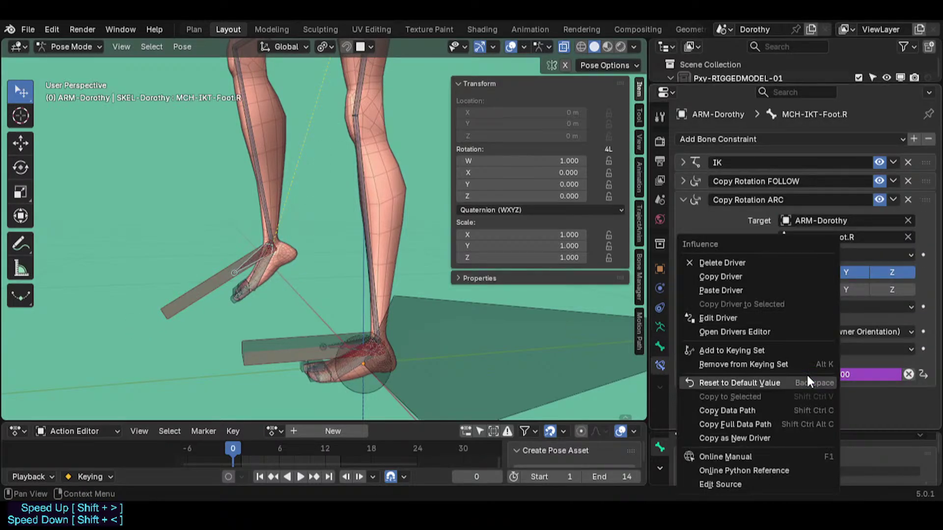
click(739, 319)
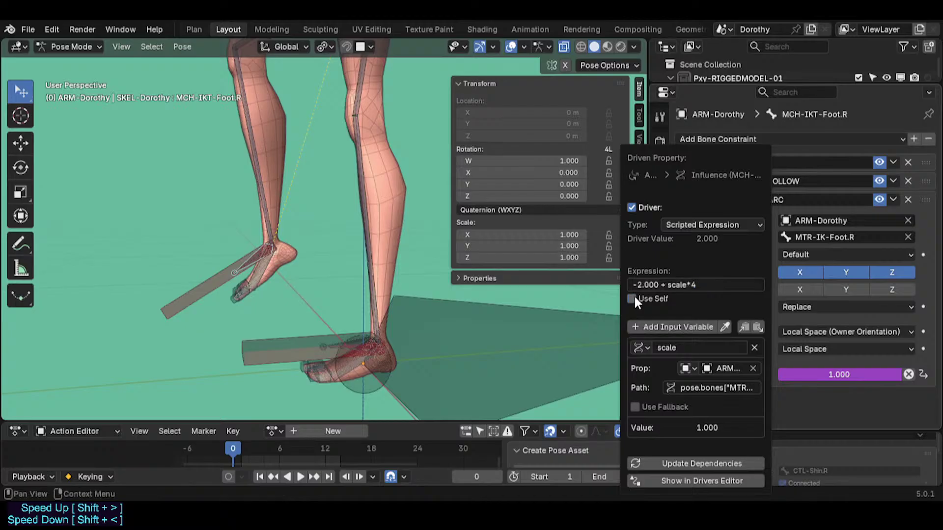
click(647, 283)
click(671, 288)
click(659, 285)
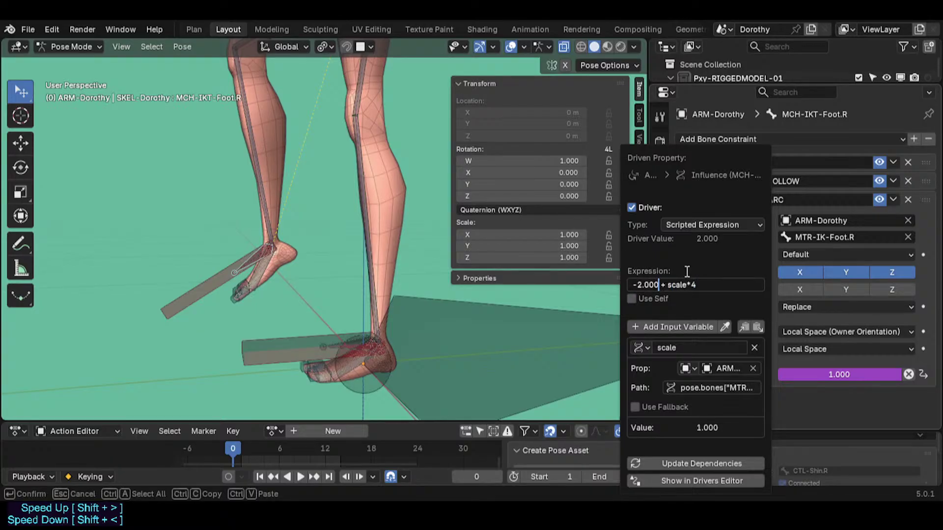
key(Right)
key(Right)
key(End)
key(Home)
key(Right)
key(Delete)
text(-)
key(Return)
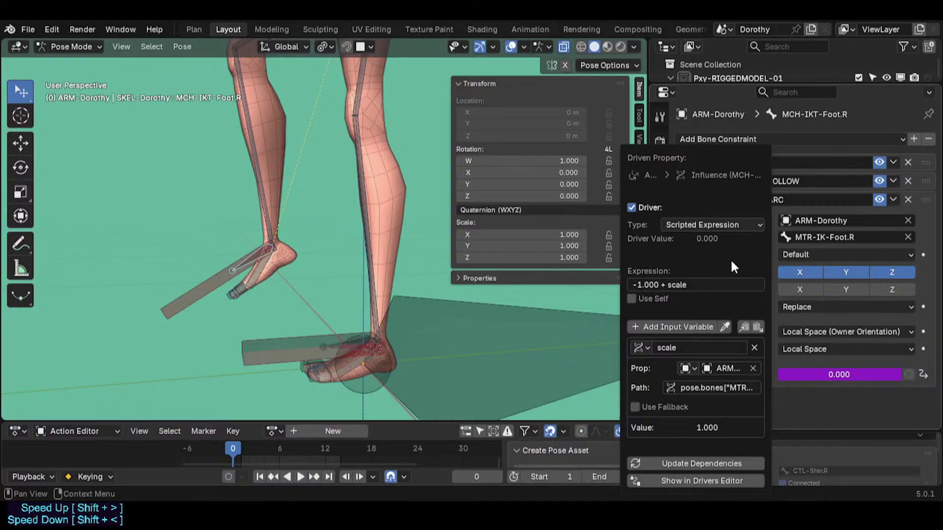
Scale MTR-IK-Foot.R up to Y 1.250 and move the foot slightly forward to test the driver.
click(216, 280)
key(s)
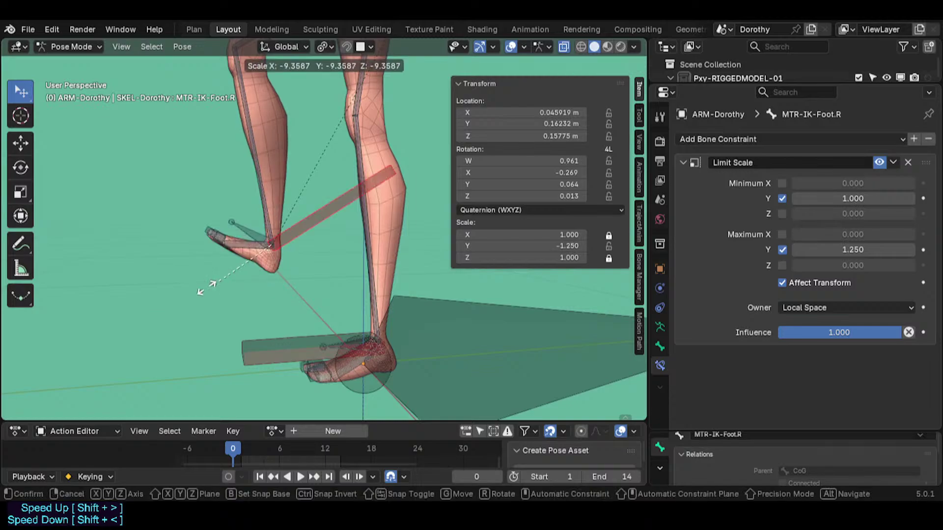
click(295, 201)
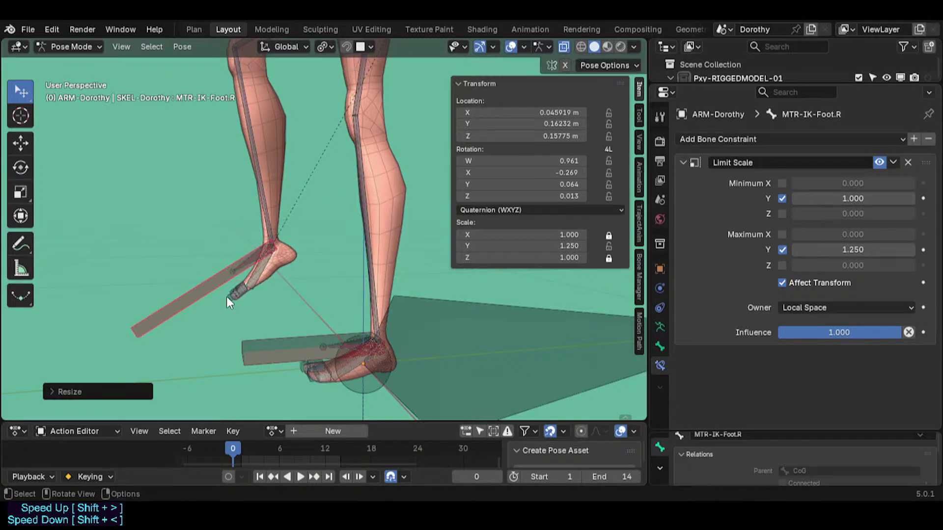
key(ctrl+z)
key(s)
click(182, 273)
key(g)
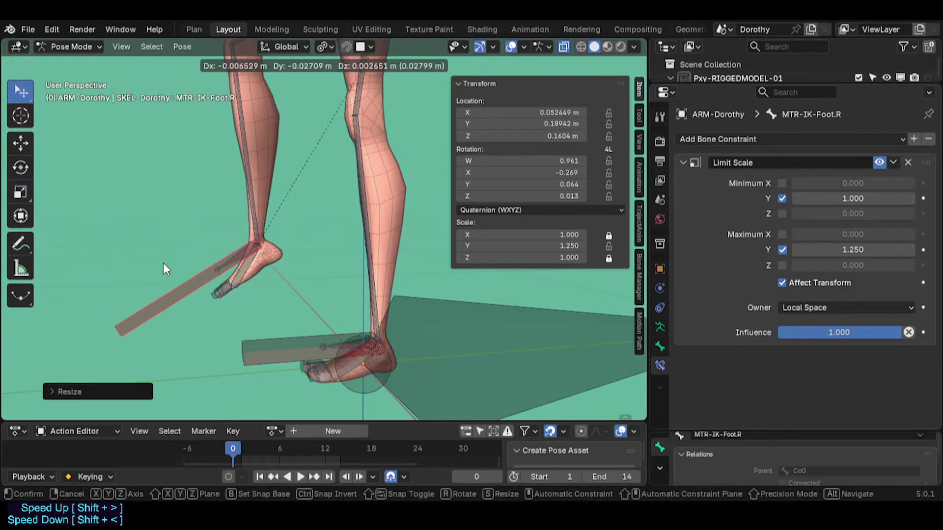
click(163, 263)
Open the Copy Rotation ARC influence driver on MCH-IKT-Foot.R to check its driver value.
click(235, 253)
right_click(822, 372)
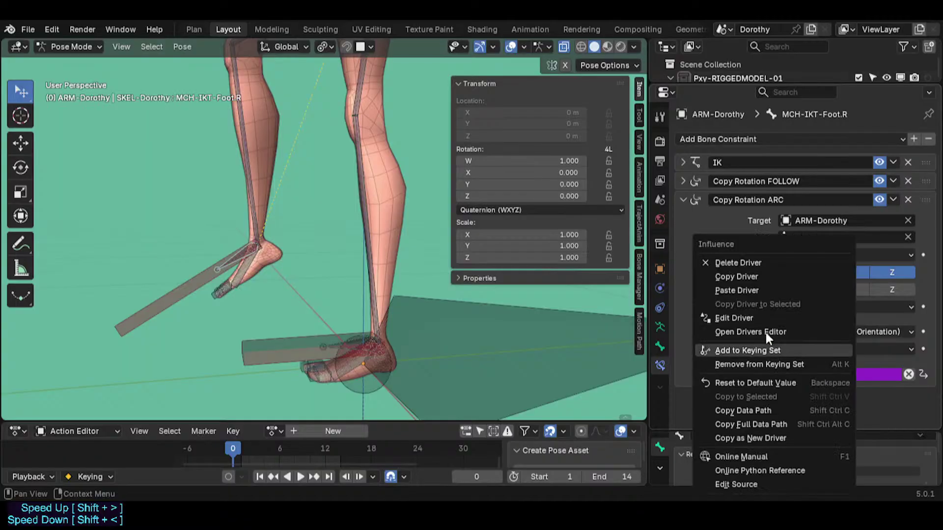
click(734, 318)
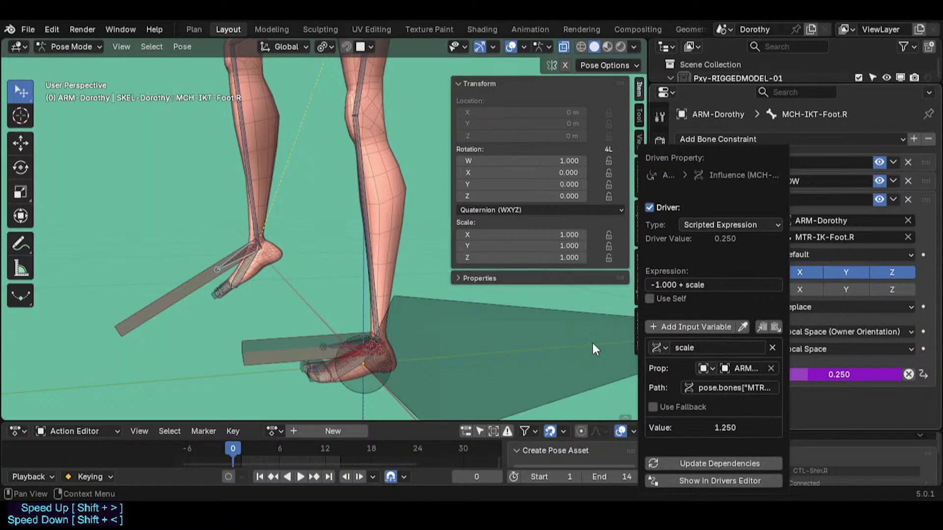
Set the Limit Scale constraint's Maximum Y on MTR-IK-Foot.R to 2.000.
click(202, 280)
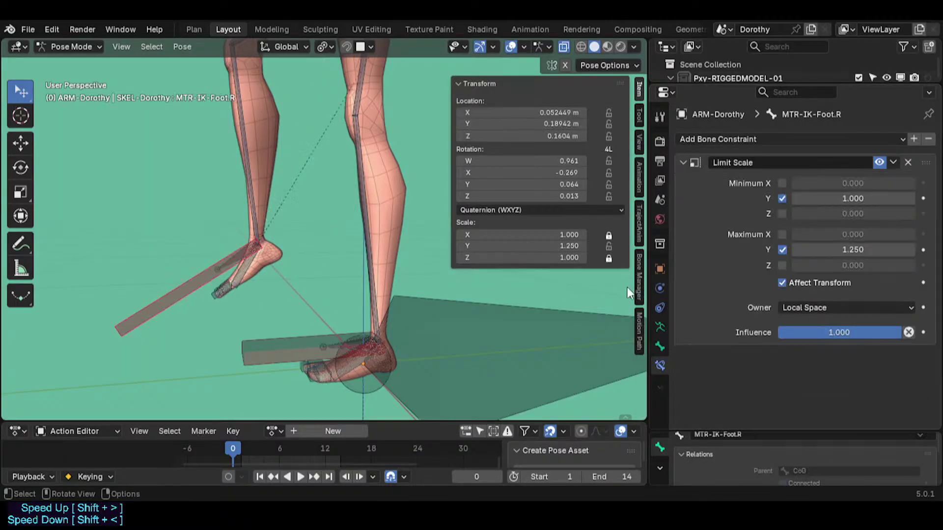
click(865, 250)
text(2)
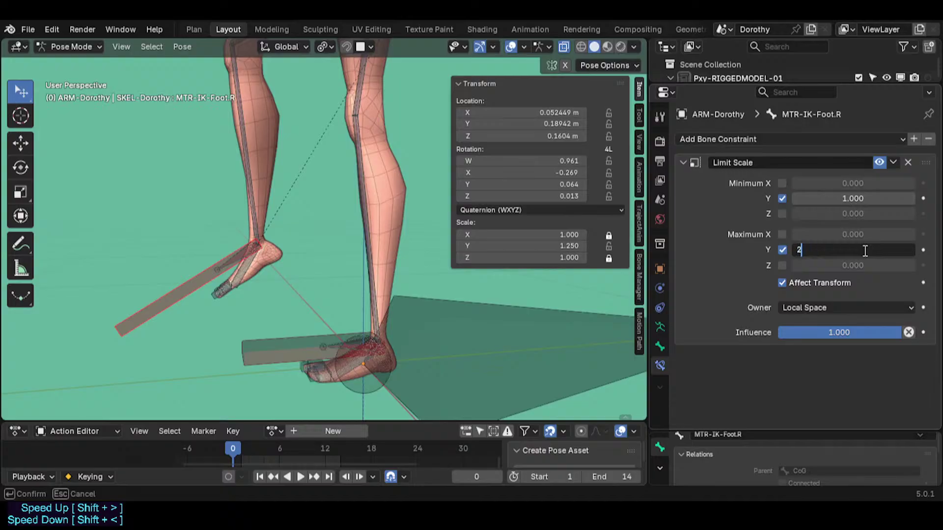
key(Return)
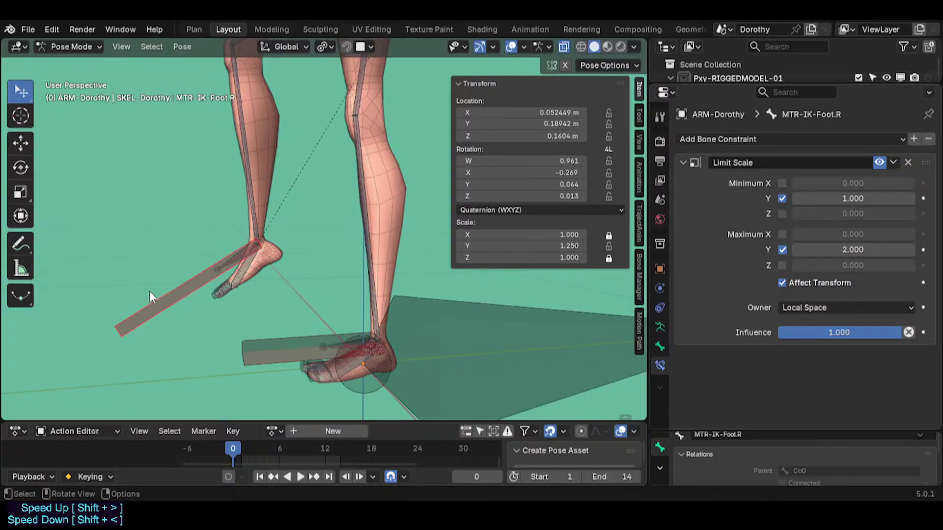
Scale MTR-IK-Foot.R up to Y 2.000, and rotate and move the foot to test the ARC rotation.
key(s)
click(228, 298)
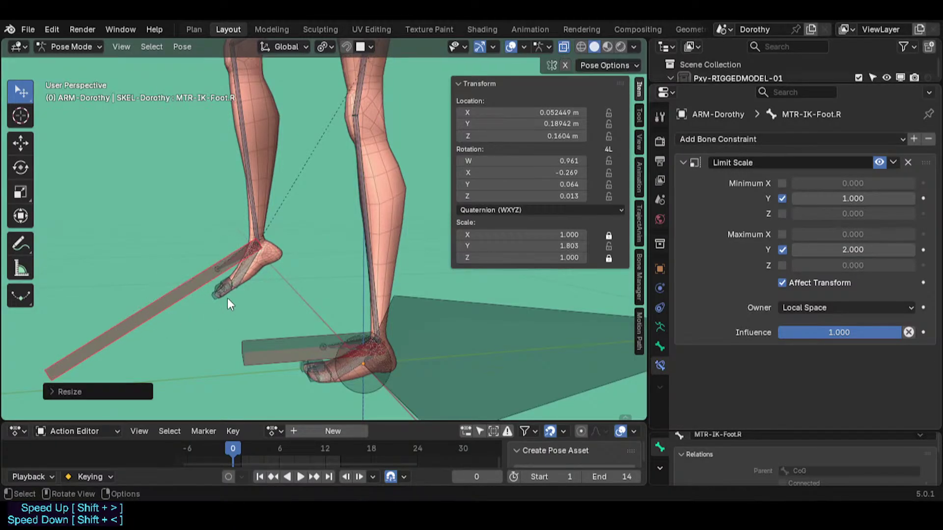
key(s)
click(156, 320)
scroll(178, 322, down, 2)
key(r)
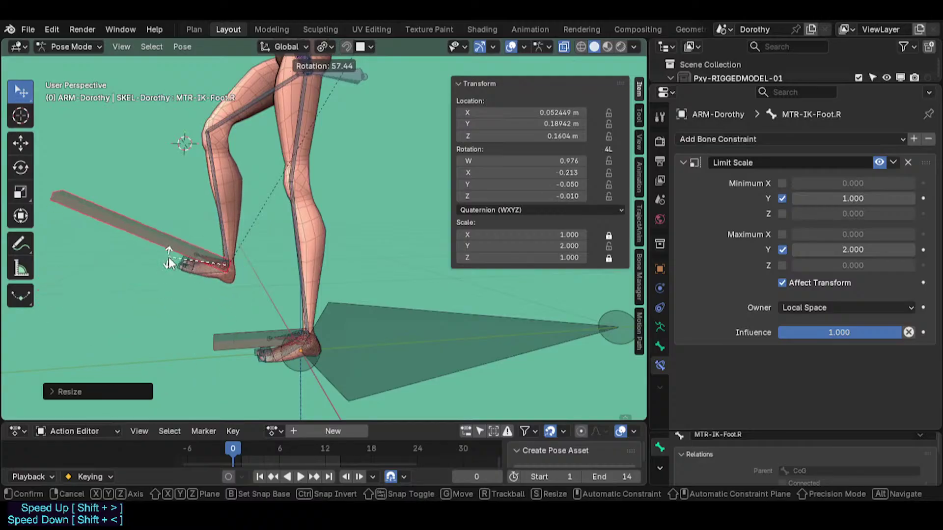
key(g)
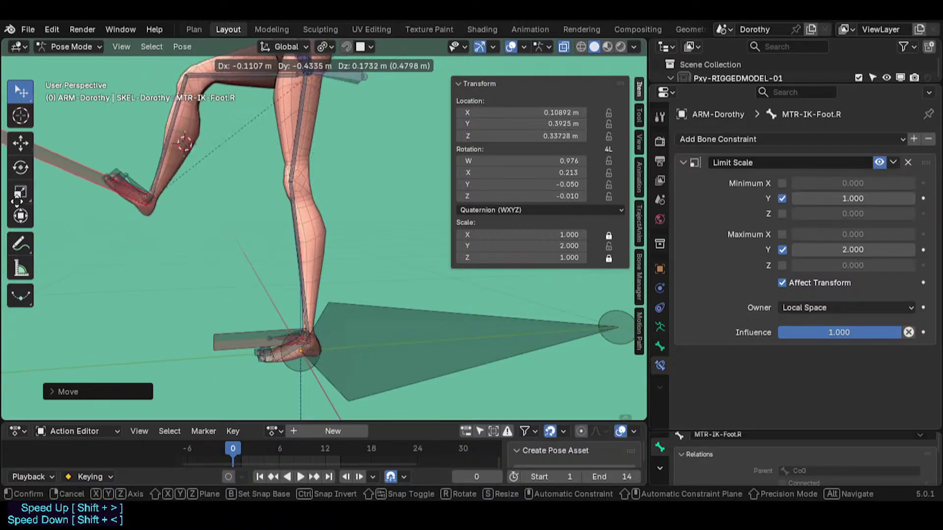
click(146, 274)
Reset the scale of MTR-IK-Foot.R and move the foot back toward the standing leg.
key(alt+s)
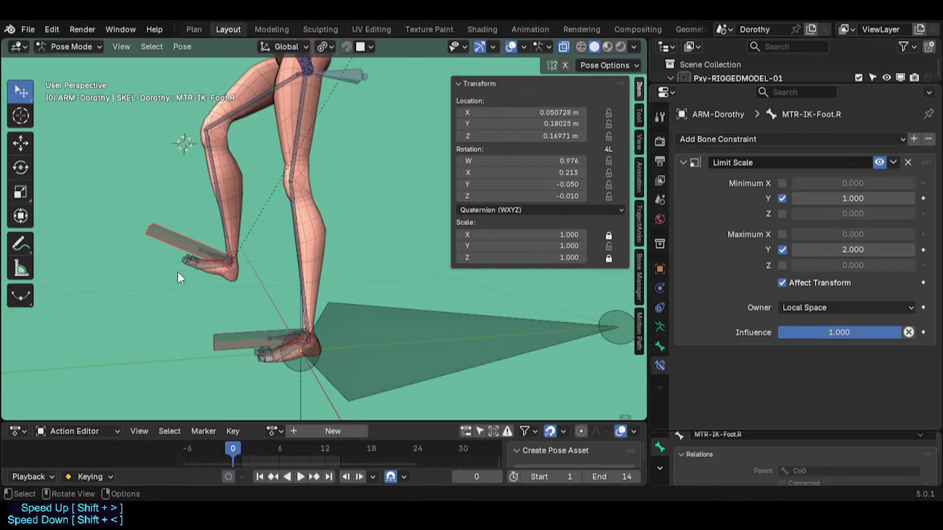
key(g)
click(292, 287)
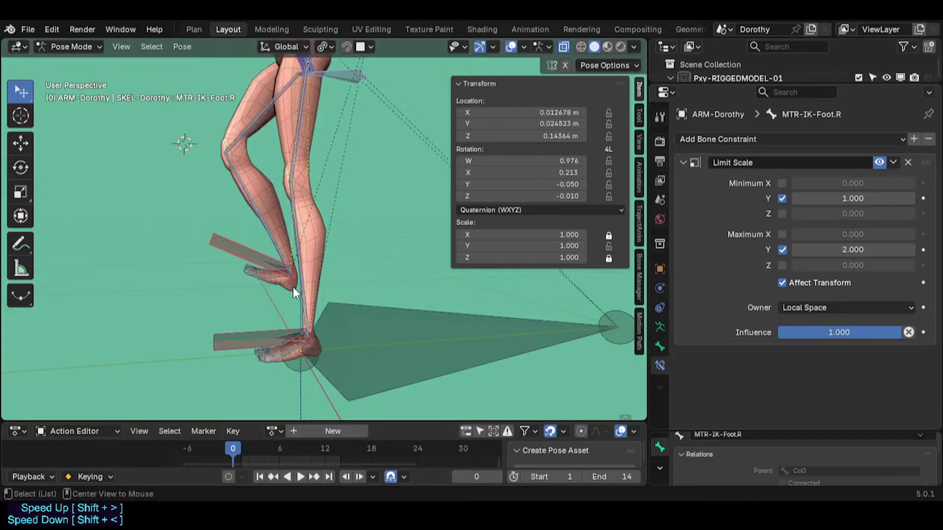
Clear the location and rotation of the posed bones and save the file.
key(alt+g)
key(alt+r)
key(ctrl+s)
Hide the viewport sidebar and frame the whole character rig.
middle_drag(277, 291, 322, 299)
shift+middle_drag(331, 199, 336, 295)
key(n)
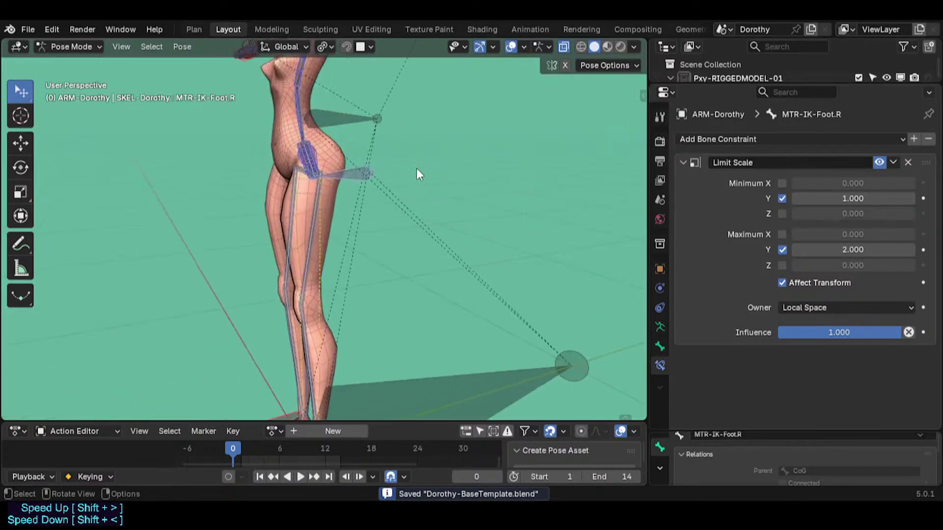
shift+middle_drag(366, 135, 360, 210)
scroll(358, 193, down, 2)
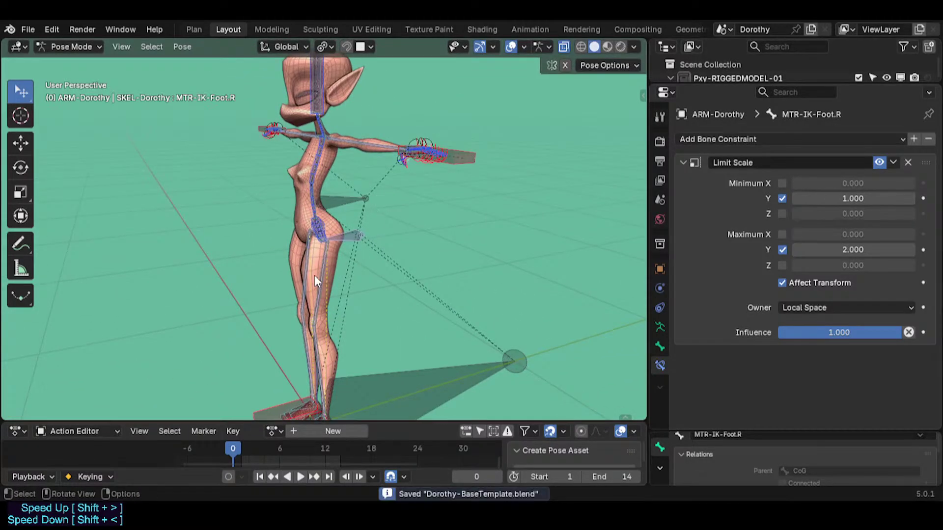
shift+middle_drag(315, 336, 382, 276)
scroll(329, 262, up, 1)
scroll(382, 276, down, 2)
shift+middle_drag(379, 184, 371, 232)
middle_drag(414, 163, 460, 159)
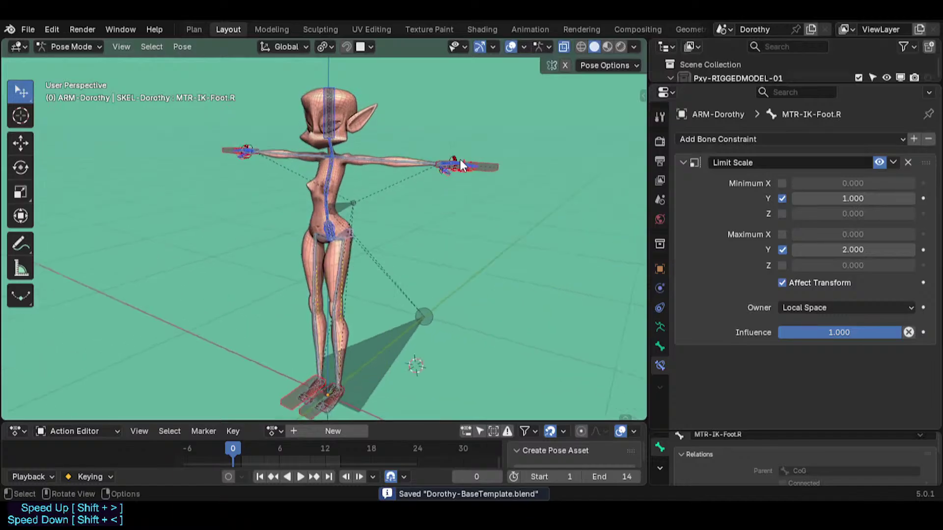
Move MTR-IK-Foot.L up and back so the left knee bends behind the standing leg.
scroll(386, 273, up, 1)
shift+middle_drag(386, 274, 392, 162)
scroll(331, 308, up, 3)
middle_drag(332, 310, 275, 325)
drag(273, 329, 399, 226)
shift+middle_drag(400, 226, 398, 262)
drag(398, 261, 383, 246)
scroll(408, 260, up, 2)
shift+middle_drag(408, 260, 363, 199)
scroll(408, 240, up, 1)
scroll(408, 240, down, 1)
middle_drag(390, 252, 496, 249)
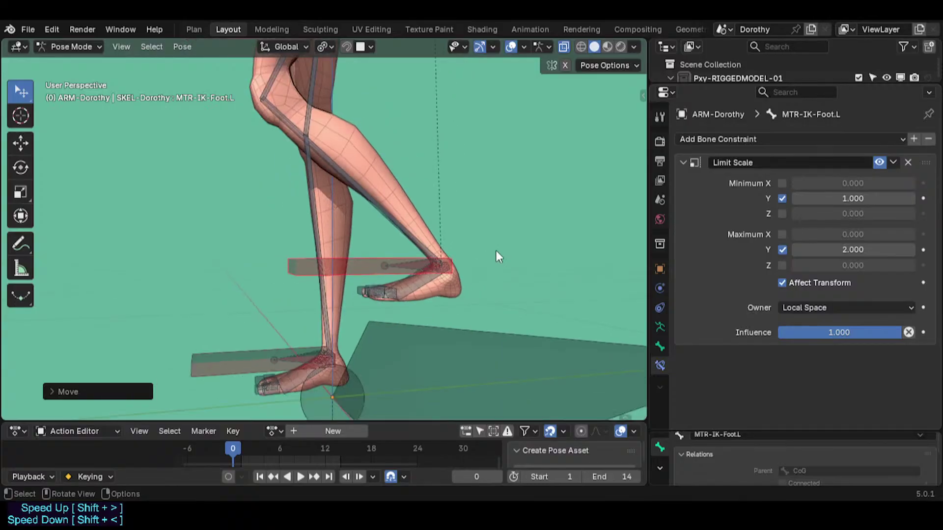
Rotate MTR-IK-Foot.L so the toes point downward, and move the left foot to test the leg.
key(r)
click(435, 217)
scroll(435, 217, down, 1)
shift+middle_drag(408, 239, 420, 269)
key(g)
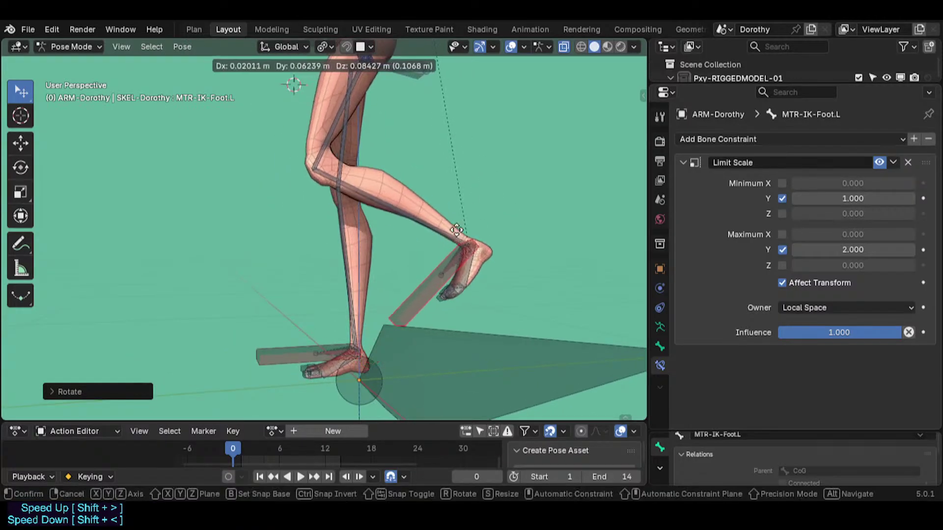
click(442, 222)
Move MTR-IK-Foot.L down to the ground and back up behind the body to test the left leg's IK.
mouse_move(442, 222)
shift+middle_down()
mouse_move(502, 266)
mouse_move(578, 255)
mouse_move(443, 220)
shift+middle_up()
scroll(444, 220, down, 3)
key(g)
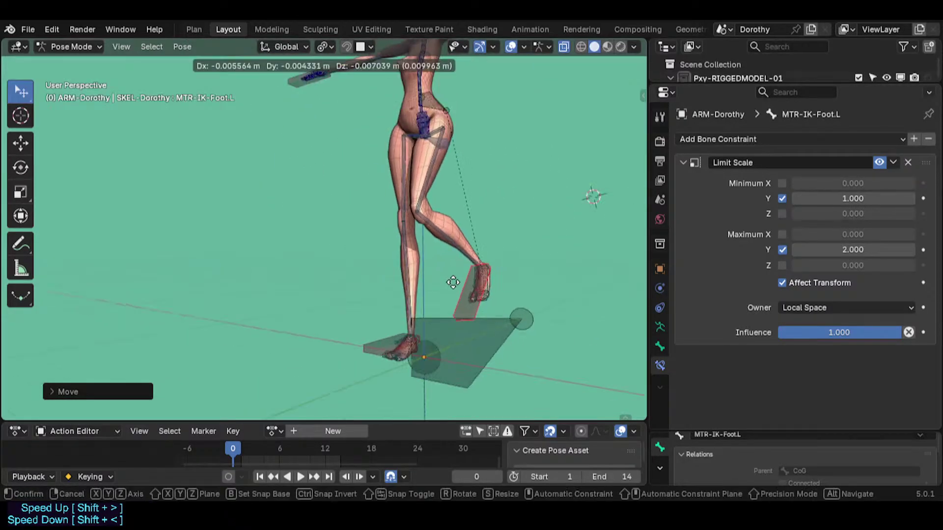
click(440, 290)
middle_drag(441, 290, 370, 333)
key(g)
click(373, 325)
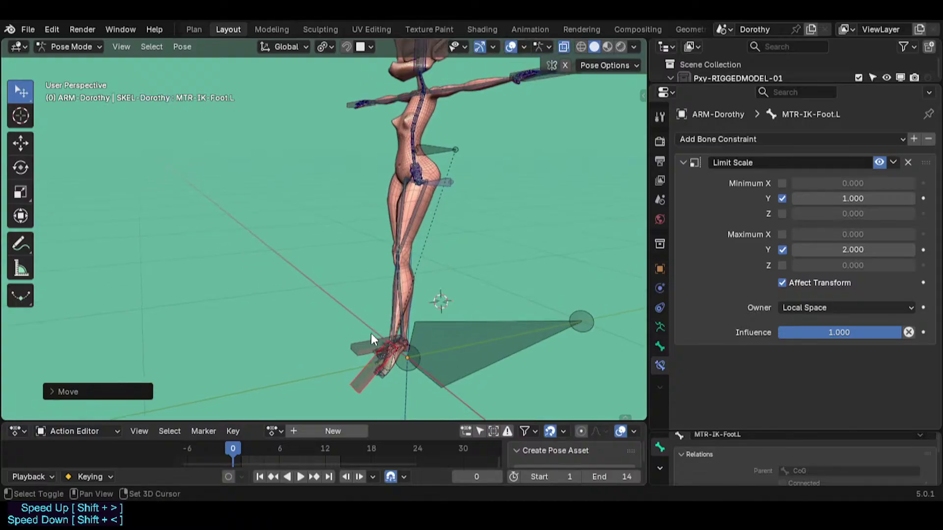
middle_drag(304, 326, 354, 316)
key(g)
click(457, 265)
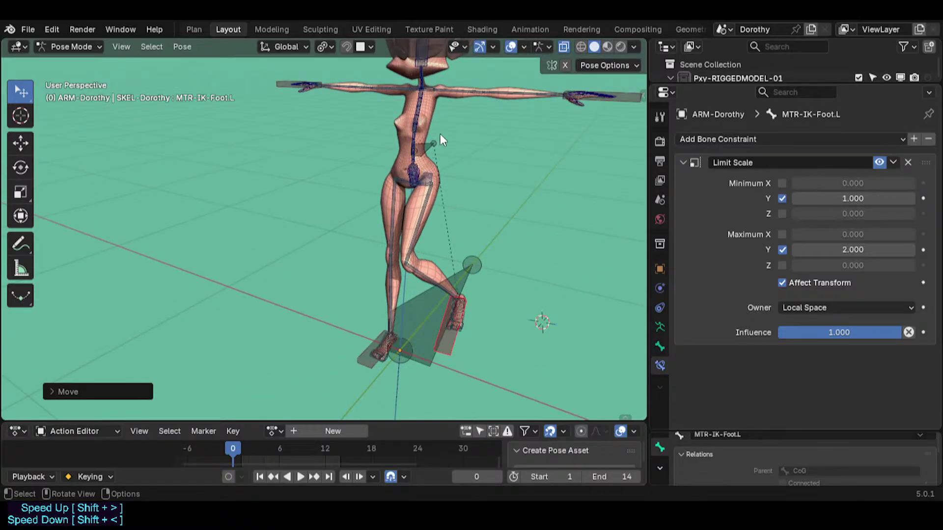
Select the LOK-Body bone near the hips to view its Copy Scale ROOT constraint.
middle_drag(441, 136, 404, 220)
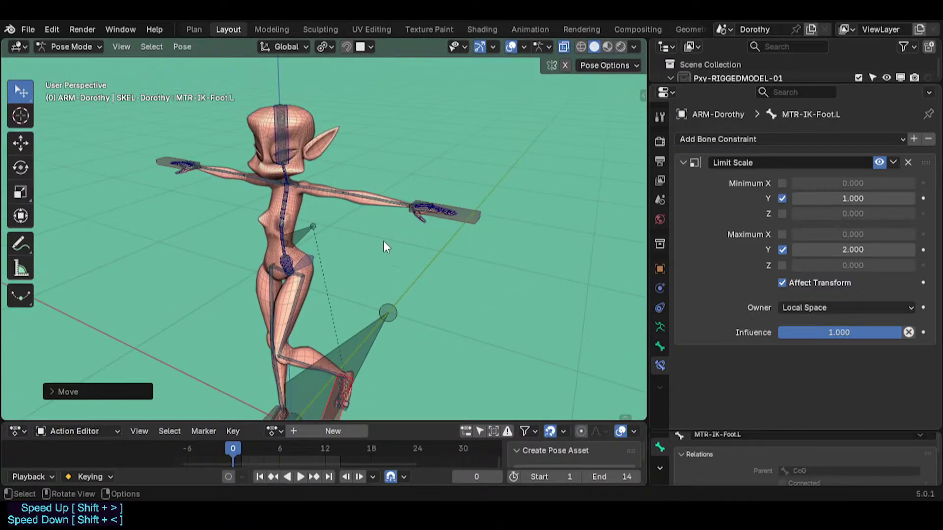
shift+middle_drag(367, 292, 460, 275)
mouse_move(550, 192)
middle_down()
mouse_move(566, 179)
mouse_move(558, 180)
middle_up()
scroll(435, 228, up, 2)
shift+middle_drag(346, 243, 425, 342)
click(441, 230)
click(460, 228)
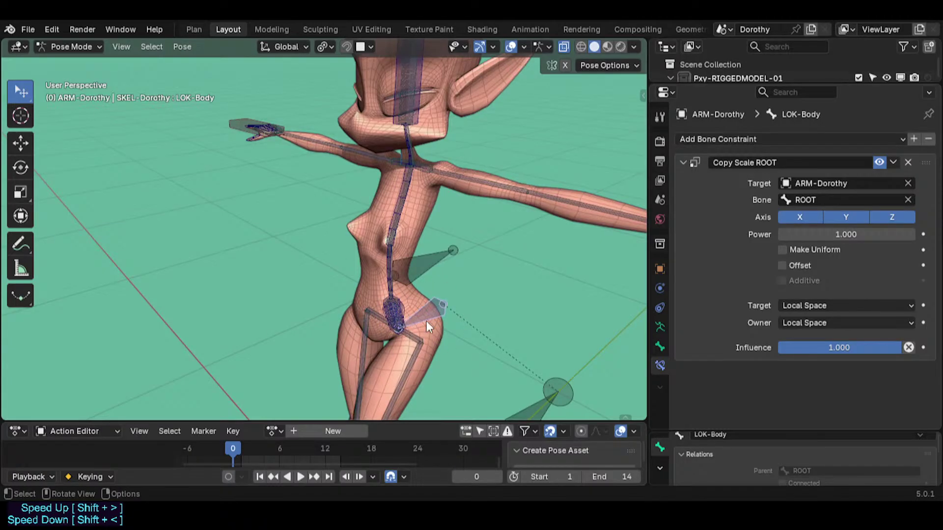
Try moving CTL-Chest with an Auto IK length of 2 to test how the spine bends.
middle_drag(427, 324, 379, 193)
click(379, 193)
key(g)
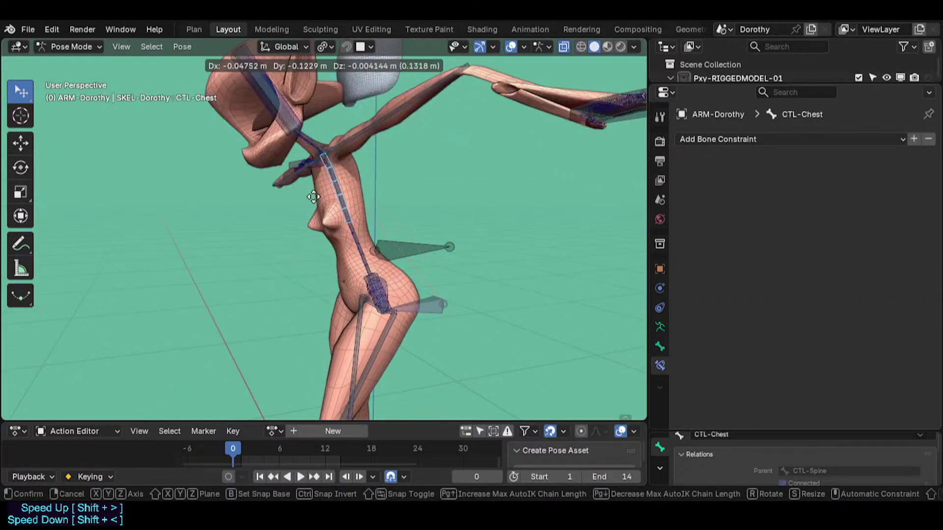
scroll(319, 204, down, 2)
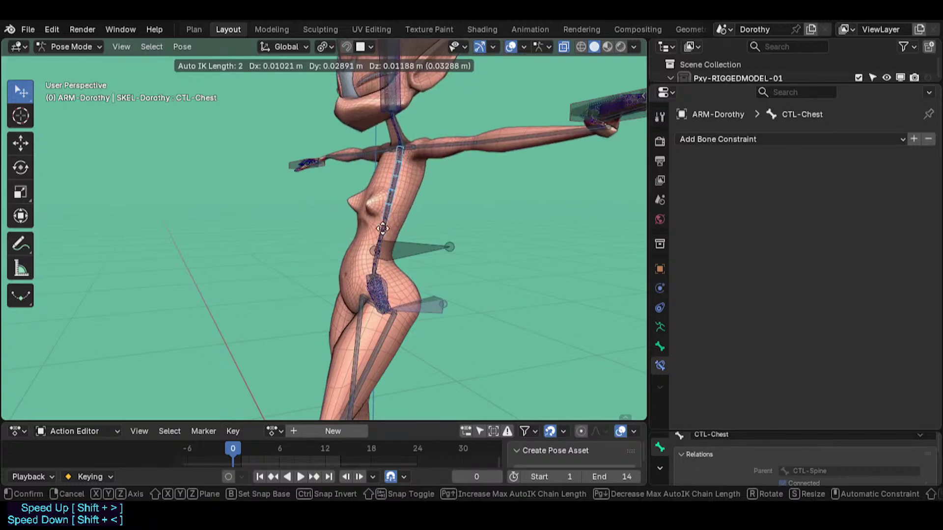
click(367, 202)
Move MTR-IK-Foot.L higher to bend the left knee further.
scroll(380, 275, down, 3)
shift+middle_drag(387, 342, 364, 197)
click(392, 322)
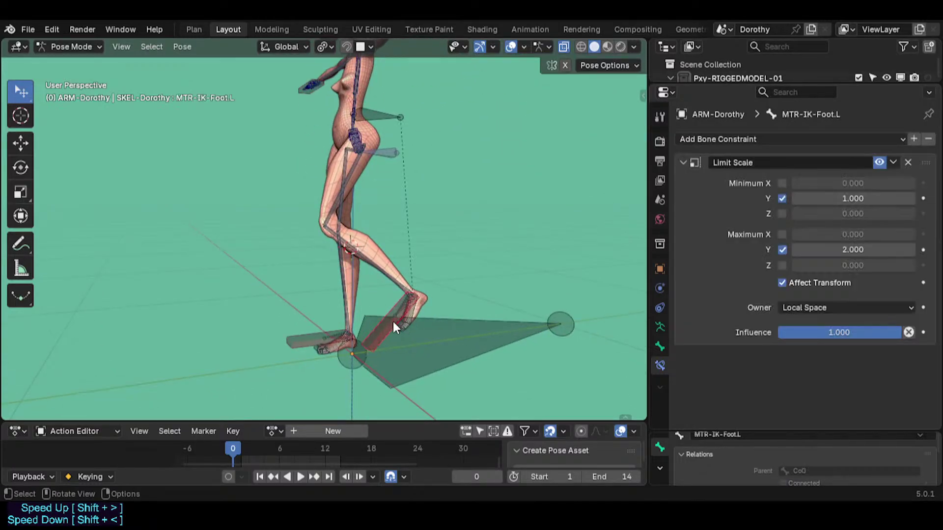
key(g)
click(378, 213)
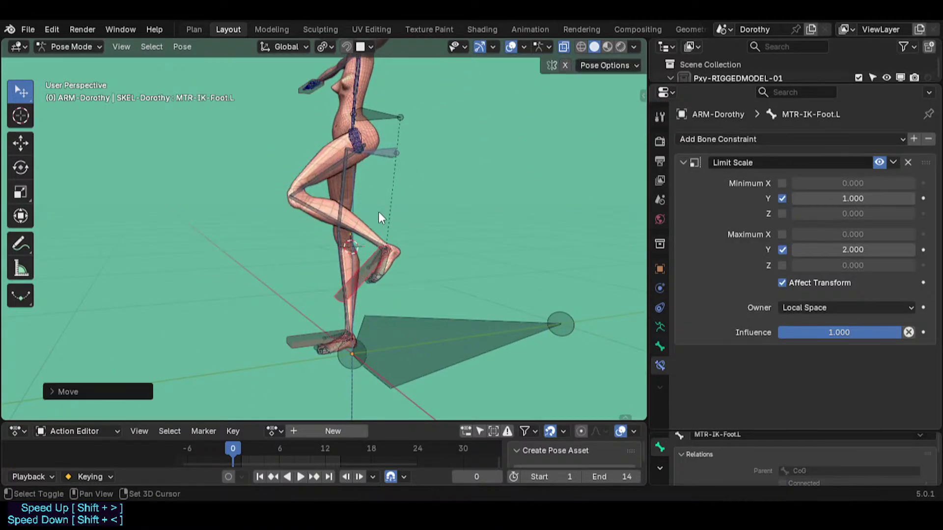
Clear the pose transforms of all bones to restore the rest pose, save the file and deselect the bones.
shift+middle_drag(350, 155, 356, 213)
key(a)
key(alt+g)
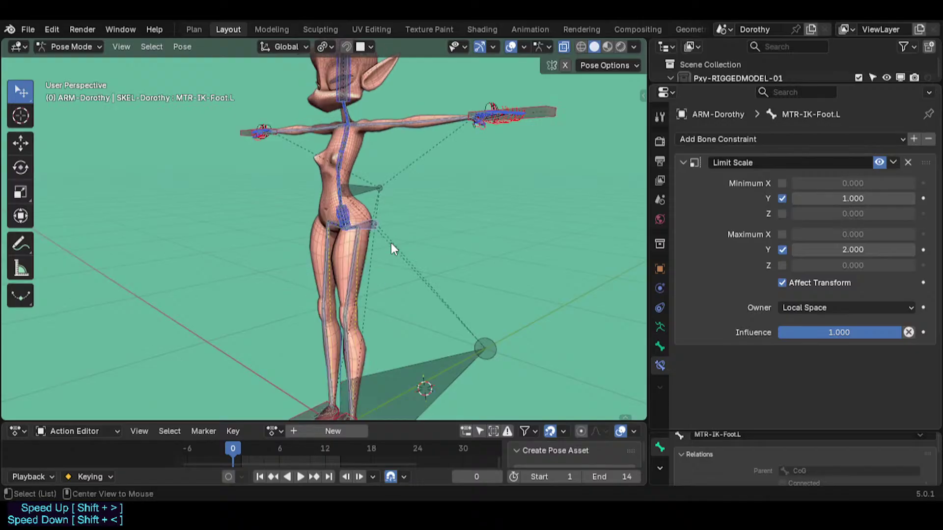
key(ctrl+s)
click(432, 220)
scroll(404, 219, down, 2)
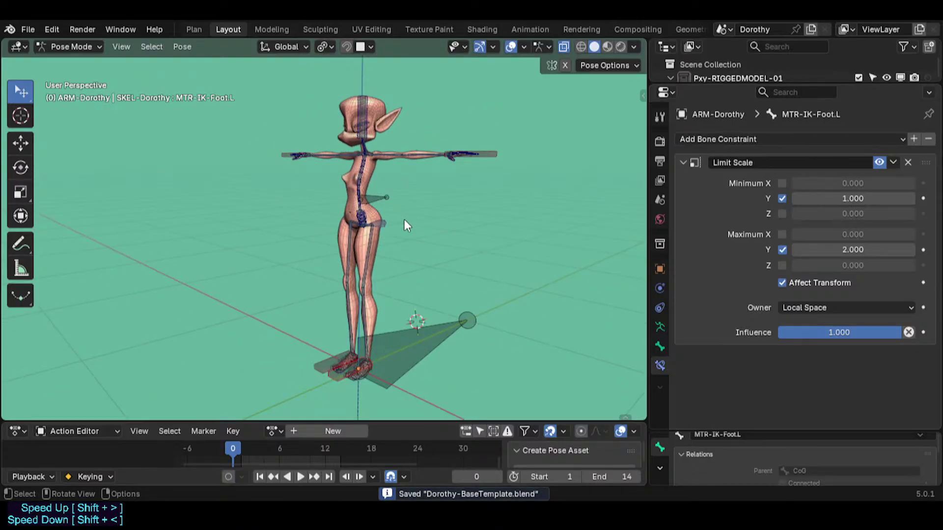